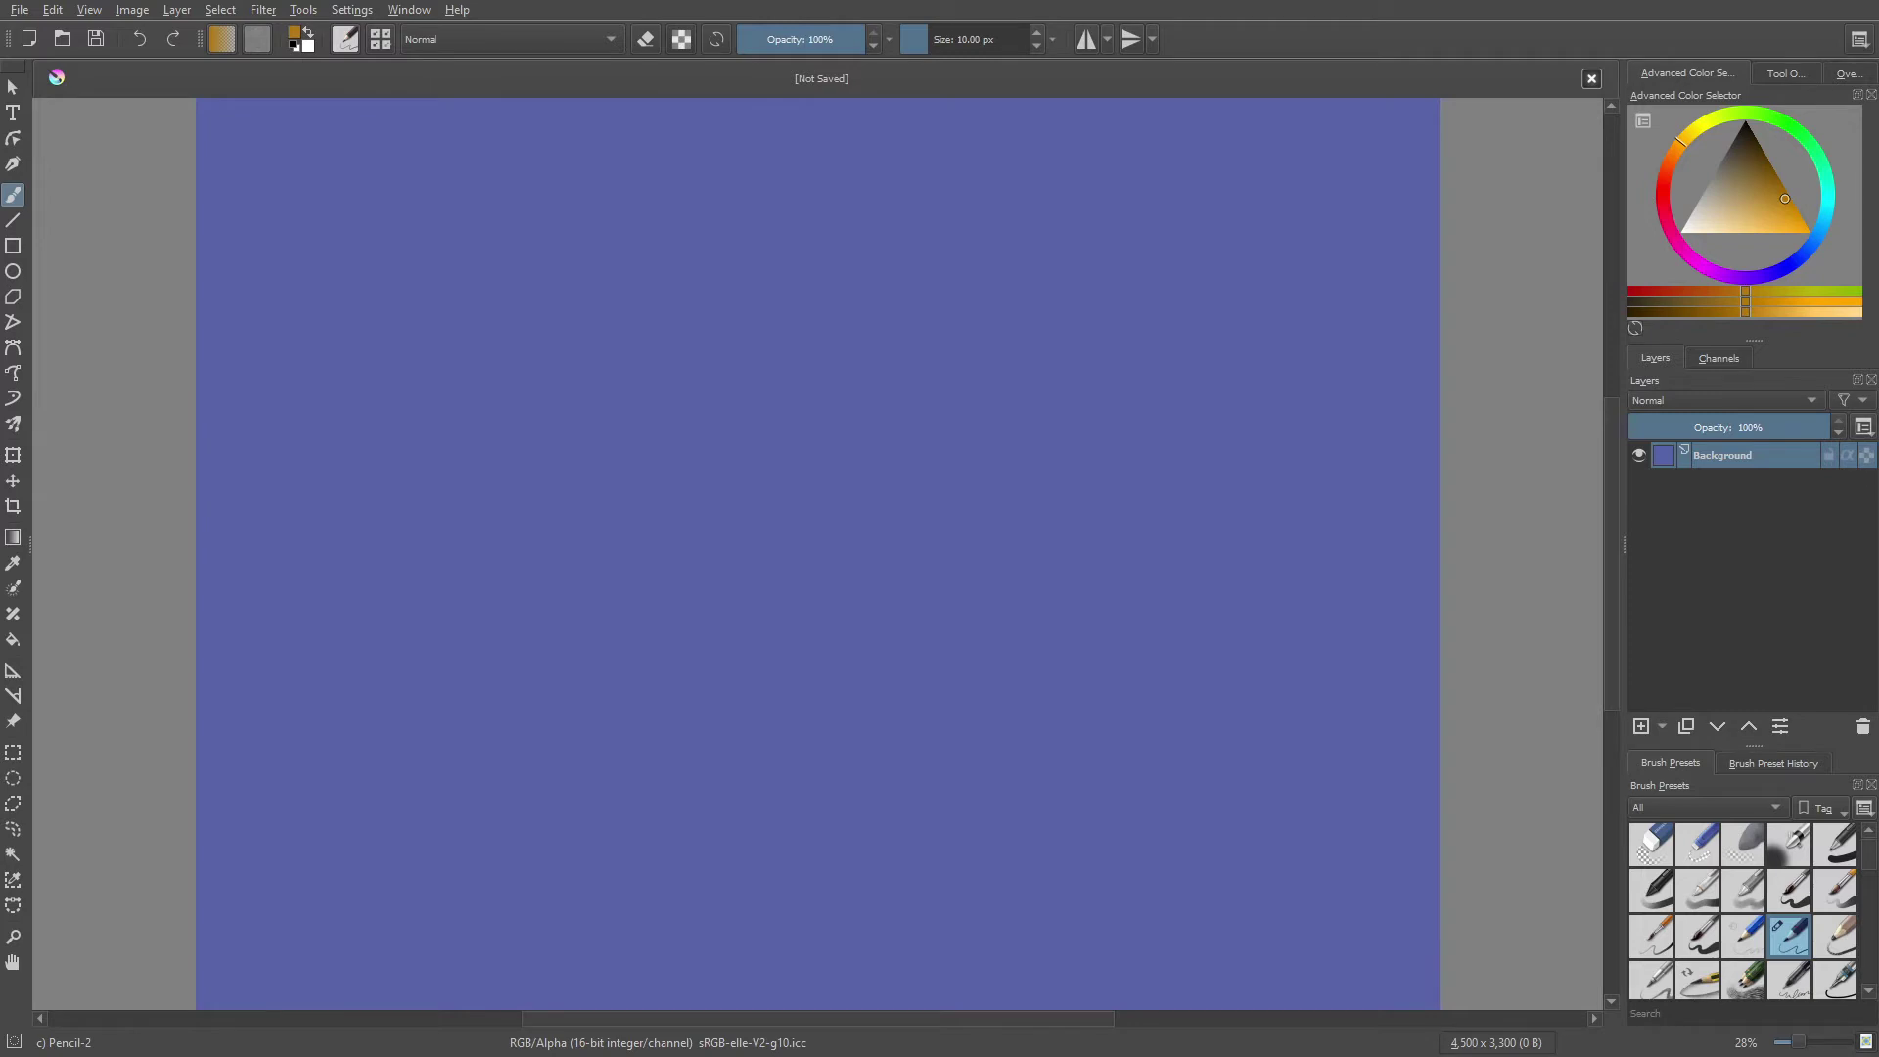
# - Pan the blank blue canvas and zoom out to 25% so it fits fully in view
pyautogui.rightClick(822, 532)
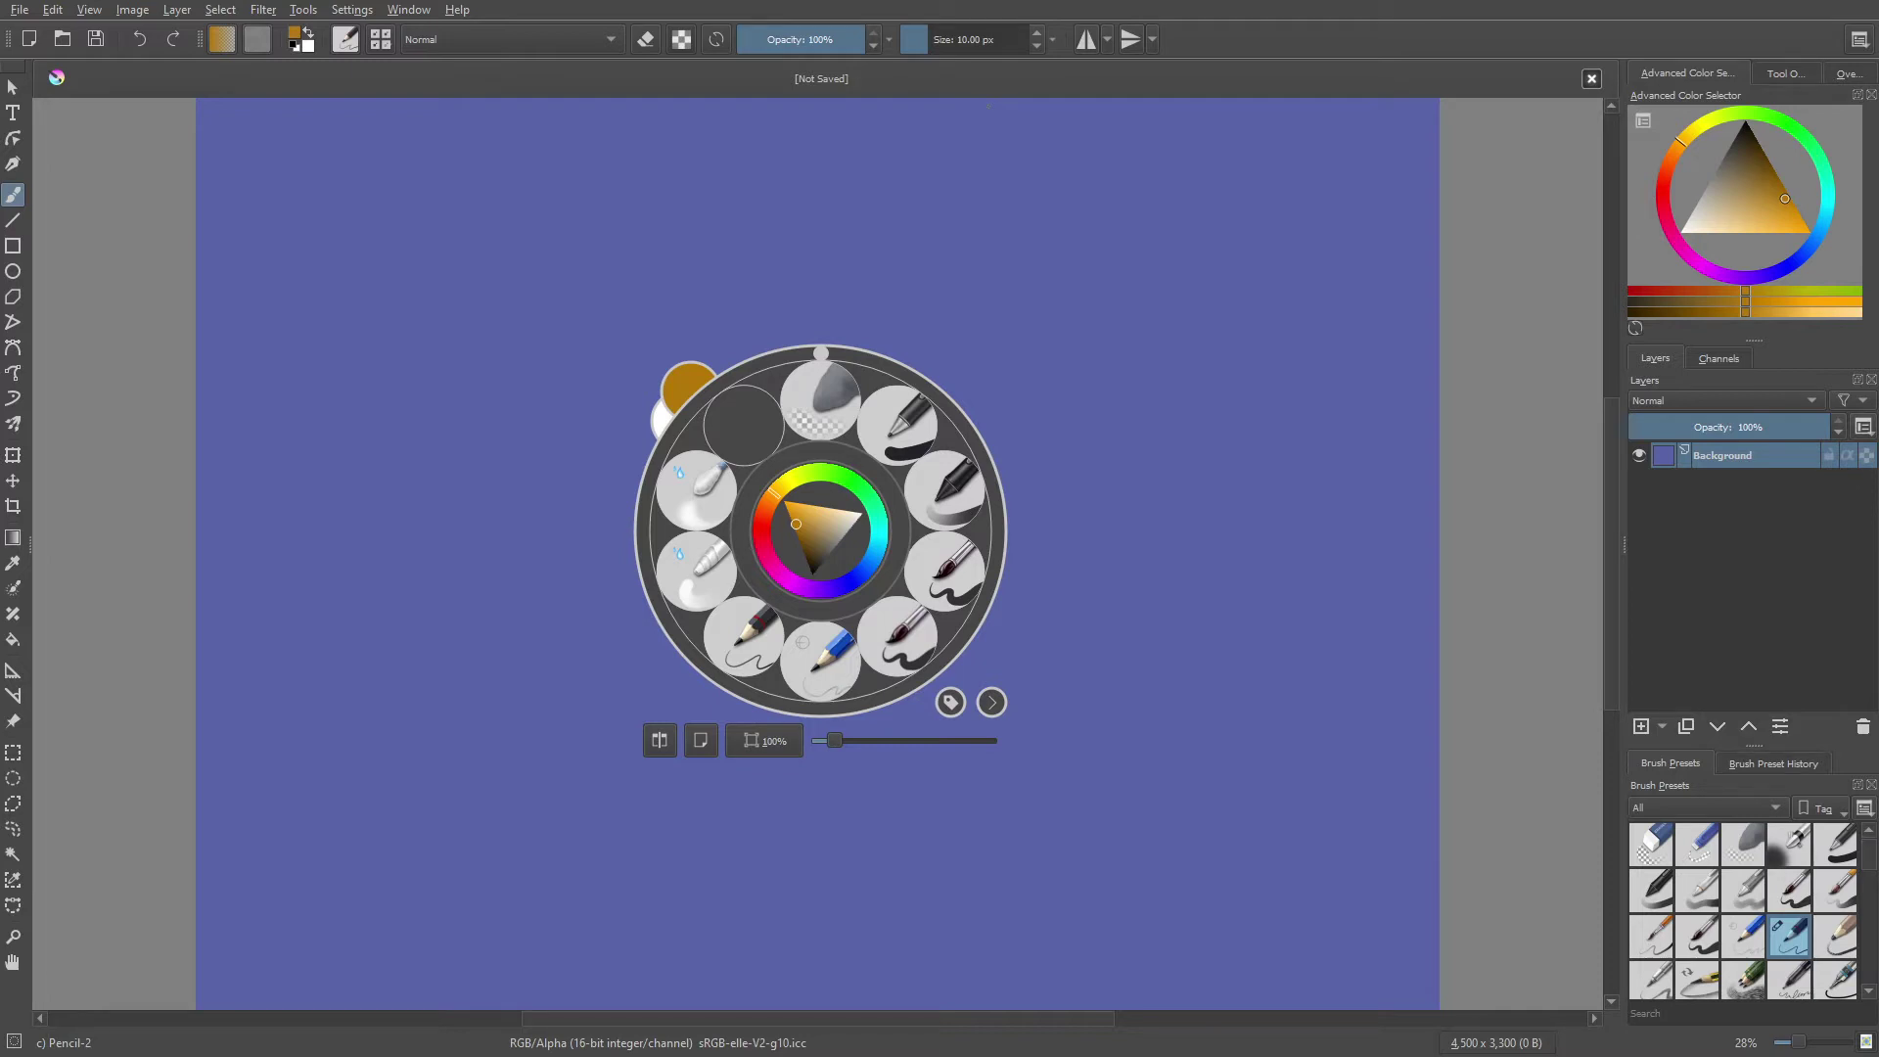
pyautogui.click(624, 487)
pyautogui.moveTo(878, 590); pyautogui.dragTo(952, 640)
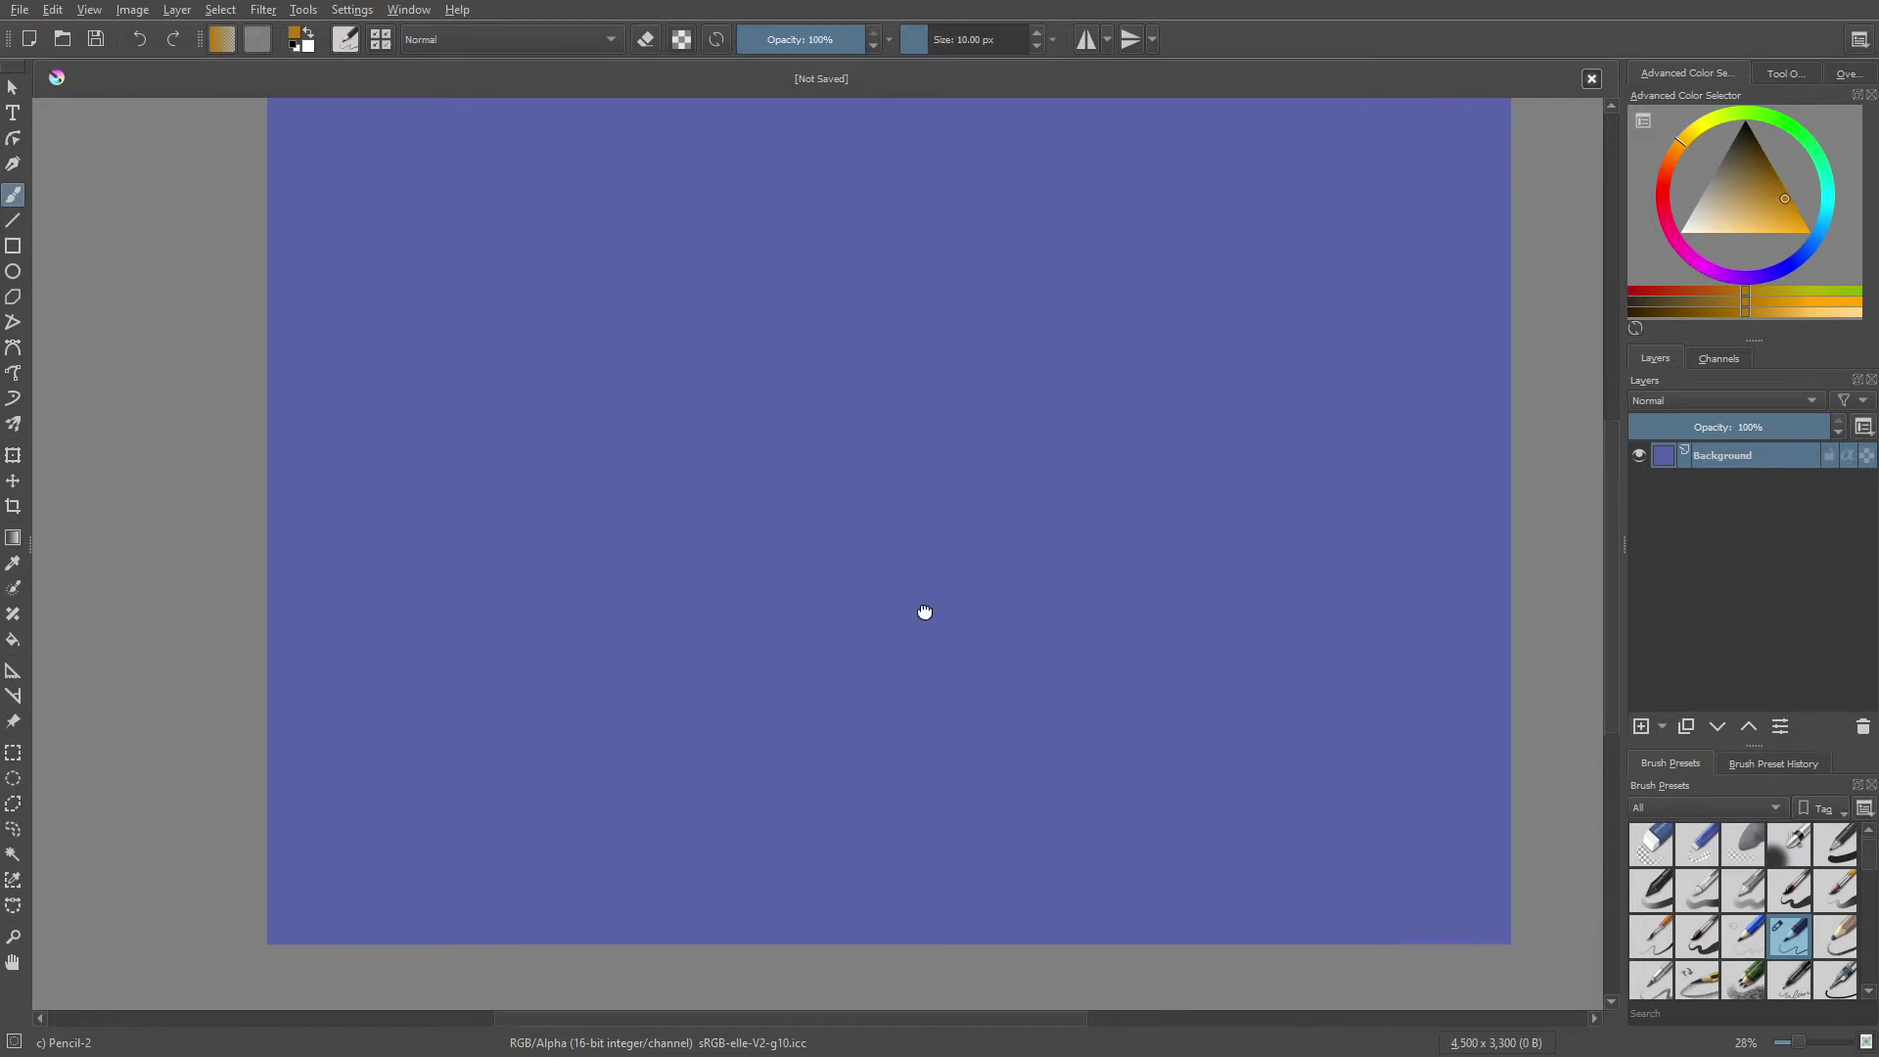
pyautogui.press('-')
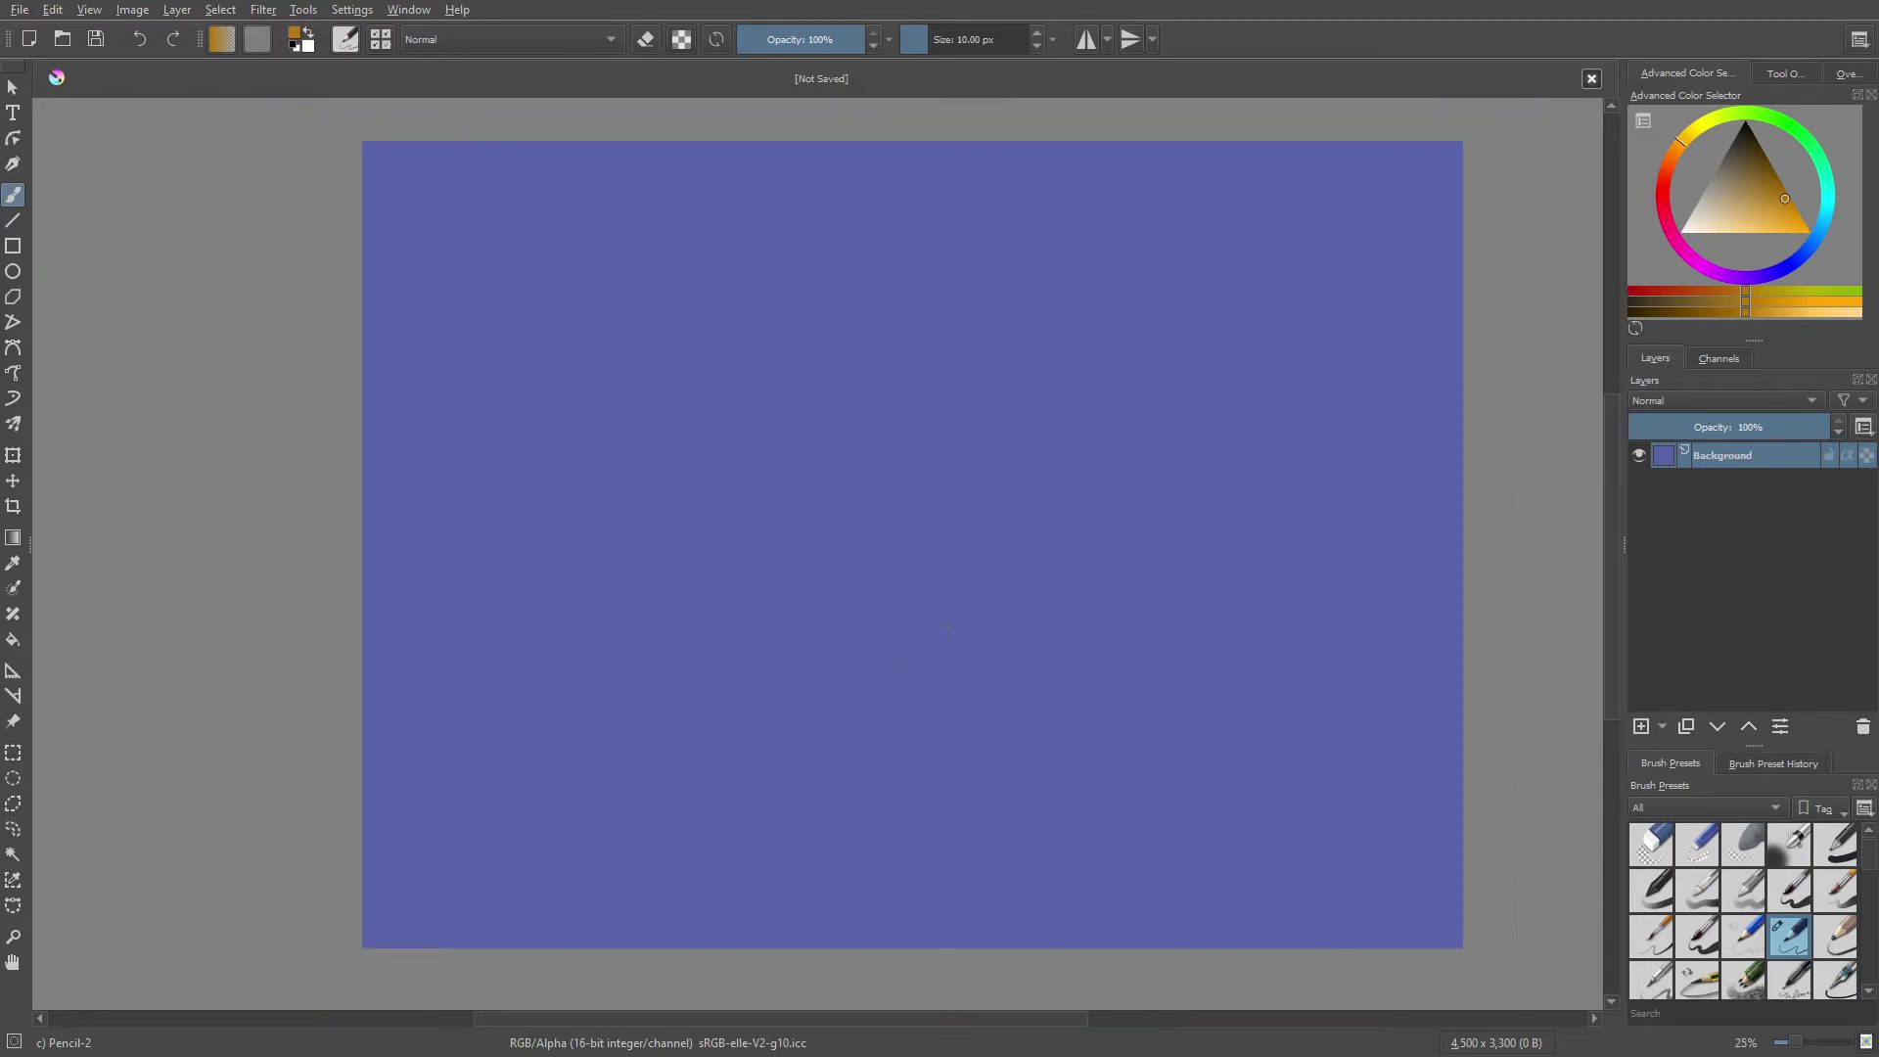
# - Show the pop-up brush and colour palette, dismiss it, then bring it back over the canvas
pyautogui.rightClick(869, 585)
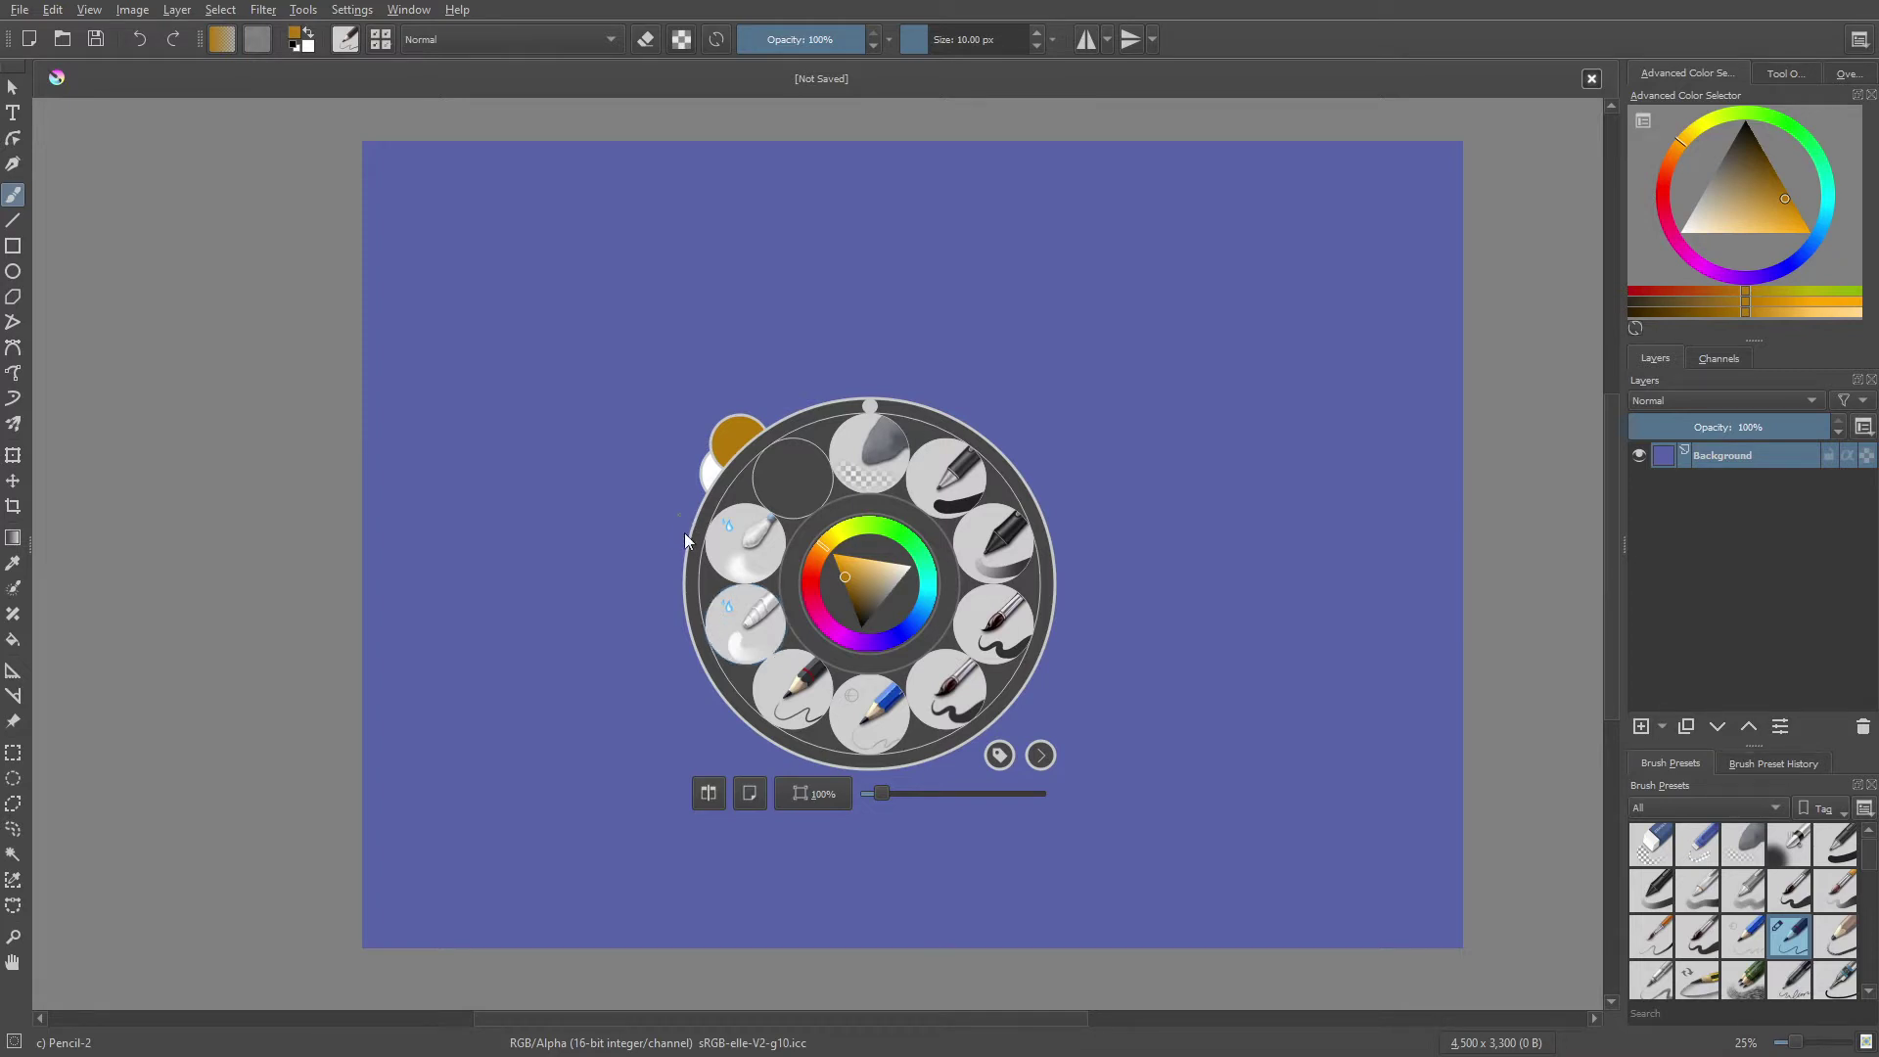
pyautogui.click(796, 684)
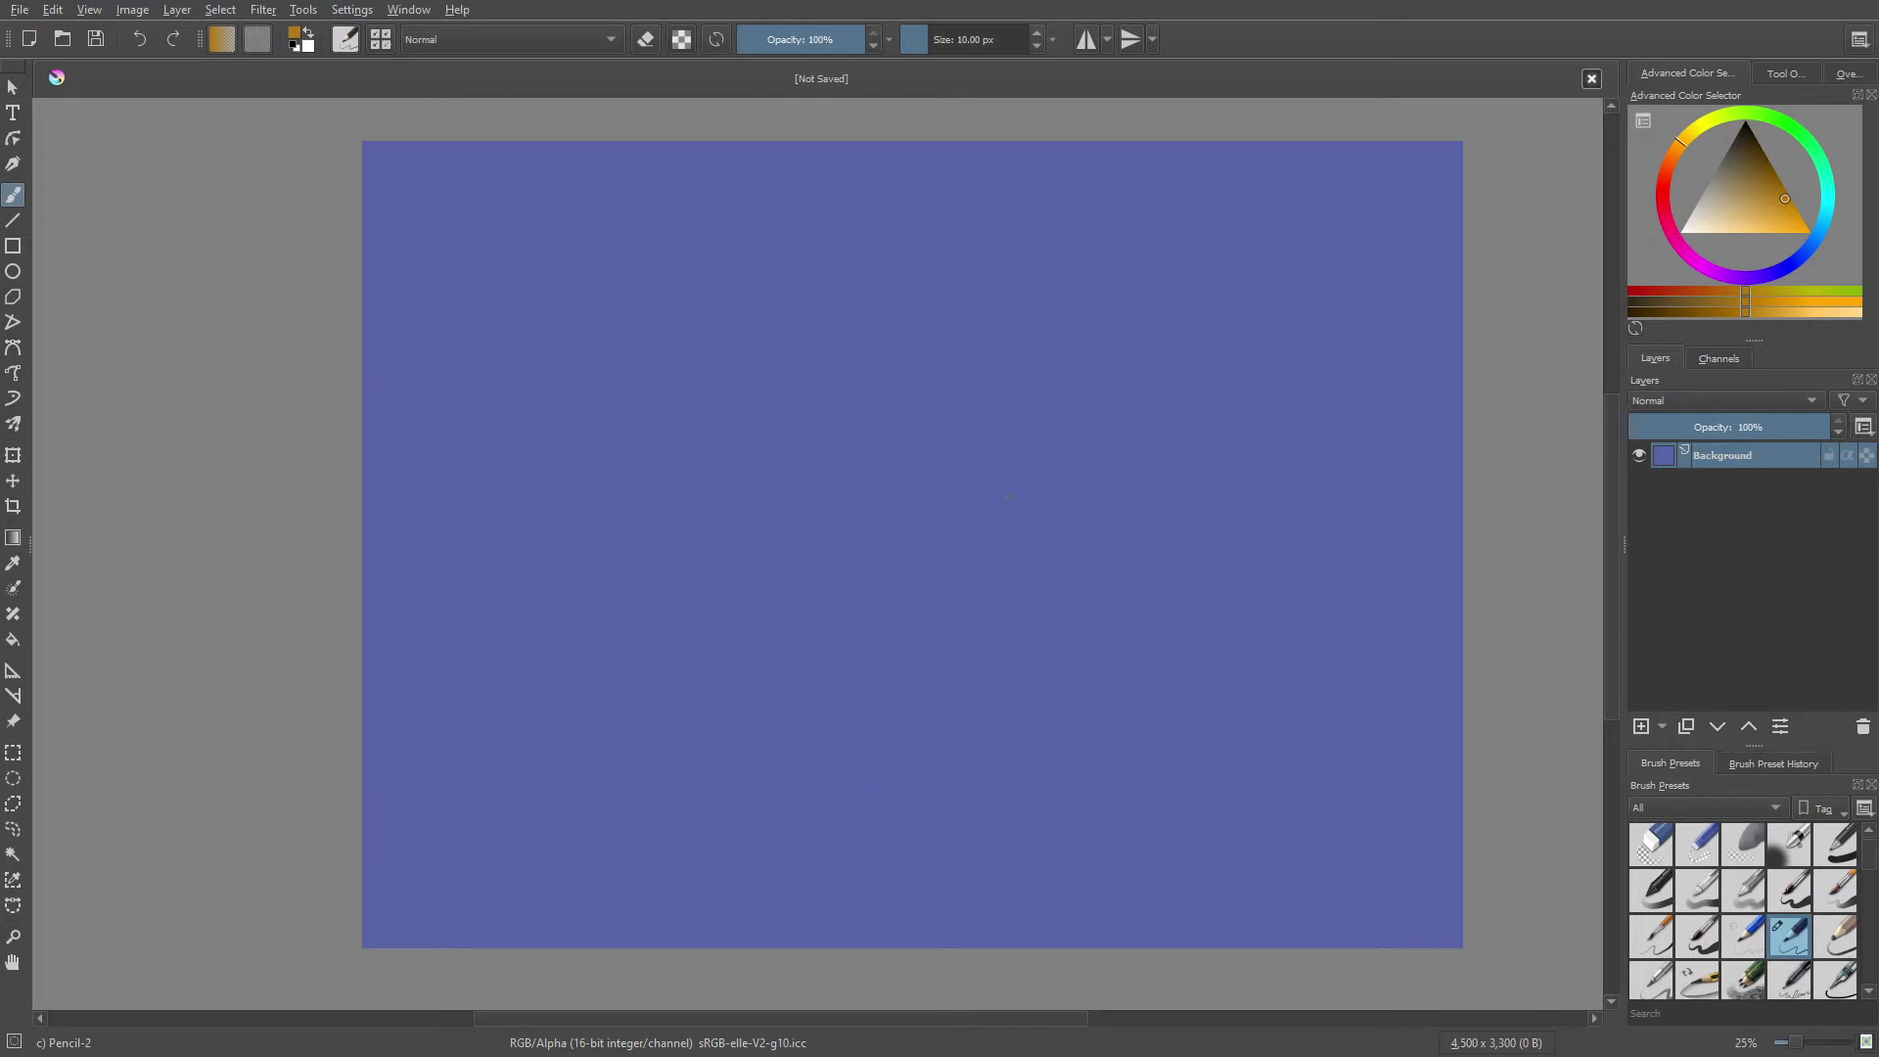
pyautogui.rightClick(1062, 556)
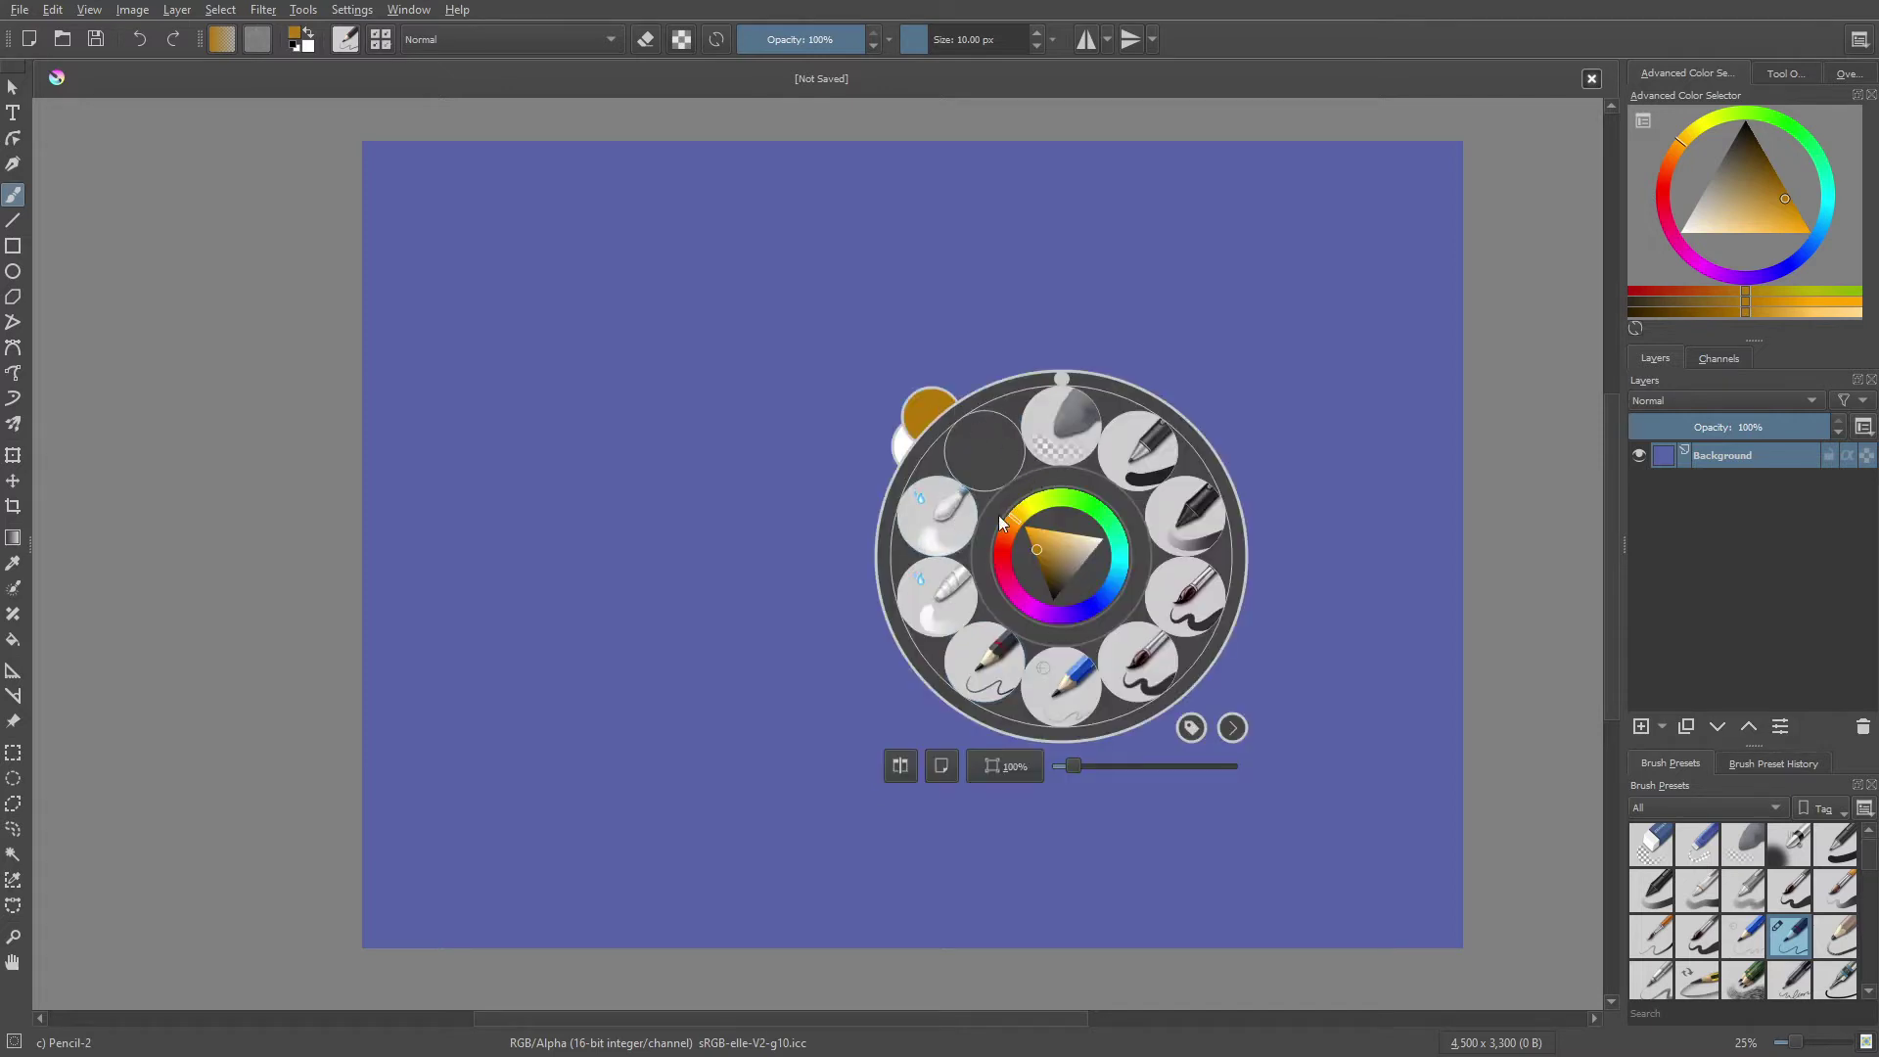
# - With Pencil-1 Hard, sketch the elliptical hull and side pods, then rotate the view
pyautogui.click(1061, 695)
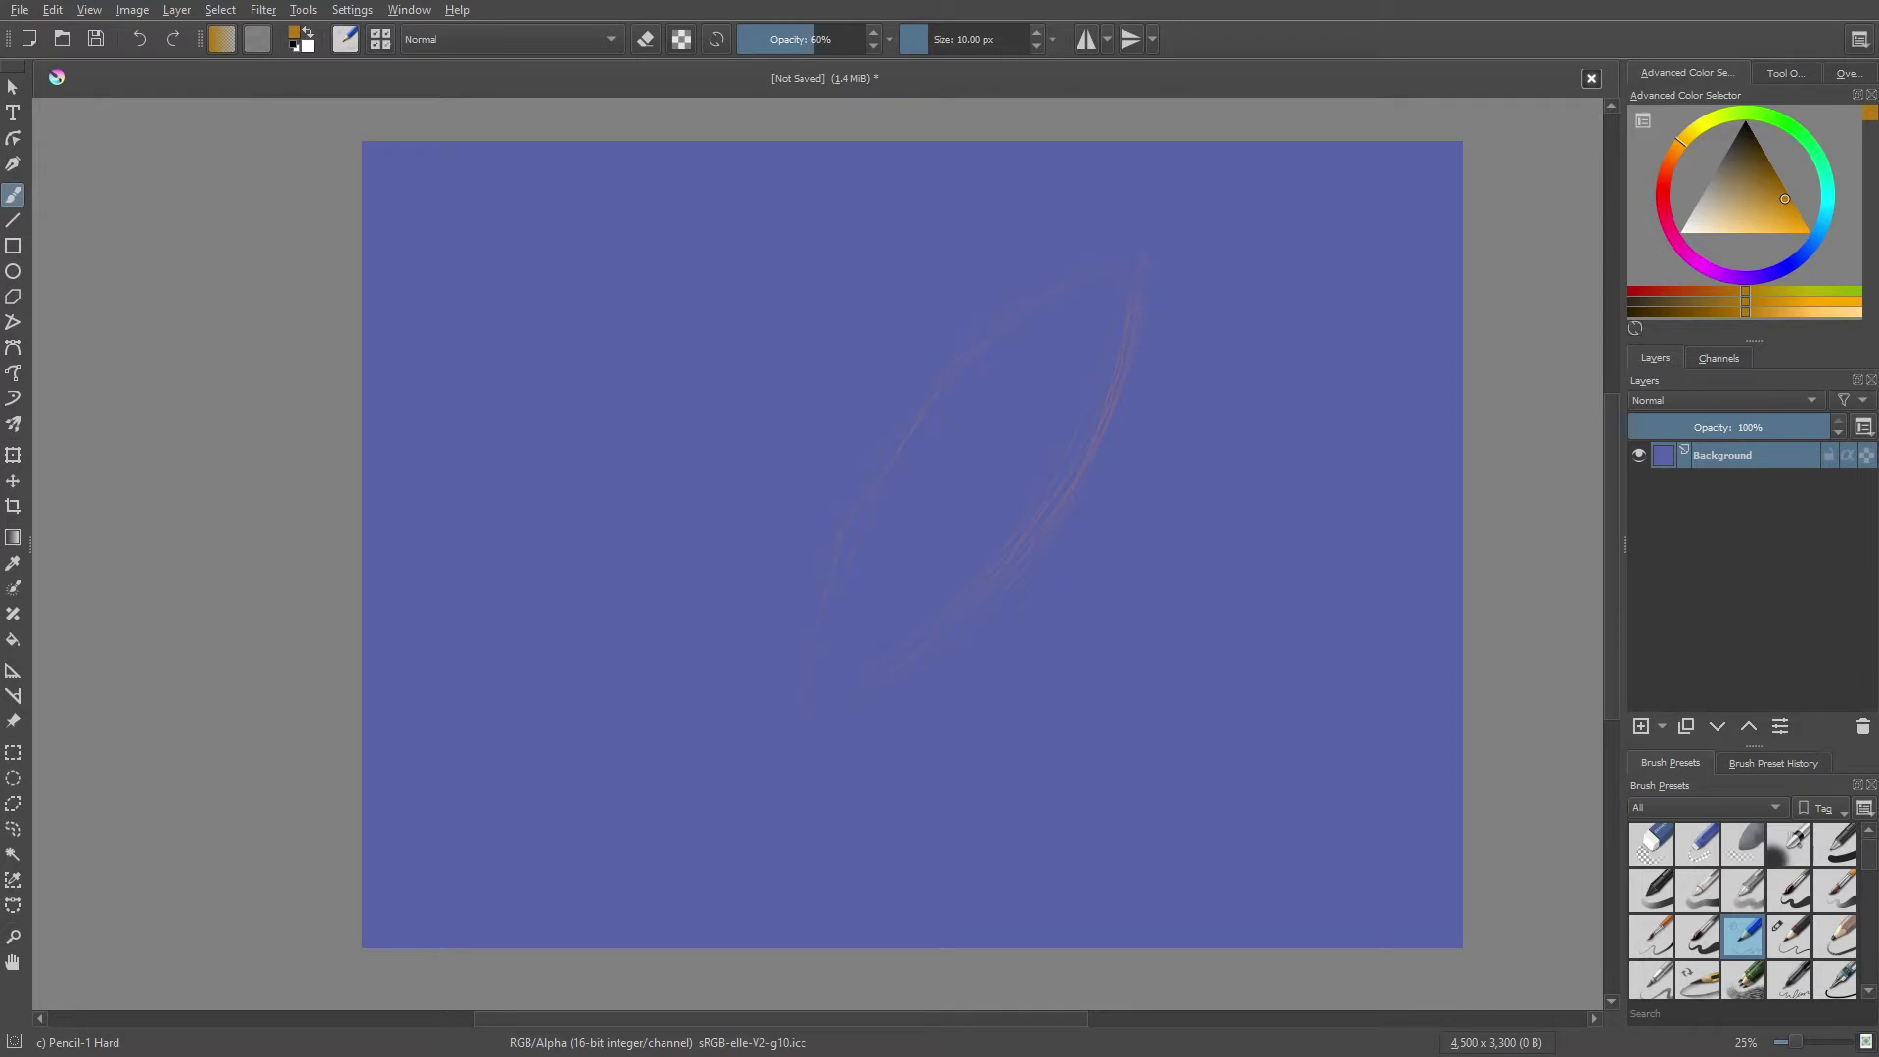
pyautogui.moveTo(1145, 256); pyautogui.dragTo(815, 616)
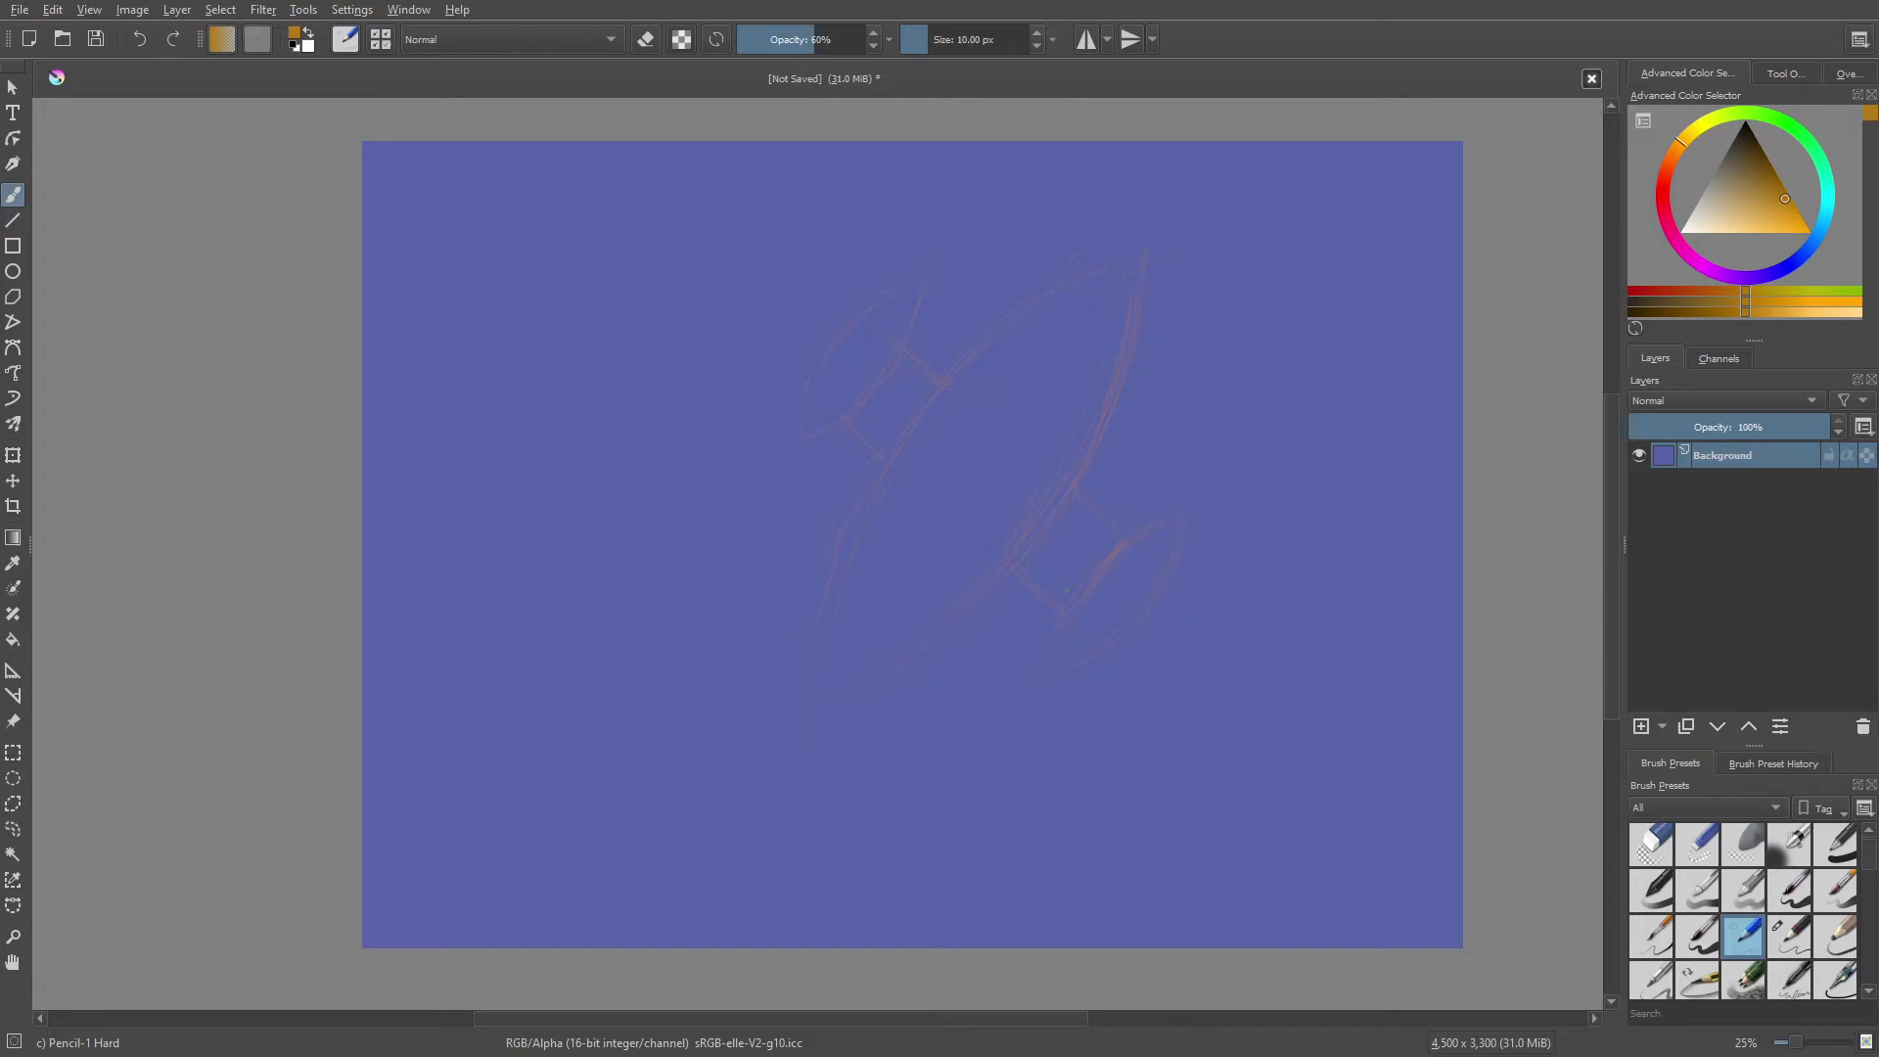
pyautogui.moveTo(1368, 663)
pyautogui.mouseDown()
pyautogui.moveTo(848, 581)
pyautogui.moveTo(1364, 671)
pyautogui.mouseUp()
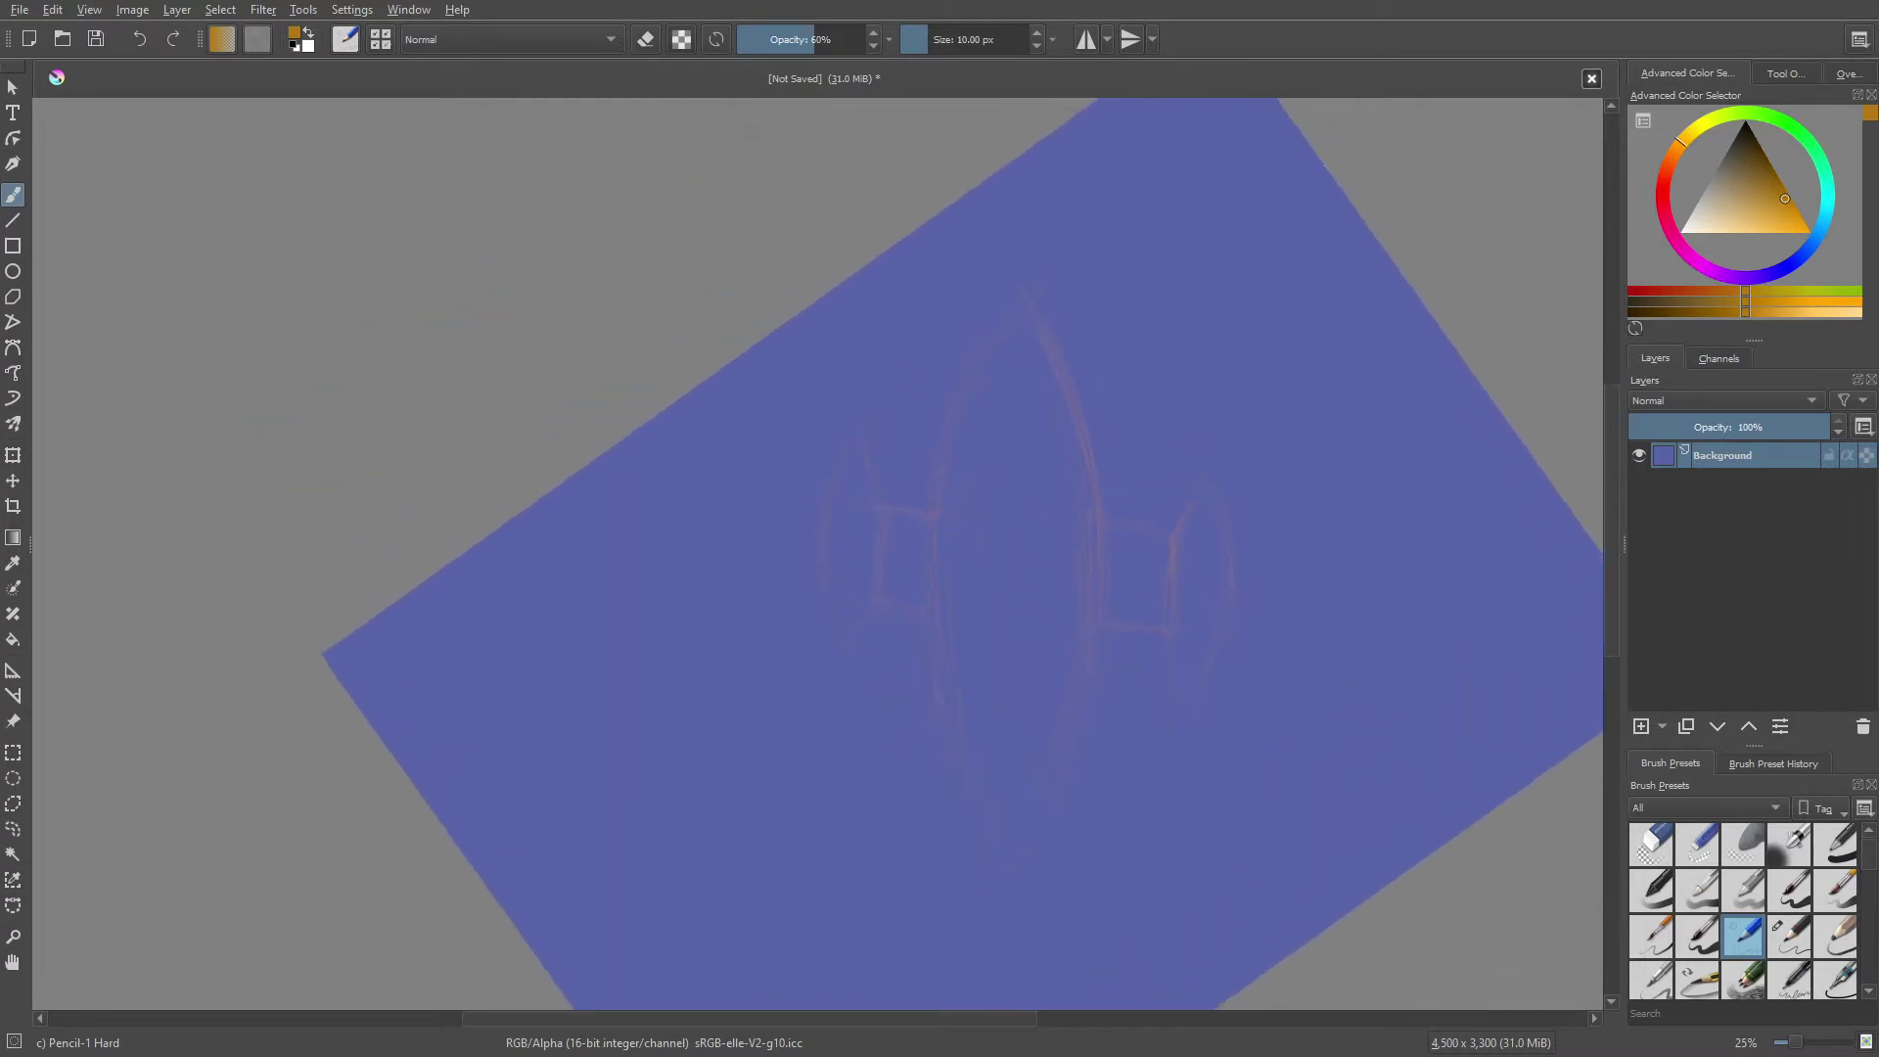
# - Pan around the spaceship sketch while working on the porthole and engine nozzles
pyautogui.moveTo(1107, 658); pyautogui.dragTo(1201, 497)
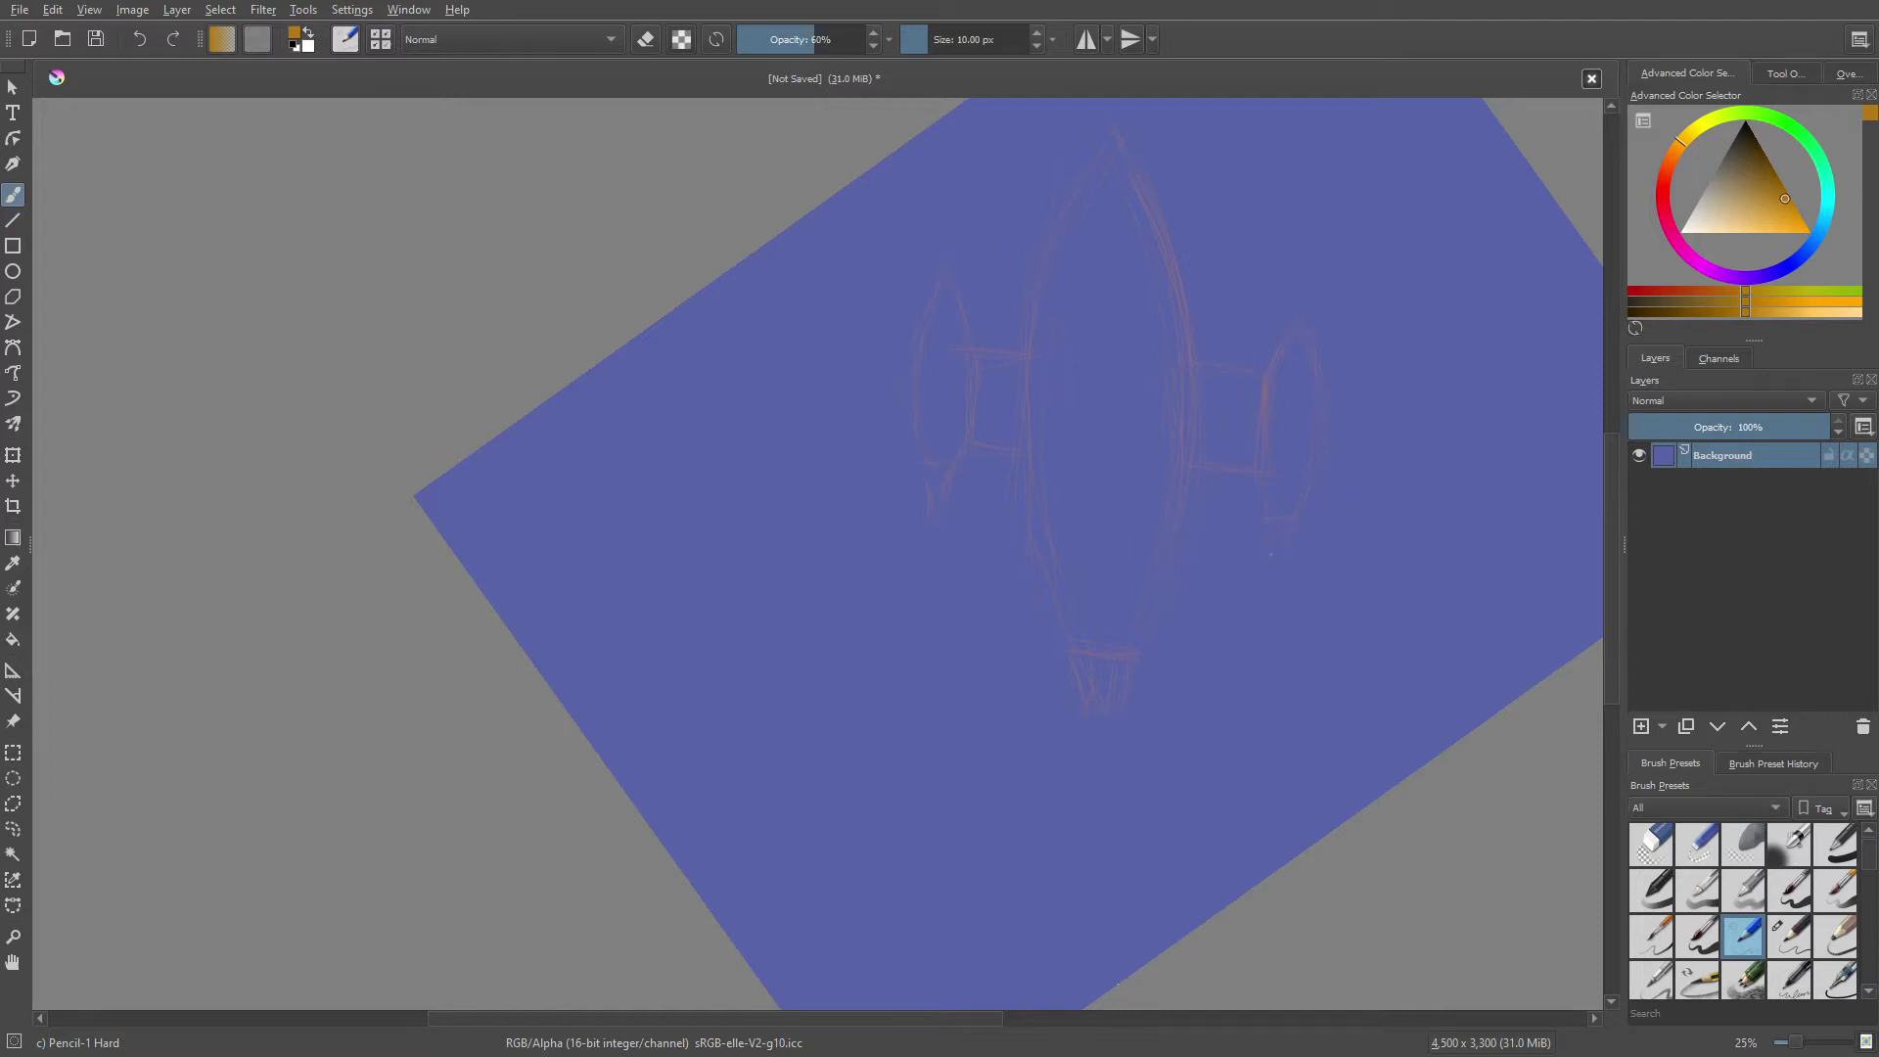
pyautogui.moveTo(1127, 395); pyautogui.dragTo(1199, 523)
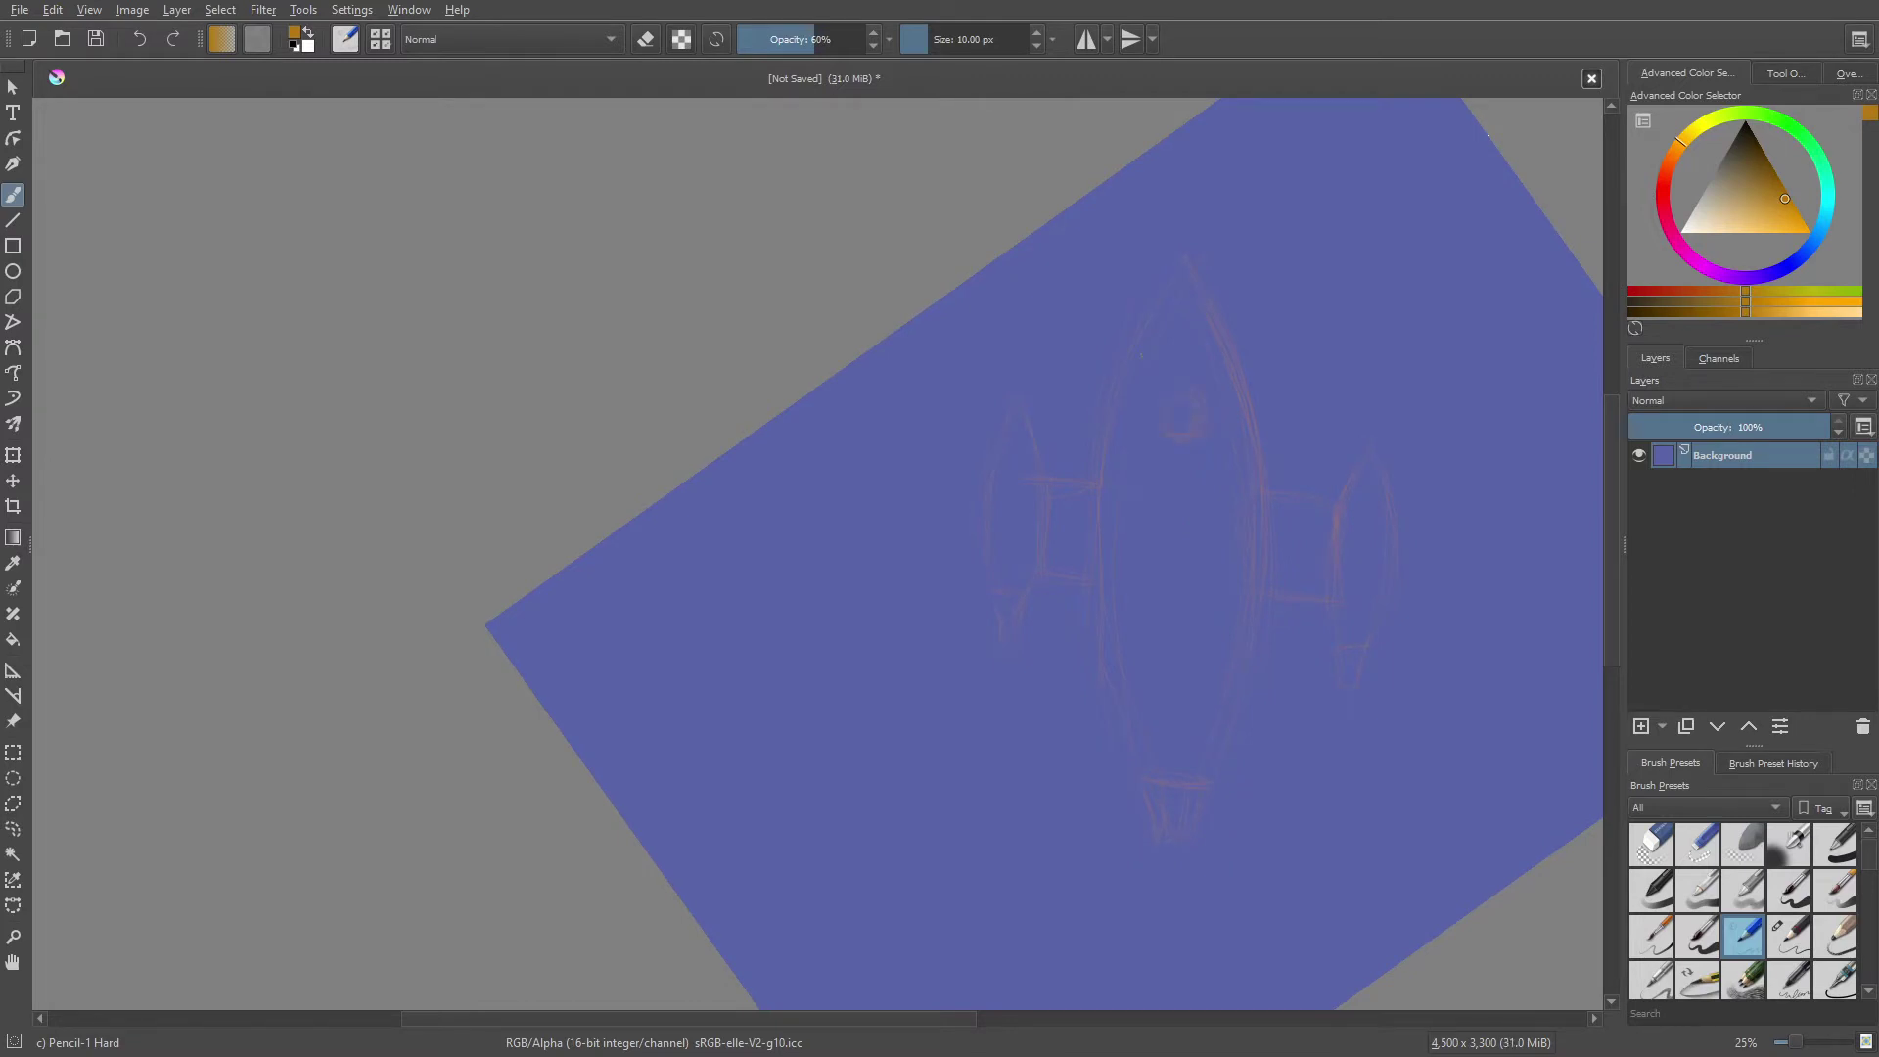
pyautogui.moveTo(1149, 613); pyautogui.dragTo(1305, 419)
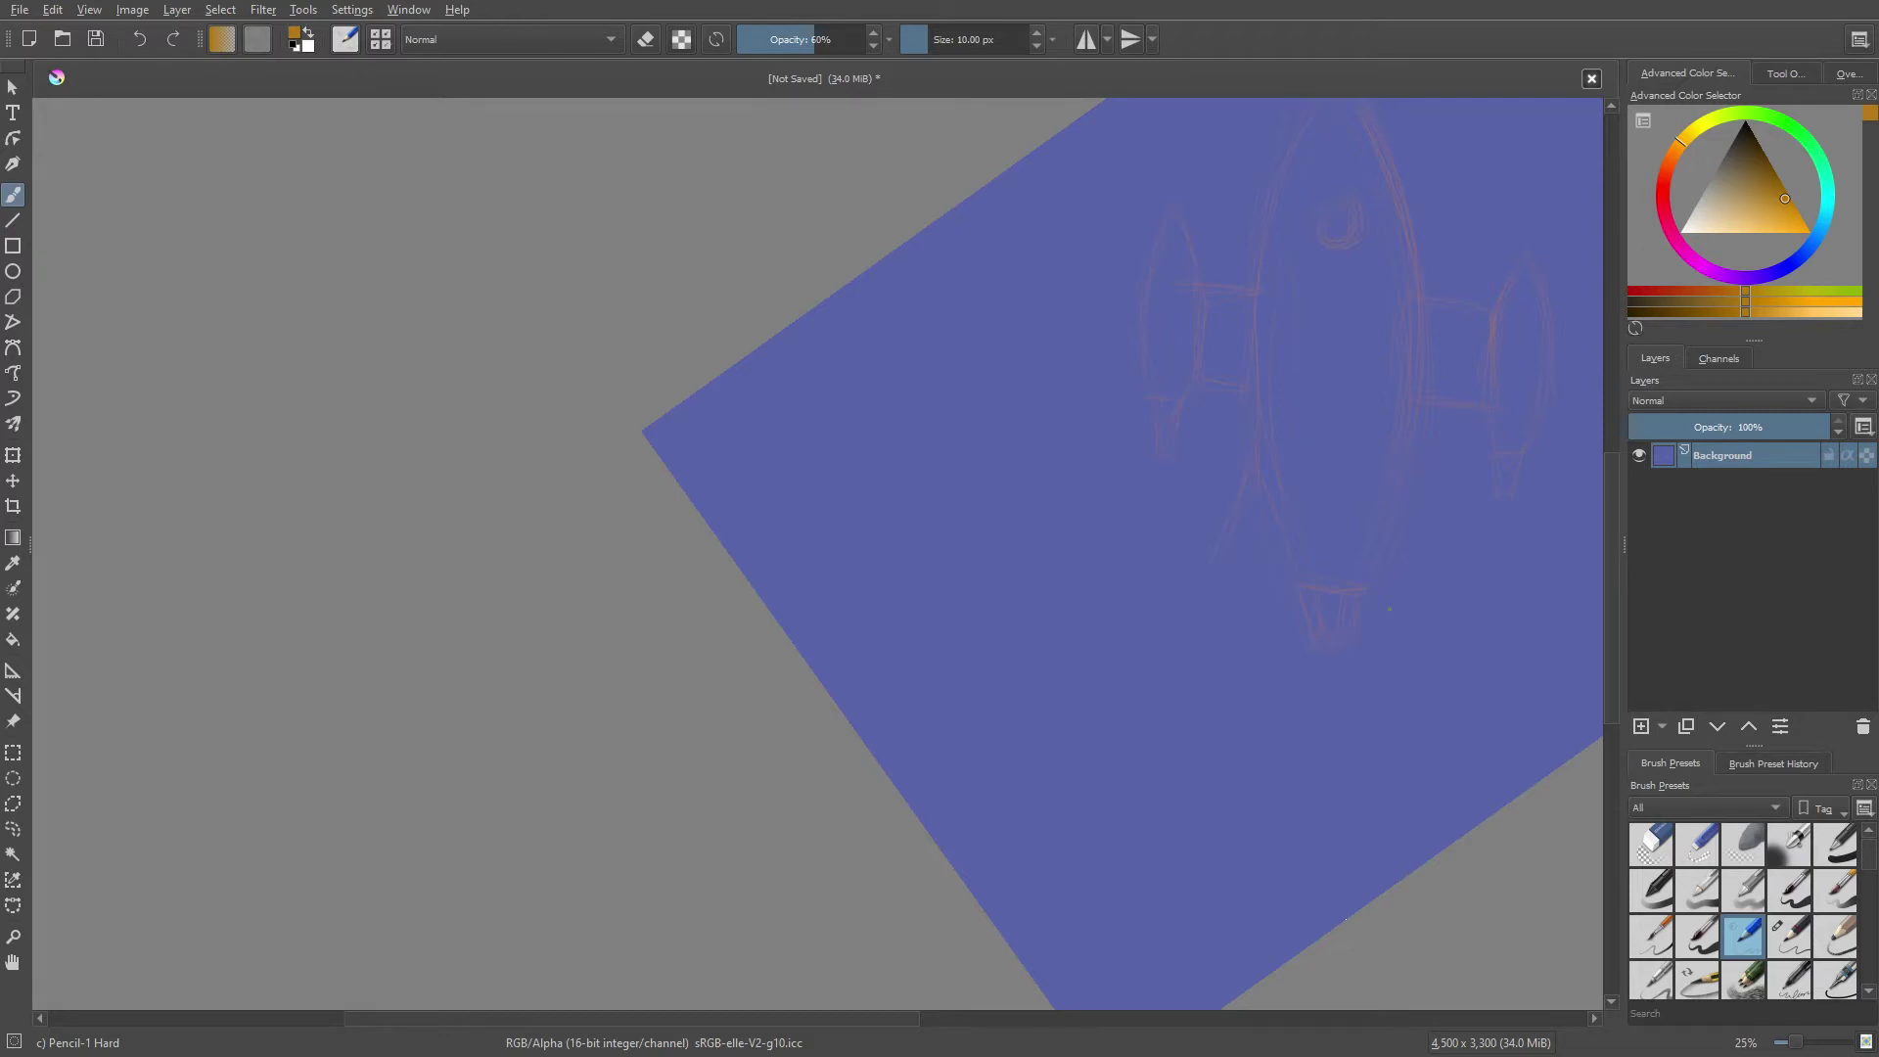
# - Nudge the view down-right, then pan left to centre the rotated rocket sketch
pyautogui.moveTo(1241, 405); pyautogui.dragTo(1259, 453)
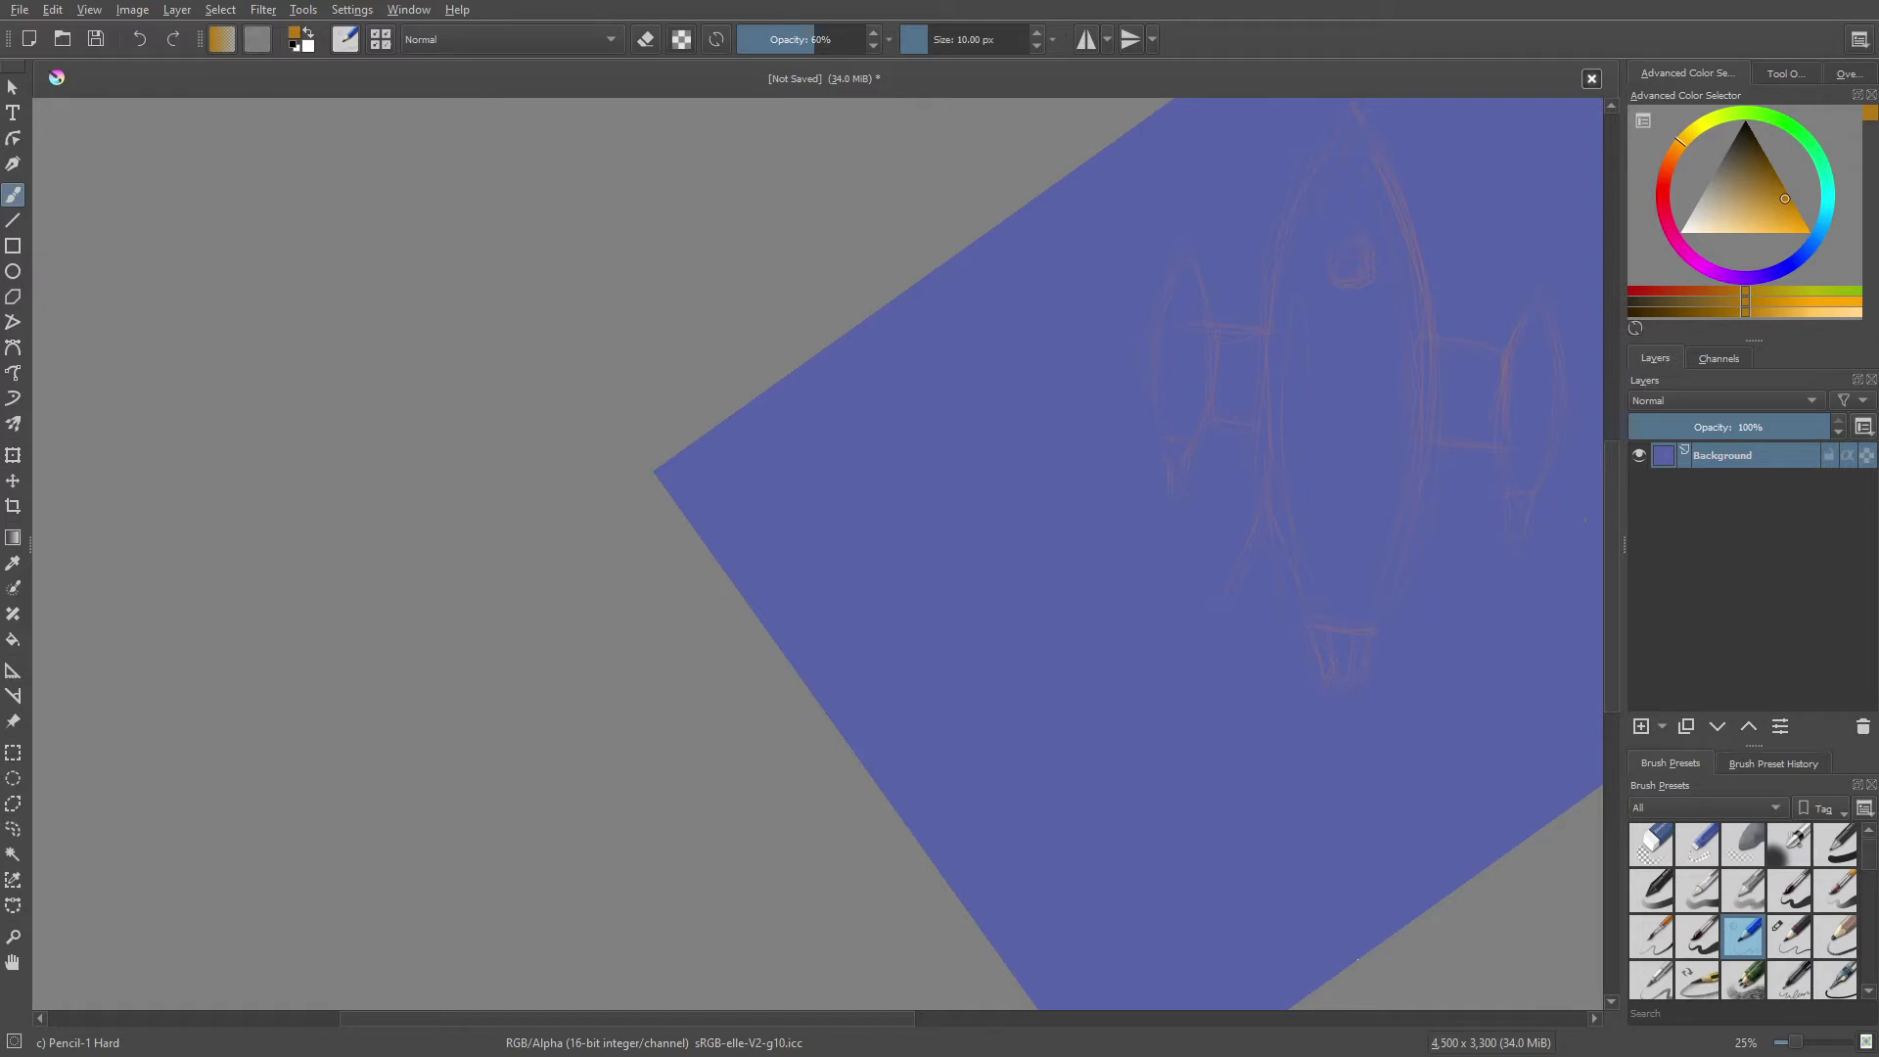
pyautogui.moveTo(1279, 457); pyautogui.dragTo(1484, 477)
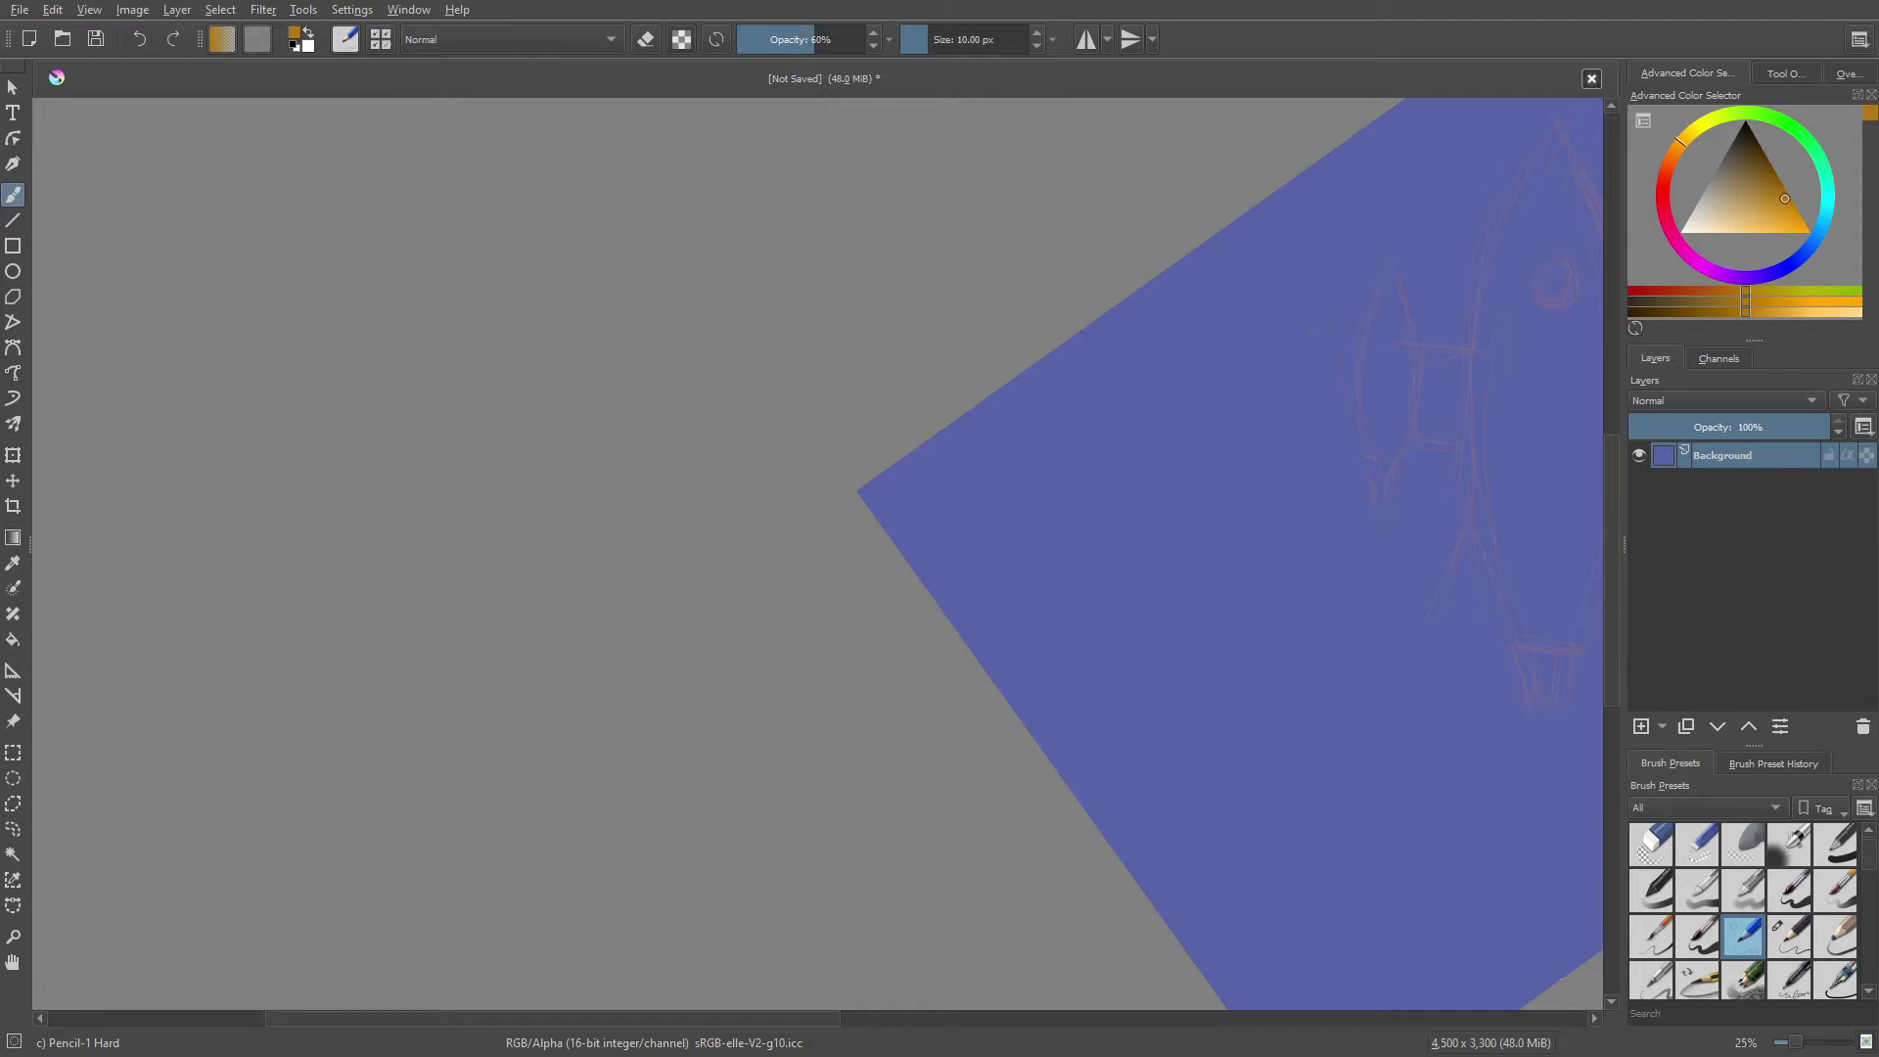
pyautogui.moveTo(1249, 420)
pyautogui.mouseDown()
pyautogui.moveTo(859, 444)
pyautogui.moveTo(765, 488)
pyautogui.mouseUp()
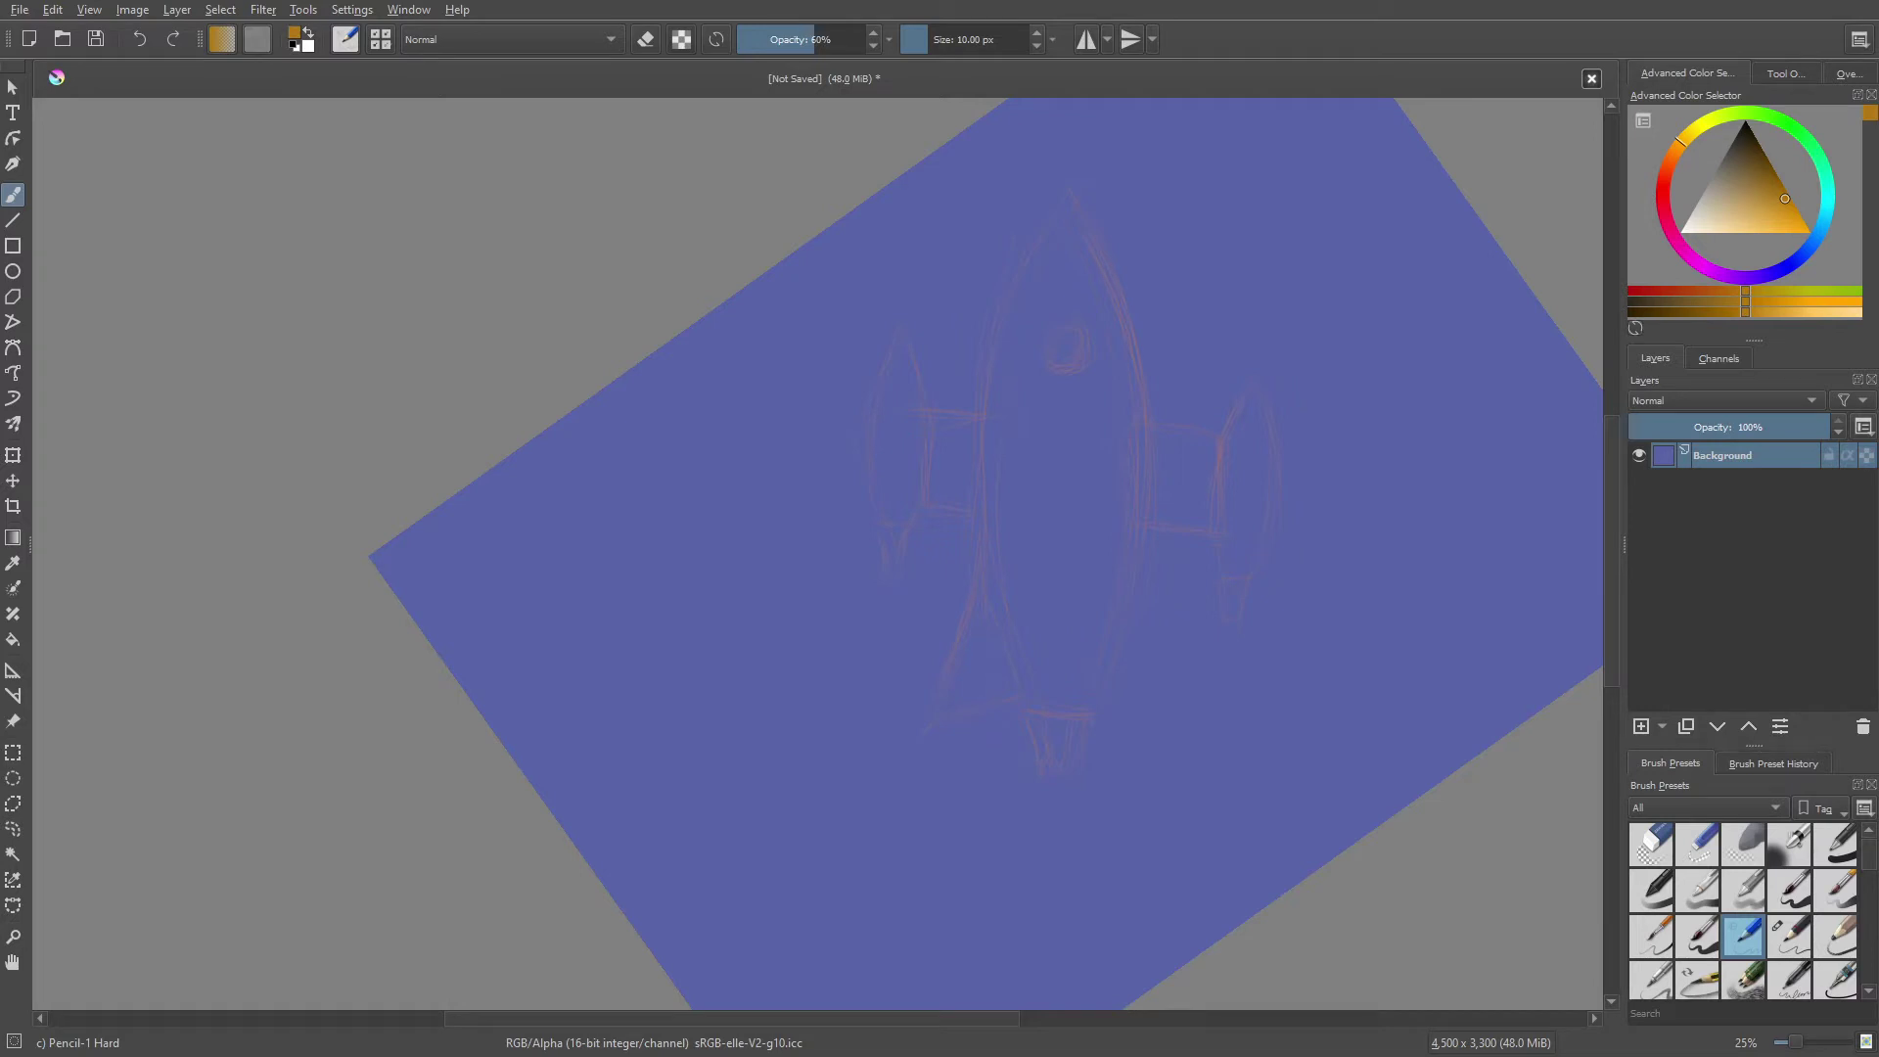
# - Pan the view so the rocket sketch shifts up and to the left
pyautogui.moveTo(1548, 948)
pyautogui.mouseDown()
pyautogui.moveTo(1335, 714)
pyautogui.moveTo(1543, 776)
pyautogui.moveTo(1464, 747)
pyautogui.mouseUp()
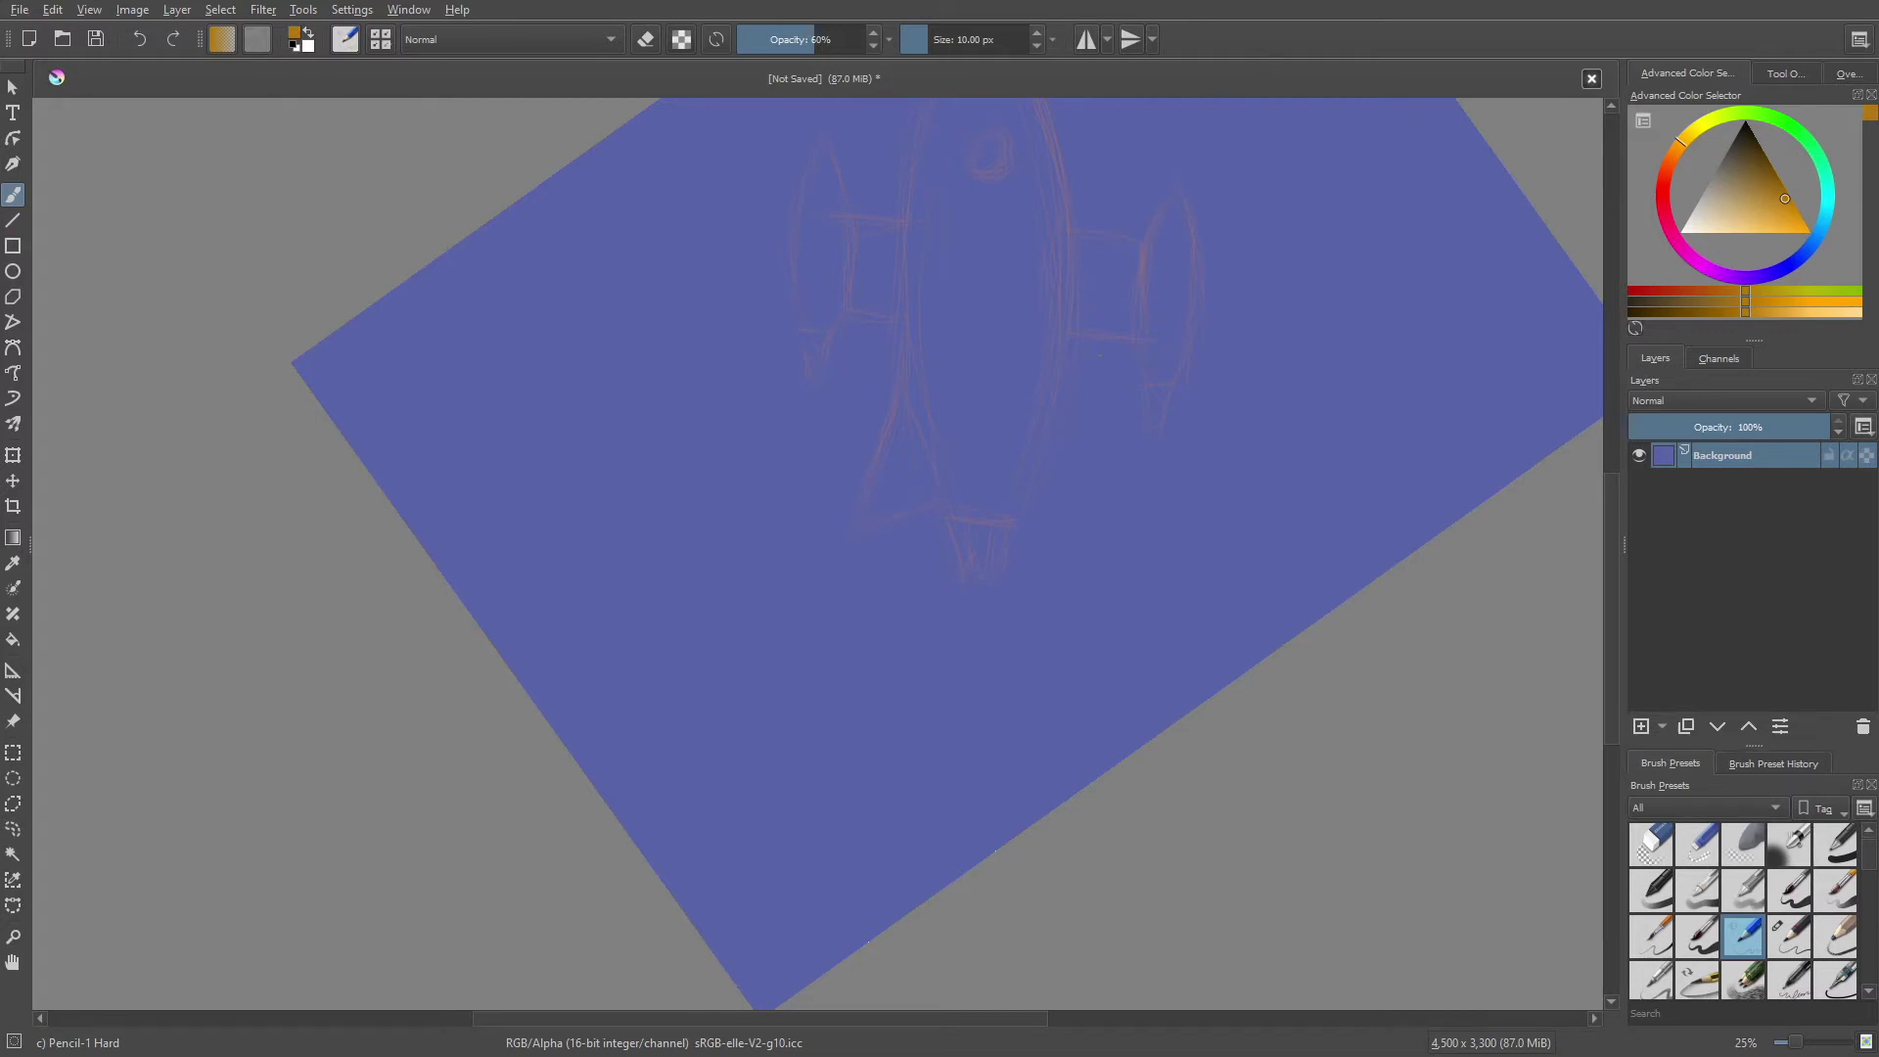
# - Pan the view right and down, placing the rocket sketch right of centre
pyautogui.moveTo(971, 316); pyautogui.dragTo(1272, 528)
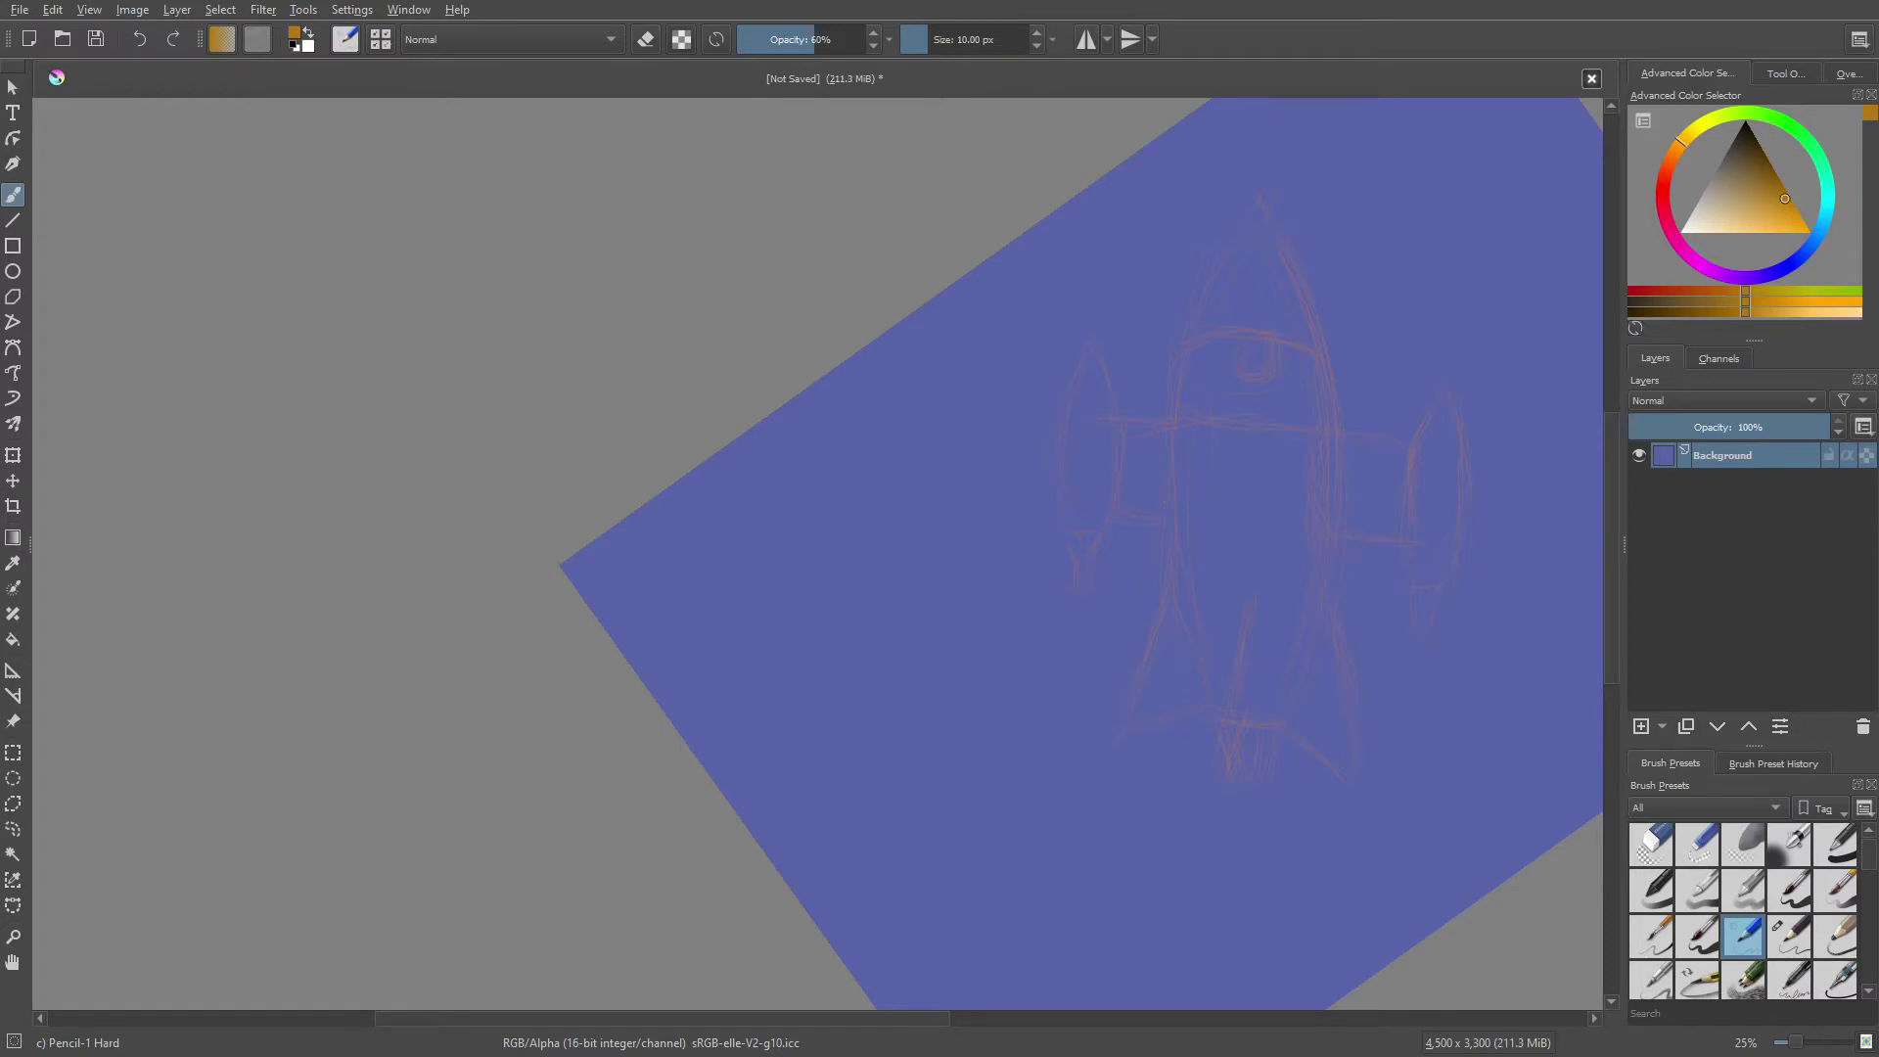
# - Try brush presets from the quick palette, ending on the Basic-5 Size brush
pyautogui.rightClick(1319, 540)
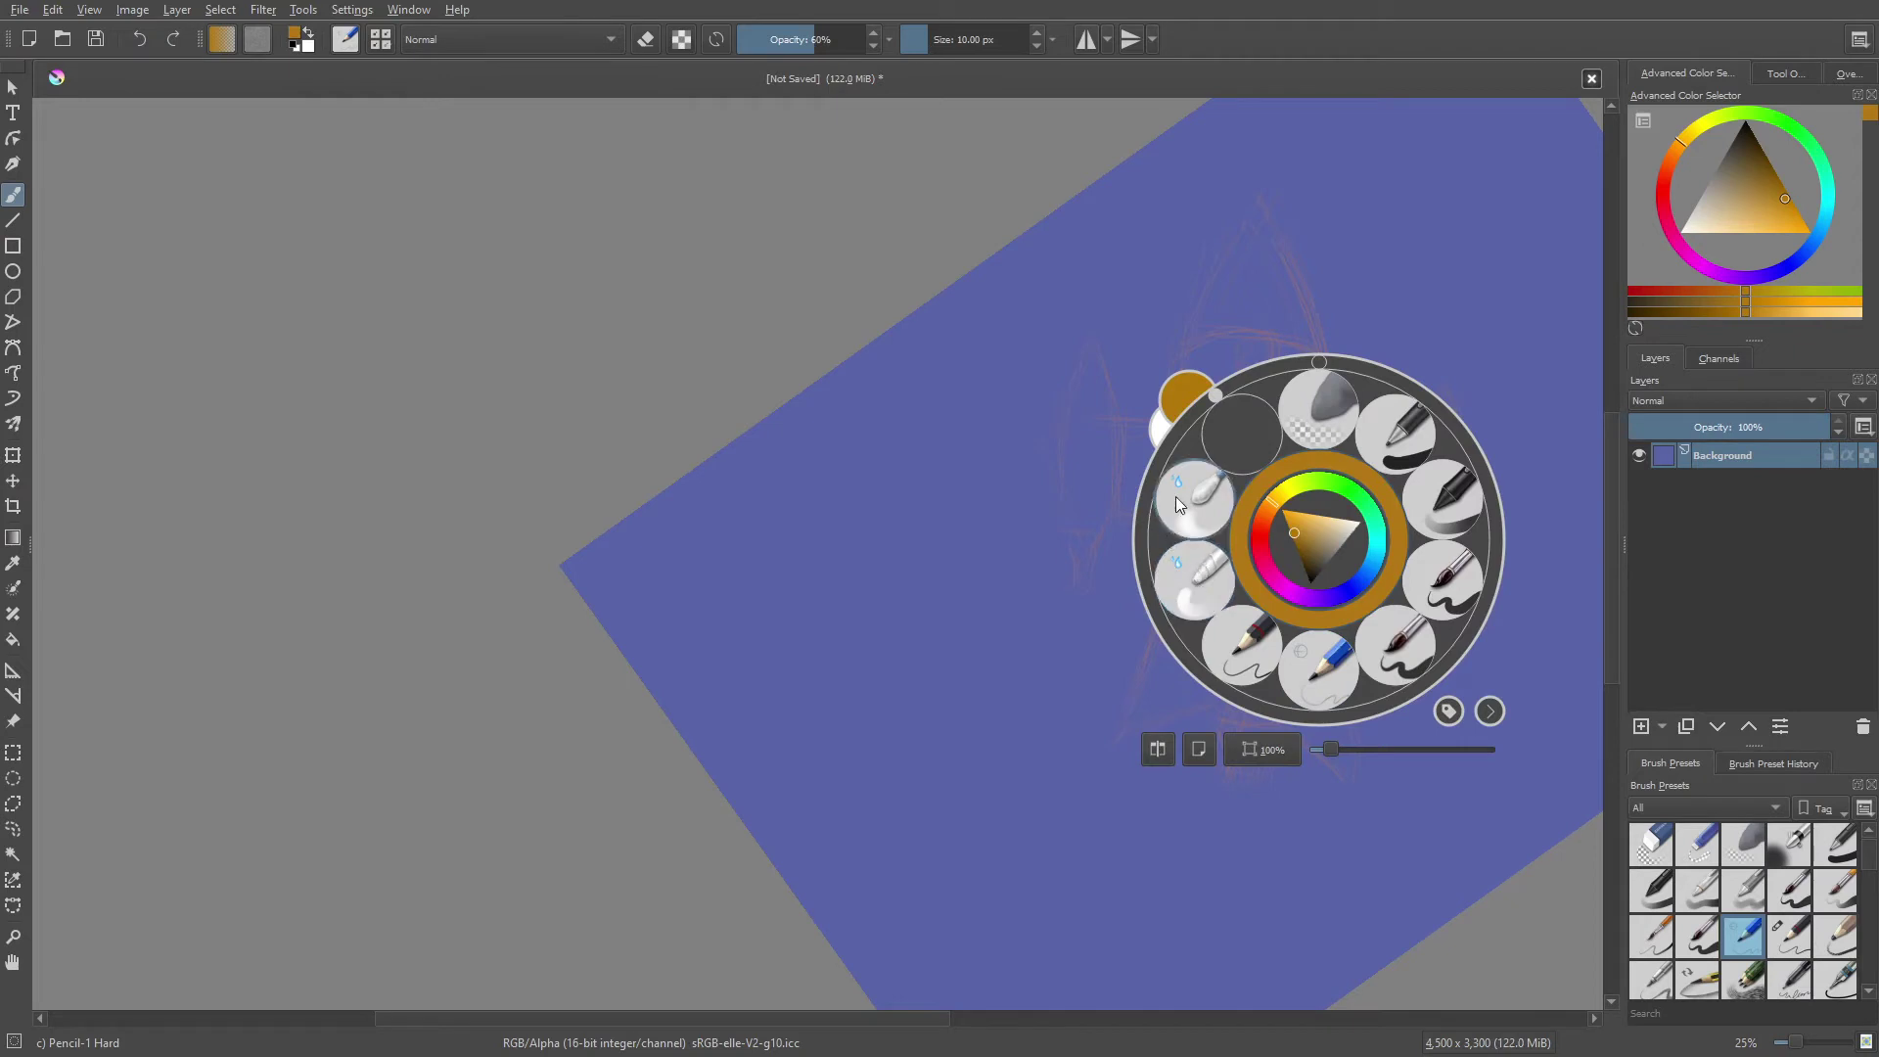
pyautogui.press('Escape')
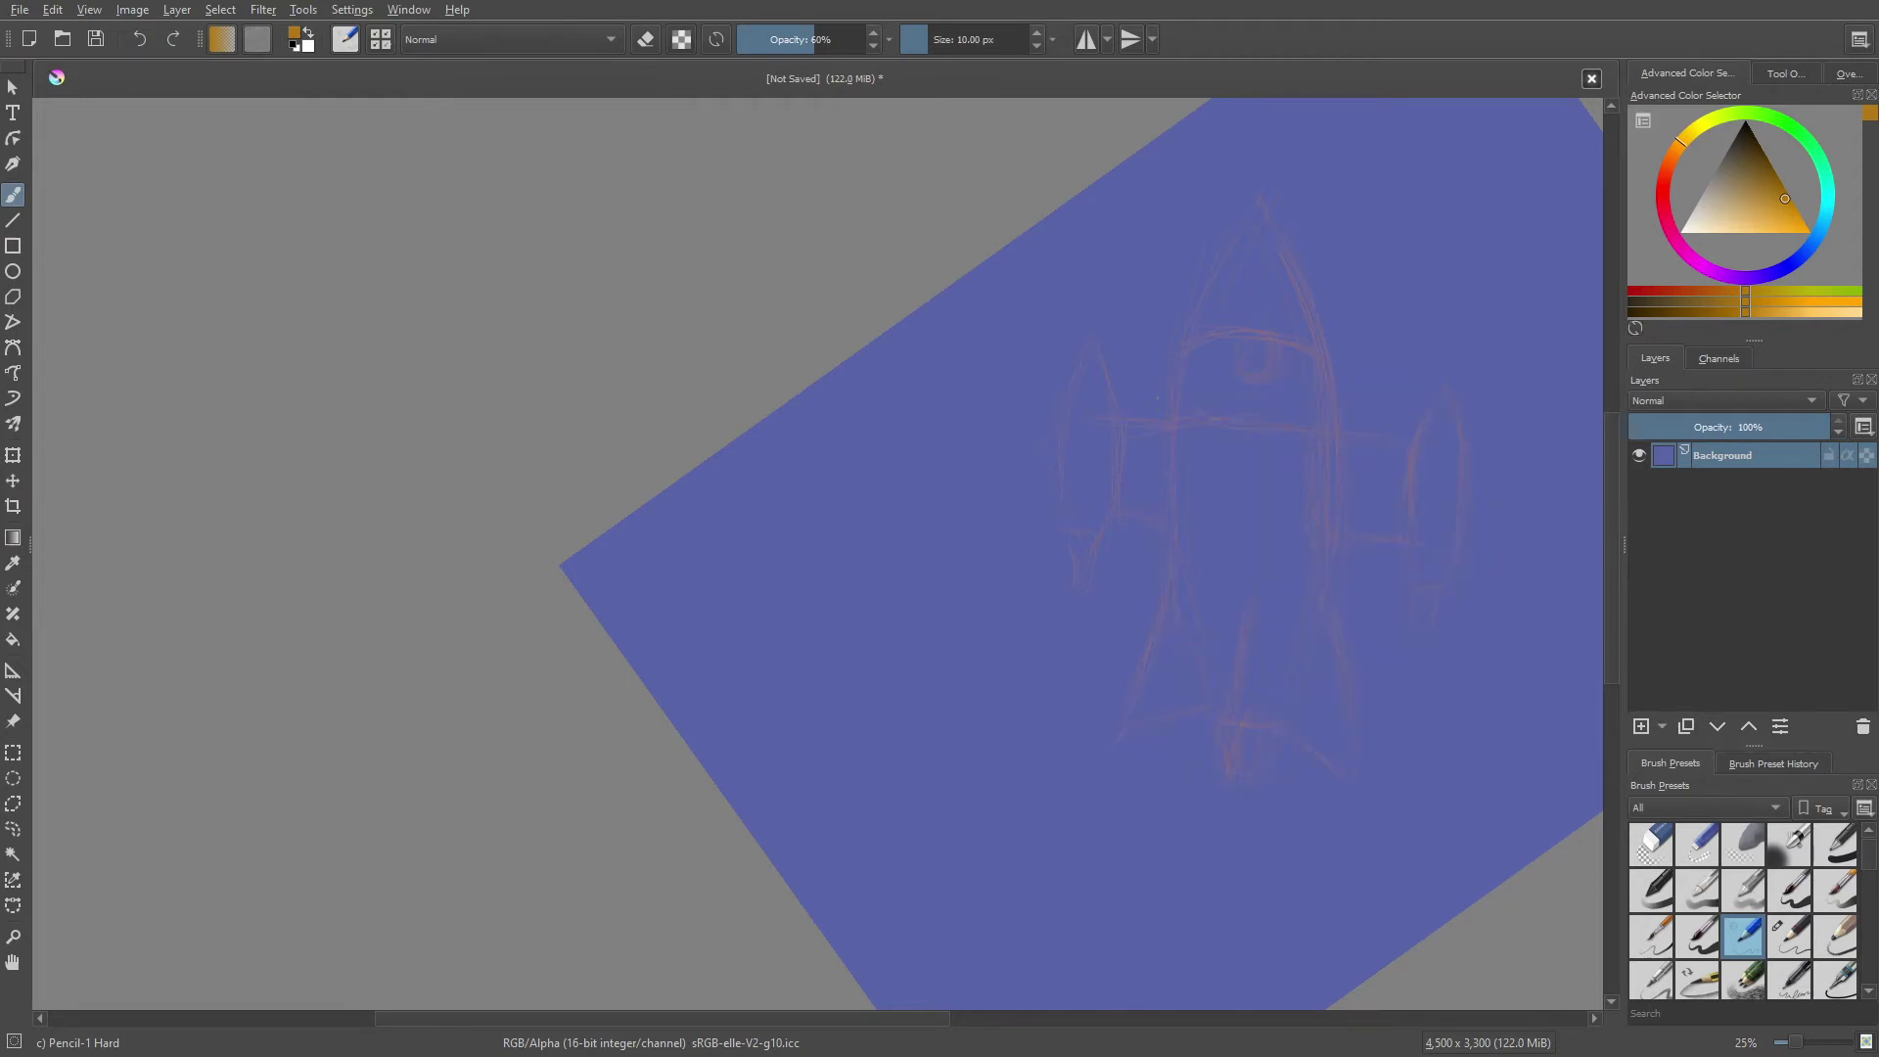
pyautogui.rightClick(1173, 461)
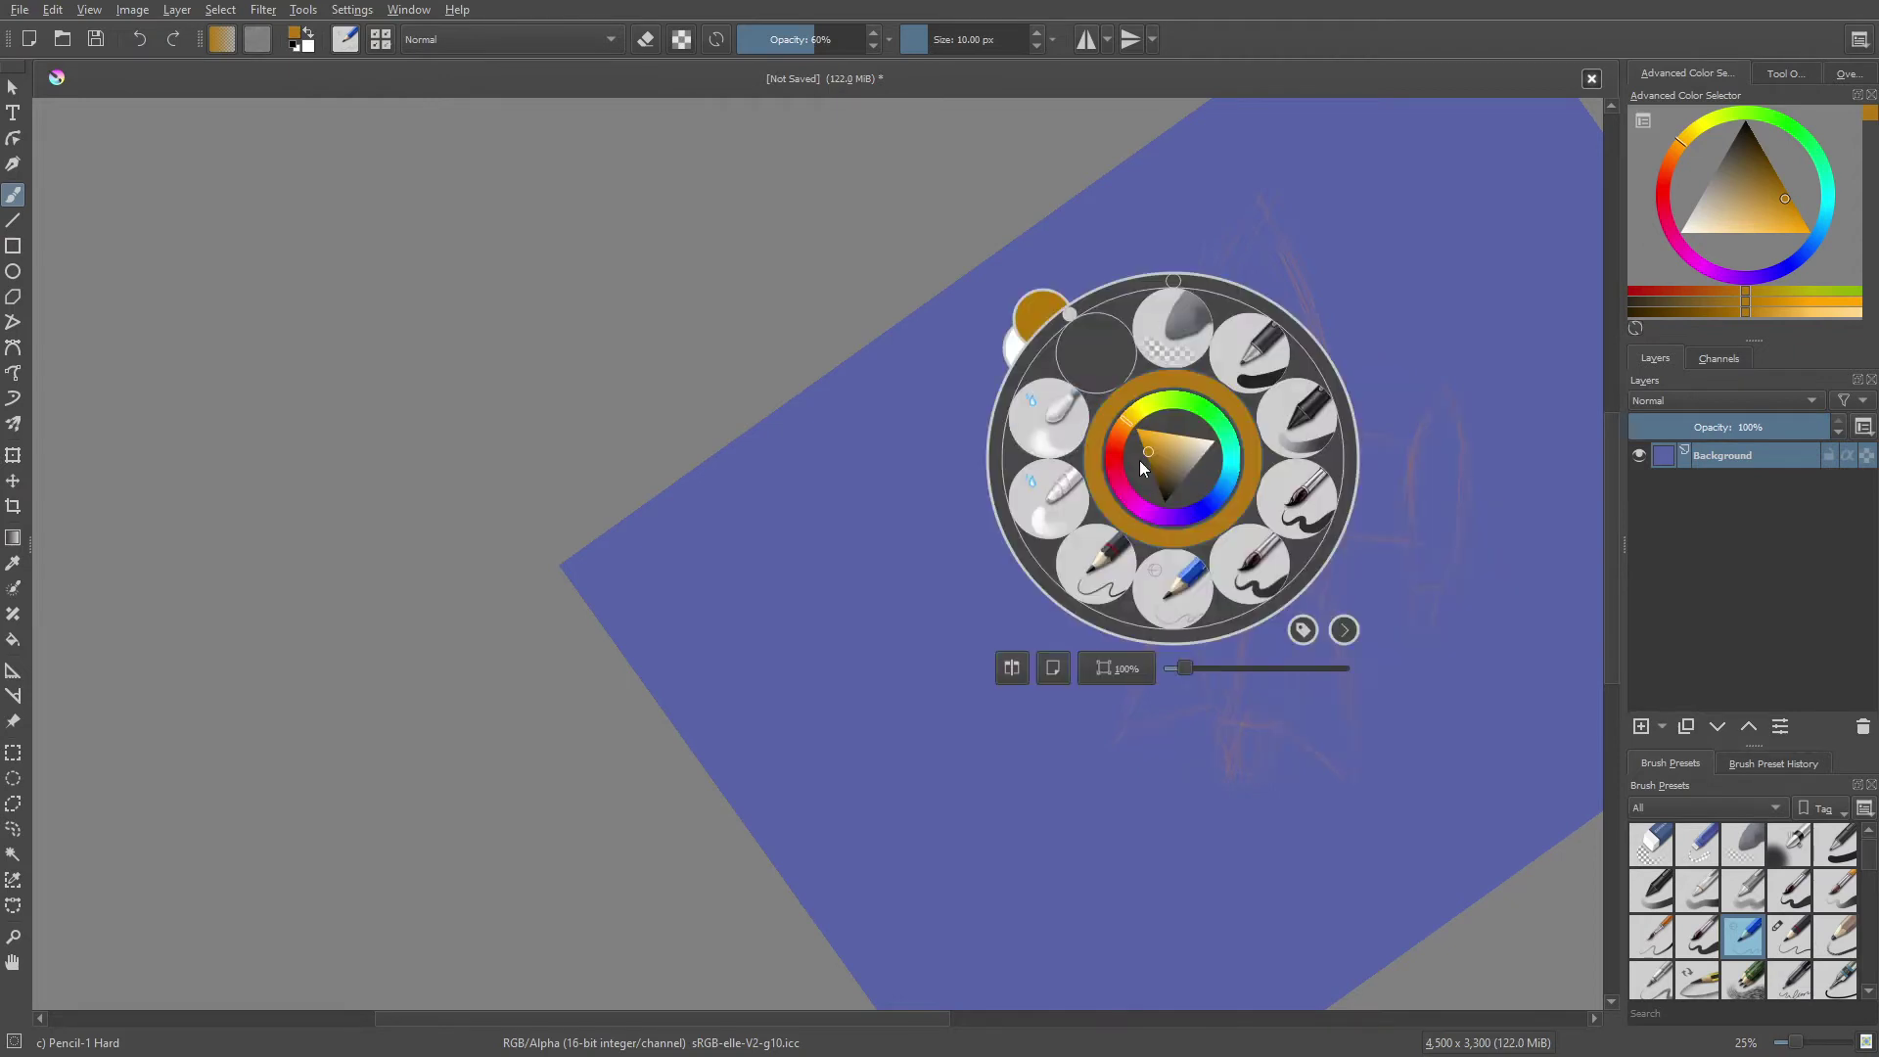
pyautogui.click(1268, 550)
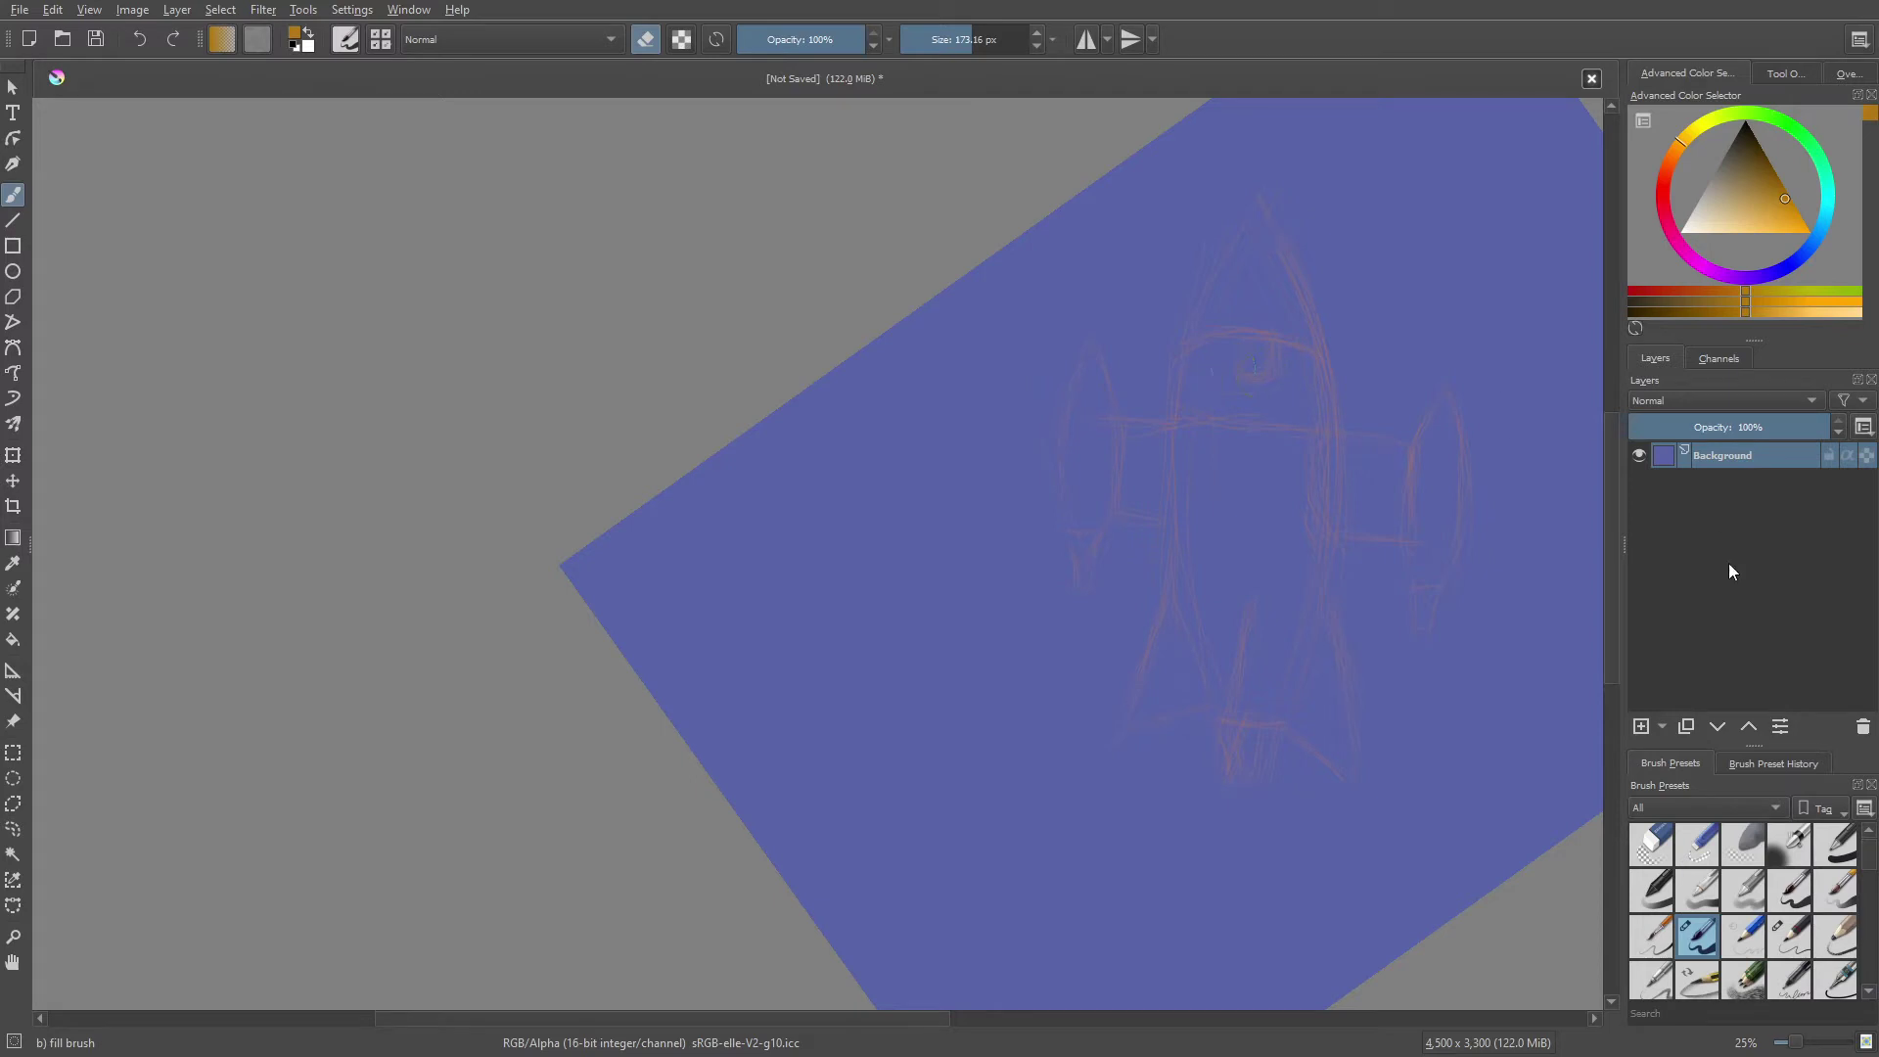
pyautogui.rightClick(1181, 437)
pyautogui.click(1315, 519)
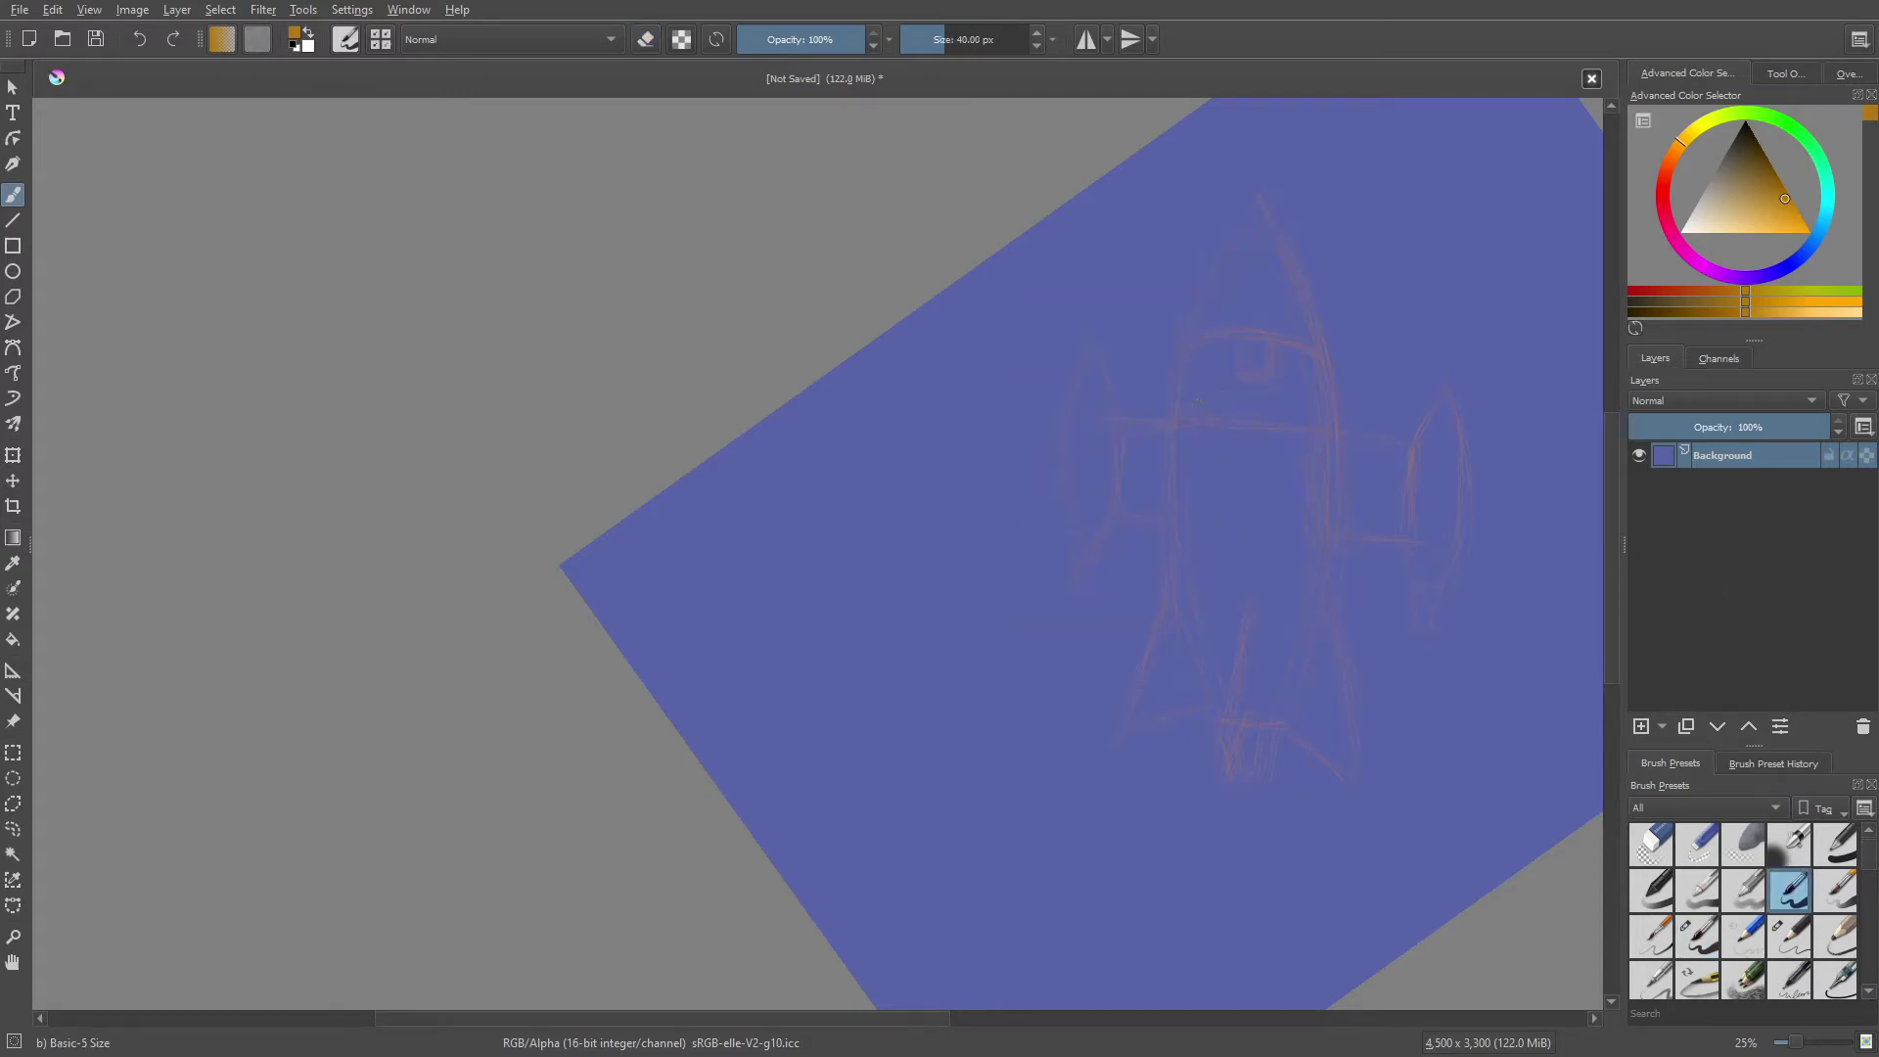
# - Toggle eraser mode with E, then return to the Pencil-2 sketching brush
pyautogui.rightClick(1198, 401)
pyautogui.rightClick(1132, 379)
pyautogui.press('e')
pyautogui.rightClick(1108, 566)
pyautogui.click(1047, 674)
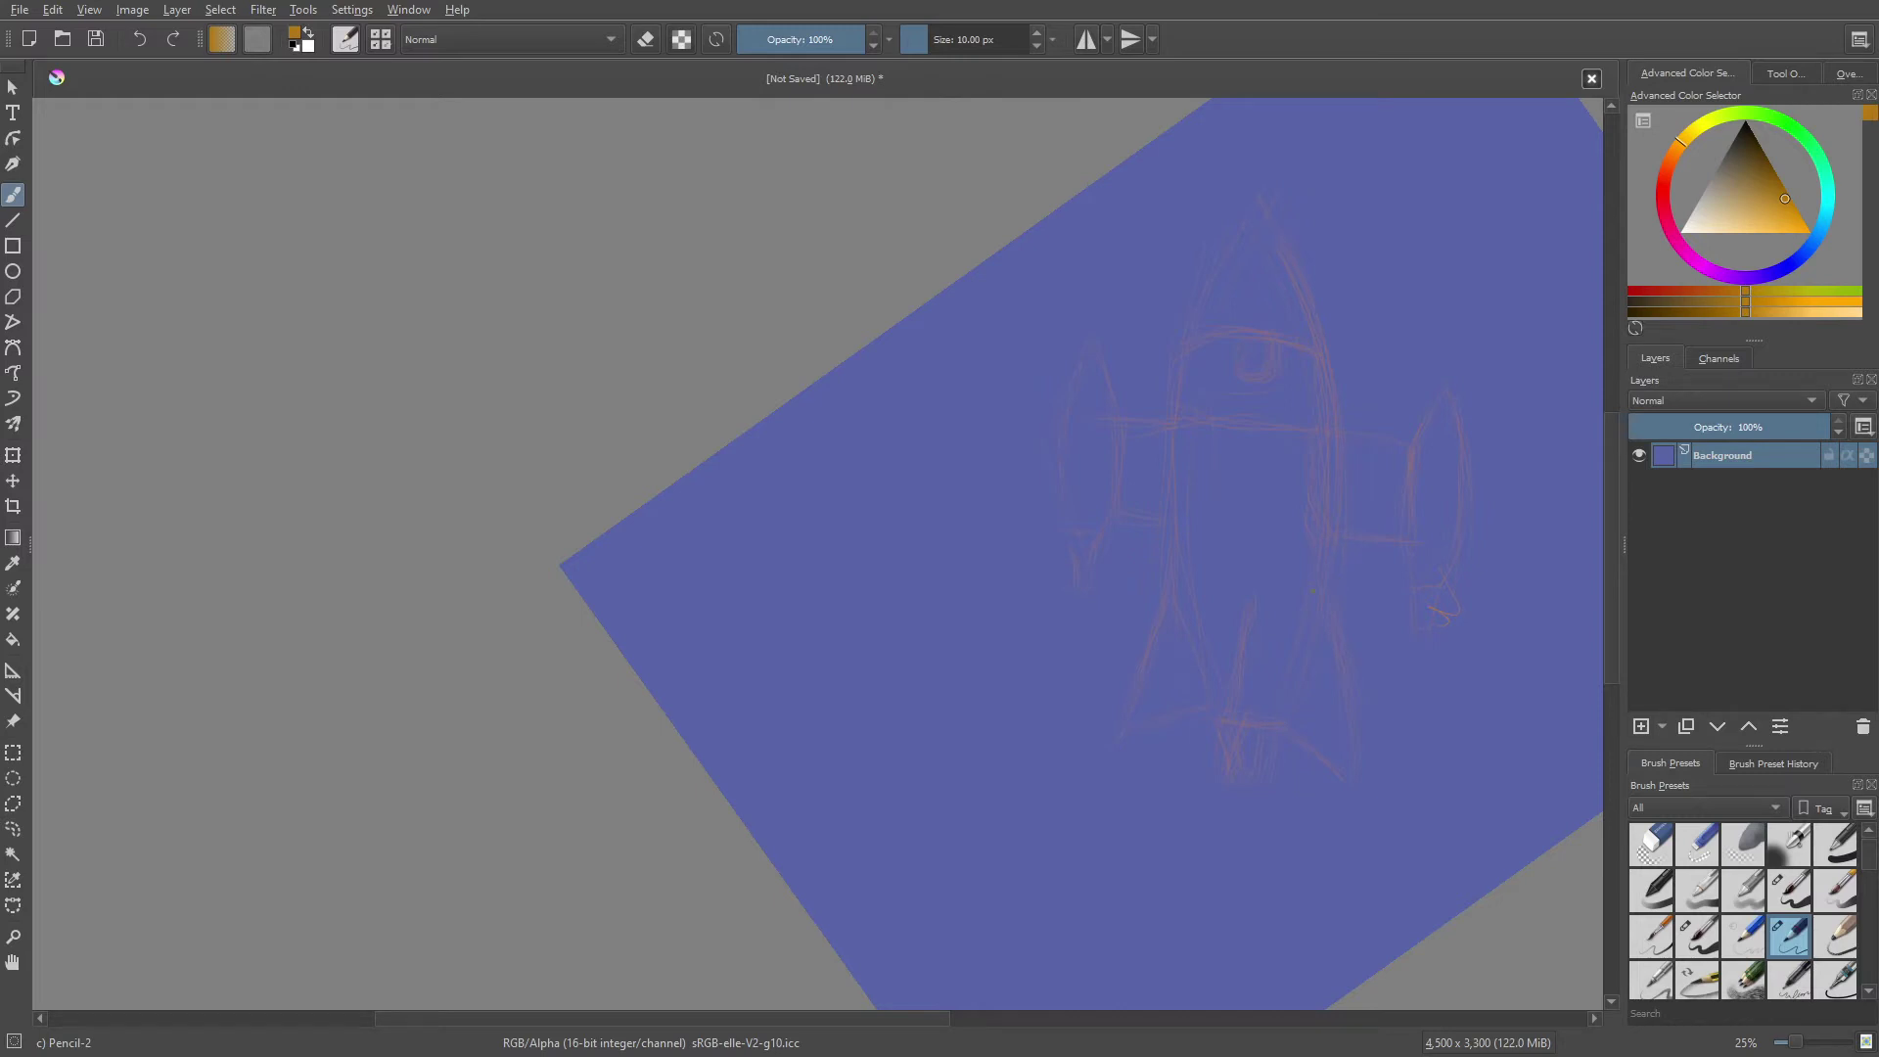
# - Undo the scribble beside the right wing, then recentre the sketch and ease the view tilt
pyautogui.hotkey('ctrl', 'z')
pyautogui.moveTo(969, 537); pyautogui.dragTo(826, 519)
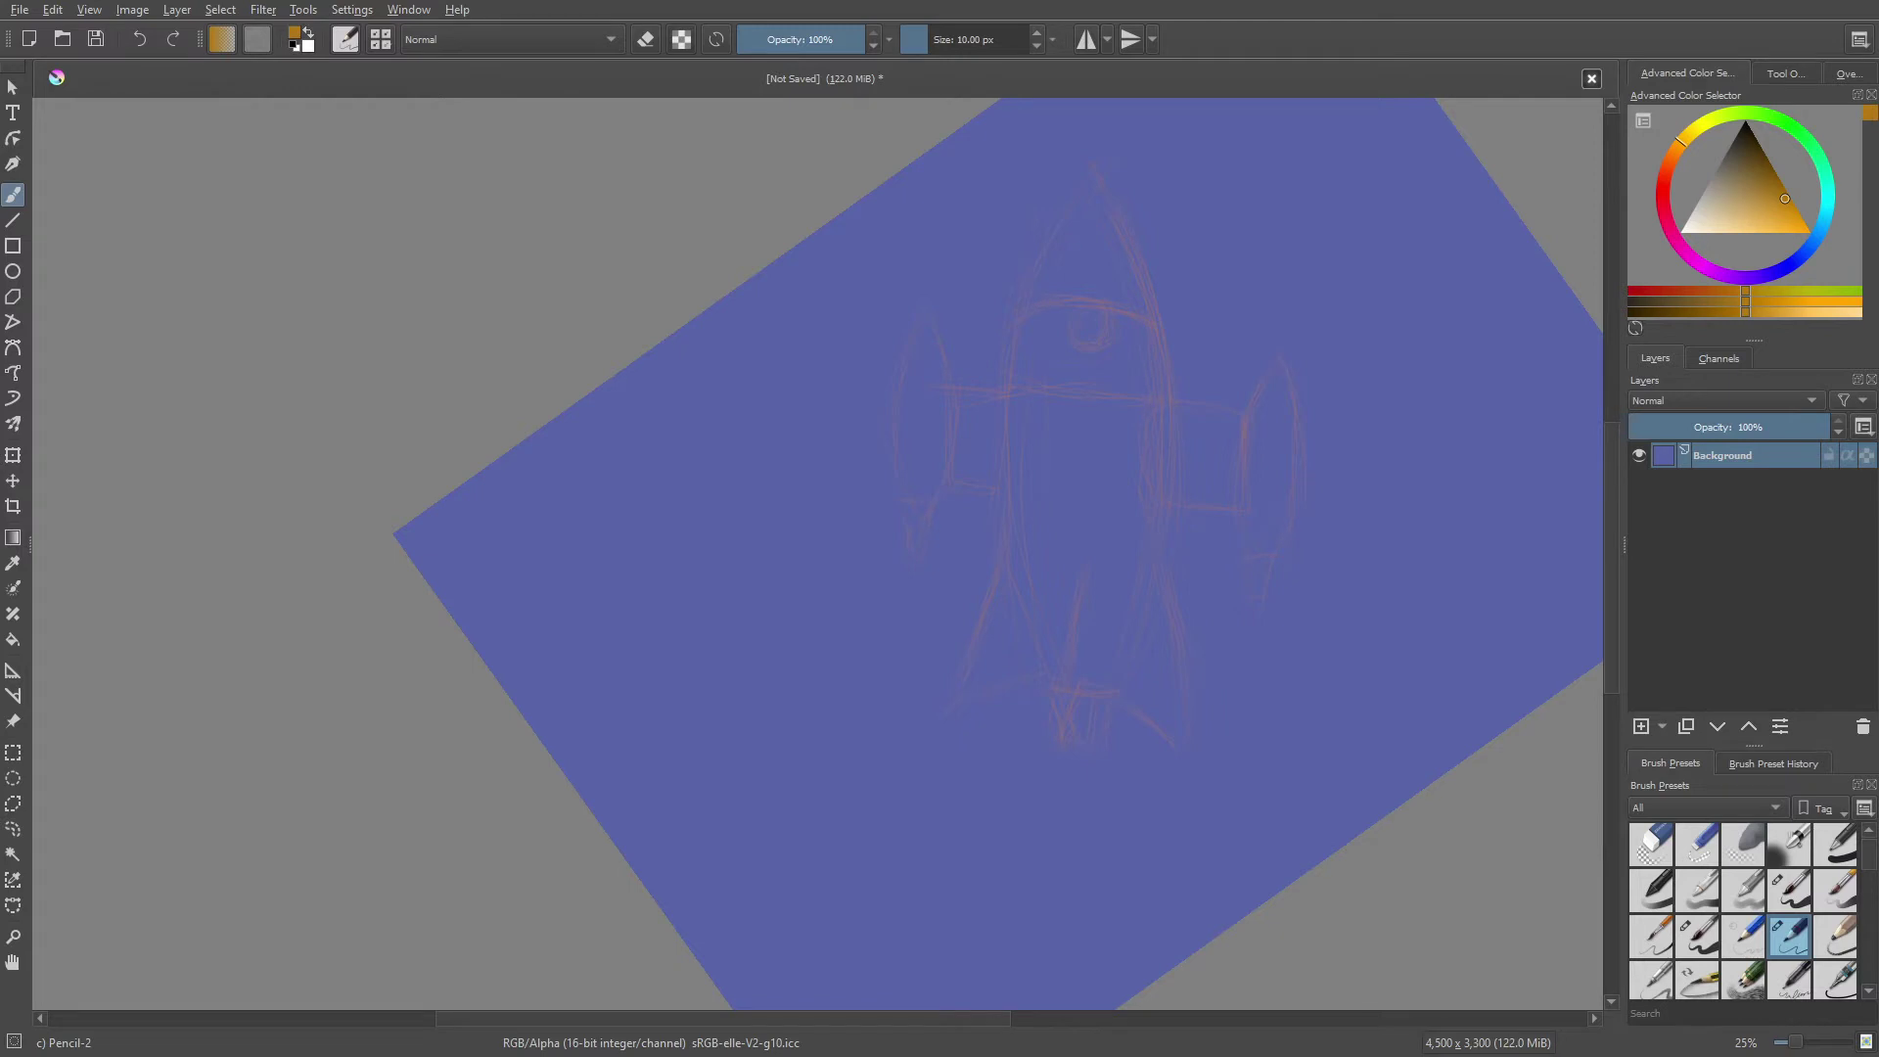
pyautogui.moveTo(999, 562); pyautogui.dragTo(990, 538)
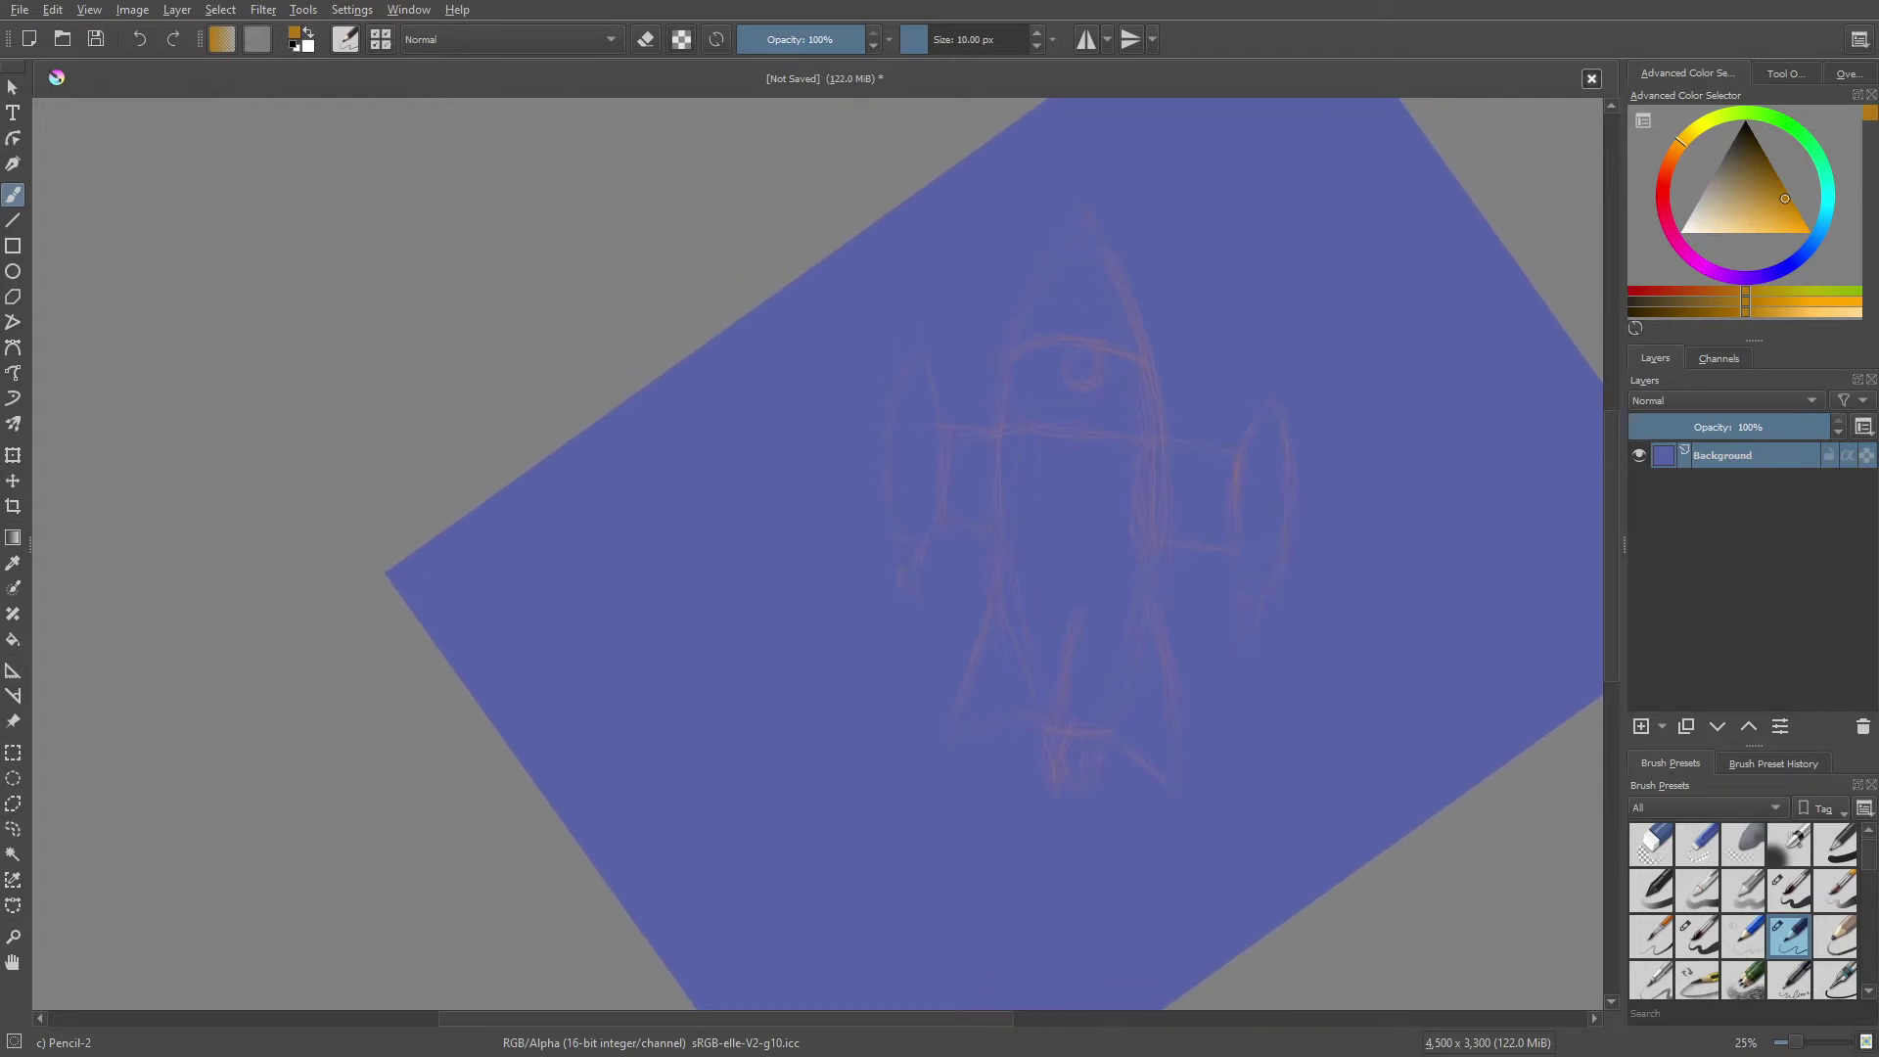
# - Select the 'b) fill brush' preset and add an empty Layer 1 above Background
pyautogui.rightClick(982, 551)
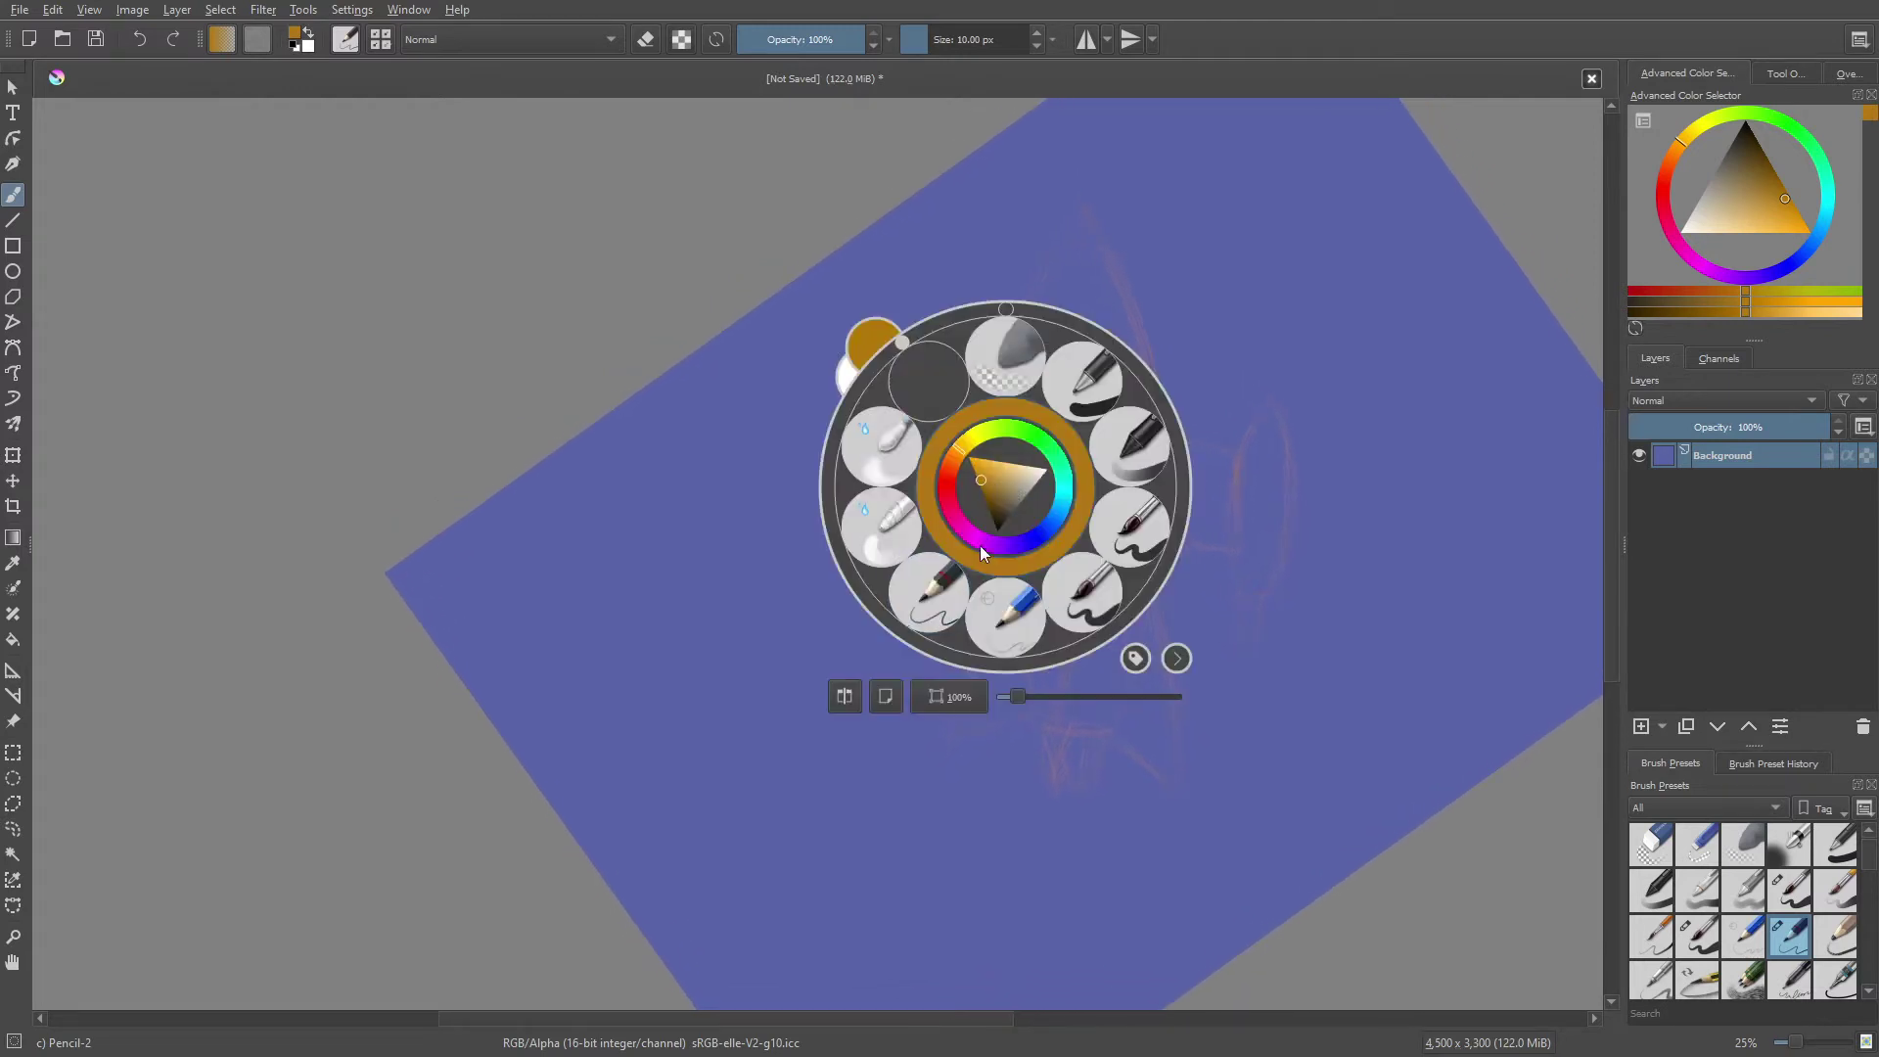
pyautogui.click(1092, 583)
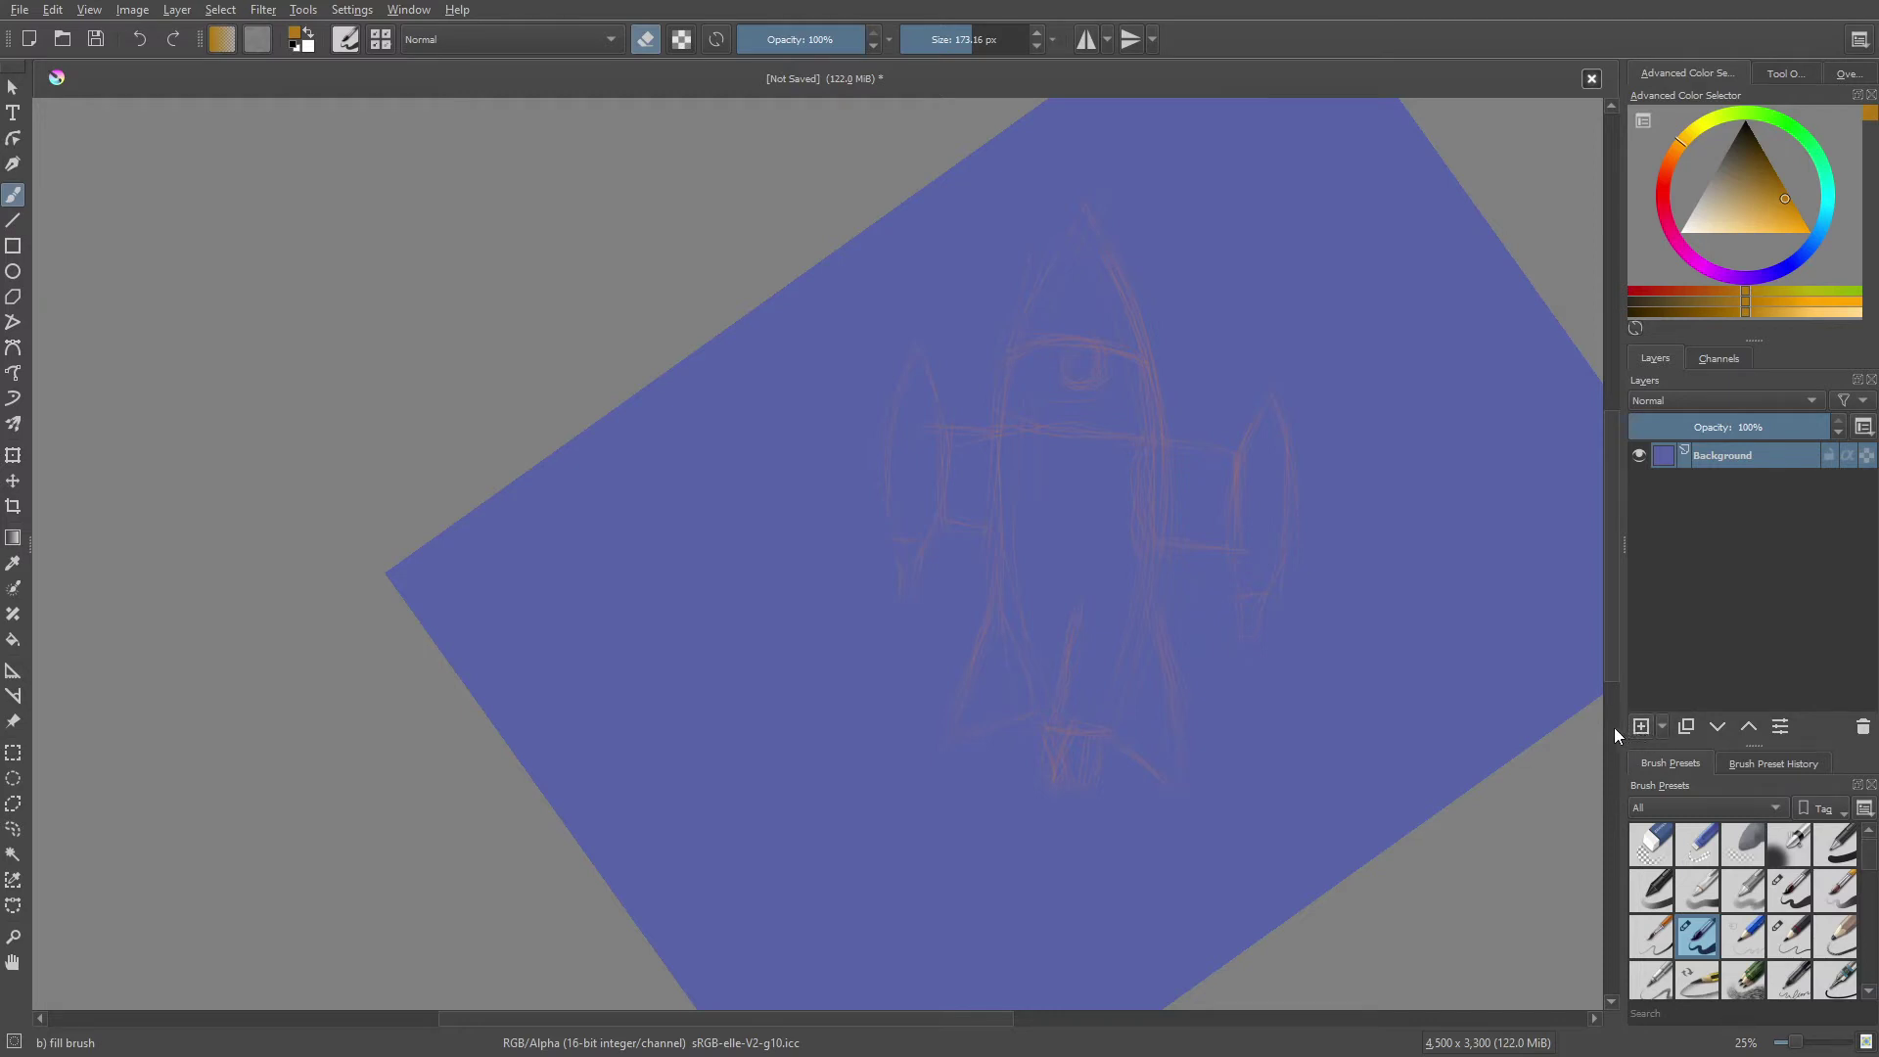
pyautogui.click(1639, 729)
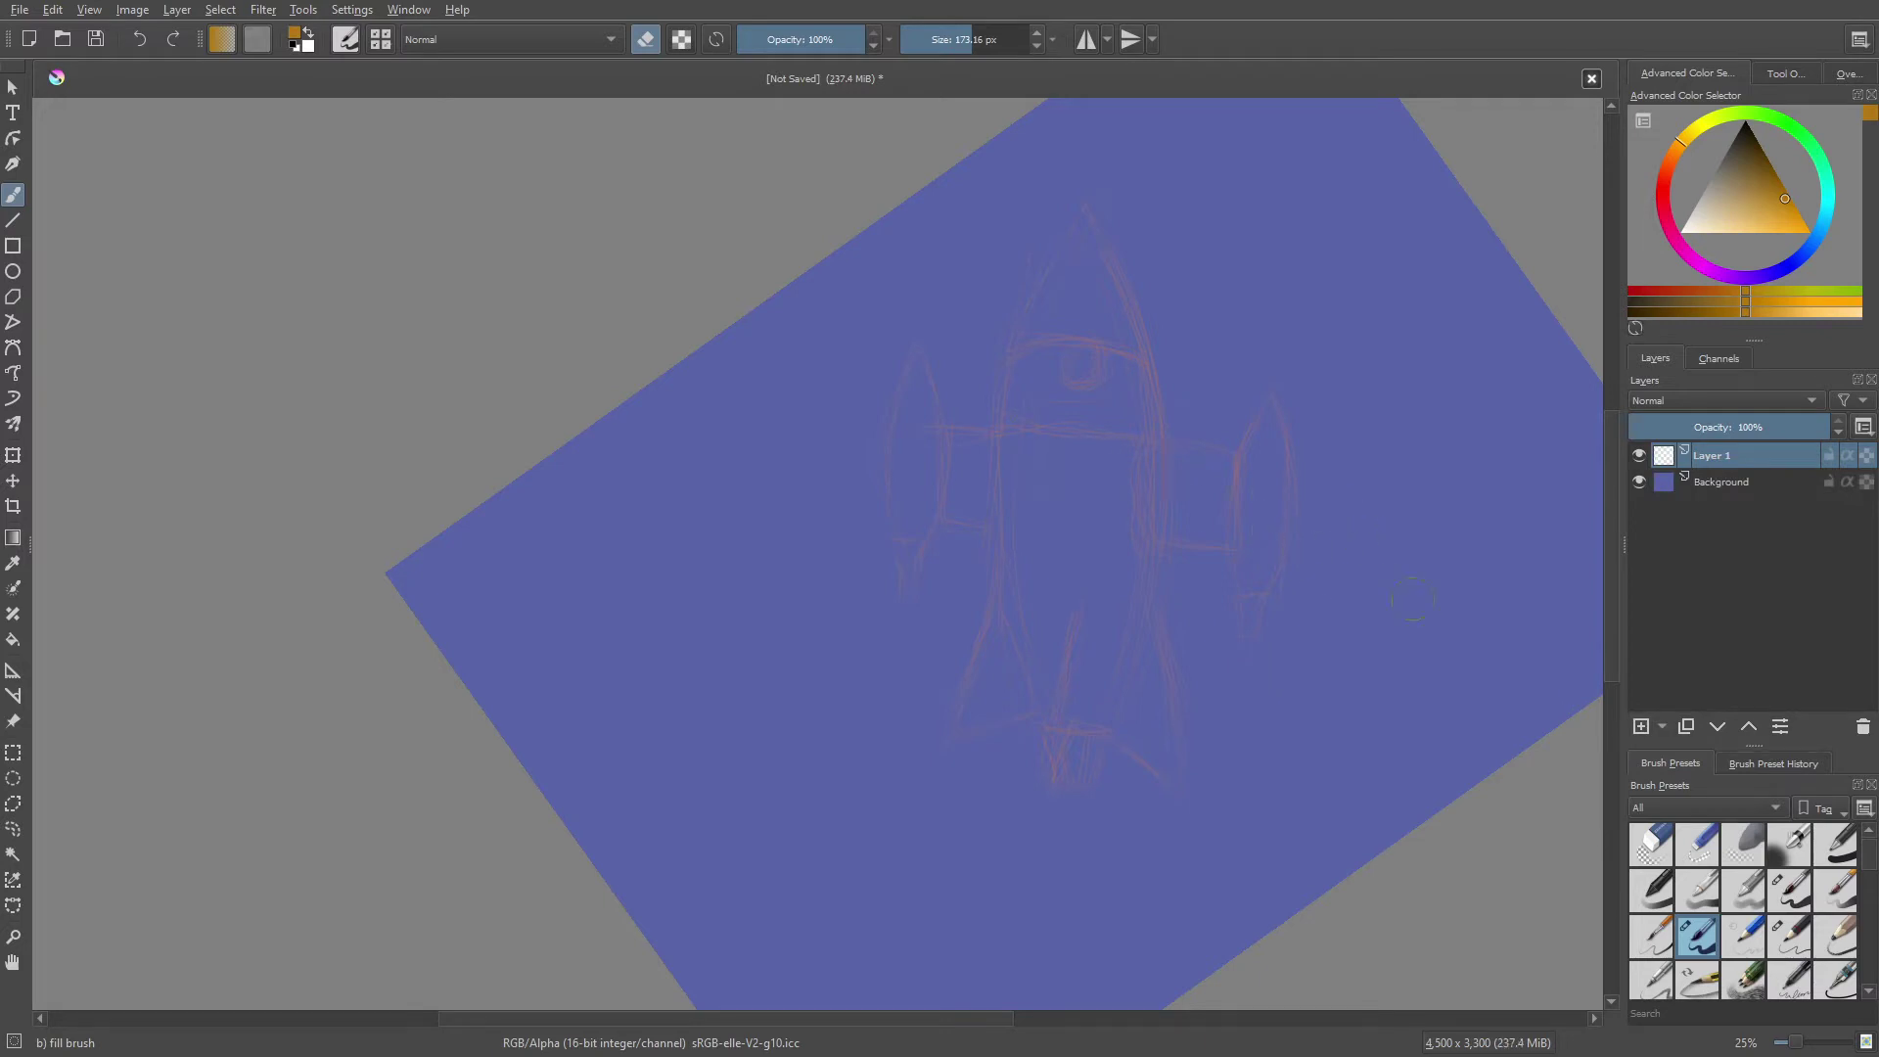
# - Switch to the Basic-5 Size 40 px brush from the pop-up palette
pyautogui.rightClick(1130, 471)
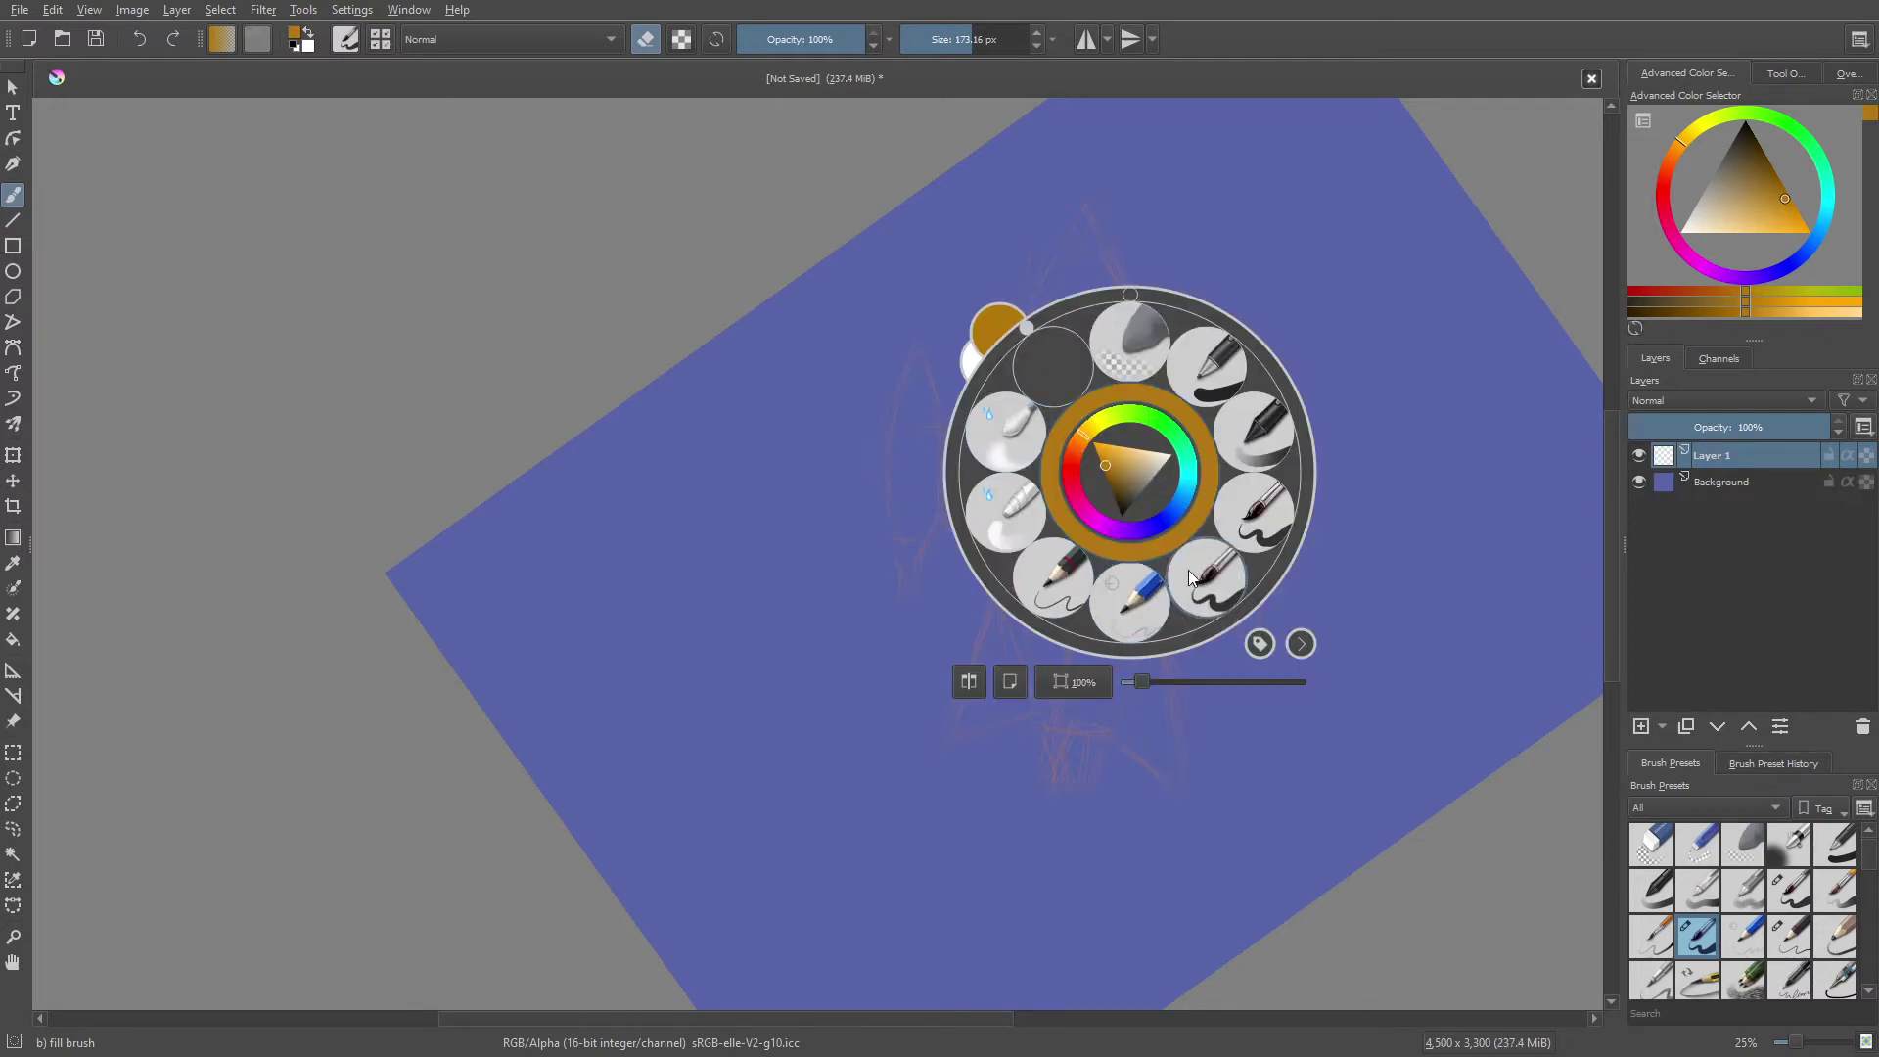
pyautogui.click(1218, 571)
pyautogui.rightClick(1065, 550)
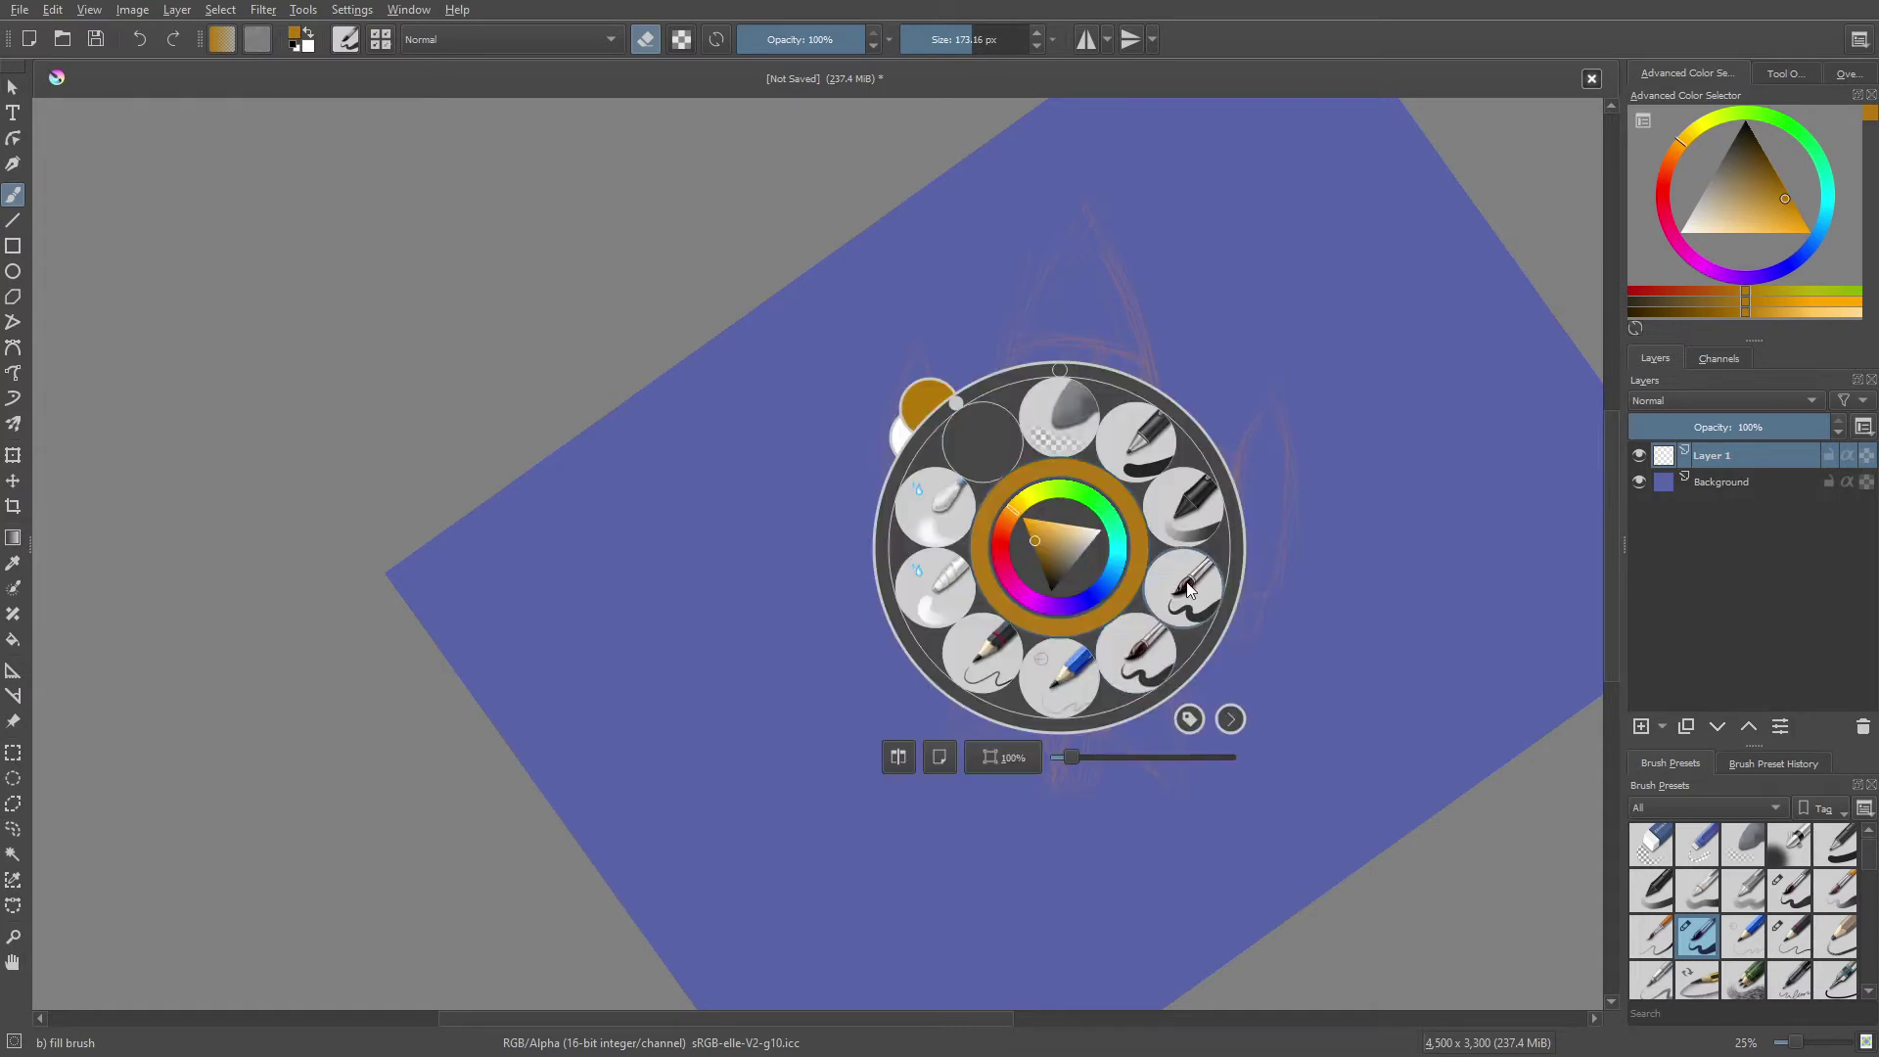
pyautogui.rightClick(1130, 550)
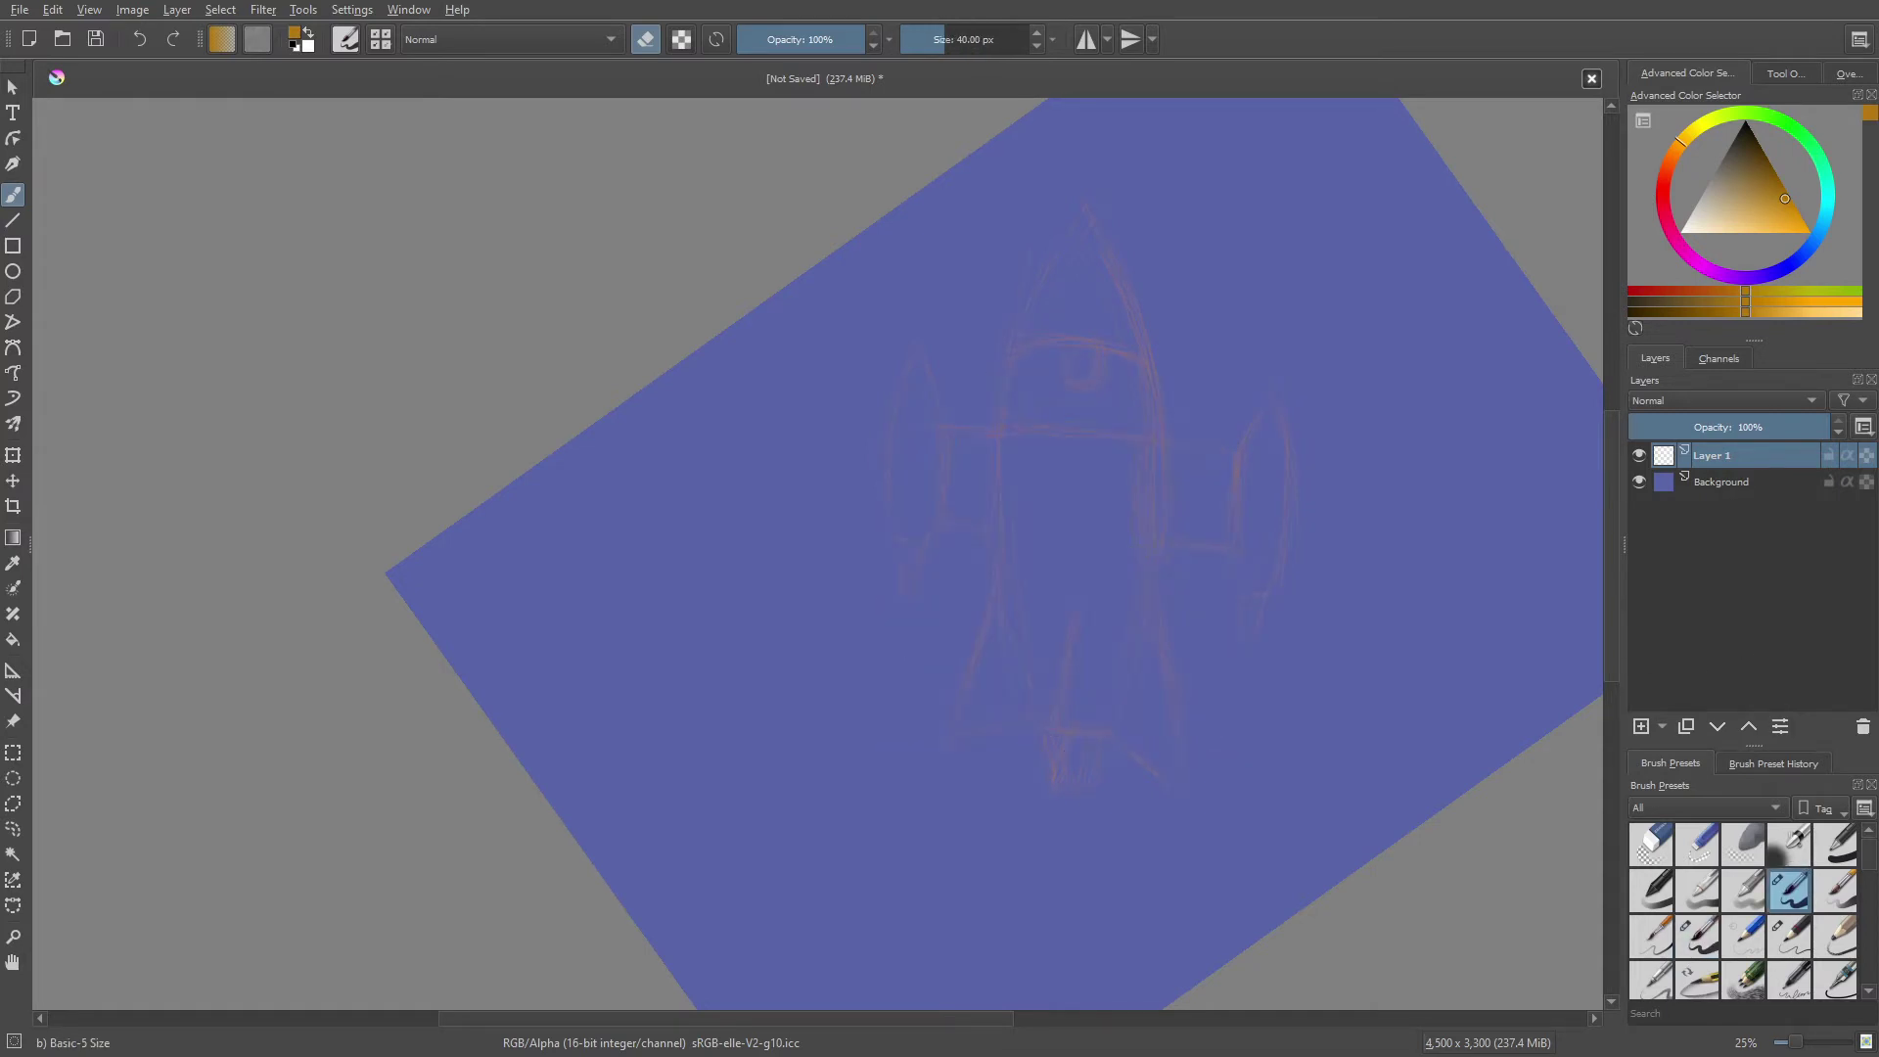
# - Pick and fine-tune a pale blue painting colour in the pop-up palette
pyautogui.rightClick(1390, 599)
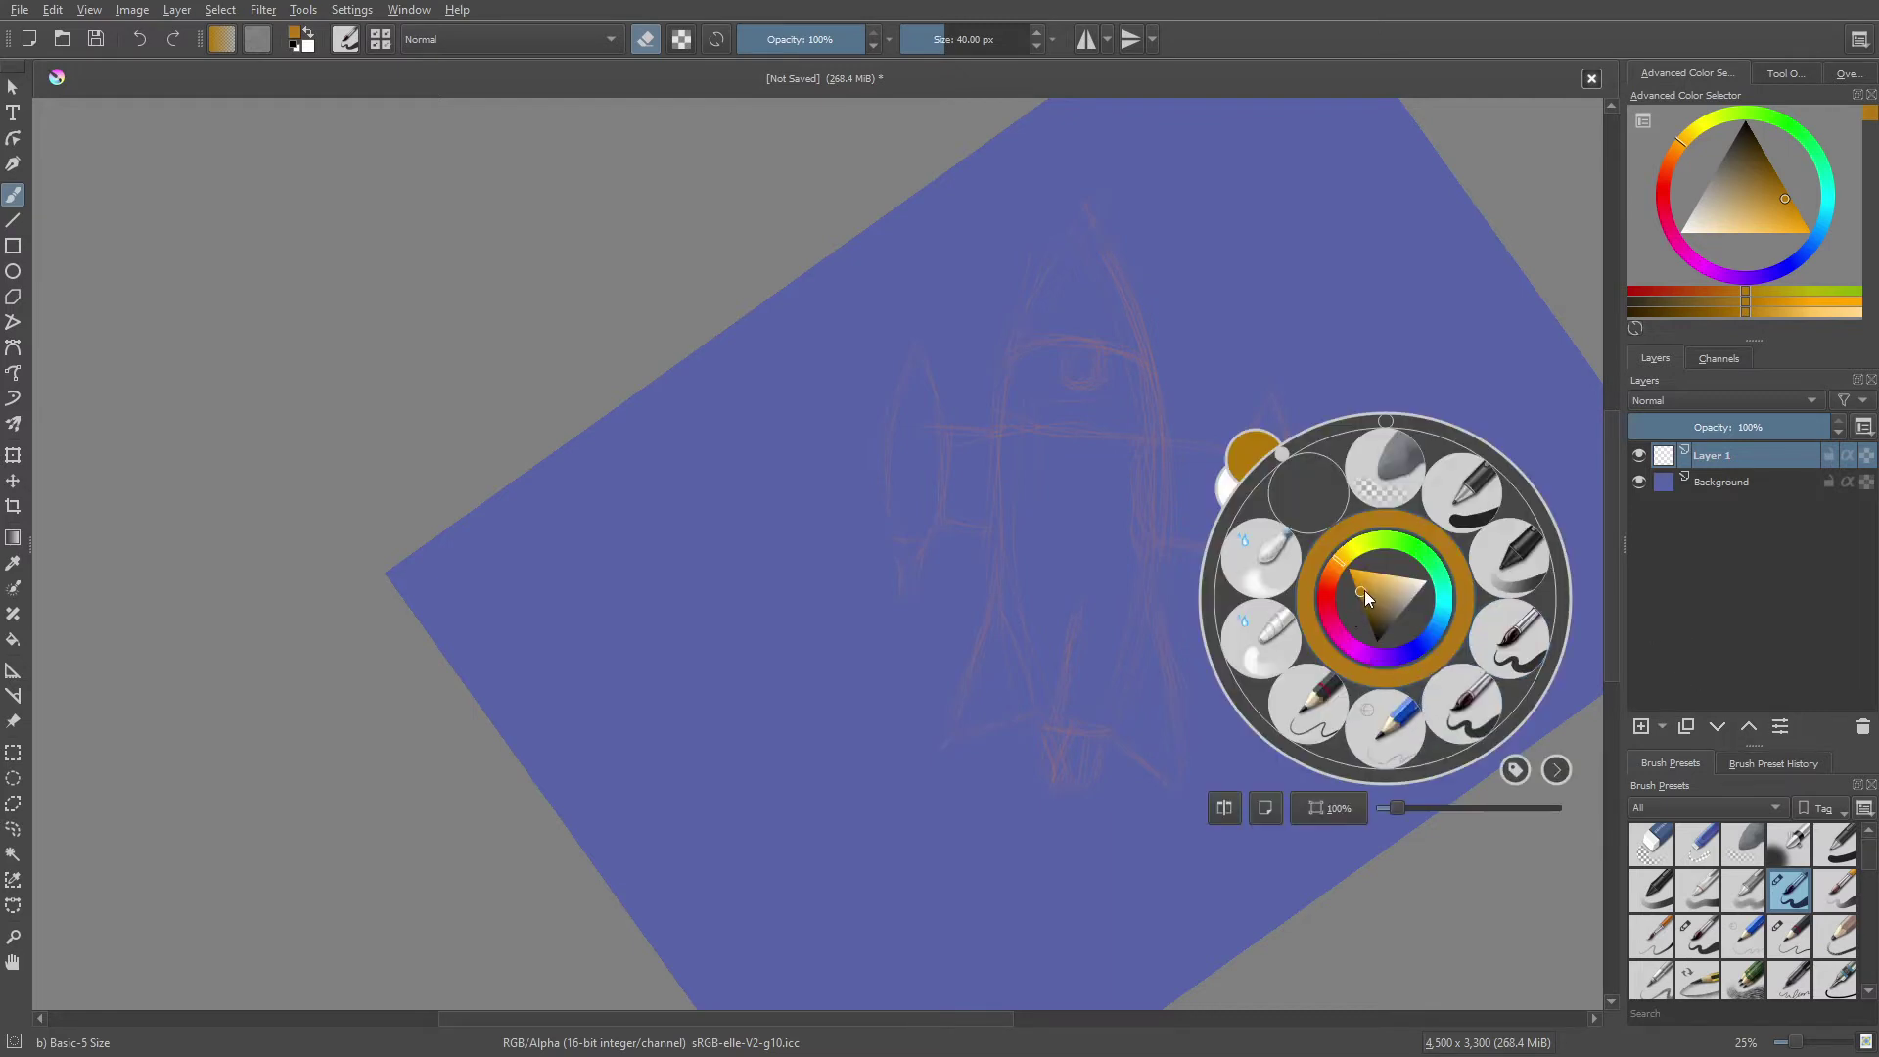
pyautogui.click(1364, 591)
pyautogui.moveTo(1415, 625)
pyautogui.mouseDown()
pyautogui.moveTo(1442, 638)
pyautogui.moveTo(1378, 592)
pyautogui.mouseUp()
pyautogui.click(1111, 479)
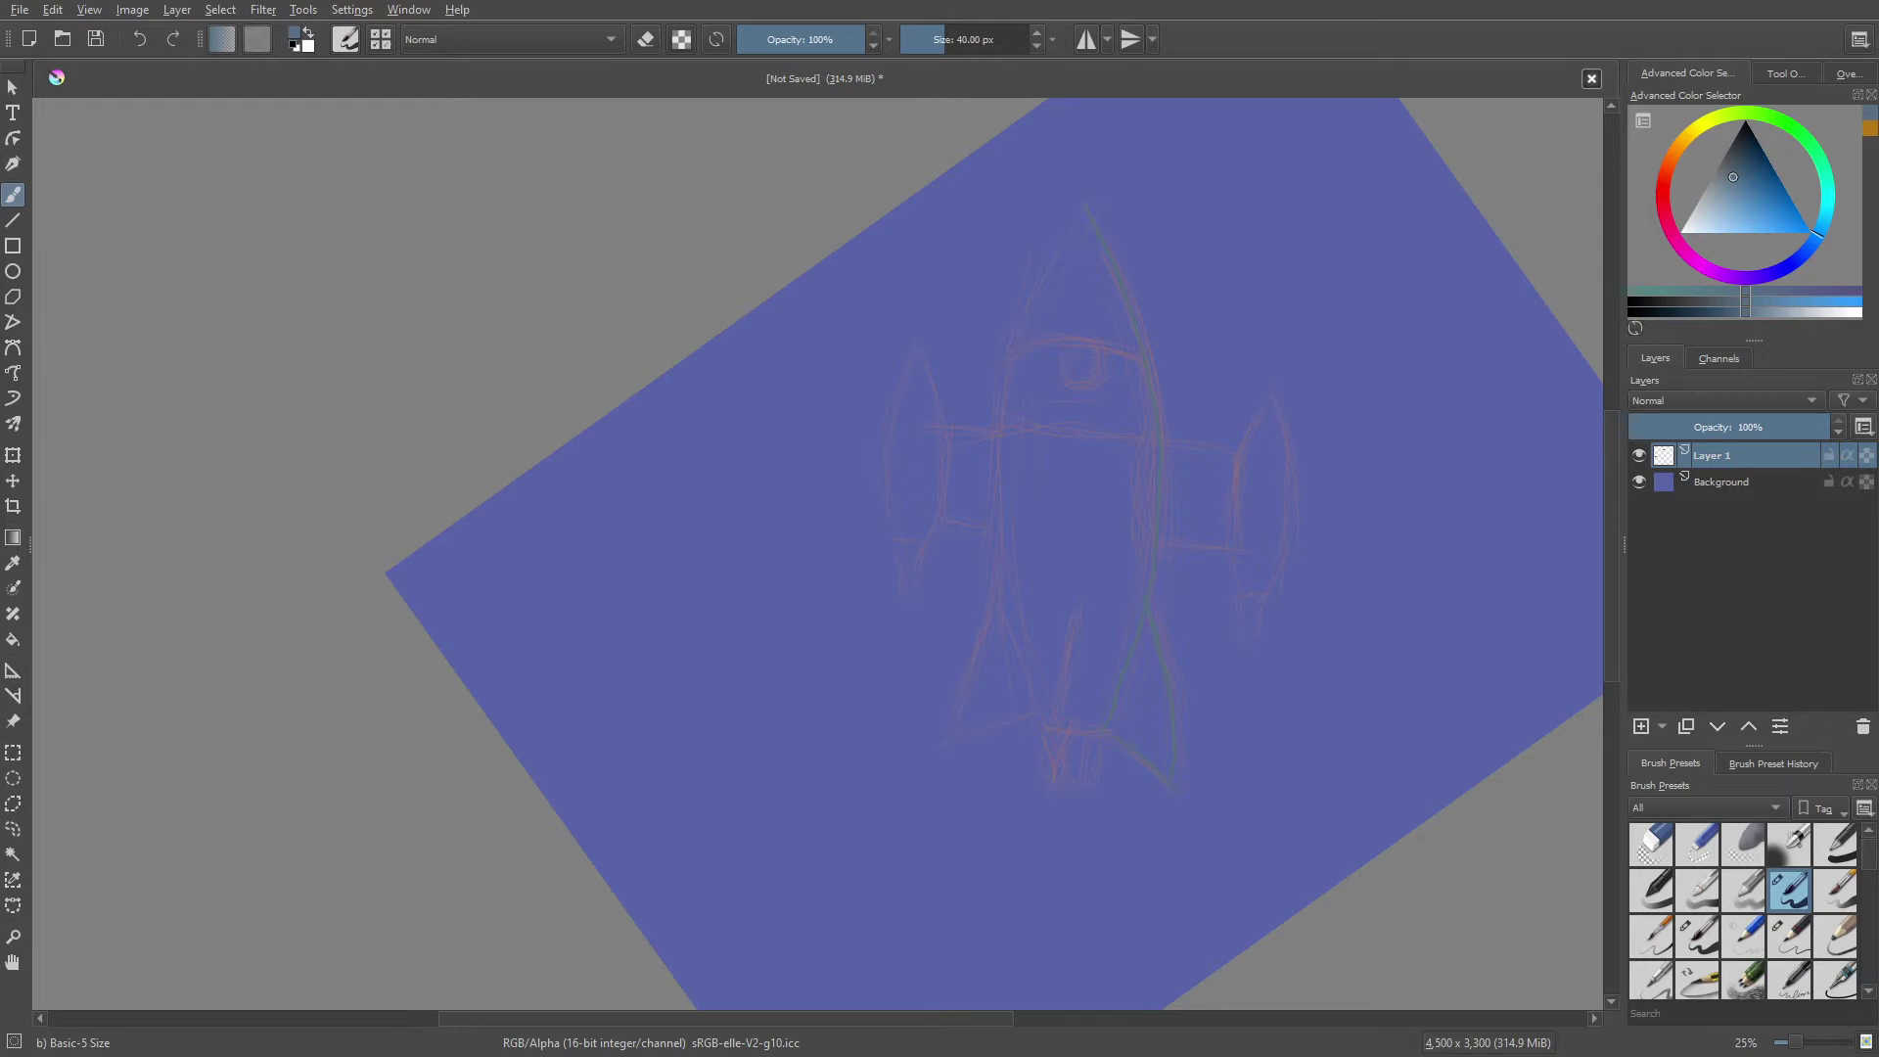
# - Activate Layer 1 and trace outlines of both side pods and the left strut
pyautogui.click(1725, 483)
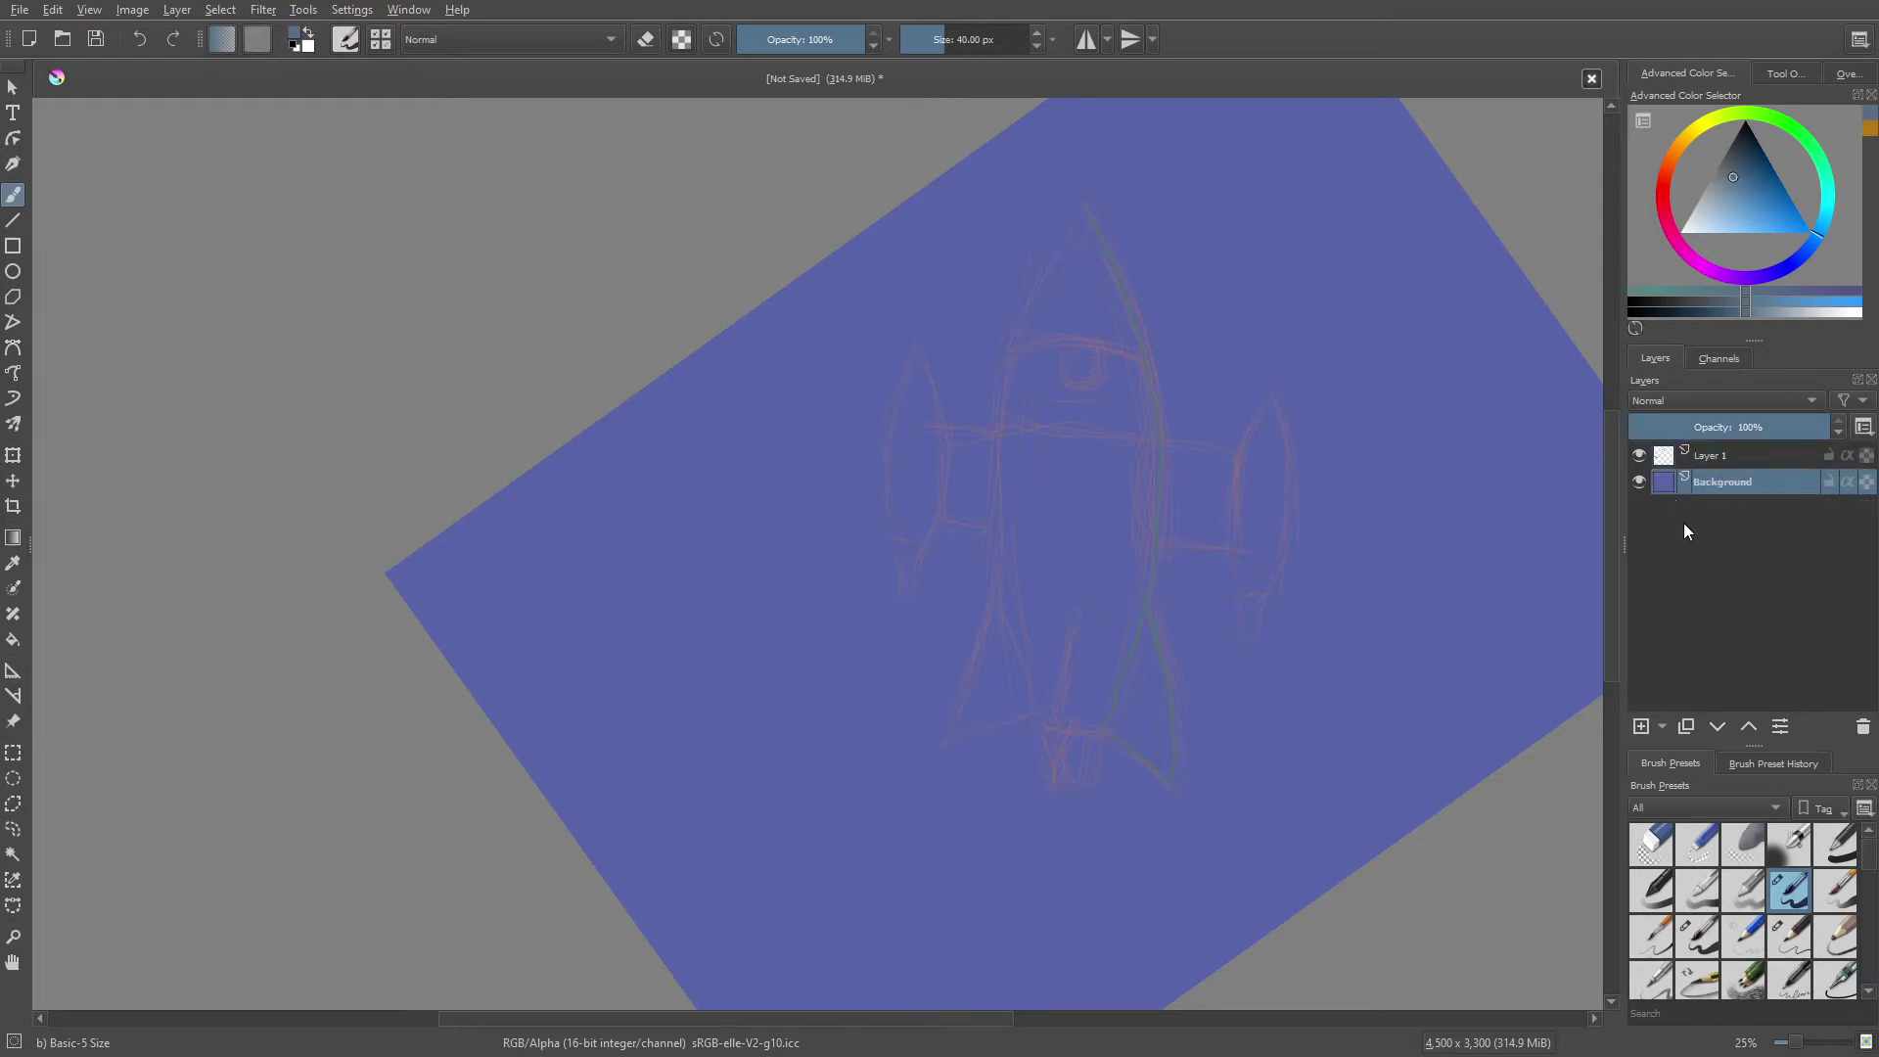
pyautogui.click(1686, 454)
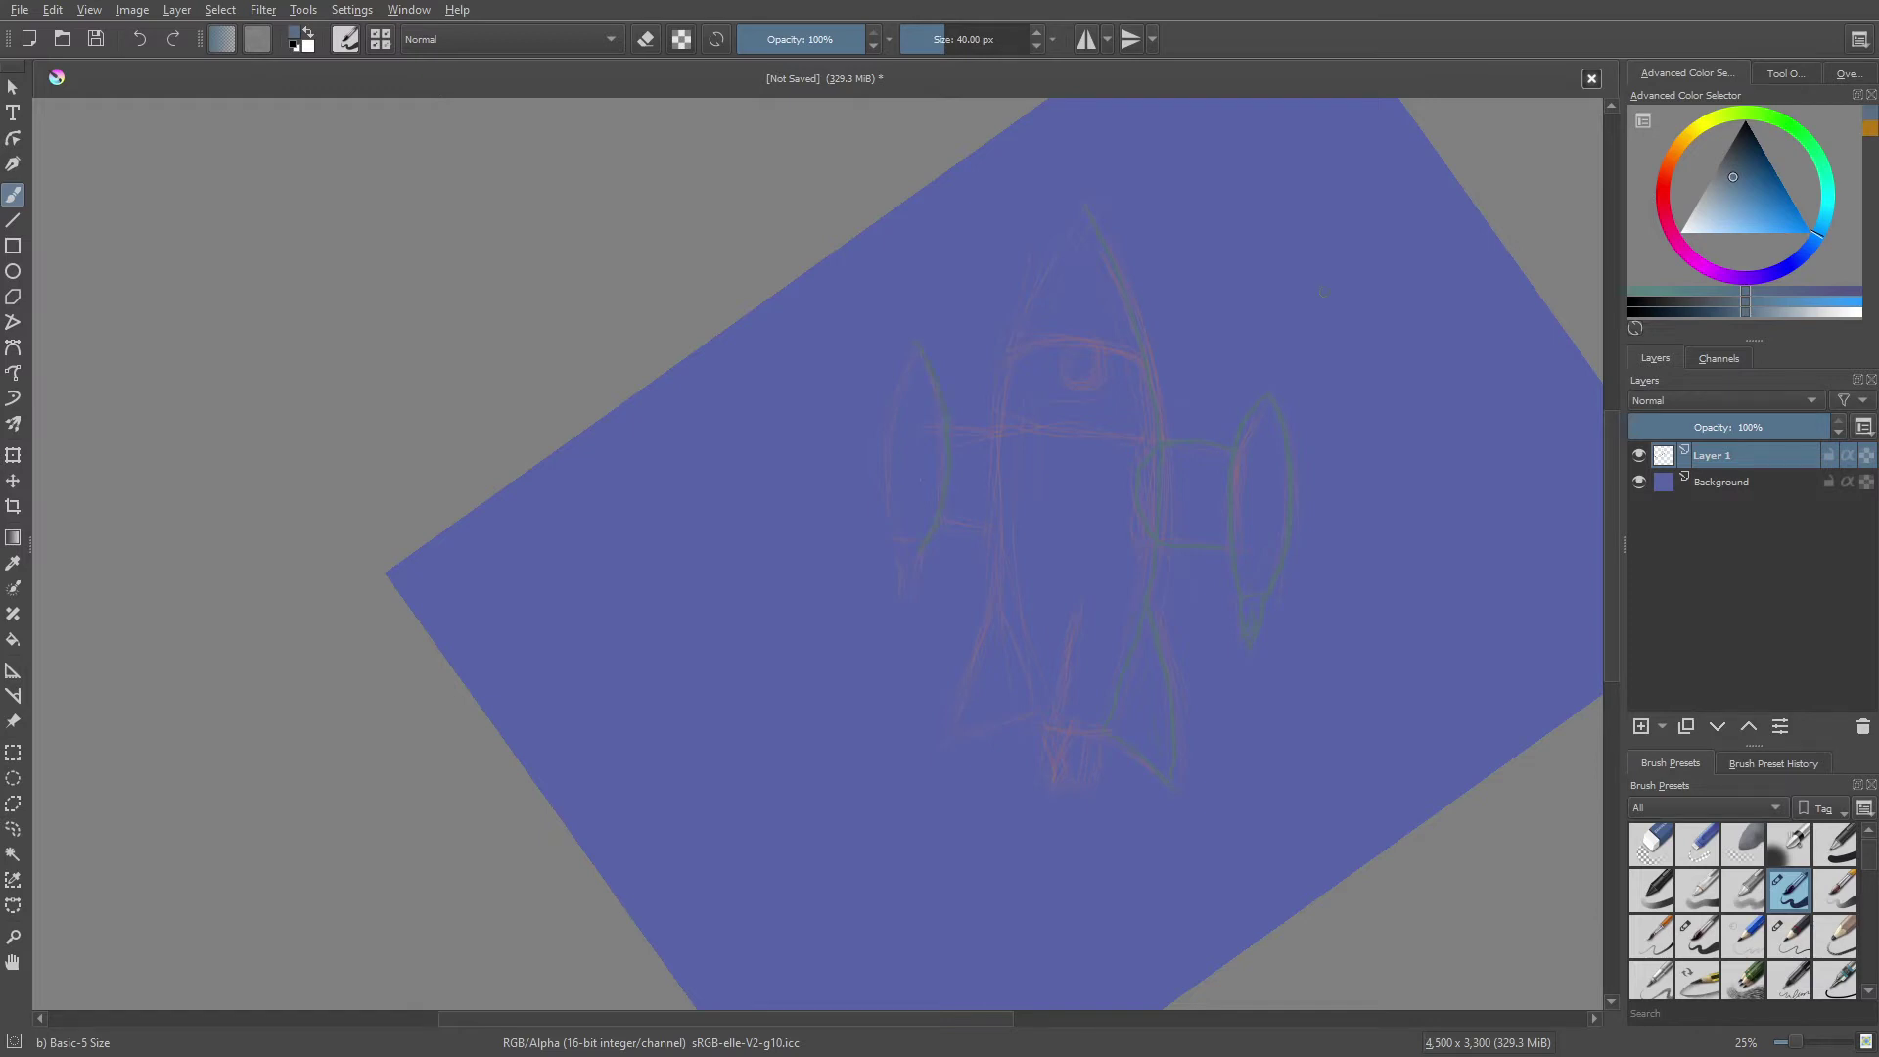
pyautogui.click(1783, 73)
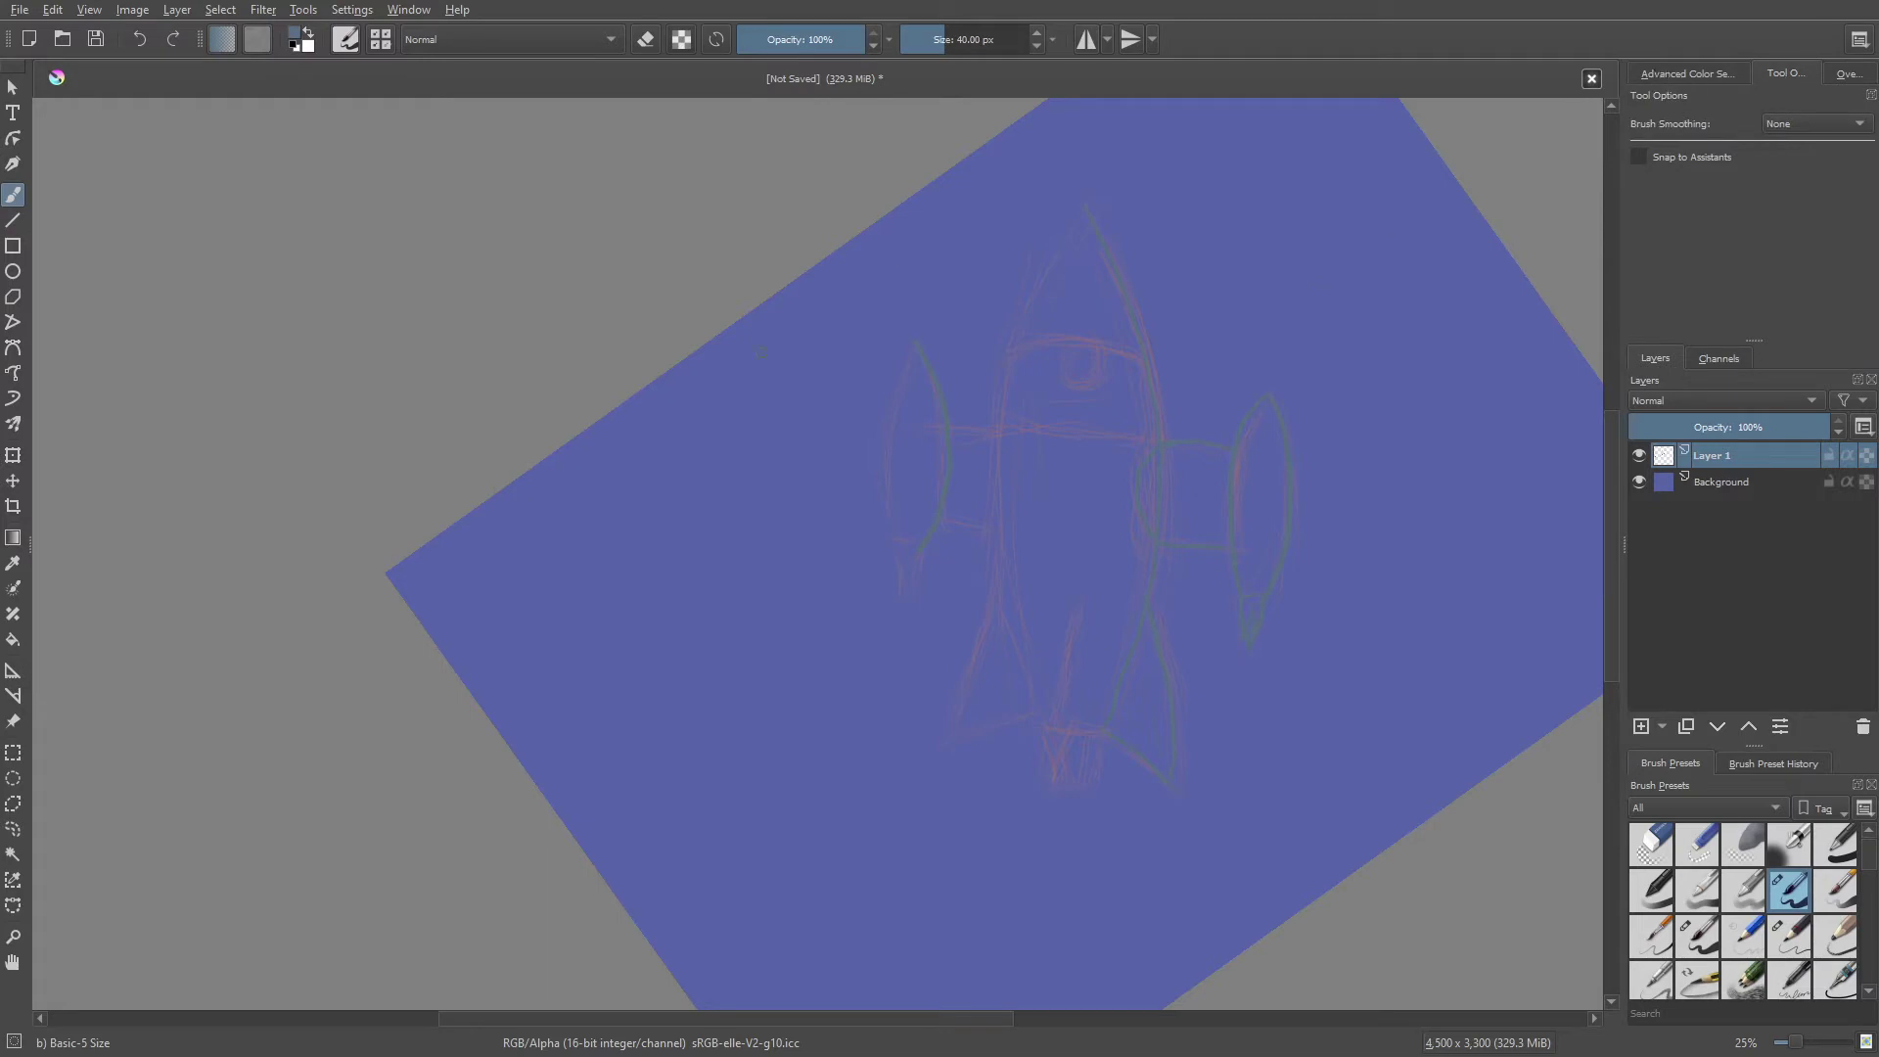
pyautogui.click(1654, 76)
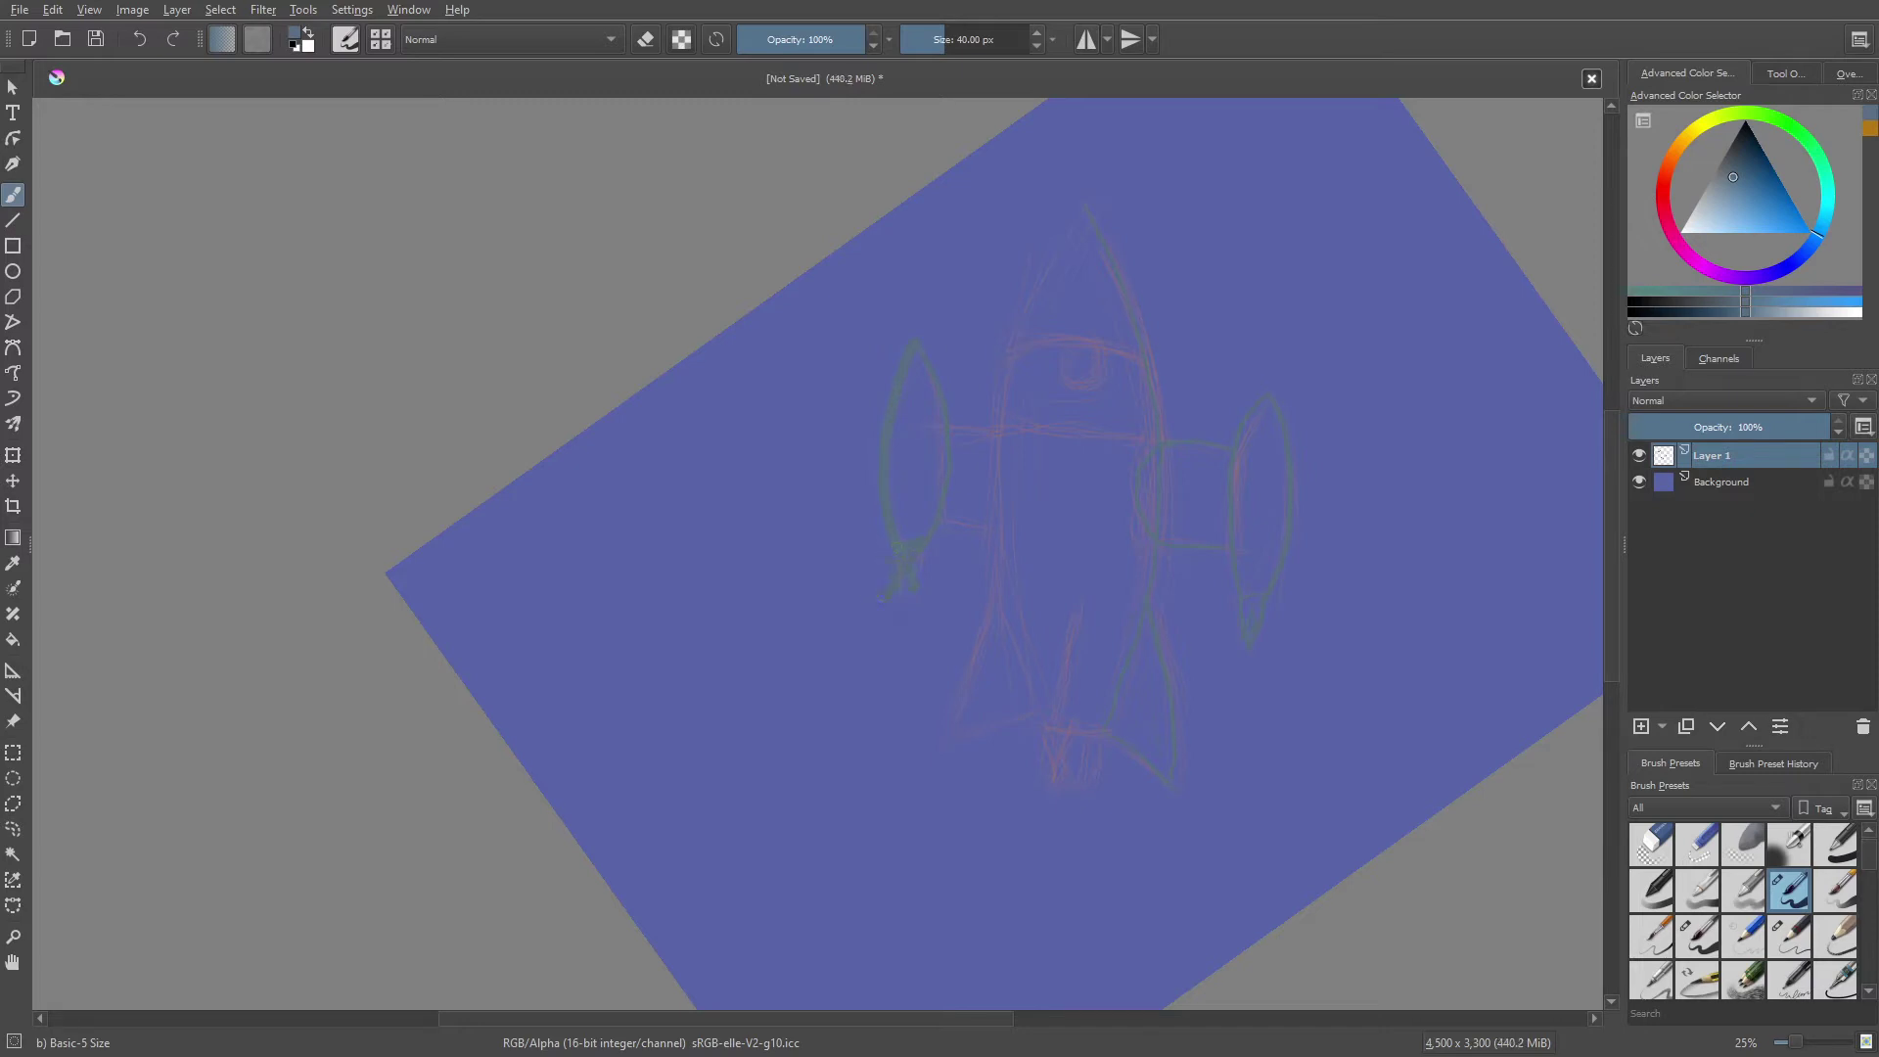
# - Trace the nose, porthole and right strut, undoing bad strokes, then select the Background layer
pyautogui.moveTo(782, 411); pyautogui.dragTo(789, 458)
pyautogui.hotkey('ctrl', 'z')
pyautogui.hotkey('ctrl', 'z')
pyautogui.hotkey('ctrl', 'z')
pyautogui.hotkey('ctrl', 'z')
pyautogui.hotkey('ctrl', 'z')
pyautogui.hotkey('ctrl', 'shift', 'z')
pyautogui.hotkey('ctrl', 'z')
pyautogui.hotkey('ctrl', 'shift', 'z')
pyautogui.hotkey('ctrl', 'z')
pyautogui.click(1708, 485)
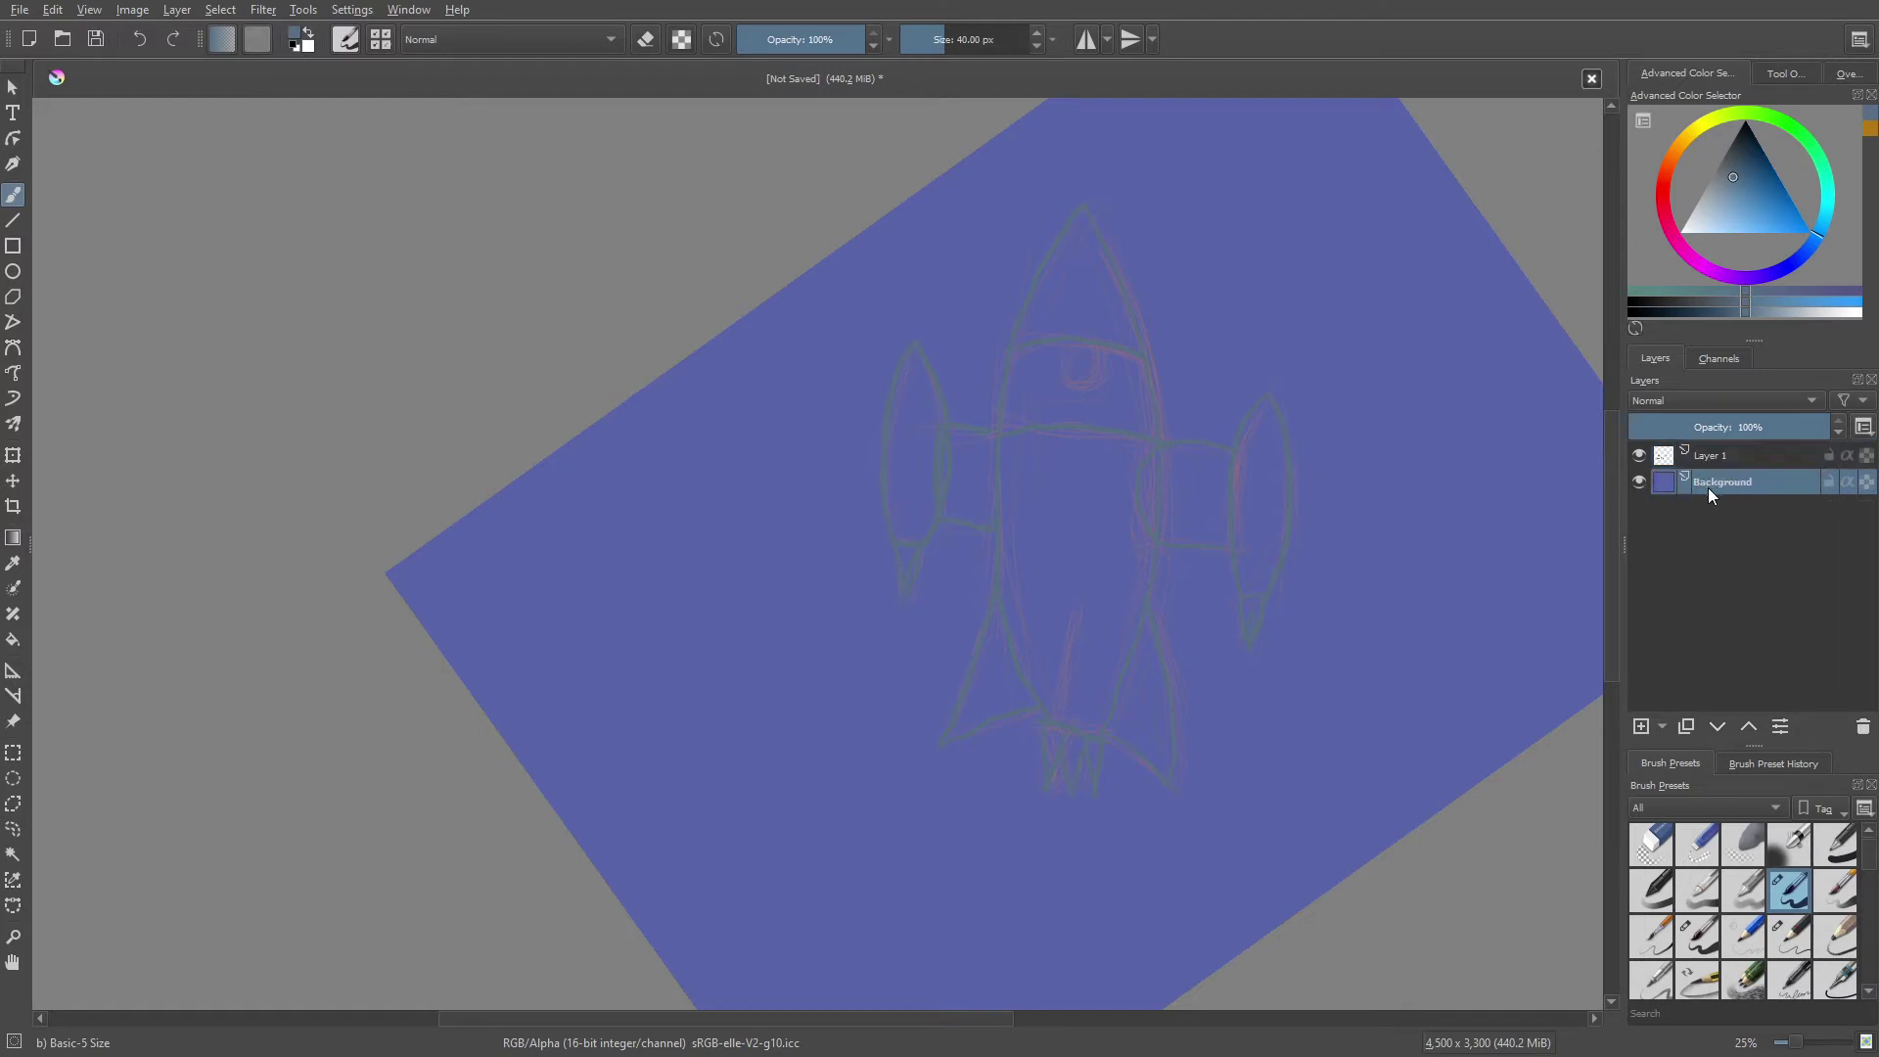
# - Switch to the Basic-1 brush preset and scribble loose test strokes at lower left
pyautogui.rightClick(1196, 722)
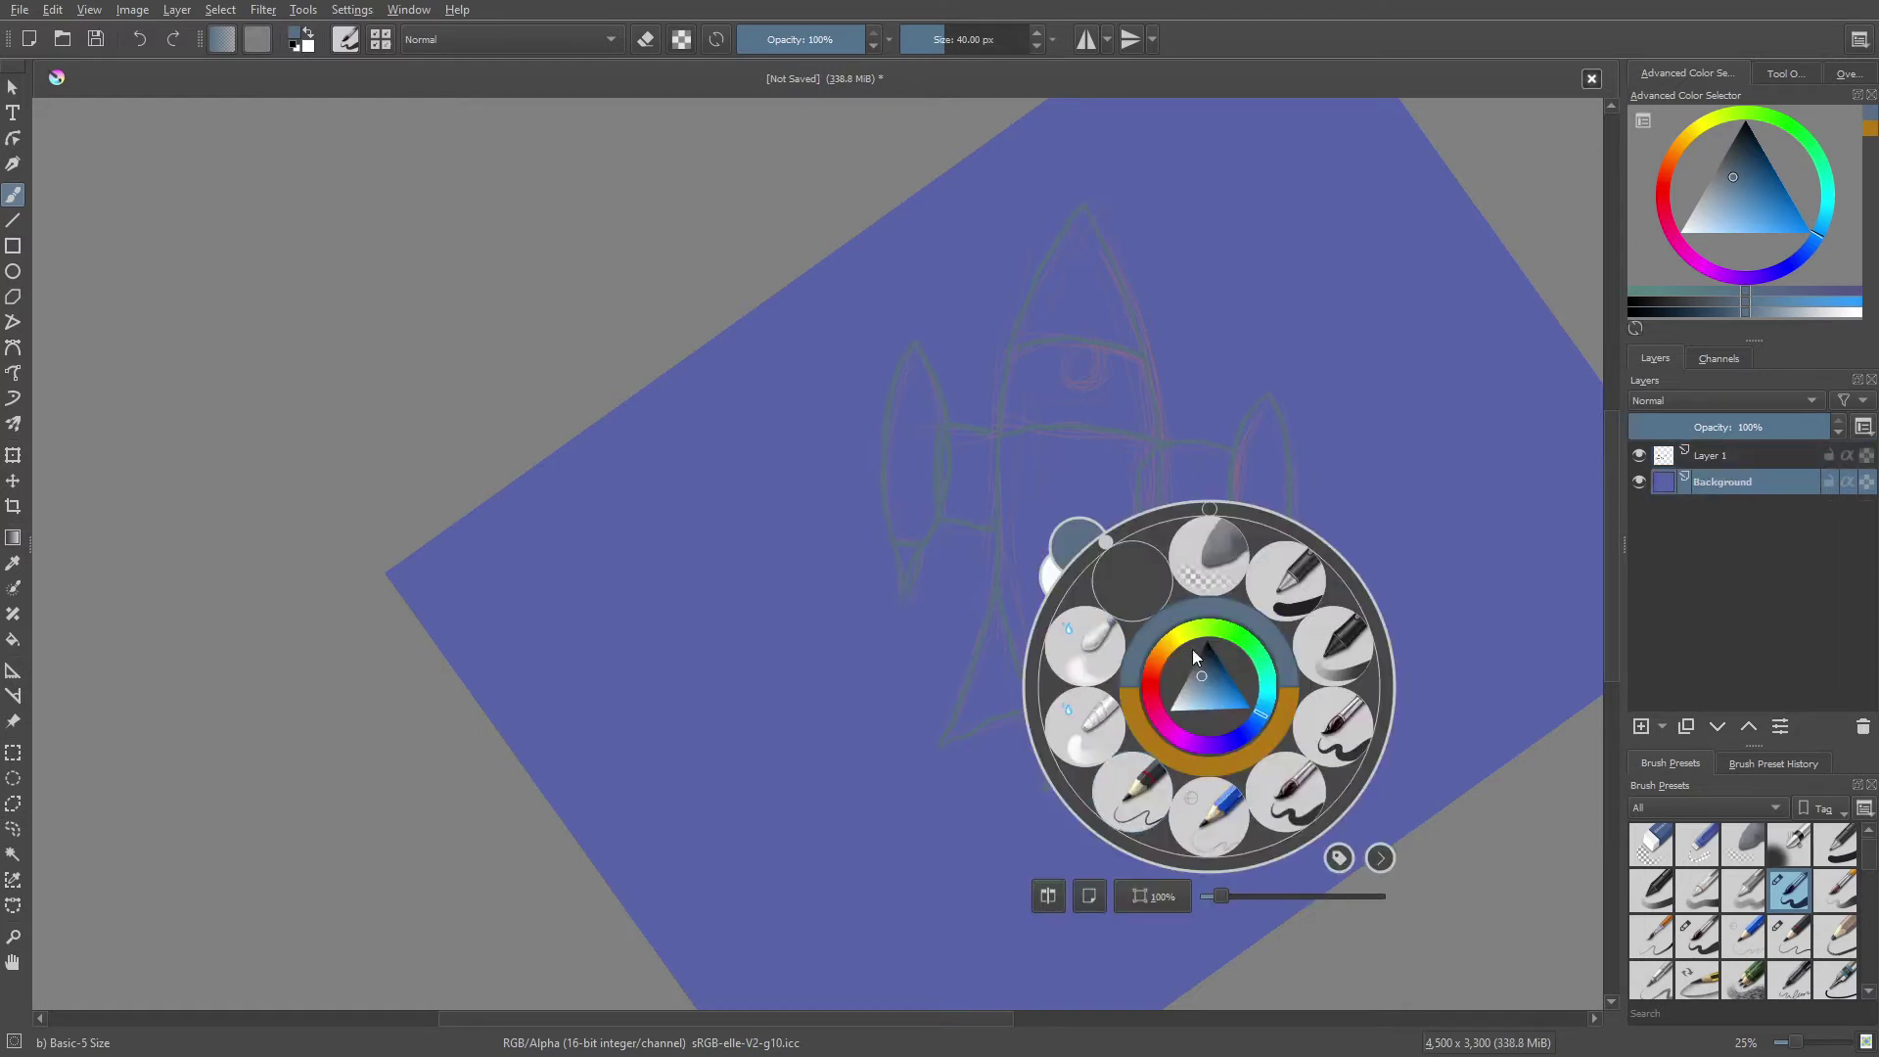
pyautogui.click(1296, 587)
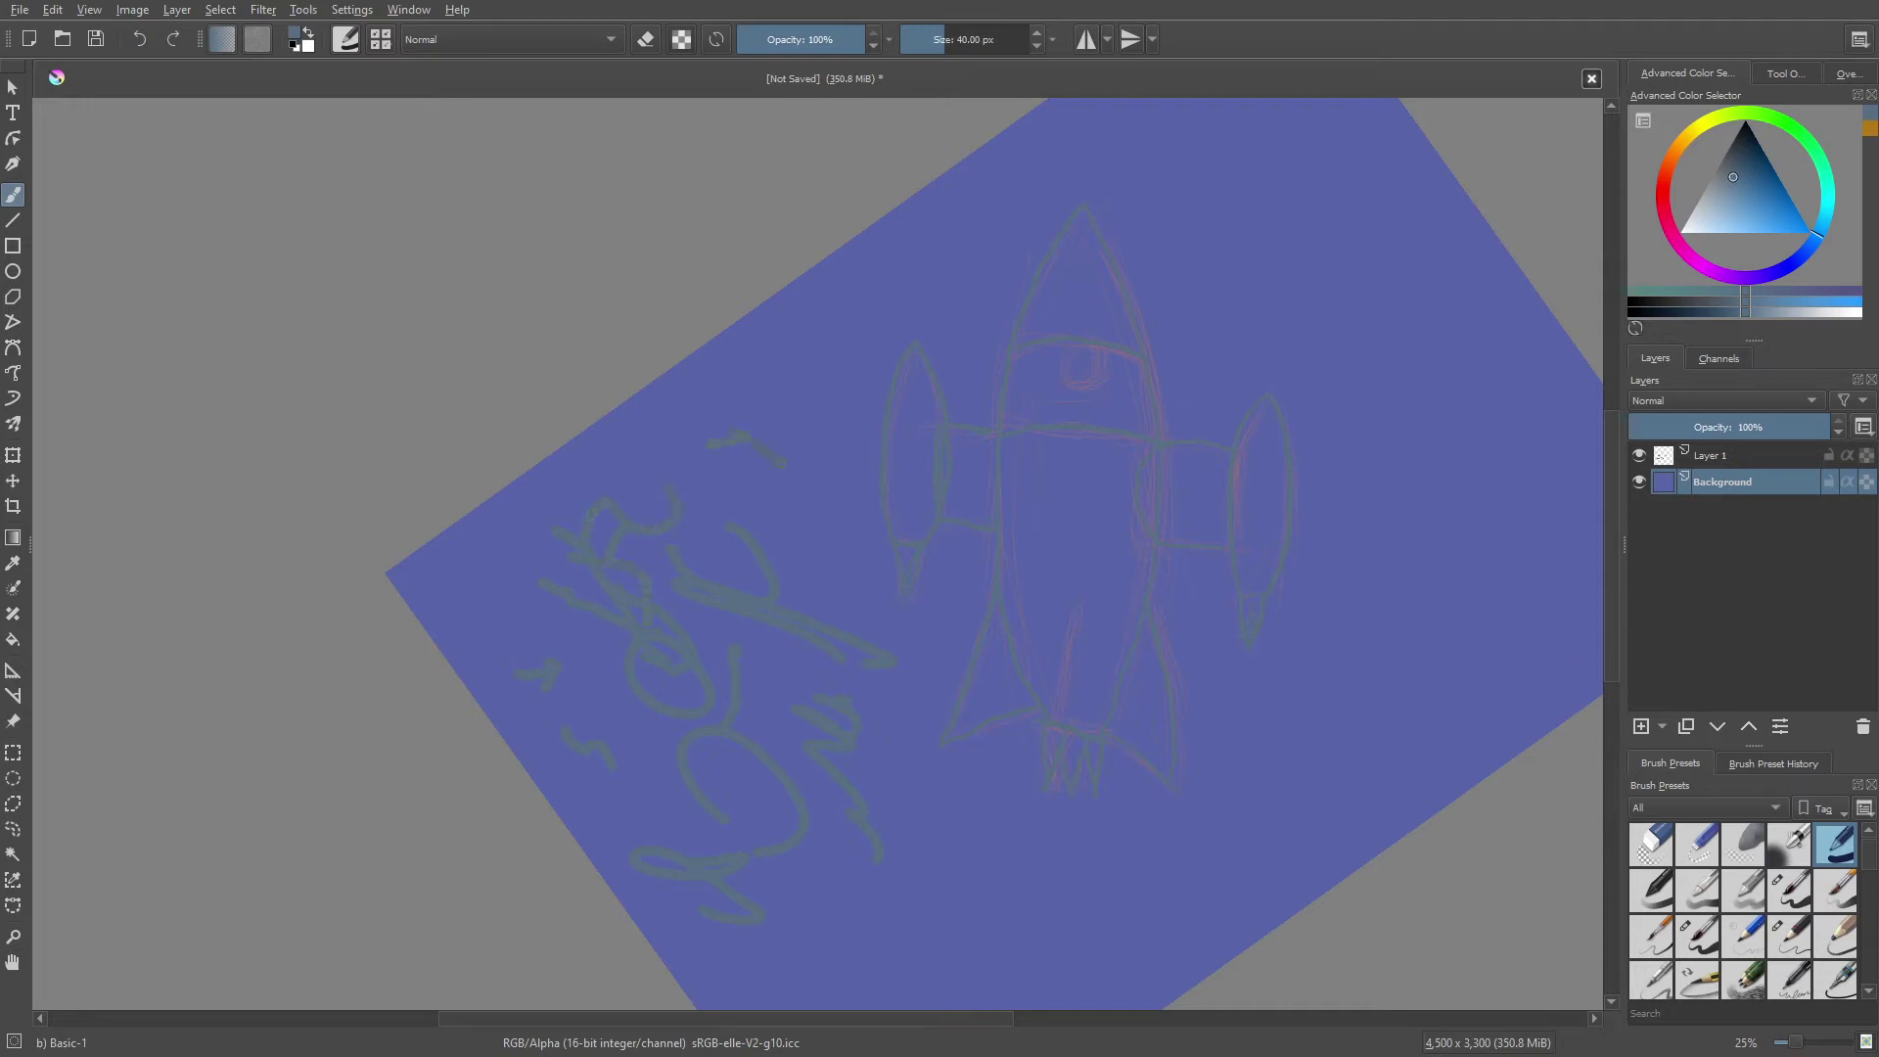
# - Paint a zigzag stroke and nudge the brush size up to 41 px
pyautogui.moveTo(744, 436); pyautogui.dragTo(693, 516)
pyautogui.press(']')
# - Enlarge the brush to about 852 px and set the painting colour to black
pyautogui.rightClick(647, 688)
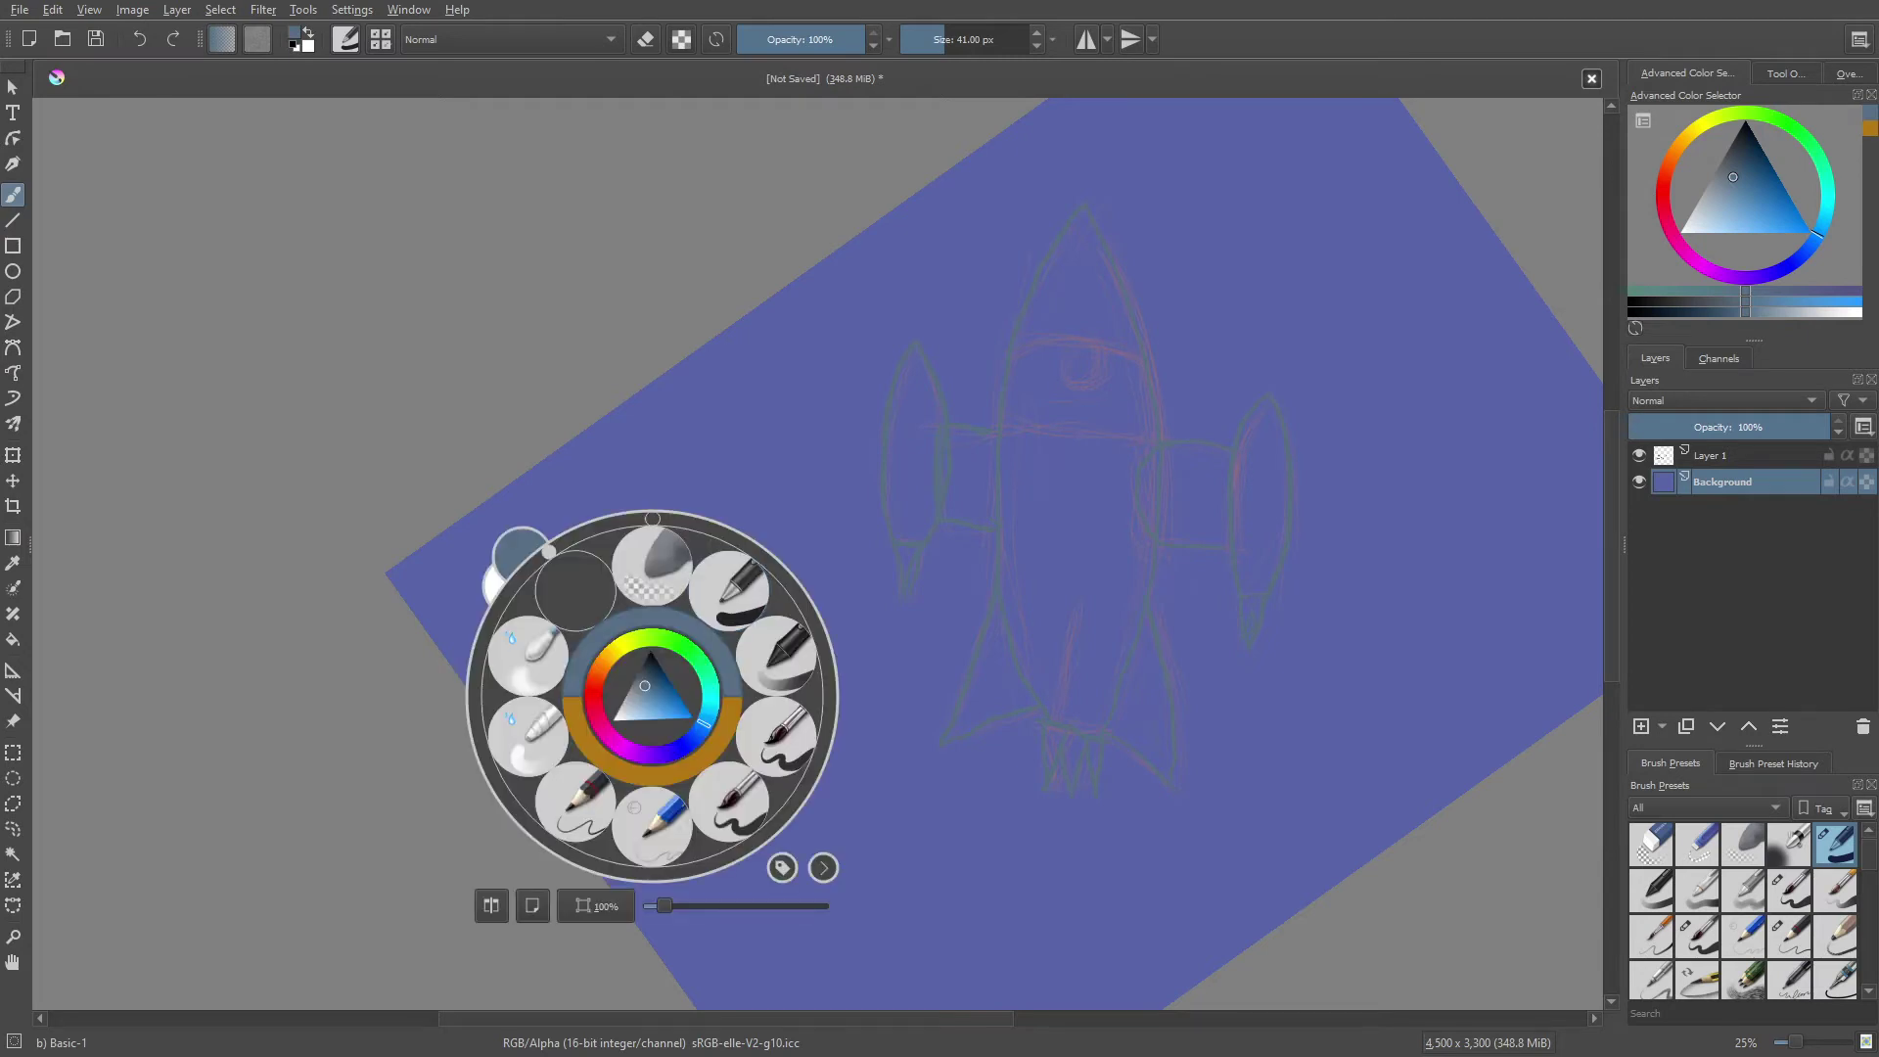
pyautogui.click(730, 584)
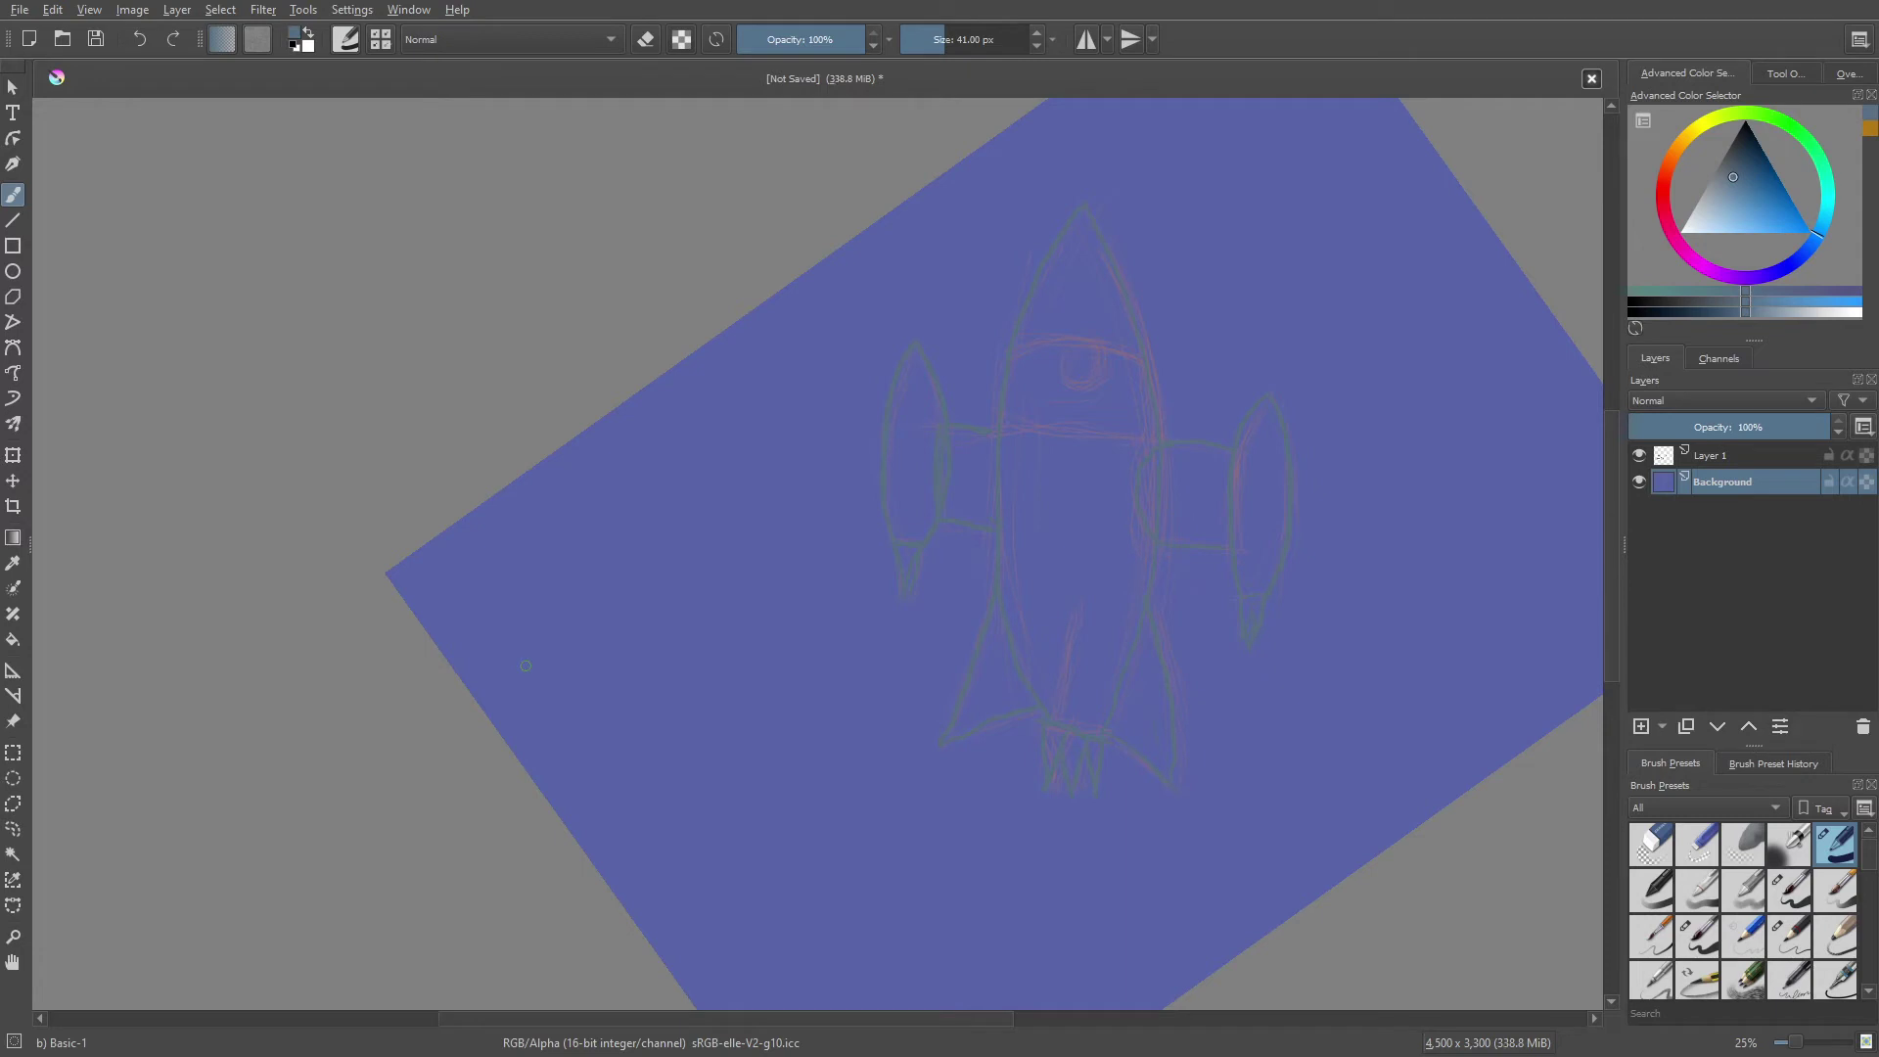
pyautogui.moveTo(612, 701); pyautogui.dragTo(1441, 873)
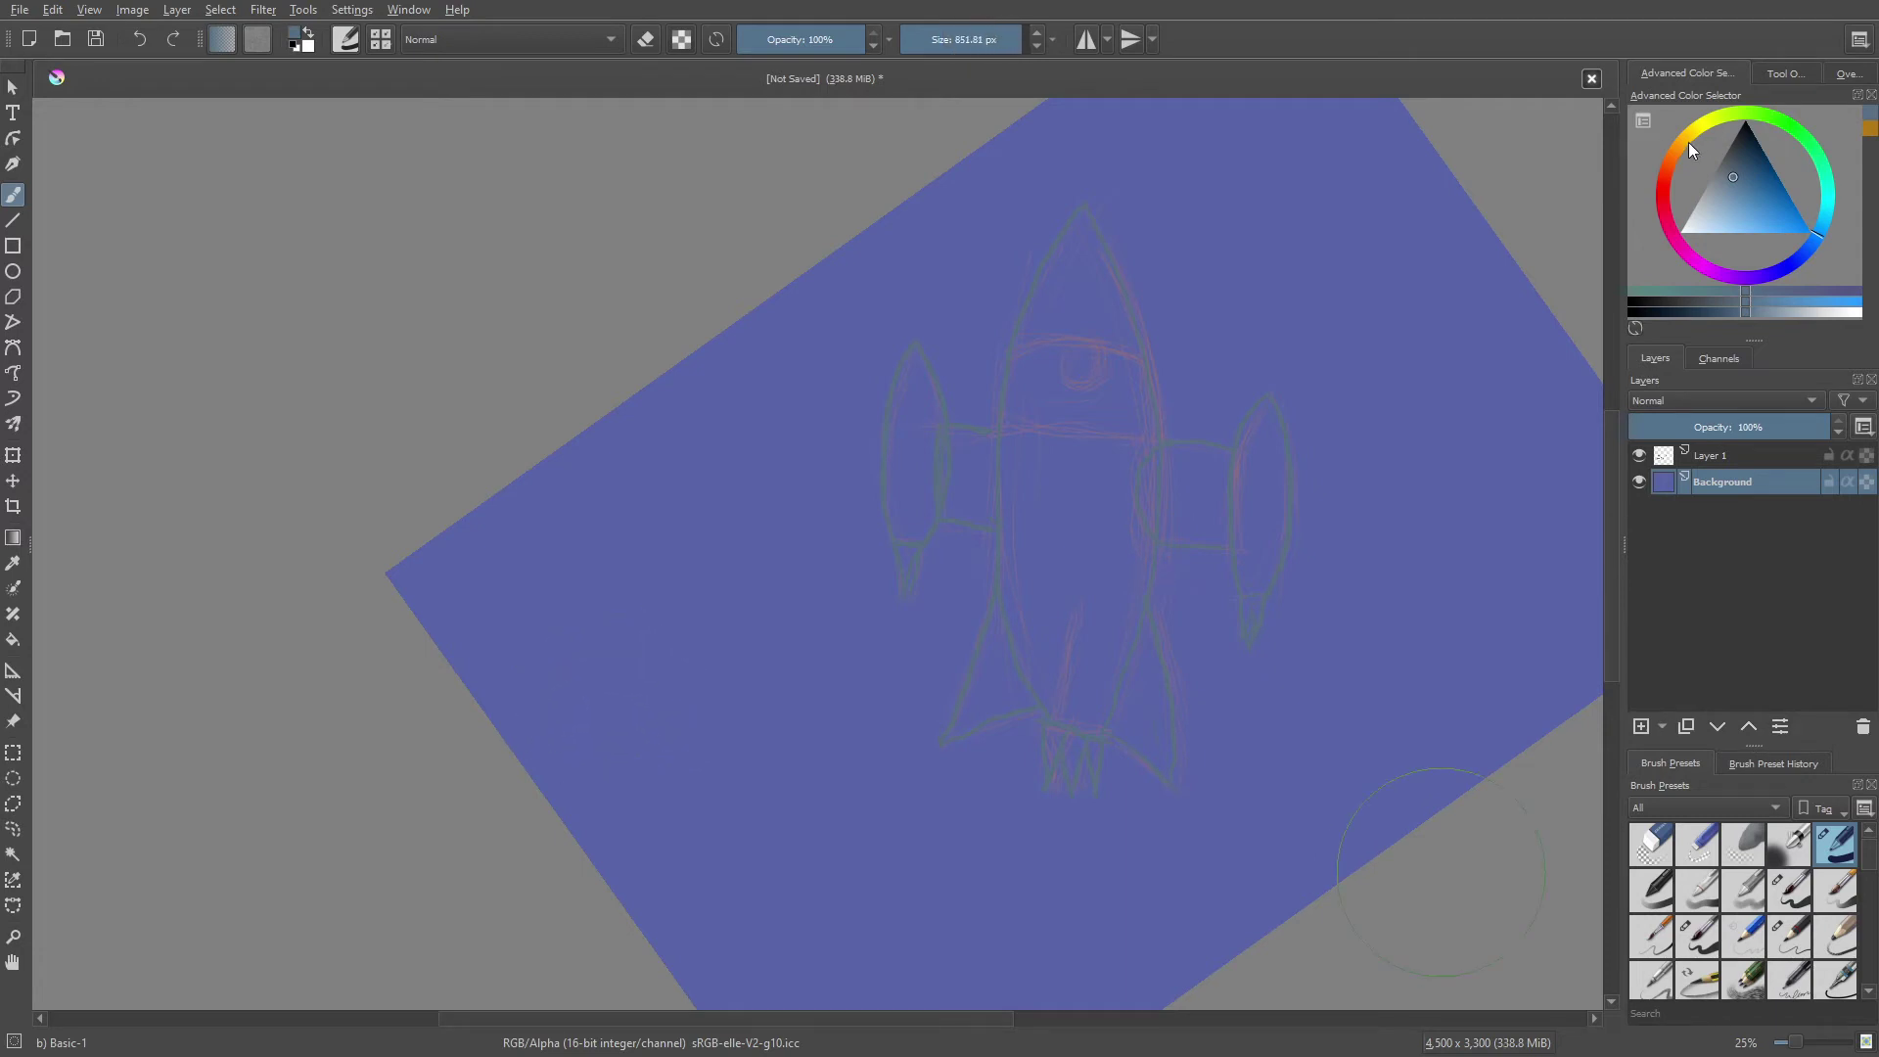
pyautogui.click(1745, 120)
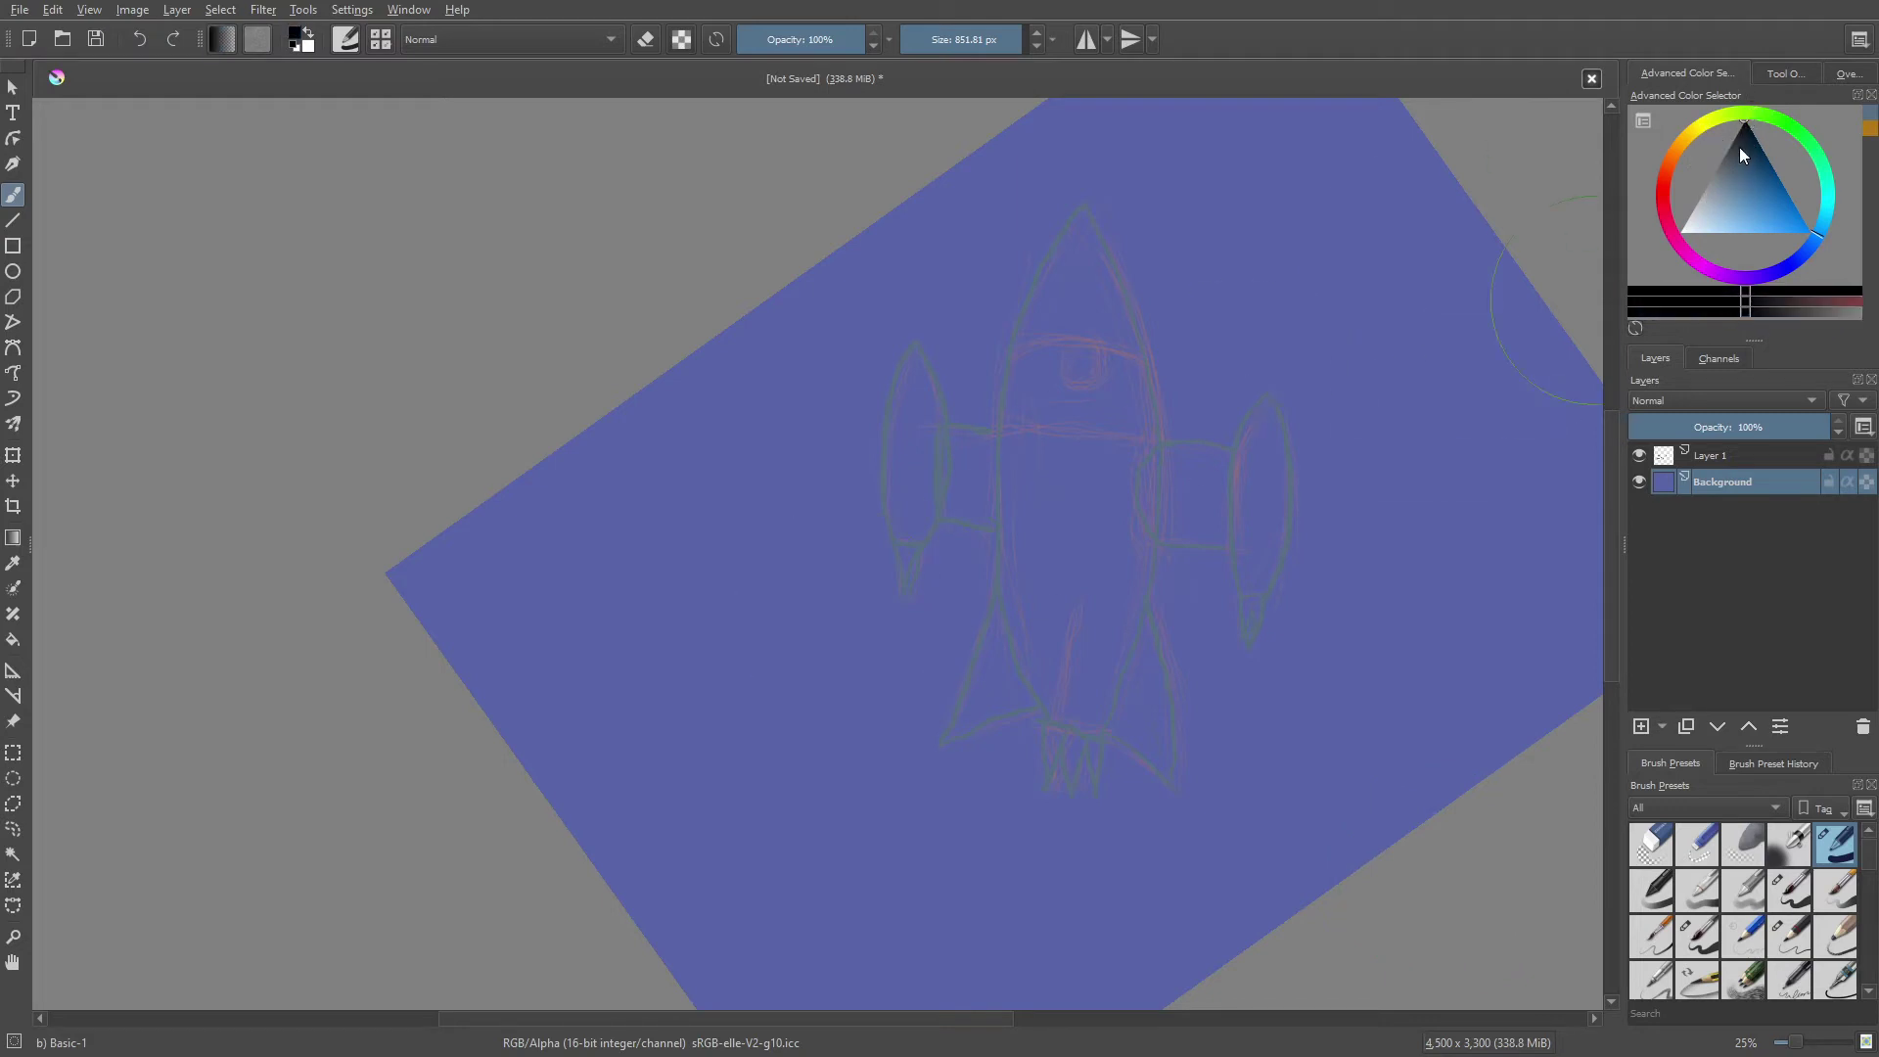
# - Paint the purple and blue canvas edges black, recentre the rocket, and activate Layer 1
pyautogui.moveTo(1140, 337)
pyautogui.mouseDown()
pyautogui.moveTo(889, 297)
pyautogui.moveTo(1259, 398)
pyautogui.moveTo(1322, 548)
pyautogui.moveTo(747, 495)
pyautogui.moveTo(1254, 651)
pyautogui.moveTo(587, 692)
pyautogui.moveTo(931, 805)
pyautogui.moveTo(1183, 931)
pyautogui.moveTo(783, 979)
pyautogui.mouseUp()
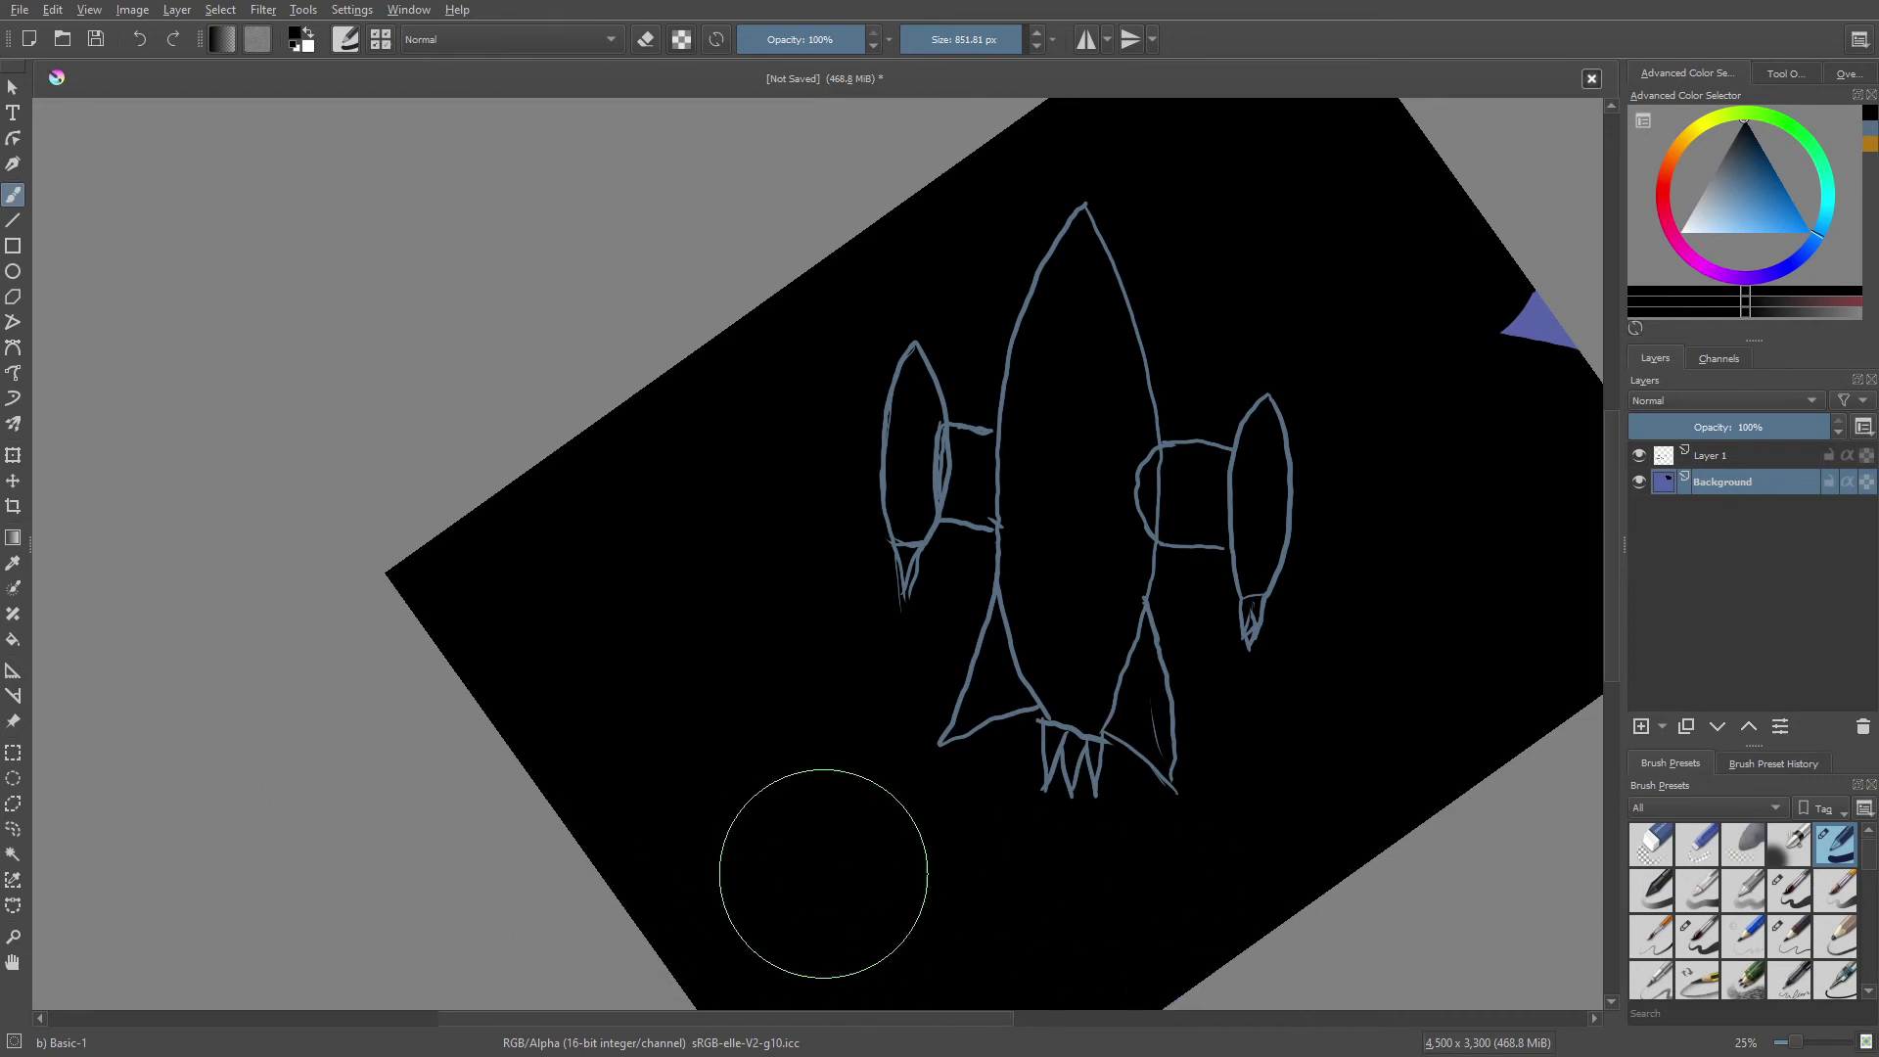
pyautogui.moveTo(822, 858); pyautogui.dragTo(1566, 357)
pyautogui.moveTo(884, 592); pyautogui.dragTo(840, 319)
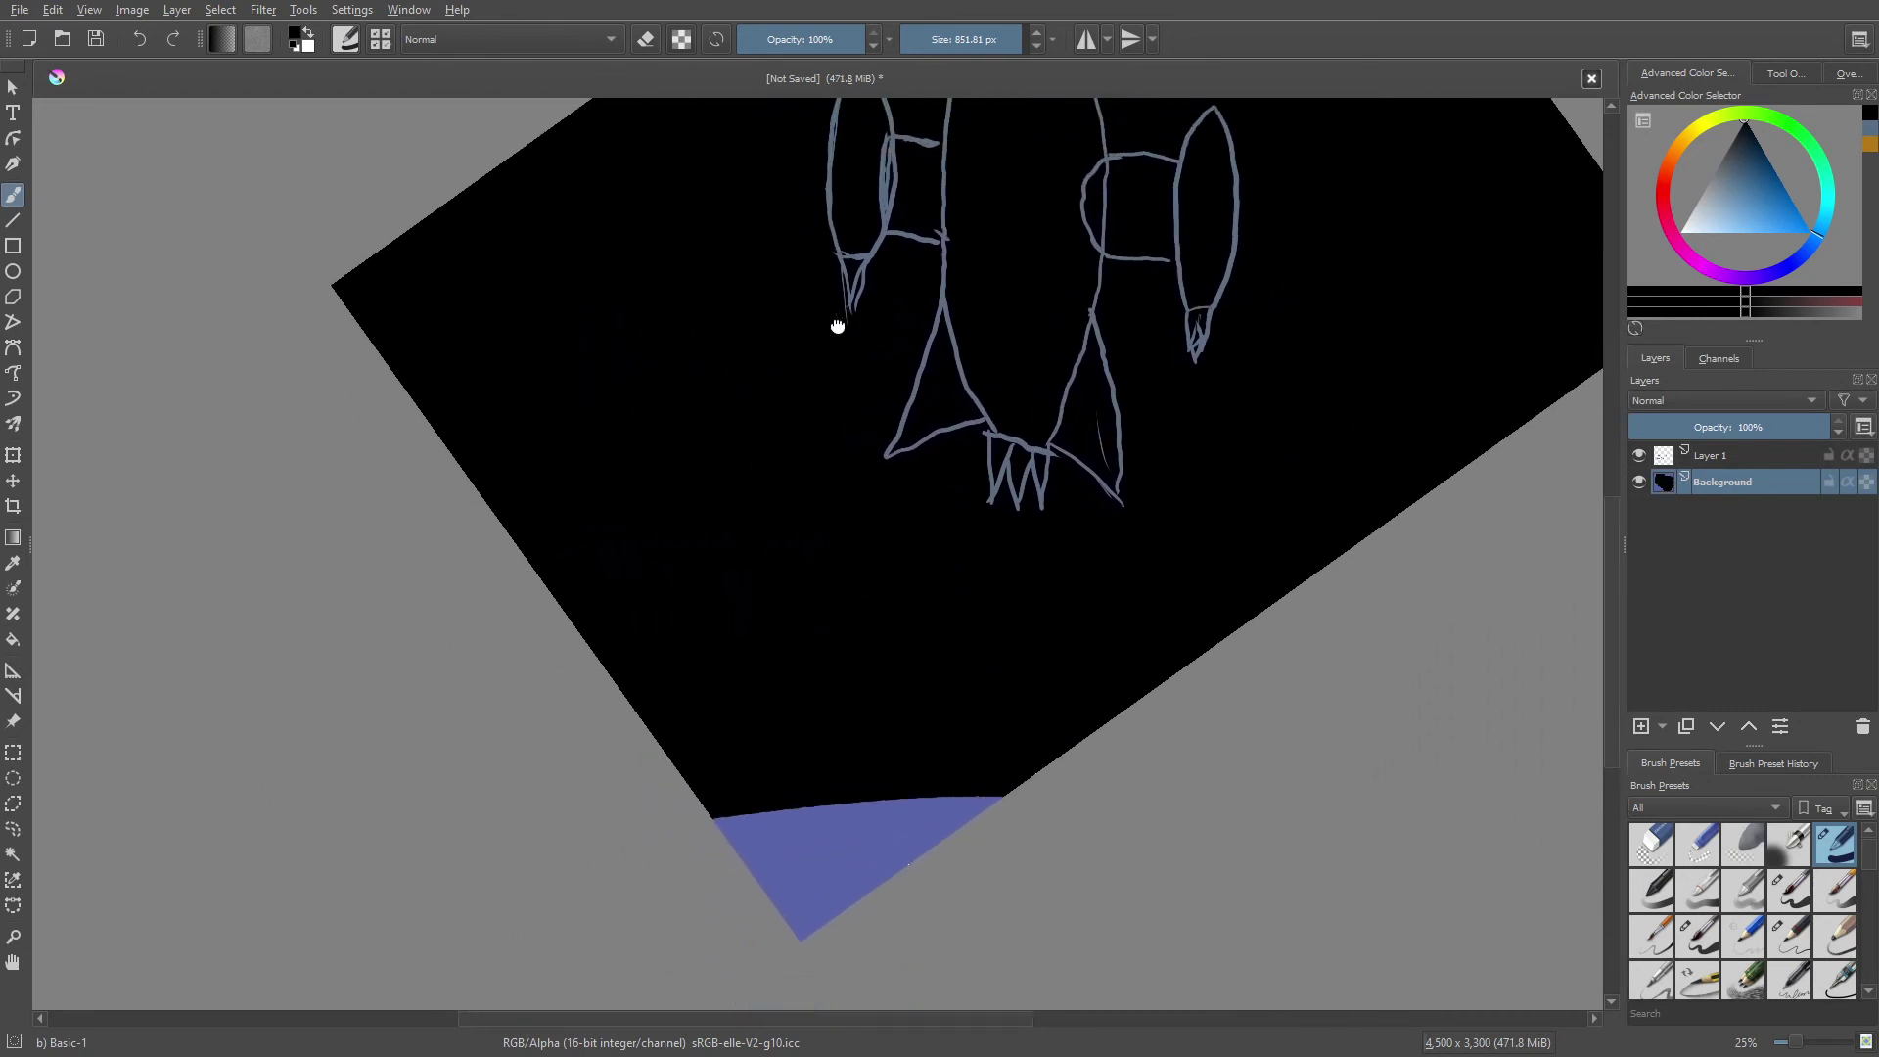
pyautogui.moveTo(720, 773)
pyautogui.mouseDown()
pyautogui.moveTo(726, 827)
pyautogui.moveTo(713, 818)
pyautogui.mouseUp()
pyautogui.moveTo(876, 741); pyautogui.dragTo(855, 824)
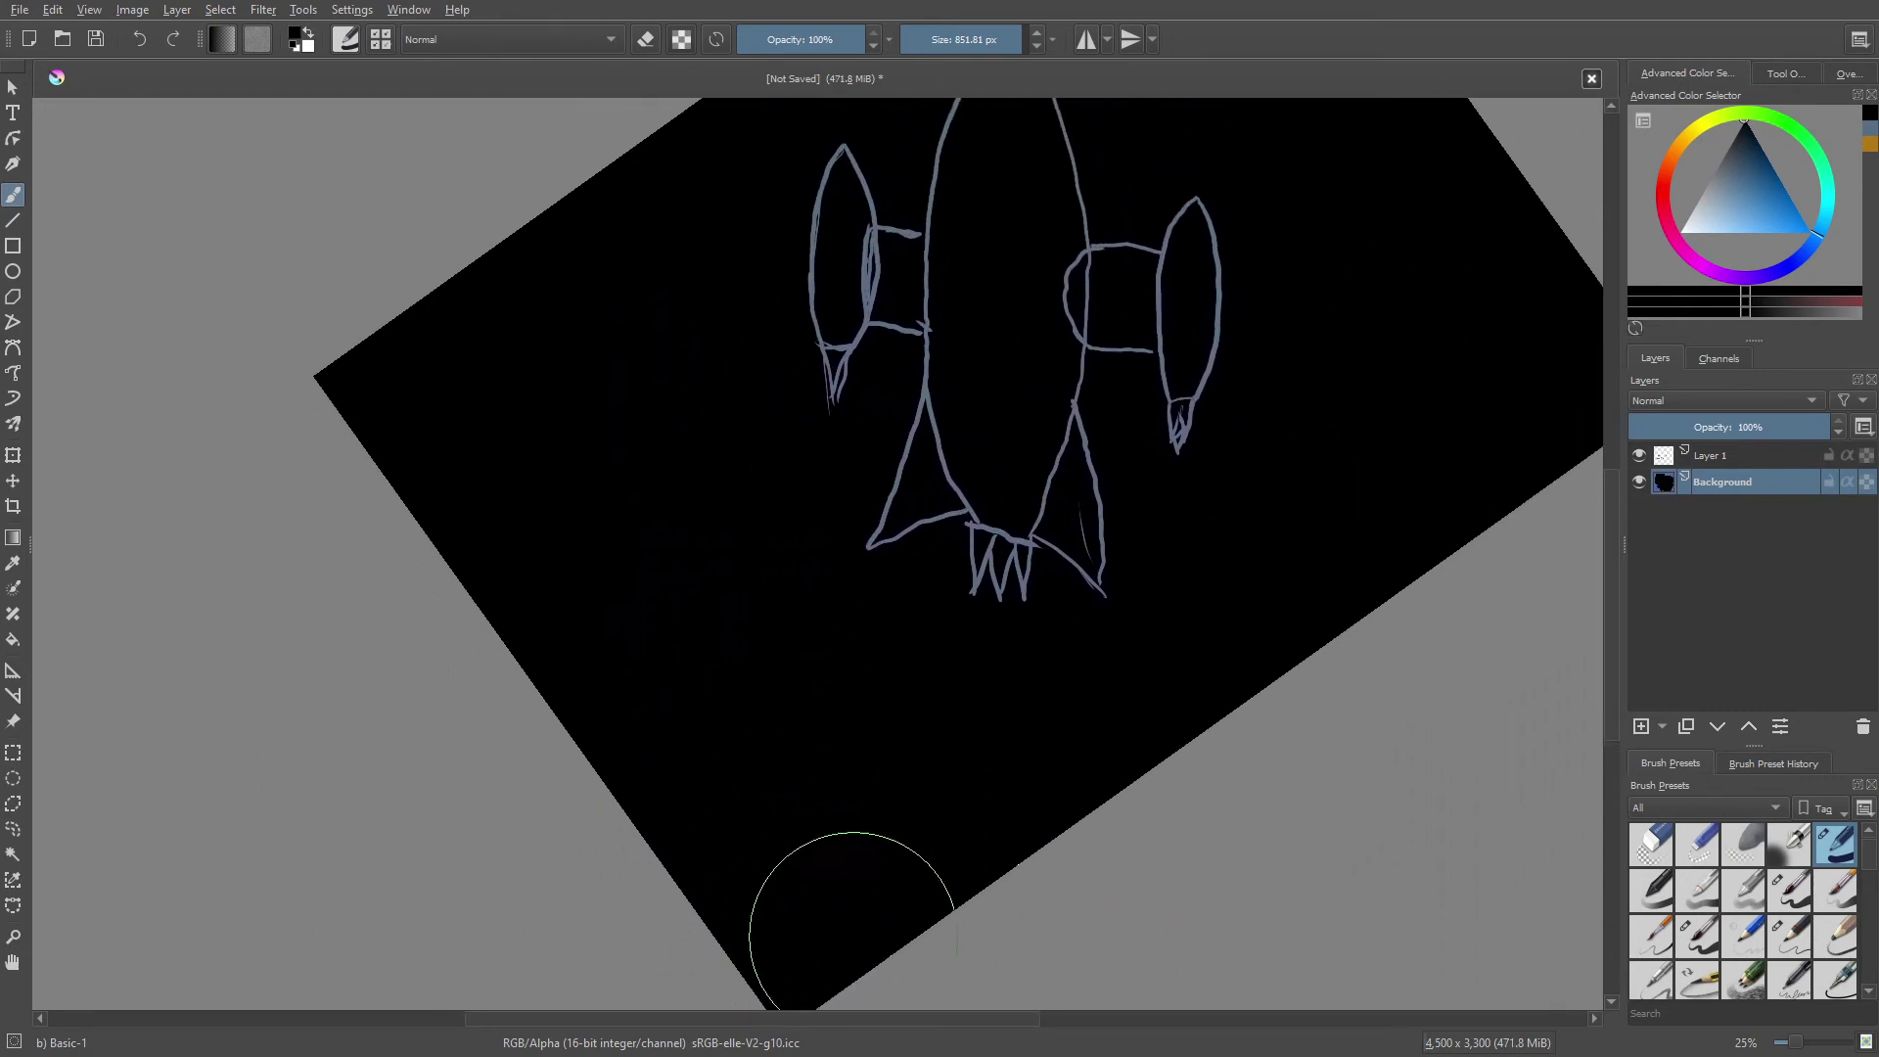
pyautogui.moveTo(722, 743); pyautogui.dragTo(1020, 878)
pyautogui.moveTo(1074, 780); pyautogui.dragTo(864, 809)
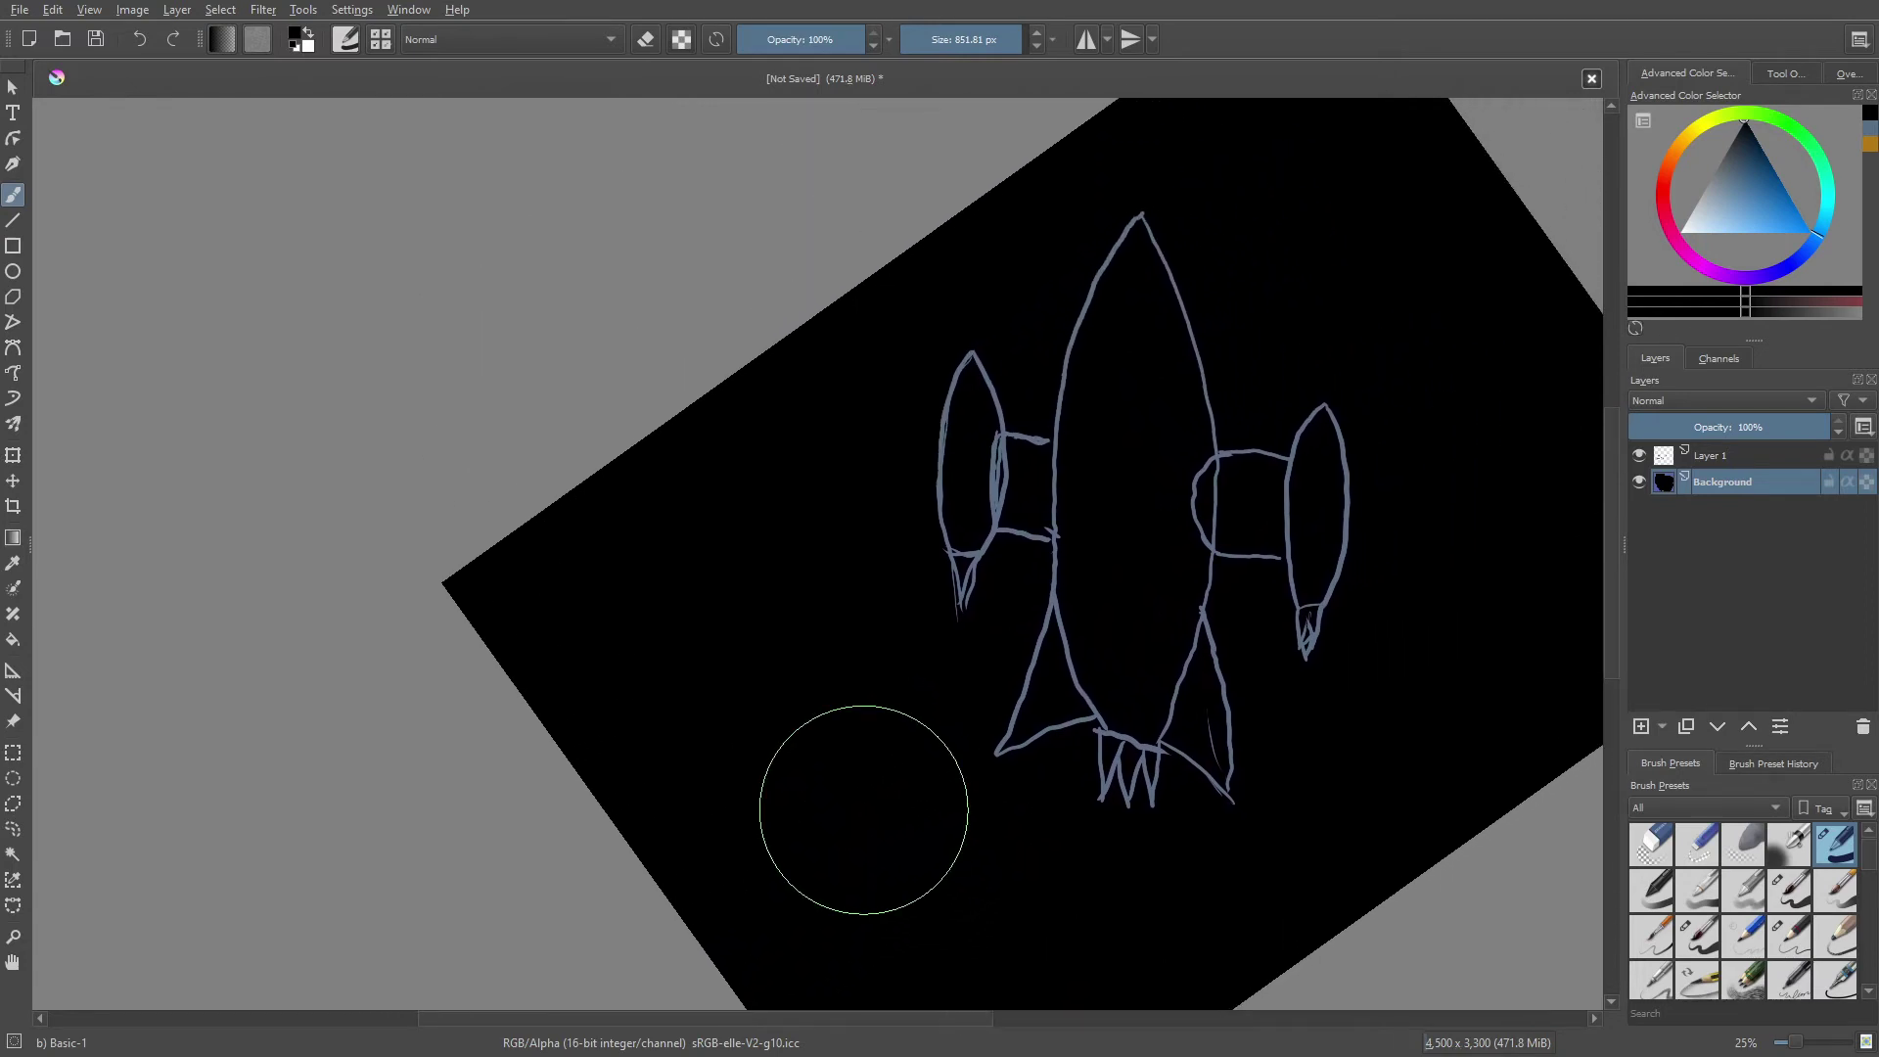
pyautogui.click(1705, 457)
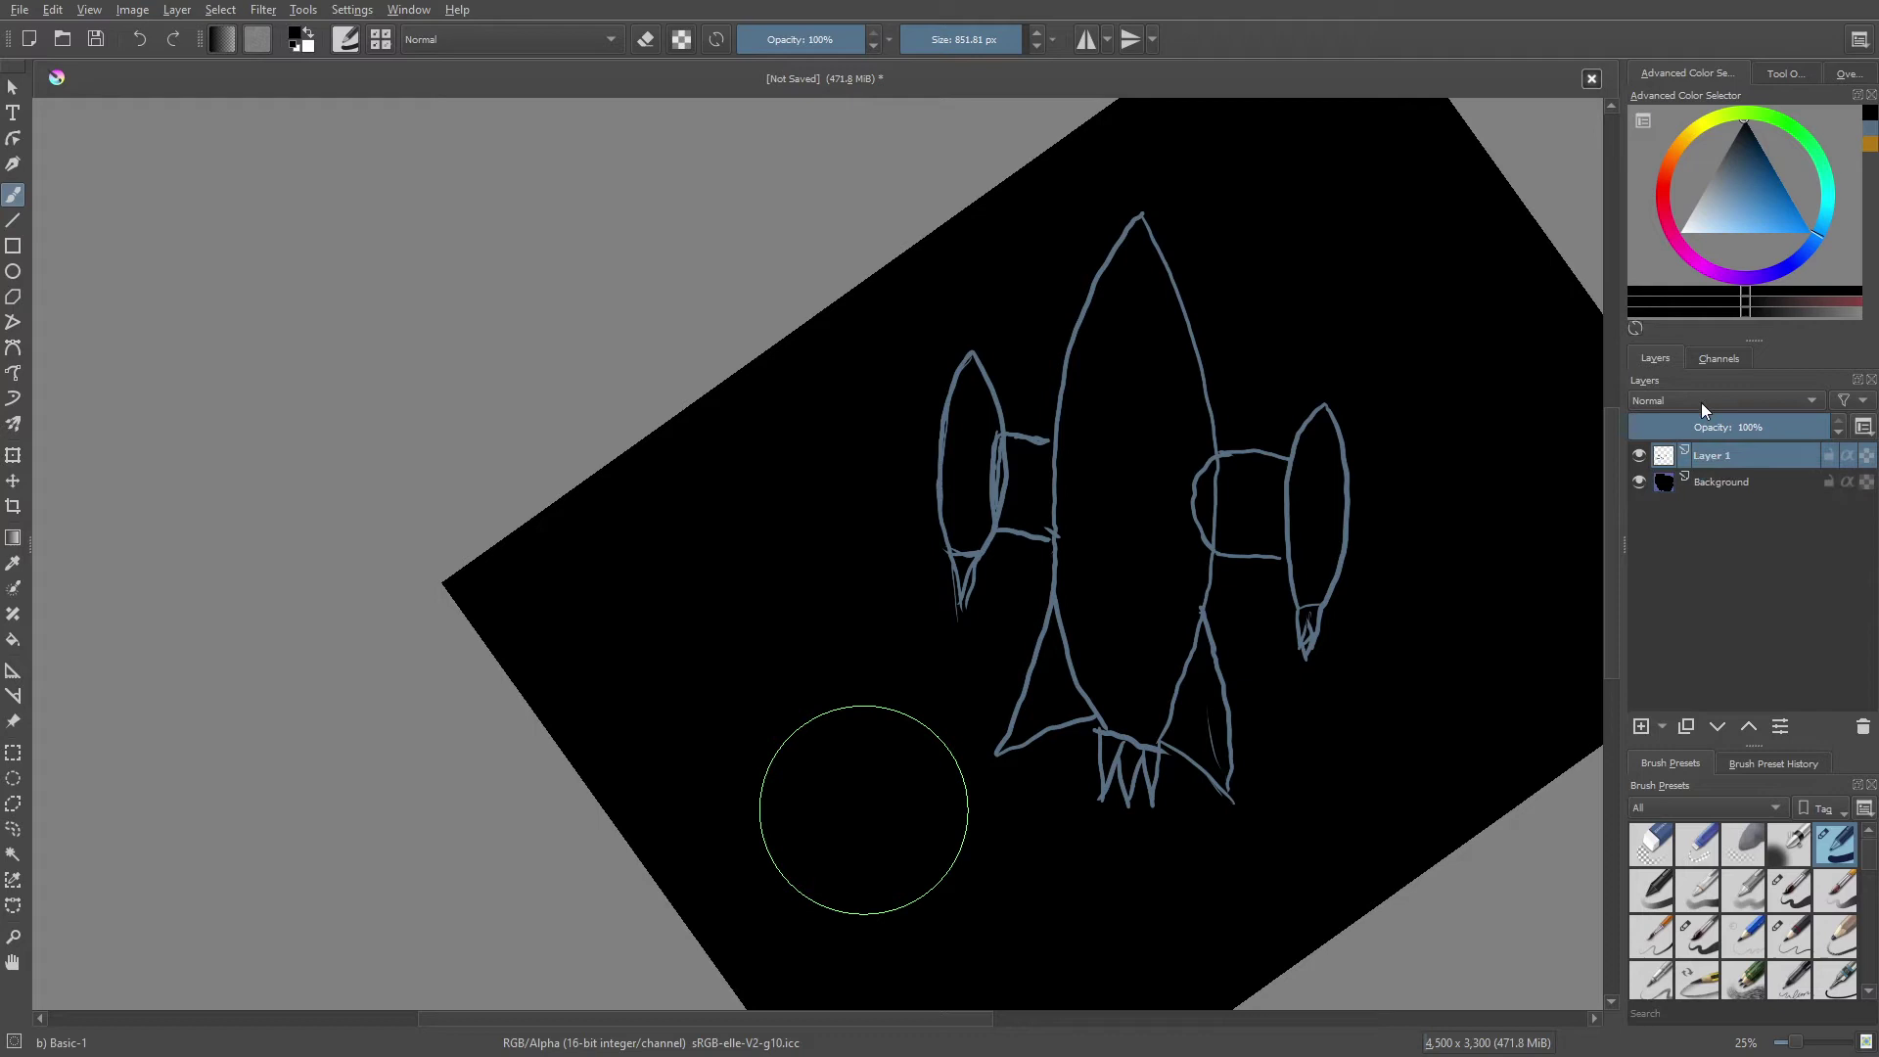
# - Pick the blue-grey swatch and switch to the large fill brush preset of about 573 px
pyautogui.click(1869, 129)
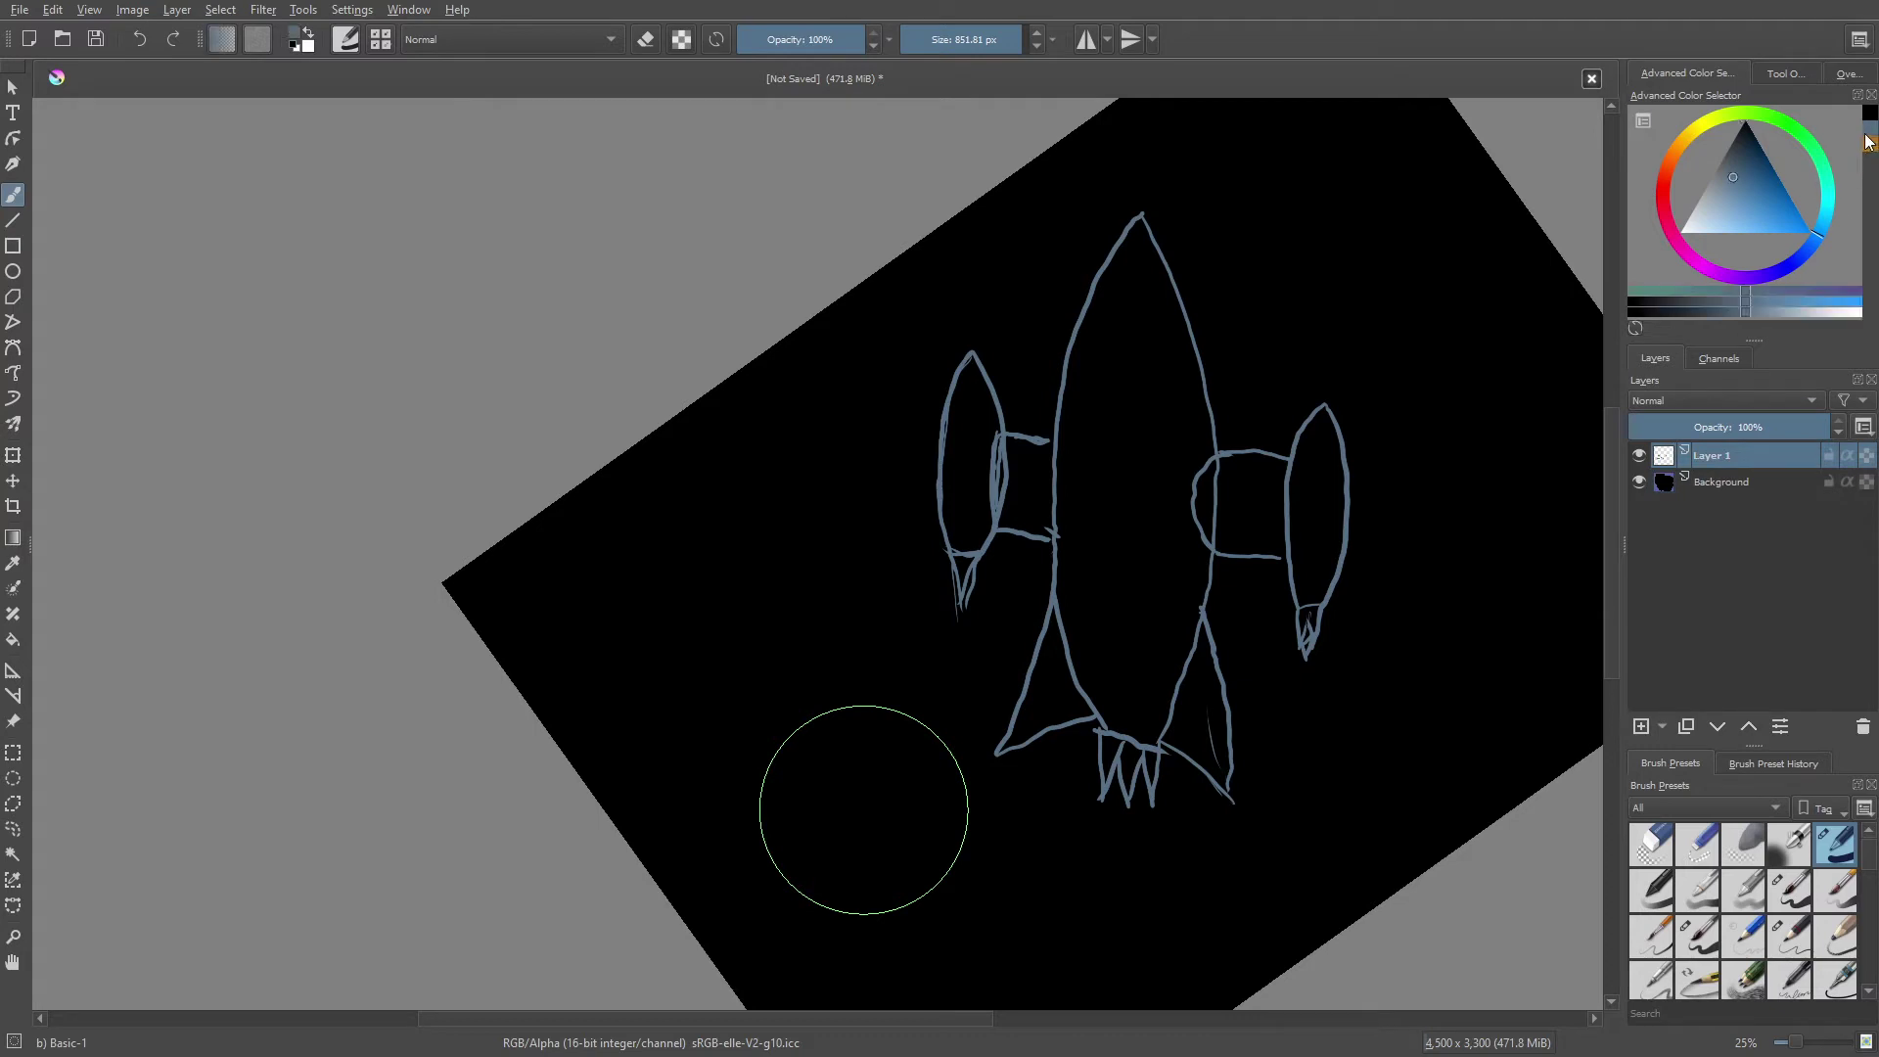
pyautogui.rightClick(1096, 559)
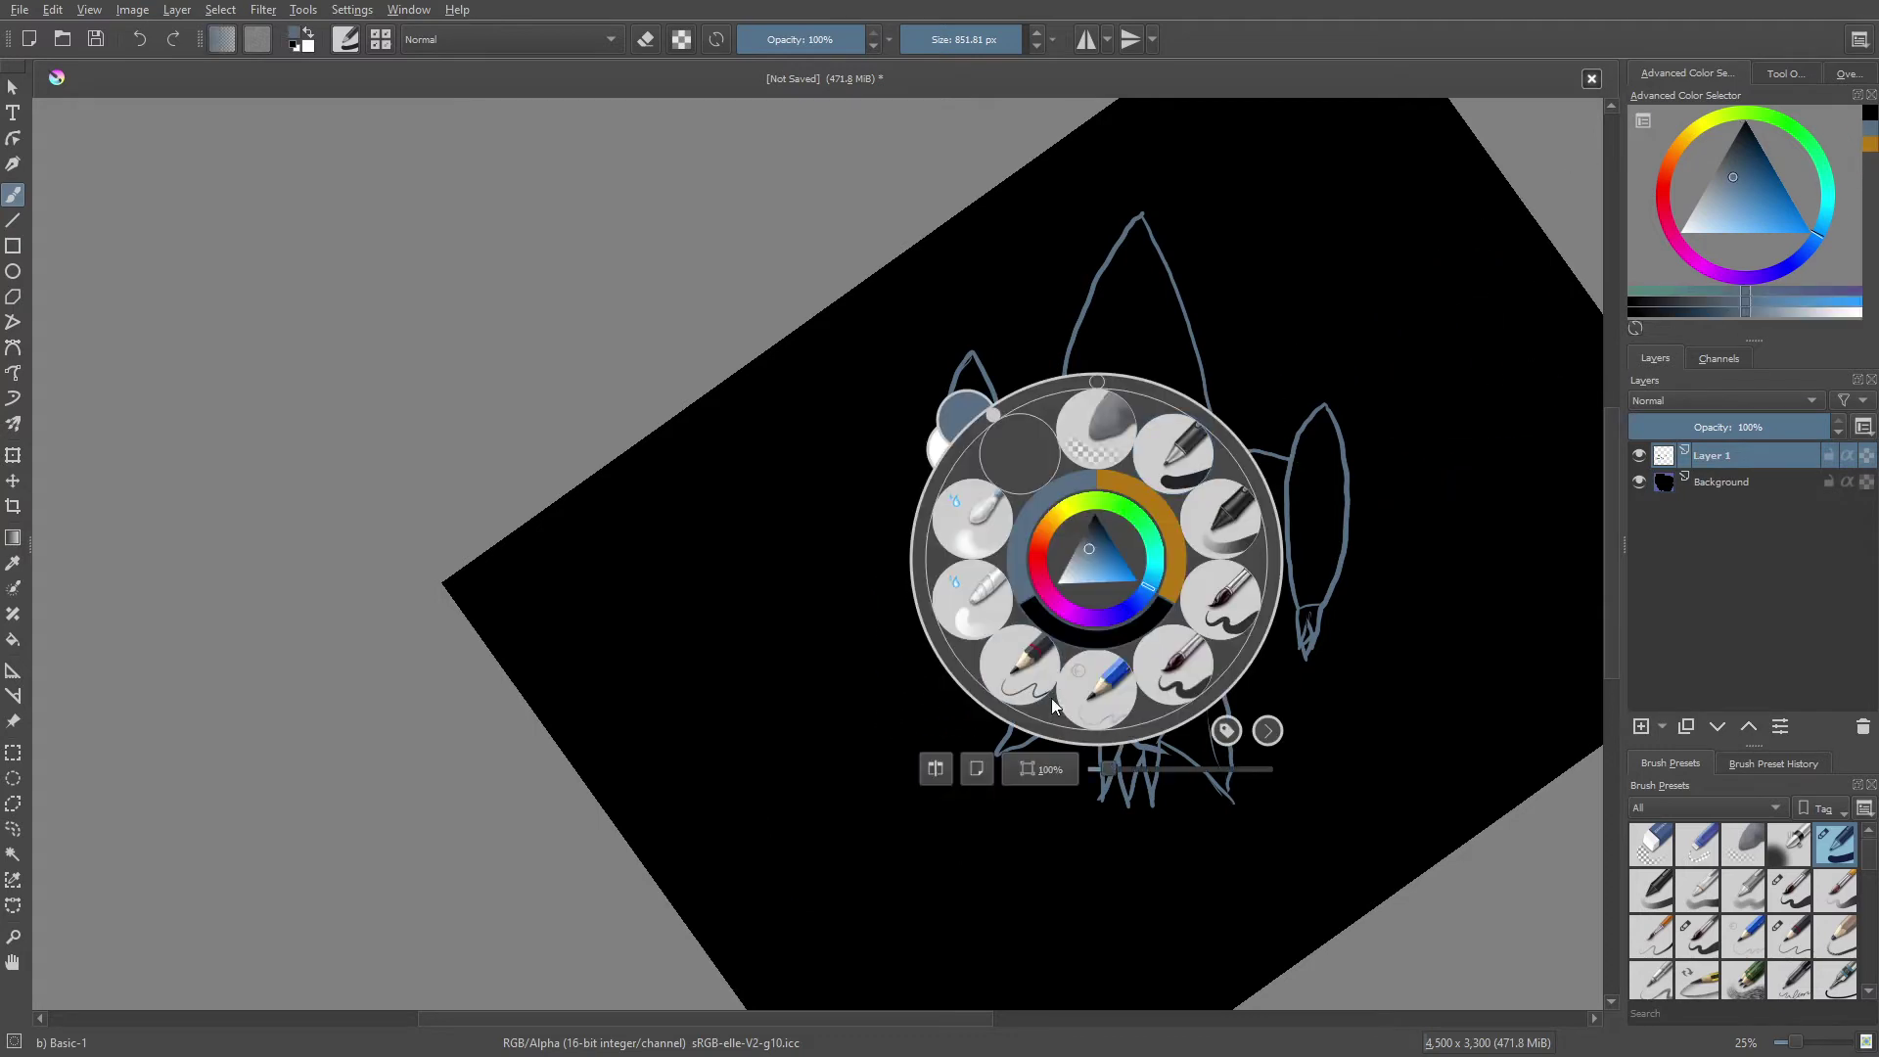
pyautogui.click(1224, 607)
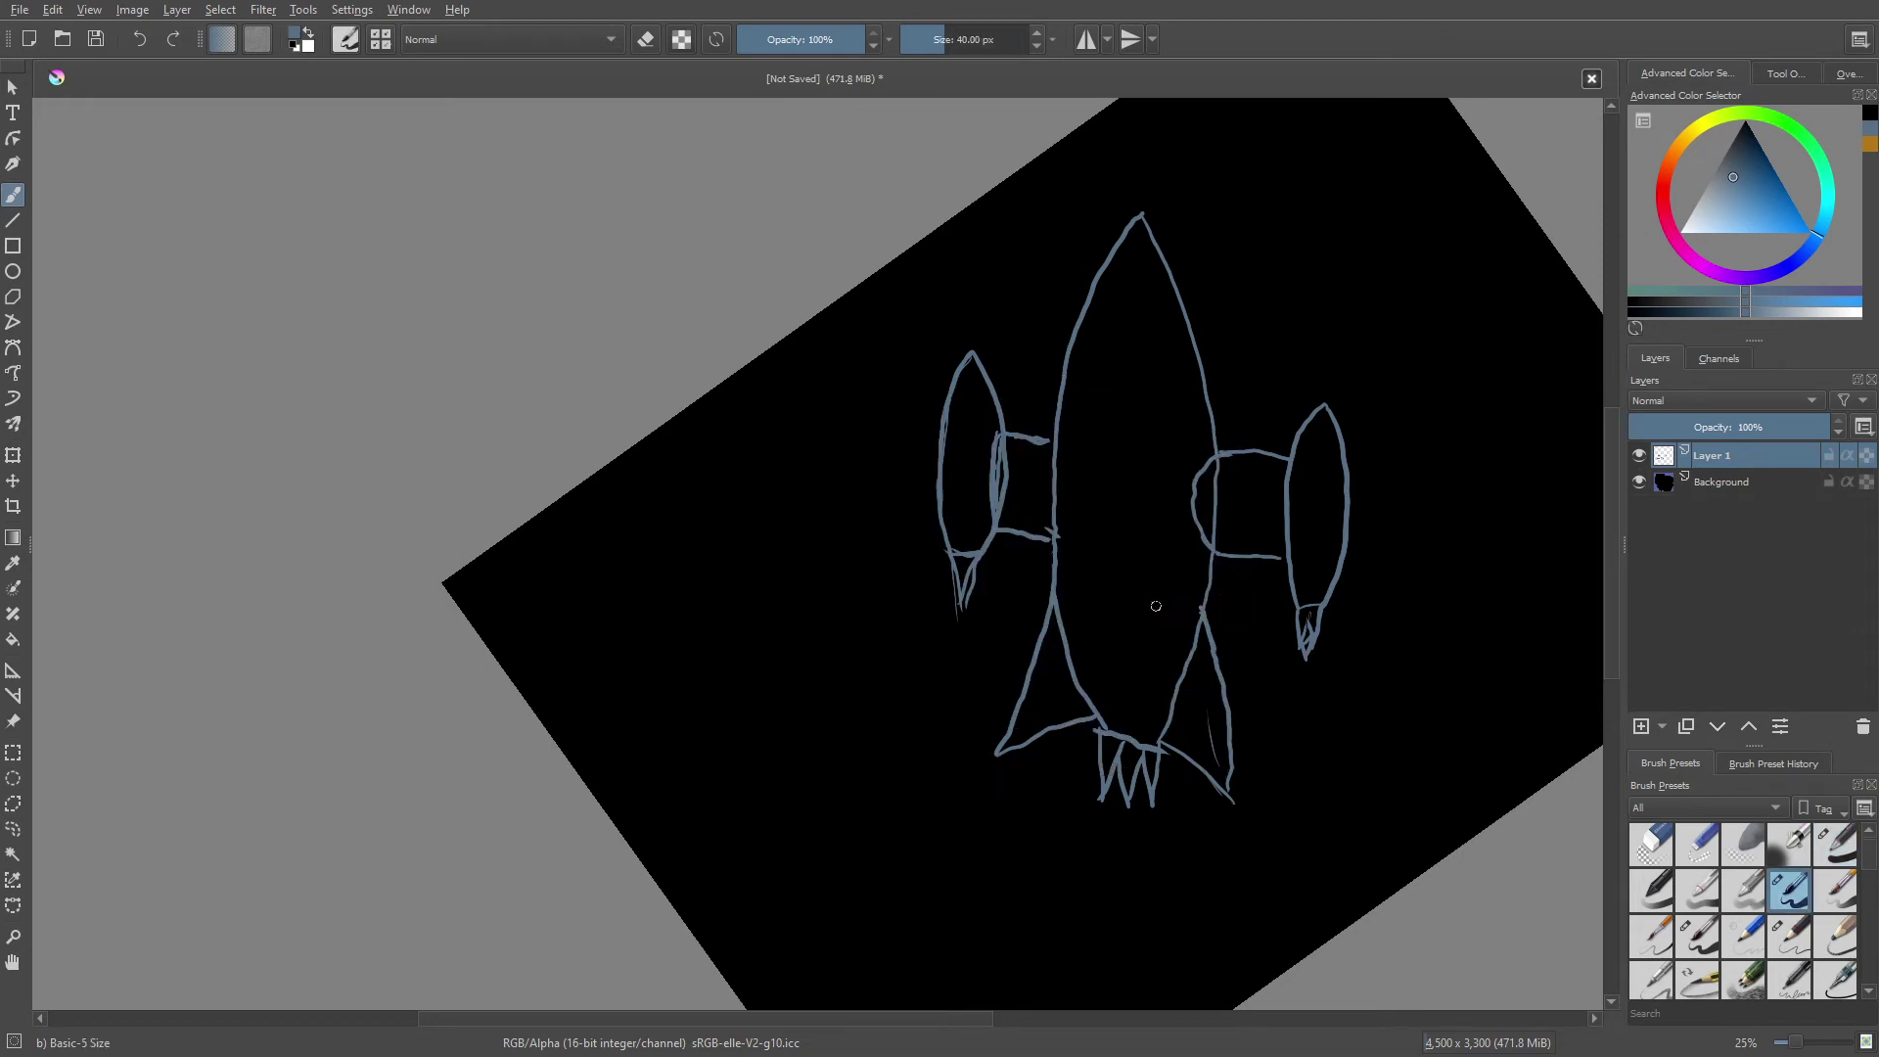
pyautogui.rightClick(1140, 442)
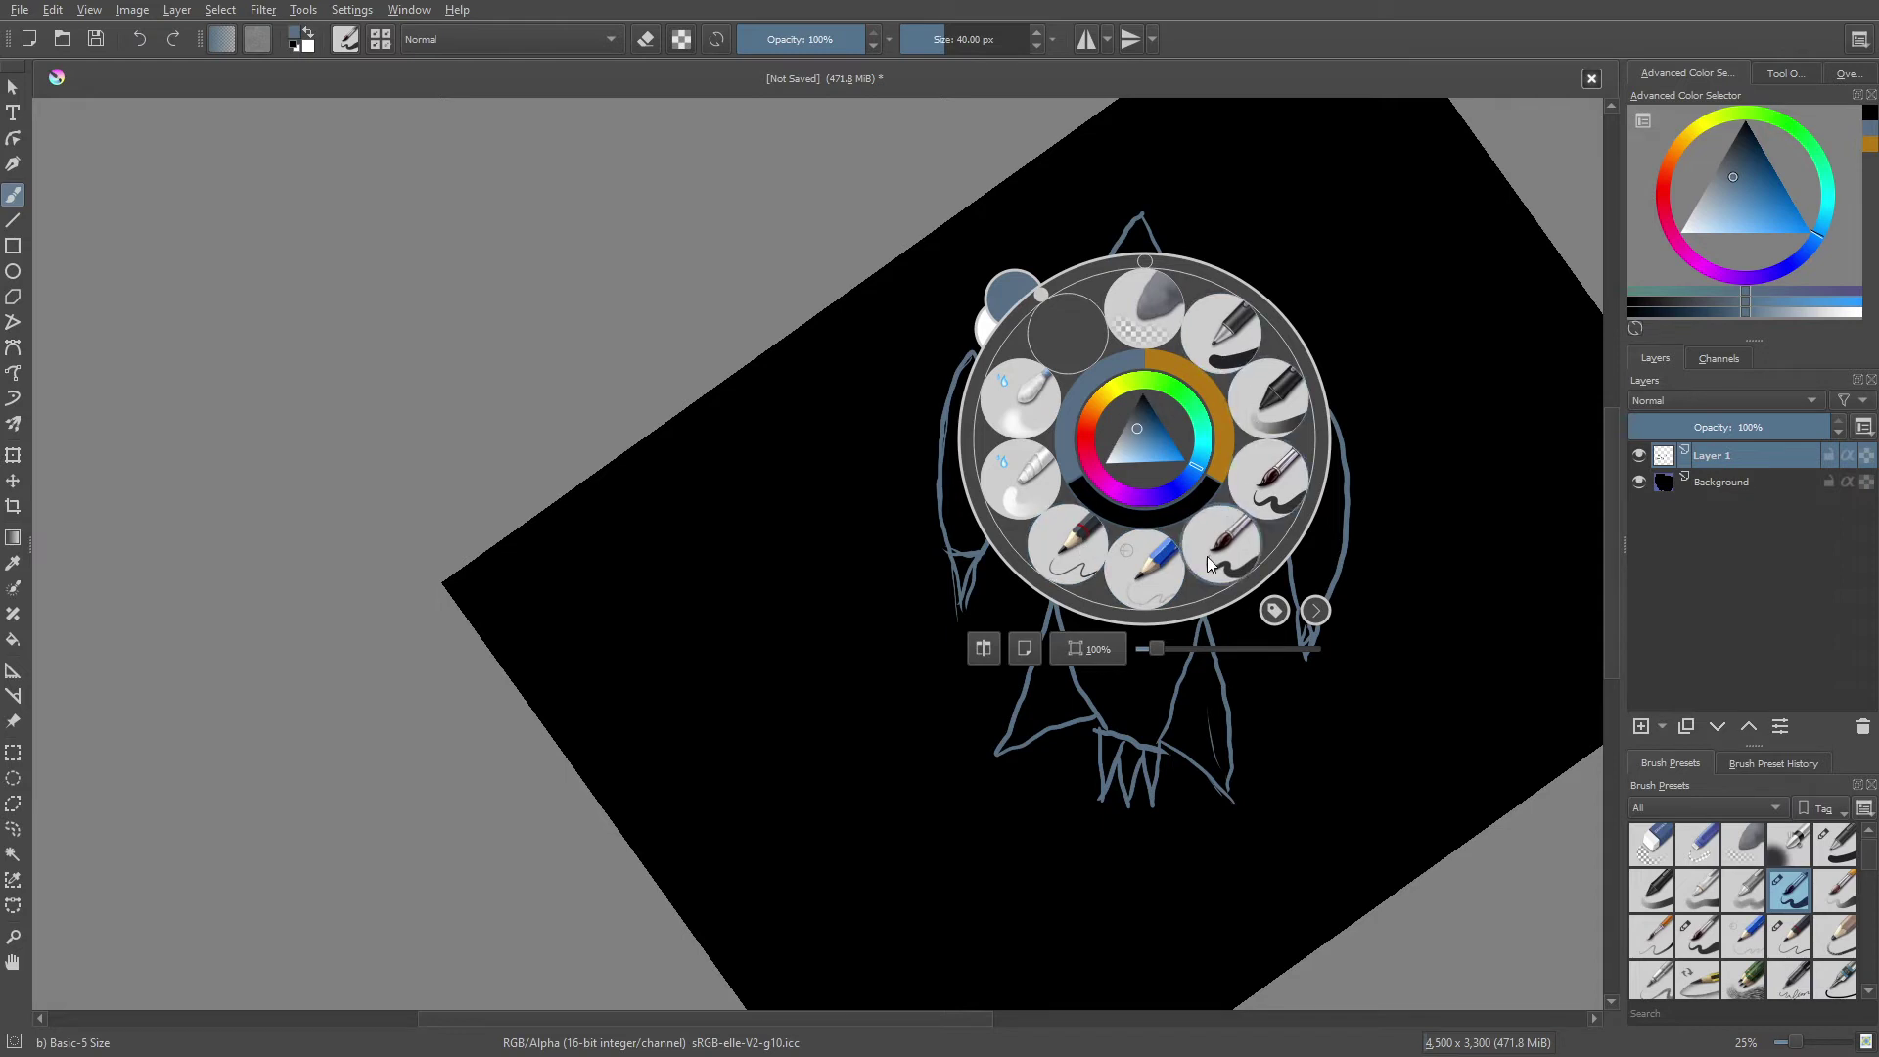
pyautogui.click(1267, 482)
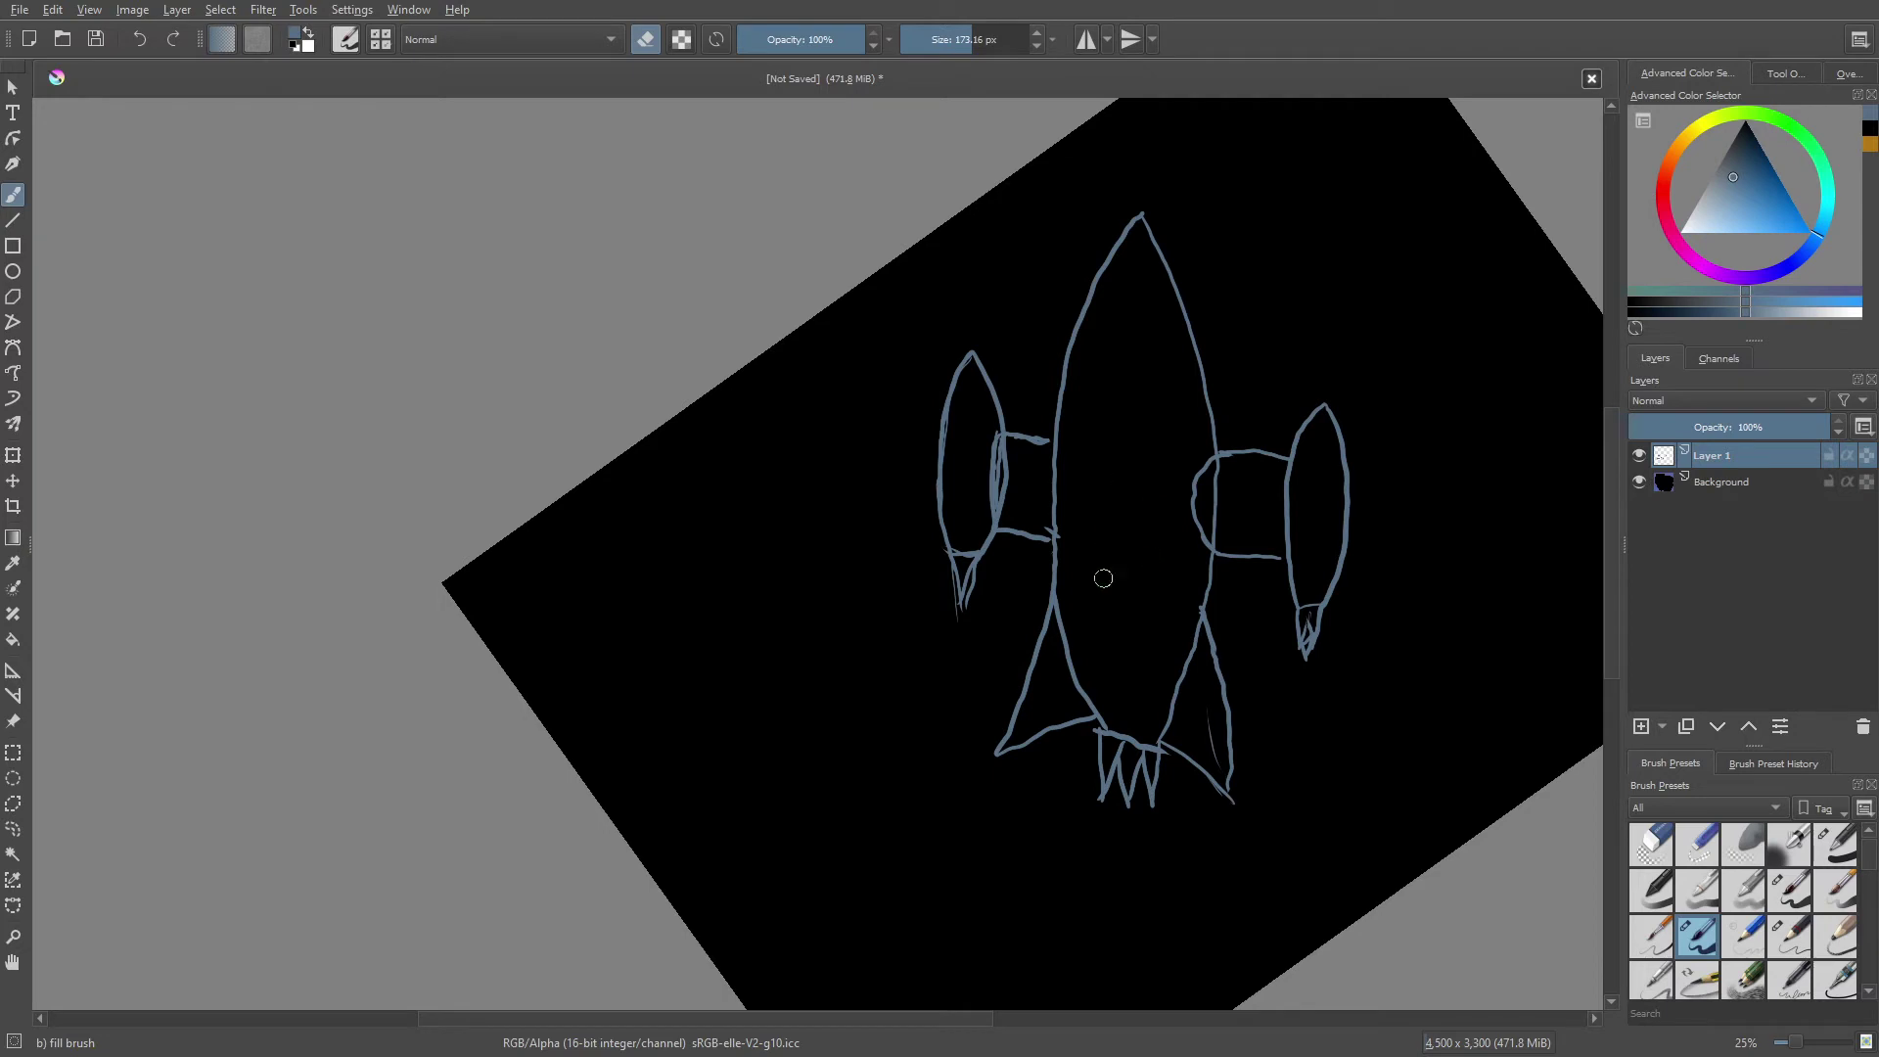
# - Turn off eraser mode and paint blue-grey along the left hull edge, lower-left fin and nose
pyautogui.click(1054, 490)
pyautogui.press('e')
pyautogui.moveTo(1044, 468)
pyautogui.mouseDown()
pyautogui.moveTo(1072, 573)
pyautogui.moveTo(1005, 747)
pyautogui.moveTo(1096, 703)
pyautogui.moveTo(1069, 626)
pyautogui.mouseUp()
pyautogui.moveTo(1038, 712)
pyautogui.mouseDown()
pyautogui.moveTo(1081, 675)
pyautogui.moveTo(1096, 556)
pyautogui.mouseUp()
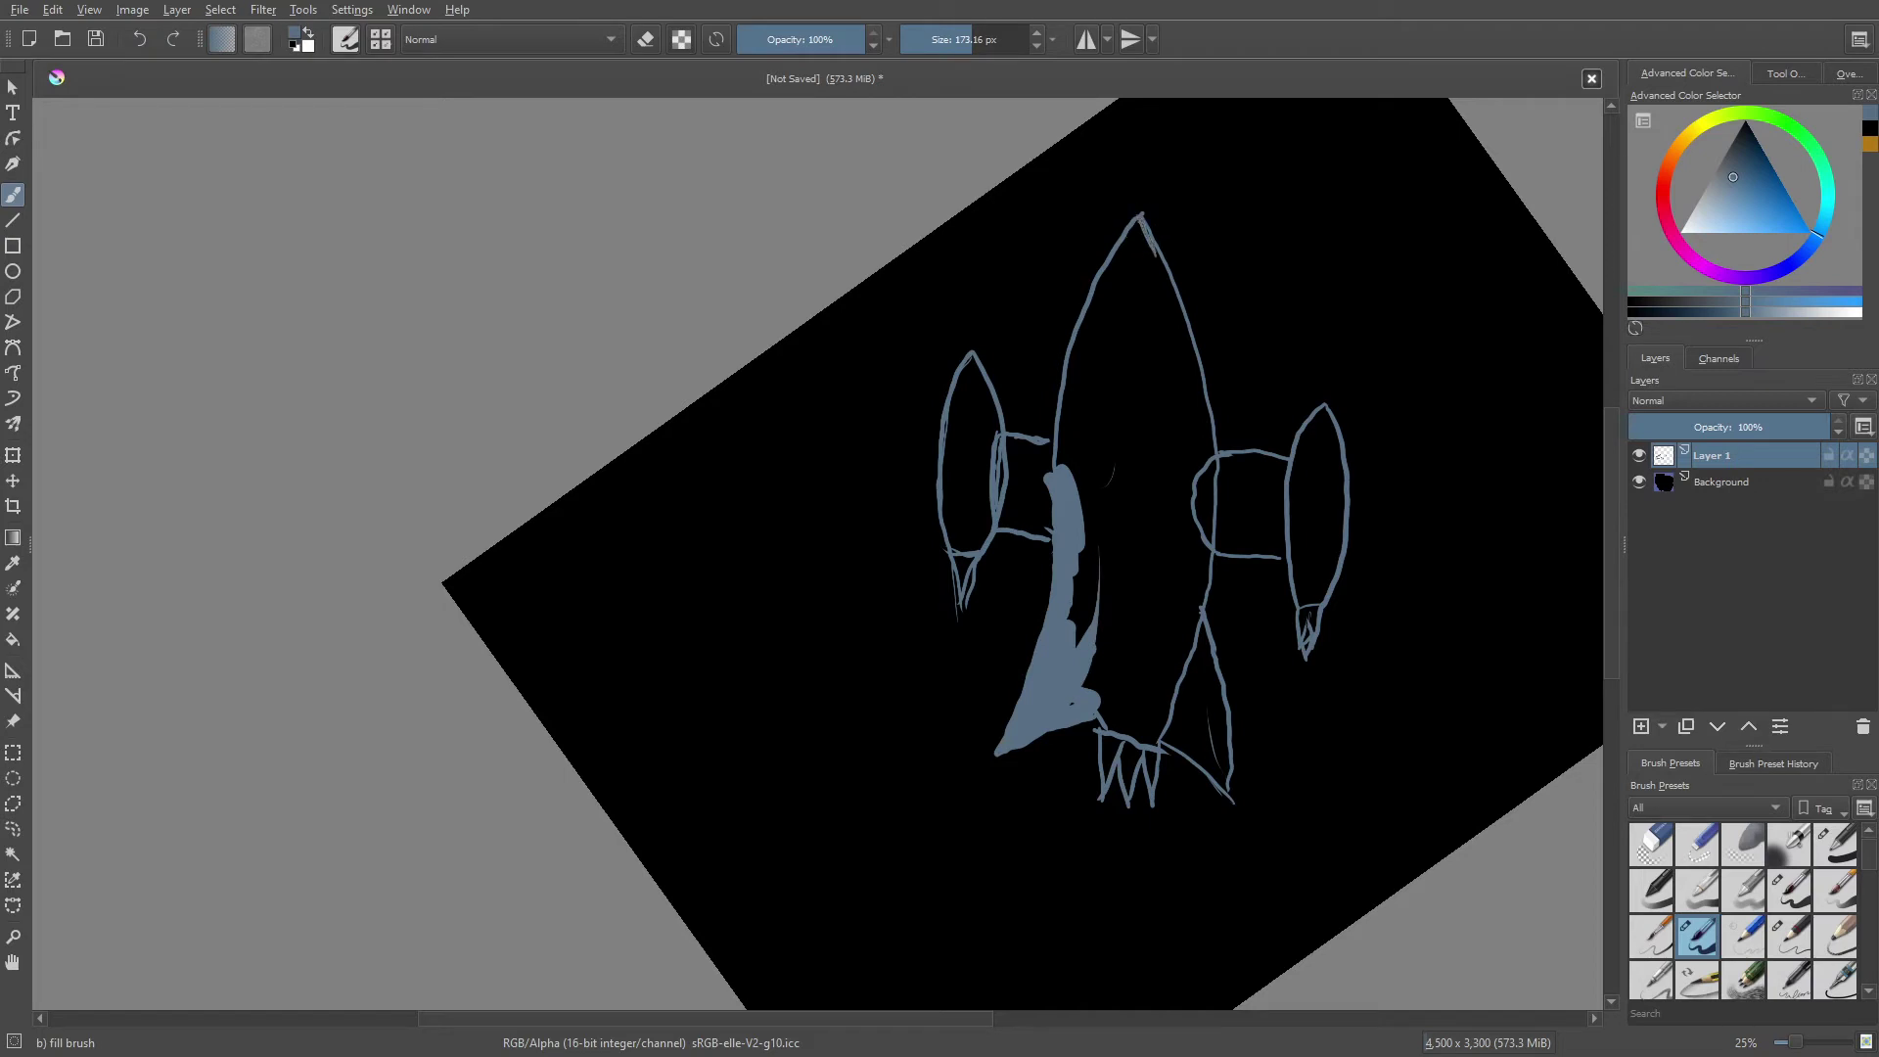
pyautogui.moveTo(1156, 260); pyautogui.dragTo(1188, 370)
pyautogui.moveTo(1151, 256)
pyautogui.mouseDown()
pyautogui.moveTo(1133, 227)
pyautogui.moveTo(1088, 316)
pyautogui.moveTo(1140, 232)
pyautogui.moveTo(1116, 313)
pyautogui.moveTo(1084, 332)
pyautogui.moveTo(1106, 375)
pyautogui.mouseUp()
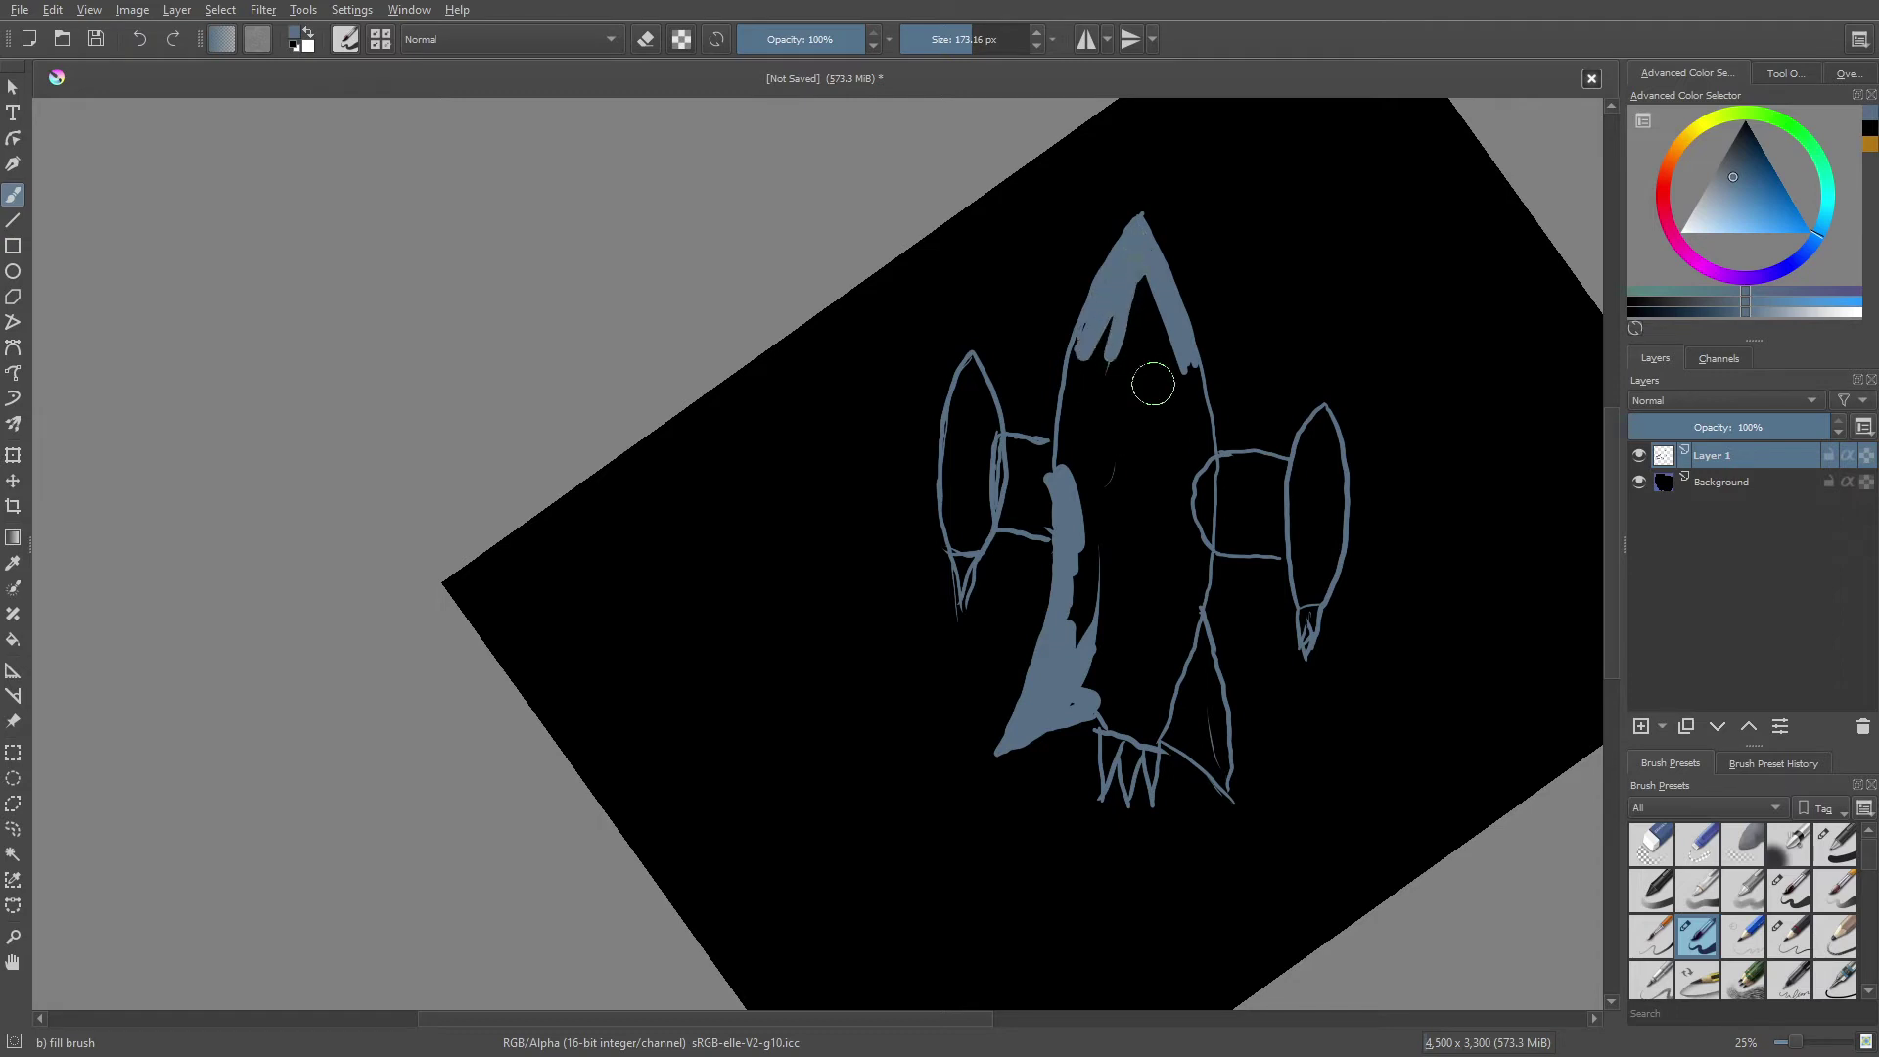
# - Fill the body's right side and the right wing connector with blue-grey
pyautogui.moveTo(1138, 289); pyautogui.dragTo(1171, 446)
pyautogui.moveTo(1165, 362); pyautogui.dragTo(1174, 538)
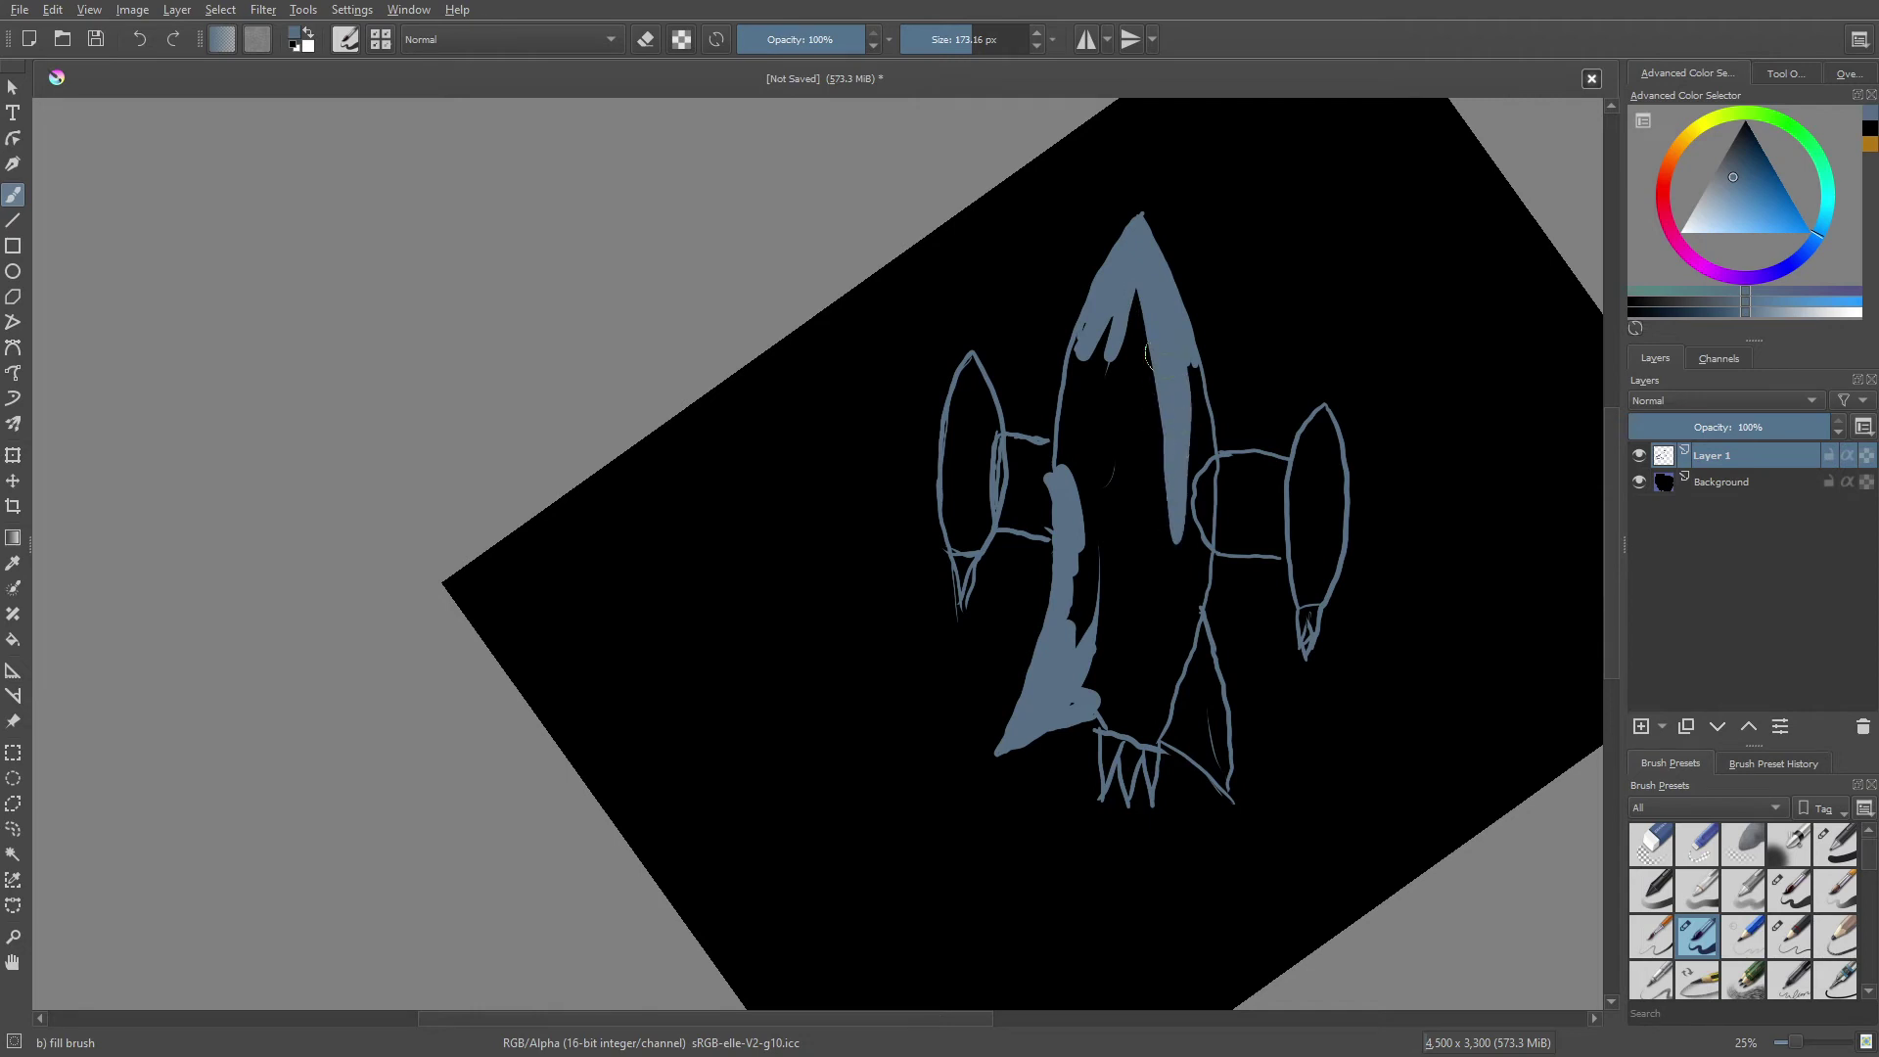
pyautogui.moveTo(1189, 370); pyautogui.dragTo(1212, 489)
pyautogui.moveTo(1199, 456)
pyautogui.mouseDown()
pyautogui.moveTo(1209, 529)
pyautogui.moveTo(1190, 553)
pyautogui.mouseUp()
pyautogui.moveTo(1195, 421)
pyautogui.mouseDown()
pyautogui.moveTo(1184, 578)
pyautogui.moveTo(1204, 553)
pyautogui.mouseUp()
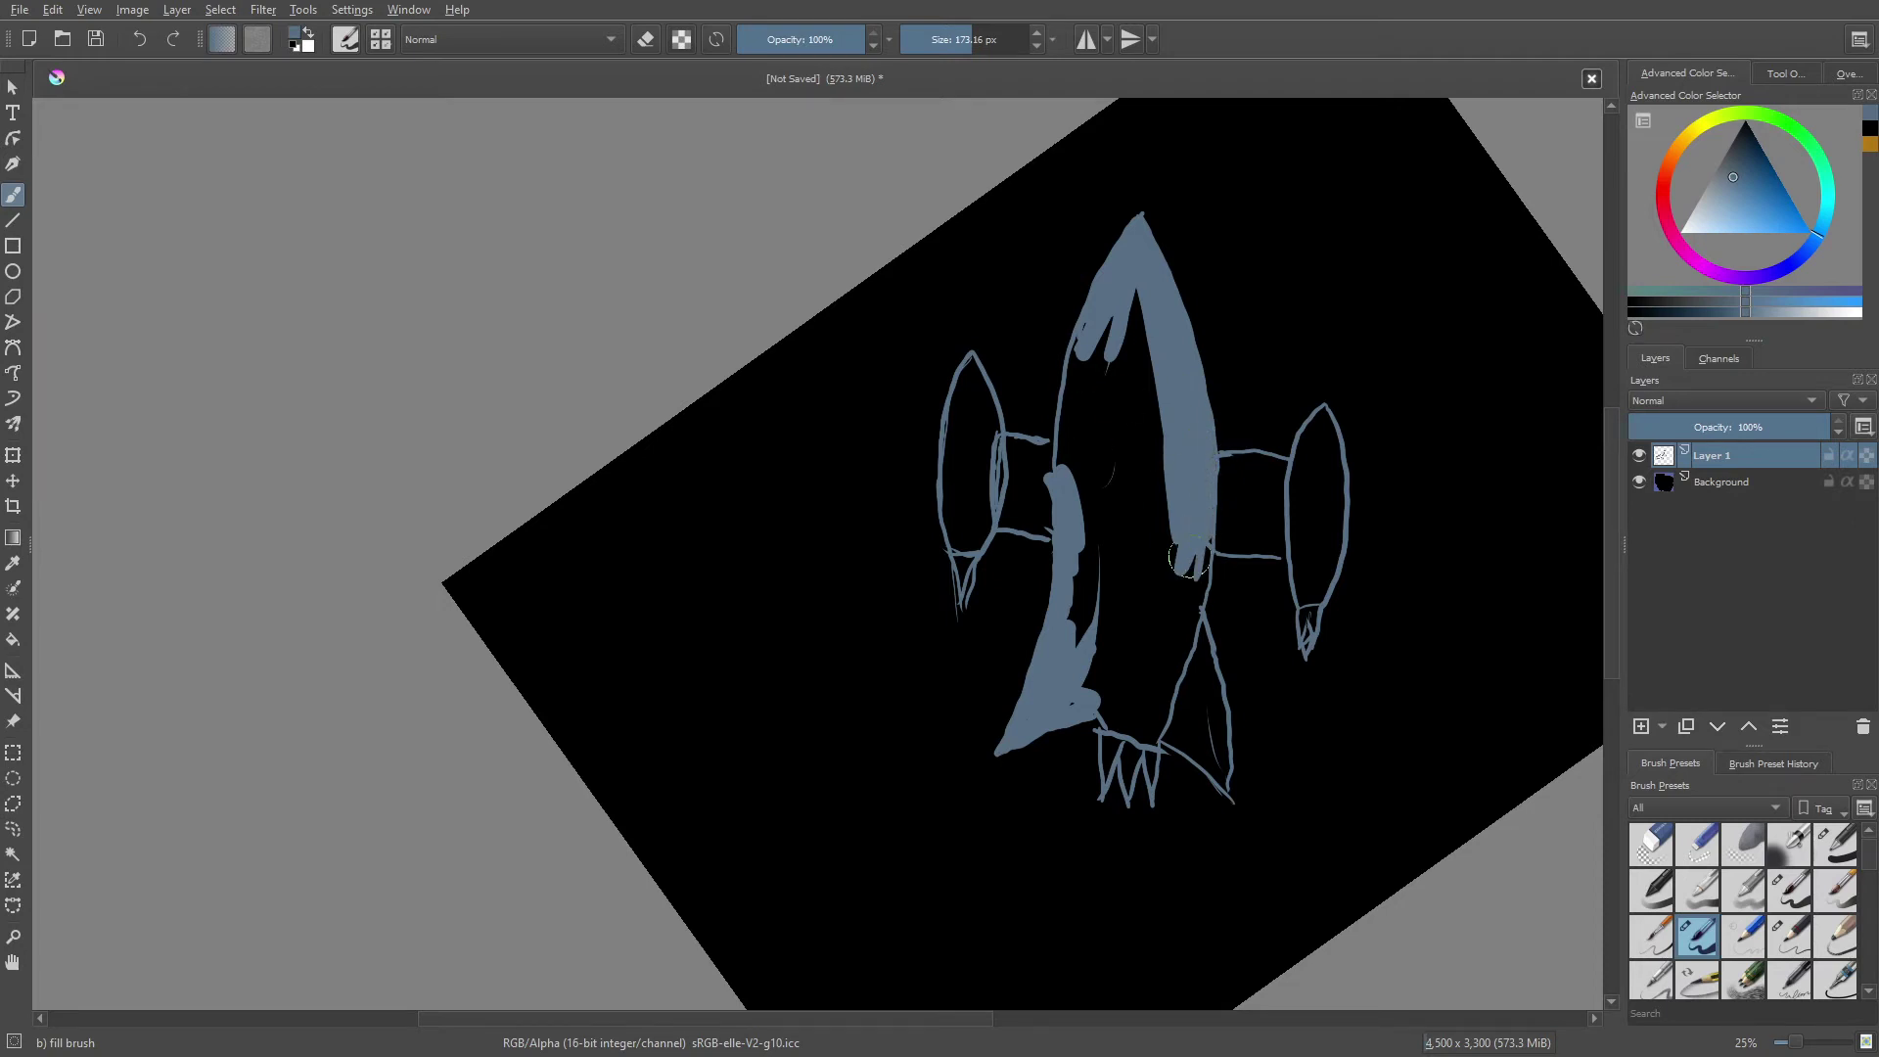
pyautogui.moveTo(1223, 458); pyautogui.dragTo(1278, 459)
pyautogui.moveTo(1221, 470); pyautogui.dragTo(1272, 471)
pyautogui.moveTo(1227, 477)
pyautogui.mouseDown()
pyautogui.moveTo(1302, 501)
pyautogui.moveTo(1223, 519)
pyautogui.moveTo(1292, 544)
pyautogui.moveTo(1214, 553)
pyautogui.moveTo(1305, 555)
pyautogui.moveTo(1263, 558)
pyautogui.mouseUp()
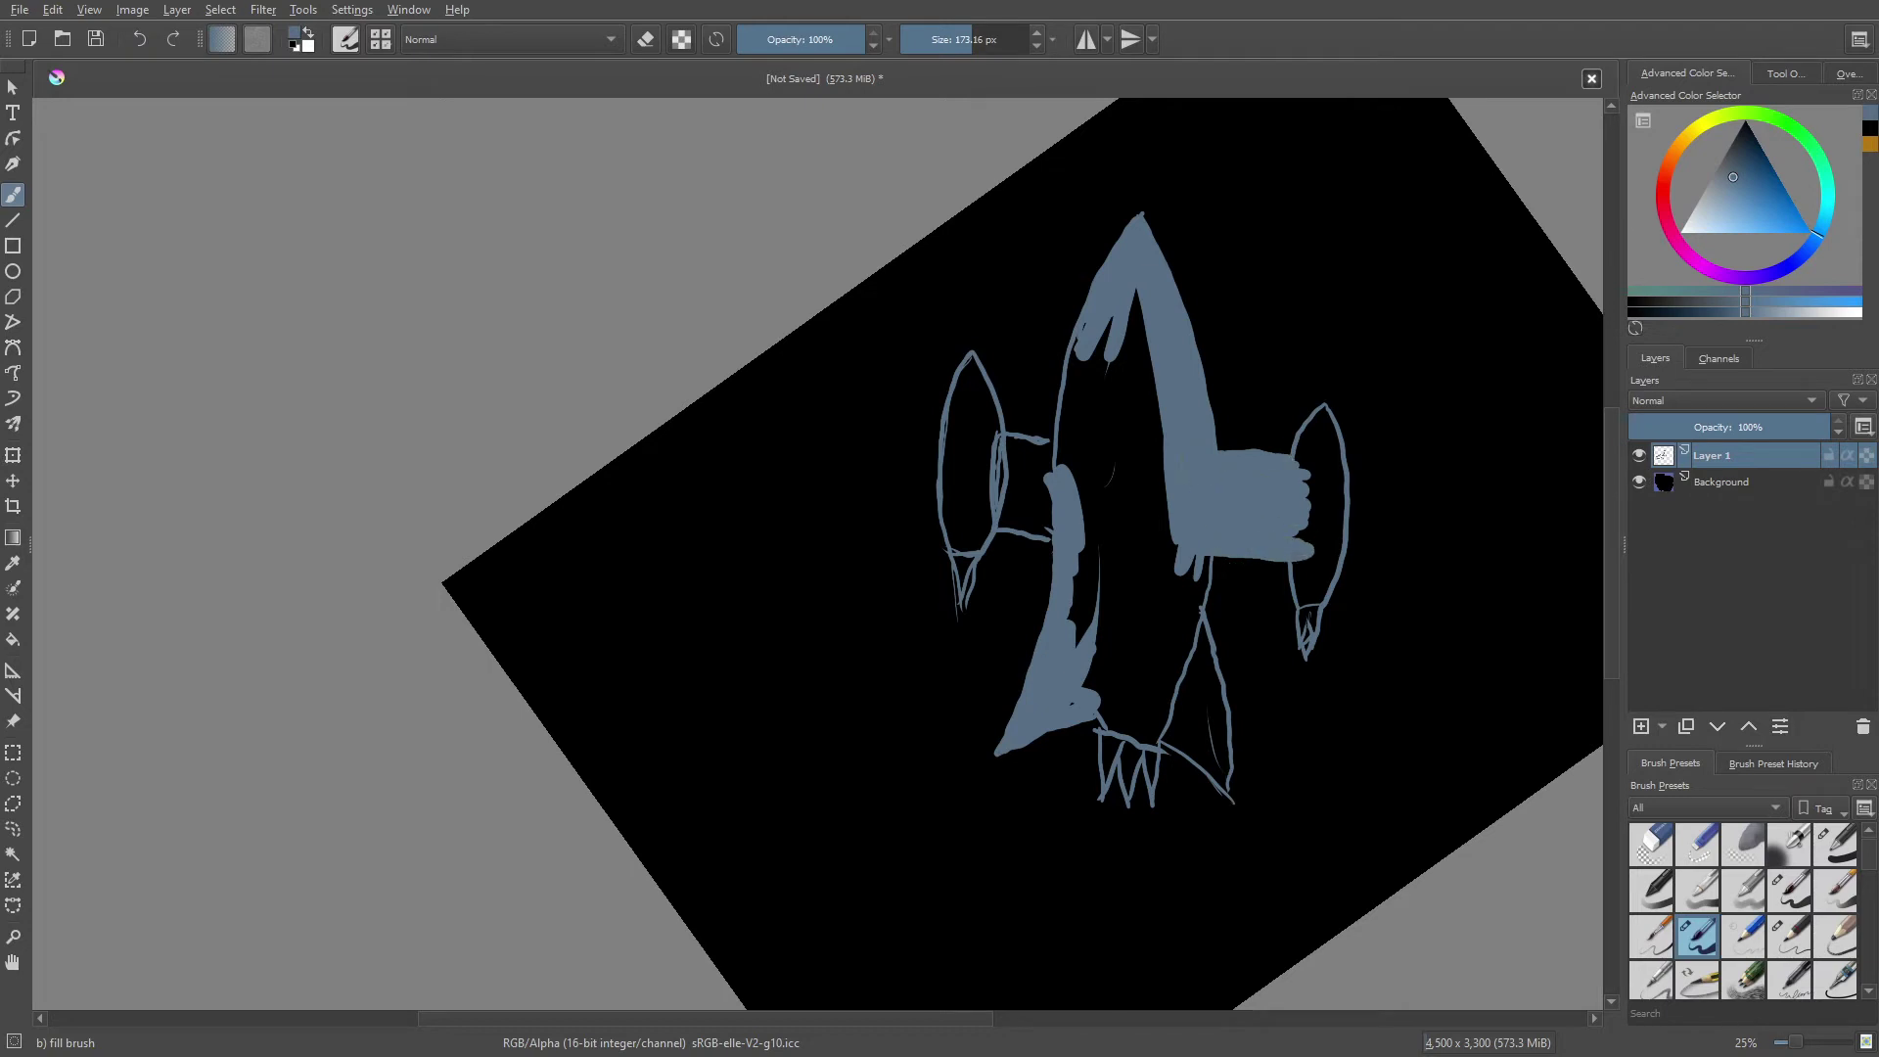
# - Fill the right connector's upper edge and the right wing pod with blue-grey
pyautogui.click(1312, 460)
pyautogui.moveTo(1309, 445); pyautogui.dragTo(1321, 416)
pyautogui.moveTo(1328, 419)
pyautogui.mouseDown()
pyautogui.moveTo(1336, 537)
pyautogui.moveTo(1309, 634)
pyautogui.mouseUp()
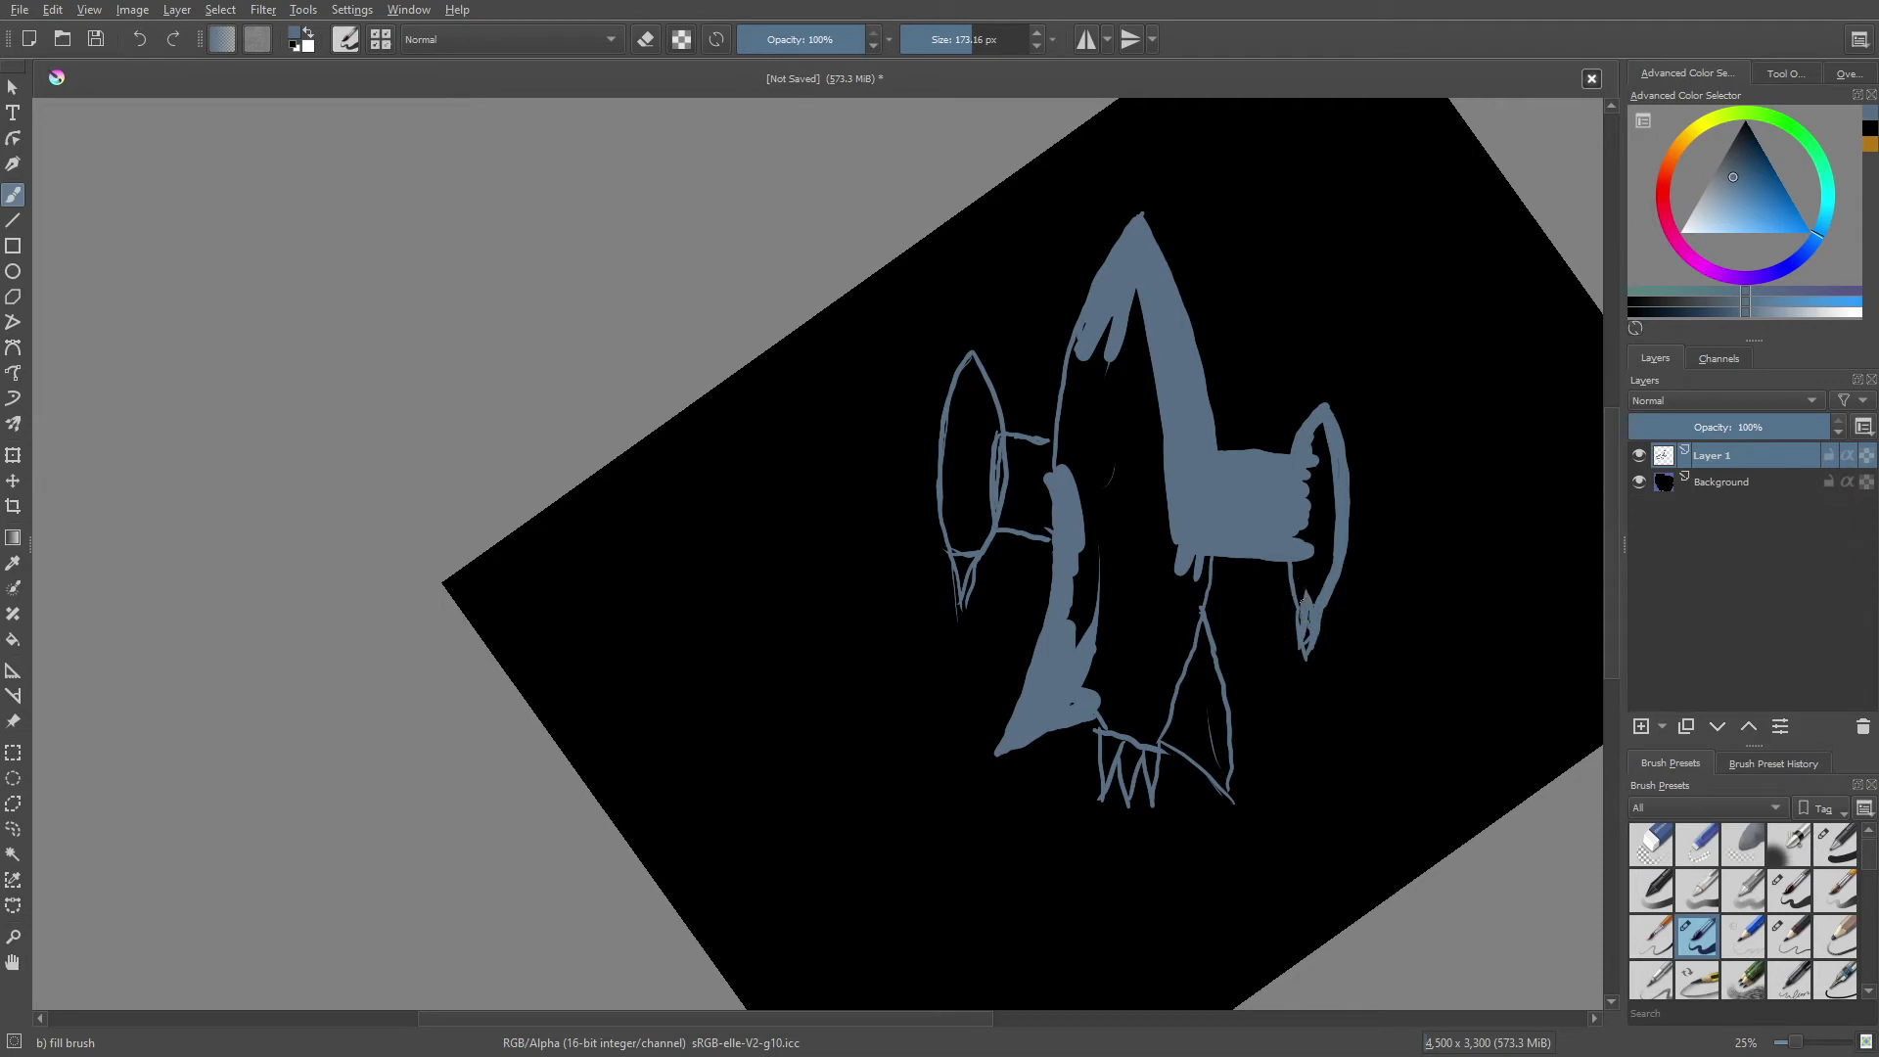
pyautogui.moveTo(1304, 611)
pyautogui.mouseDown()
pyautogui.moveTo(1316, 514)
pyautogui.moveTo(1326, 587)
pyautogui.moveTo(1328, 448)
pyautogui.moveTo(1318, 515)
pyautogui.mouseUp()
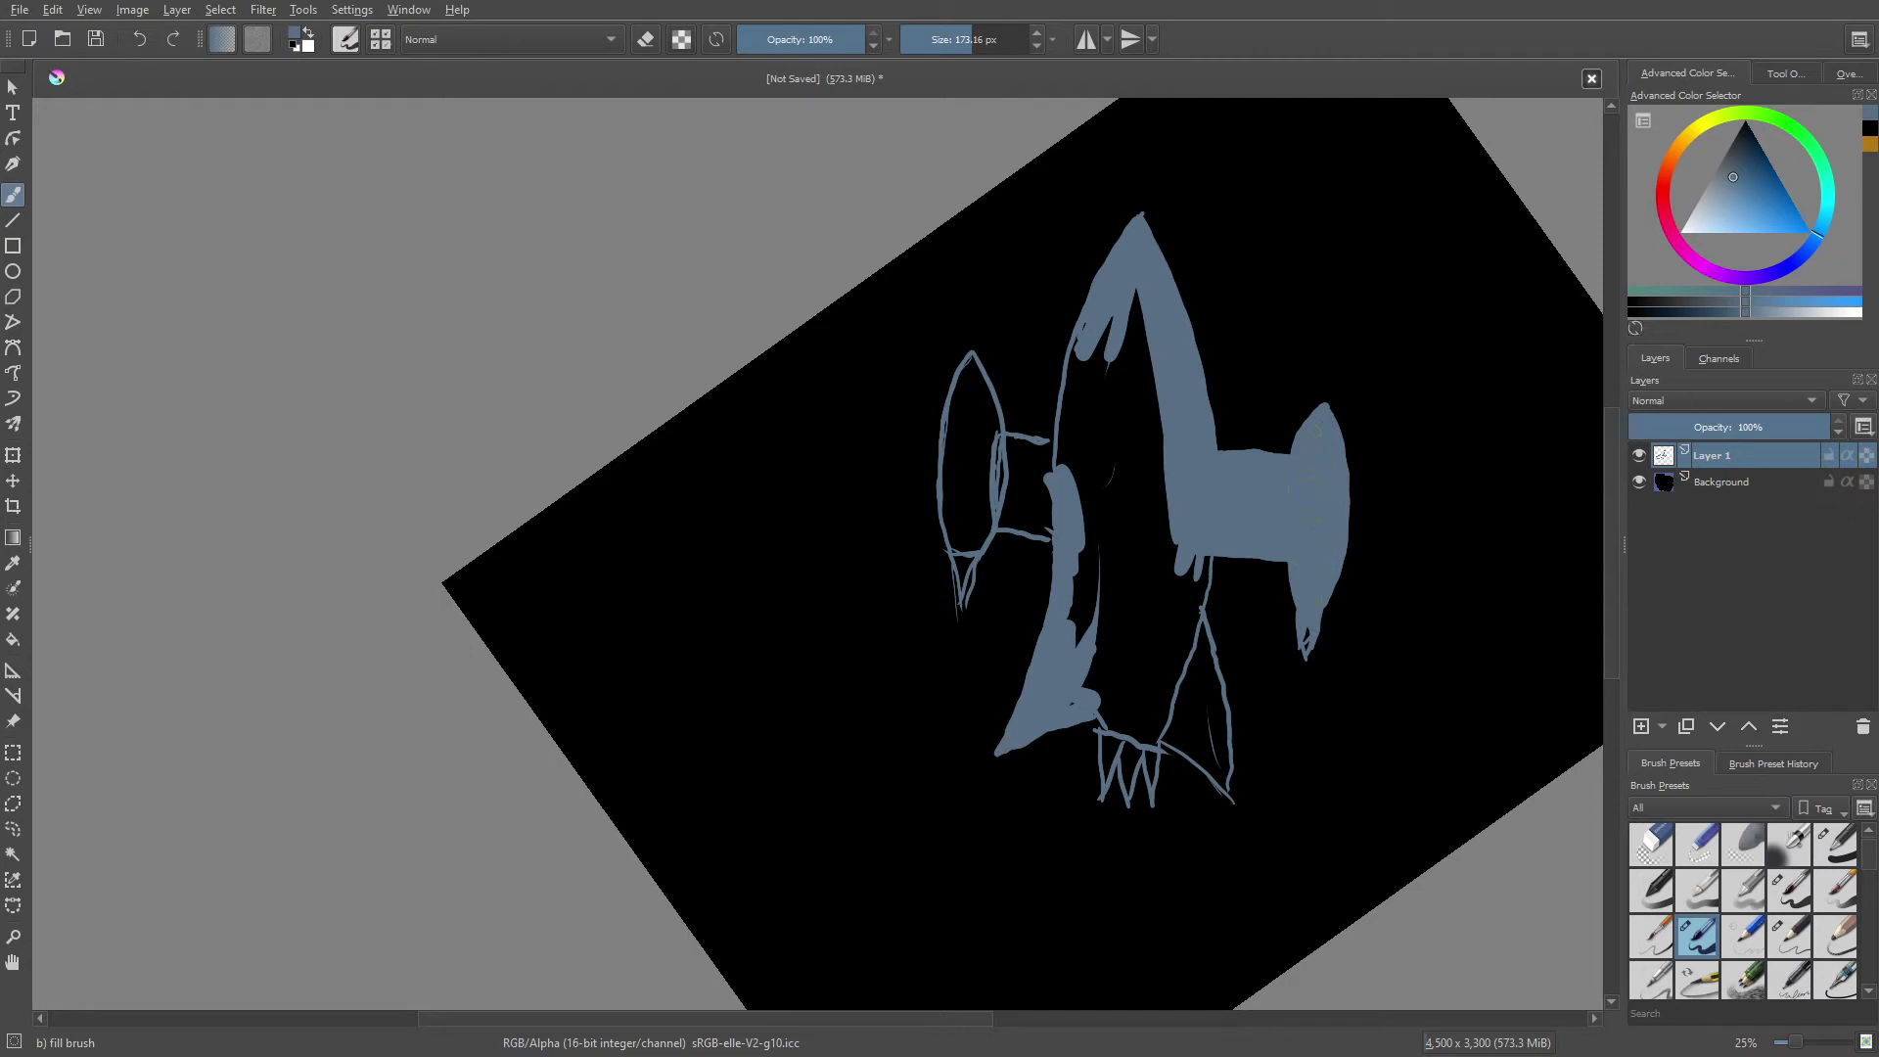
# - Paint the lower fins blue-grey, undoing three stray strokes along the way
pyautogui.moveTo(1214, 562); pyautogui.dragTo(1164, 710)
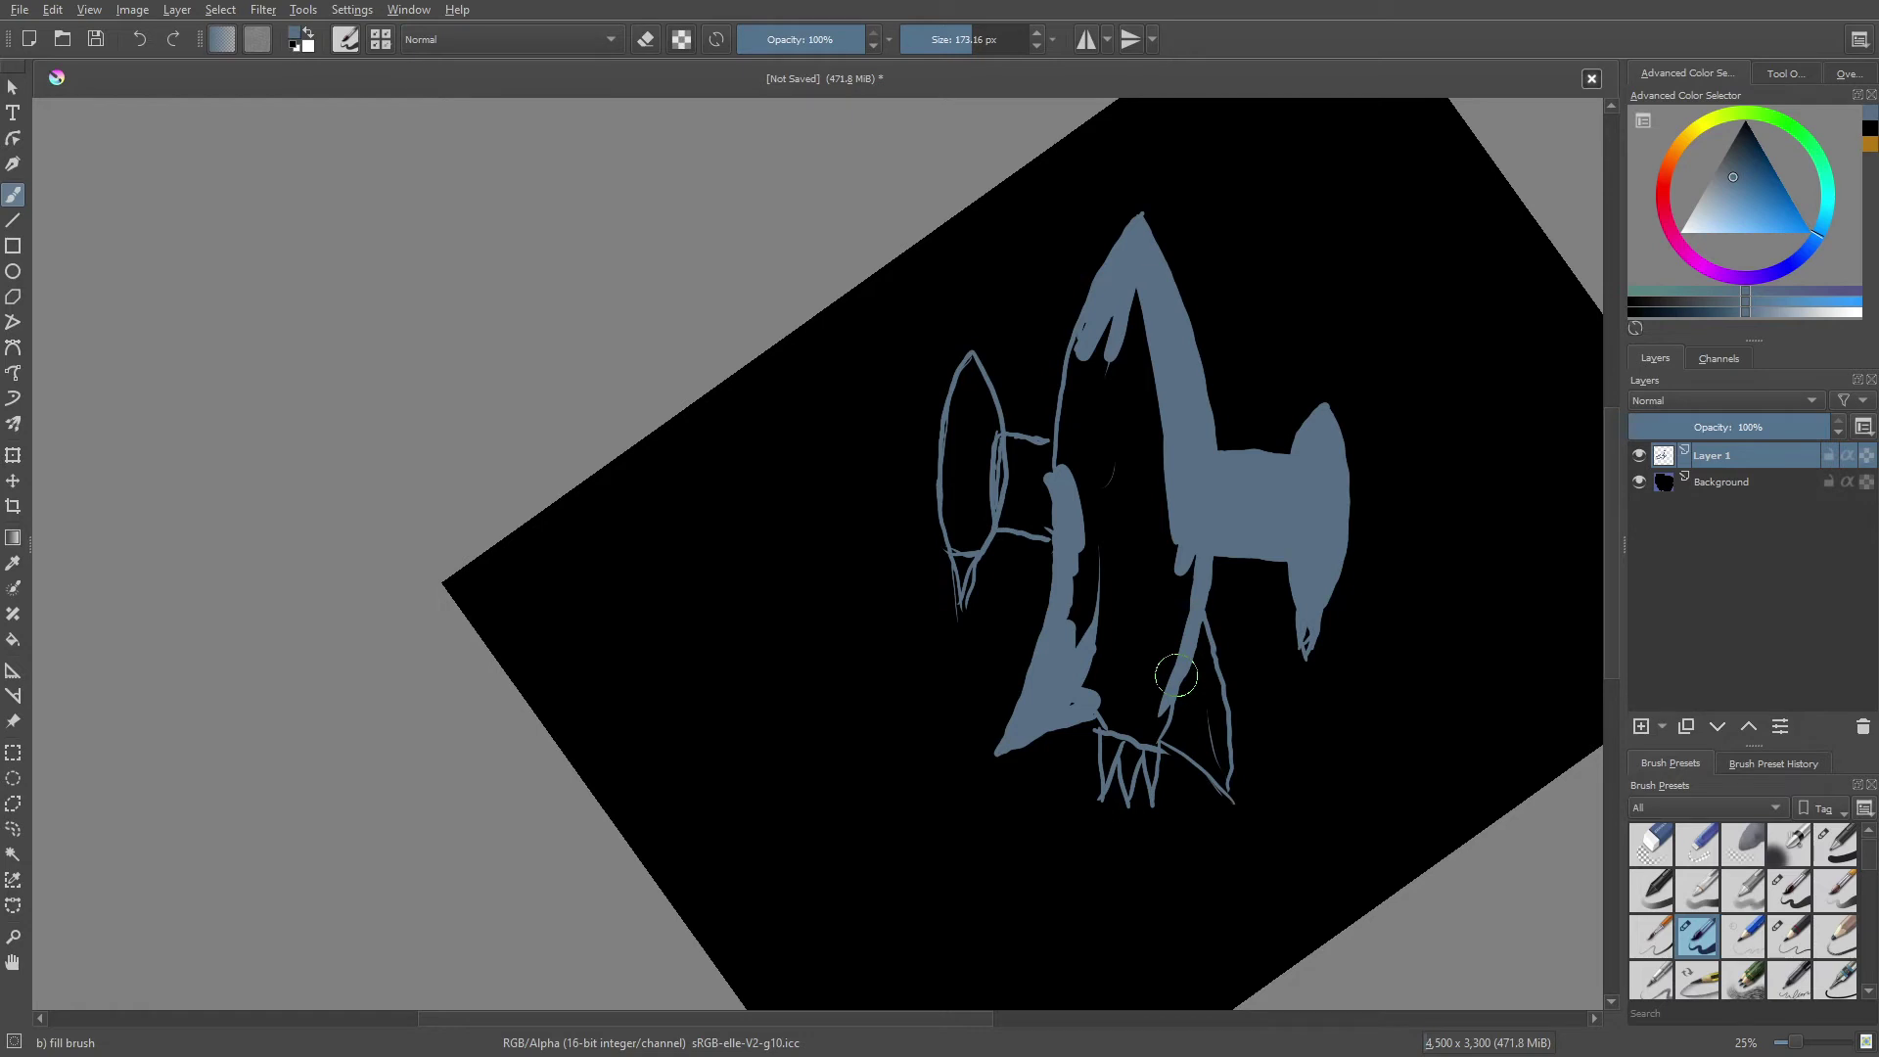
pyautogui.moveTo(1177, 675); pyautogui.dragTo(1204, 685)
pyautogui.moveTo(1214, 702); pyautogui.dragTo(1216, 681)
pyautogui.hotkey('ctrl', 'z')
pyautogui.moveTo(1187, 685)
pyautogui.mouseDown()
pyautogui.moveTo(1219, 675)
pyautogui.moveTo(1225, 783)
pyautogui.mouseUp()
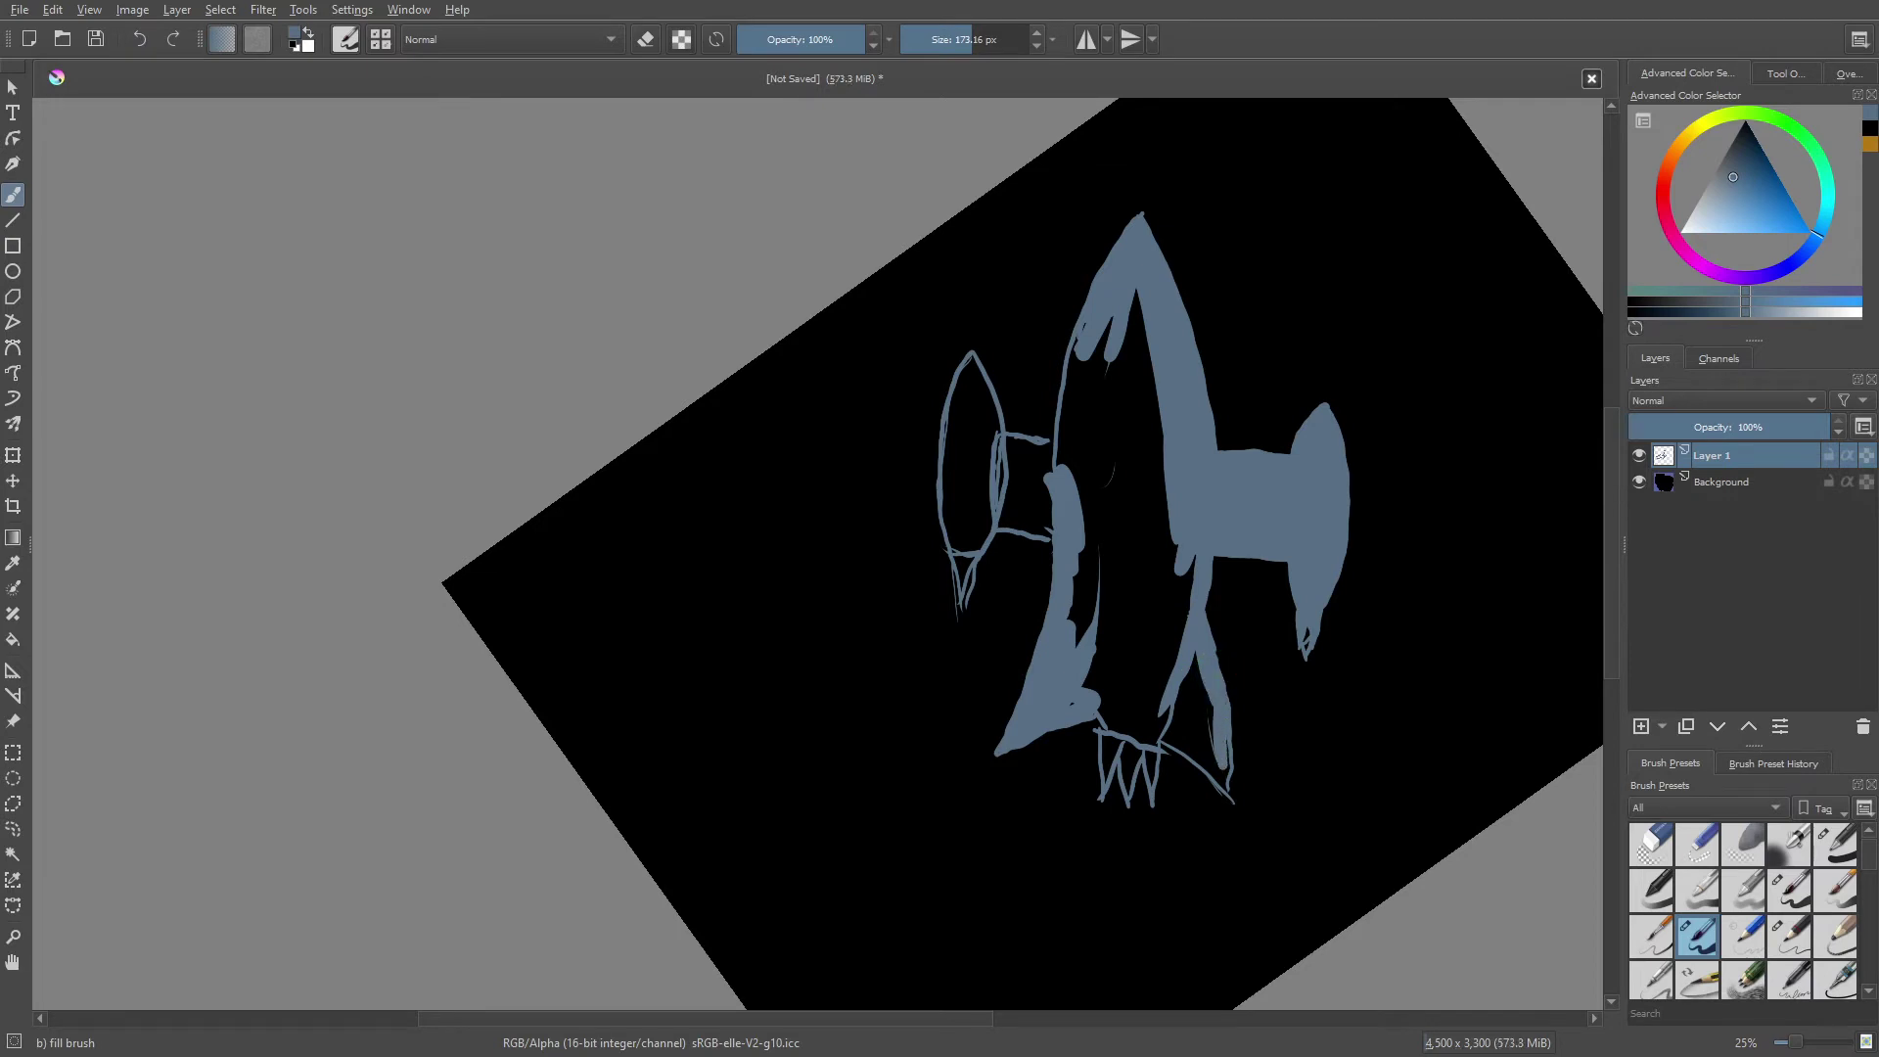
pyautogui.hotkey('ctrl', 'z')
pyautogui.moveTo(1117, 713); pyautogui.dragTo(1220, 781)
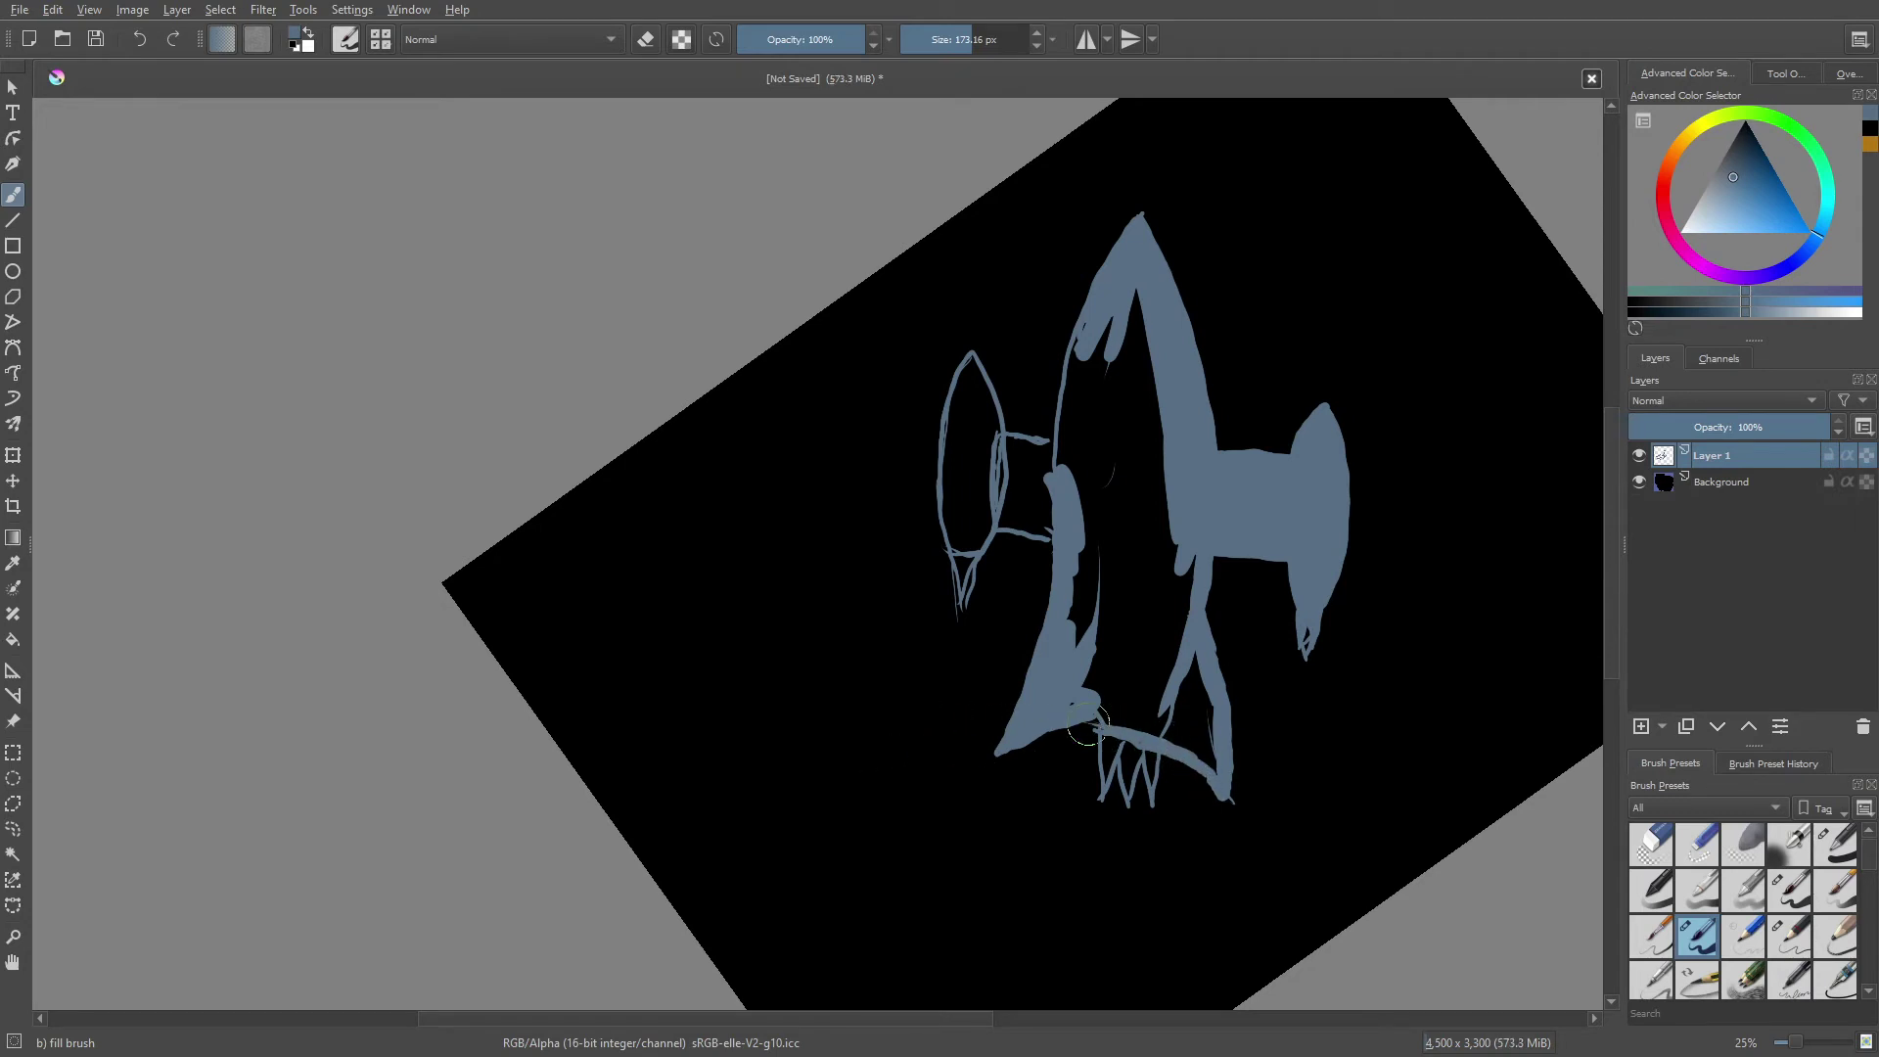
pyautogui.hotkey('ctrl', 'z')
pyautogui.moveTo(1065, 734); pyautogui.dragTo(997, 754)
# - Fill the remaining black gaps in the body's left, middle and lower areas
pyautogui.moveTo(1082, 703)
pyautogui.mouseDown()
pyautogui.moveTo(1186, 736)
pyautogui.moveTo(1132, 627)
pyautogui.mouseUp()
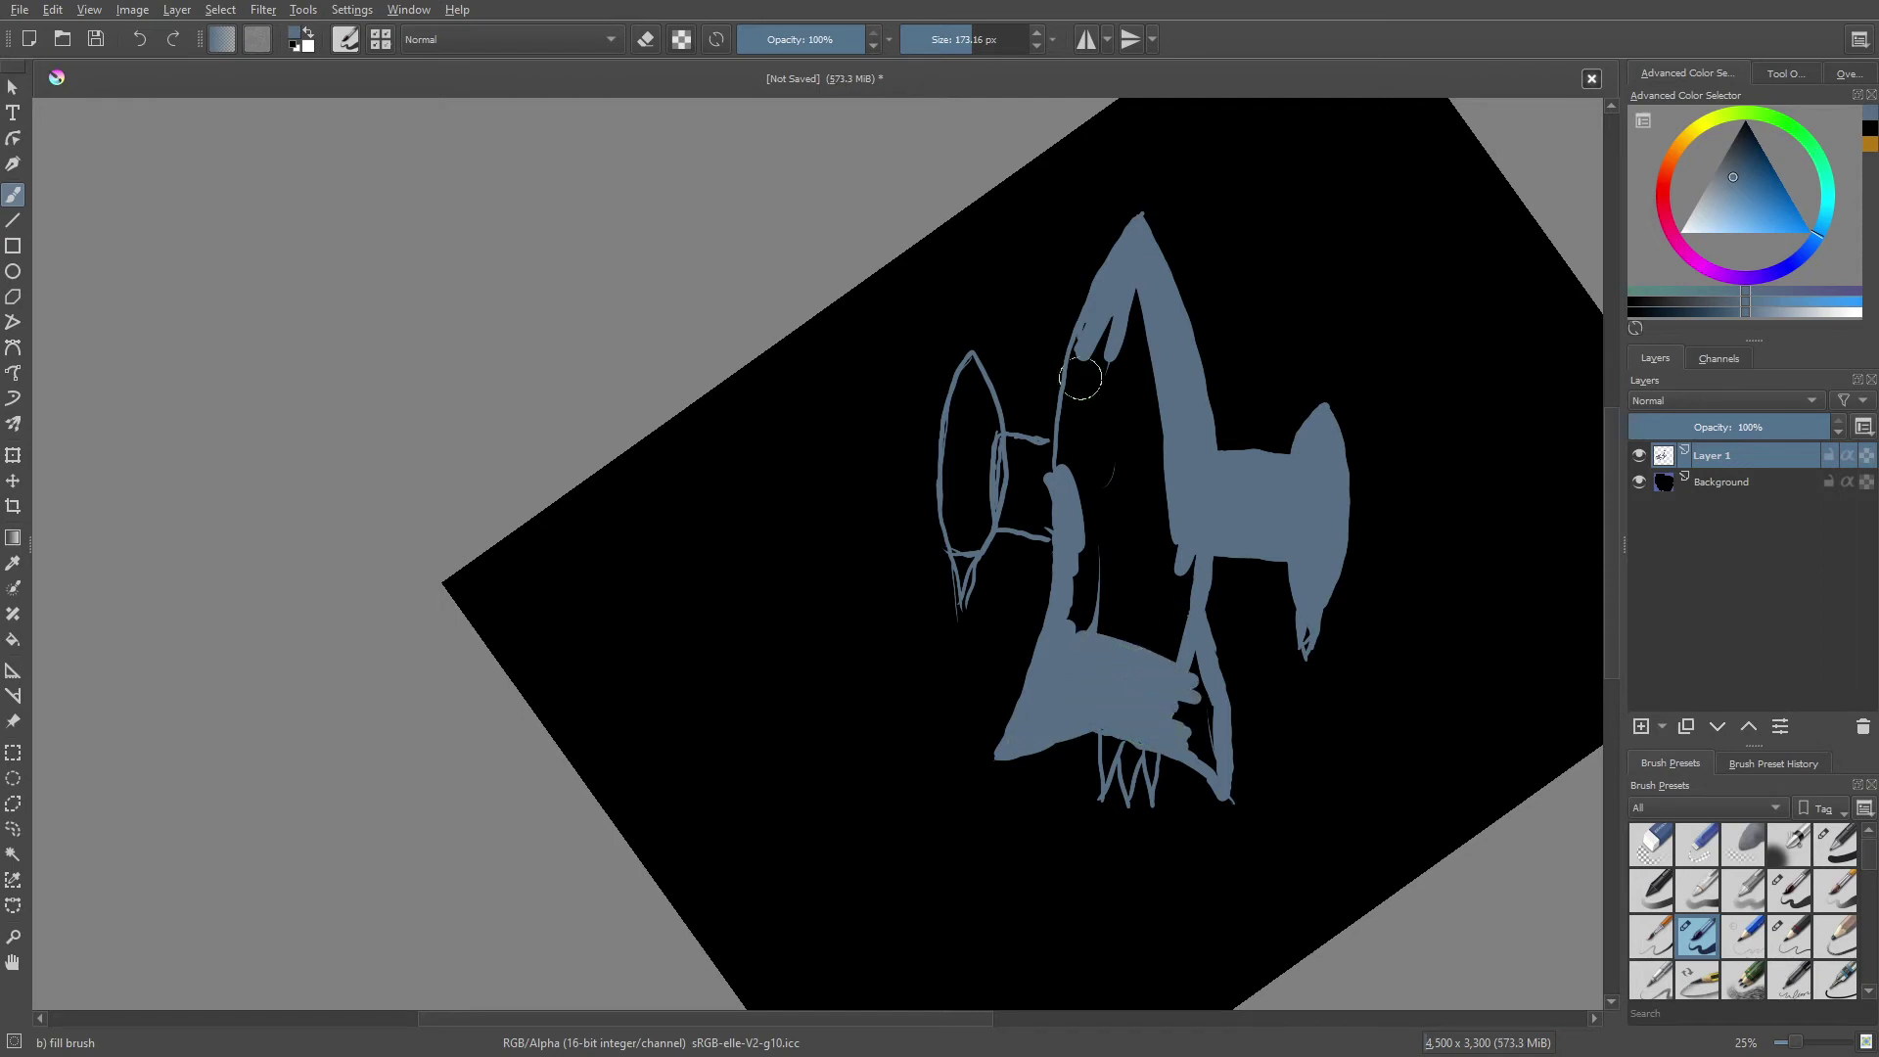
pyautogui.moveTo(1070, 393); pyautogui.dragTo(1062, 460)
pyautogui.moveTo(1087, 357); pyautogui.dragTo(1077, 499)
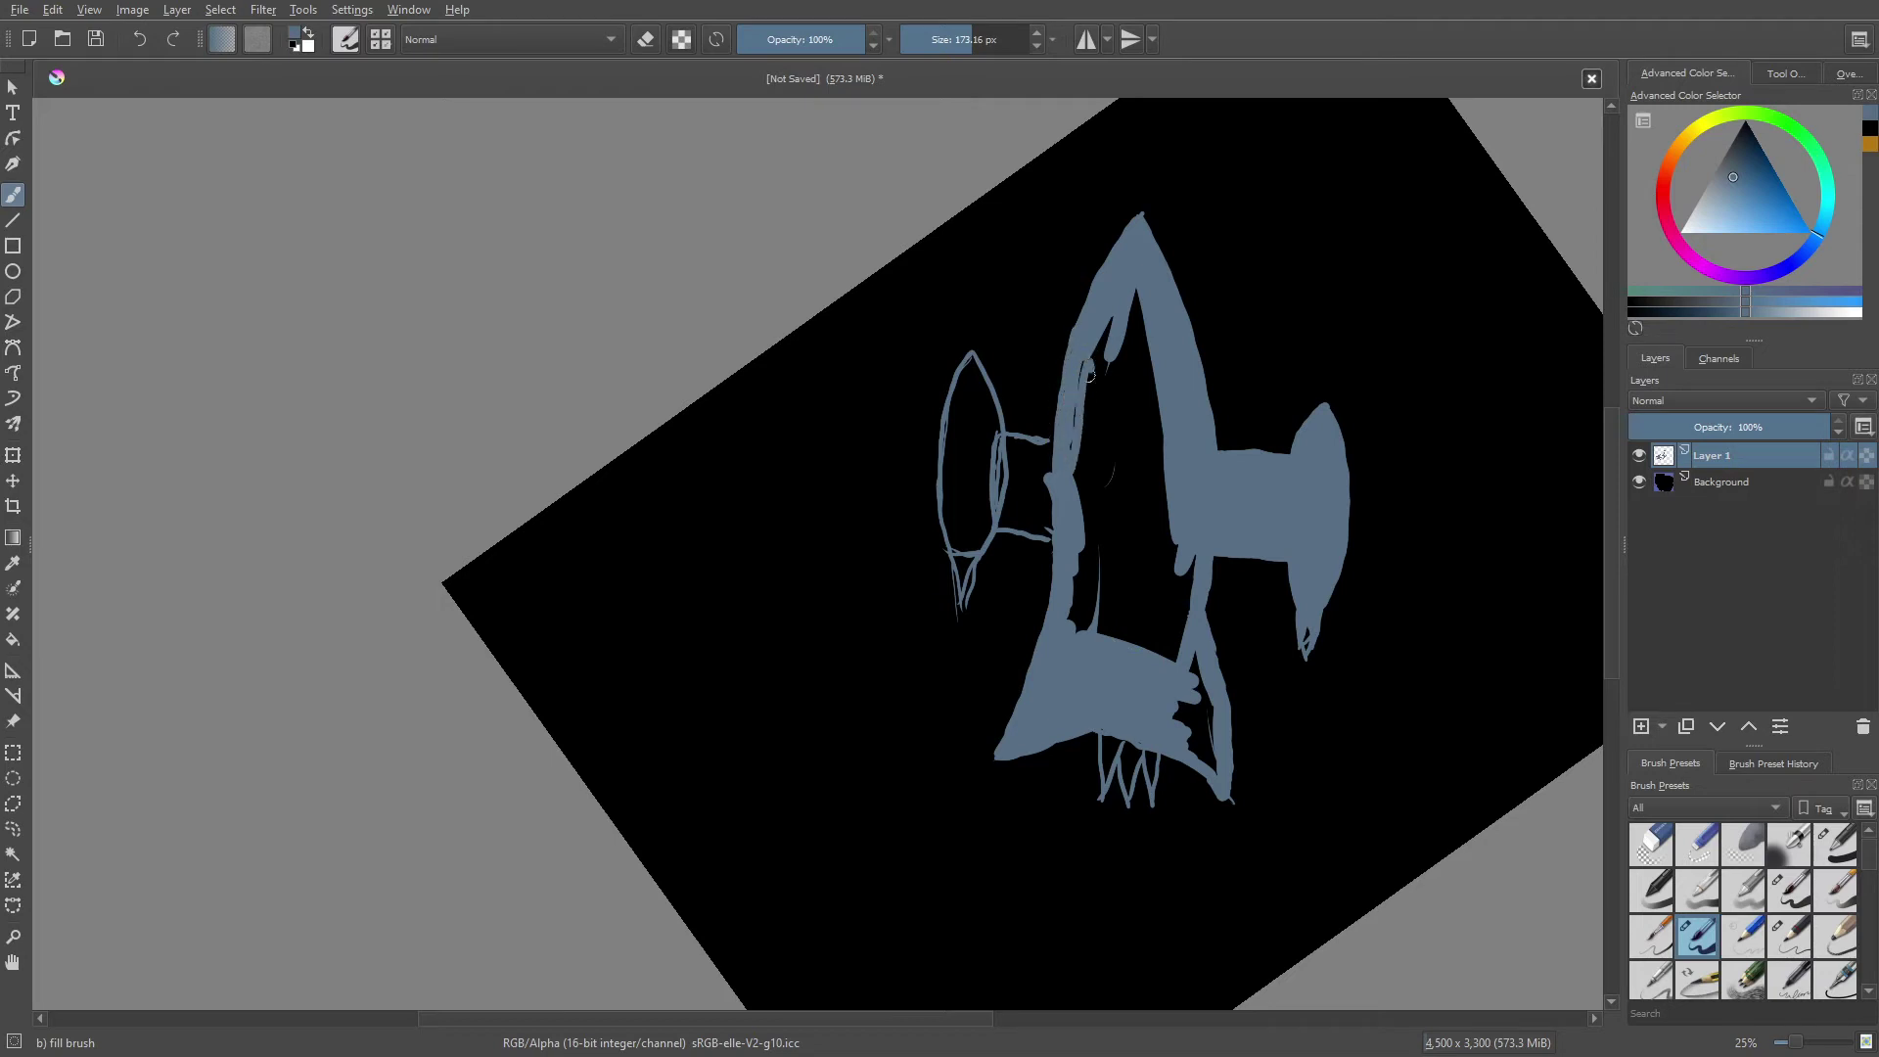
pyautogui.moveTo(1104, 328); pyautogui.dragTo(1096, 519)
pyautogui.moveTo(1134, 294); pyautogui.dragTo(1130, 588)
pyautogui.moveTo(1150, 411); pyautogui.dragTo(1140, 617)
pyautogui.moveTo(1160, 509); pyautogui.dragTo(1175, 658)
pyautogui.moveTo(1194, 556)
pyautogui.mouseDown()
pyautogui.moveTo(1171, 661)
pyautogui.moveTo(1131, 644)
pyautogui.mouseUp()
pyautogui.moveTo(1122, 499)
pyautogui.mouseDown()
pyautogui.moveTo(1116, 641)
pyautogui.moveTo(1074, 631)
pyautogui.mouseUp()
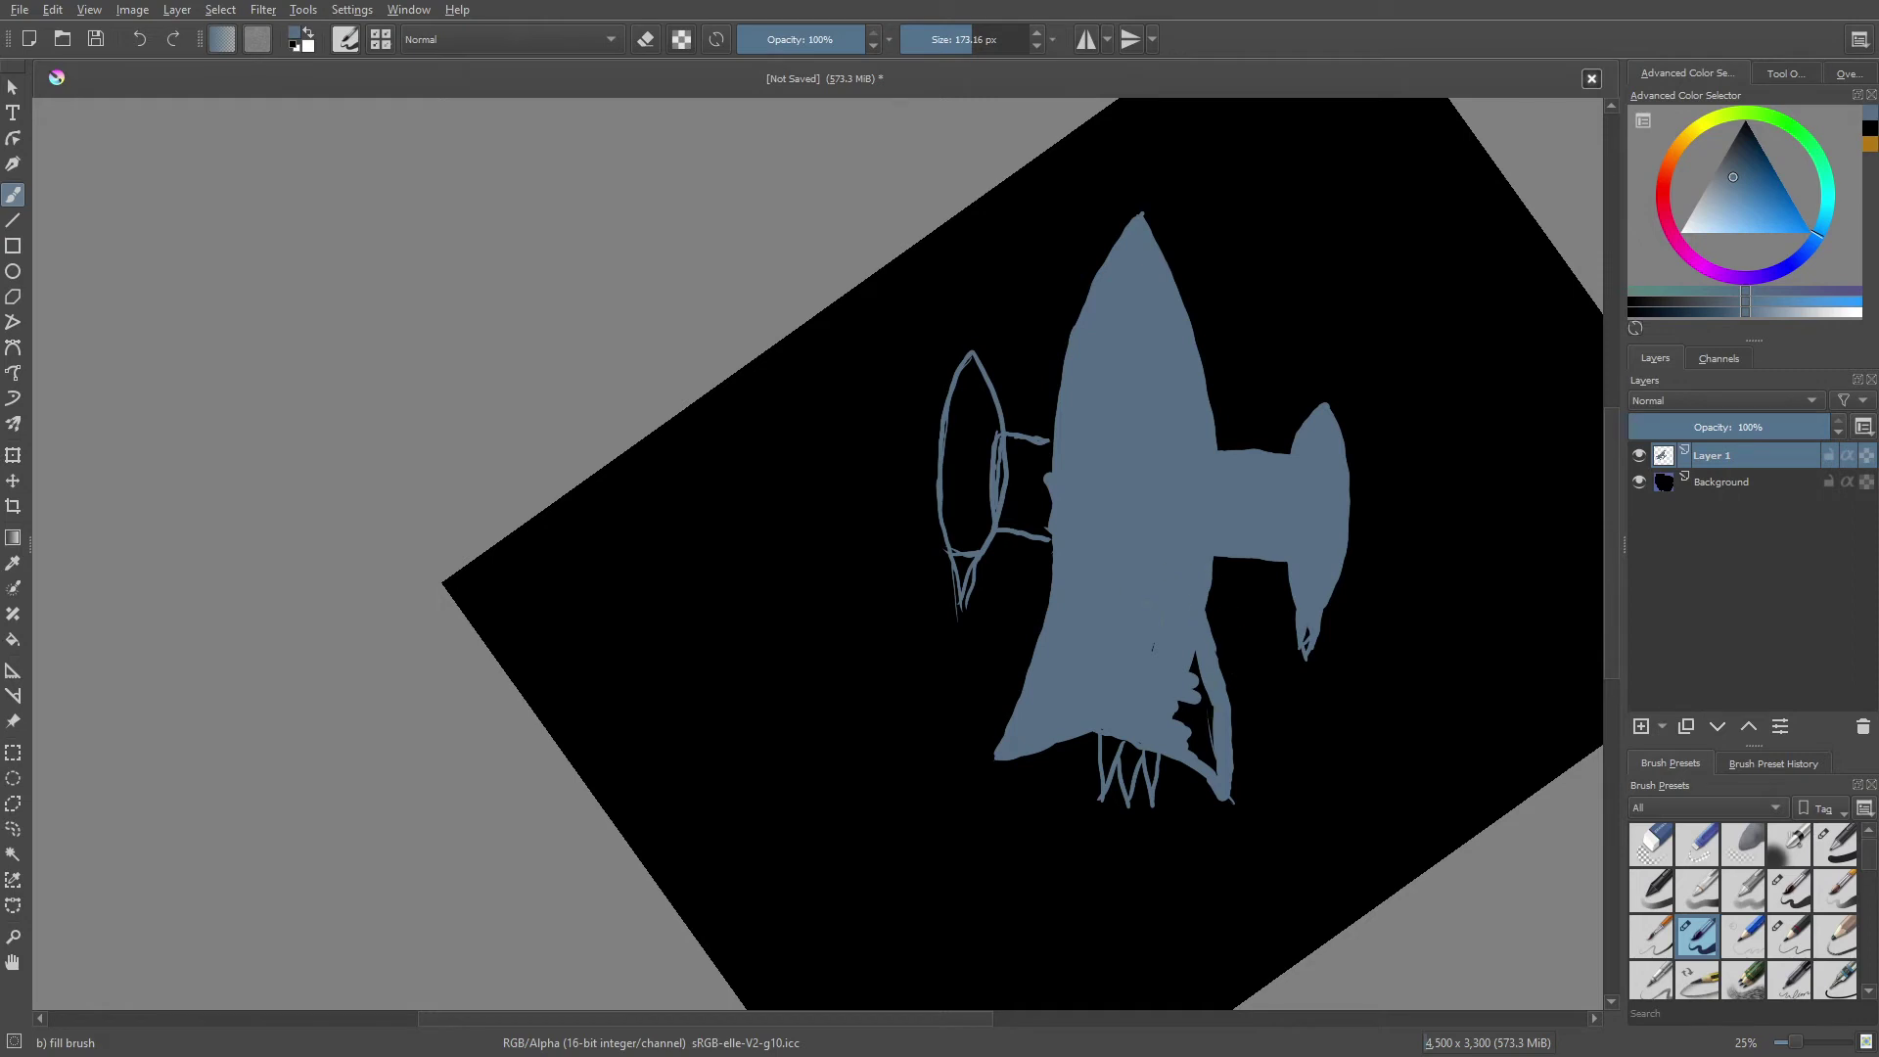
# - Fill the left pod, its connectors and the gaps among the rear spikes with blue-grey
pyautogui.moveTo(1187, 713)
pyautogui.mouseDown()
pyautogui.moveTo(1204, 756)
pyautogui.moveTo(1200, 673)
pyautogui.mouseUp()
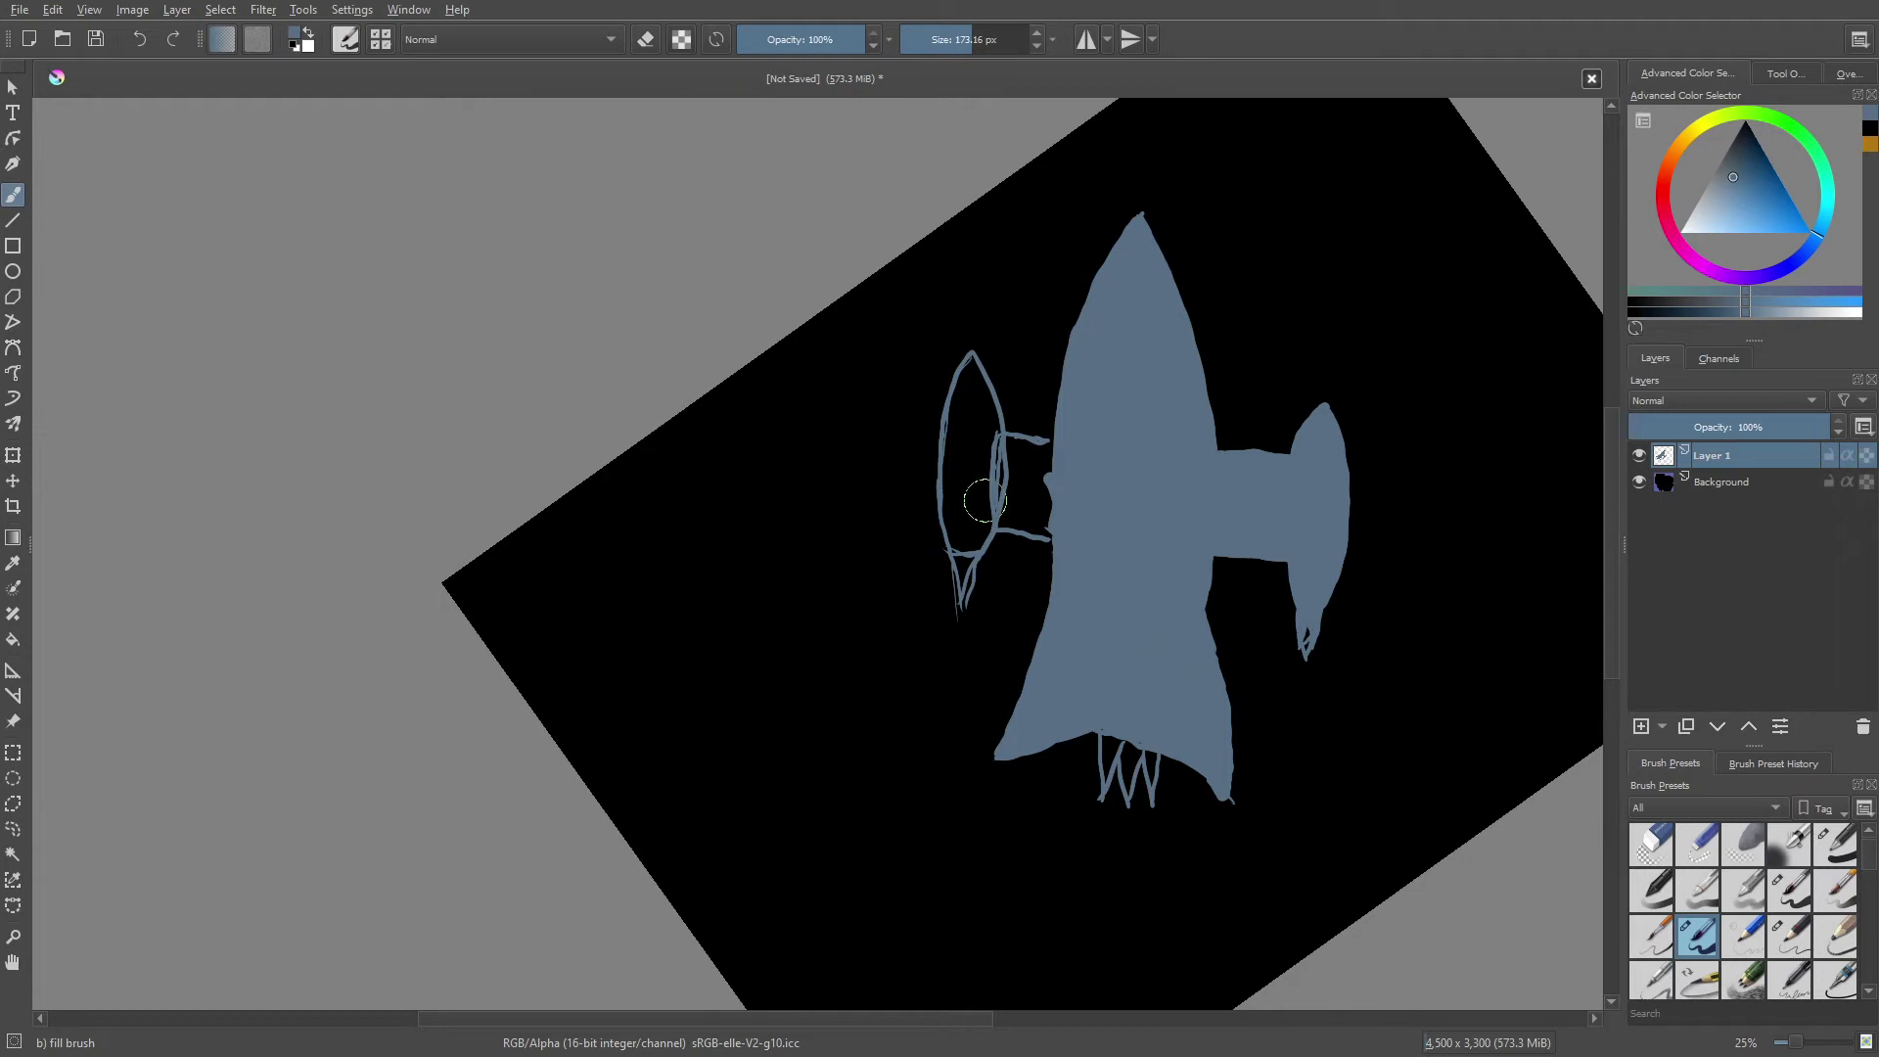
pyautogui.click(1006, 440)
pyautogui.moveTo(1006, 440); pyautogui.dragTo(1045, 449)
pyautogui.moveTo(979, 509); pyautogui.dragTo(1045, 527)
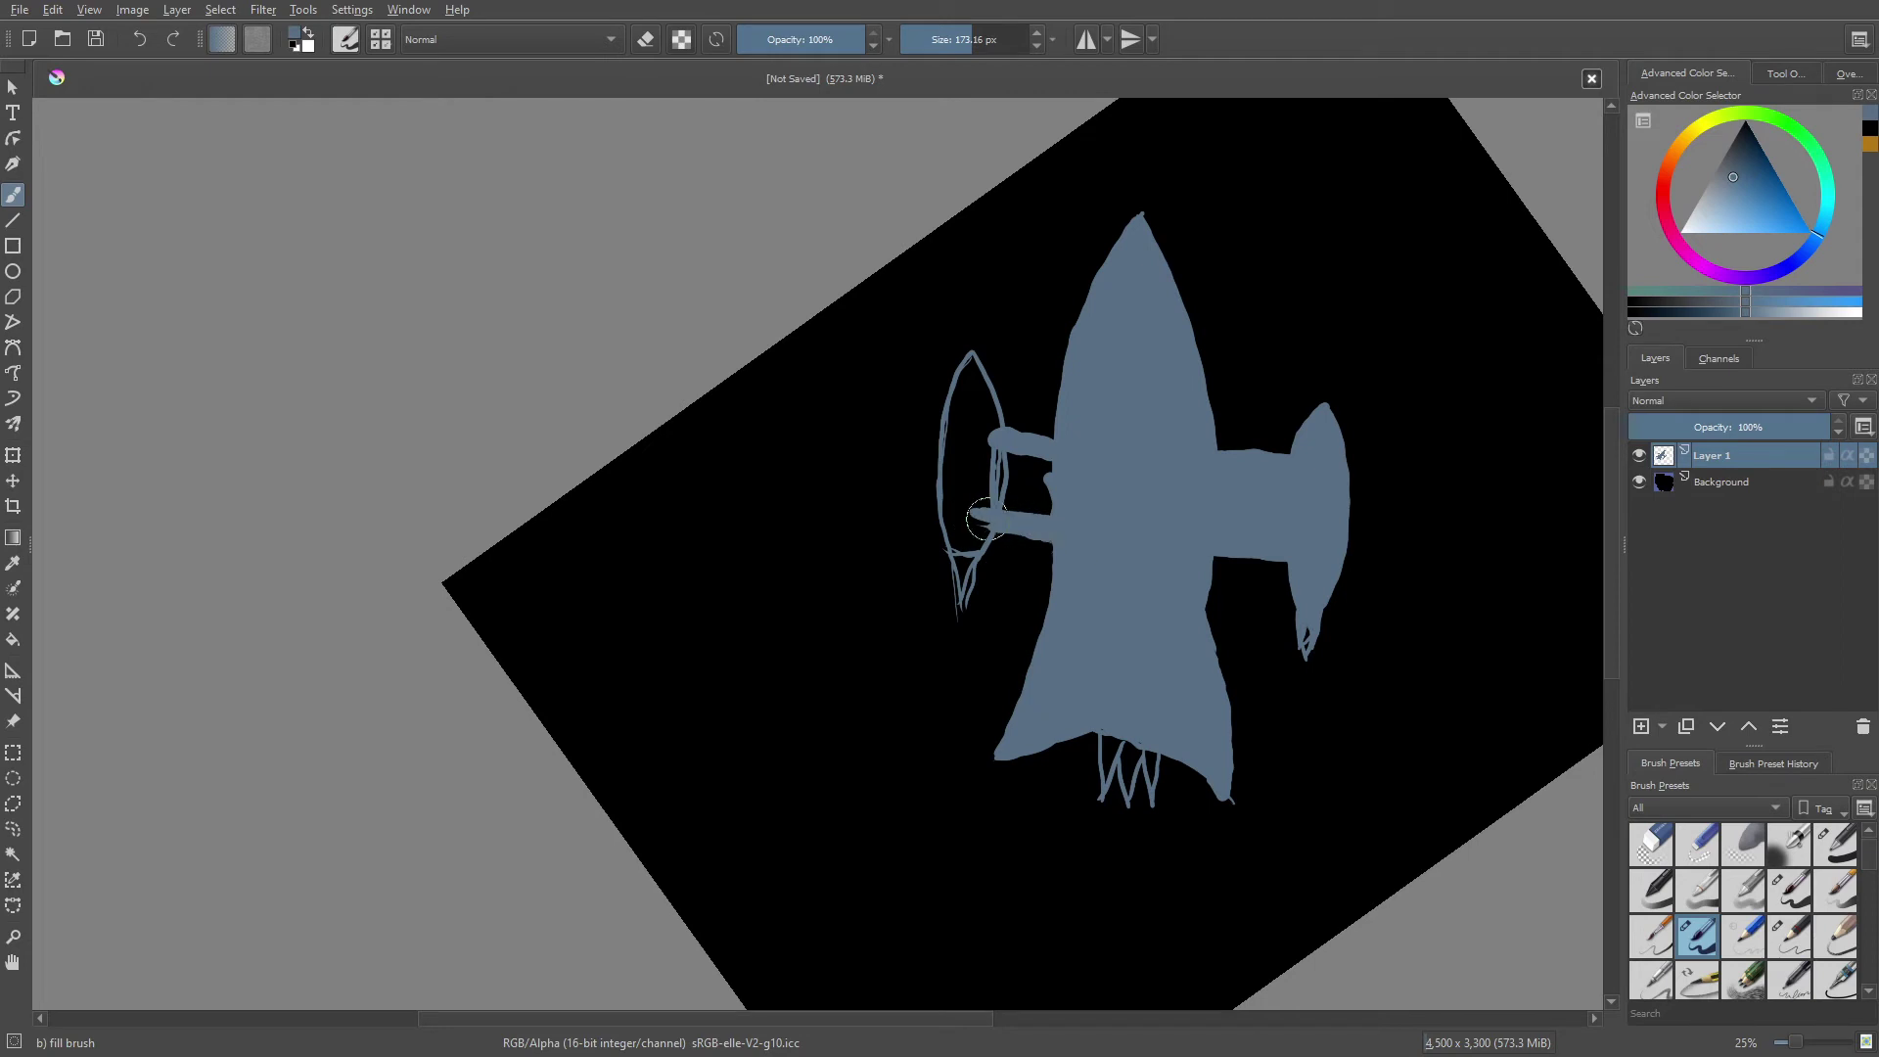
pyautogui.moveTo(978, 504); pyautogui.dragTo(1048, 464)
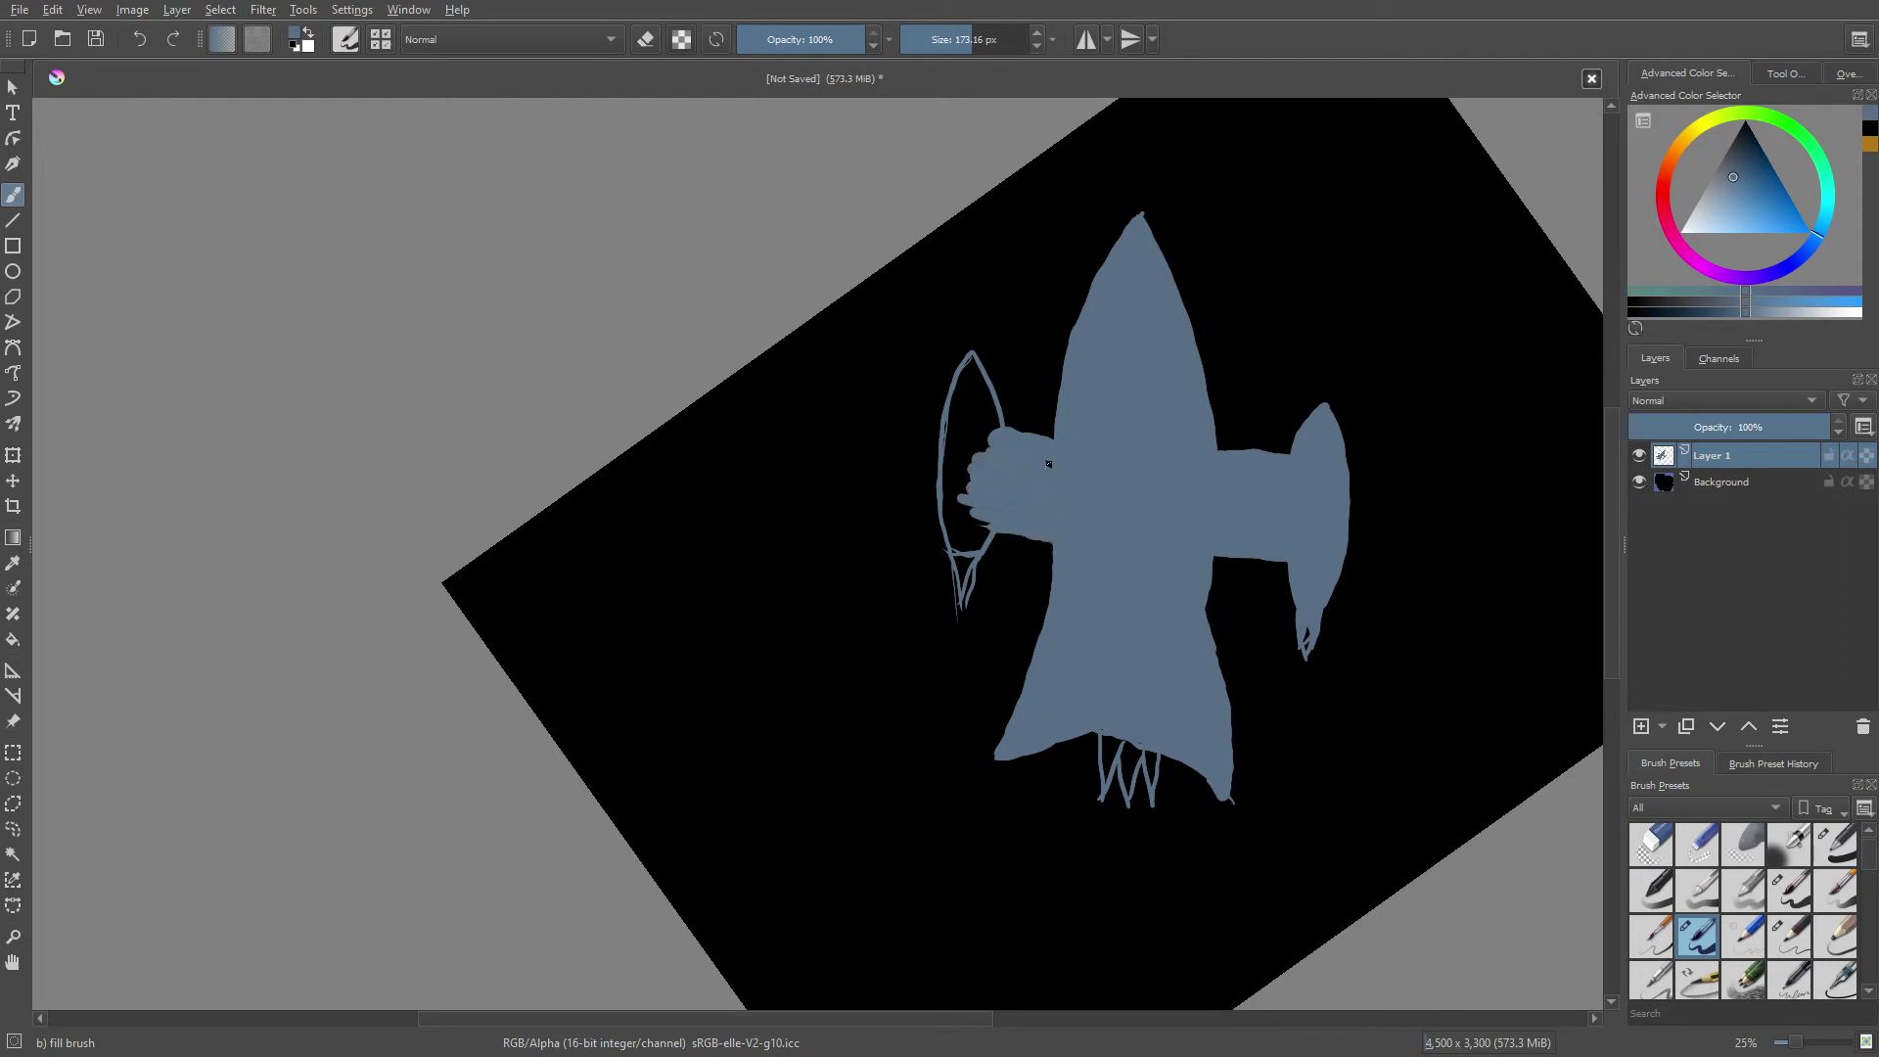
pyautogui.moveTo(974, 364)
pyautogui.mouseDown()
pyautogui.moveTo(985, 398)
pyautogui.moveTo(949, 462)
pyautogui.moveTo(957, 539)
pyautogui.moveTo(940, 558)
pyautogui.mouseUp()
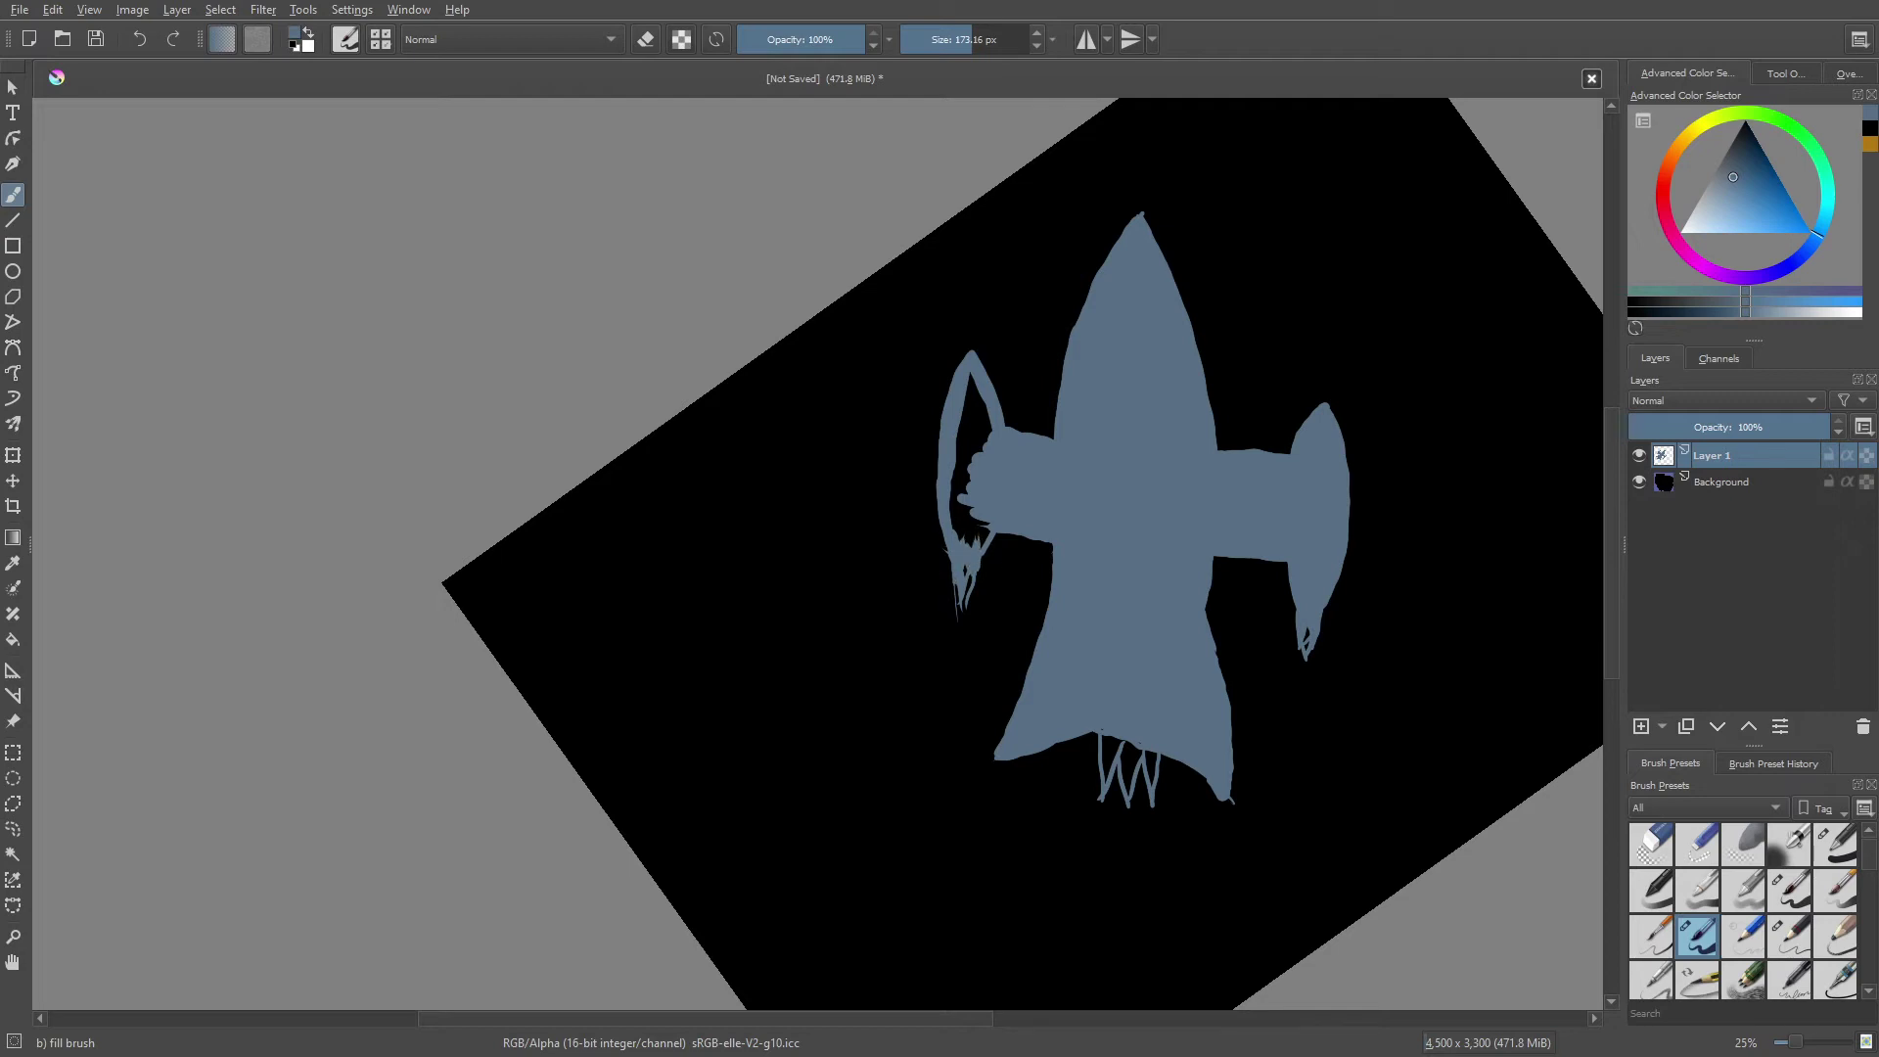
pyautogui.moveTo(969, 514)
pyautogui.mouseDown()
pyautogui.moveTo(974, 543)
pyautogui.moveTo(975, 386)
pyautogui.moveTo(987, 450)
pyautogui.mouseUp()
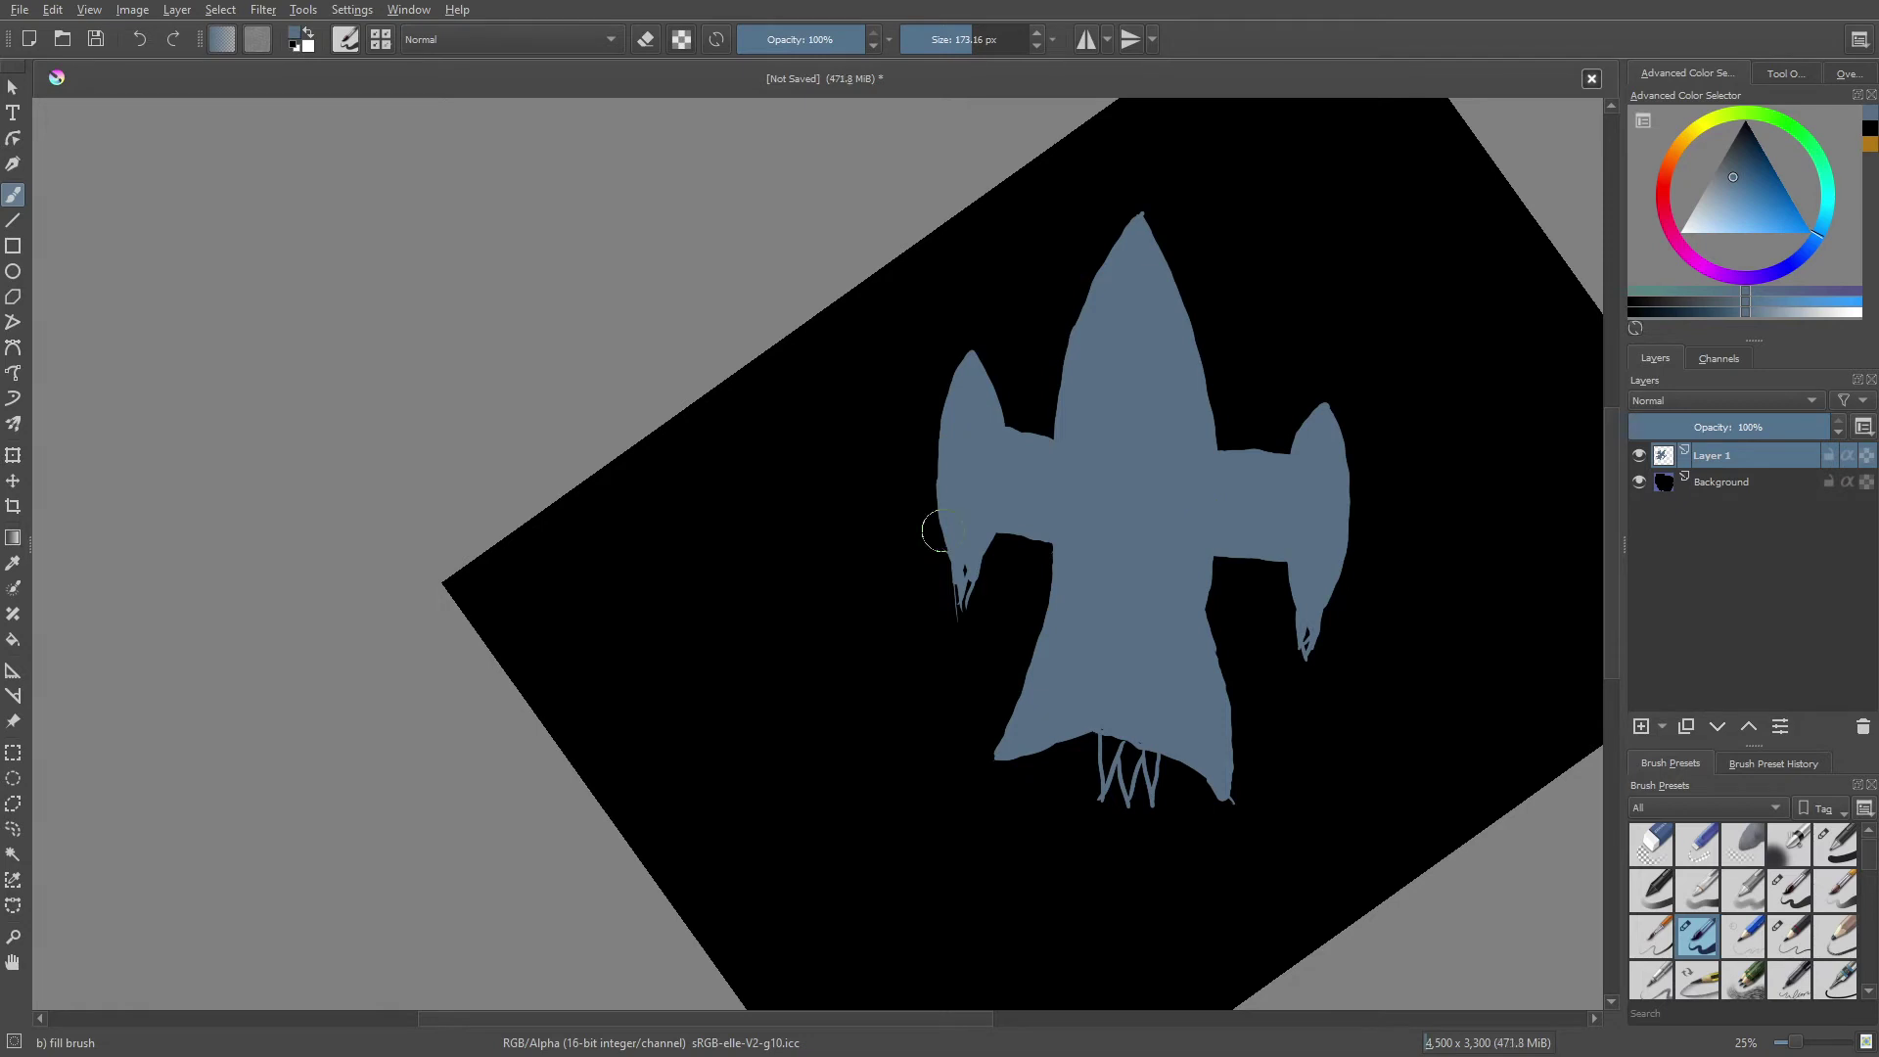
pyautogui.moveTo(1120, 736)
pyautogui.mouseDown()
pyautogui.moveTo(1104, 779)
pyautogui.moveTo(1114, 749)
pyautogui.moveTo(1133, 806)
pyautogui.moveTo(1136, 768)
pyautogui.moveTo(1153, 803)
pyautogui.mouseUp()
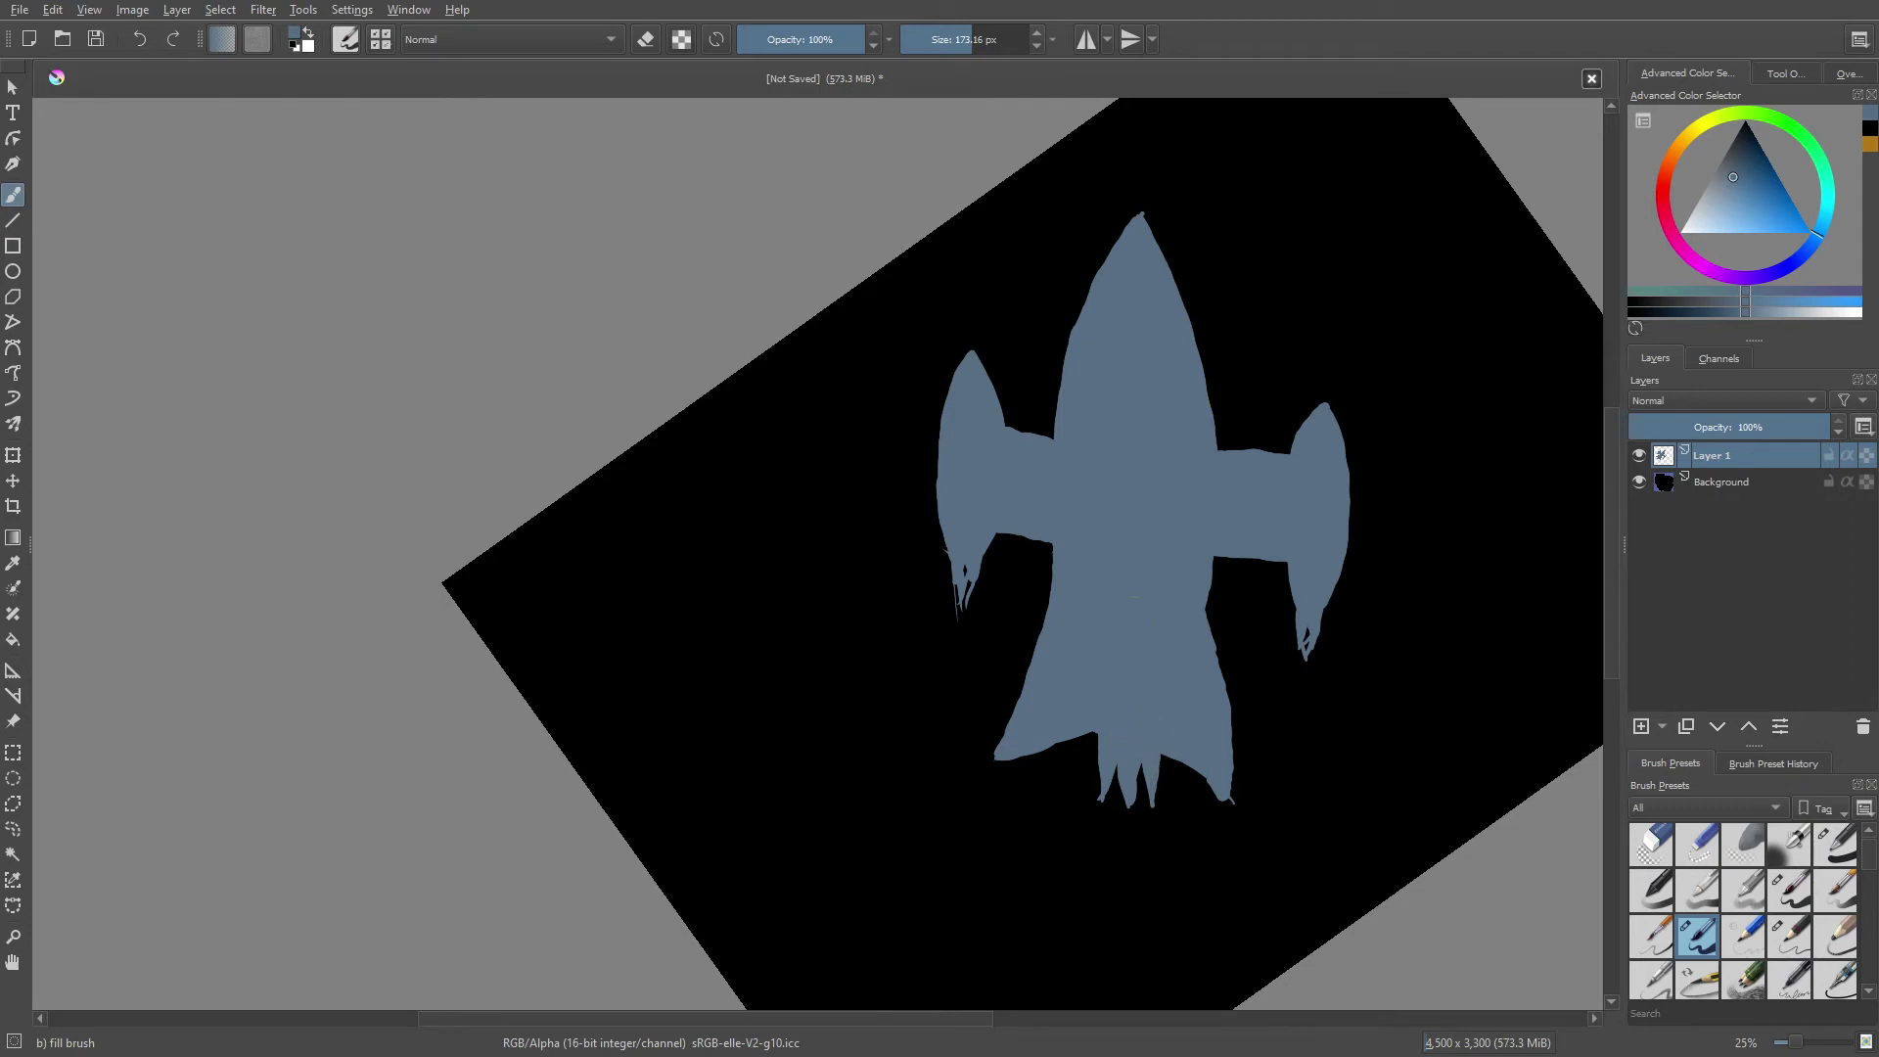
# - Select the Basic-5 Size brush and white, undoing a stray stroke at the ship's tip
pyautogui.rightClick(1069, 402)
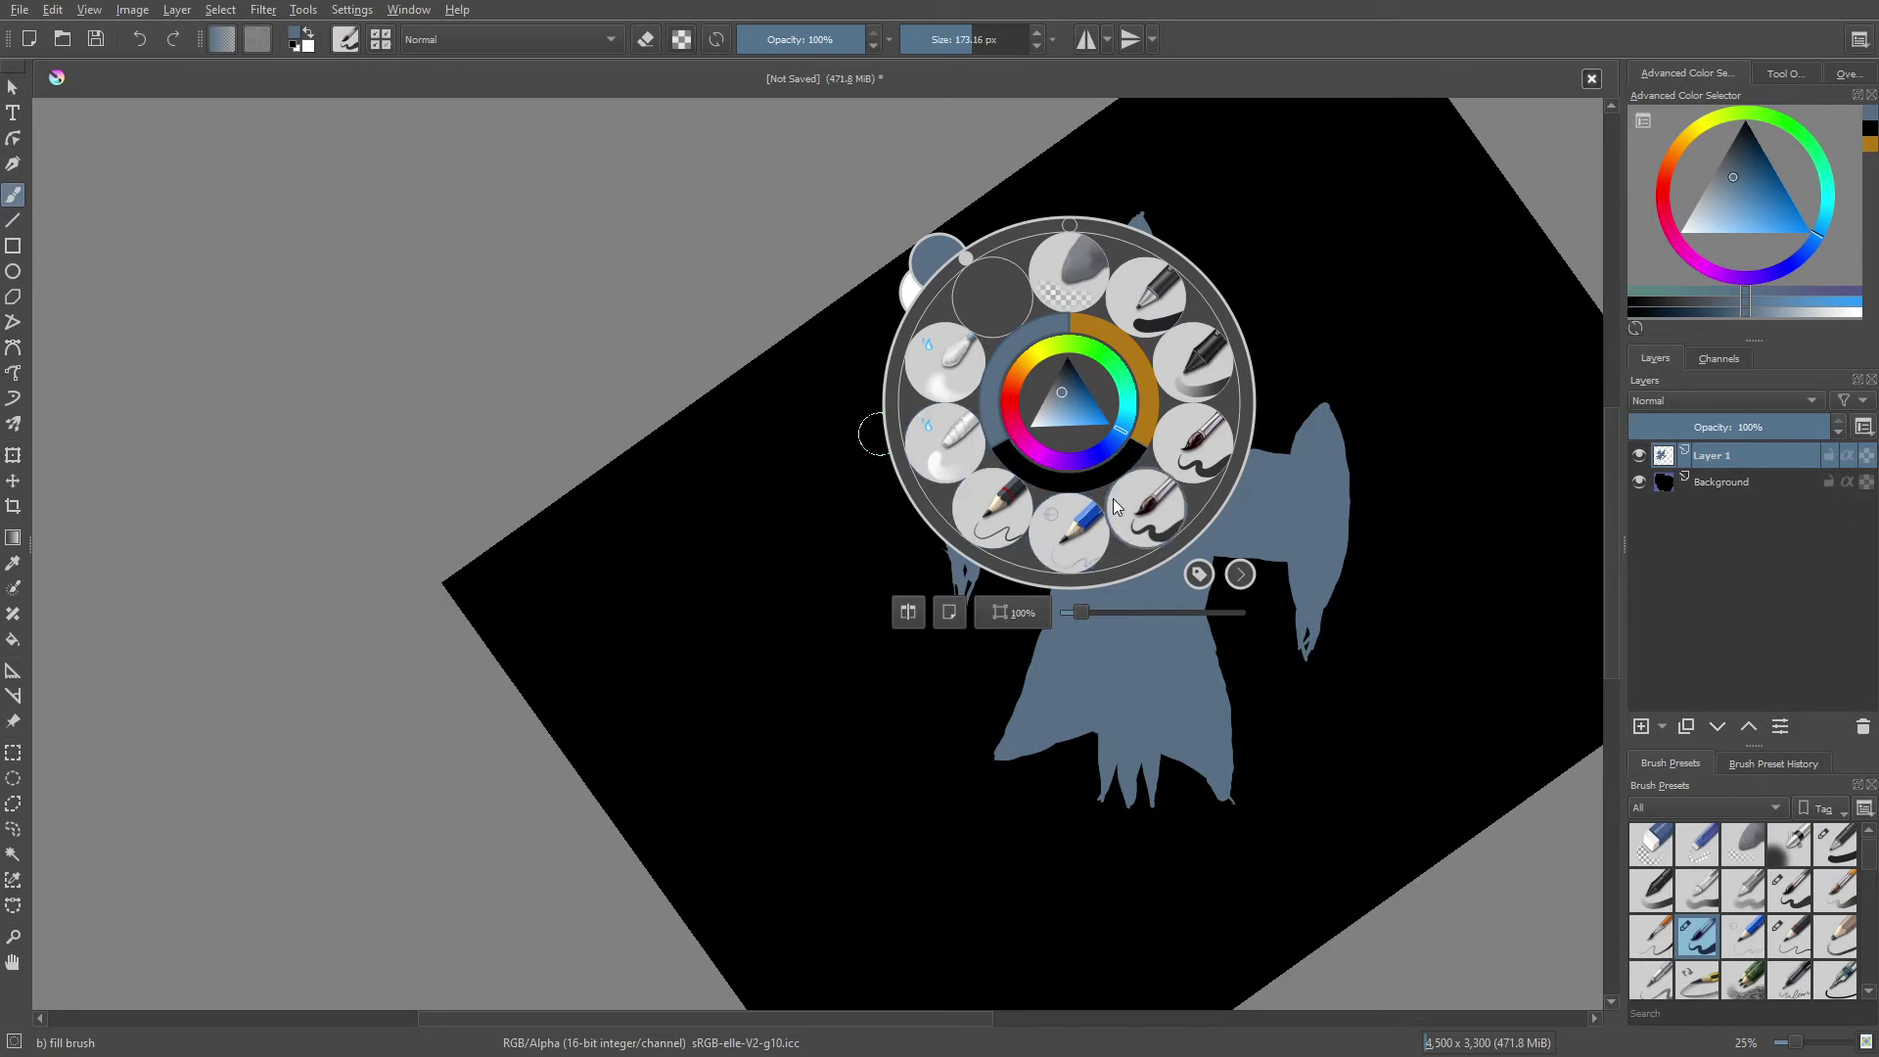
pyautogui.click(1184, 443)
pyautogui.rightClick(1074, 461)
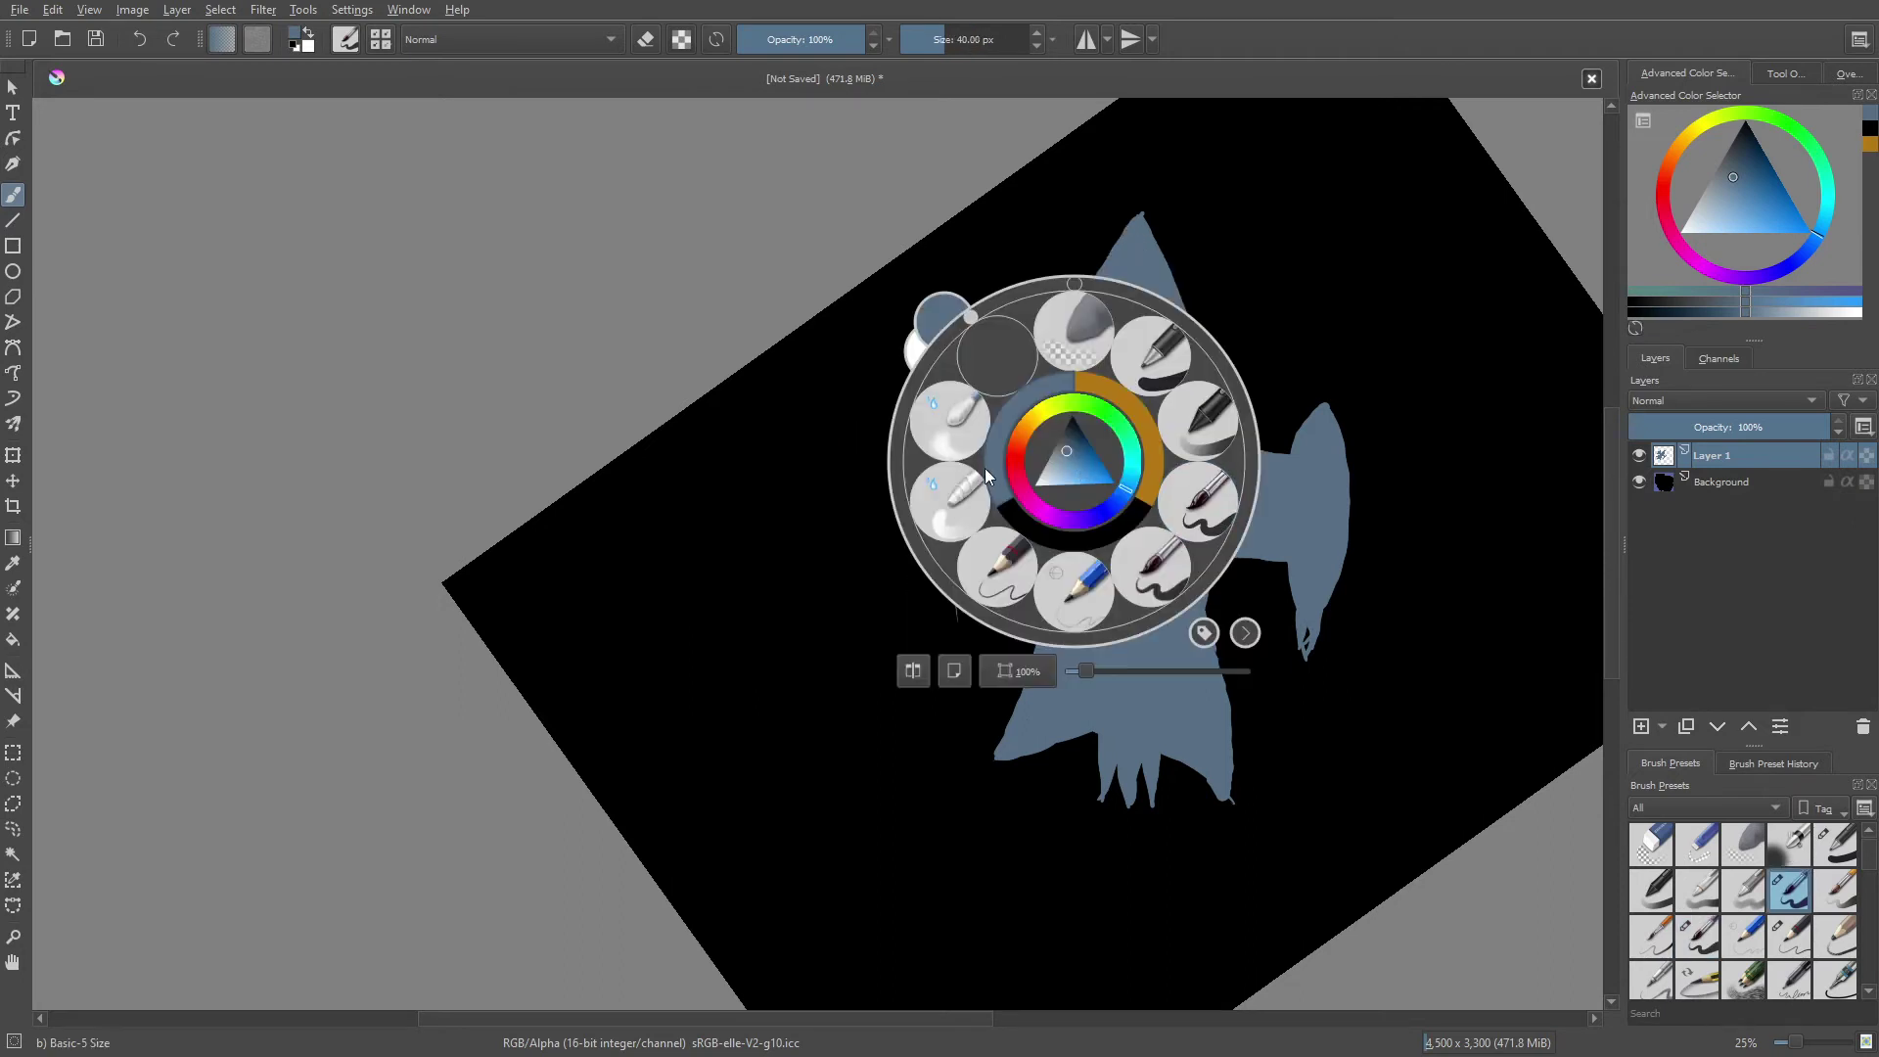
pyautogui.click(1066, 454)
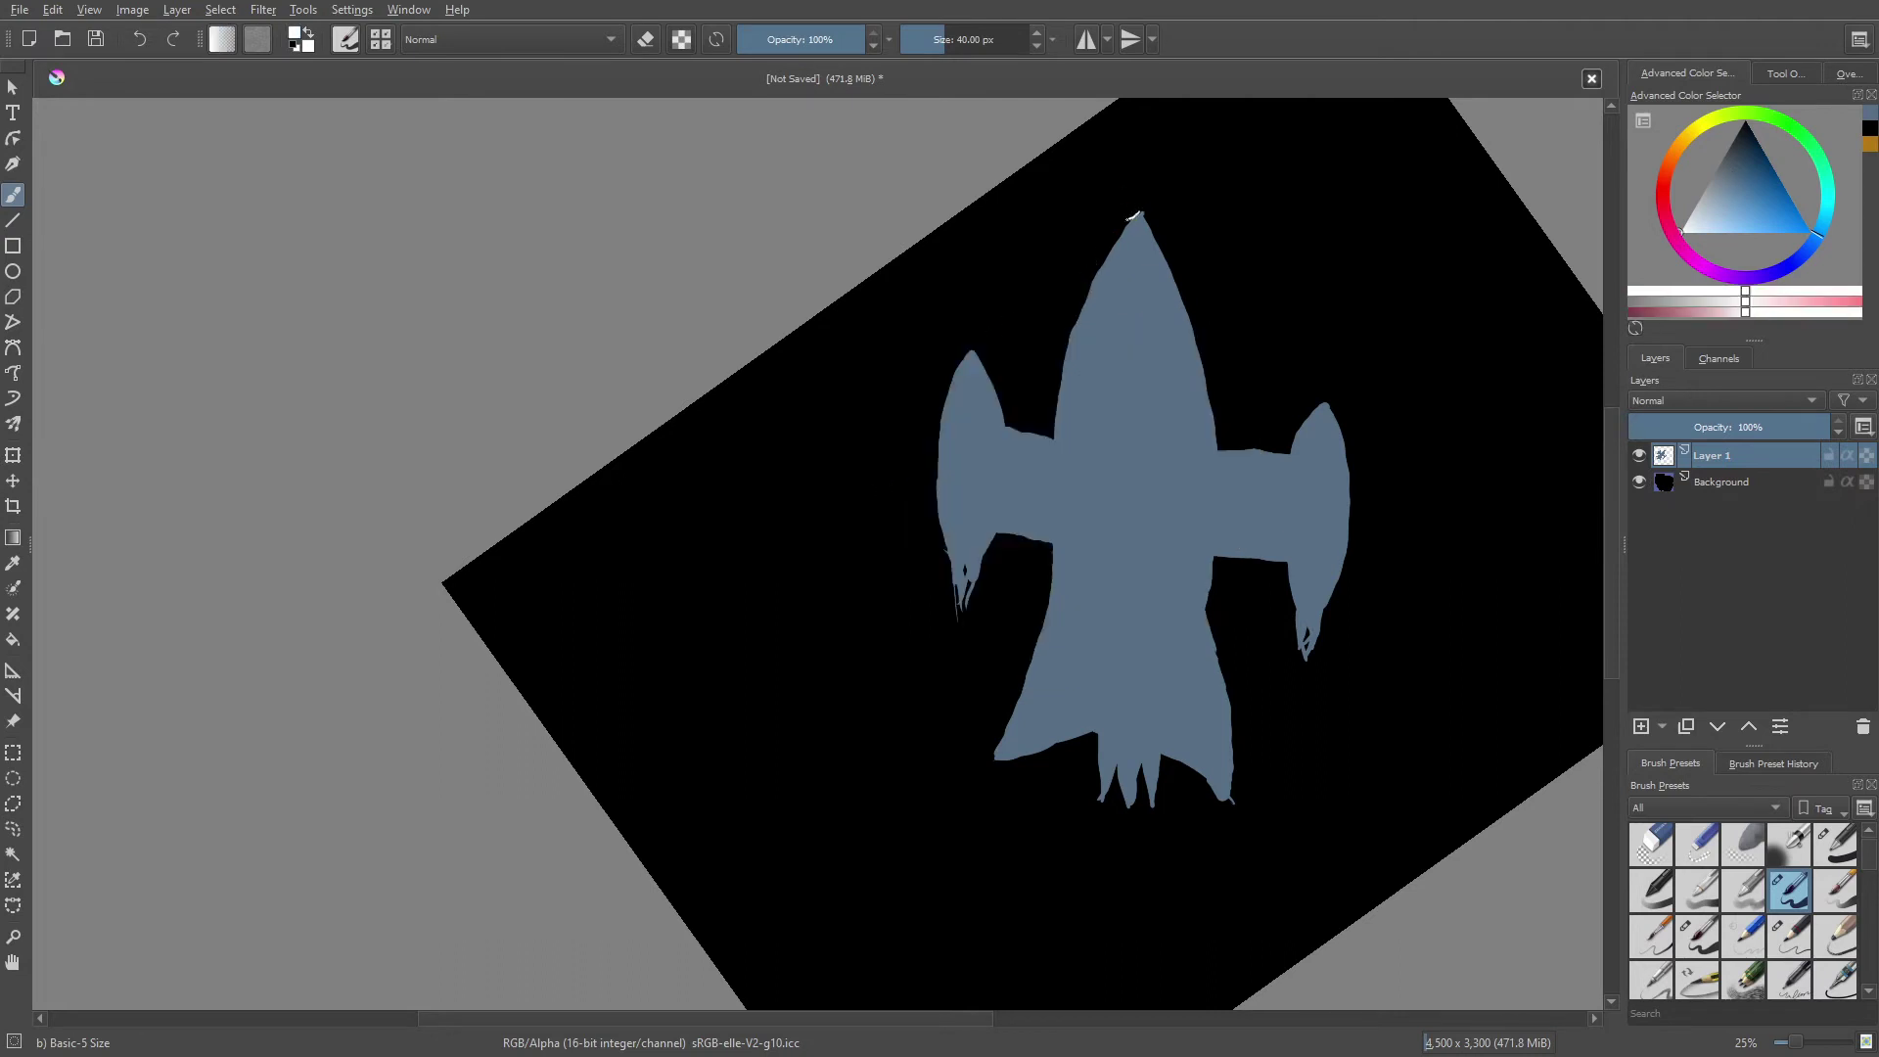
pyautogui.moveTo(1139, 212); pyautogui.dragTo(1119, 230)
pyautogui.hotkey('ctrl', 'z')
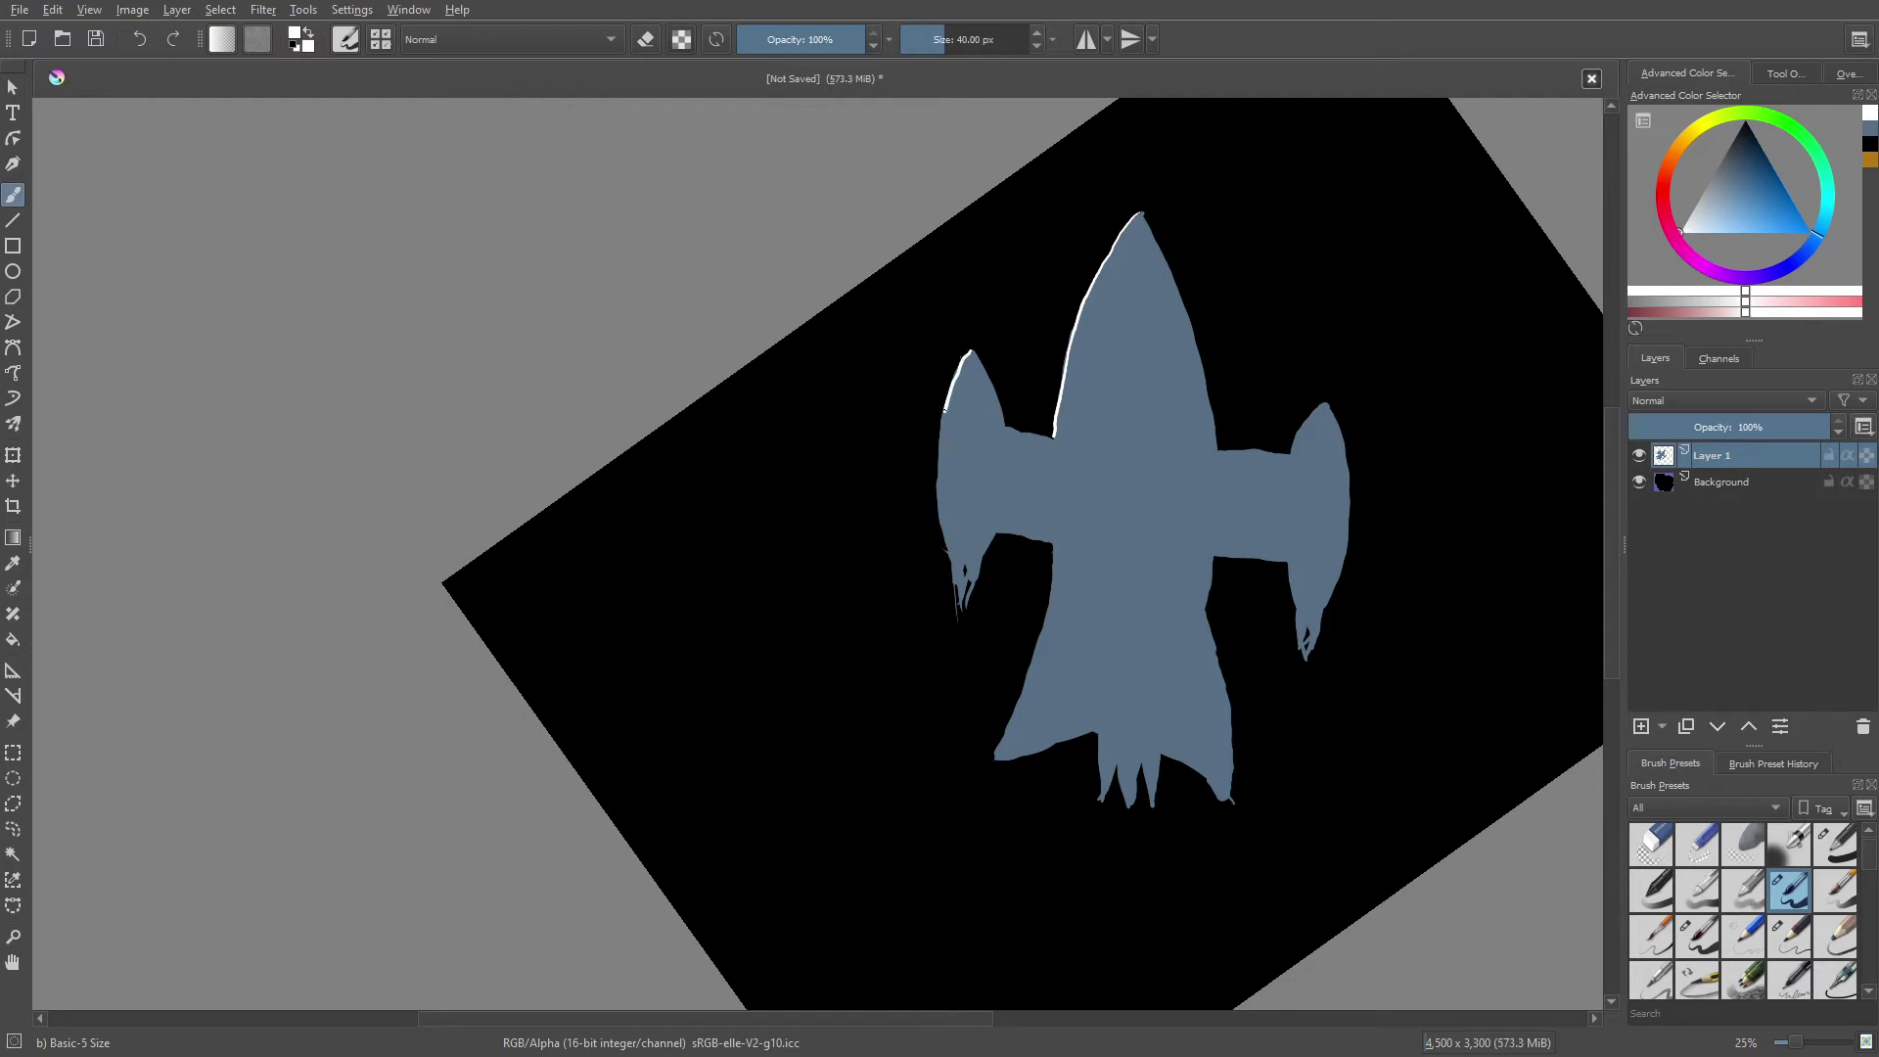
# - Paint white rims down the left wing, the body's left edge, the right wing top and under both wings
pyautogui.moveTo(945, 411); pyautogui.dragTo(938, 437)
pyautogui.moveTo(938, 515); pyautogui.dragTo(945, 544)
pyautogui.moveTo(1054, 564); pyautogui.dragTo(1002, 734)
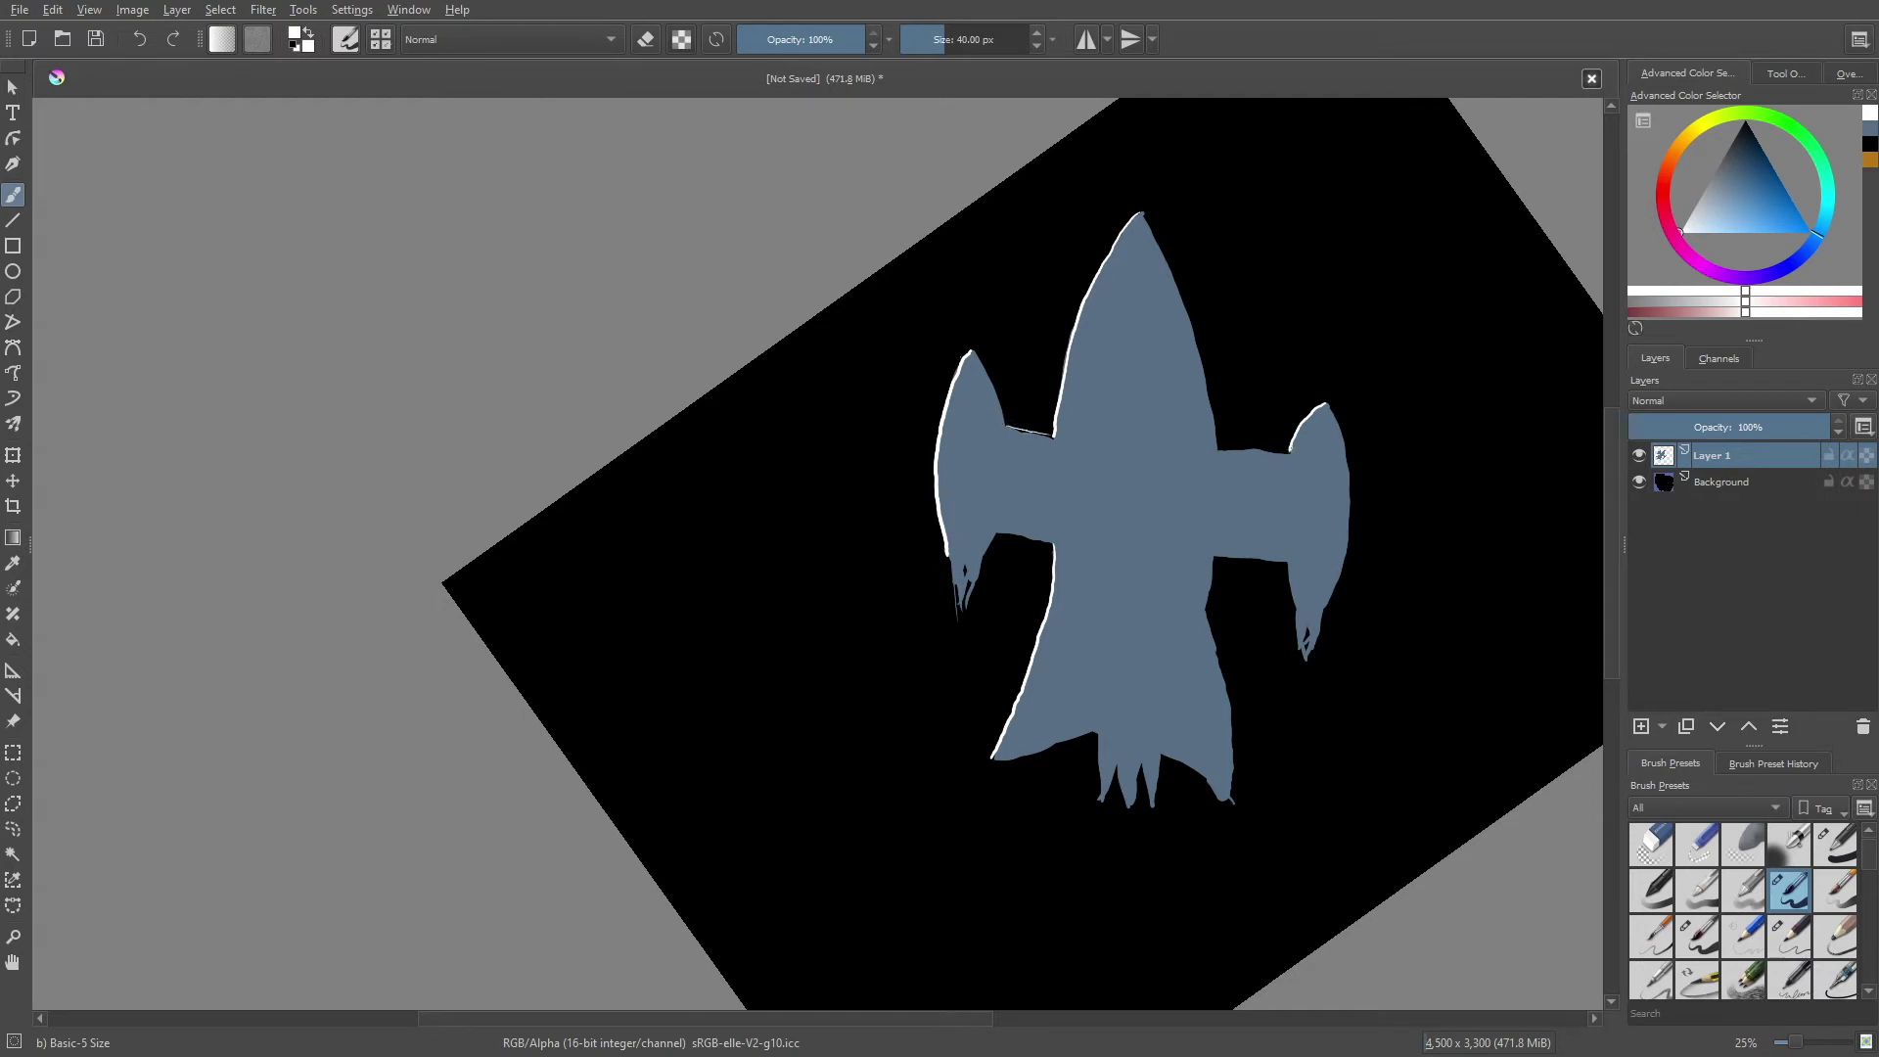
pyautogui.moveTo(1254, 451); pyautogui.dragTo(1283, 452)
pyautogui.moveTo(999, 535); pyautogui.dragTo(1048, 542)
pyautogui.moveTo(1222, 558); pyautogui.dragTo(1264, 562)
# - Add a new layer, then pick a light yellow colour and the fill brush
pyautogui.rightClick(1129, 684)
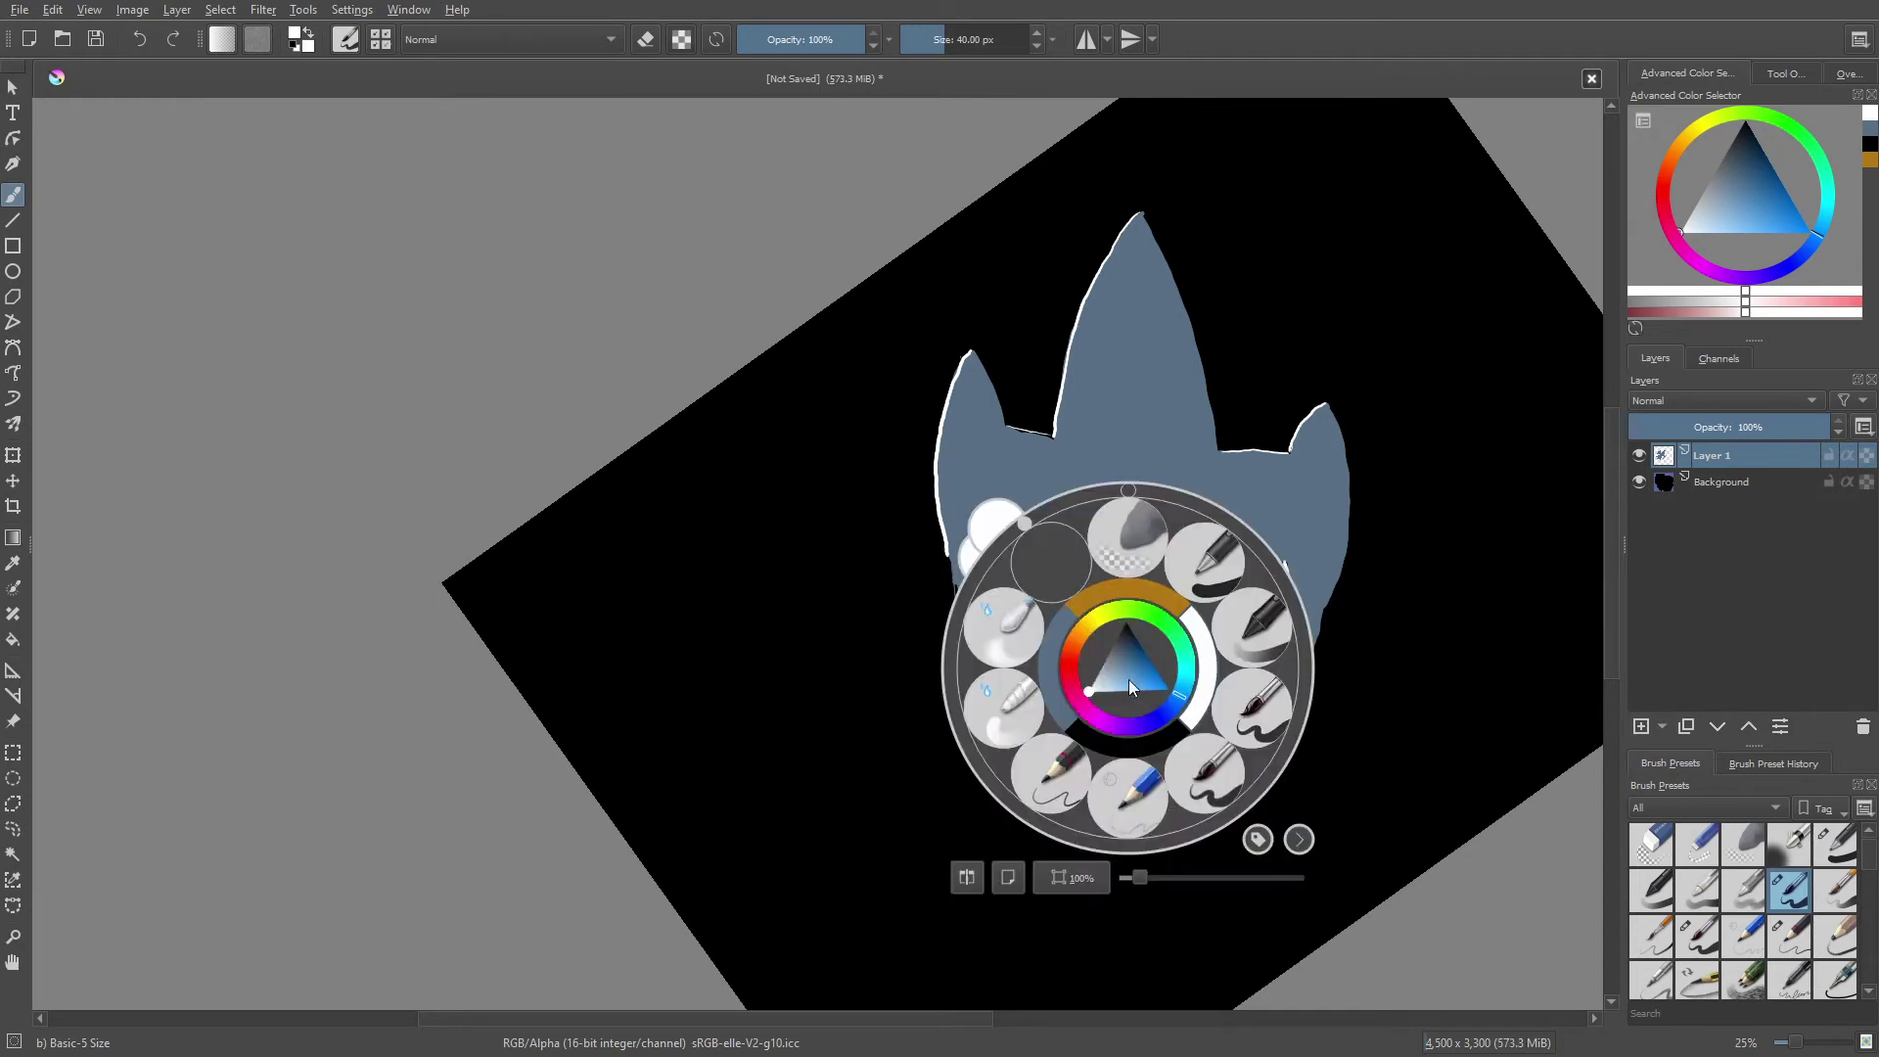
pyautogui.click(1642, 728)
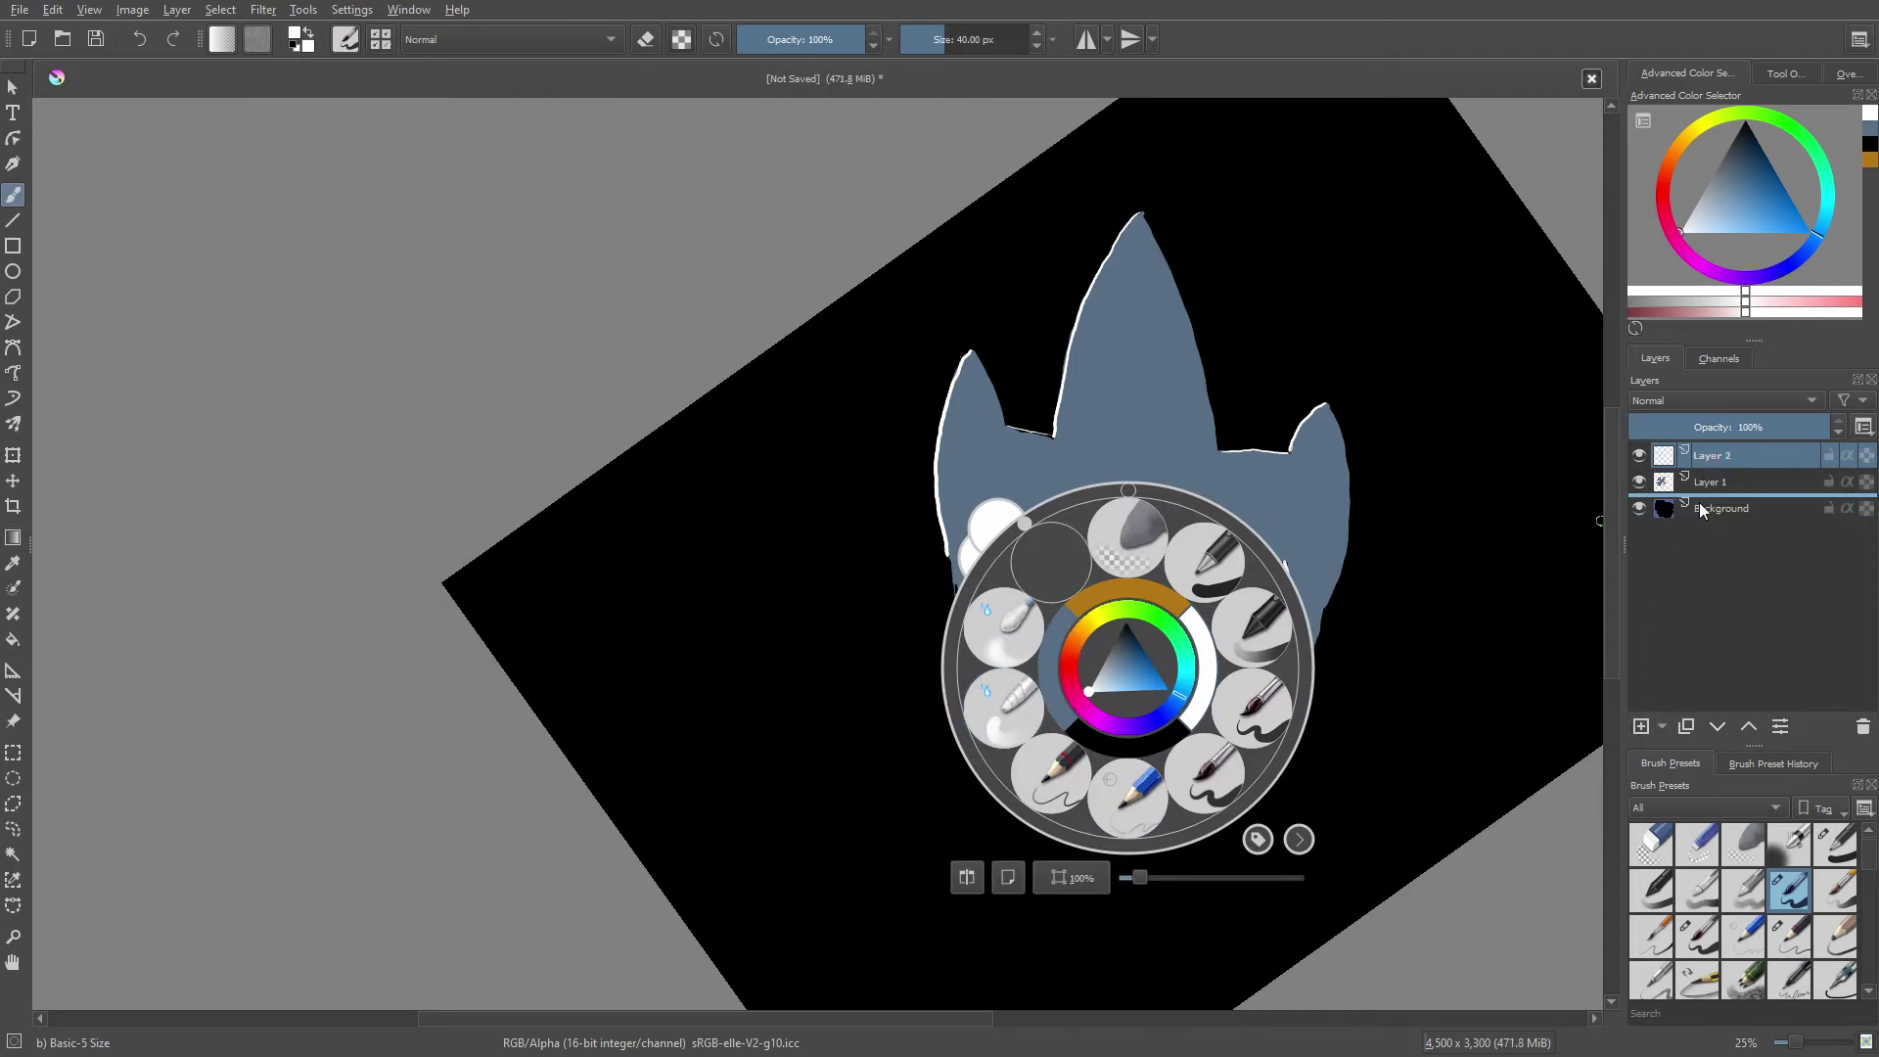
pyautogui.rightClick(1254, 678)
pyautogui.rightClick(1072, 548)
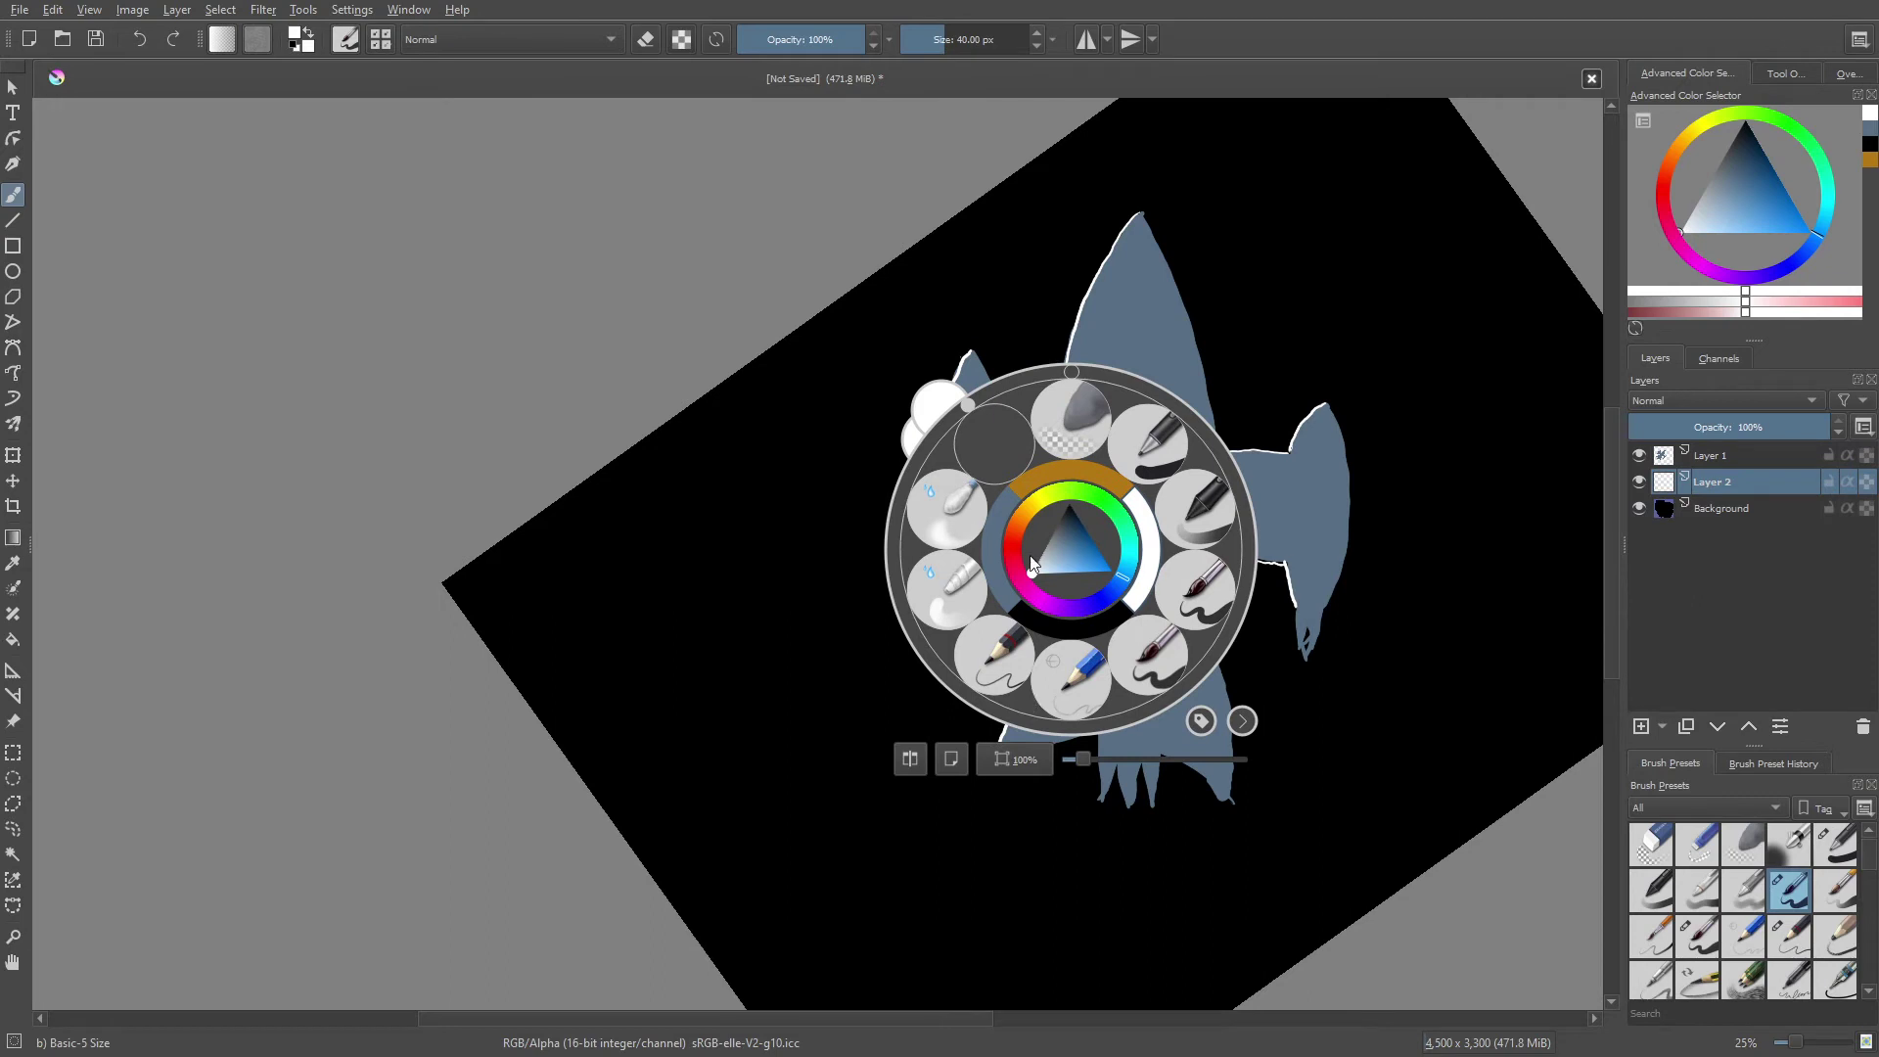
pyautogui.moveTo(1024, 513); pyautogui.dragTo(1016, 497)
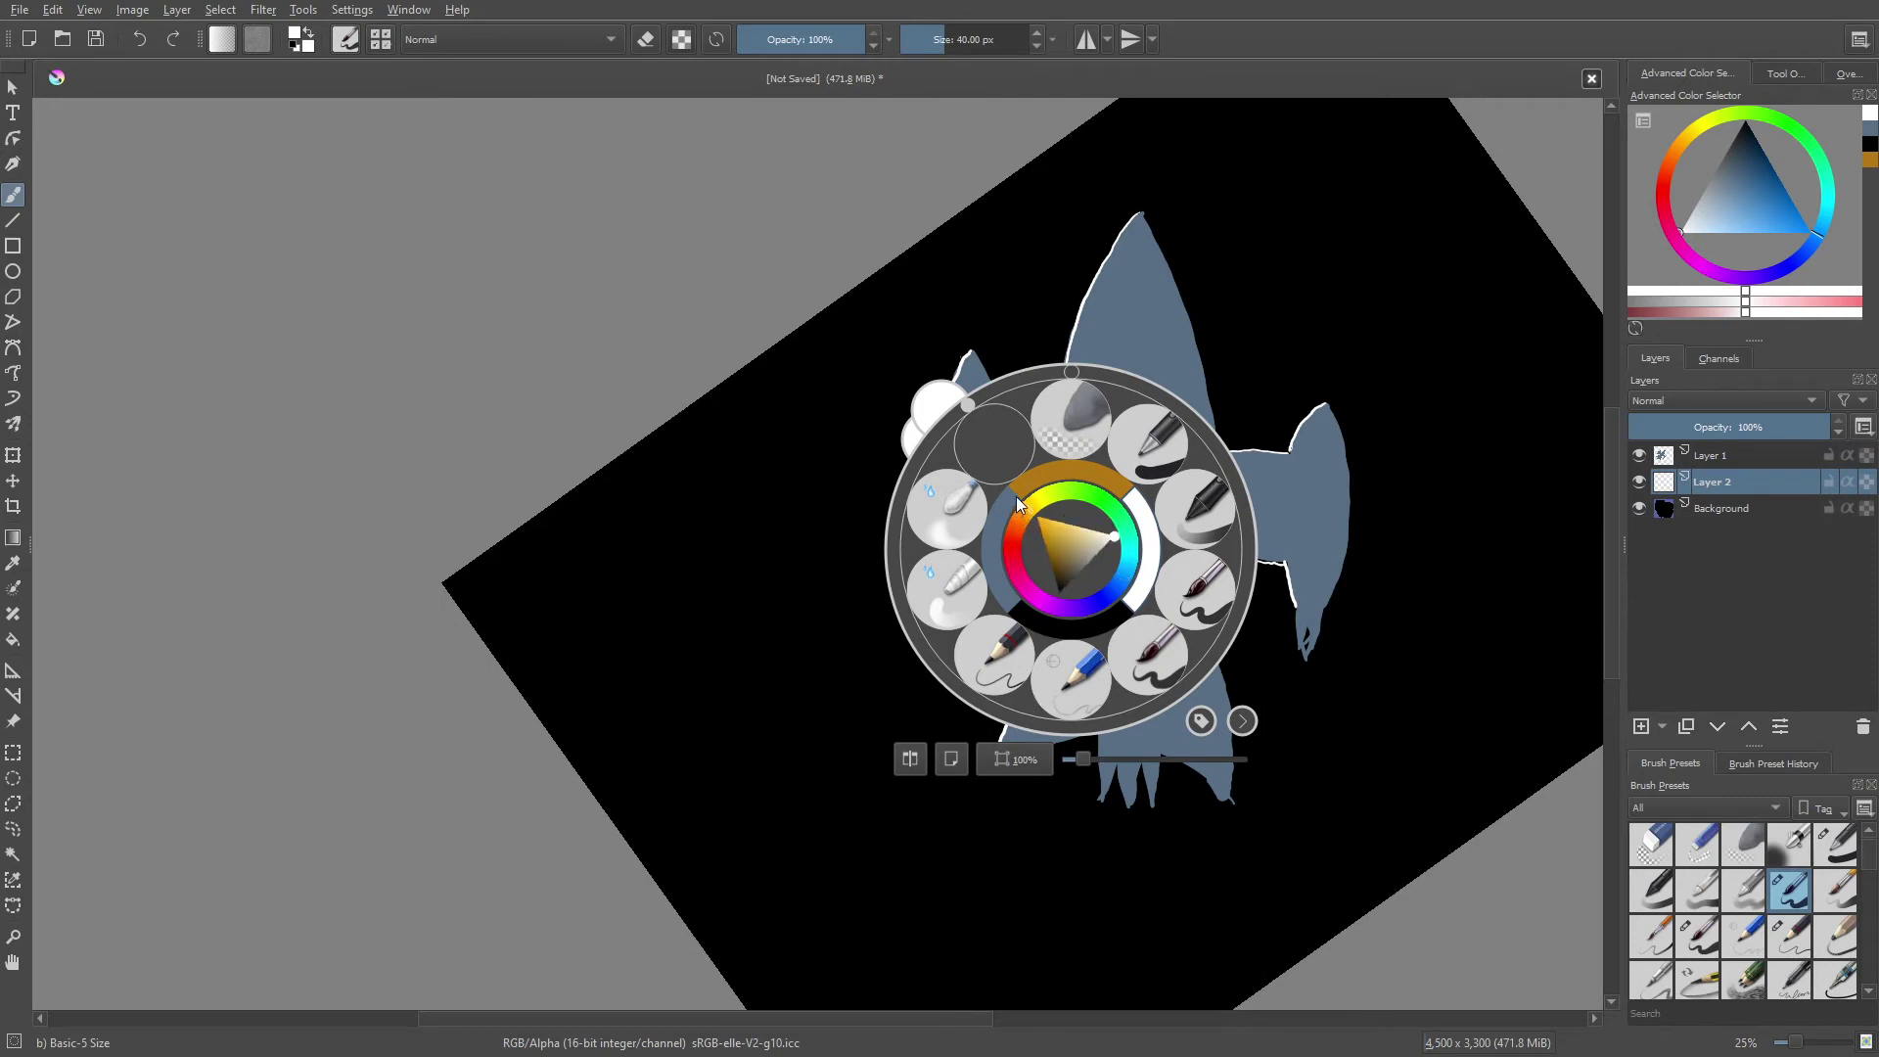
pyautogui.click(1062, 529)
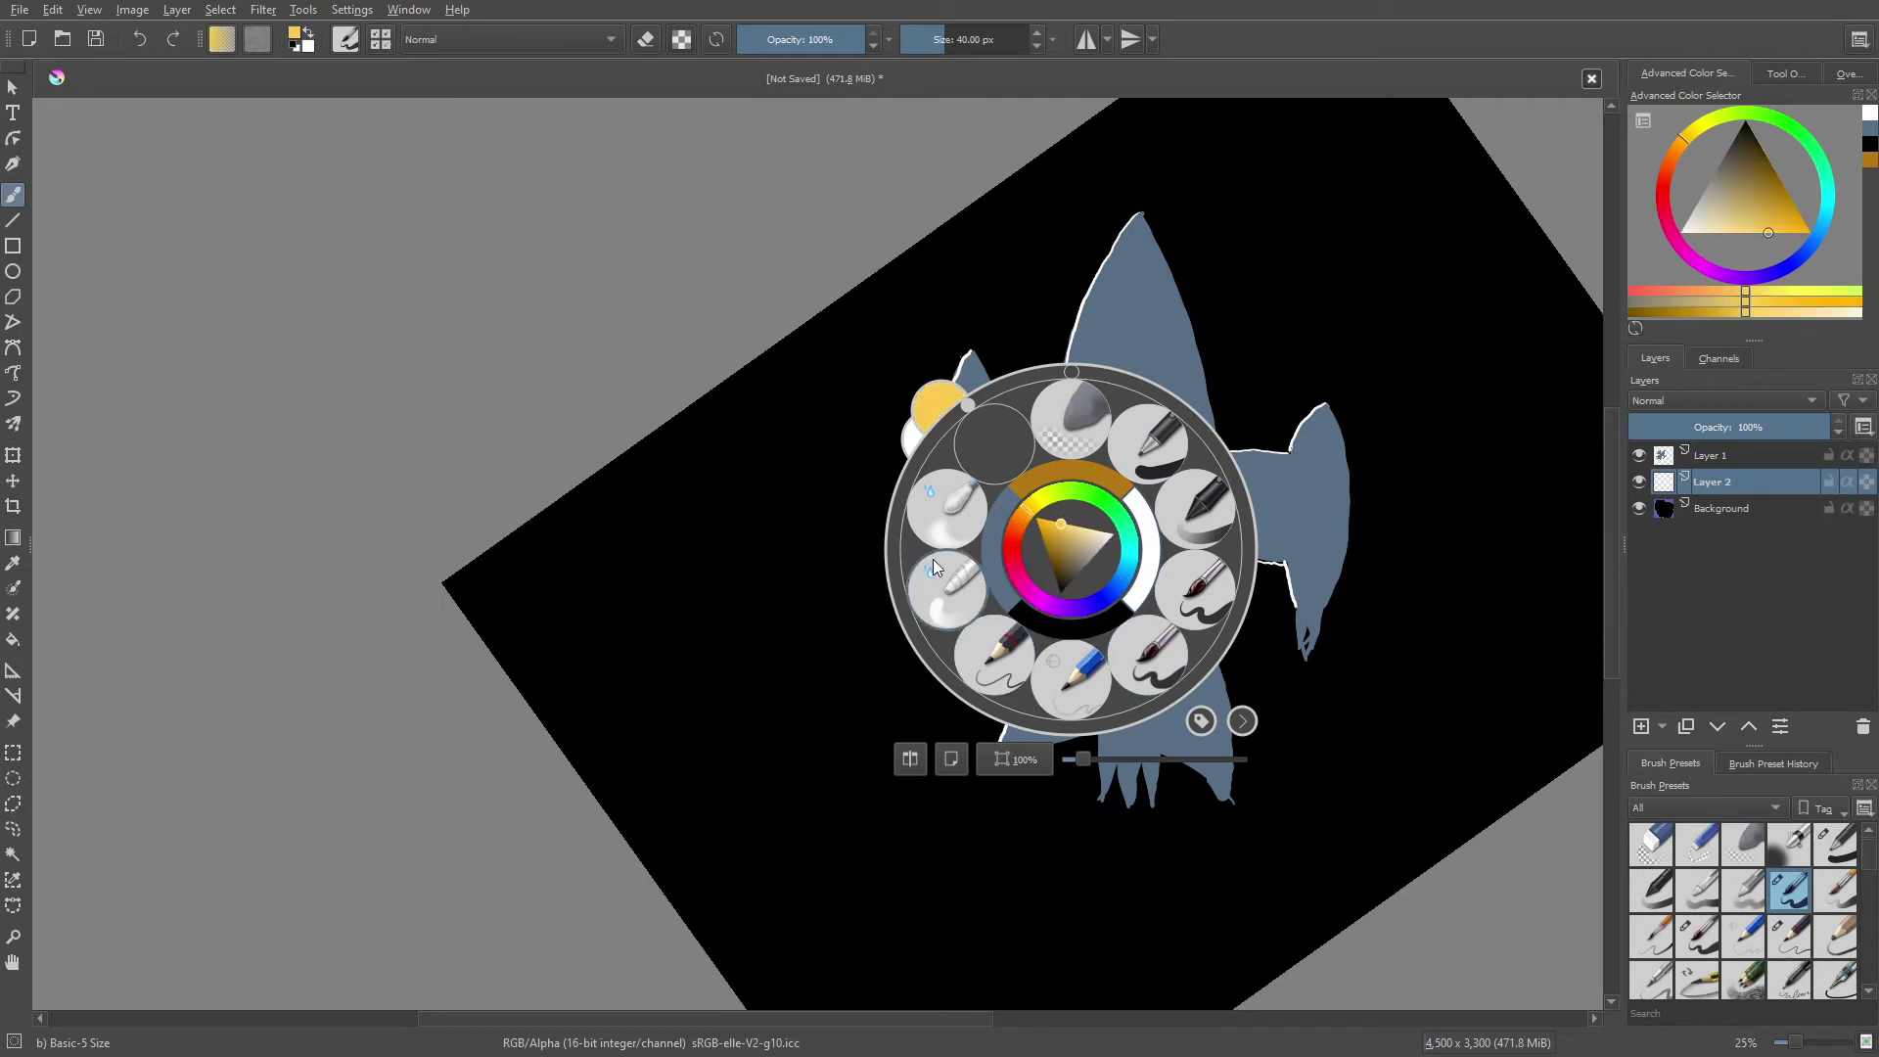
pyautogui.click(1129, 650)
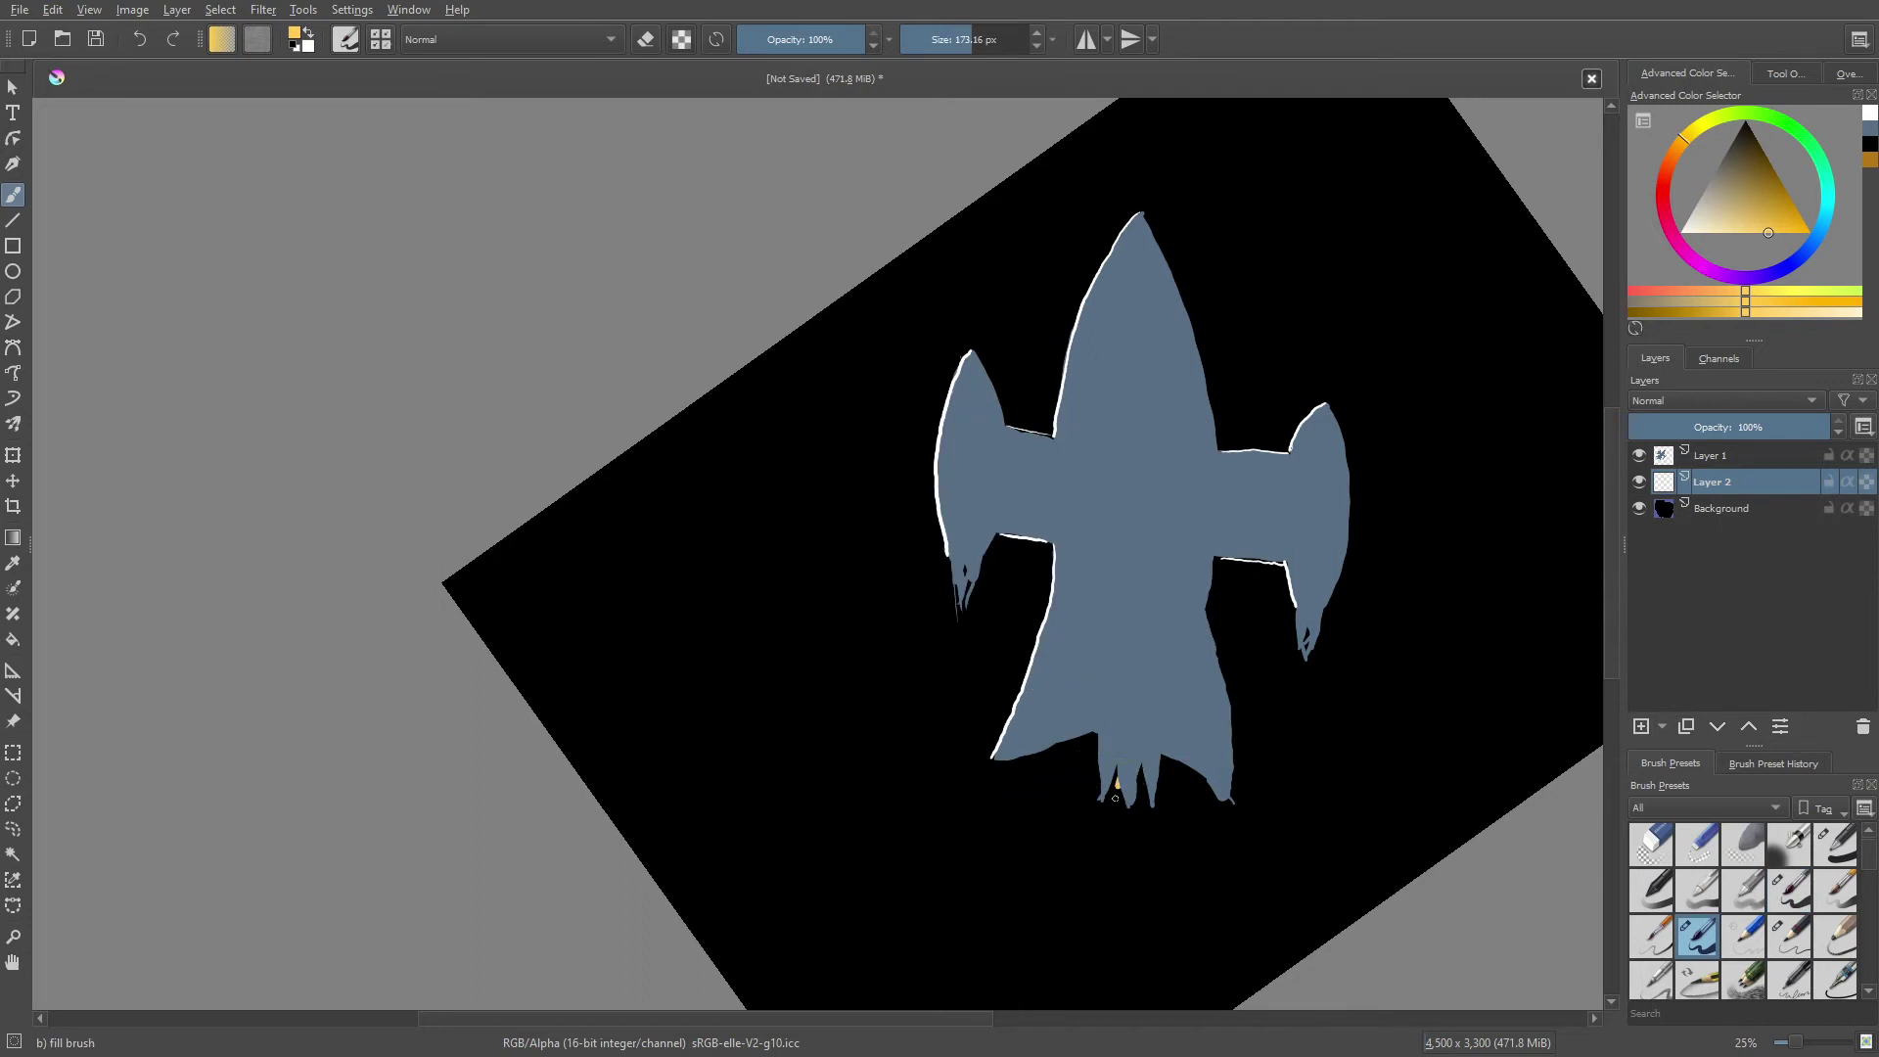
# - Paint thick yellow flame prongs below the ship's tail
pyautogui.moveTo(1119, 780)
pyautogui.mouseDown()
pyautogui.moveTo(1089, 879)
pyautogui.moveTo(1114, 890)
pyautogui.mouseUp()
pyautogui.moveTo(1138, 773)
pyautogui.mouseDown()
pyautogui.moveTo(1127, 853)
pyautogui.moveTo(1144, 851)
pyautogui.moveTo(1100, 864)
pyautogui.moveTo(1121, 837)
pyautogui.moveTo(1127, 876)
pyautogui.mouseUp()
pyautogui.moveTo(1133, 811); pyautogui.dragTo(1121, 885)
pyautogui.moveTo(1098, 783)
pyautogui.mouseDown()
pyautogui.moveTo(1116, 886)
pyautogui.moveTo(1127, 825)
pyautogui.moveTo(1115, 876)
pyautogui.mouseUp()
pyautogui.moveTo(1140, 807); pyautogui.dragTo(1135, 895)
# - Pick a light lavender-blue colour and try a stroke at the flame's top
pyautogui.rightClick(1083, 753)
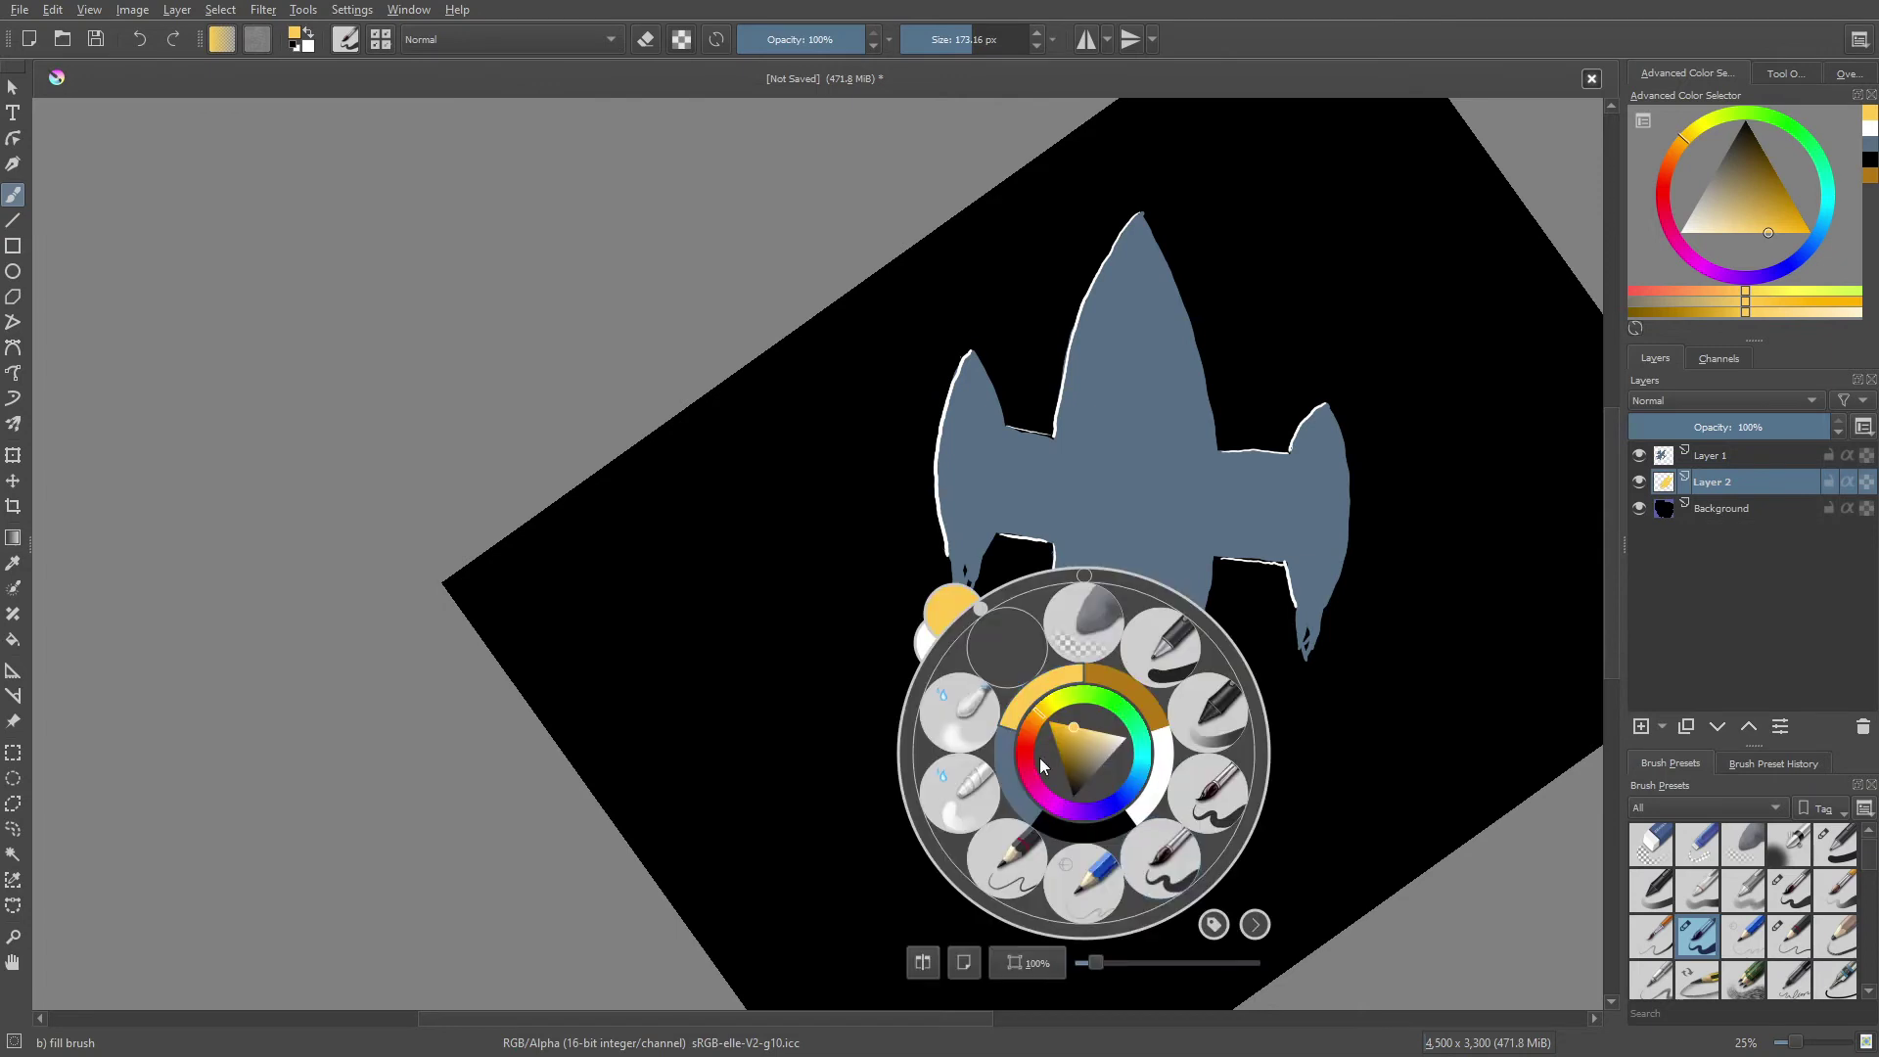
pyautogui.moveTo(1036, 713); pyautogui.dragTo(1126, 798)
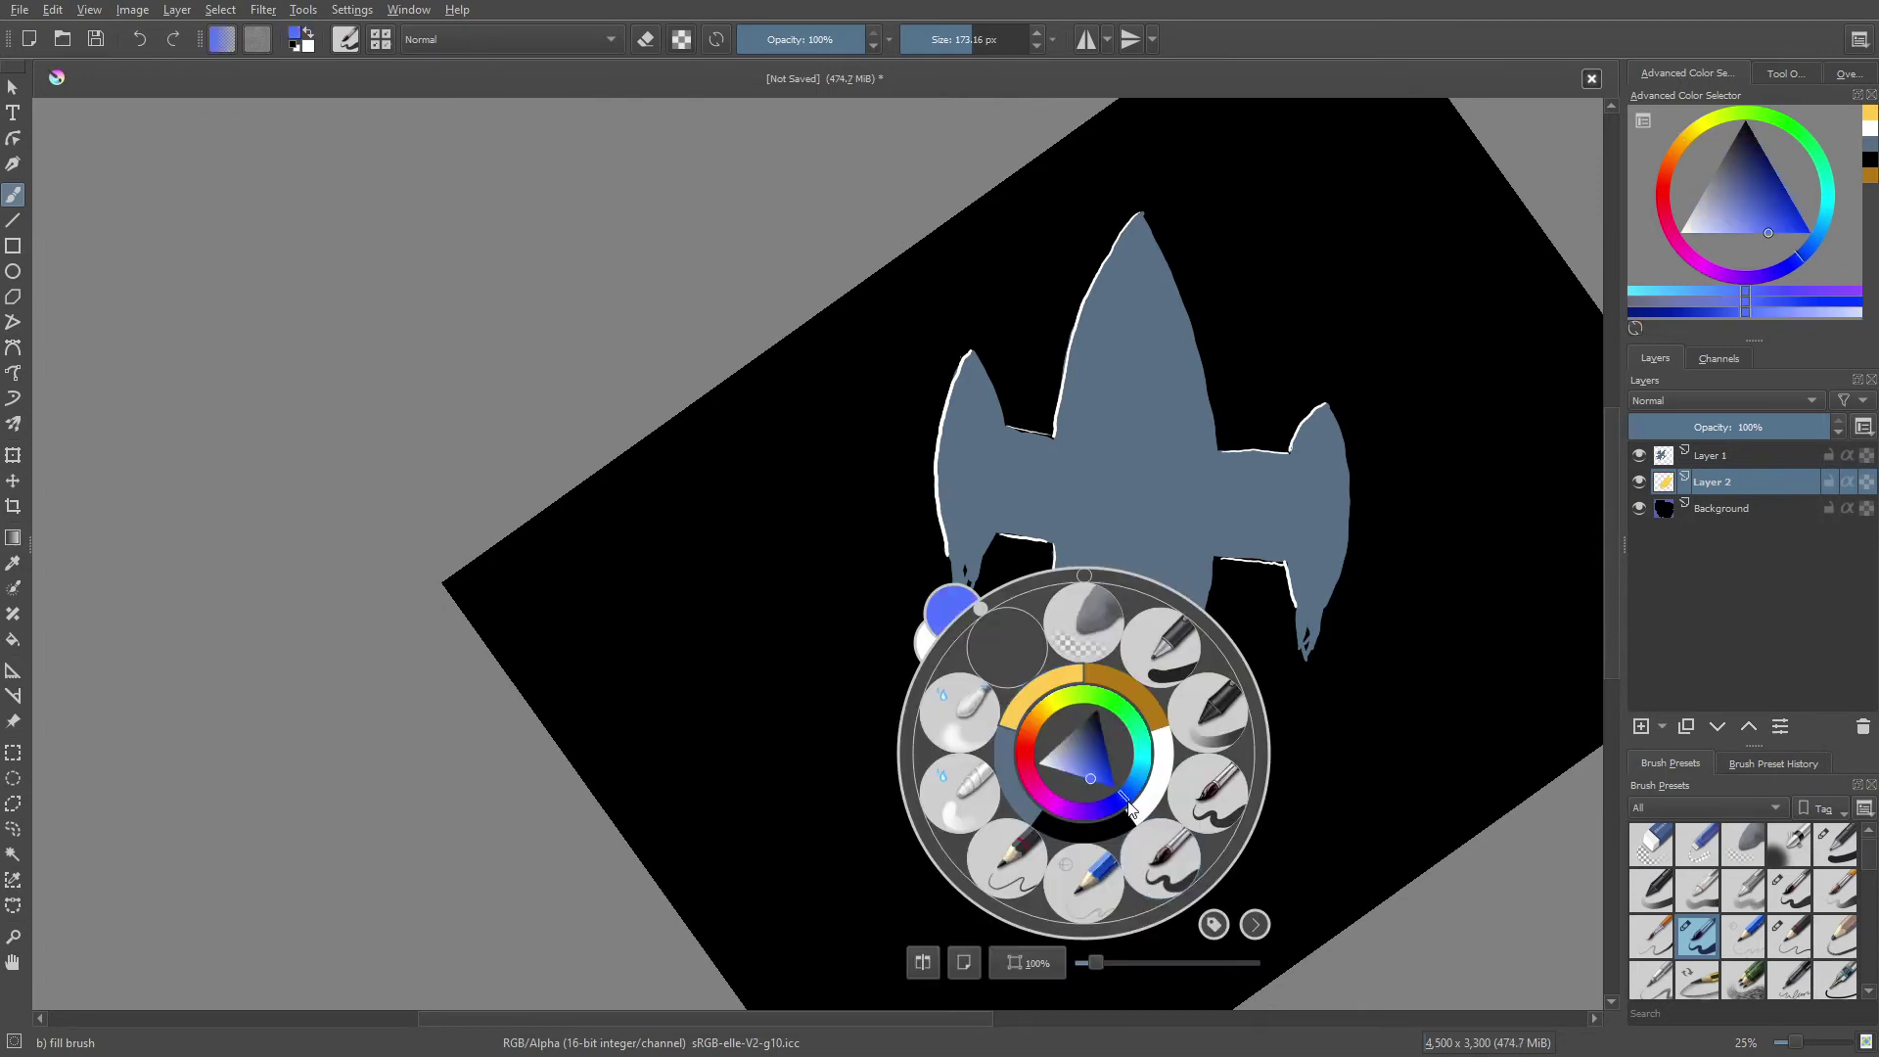
pyautogui.rightClick(1089, 787)
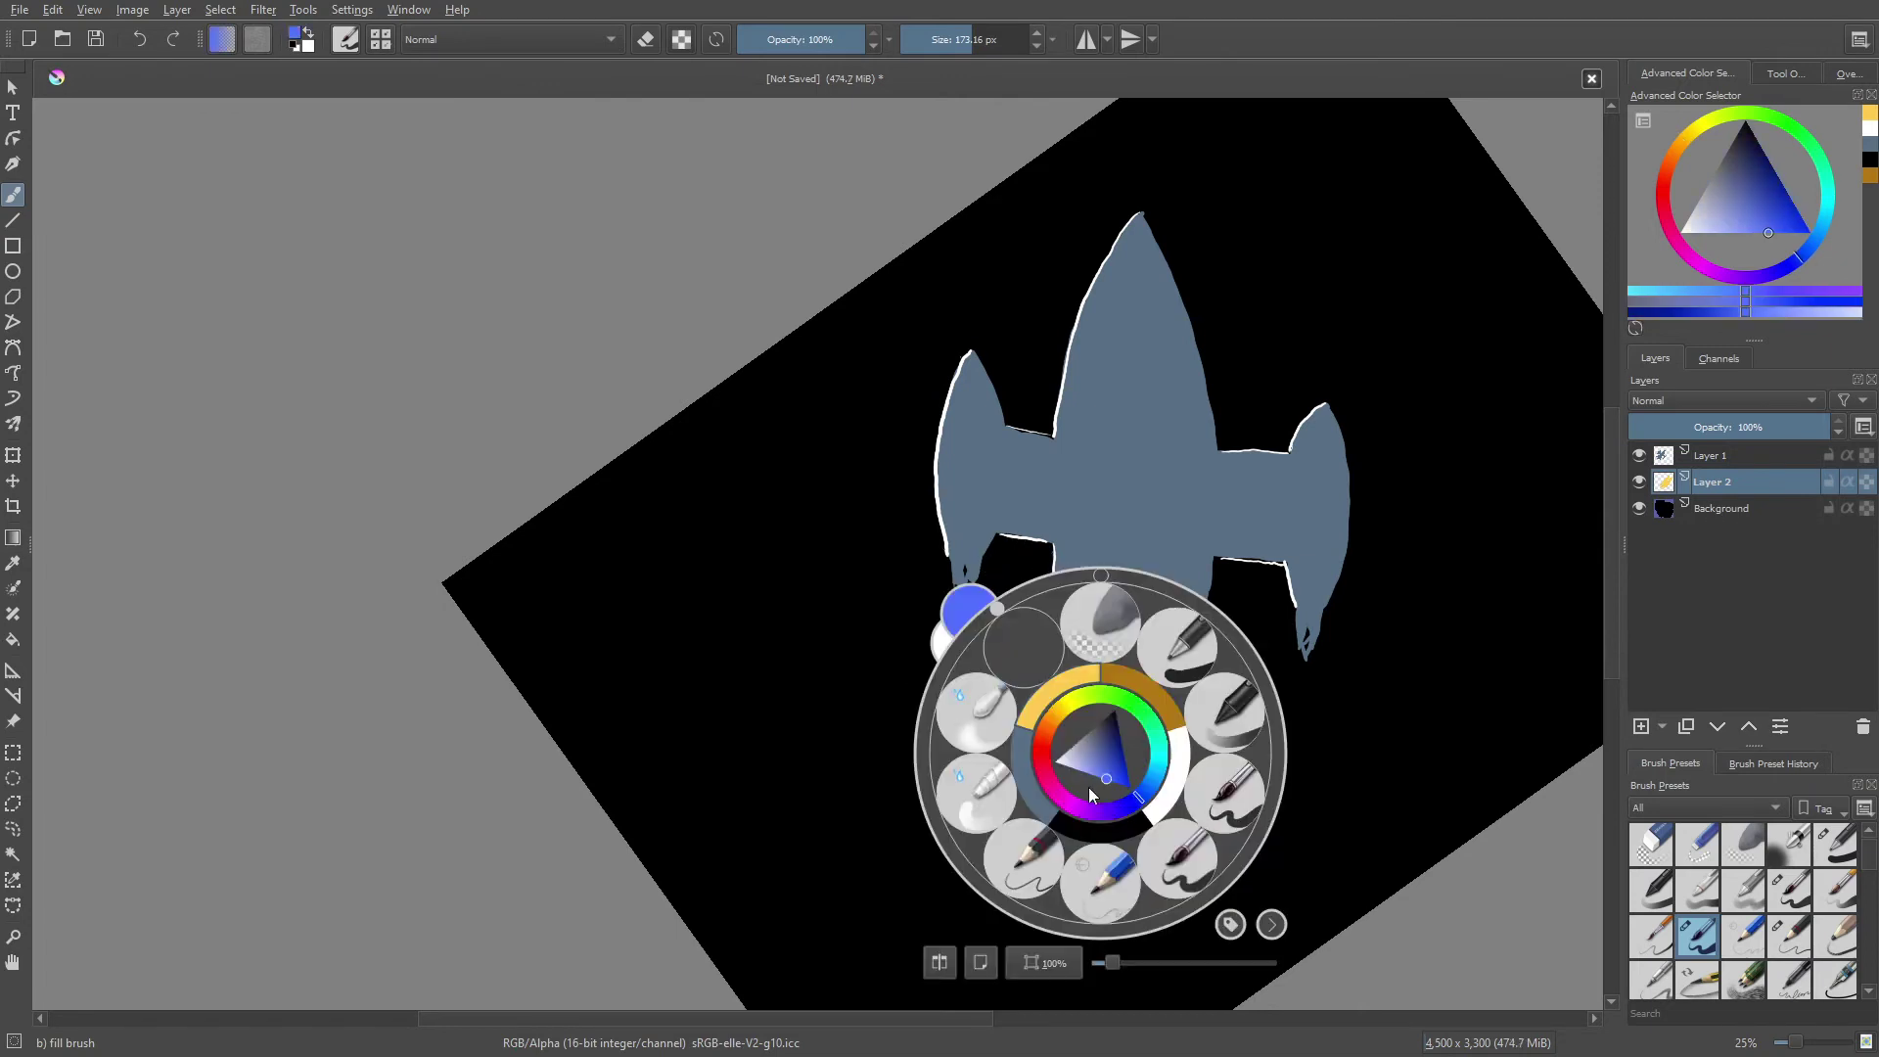
pyautogui.moveTo(1128, 783)
pyautogui.mouseDown()
pyautogui.moveTo(1131, 807)
pyautogui.moveTo(1119, 778)
pyautogui.moveTo(1047, 779)
pyautogui.mouseUp()
pyautogui.click(1099, 774)
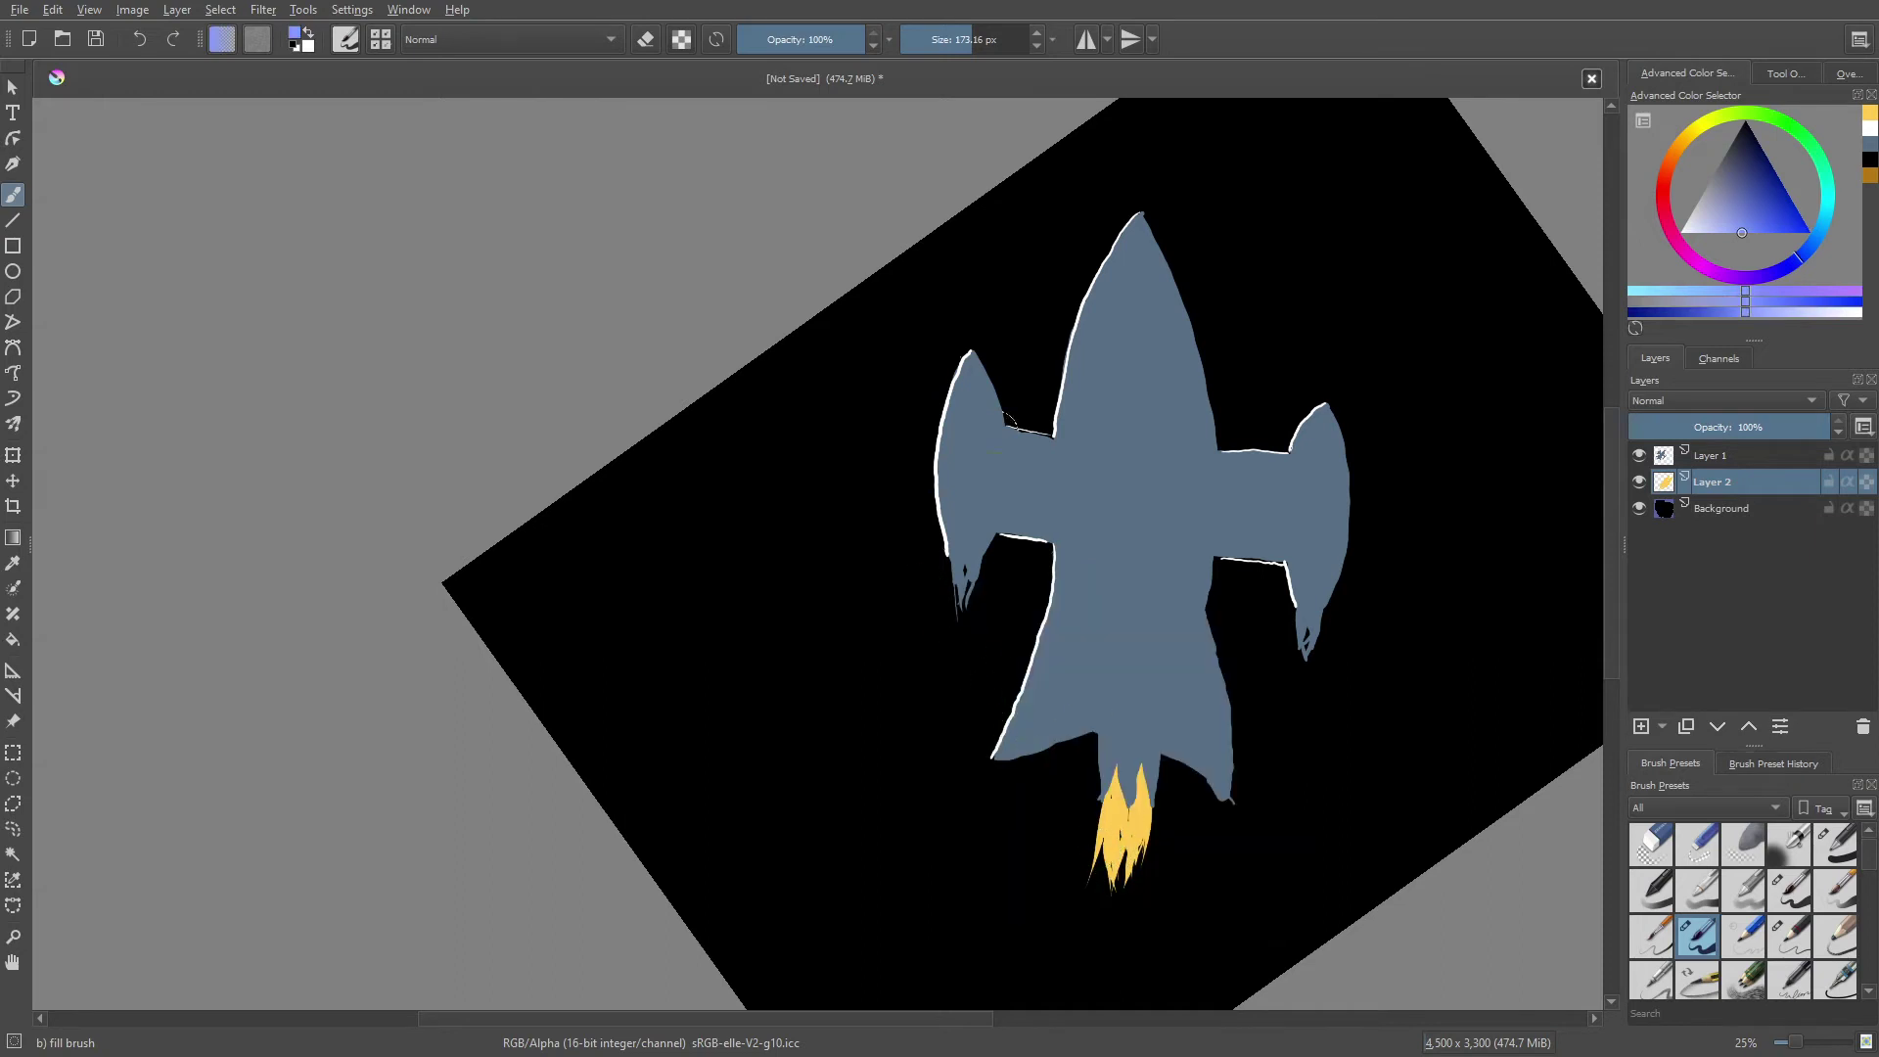
pyautogui.moveTo(1116, 807); pyautogui.dragTo(1114, 773)
# - Choose light cyan and paint it over the flame's top and left tongue
pyautogui.rightClick(1106, 746)
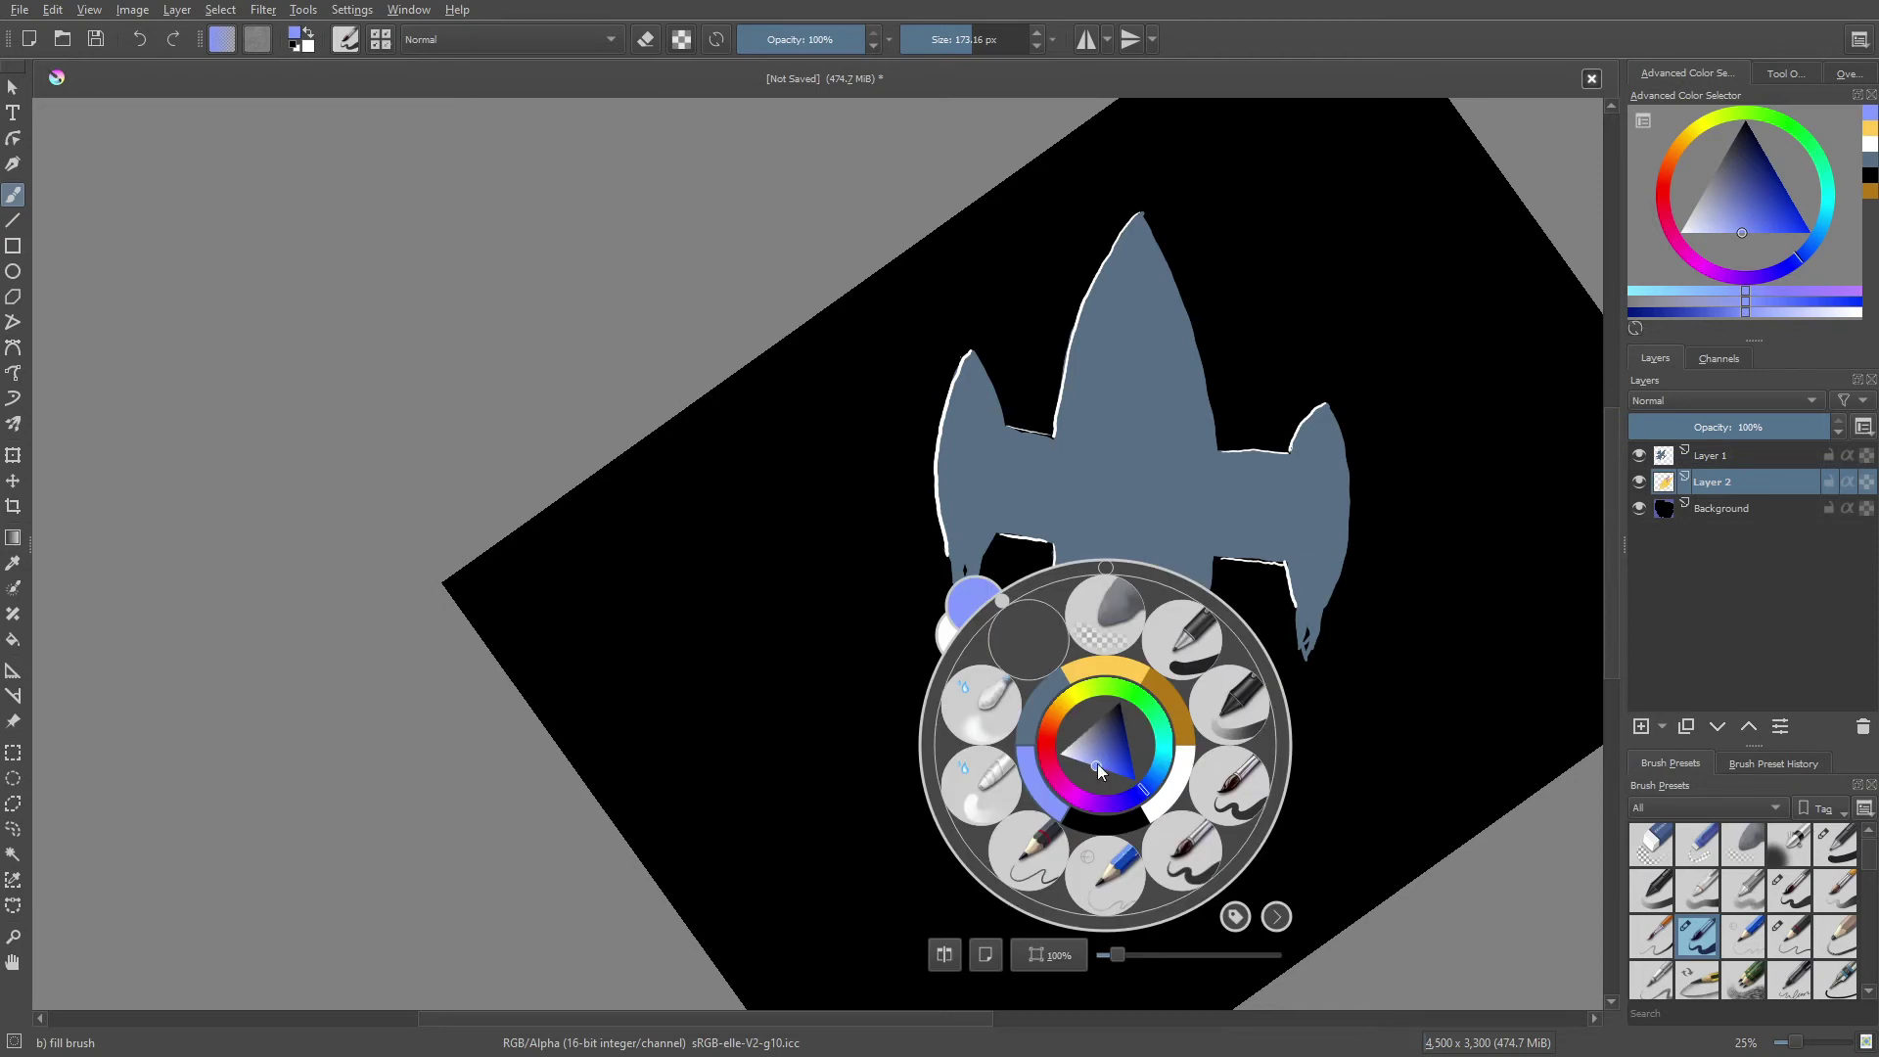
pyautogui.click(1135, 781)
pyautogui.moveTo(1138, 781); pyautogui.dragTo(1153, 754)
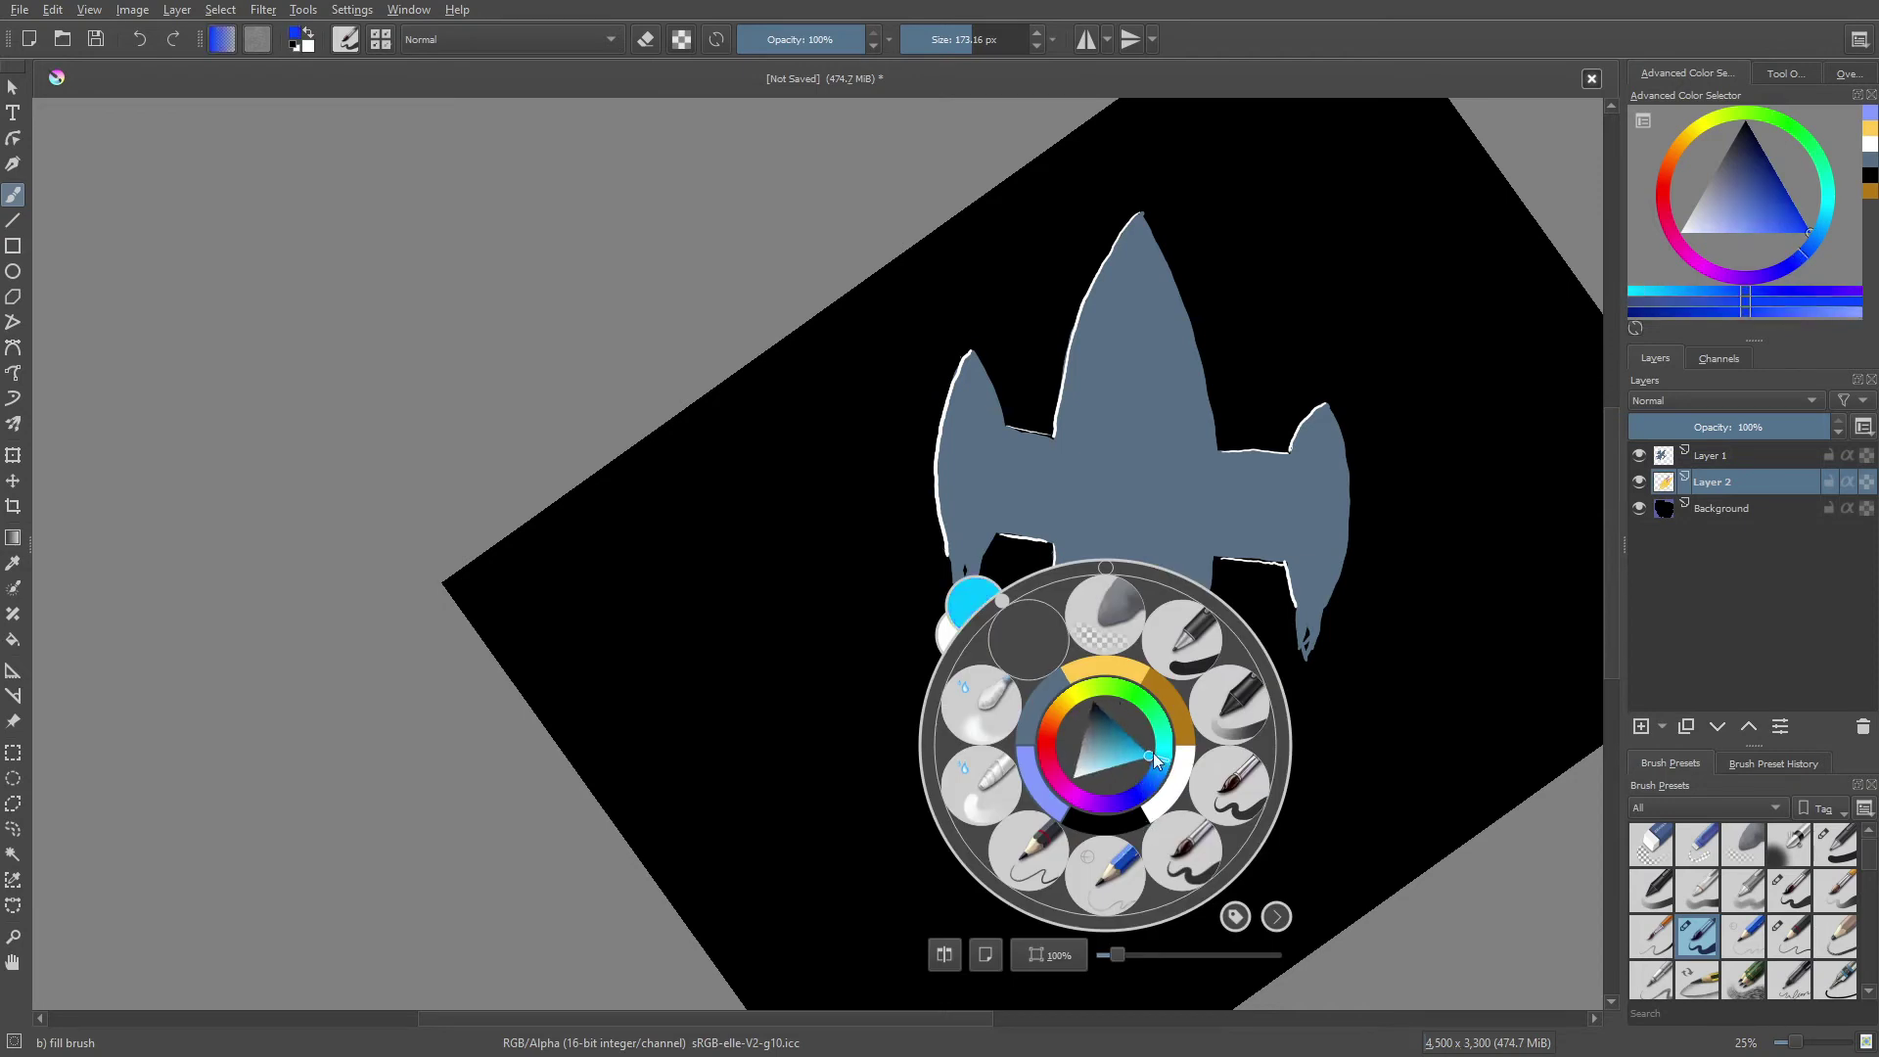
pyautogui.rightClick(1096, 761)
pyautogui.moveTo(1116, 814)
pyautogui.mouseDown()
pyautogui.moveTo(1101, 775)
pyautogui.moveTo(1144, 769)
pyautogui.mouseUp()
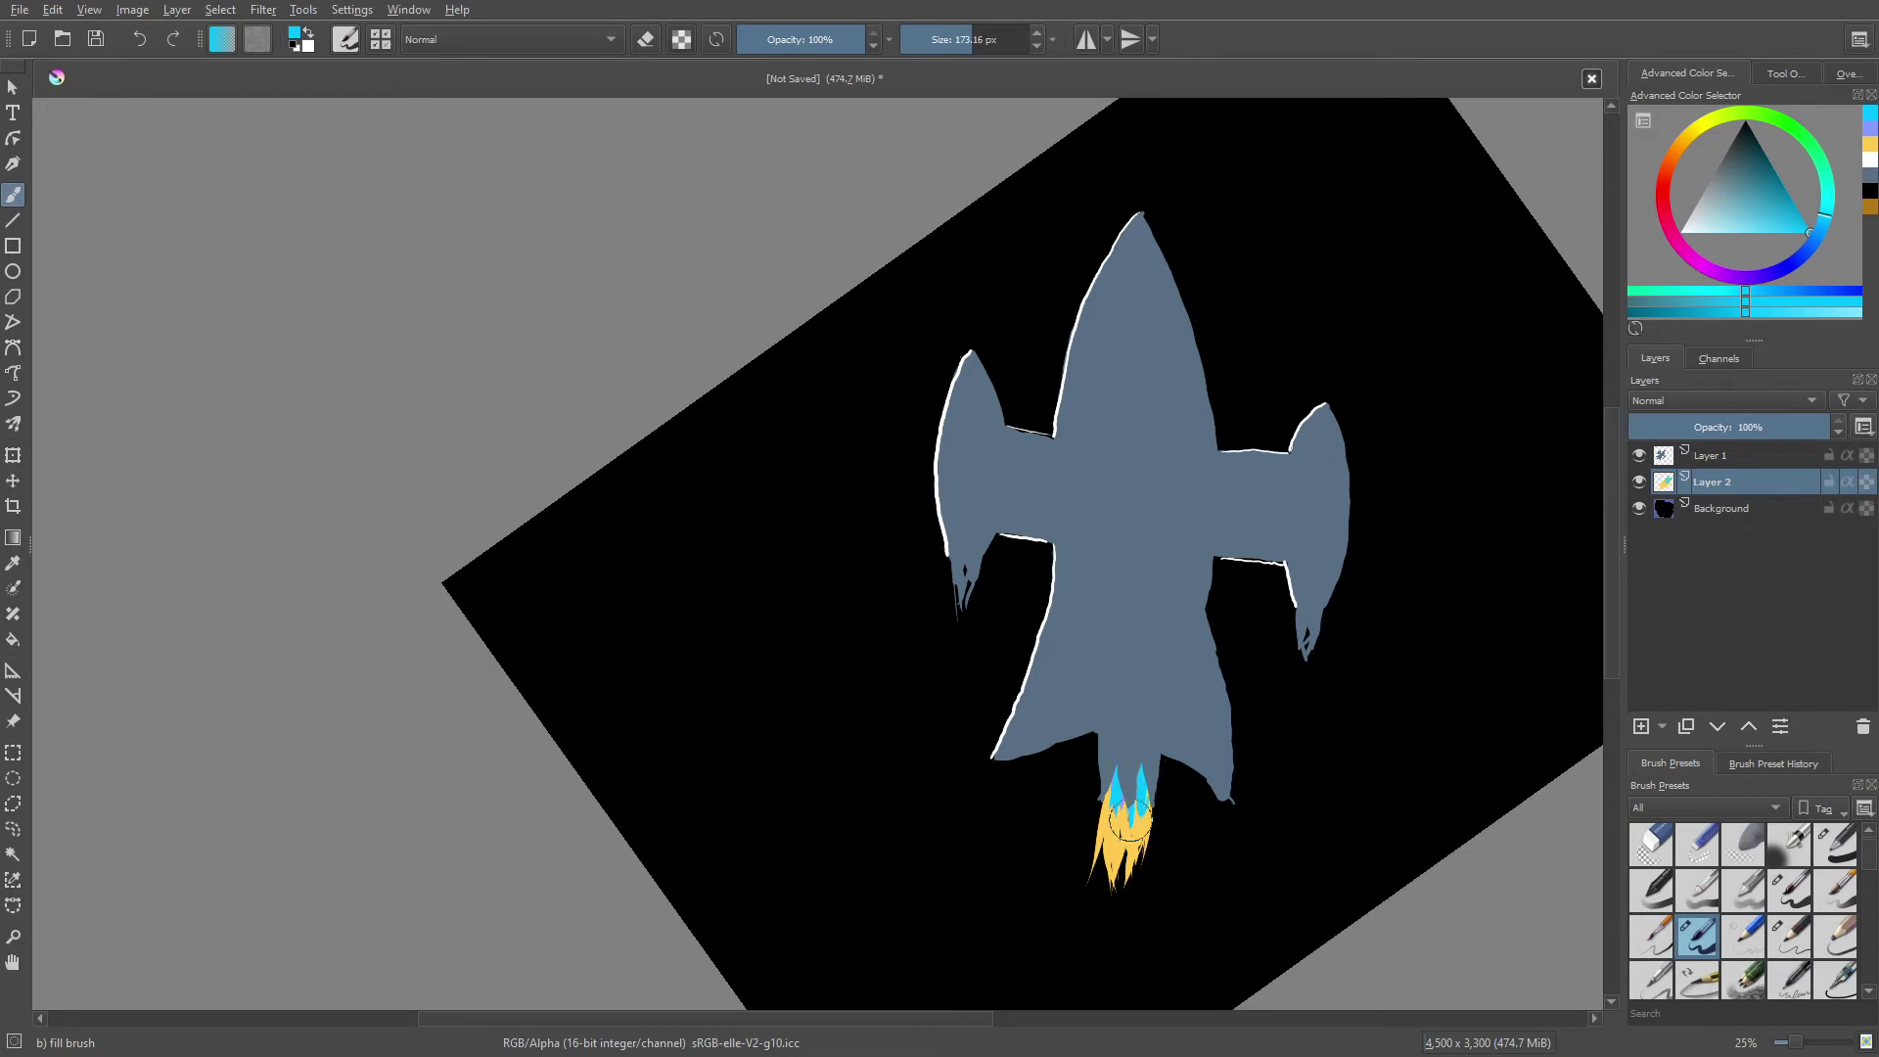
pyautogui.moveTo(1114, 812); pyautogui.dragTo(1116, 788)
# - Soften the cyan at the flame's top with the Eraser Soft brush
pyautogui.rightClick(1082, 755)
pyautogui.click(1094, 626)
pyautogui.moveTo(1138, 783)
pyautogui.mouseDown()
pyautogui.moveTo(1143, 802)
pyautogui.moveTo(1108, 805)
pyautogui.moveTo(1121, 844)
pyautogui.moveTo(1113, 792)
pyautogui.mouseUp()
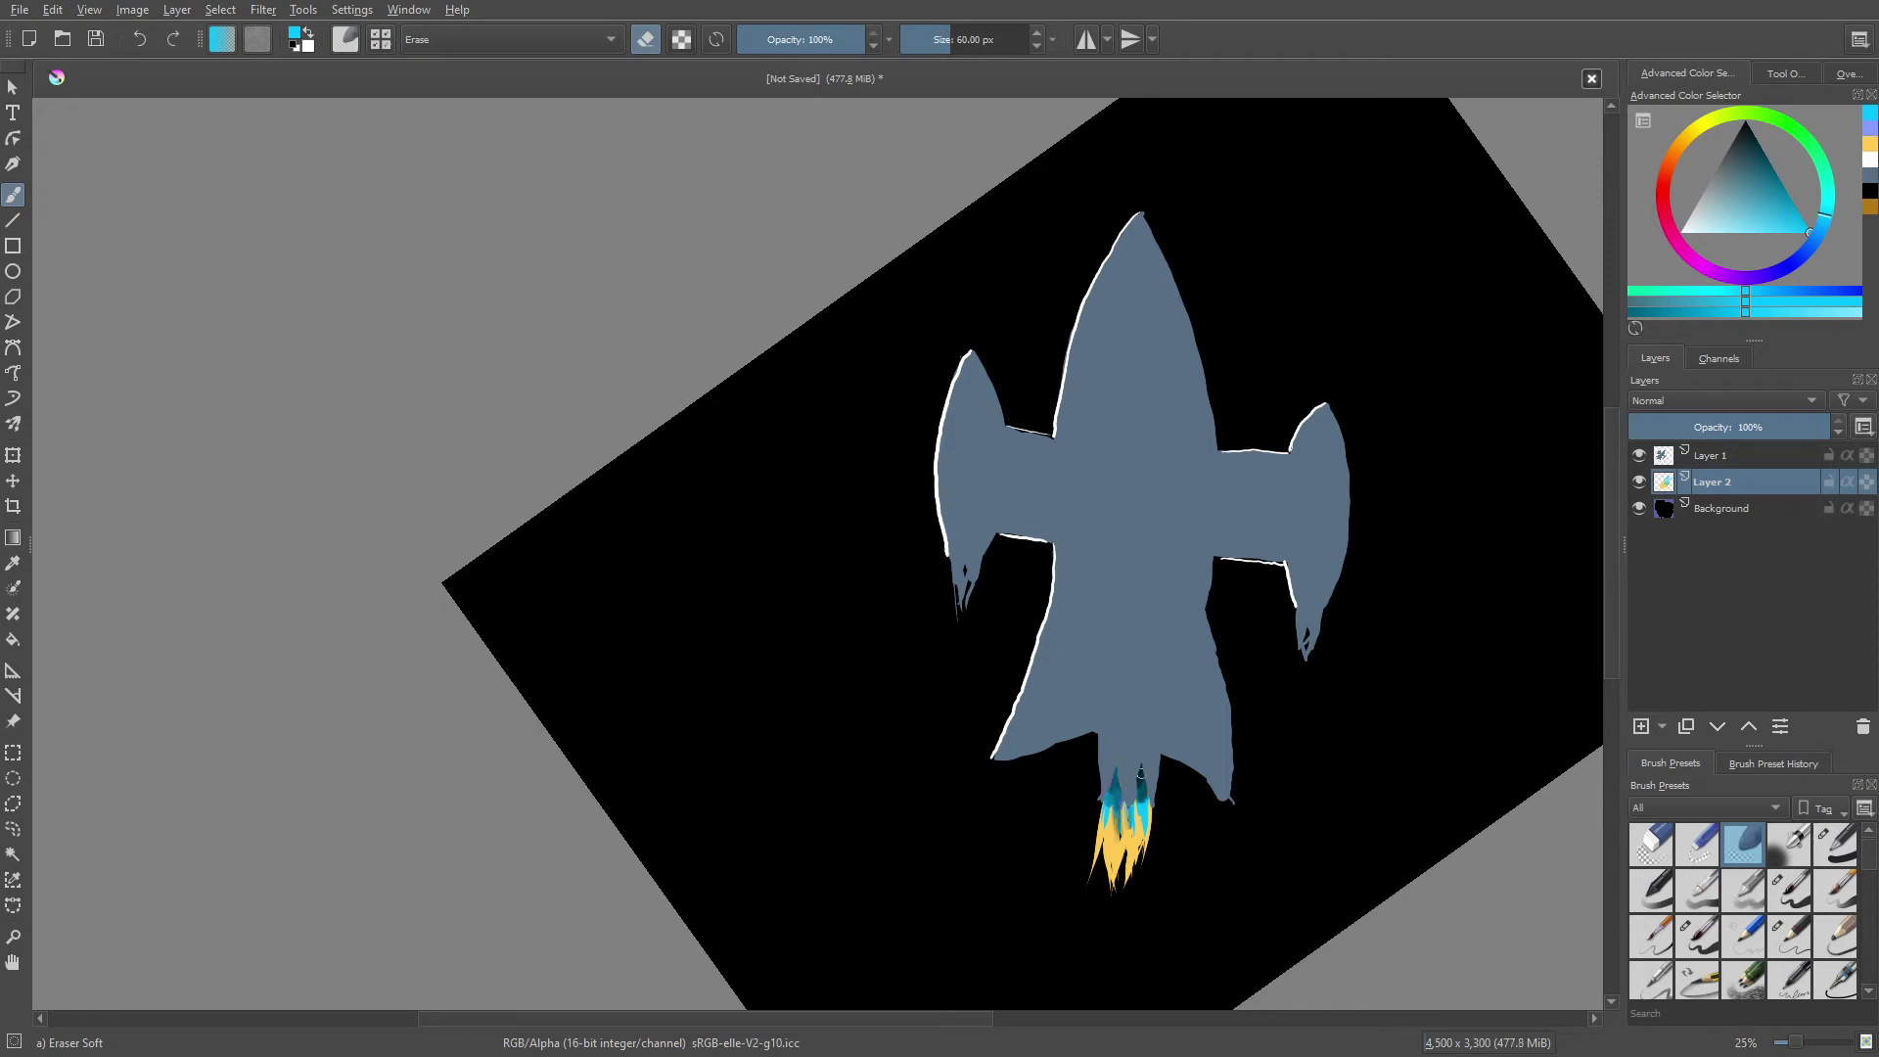
# - Change the painting colour to an orange shade for the flame
pyautogui.rightClick(1072, 754)
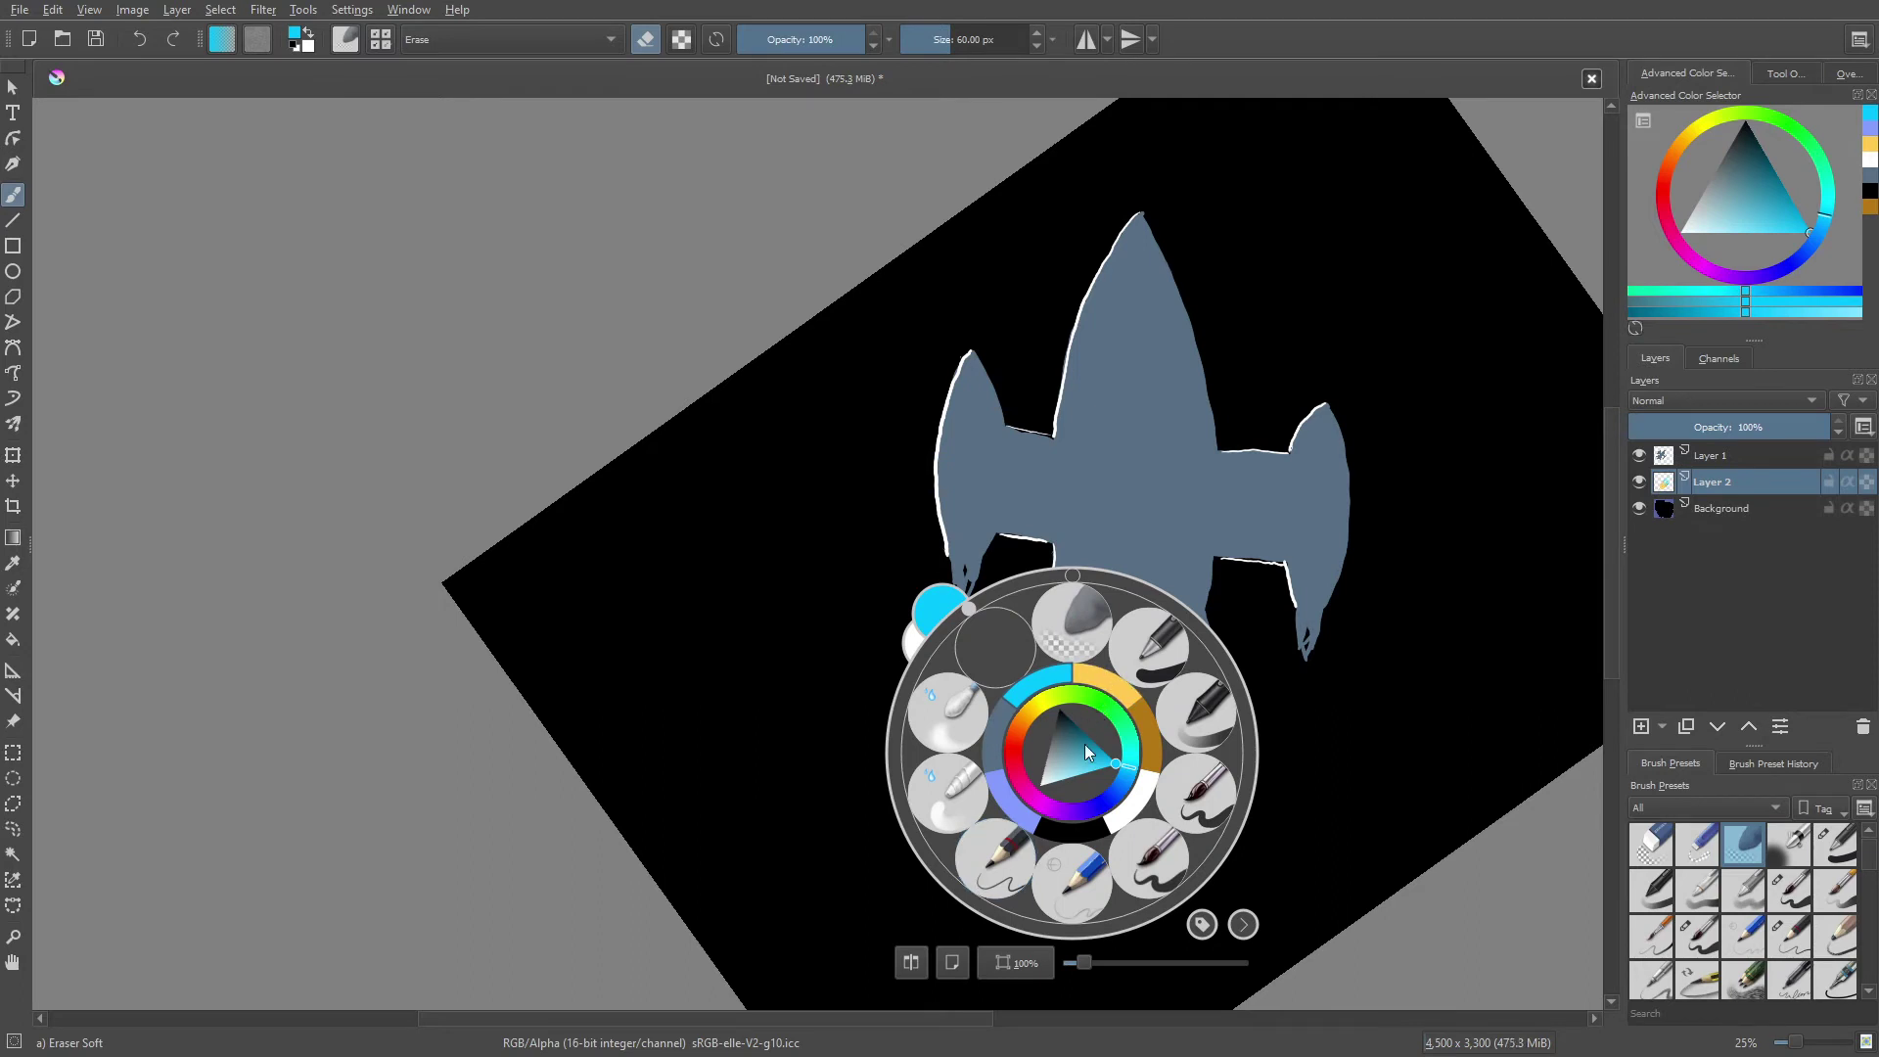
pyautogui.click(1018, 726)
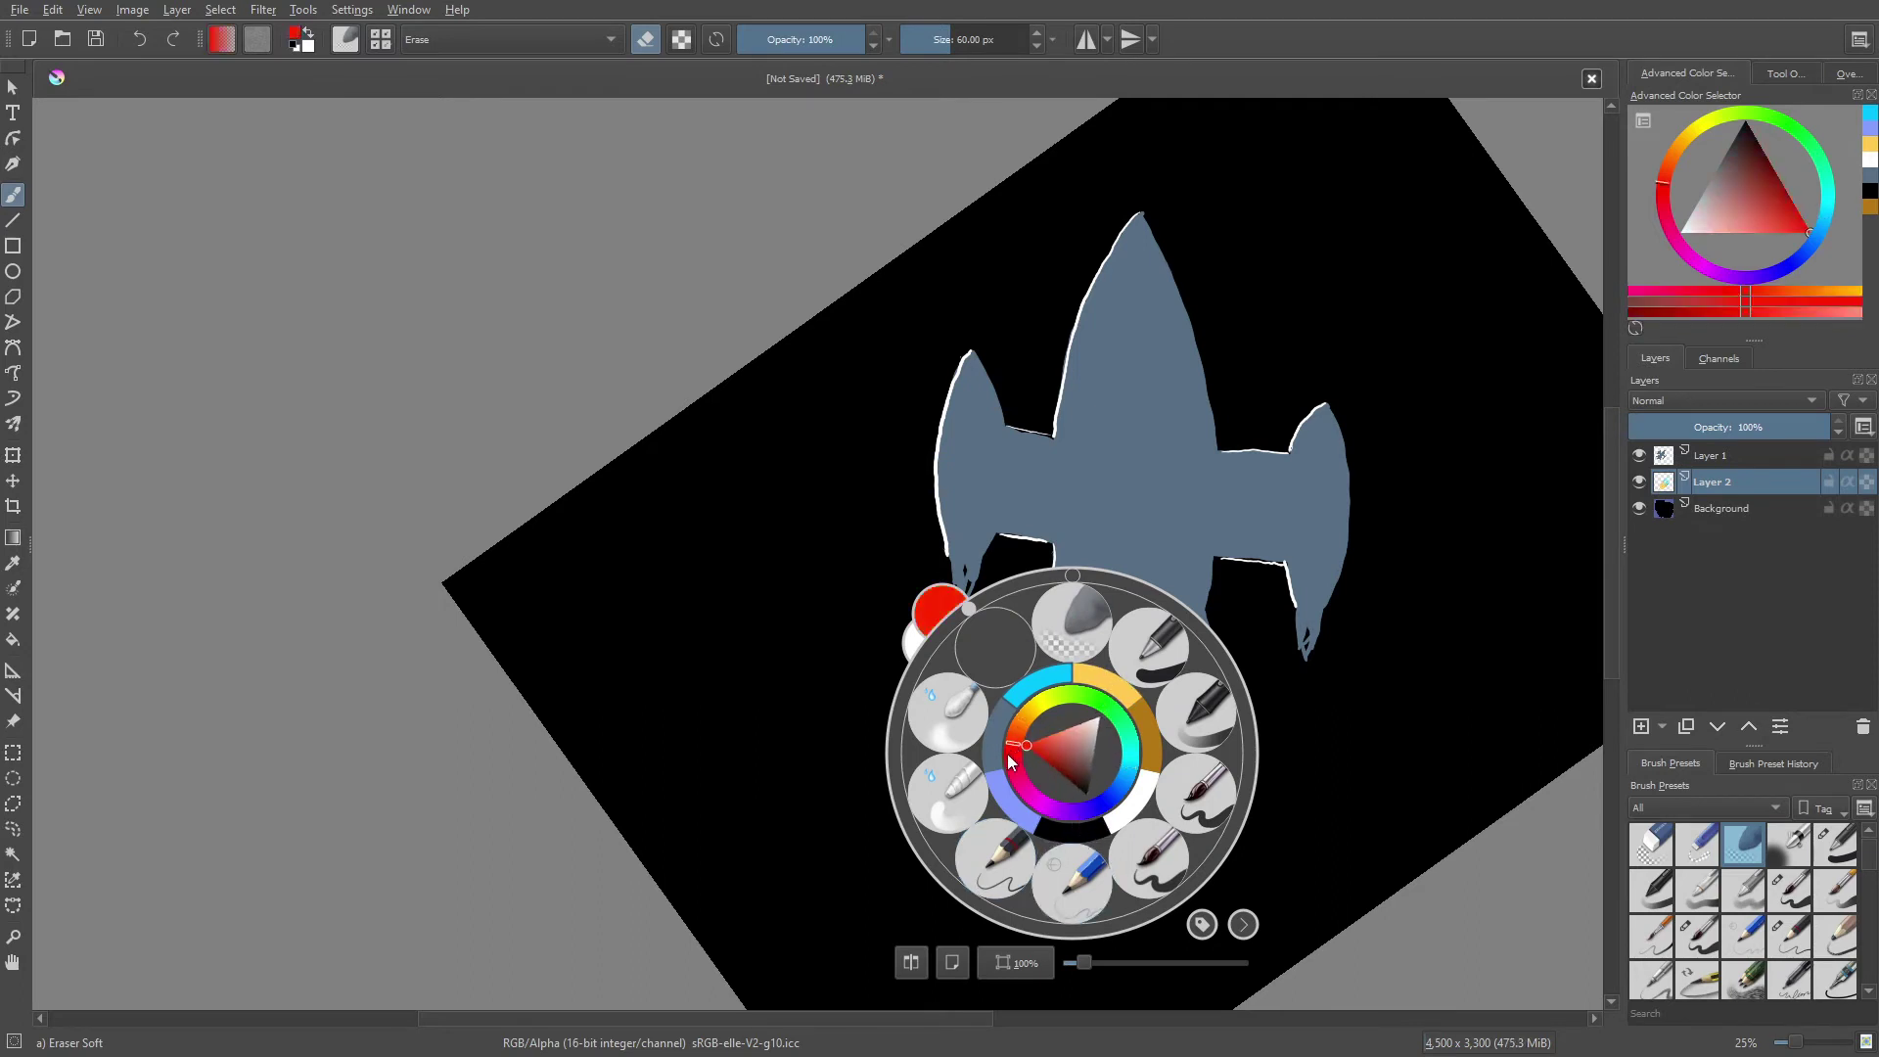
pyautogui.click(1048, 743)
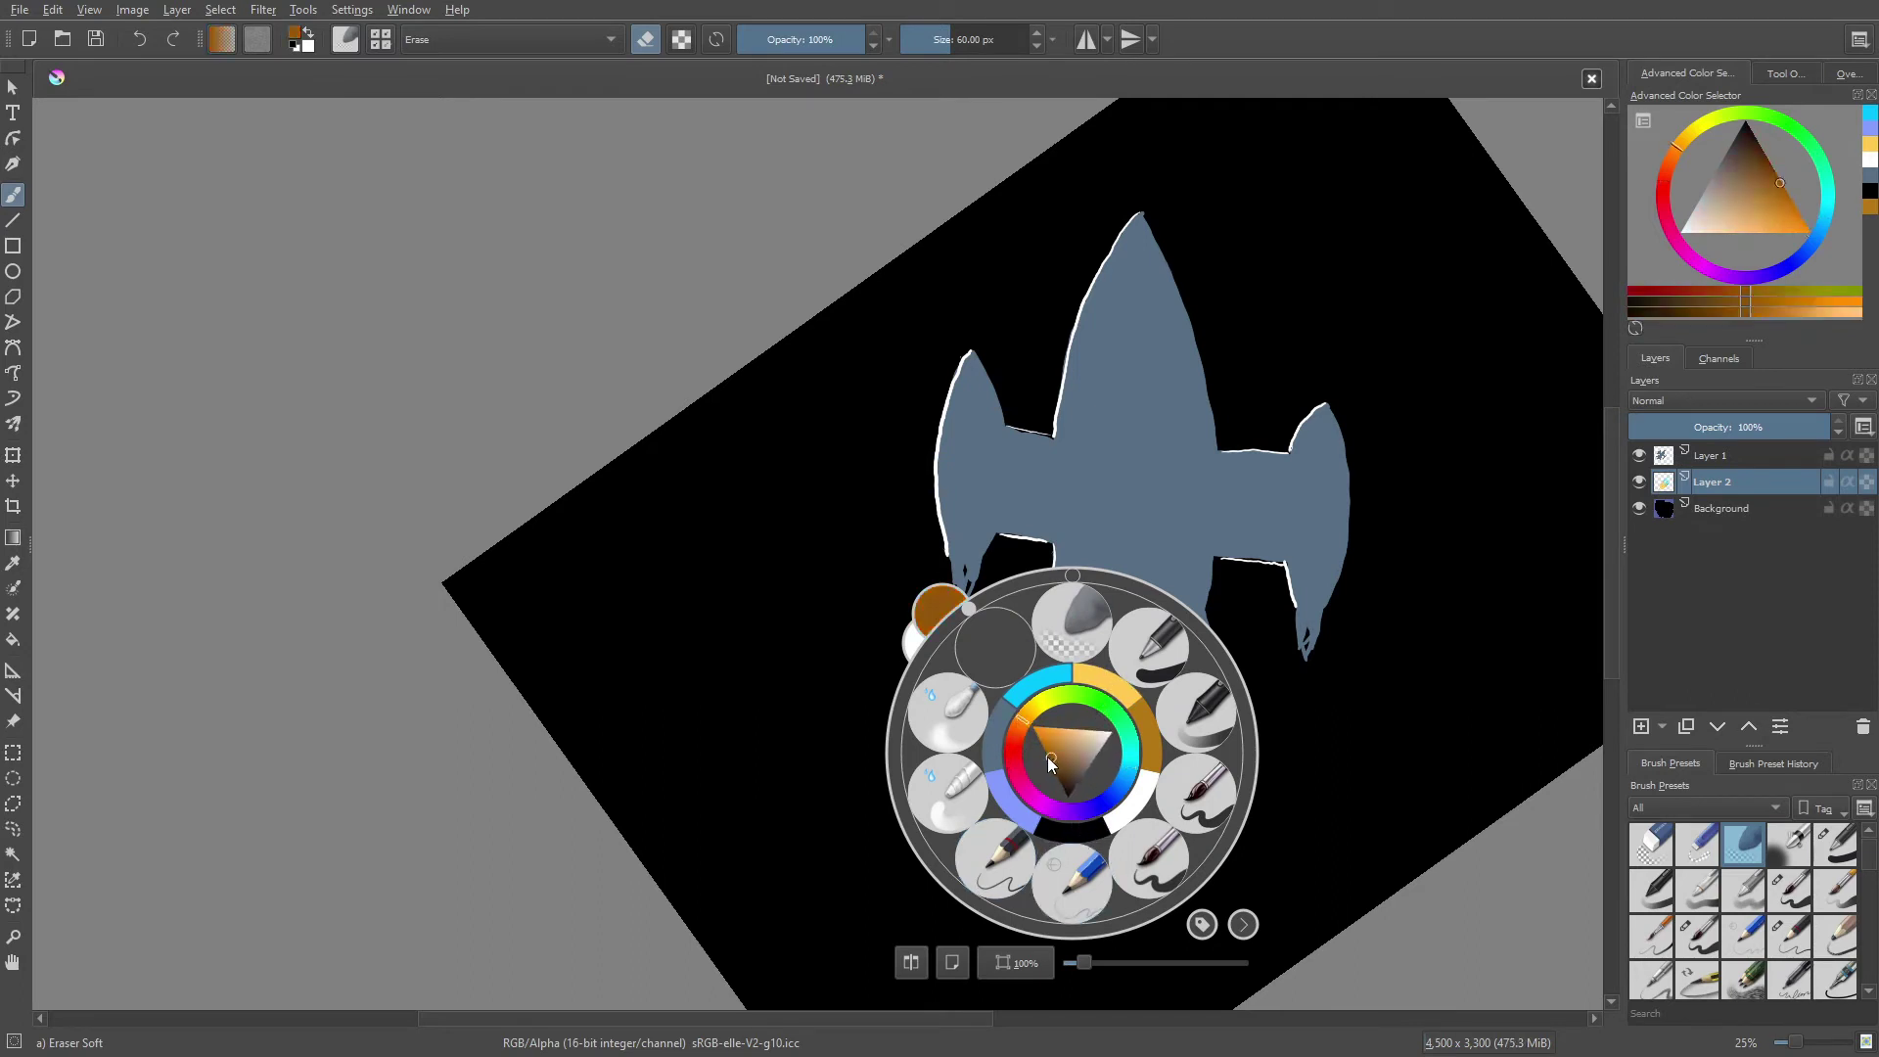
pyautogui.rightClick(1028, 707)
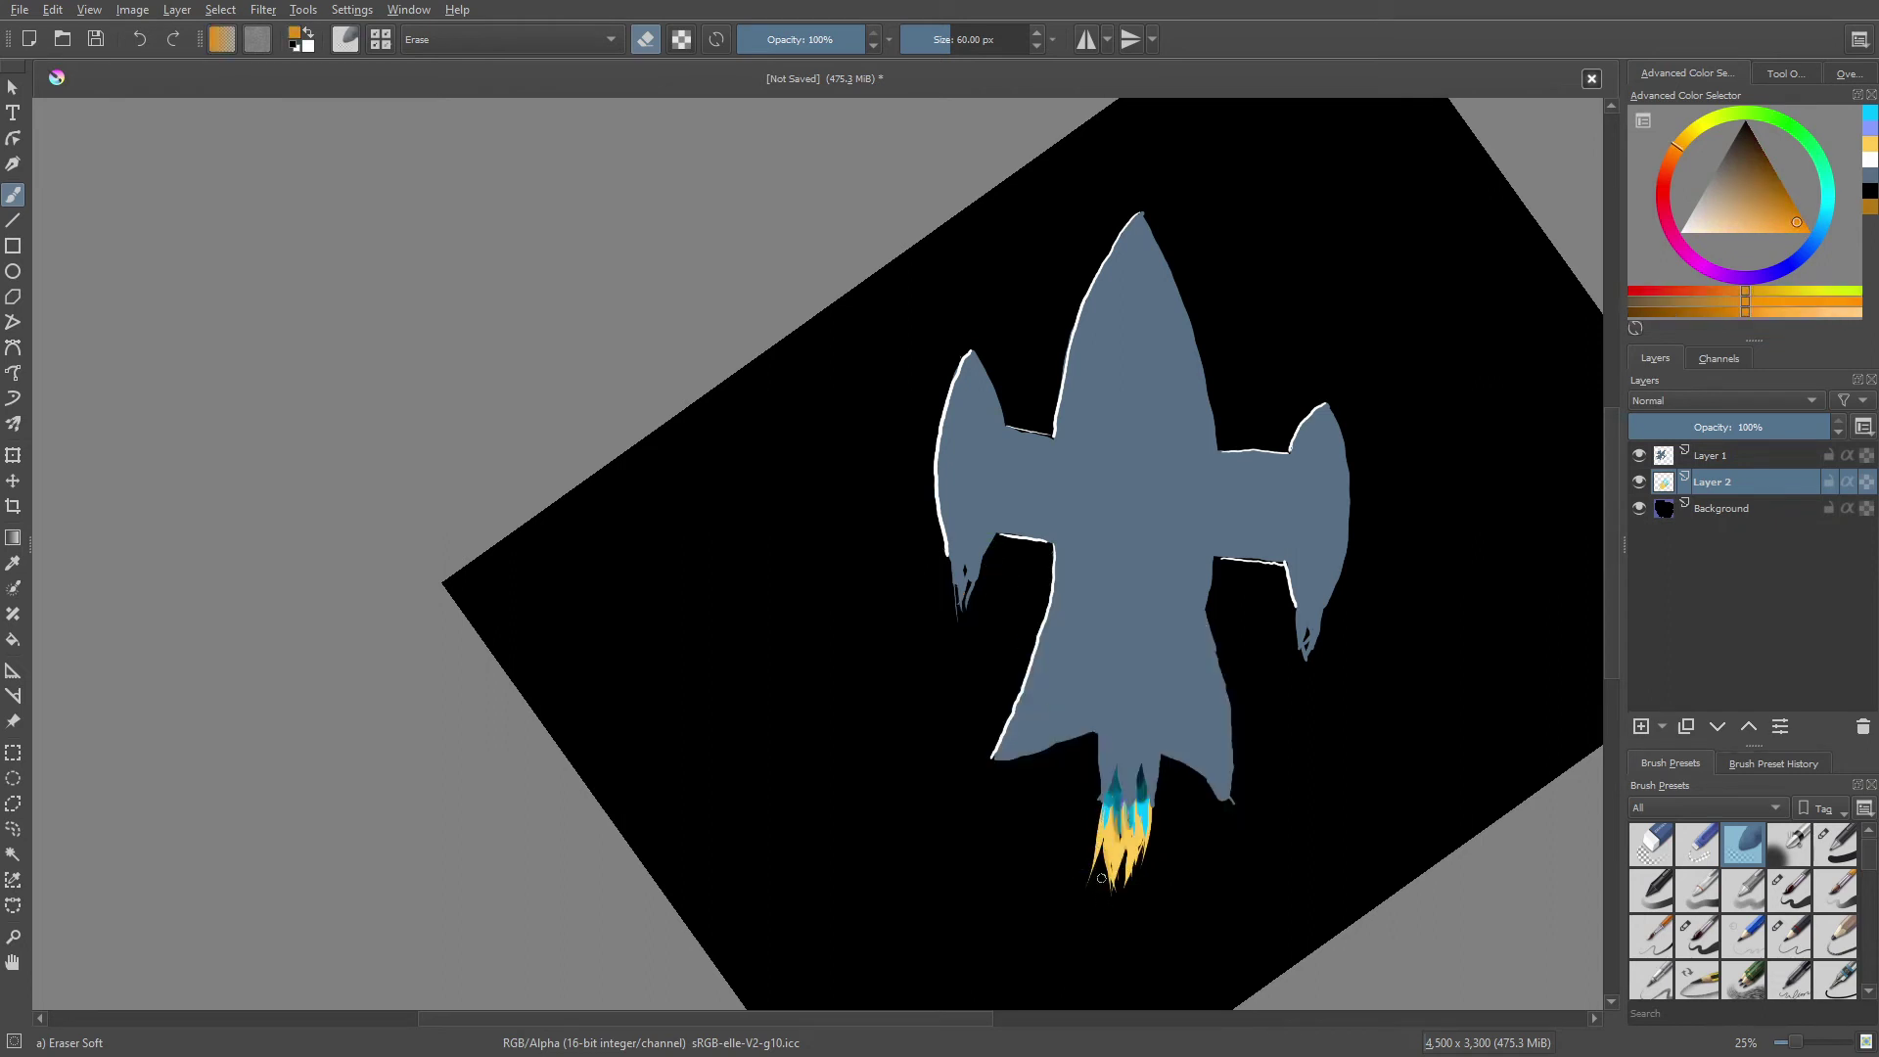
# - Switch to the fill brush preset and paint longer orange flame tips below the exhaust
pyautogui.rightClick(1096, 842)
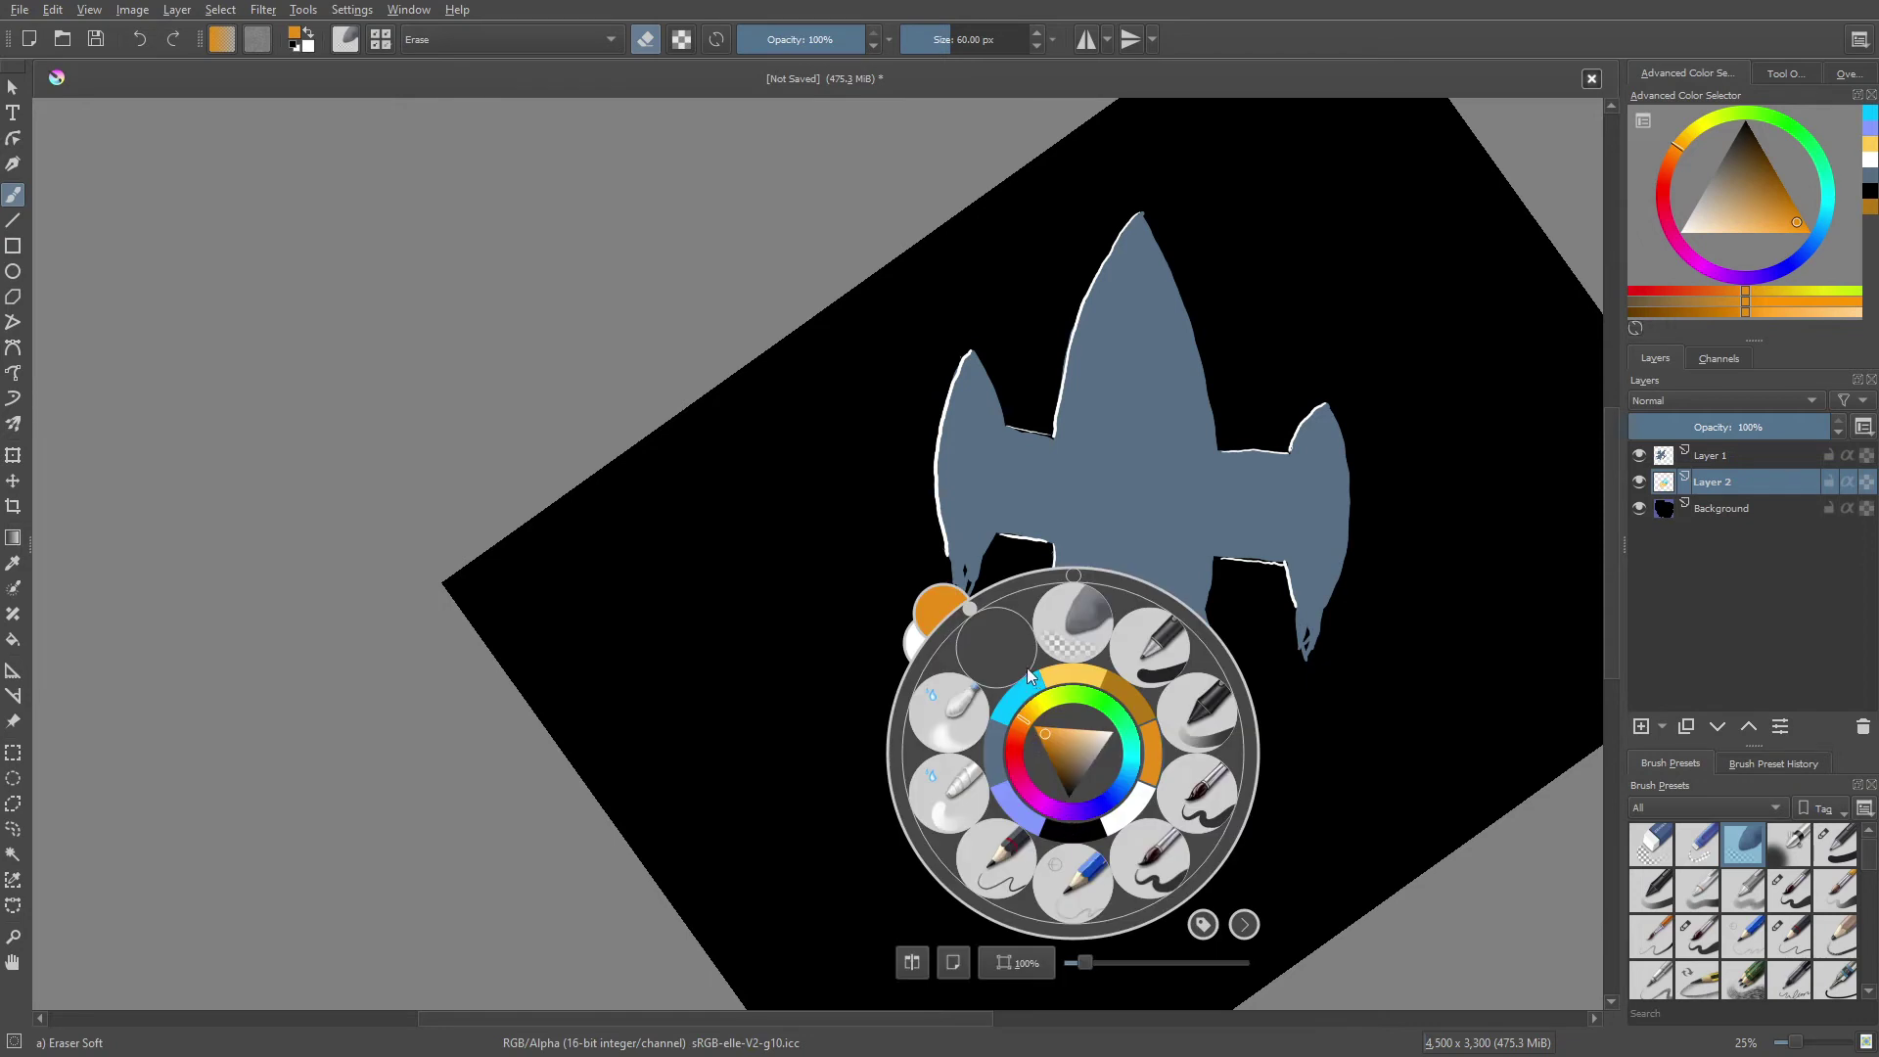
pyautogui.click(1141, 853)
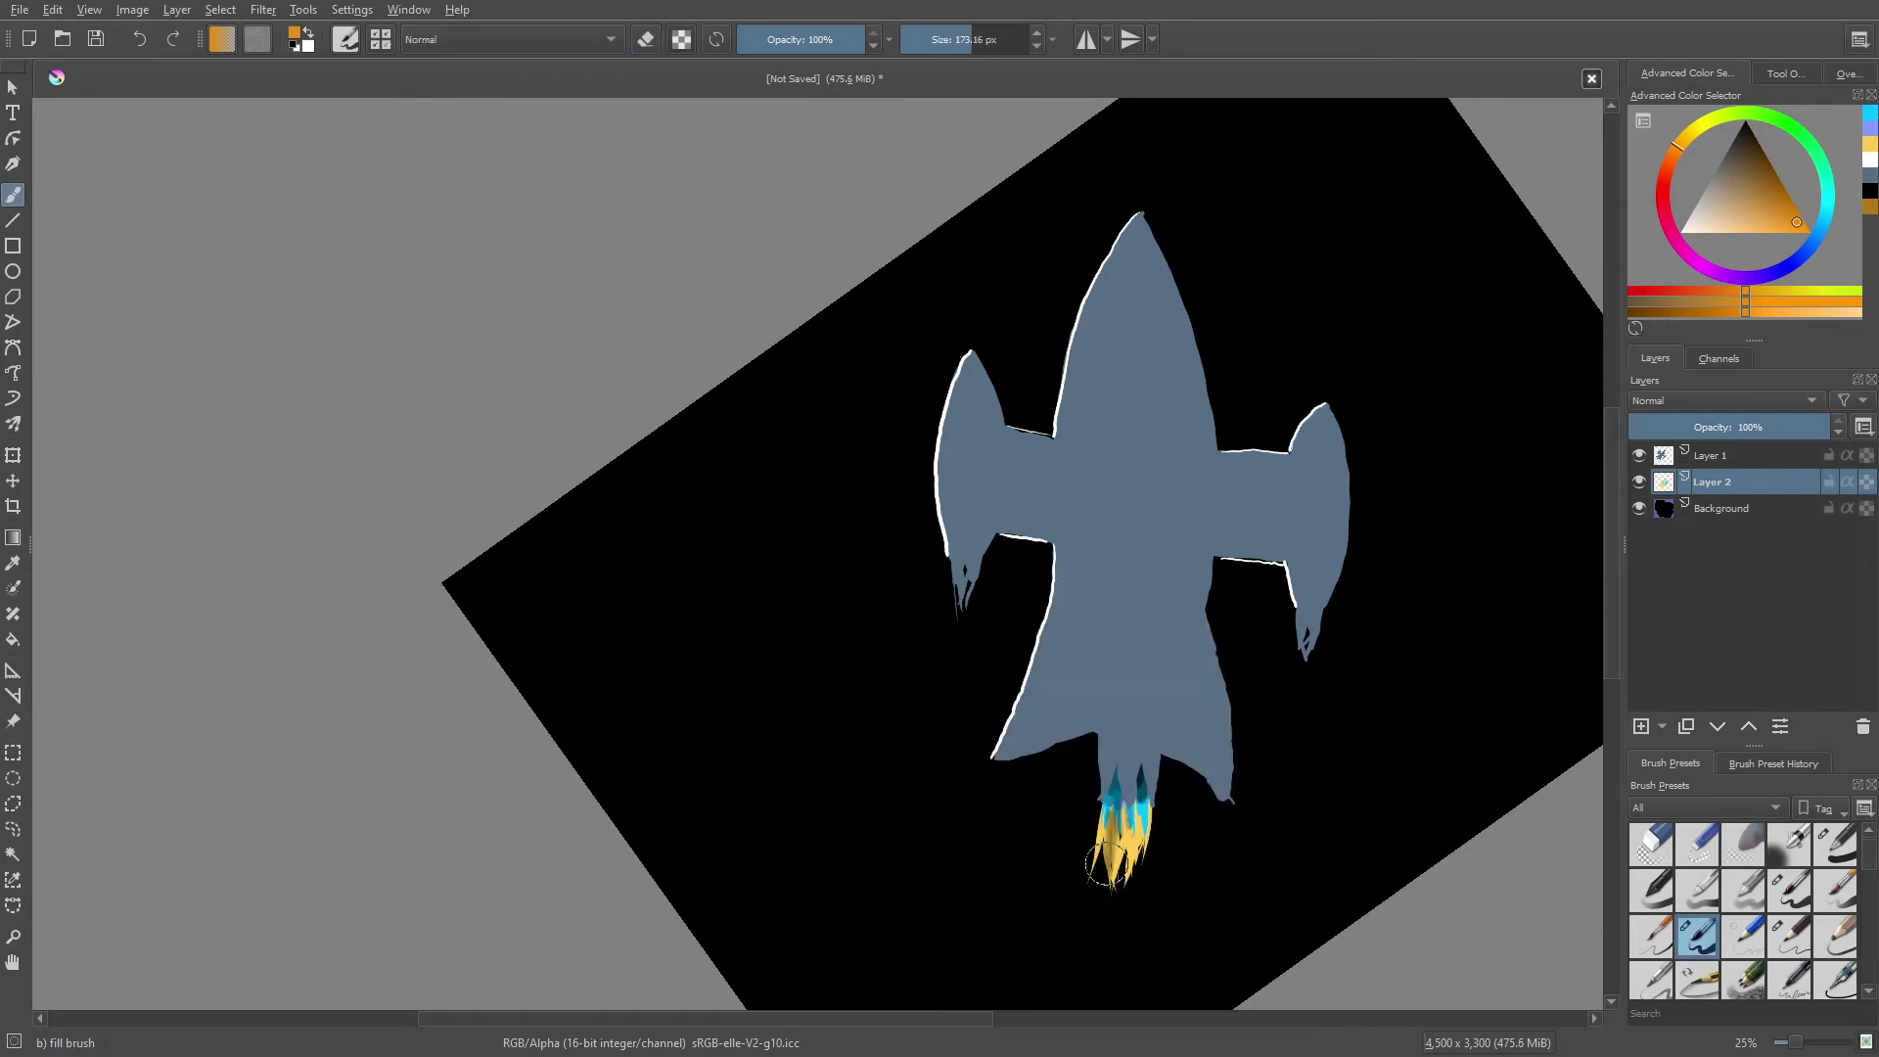
pyautogui.rightClick(1111, 846)
pyautogui.click(1142, 854)
pyautogui.moveTo(1104, 915)
pyautogui.mouseDown()
pyautogui.moveTo(1144, 811)
pyautogui.moveTo(1128, 904)
pyautogui.moveTo(1117, 854)
pyautogui.moveTo(1121, 930)
pyautogui.mouseUp()
pyautogui.moveTo(1125, 842); pyautogui.dragTo(1093, 916)
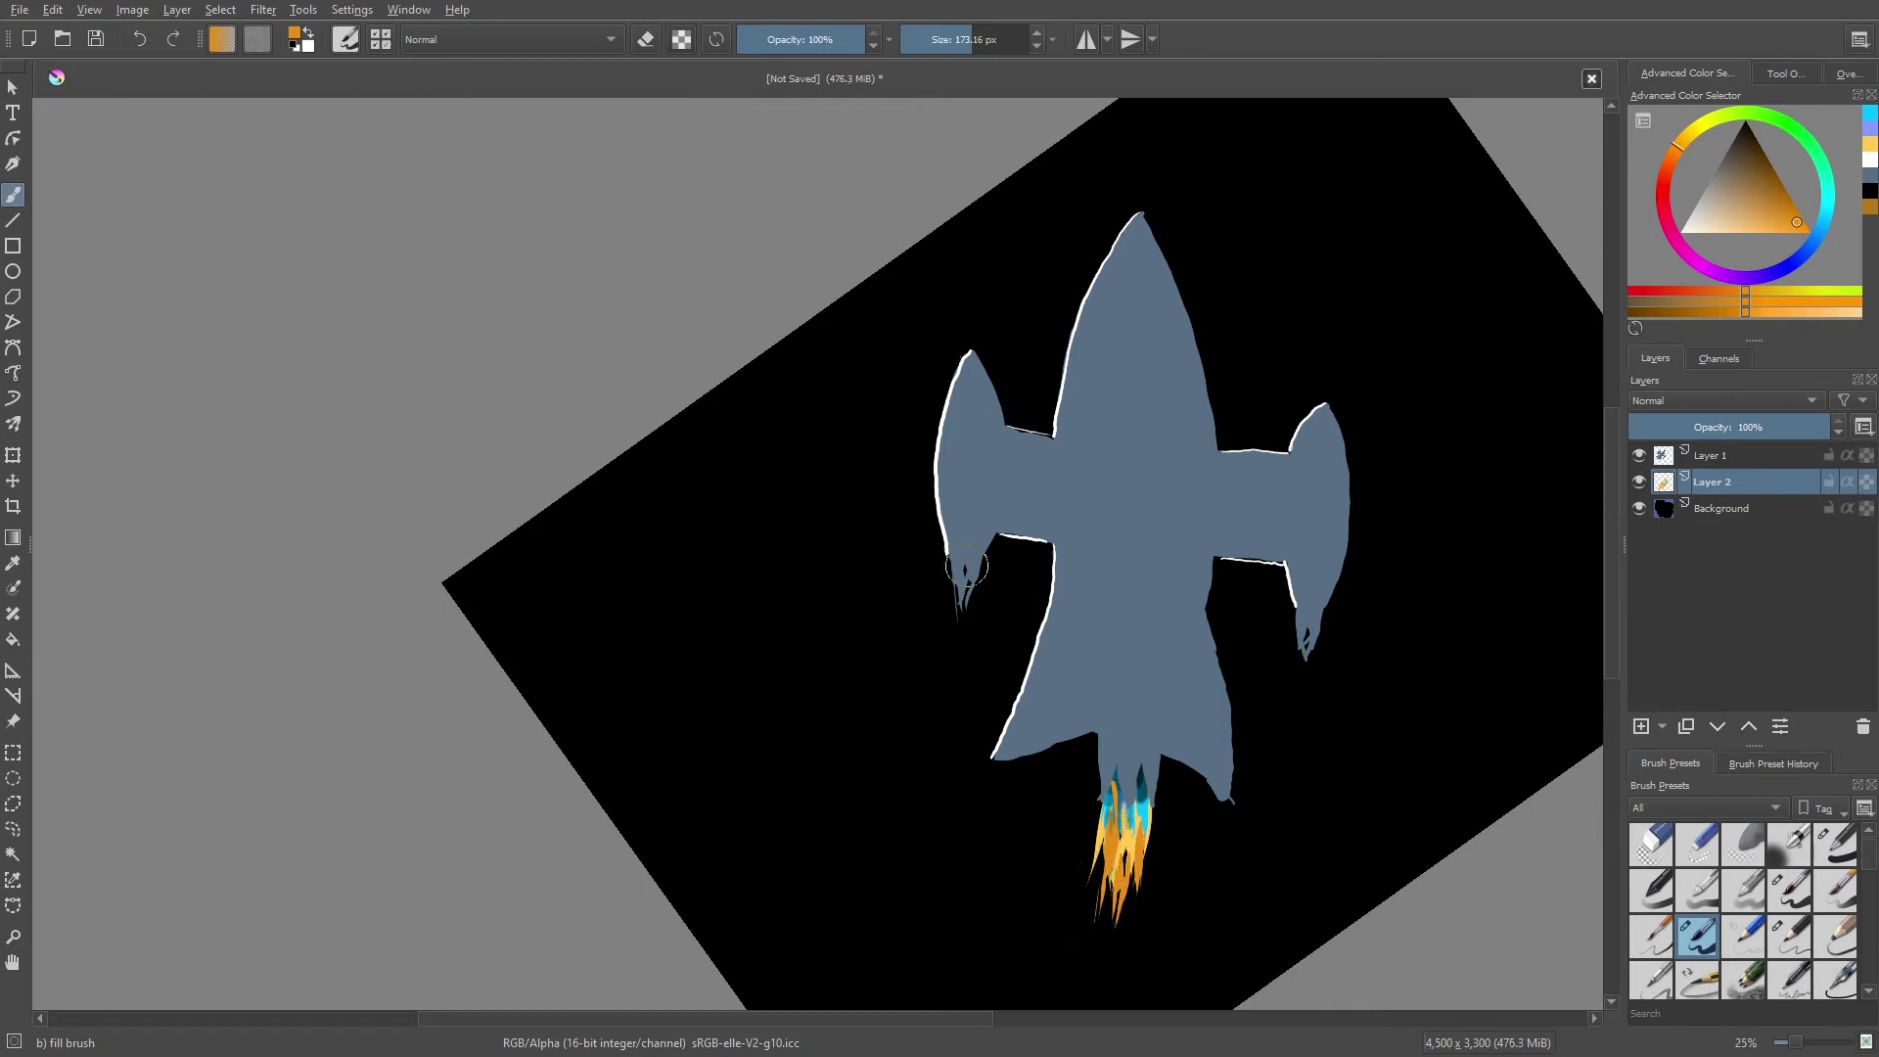
pyautogui.rightClick(935, 631)
# - Set the painting colour to cyan and lower brush opacity to 30%
pyautogui.click(1003, 641)
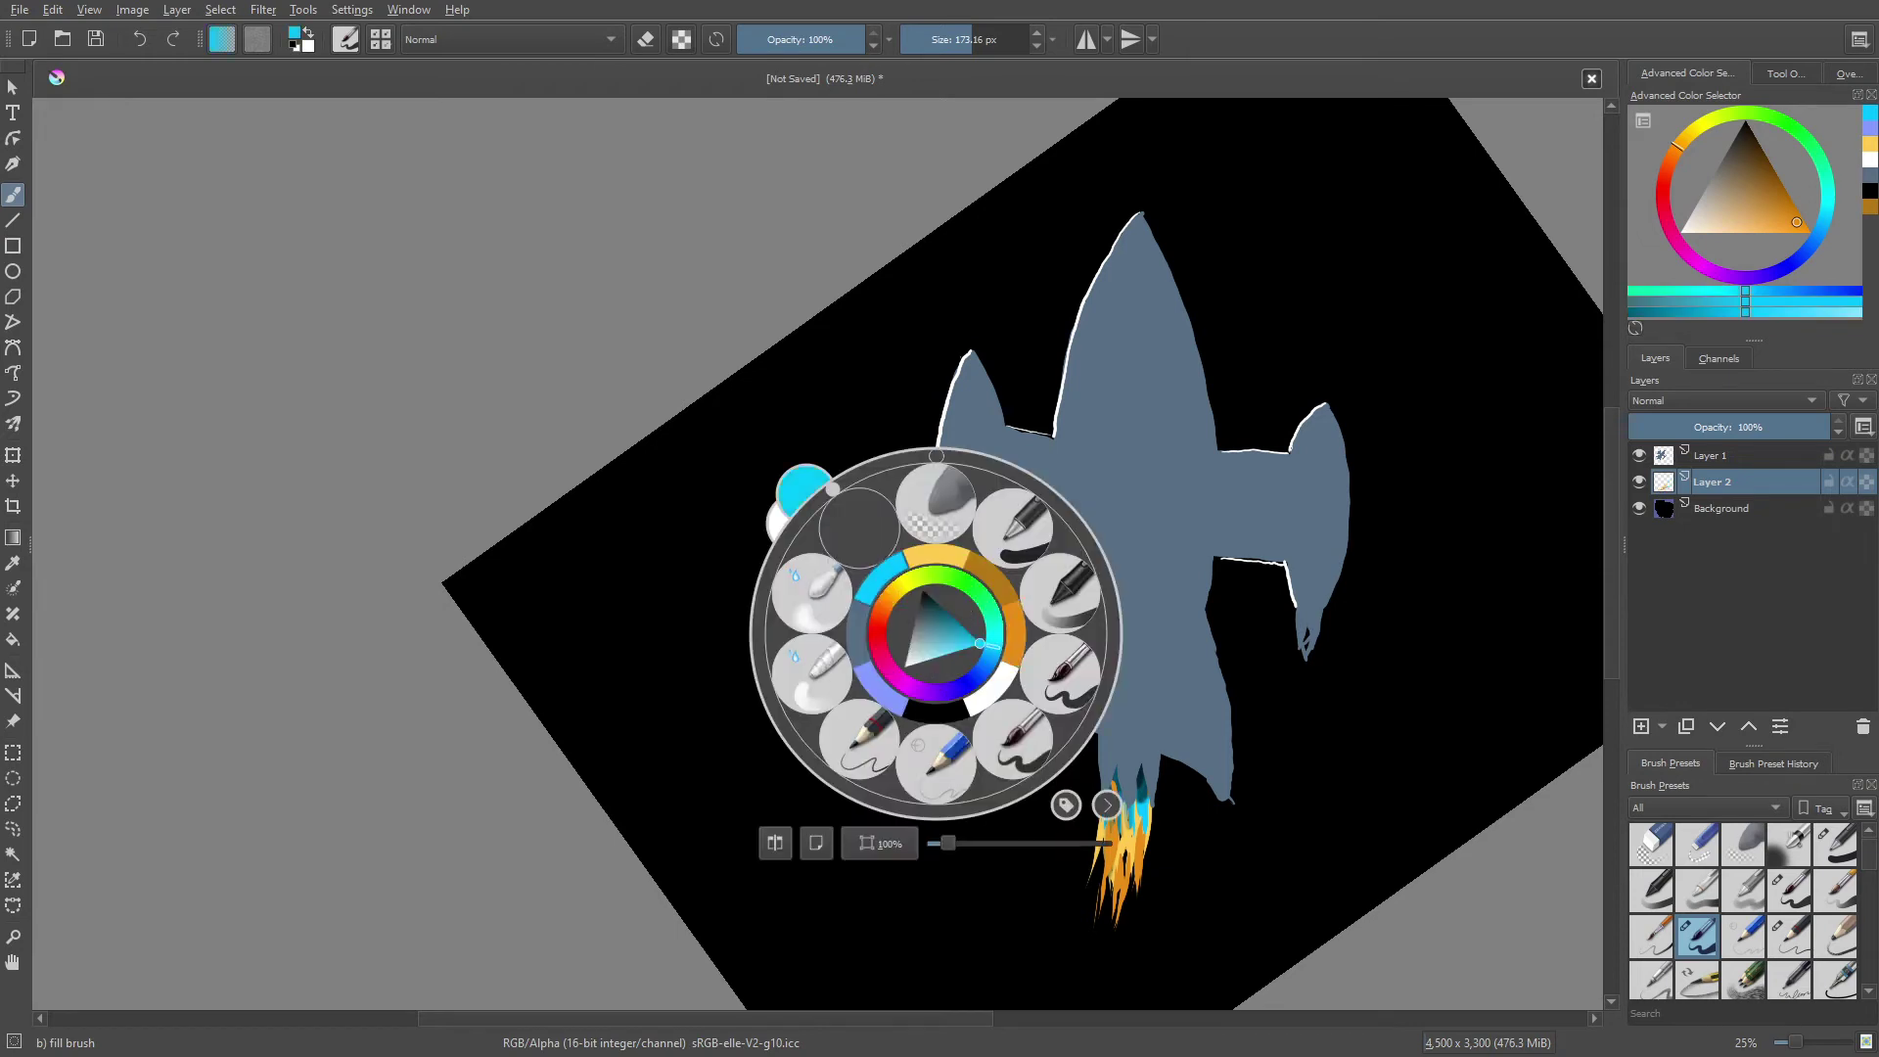
pyautogui.press('o')
pyautogui.press('o')
pyautogui.press('o')
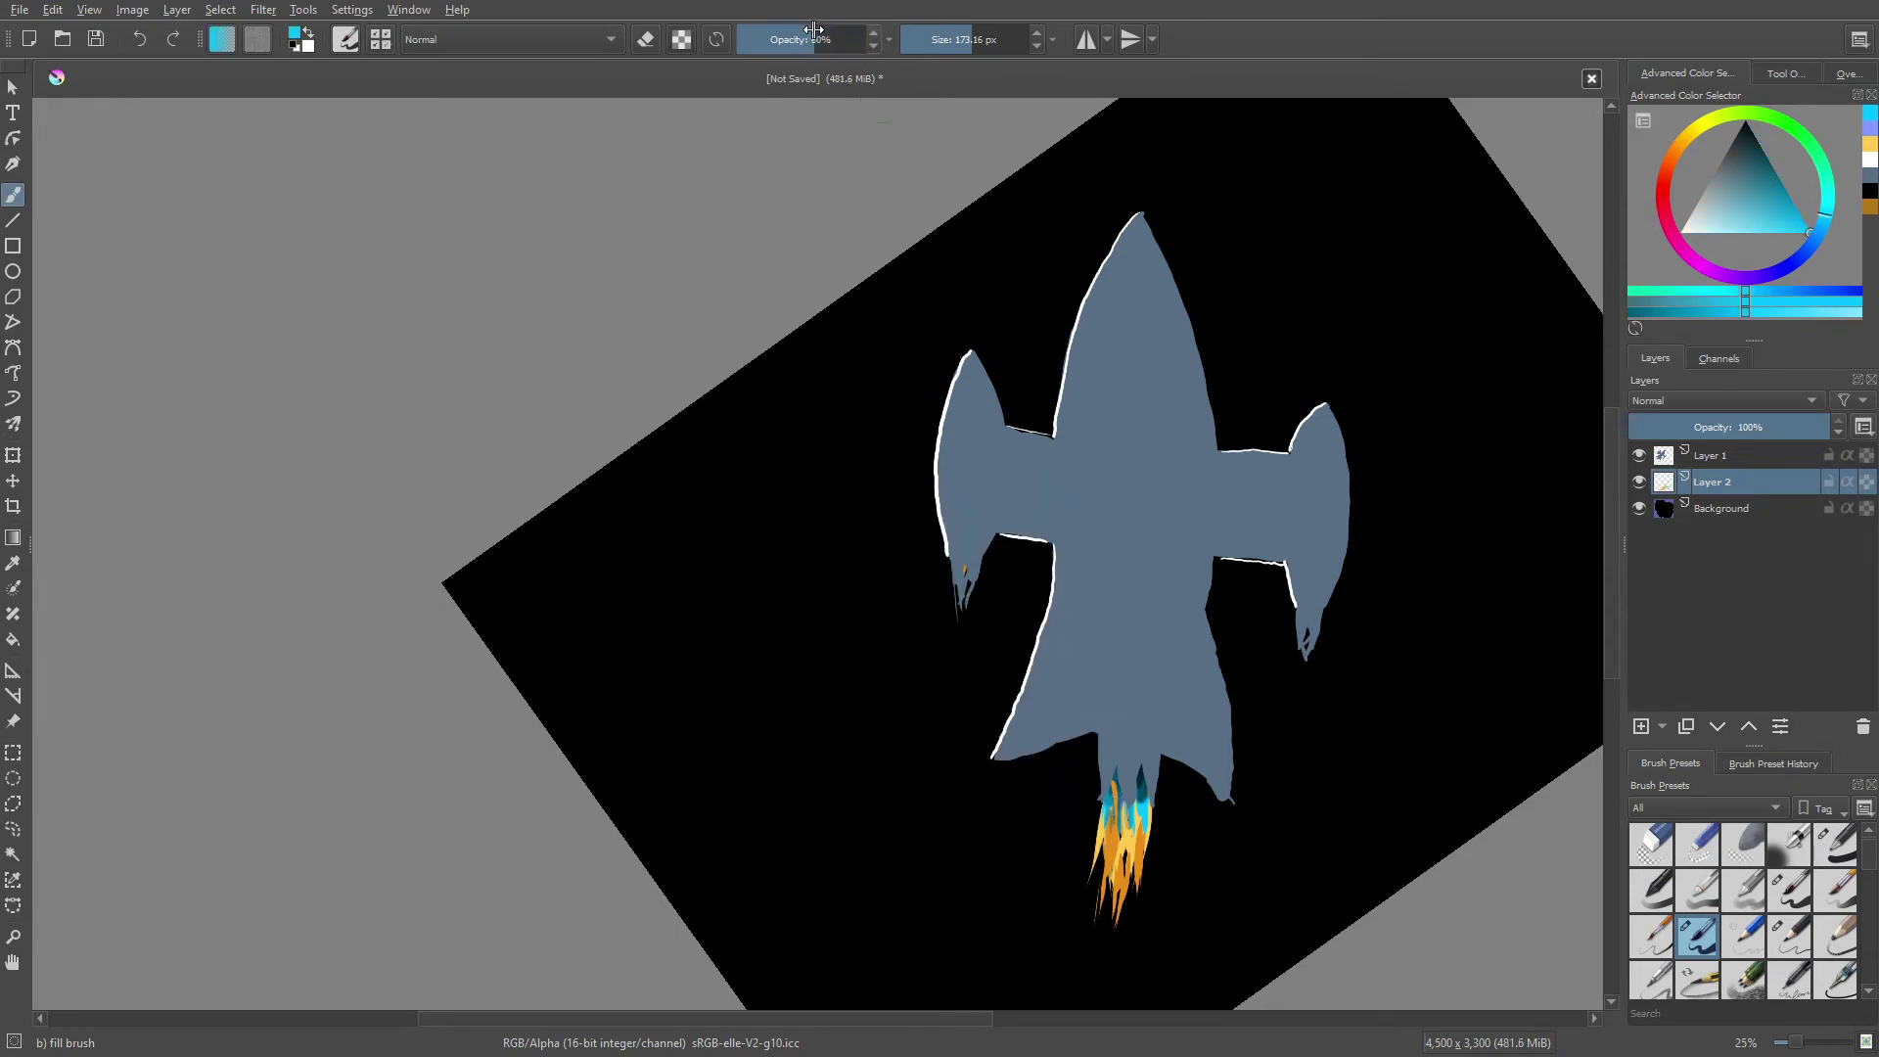
pyautogui.press('o')
pyautogui.press('o')
pyautogui.press('o')
pyautogui.press('o')
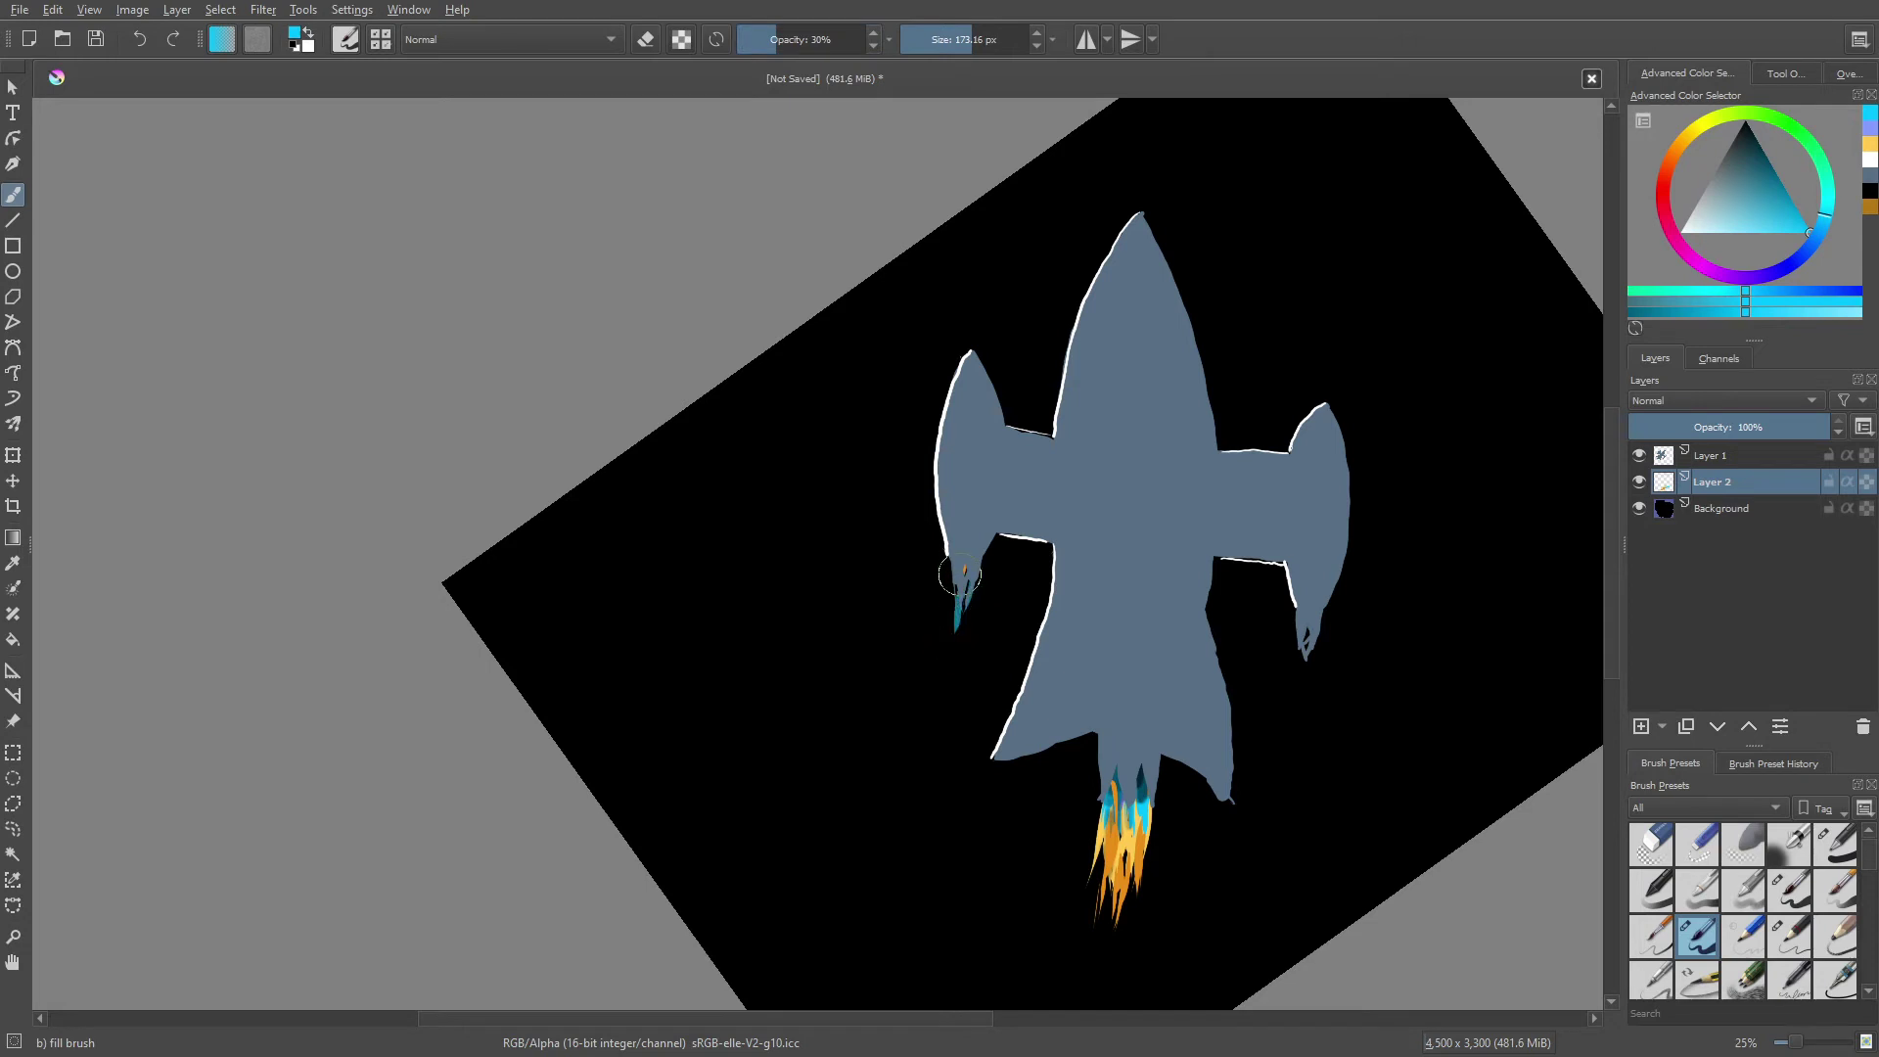
# - Paint translucent cyan streaks under both wingtips and on the main flame's top and tip
pyautogui.moveTo(956, 594); pyautogui.dragTo(950, 685)
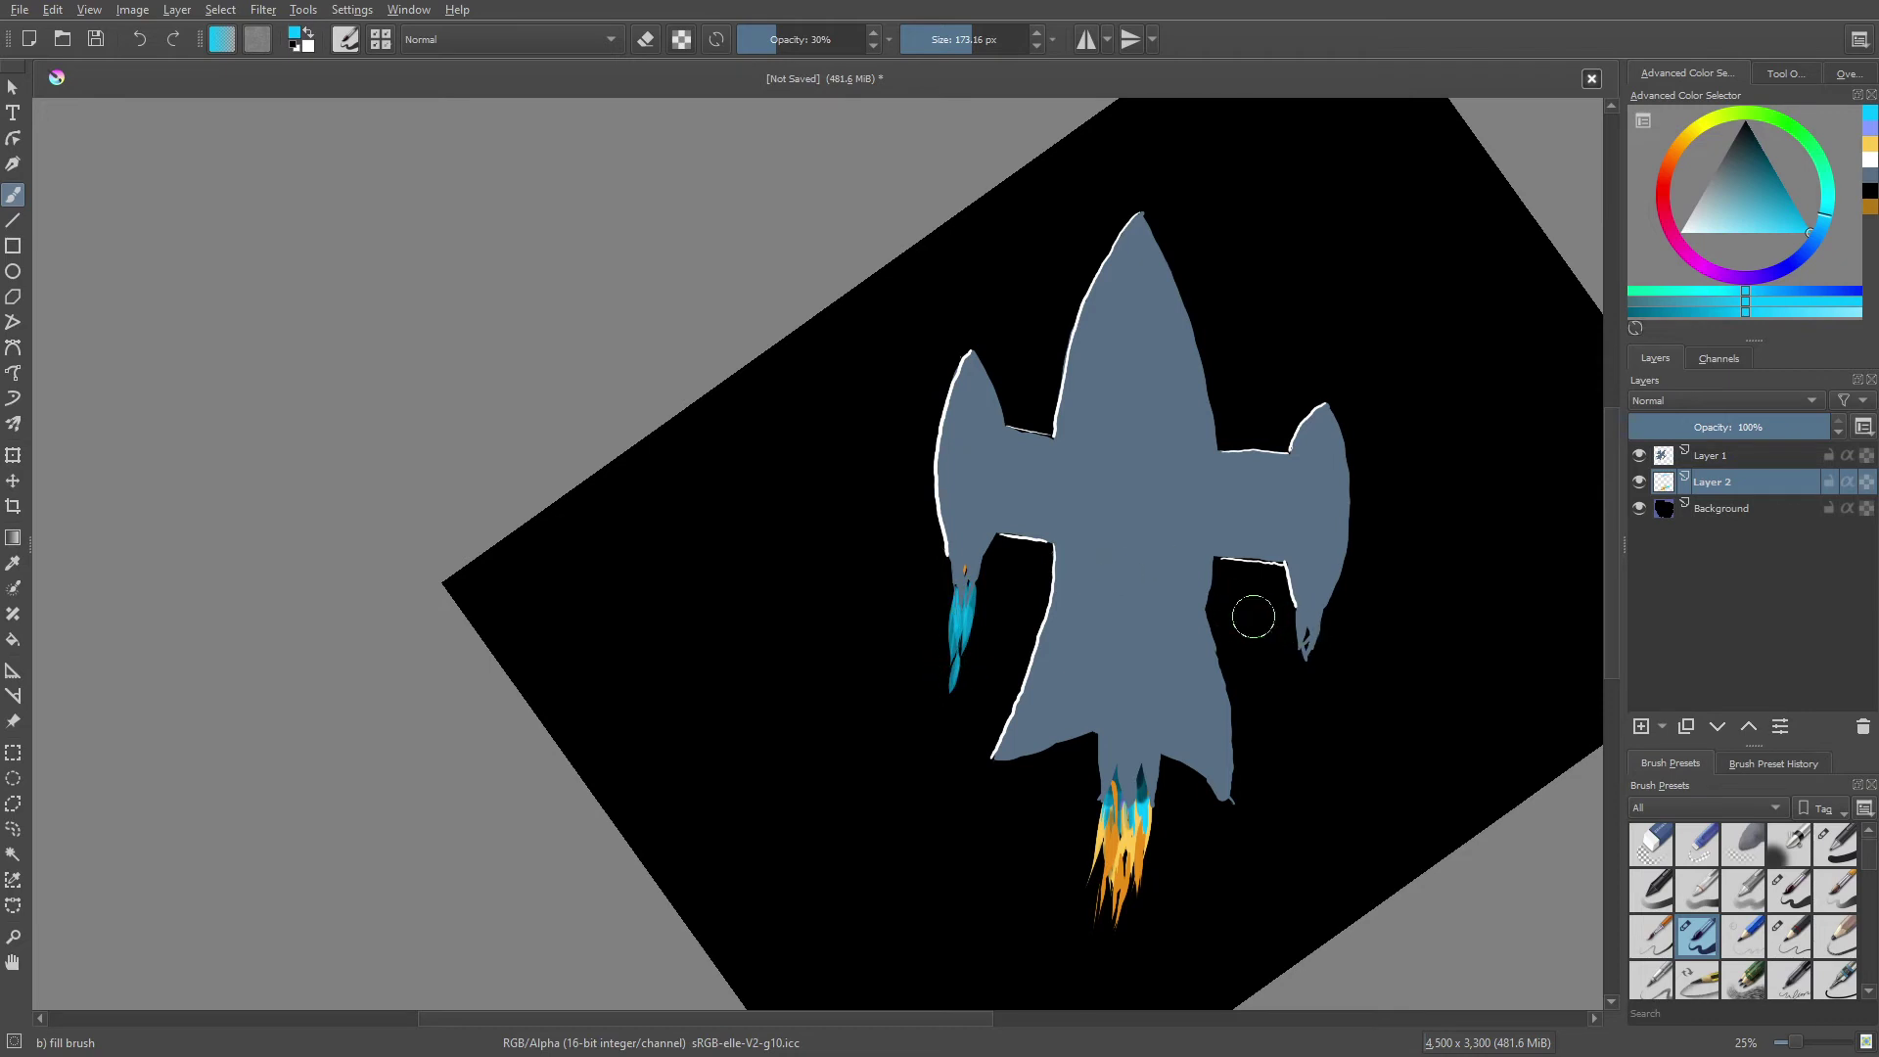
pyautogui.moveTo(1302, 627); pyautogui.dragTo(1300, 739)
pyautogui.moveTo(1284, 641); pyautogui.dragTo(1296, 752)
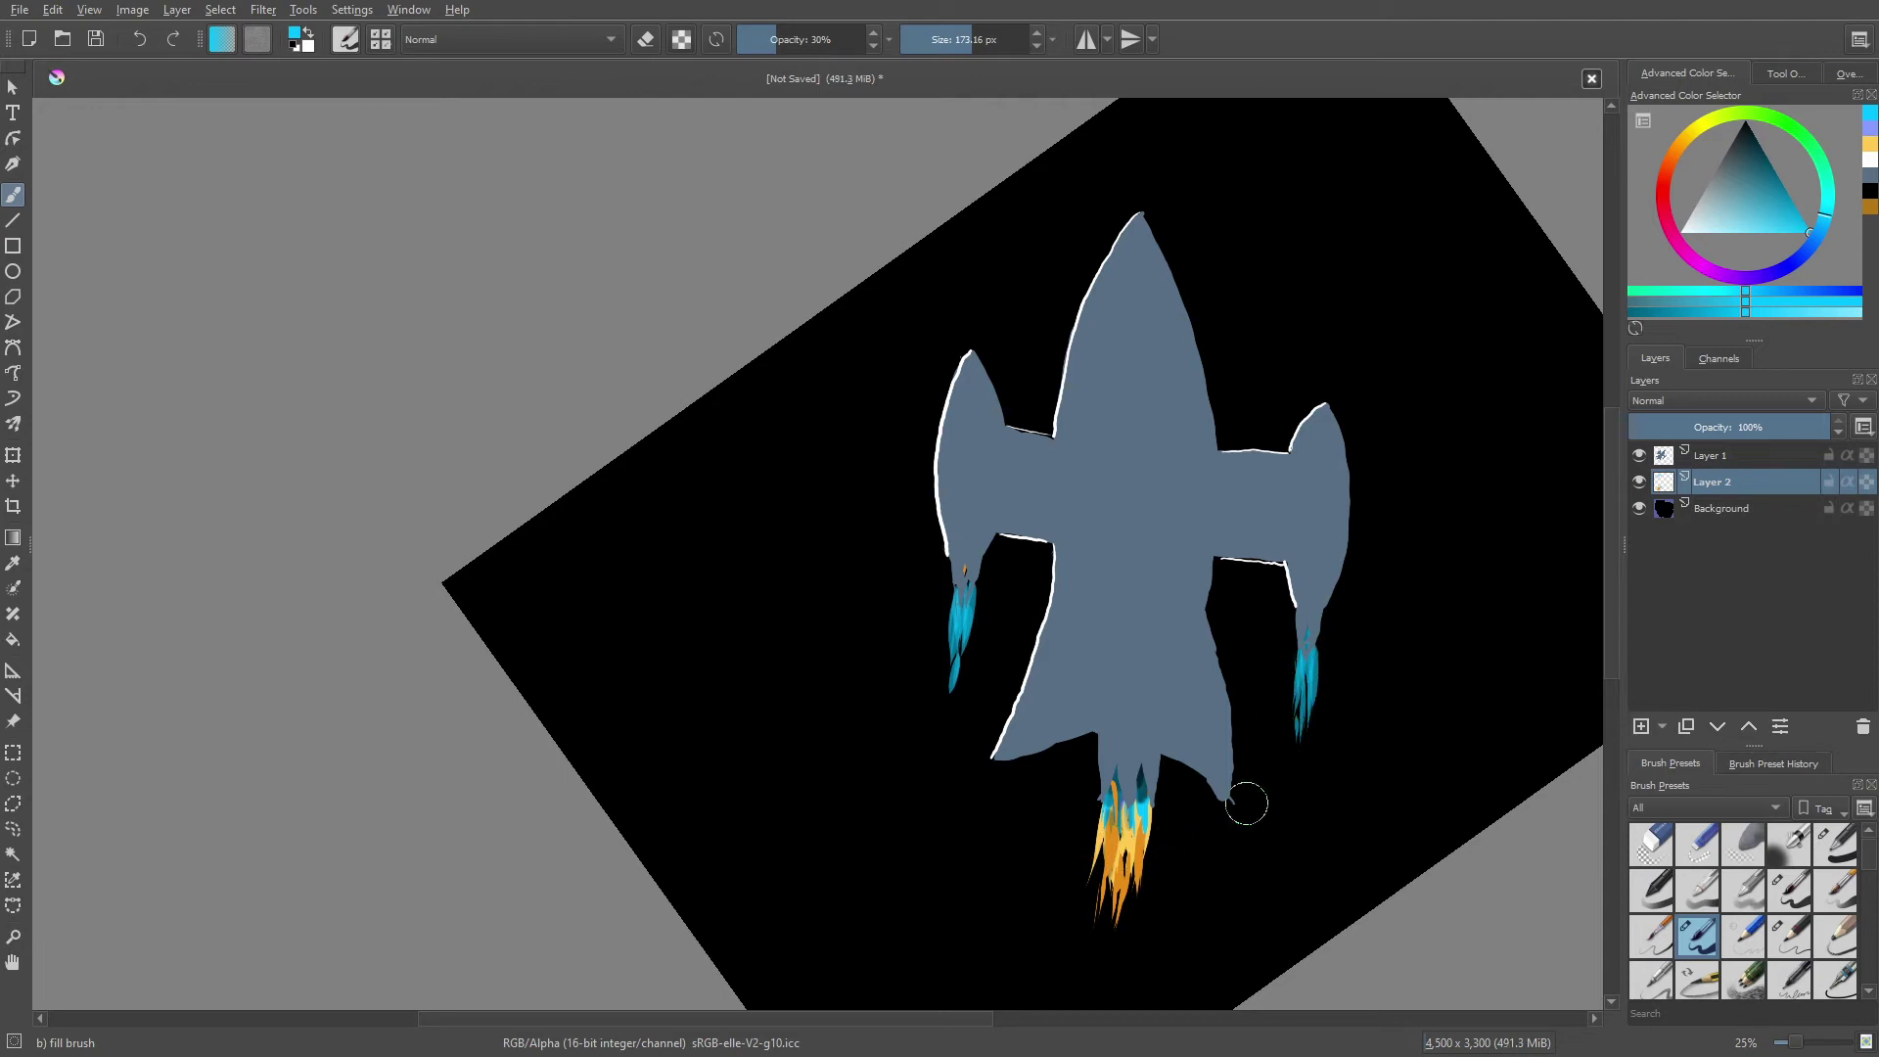
pyautogui.moveTo(1098, 787); pyautogui.dragTo(1108, 942)
pyautogui.moveTo(1116, 871)
pyautogui.mouseDown()
pyautogui.moveTo(1105, 942)
pyautogui.moveTo(1087, 839)
pyautogui.moveTo(1142, 855)
pyautogui.moveTo(1142, 783)
pyautogui.mouseUp()
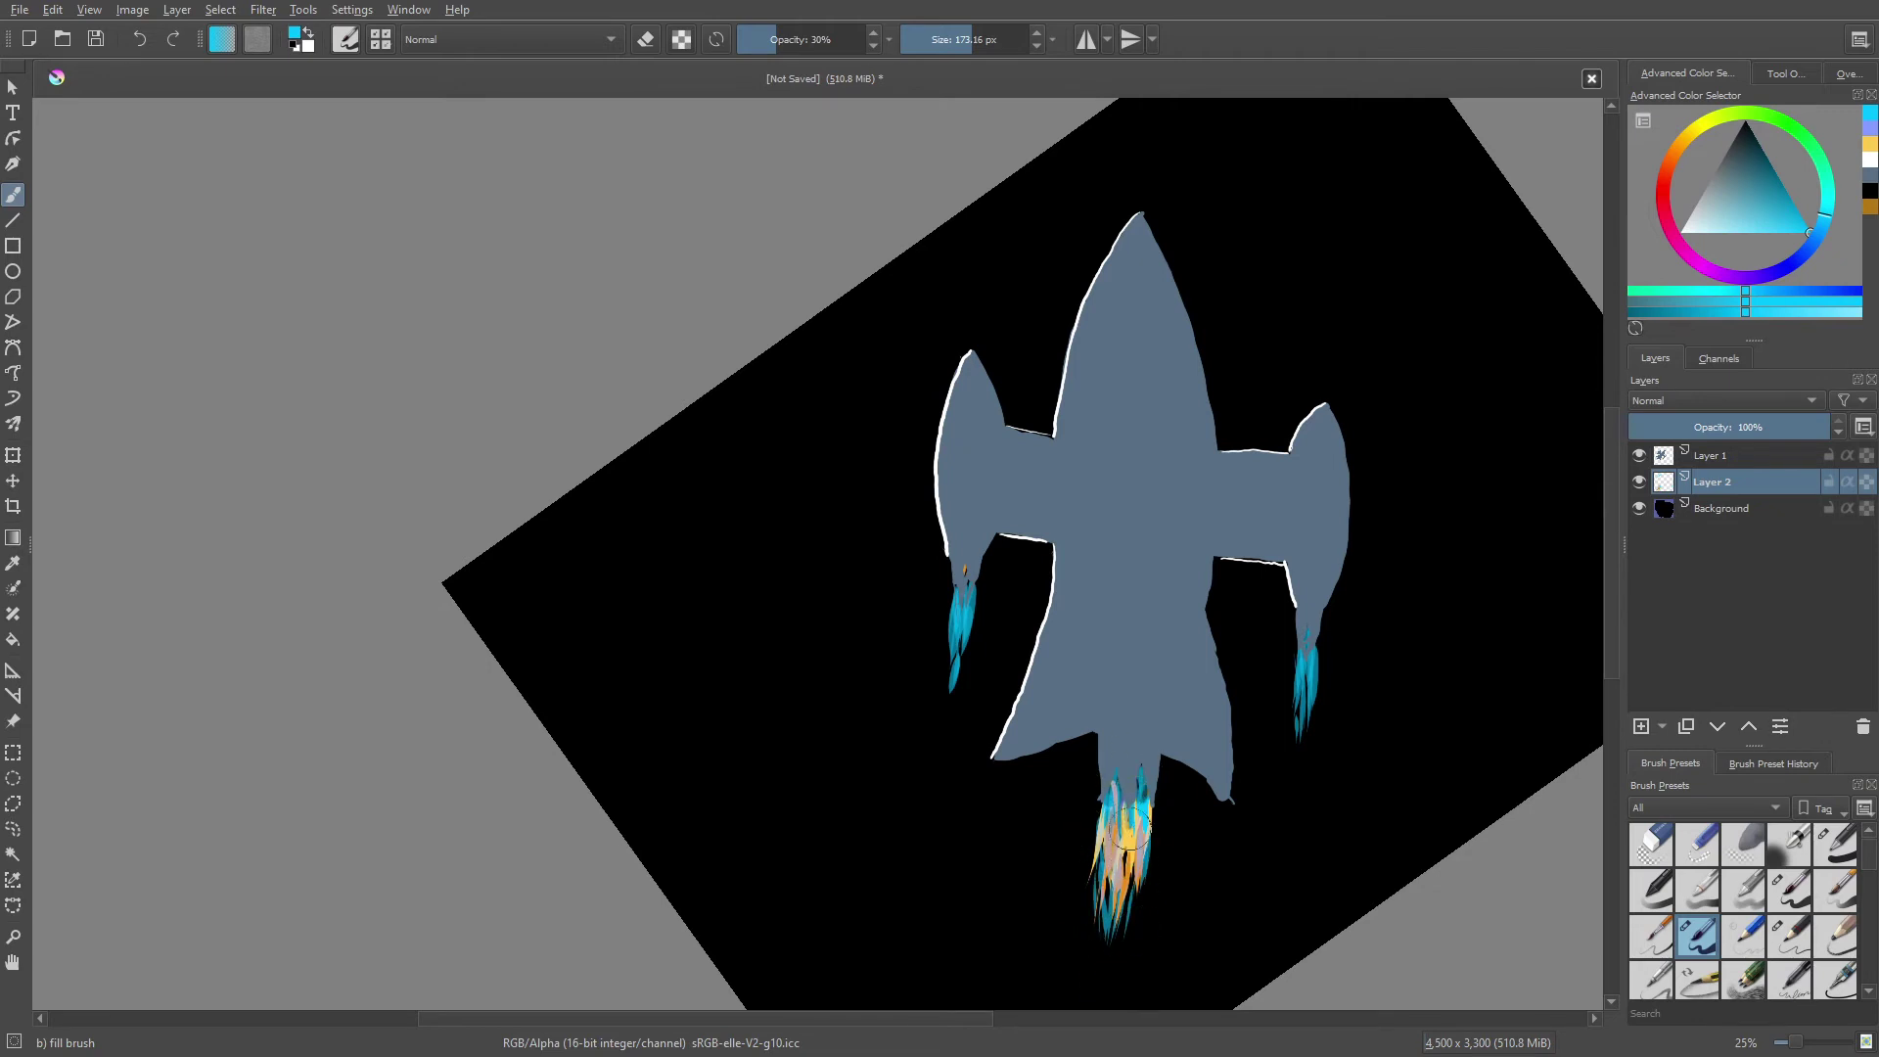
# - Lengthen the main flame's tip with a thin cyan stroke and add a small cyan dab below the hull
pyautogui.moveTo(1112, 943); pyautogui.dragTo(1103, 1007)
pyautogui.moveTo(1050, 757); pyautogui.dragTo(1060, 769)
pyautogui.rightClick(871, 774)
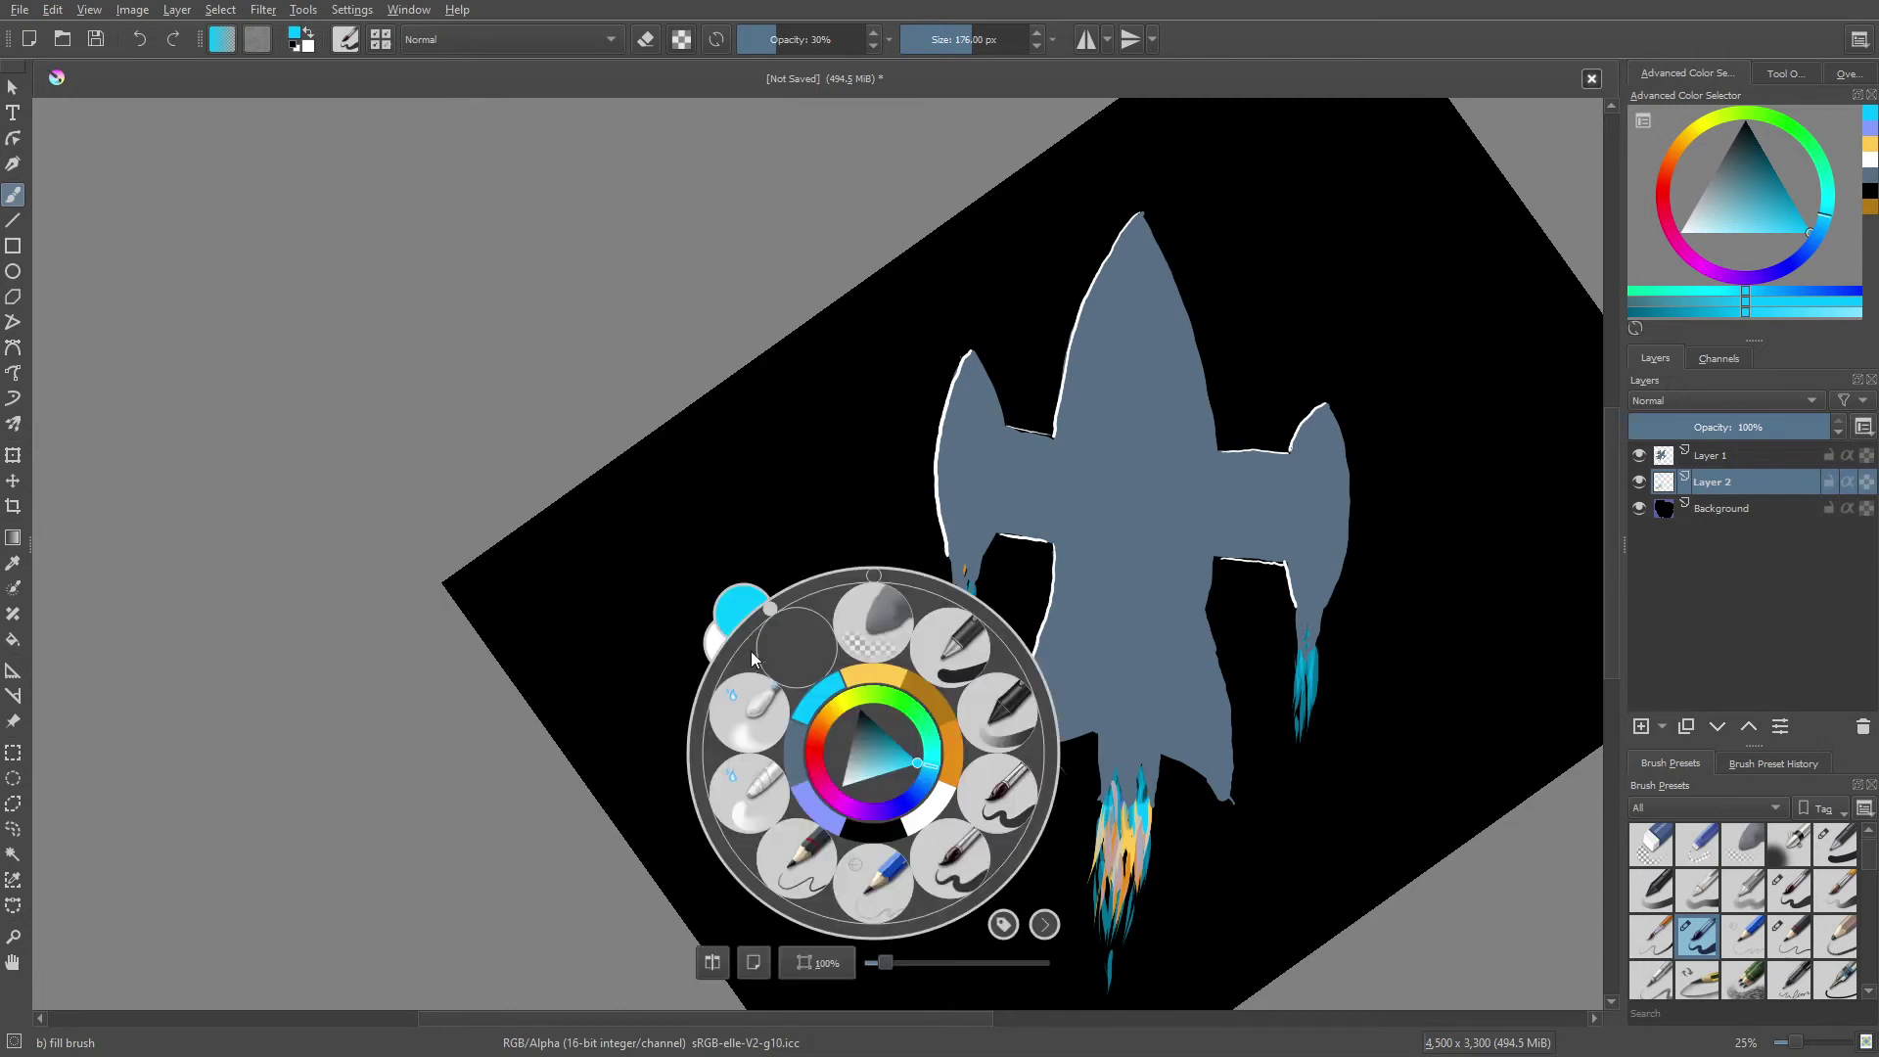
pyautogui.click(503, 552)
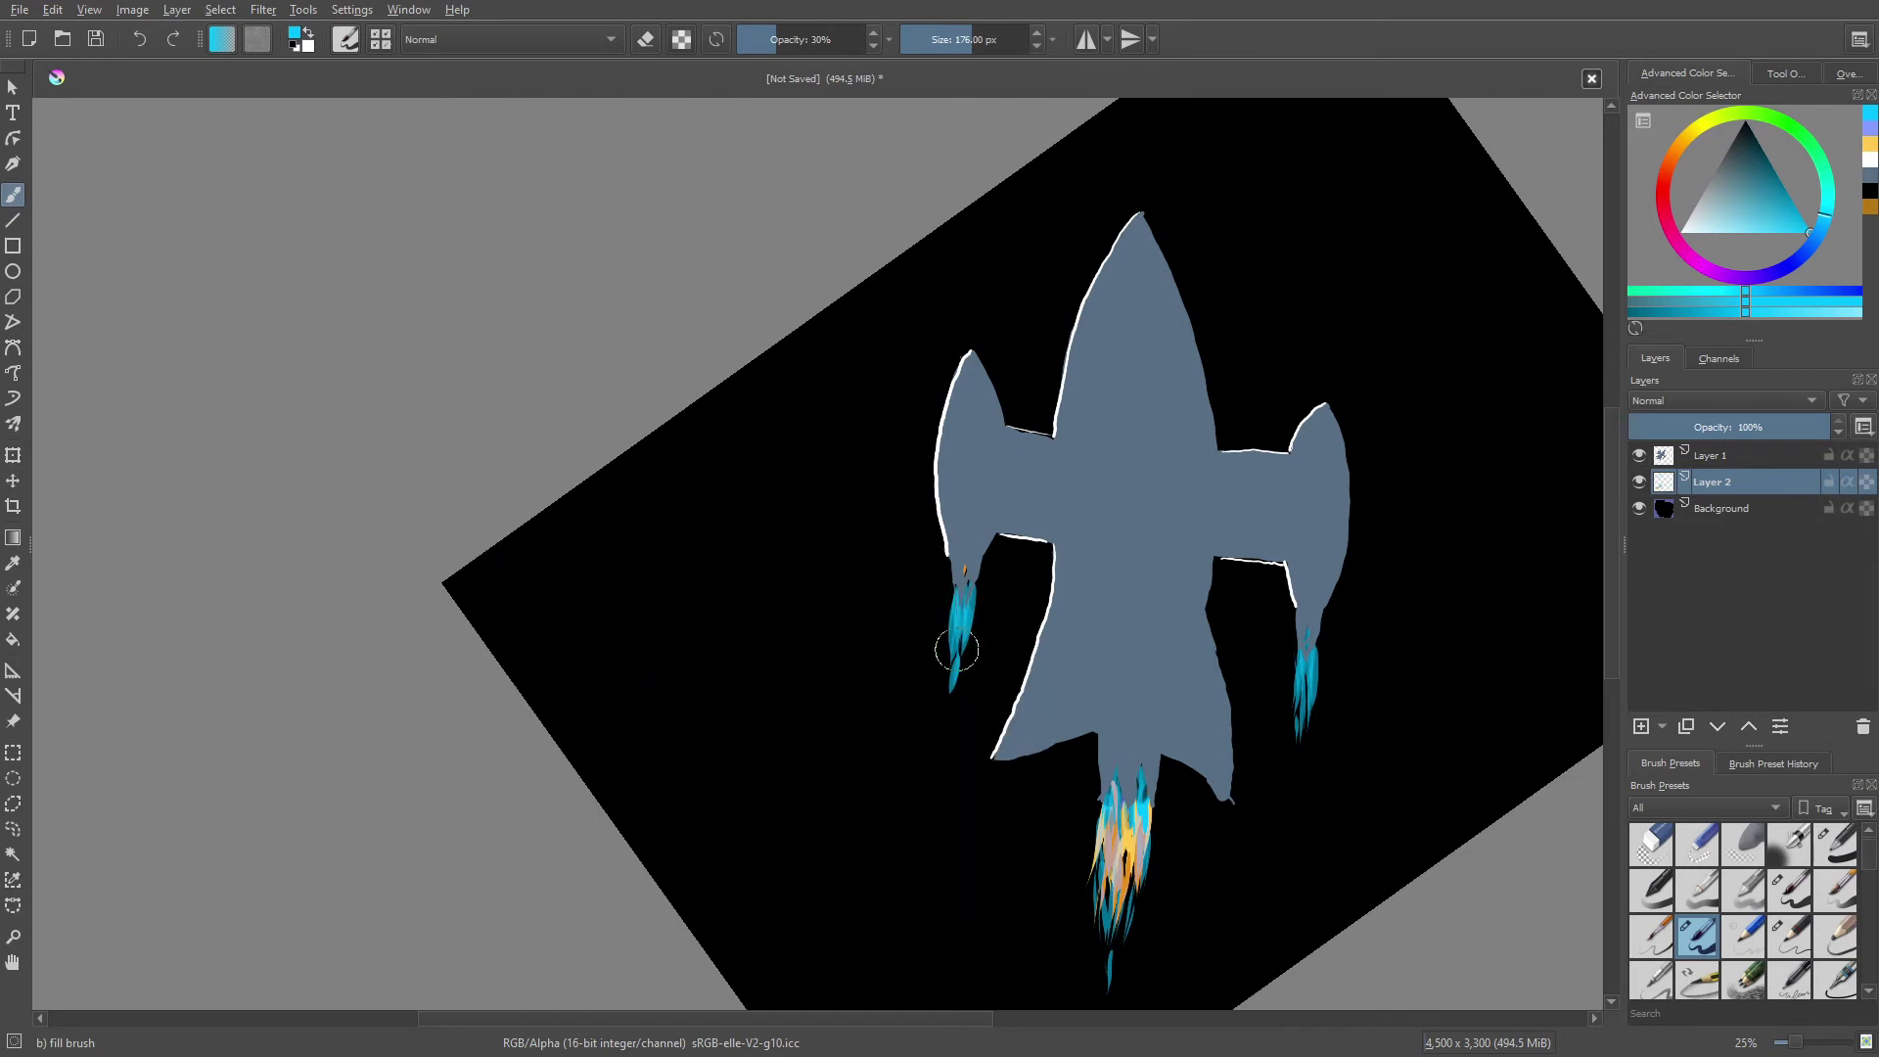
pyautogui.moveTo(990, 663)
pyautogui.mouseDown()
pyautogui.moveTo(1065, 669)
pyautogui.moveTo(1135, 709)
pyautogui.mouseUp()
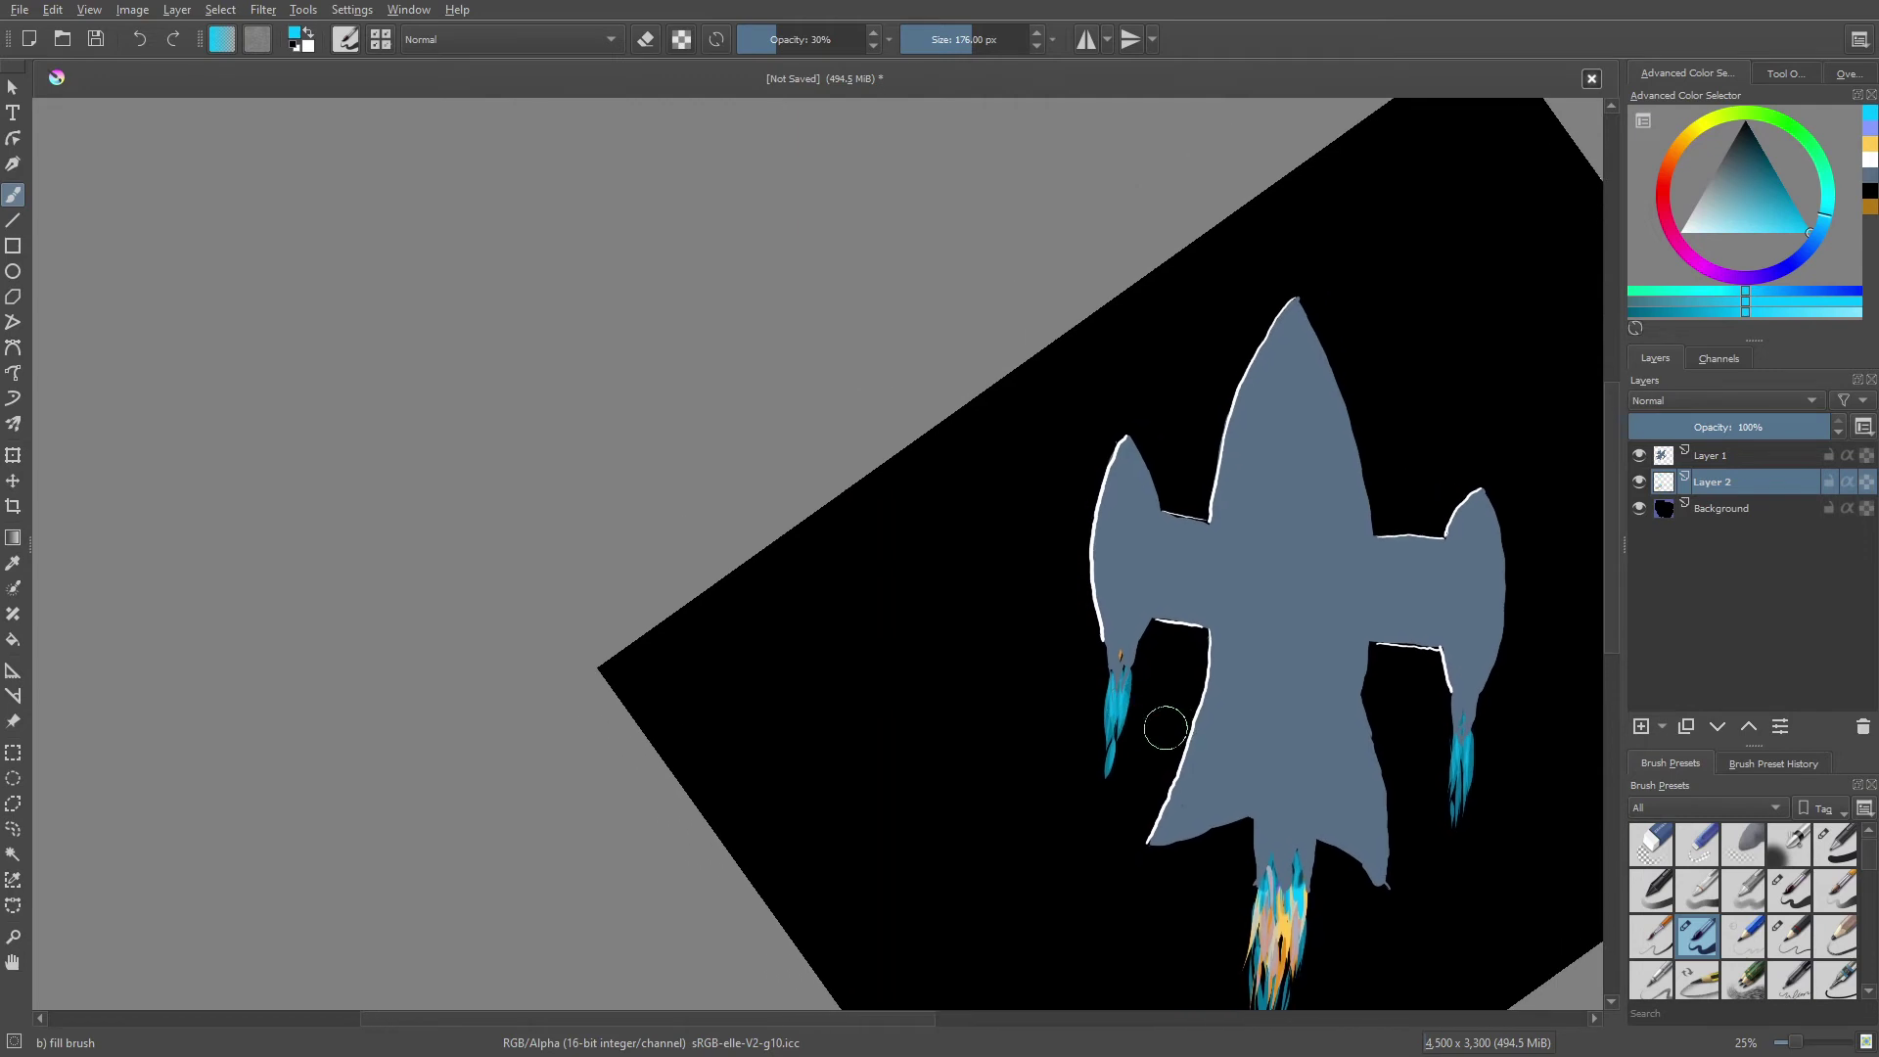
pyautogui.rightClick(1148, 723)
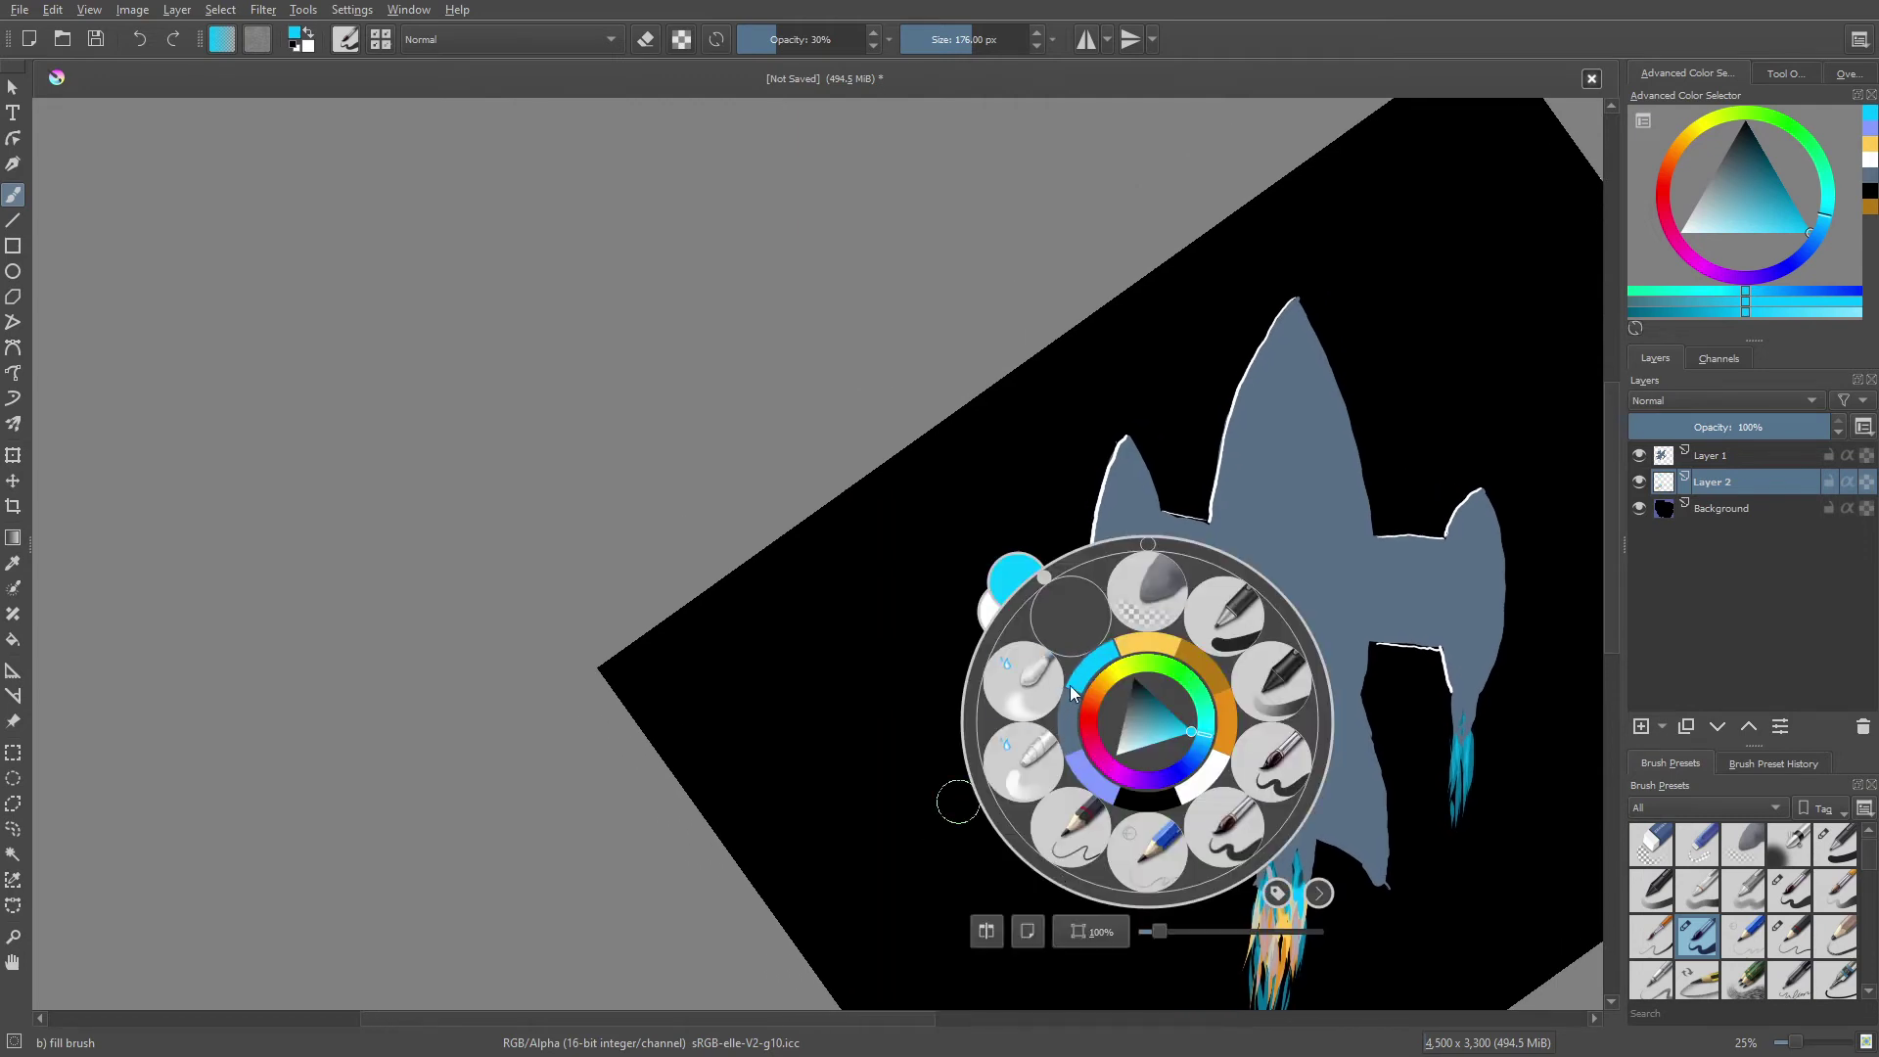
# - Pick black and the Basic-5 Size brush, and make Layer 1 active
pyautogui.click(1151, 804)
pyautogui.rightClick(1276, 417)
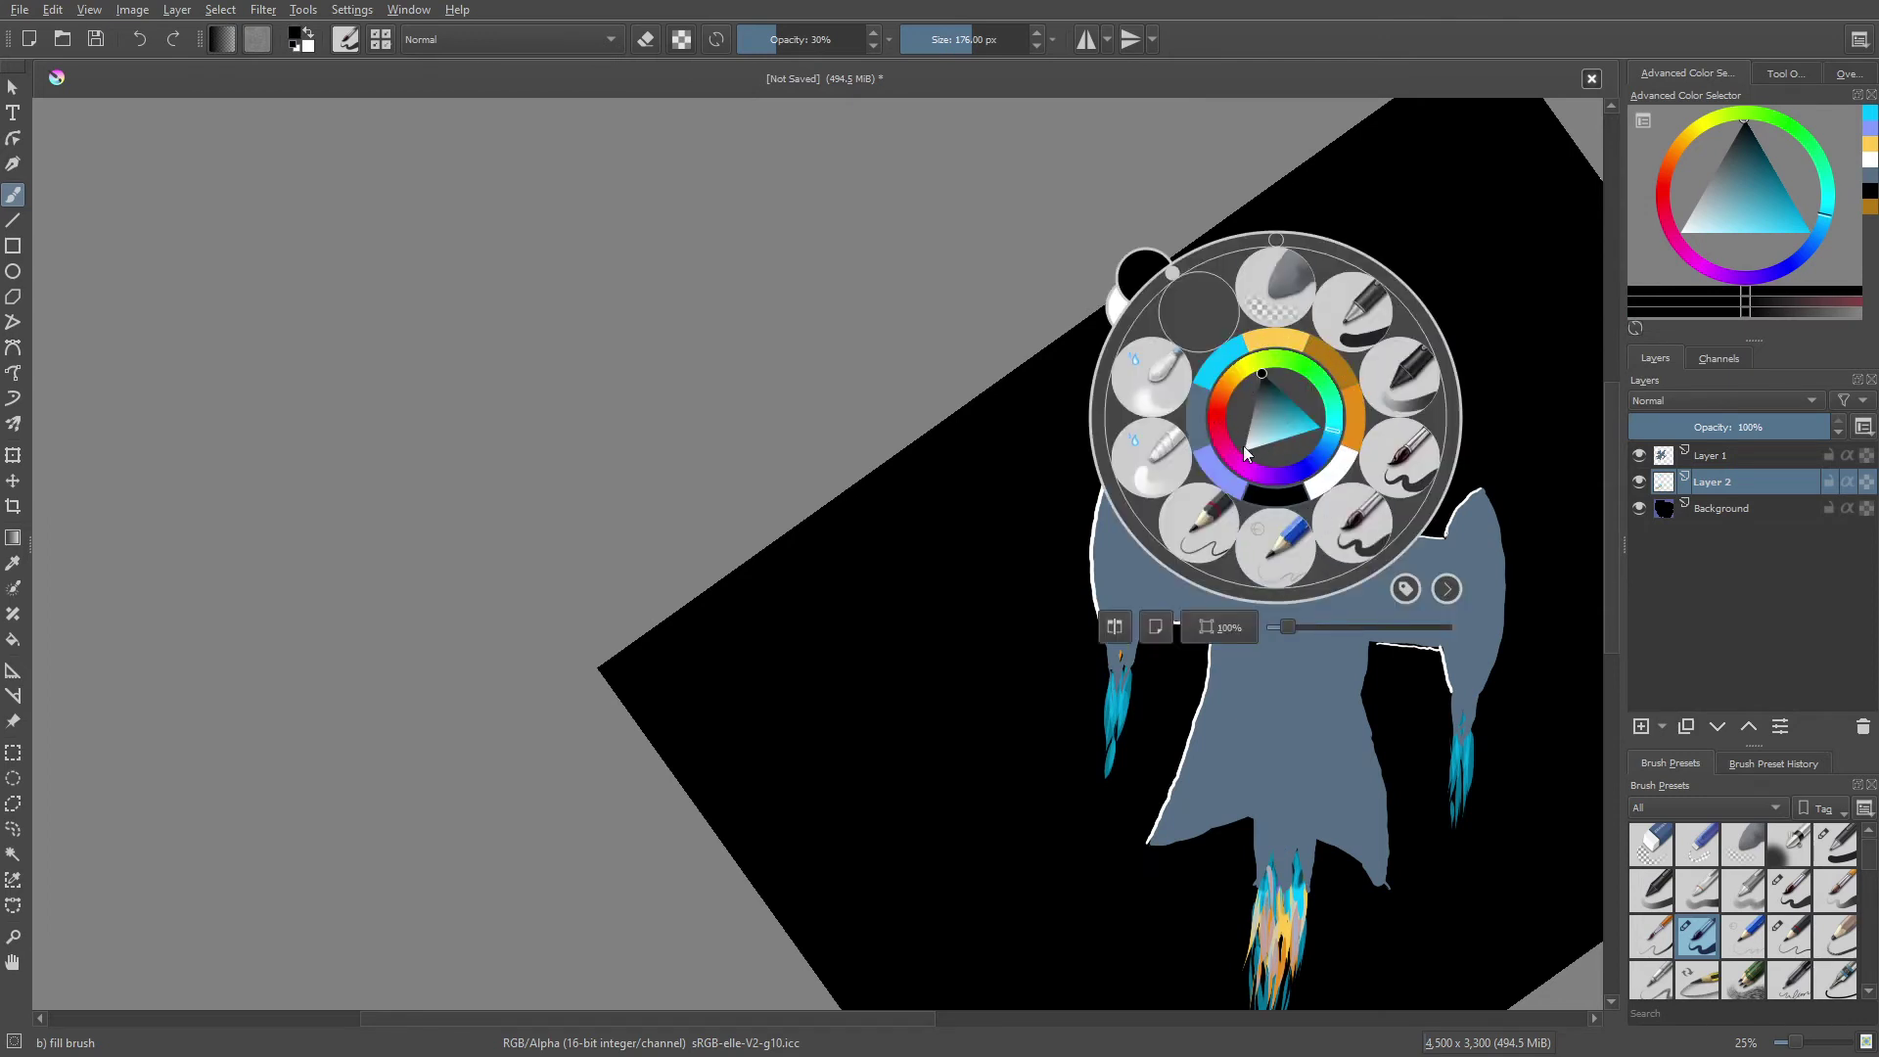
pyautogui.click(1382, 448)
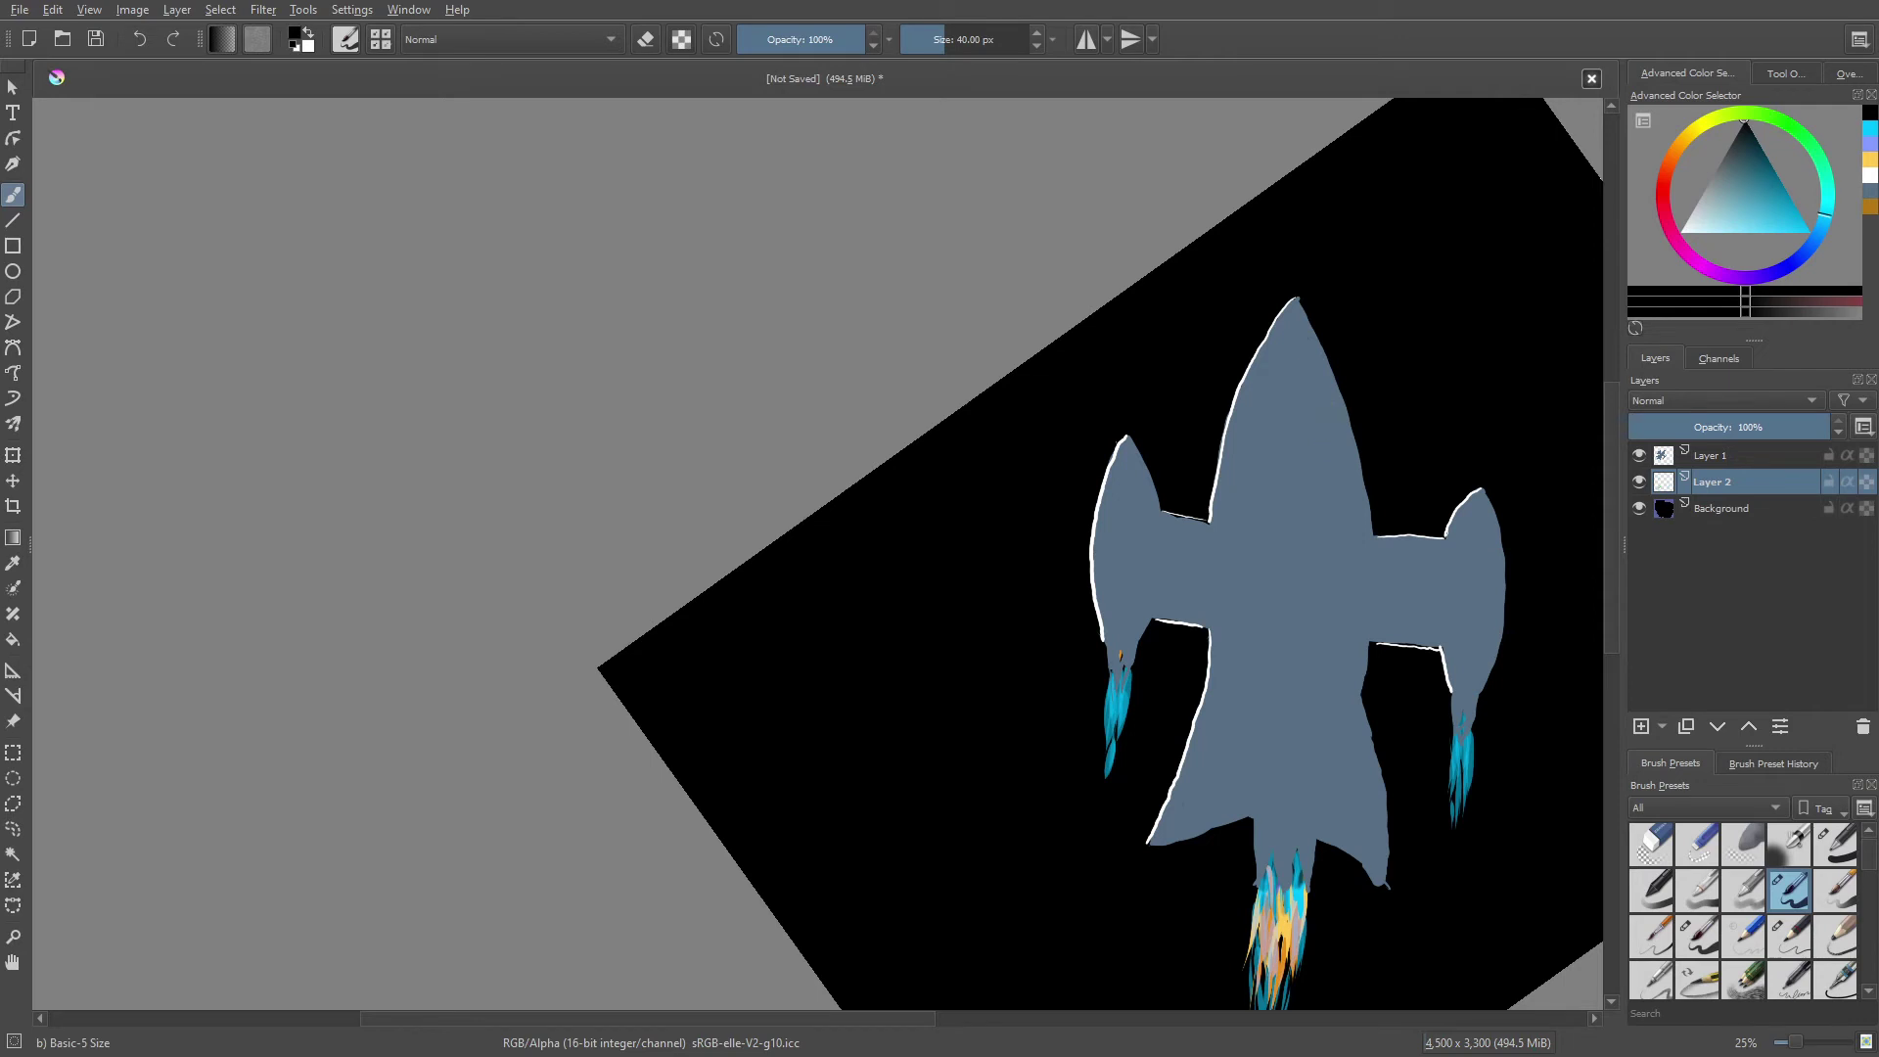
pyautogui.click(1728, 455)
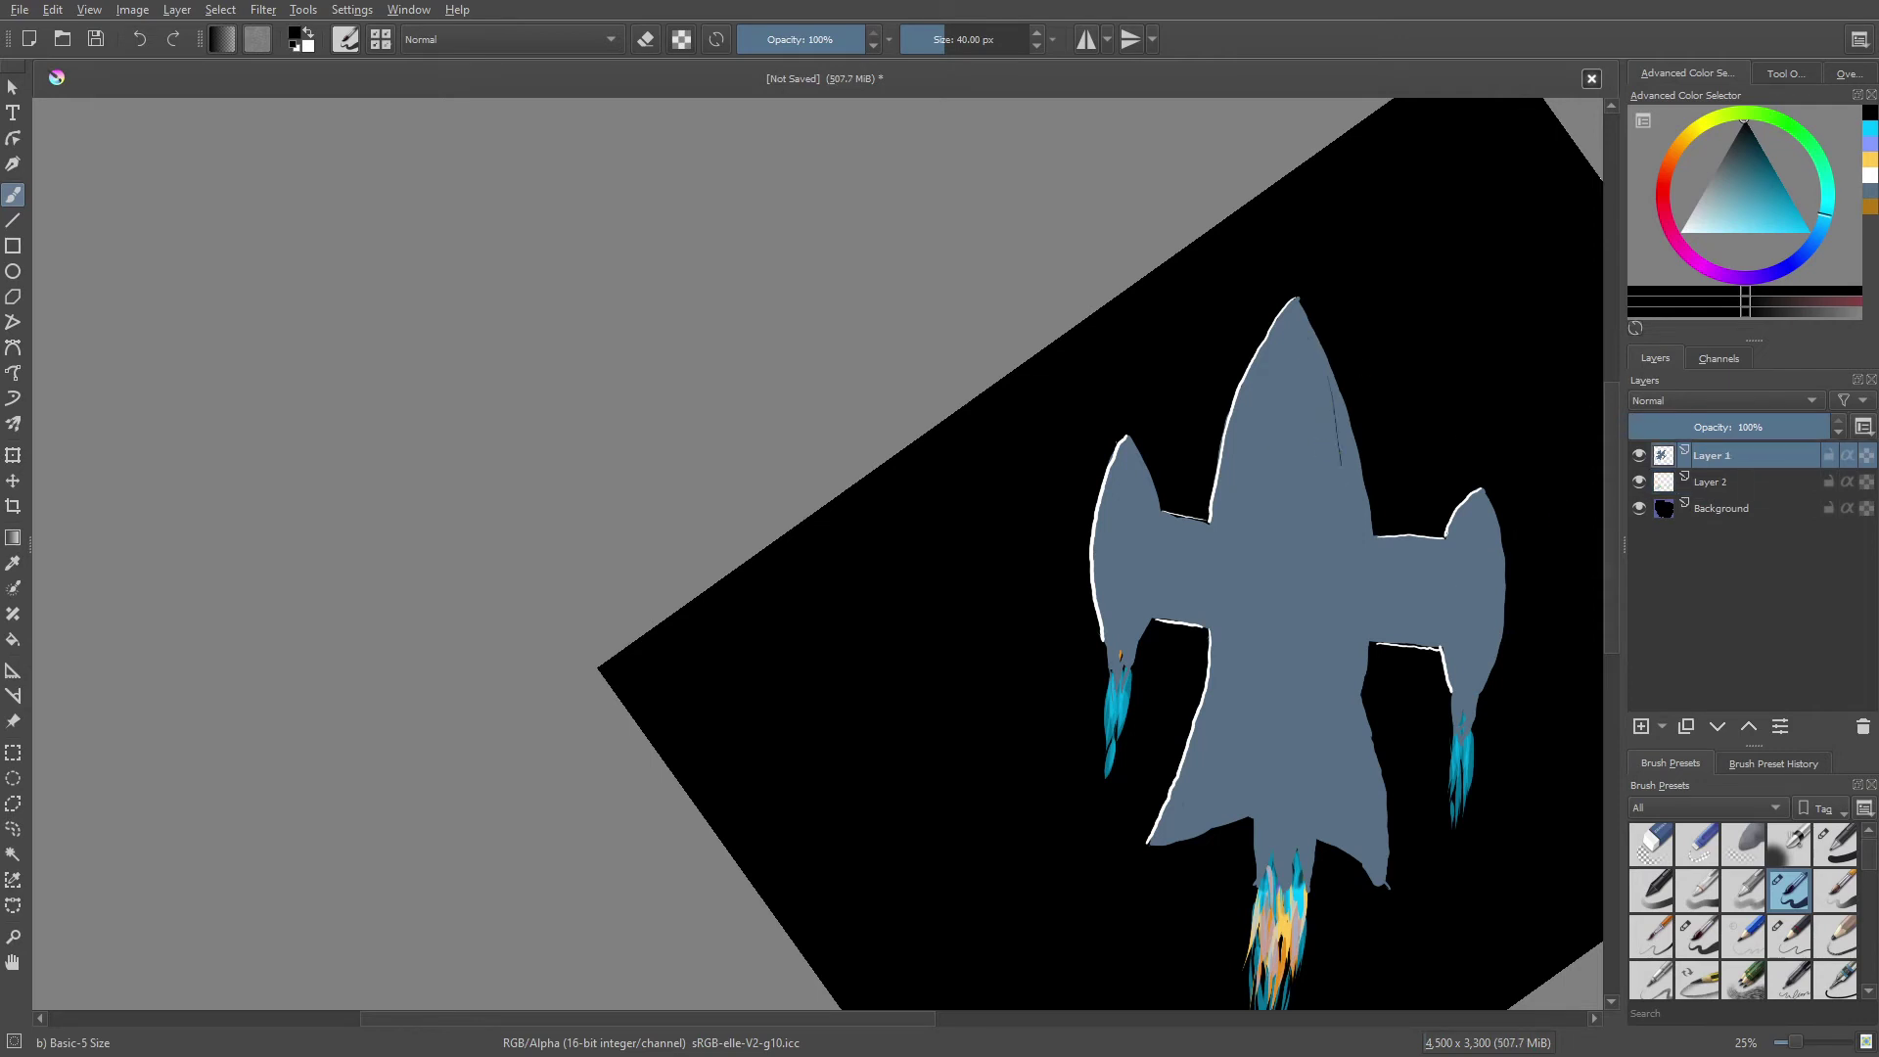
# - Draw a thin dark line down the rocket's centre, undoing two attempts before keeping one
pyautogui.moveTo(1341, 467); pyautogui.dragTo(1326, 787)
pyautogui.hotkey('ctrl', 'z')
pyautogui.moveTo(1343, 560); pyautogui.dragTo(1329, 773)
pyautogui.hotkey('ctrl', 'z')
pyautogui.moveTo(1337, 447); pyautogui.dragTo(1335, 718)
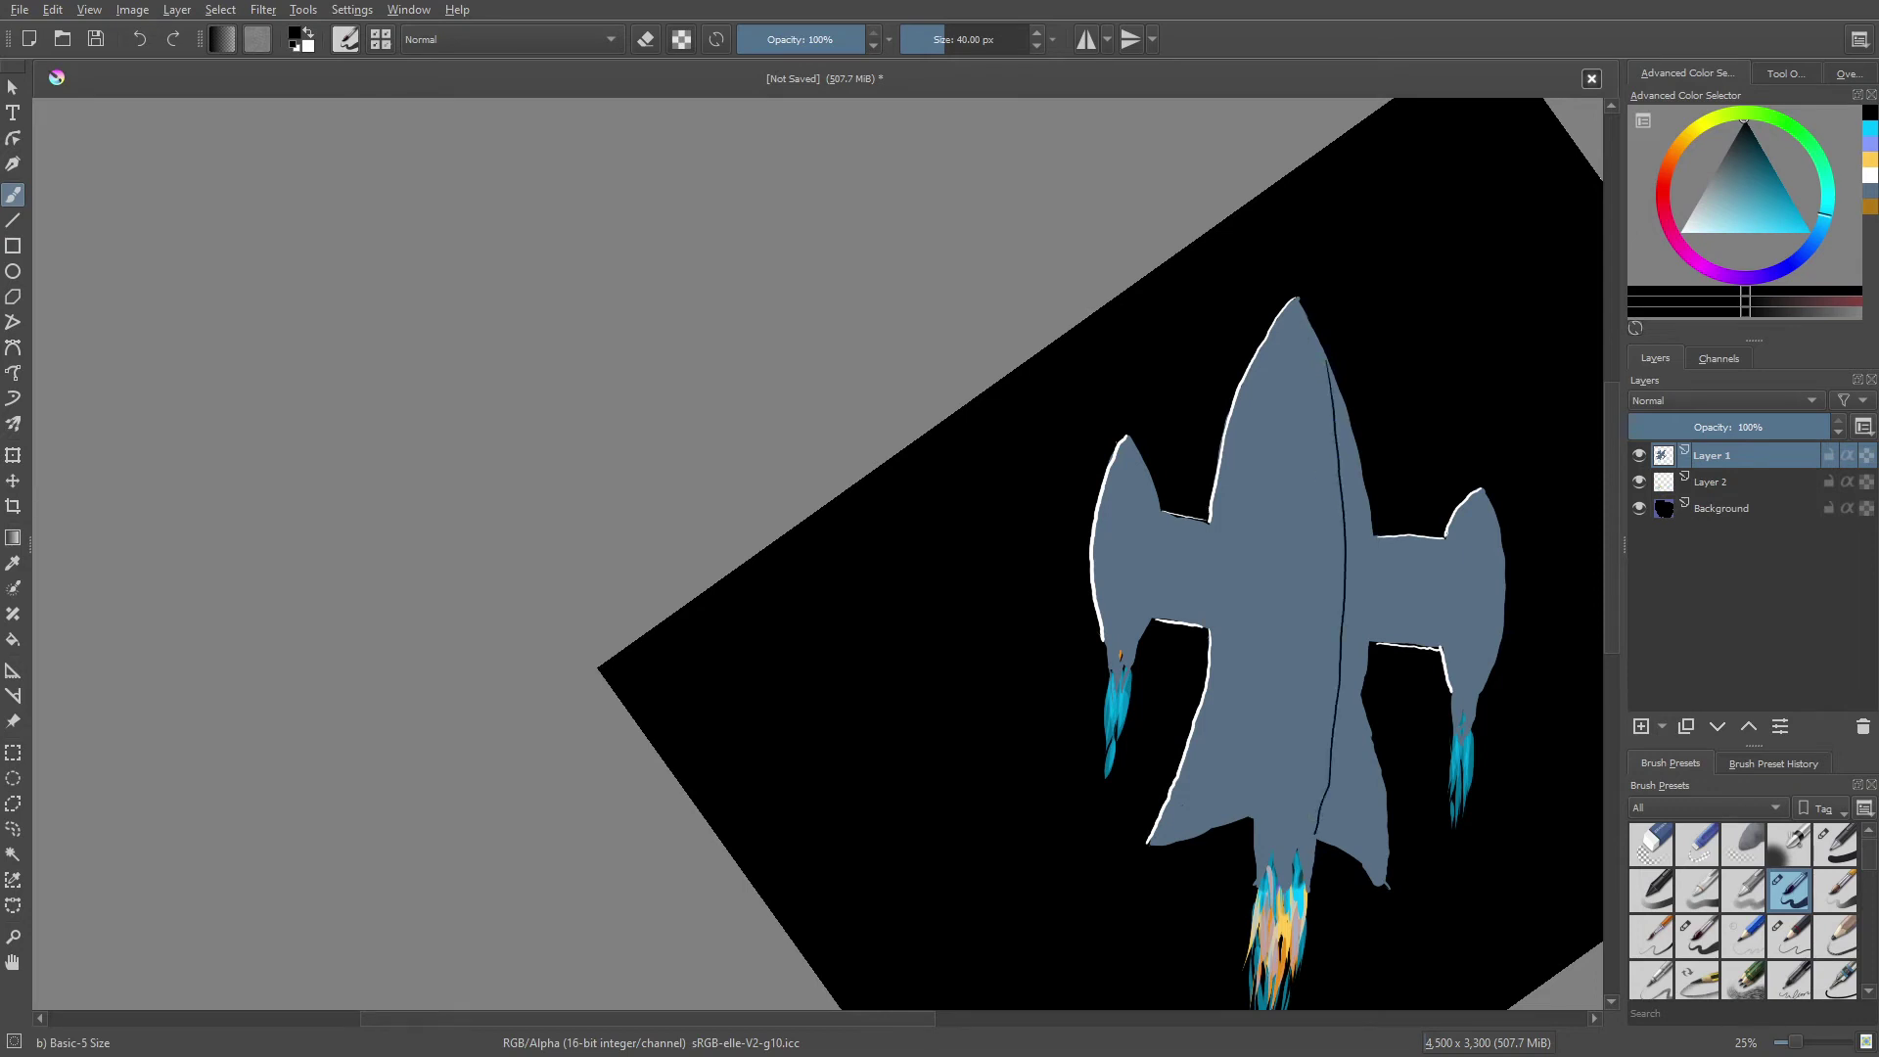
pyautogui.moveTo(1309, 355)
pyautogui.mouseDown()
pyautogui.moveTo(324, 355)
pyautogui.moveTo(600, 432)
pyautogui.moveTo(487, 431)
pyautogui.moveTo(727, 509)
pyautogui.moveTo(1386, 404)
pyautogui.mouseUp()
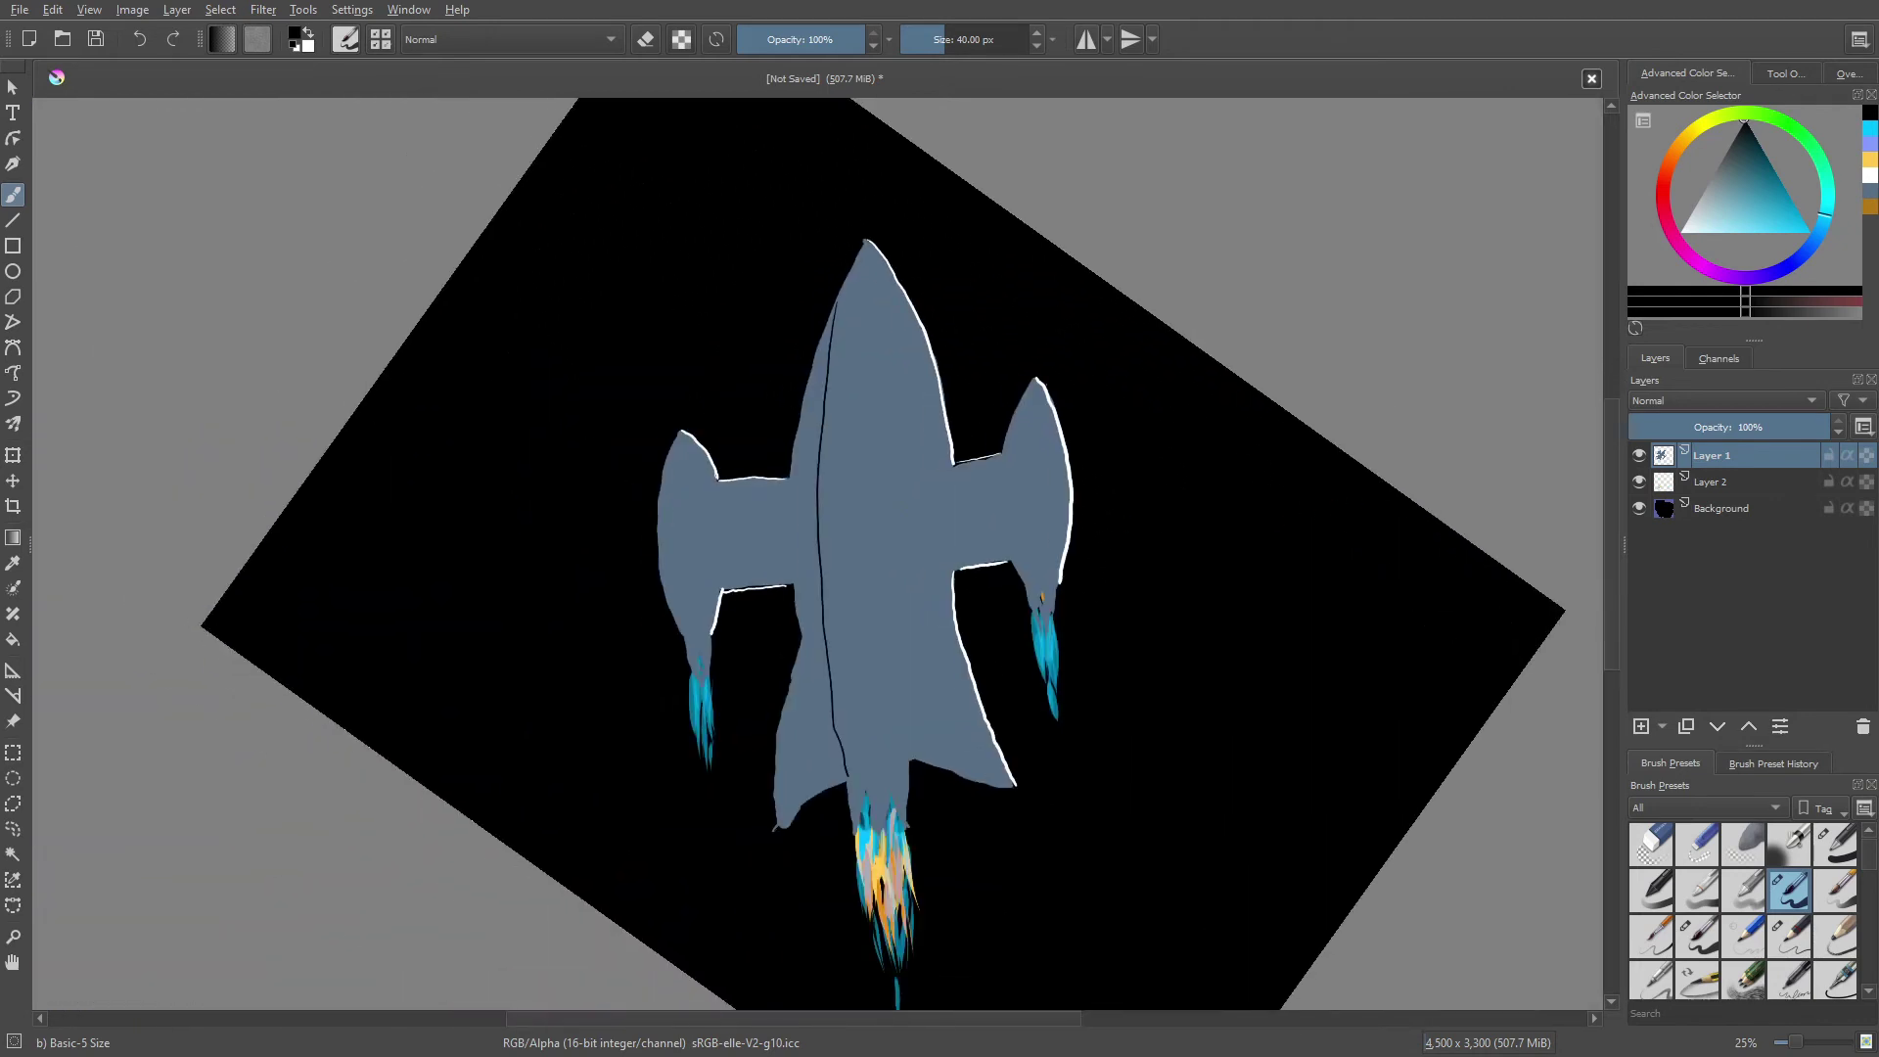
# - Switch to white and the Basic-2 Opacity brush
pyautogui.rightClick(848, 423)
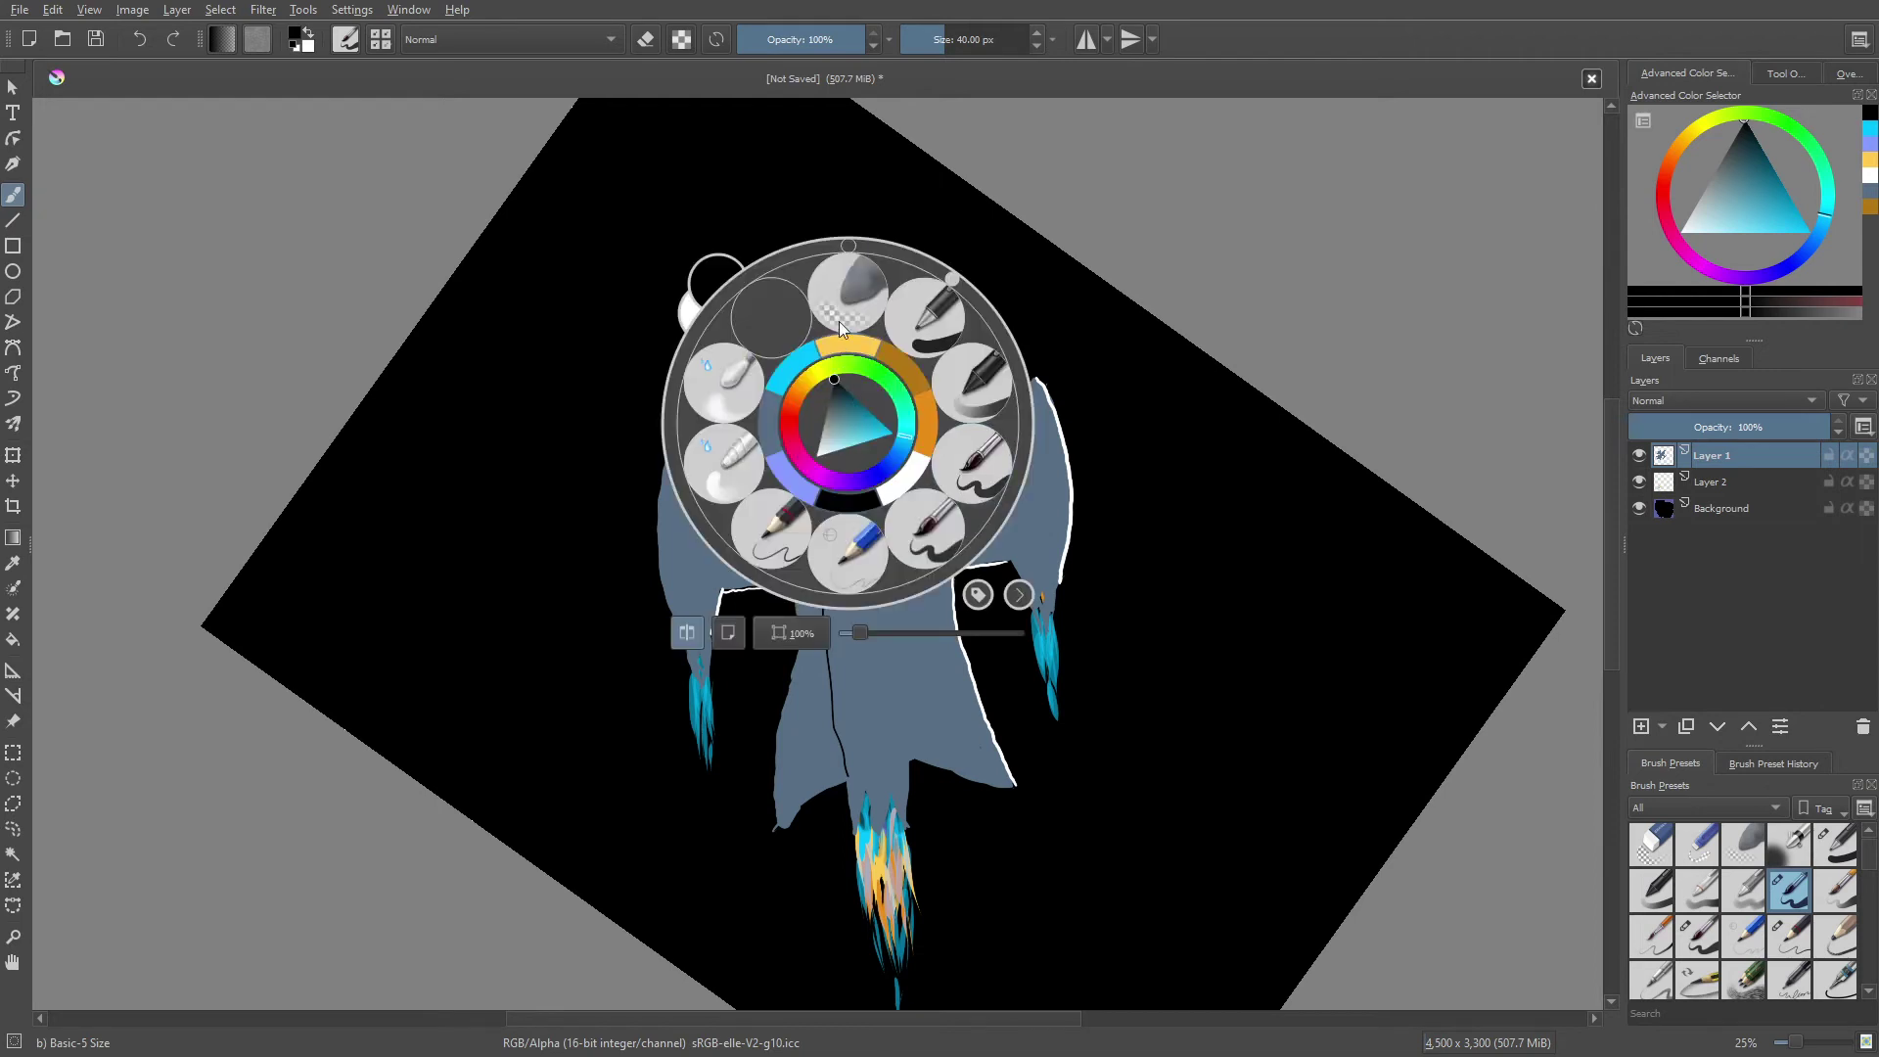
pyautogui.click(896, 481)
pyautogui.rightClick(873, 481)
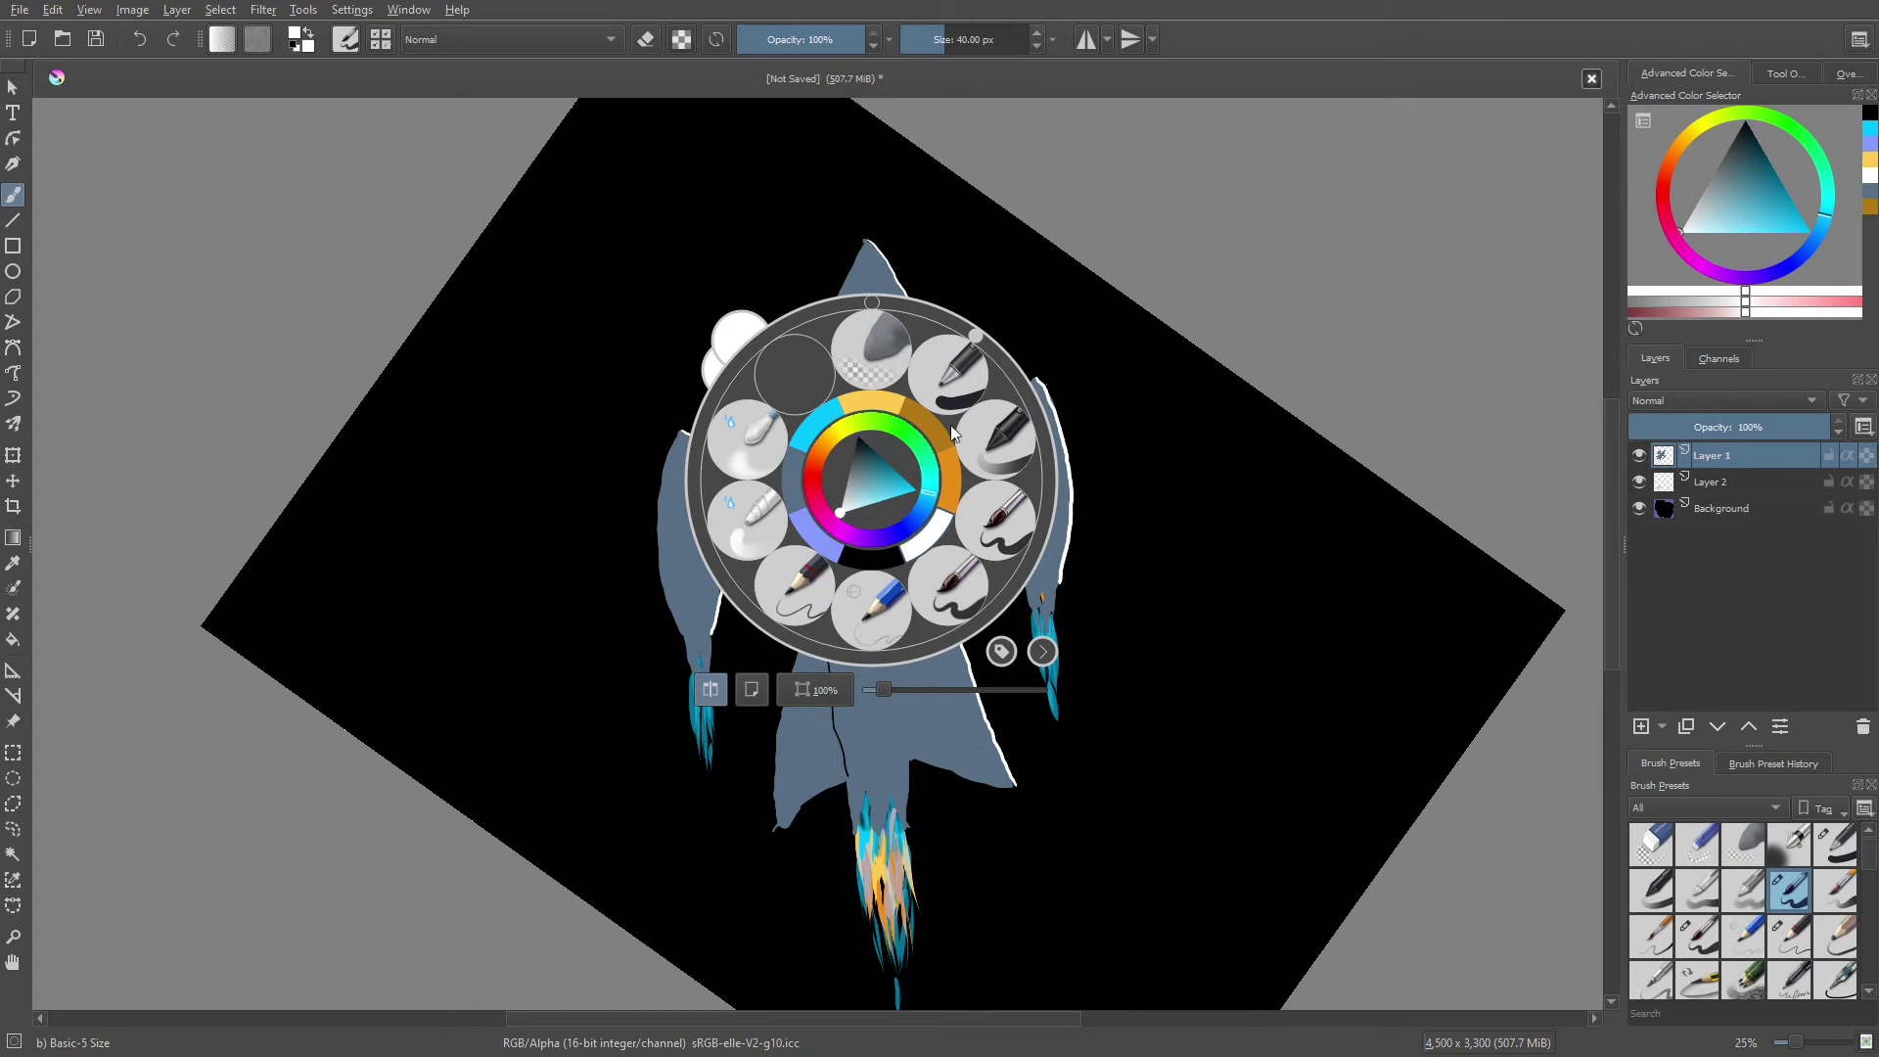
pyautogui.click(982, 417)
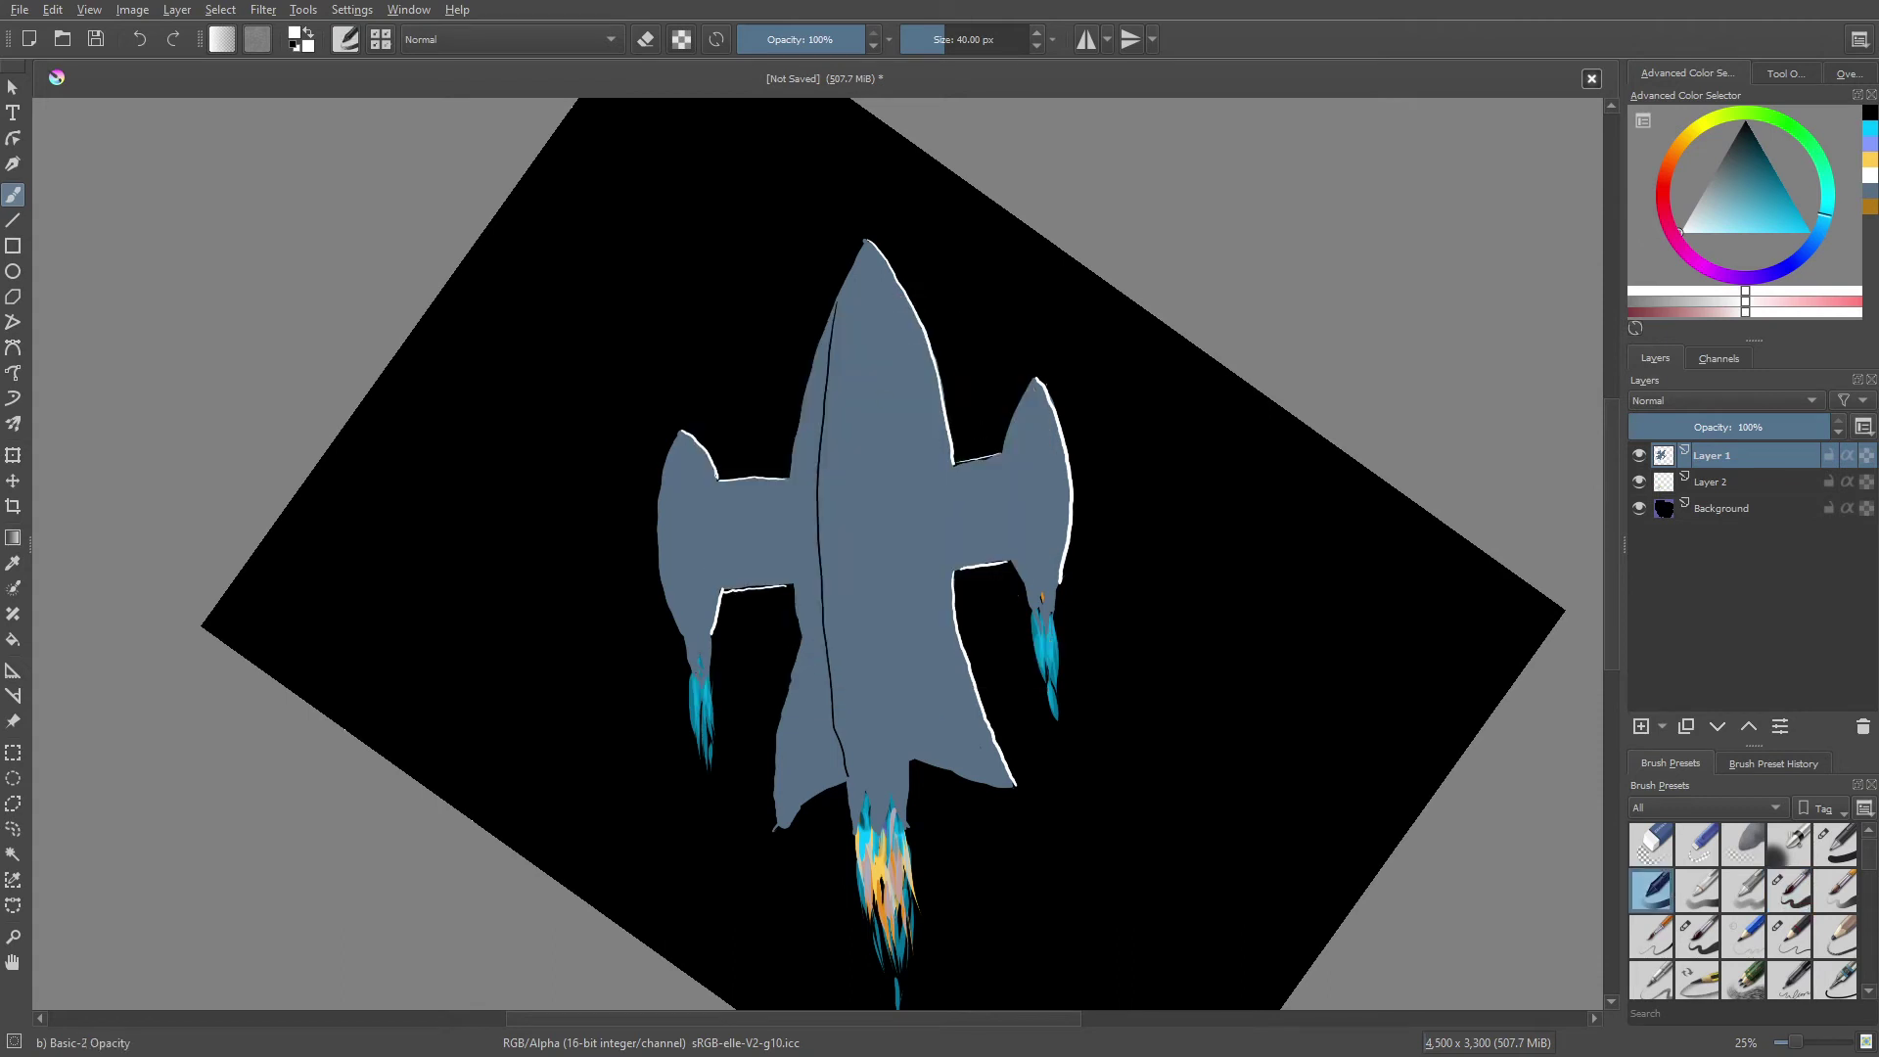
# - Paint light grey highlights along the rocket's right side and wing, then undo them
pyautogui.moveTo(871, 249)
pyautogui.mouseDown()
pyautogui.moveTo(952, 495)
pyautogui.moveTo(935, 418)
pyautogui.moveTo(949, 666)
pyautogui.moveTo(941, 499)
pyautogui.mouseUp()
pyautogui.moveTo(957, 577)
pyautogui.mouseDown()
pyautogui.moveTo(952, 460)
pyautogui.moveTo(976, 483)
pyautogui.moveTo(996, 460)
pyautogui.mouseUp()
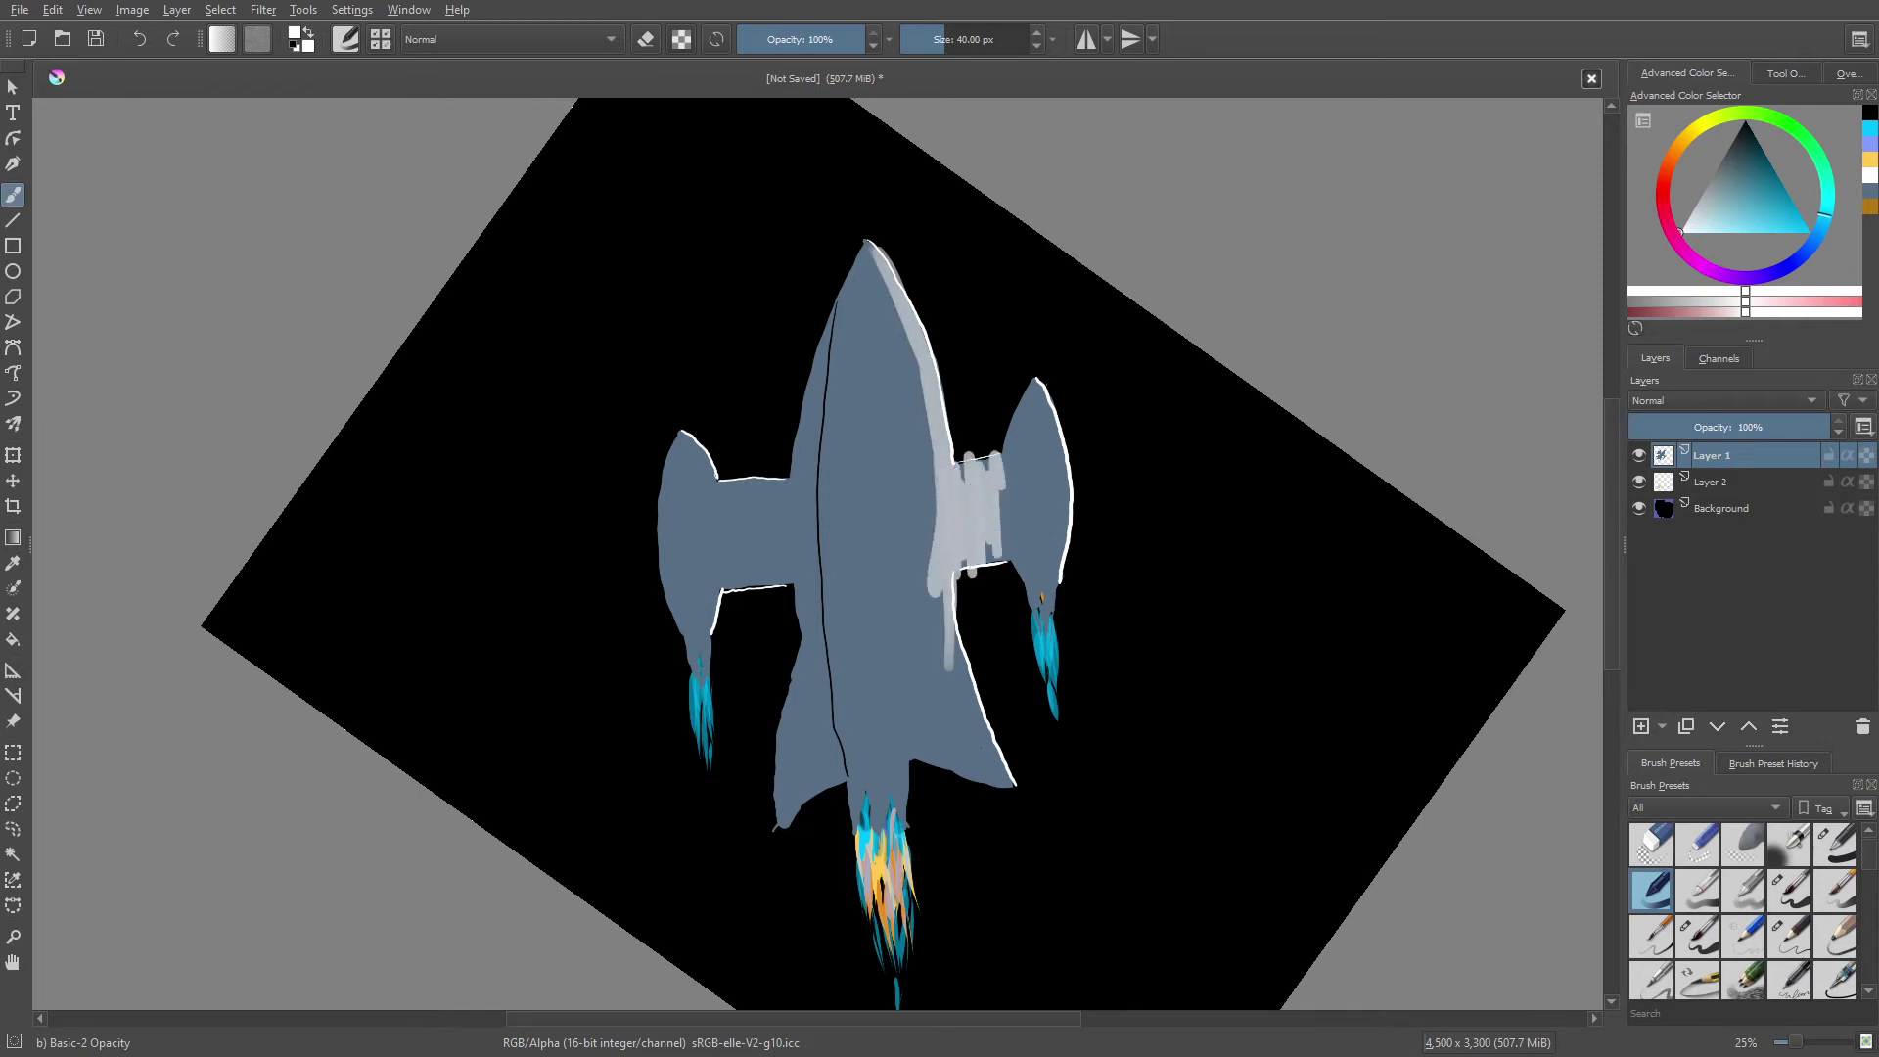
pyautogui.moveTo(1007, 544)
pyautogui.mouseDown()
pyautogui.moveTo(1023, 387)
pyautogui.moveTo(1048, 469)
pyautogui.mouseUp()
pyautogui.moveTo(1037, 392); pyautogui.dragTo(1055, 597)
pyautogui.moveTo(1056, 529); pyautogui.dragTo(1059, 572)
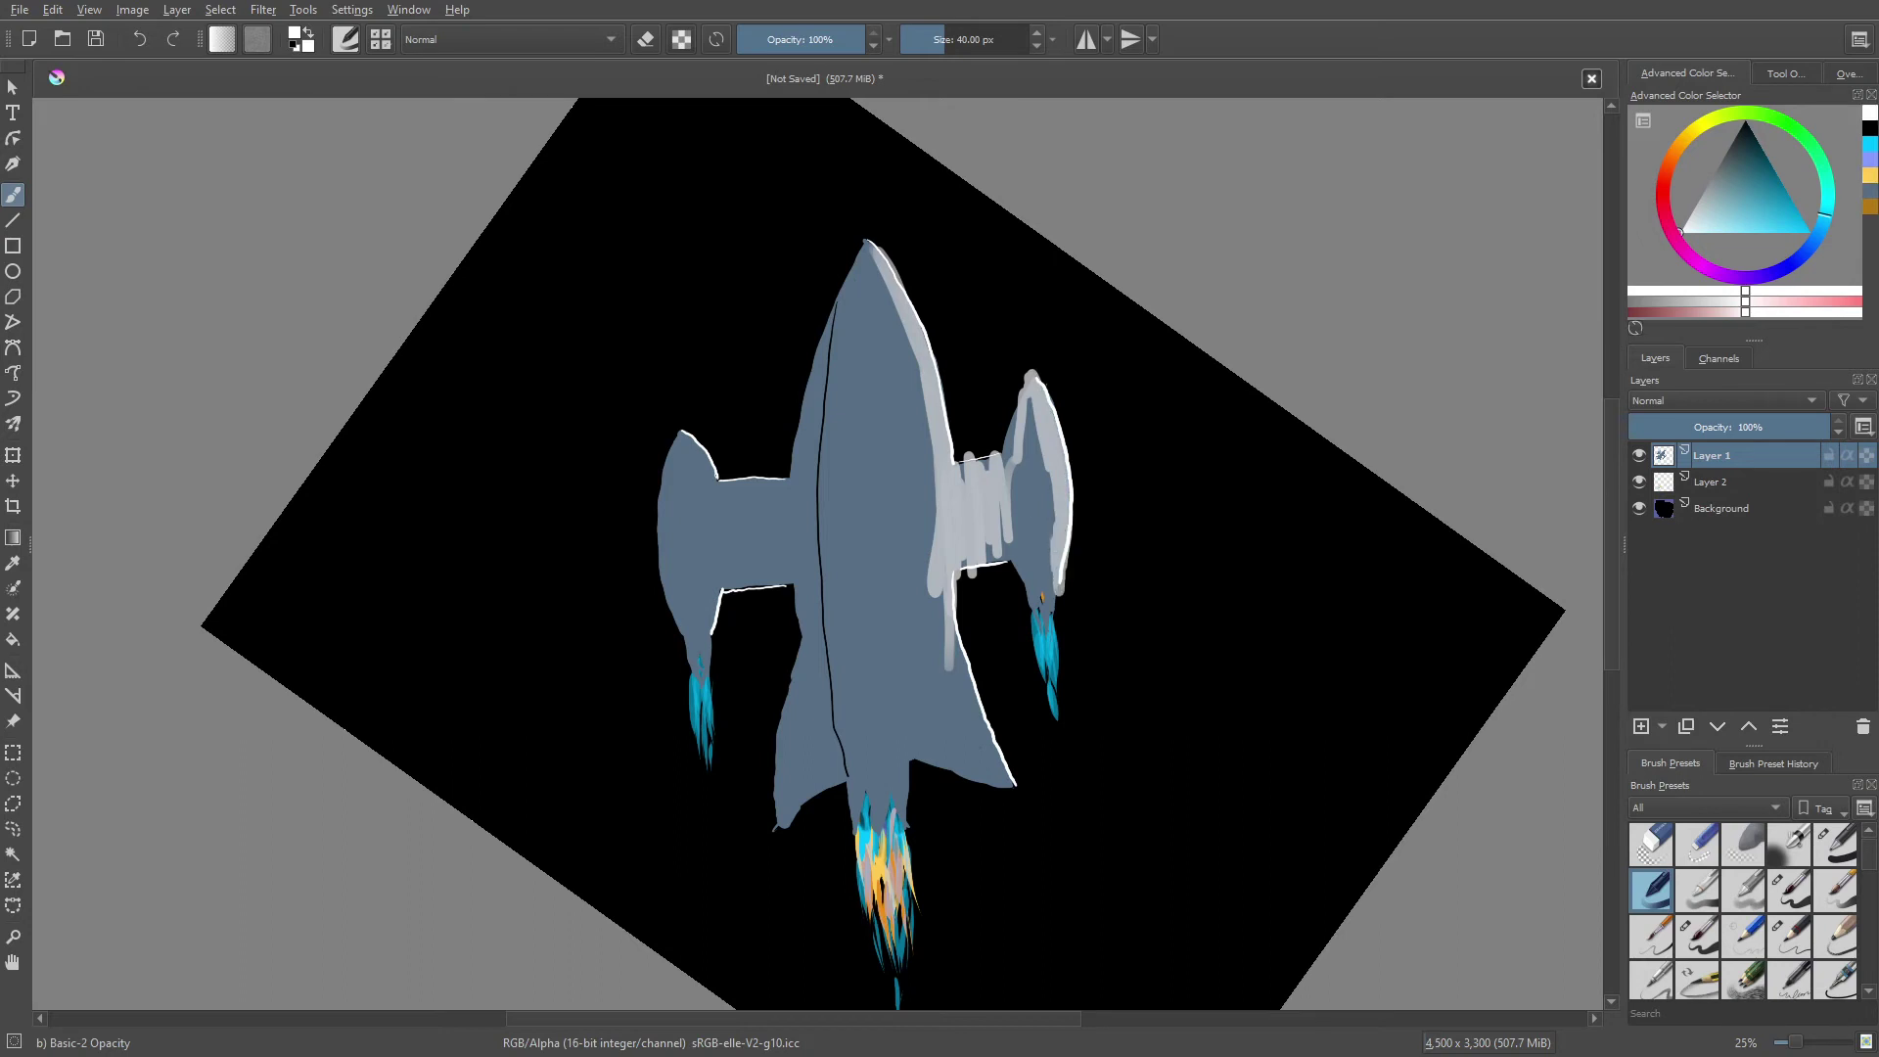
pyautogui.moveTo(960, 632); pyautogui.dragTo(998, 773)
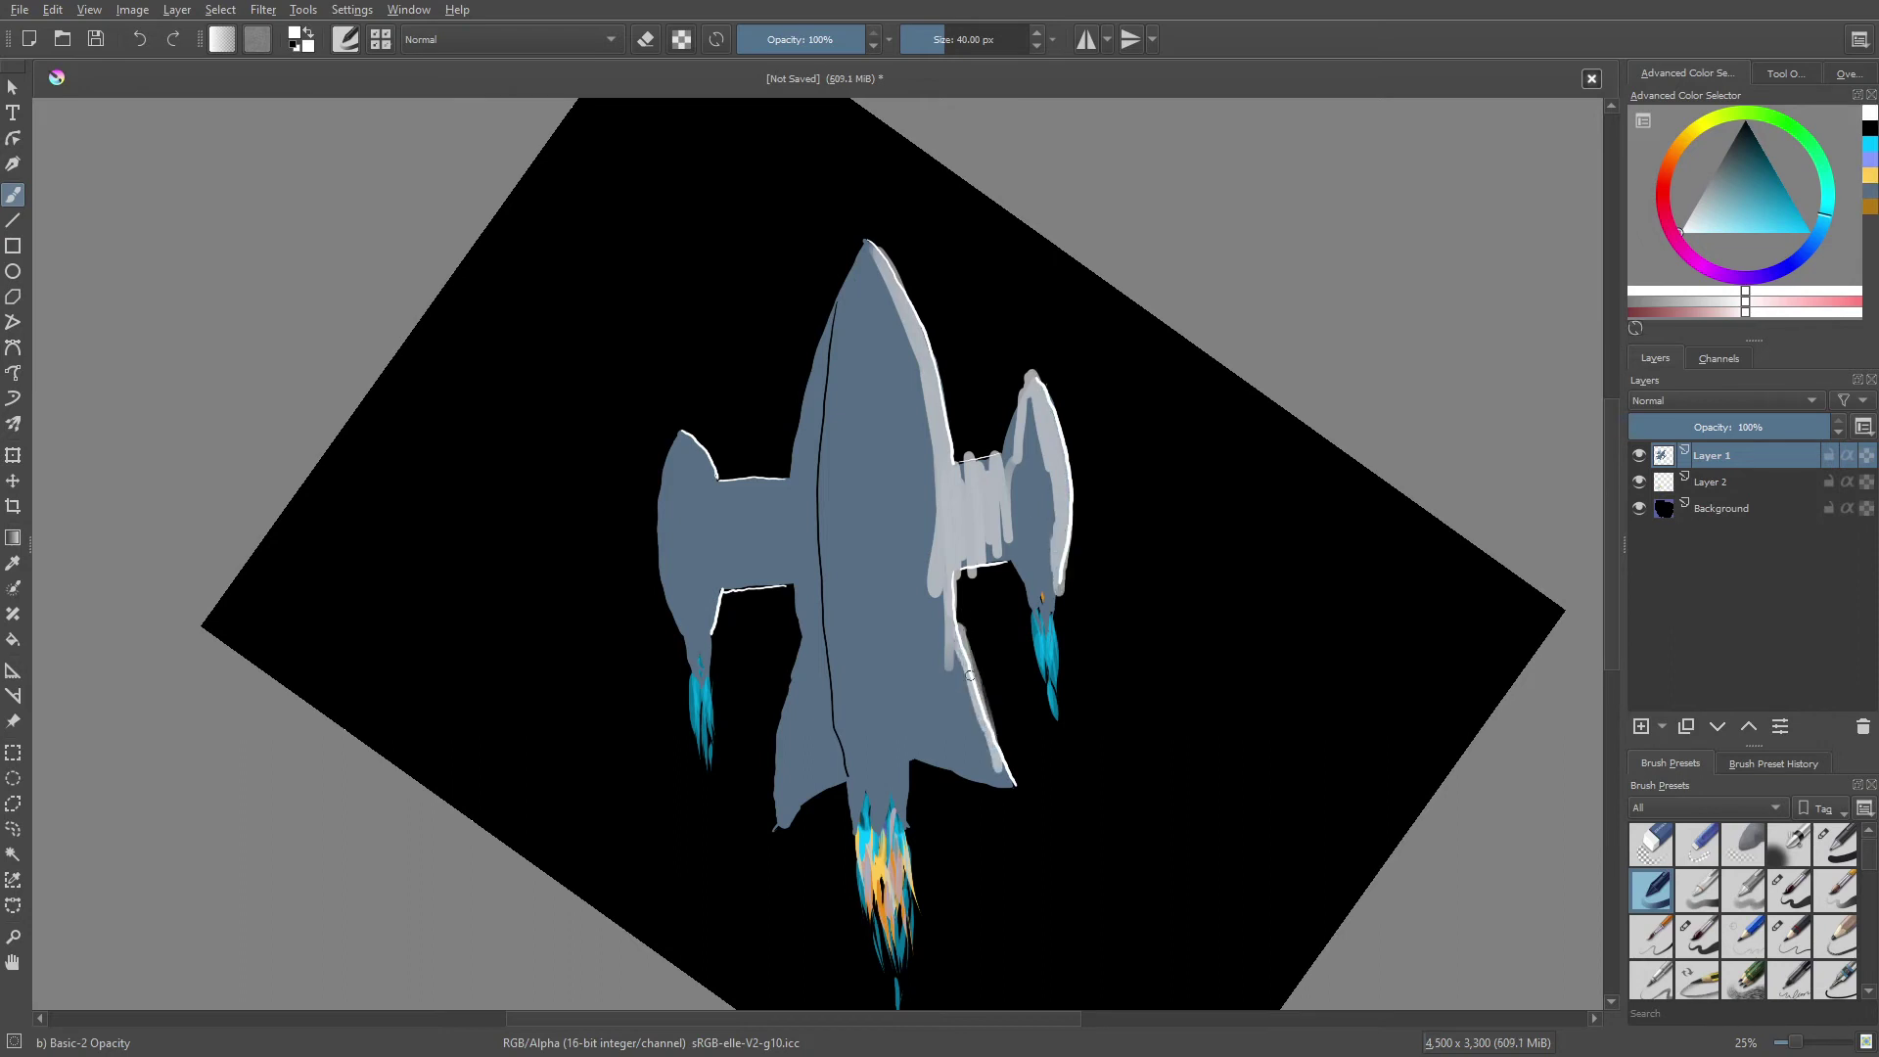
pyautogui.moveTo(977, 676)
pyautogui.mouseDown()
pyautogui.moveTo(1007, 792)
pyautogui.moveTo(954, 673)
pyautogui.moveTo(969, 783)
pyautogui.moveTo(929, 773)
pyautogui.mouseUp()
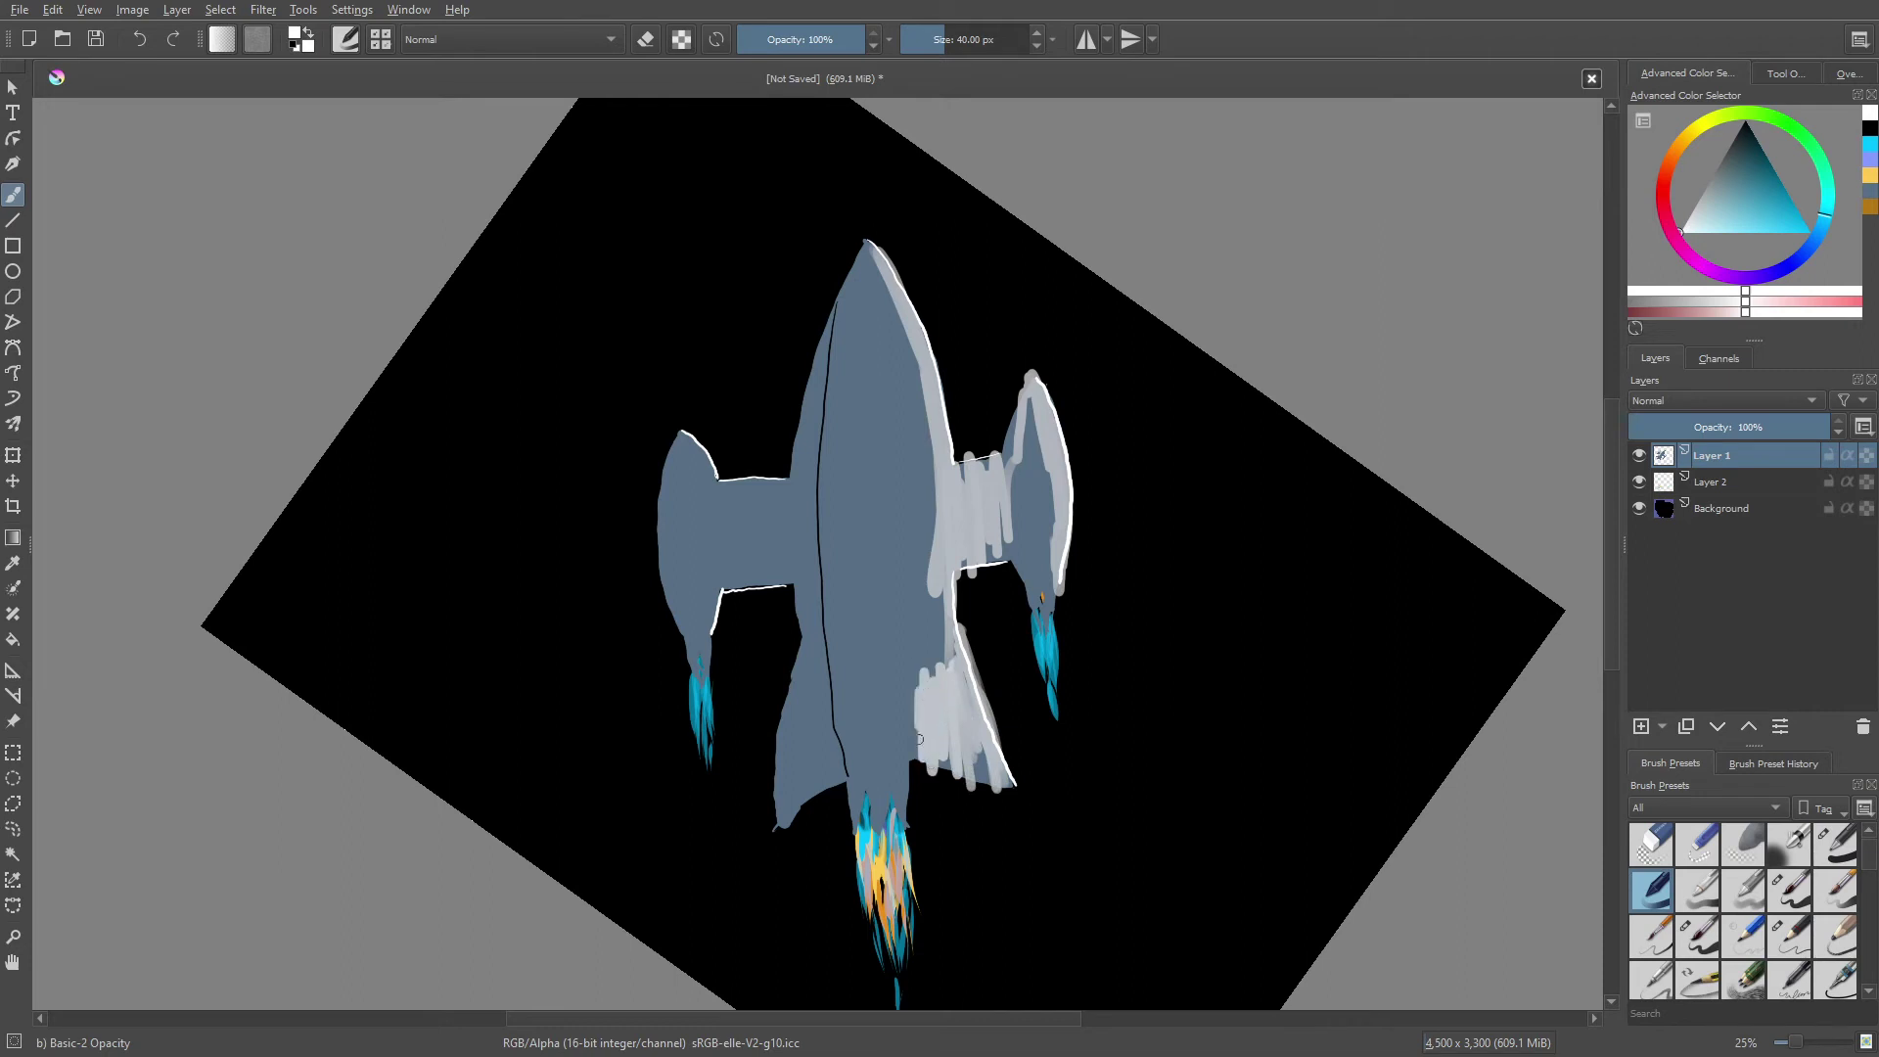
pyautogui.moveTo(920, 675); pyautogui.dragTo(910, 783)
pyautogui.moveTo(928, 631); pyautogui.dragTo(928, 675)
pyautogui.moveTo(937, 568); pyautogui.dragTo(930, 620)
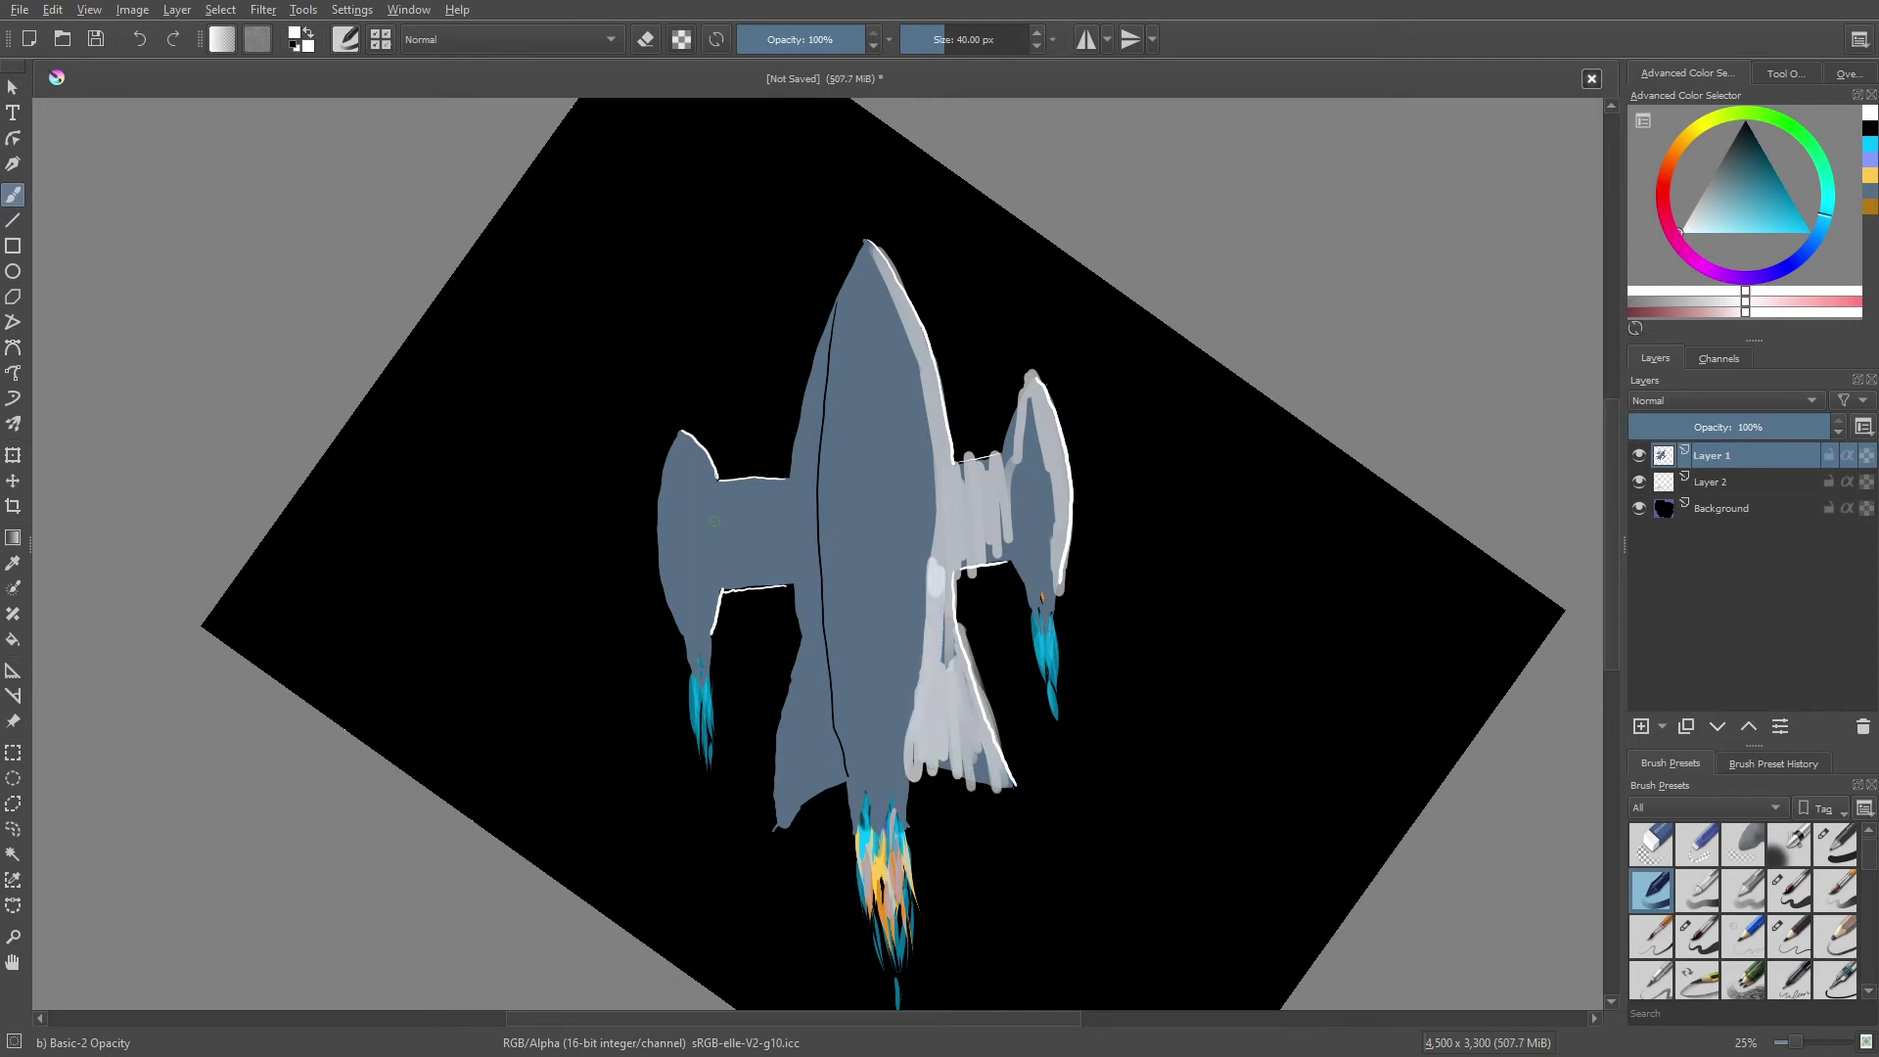
pyautogui.hotkey('ctrl', 'z')
pyautogui.hotkey('ctrl', 'z')
pyautogui.hotkey('ctrl', 'z')
pyautogui.hotkey('ctrl', 'z')
pyautogui.hotkey('ctrl', 'z')
pyautogui.hotkey('ctrl', 'z')
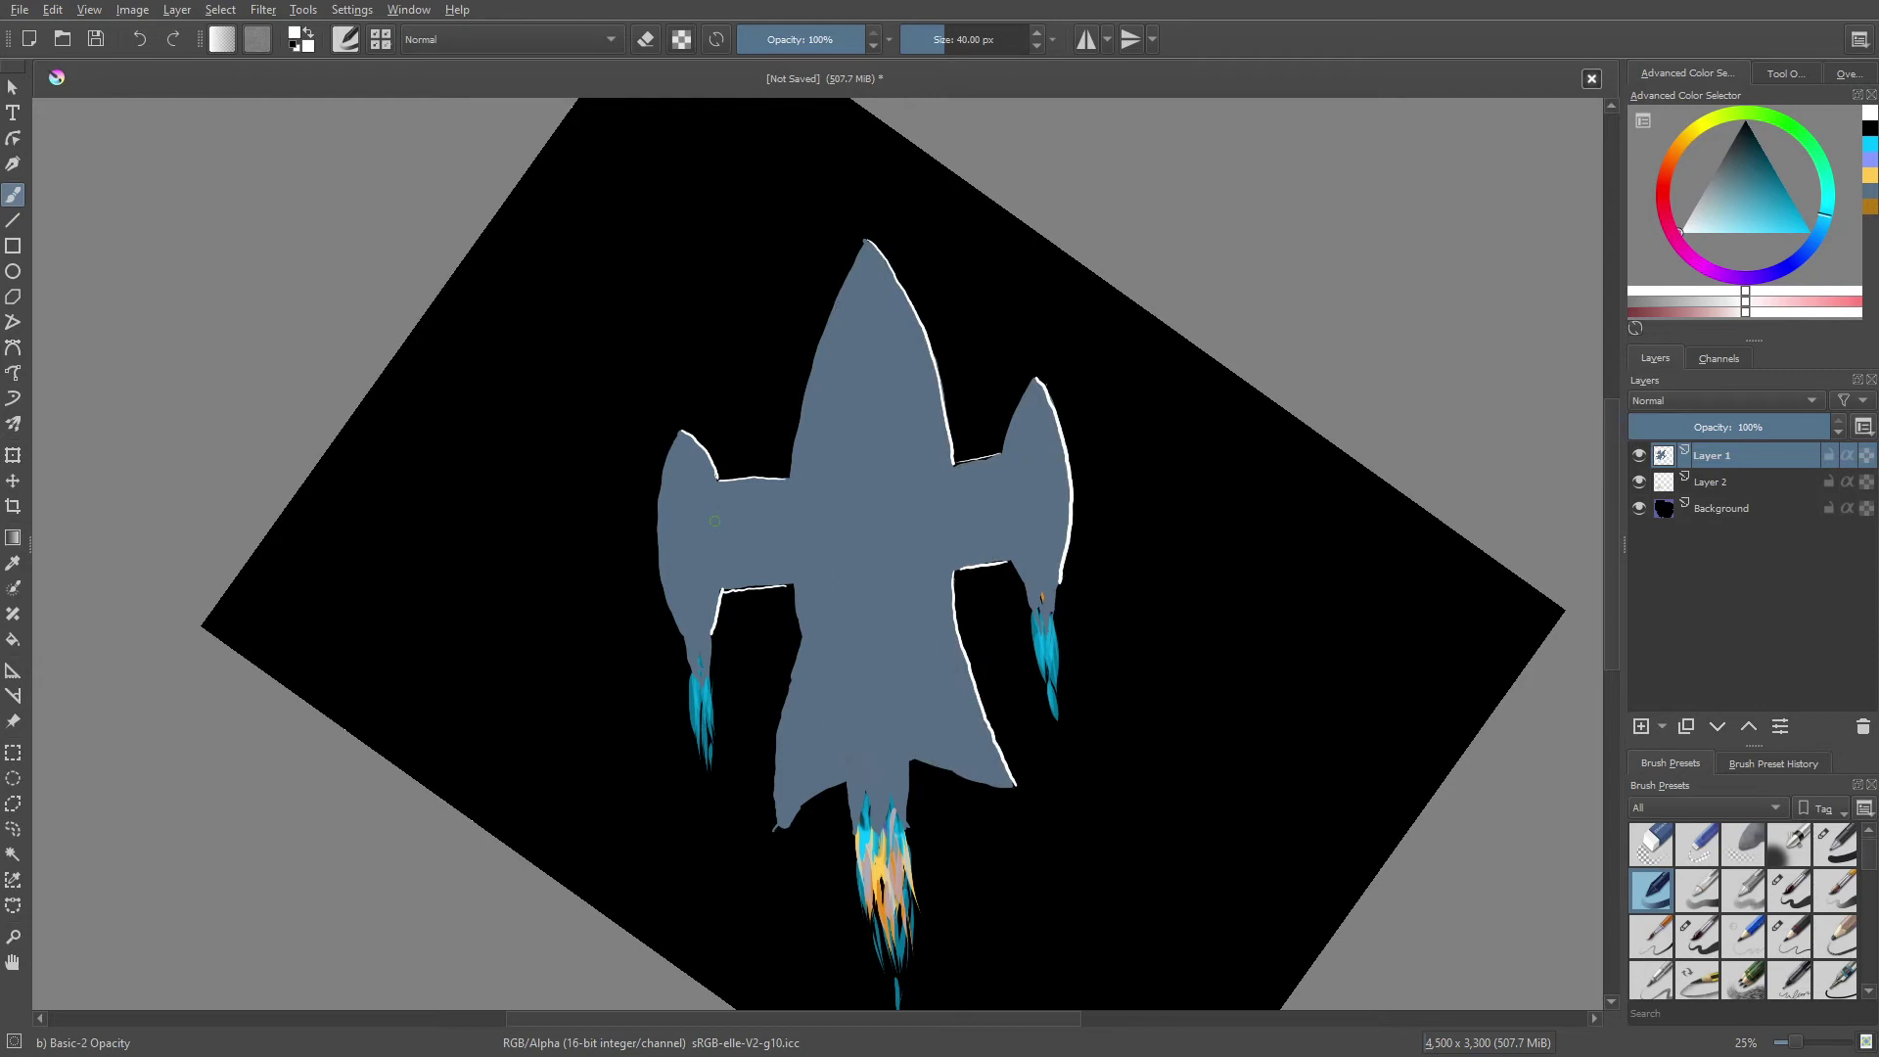
# - Choose black, then a new dark painting colour, from the pop-up palette
pyautogui.moveTo(715, 520); pyautogui.dragTo(997, 432)
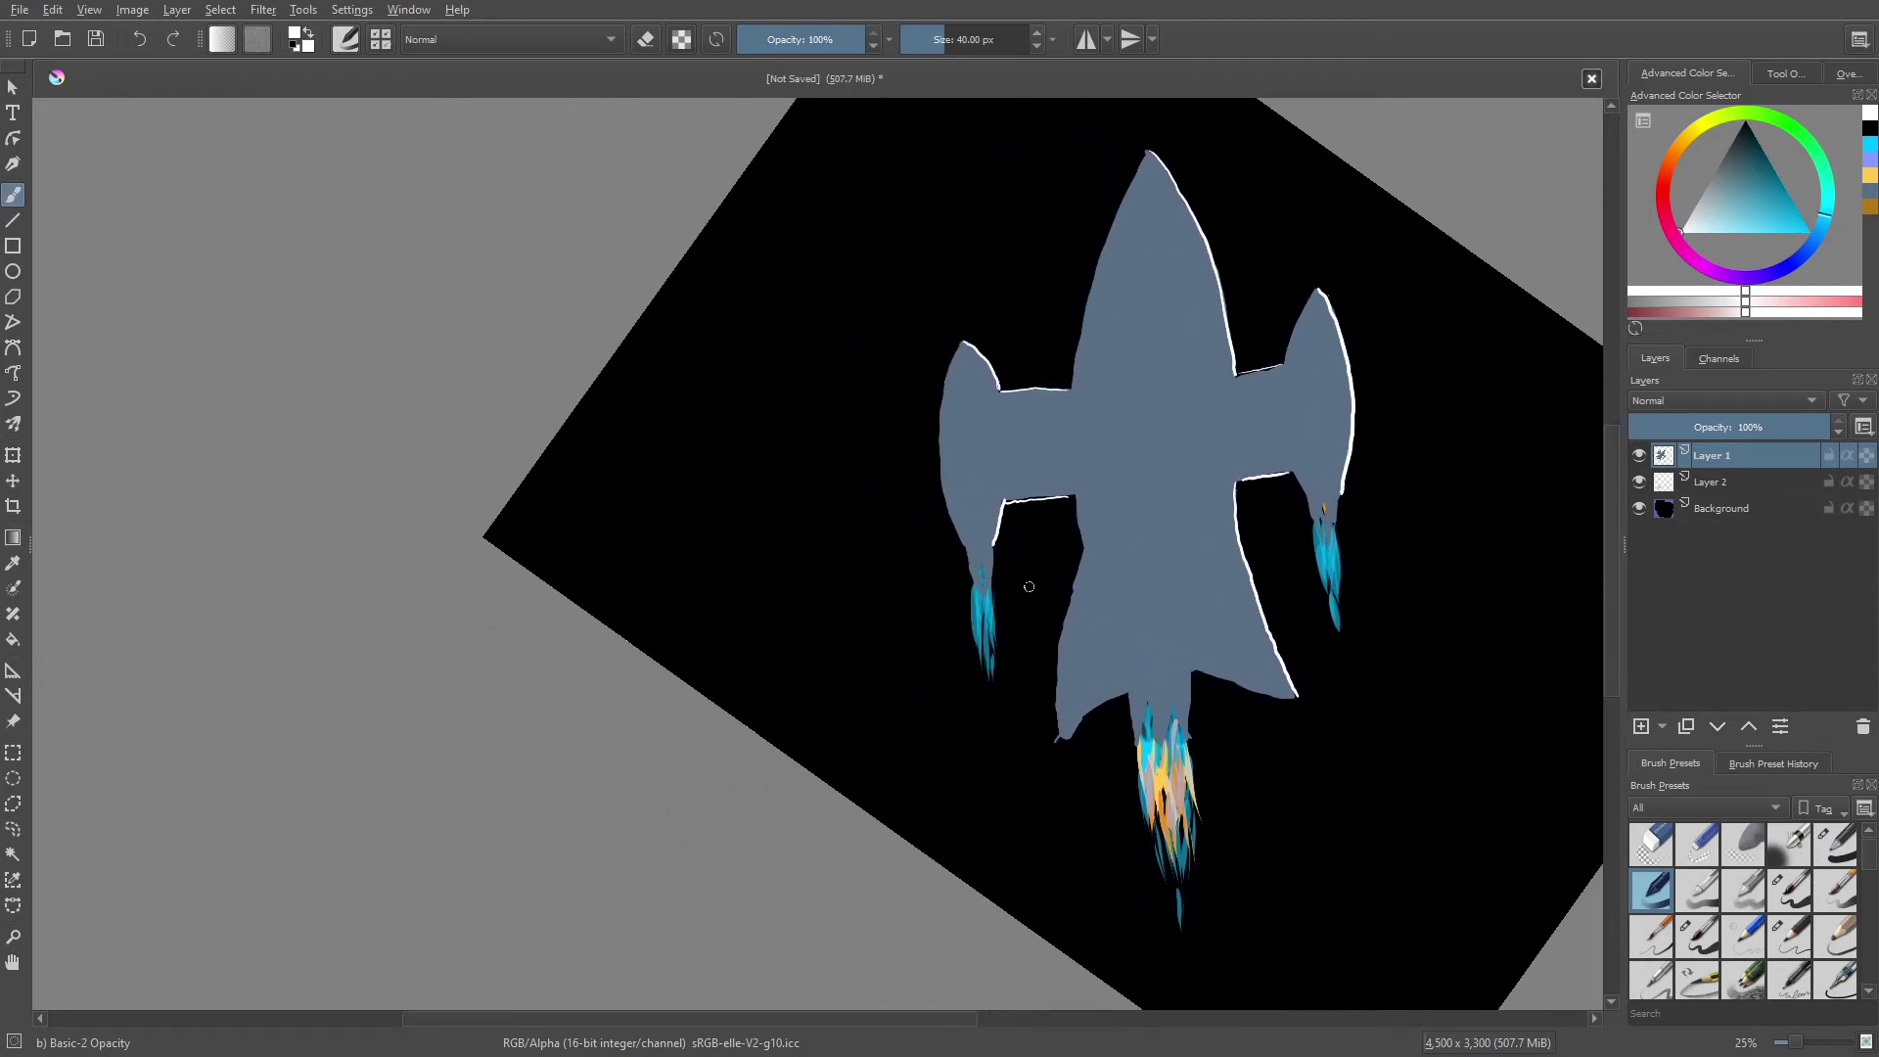
pyautogui.rightClick(983, 606)
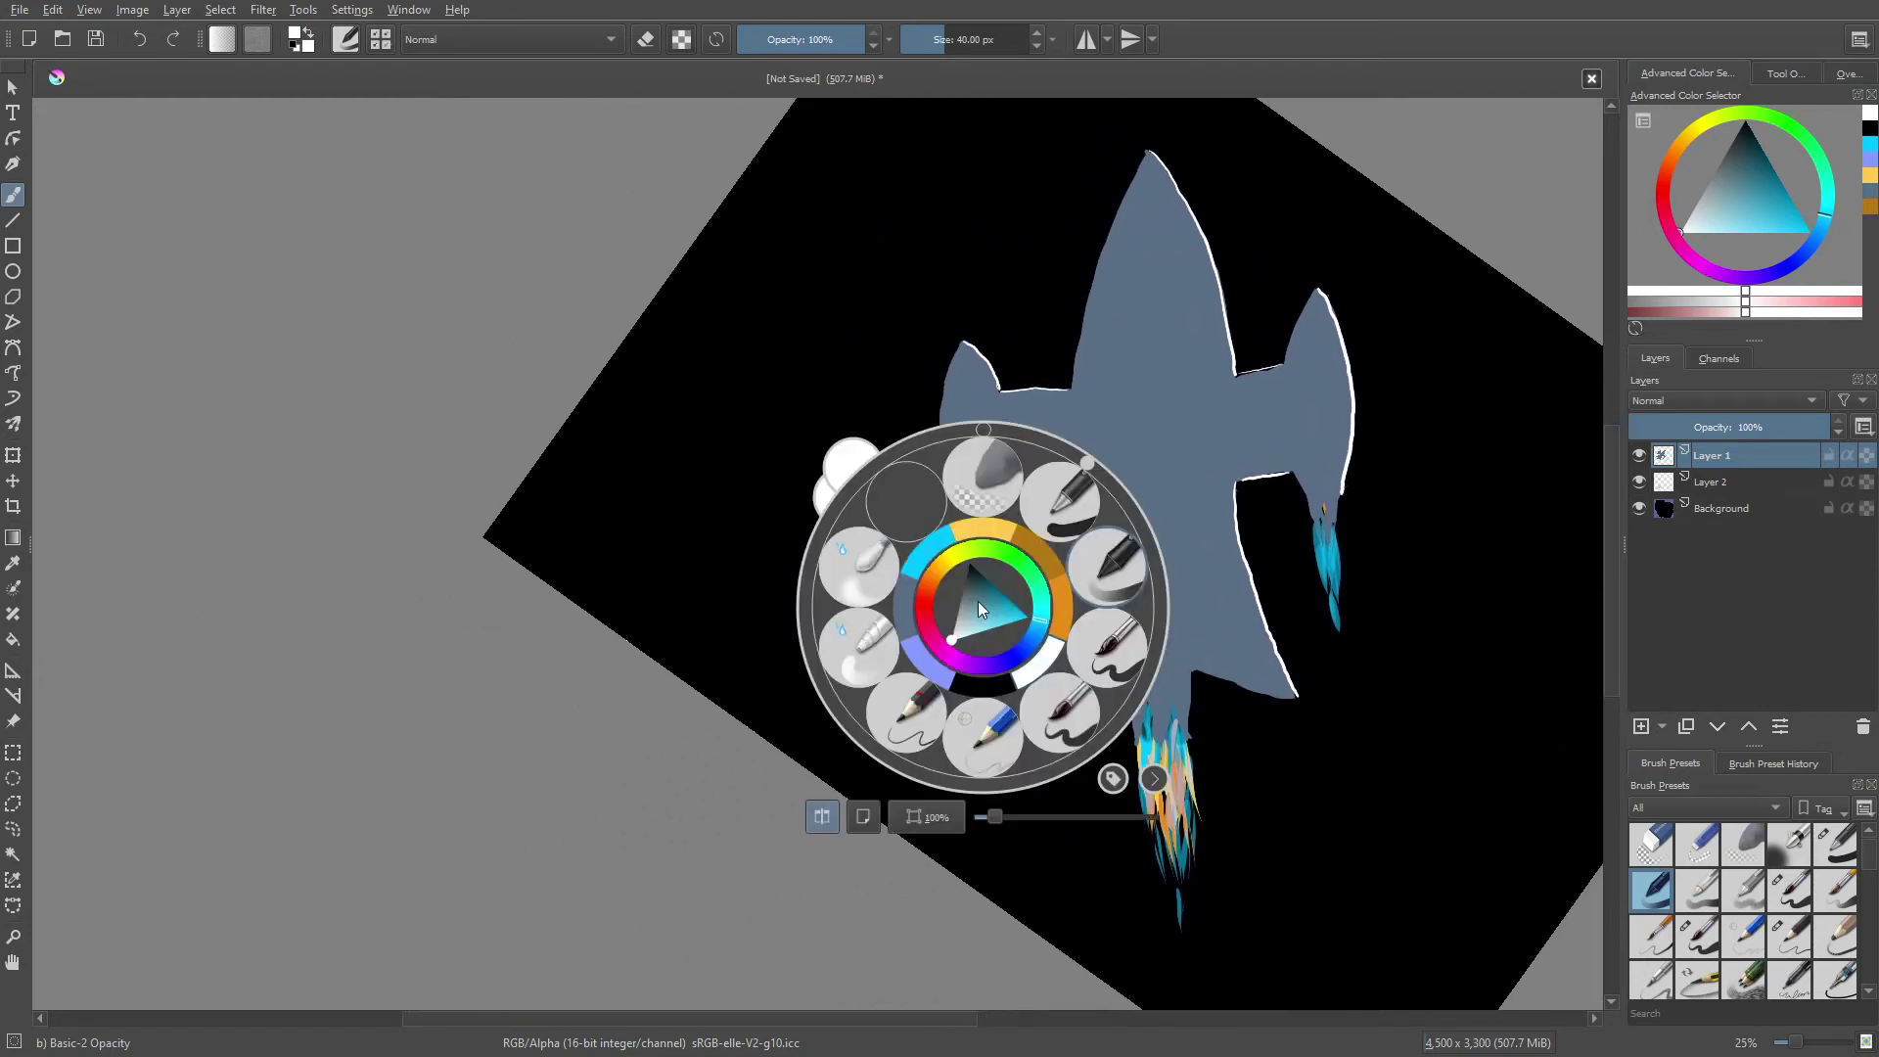
pyautogui.click(957, 683)
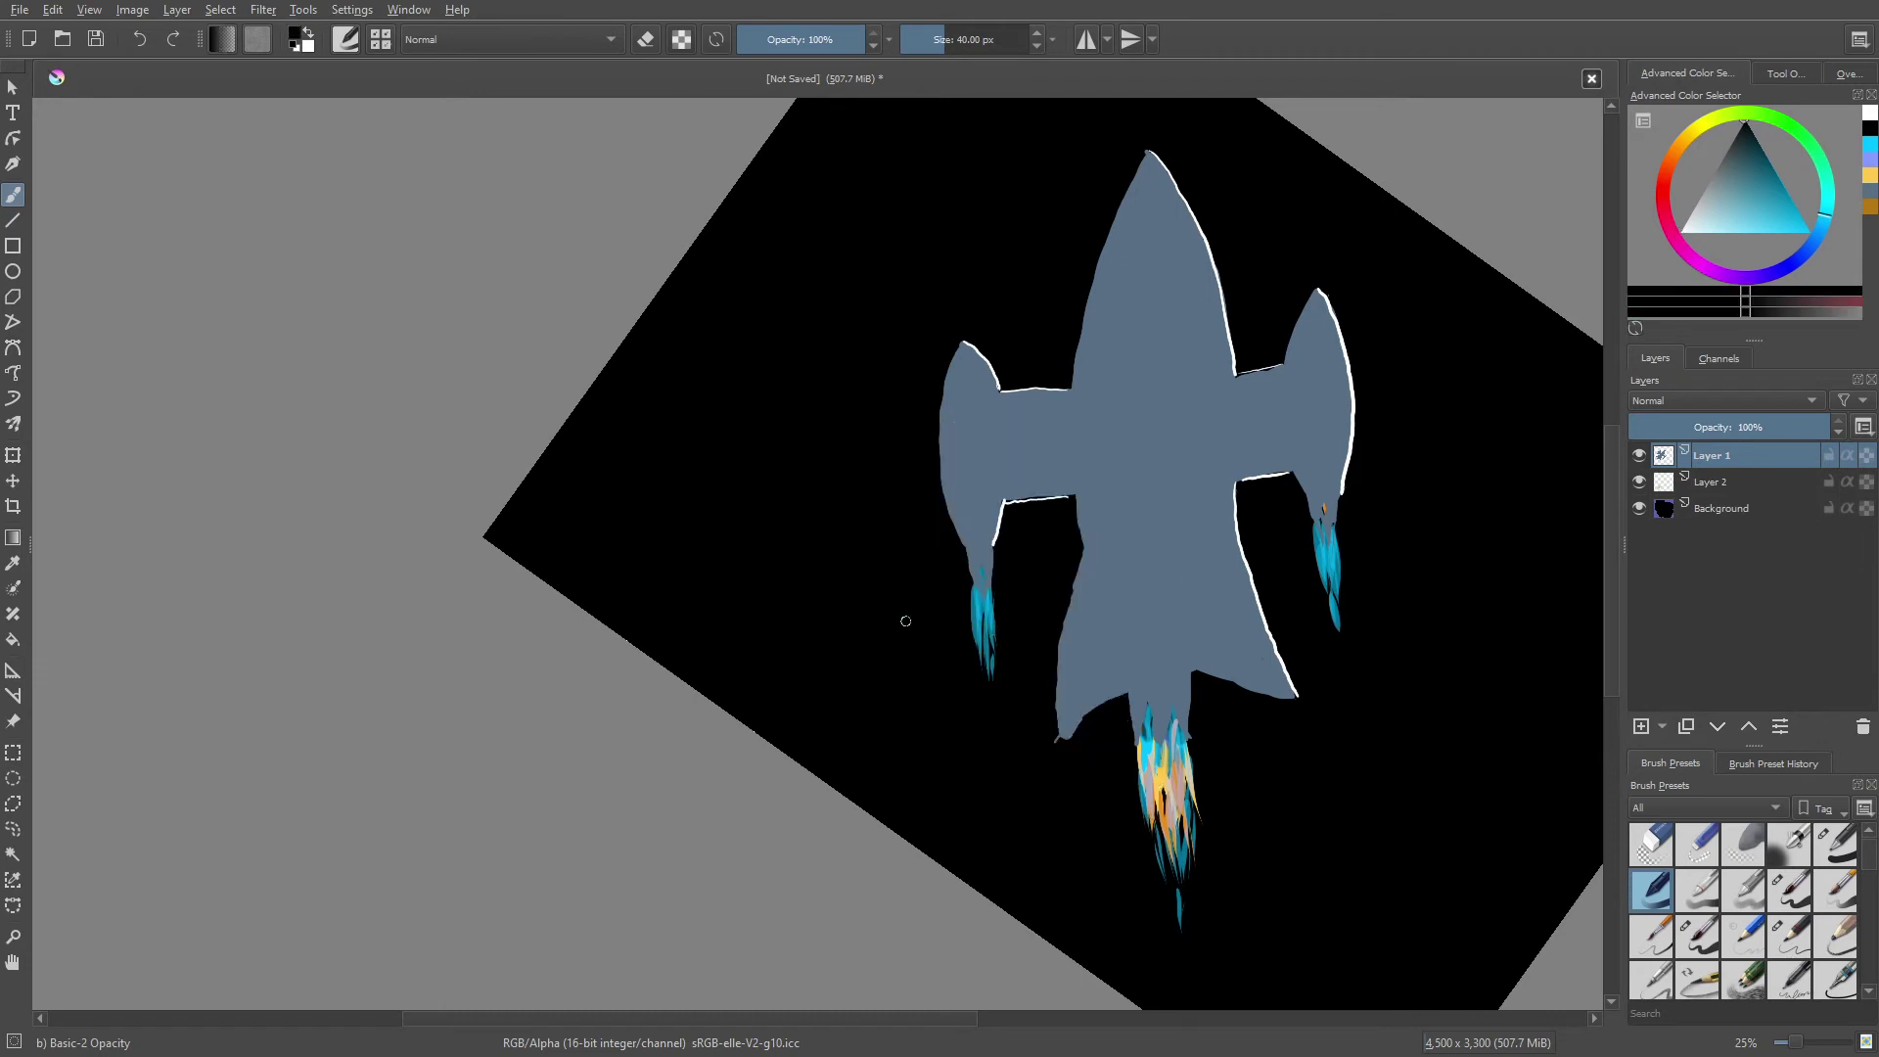
pyautogui.rightClick(946, 671)
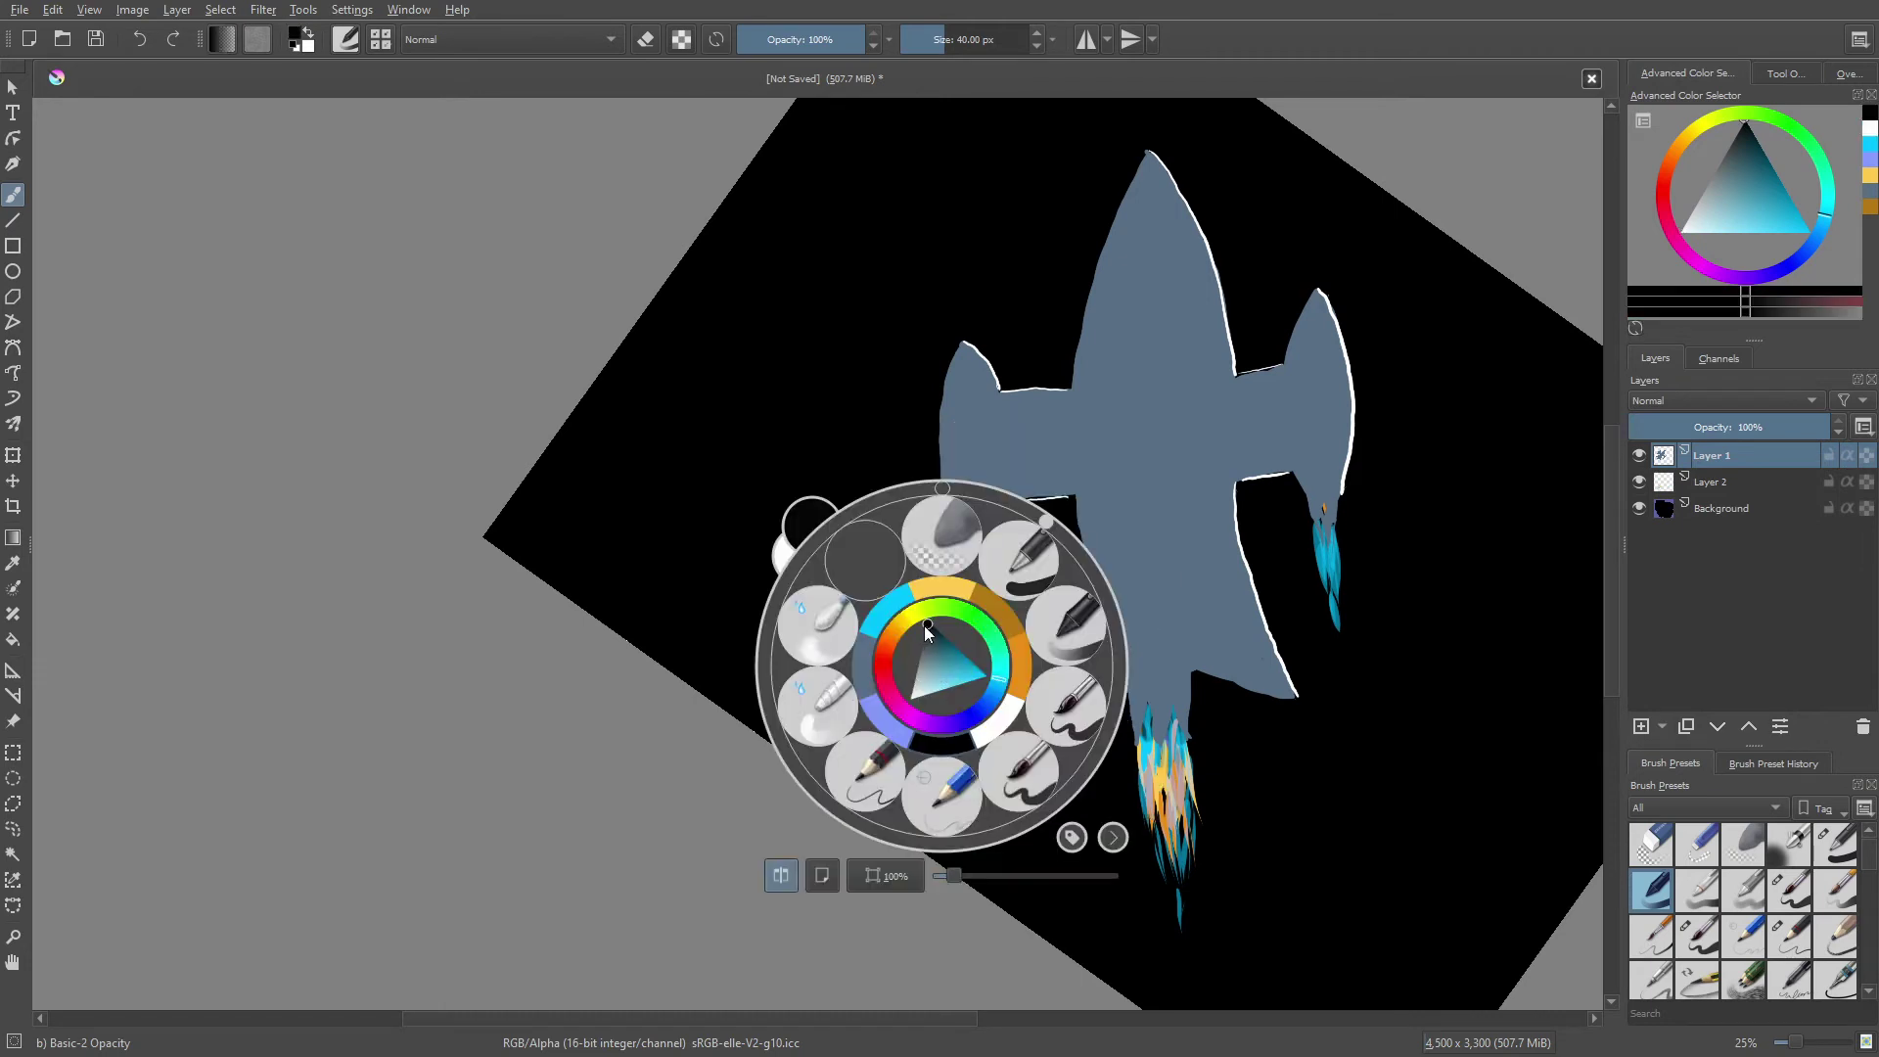
pyautogui.click(925, 626)
pyautogui.click(673, 524)
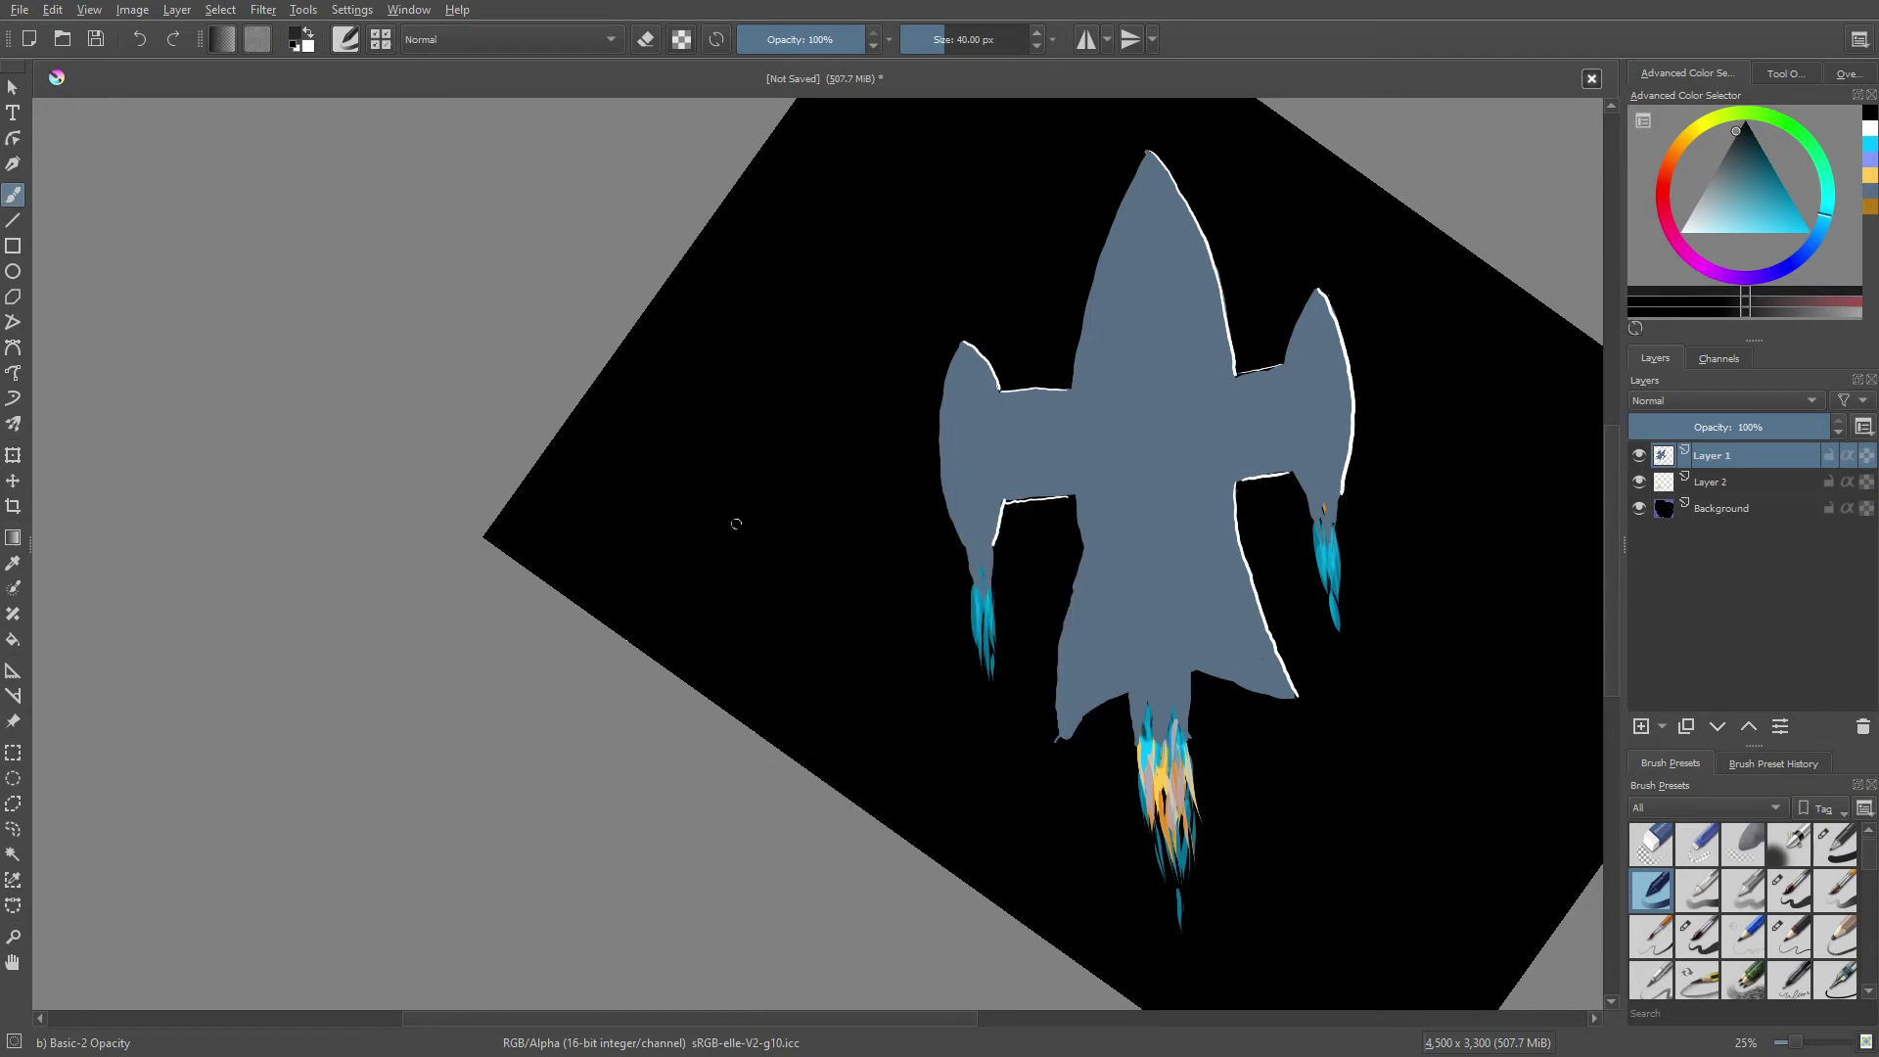
# - Turn on Preserve Alpha and select the Basic-1 brush preset at about 852 px
pyautogui.click(679, 41)
pyautogui.rightClick(1042, 722)
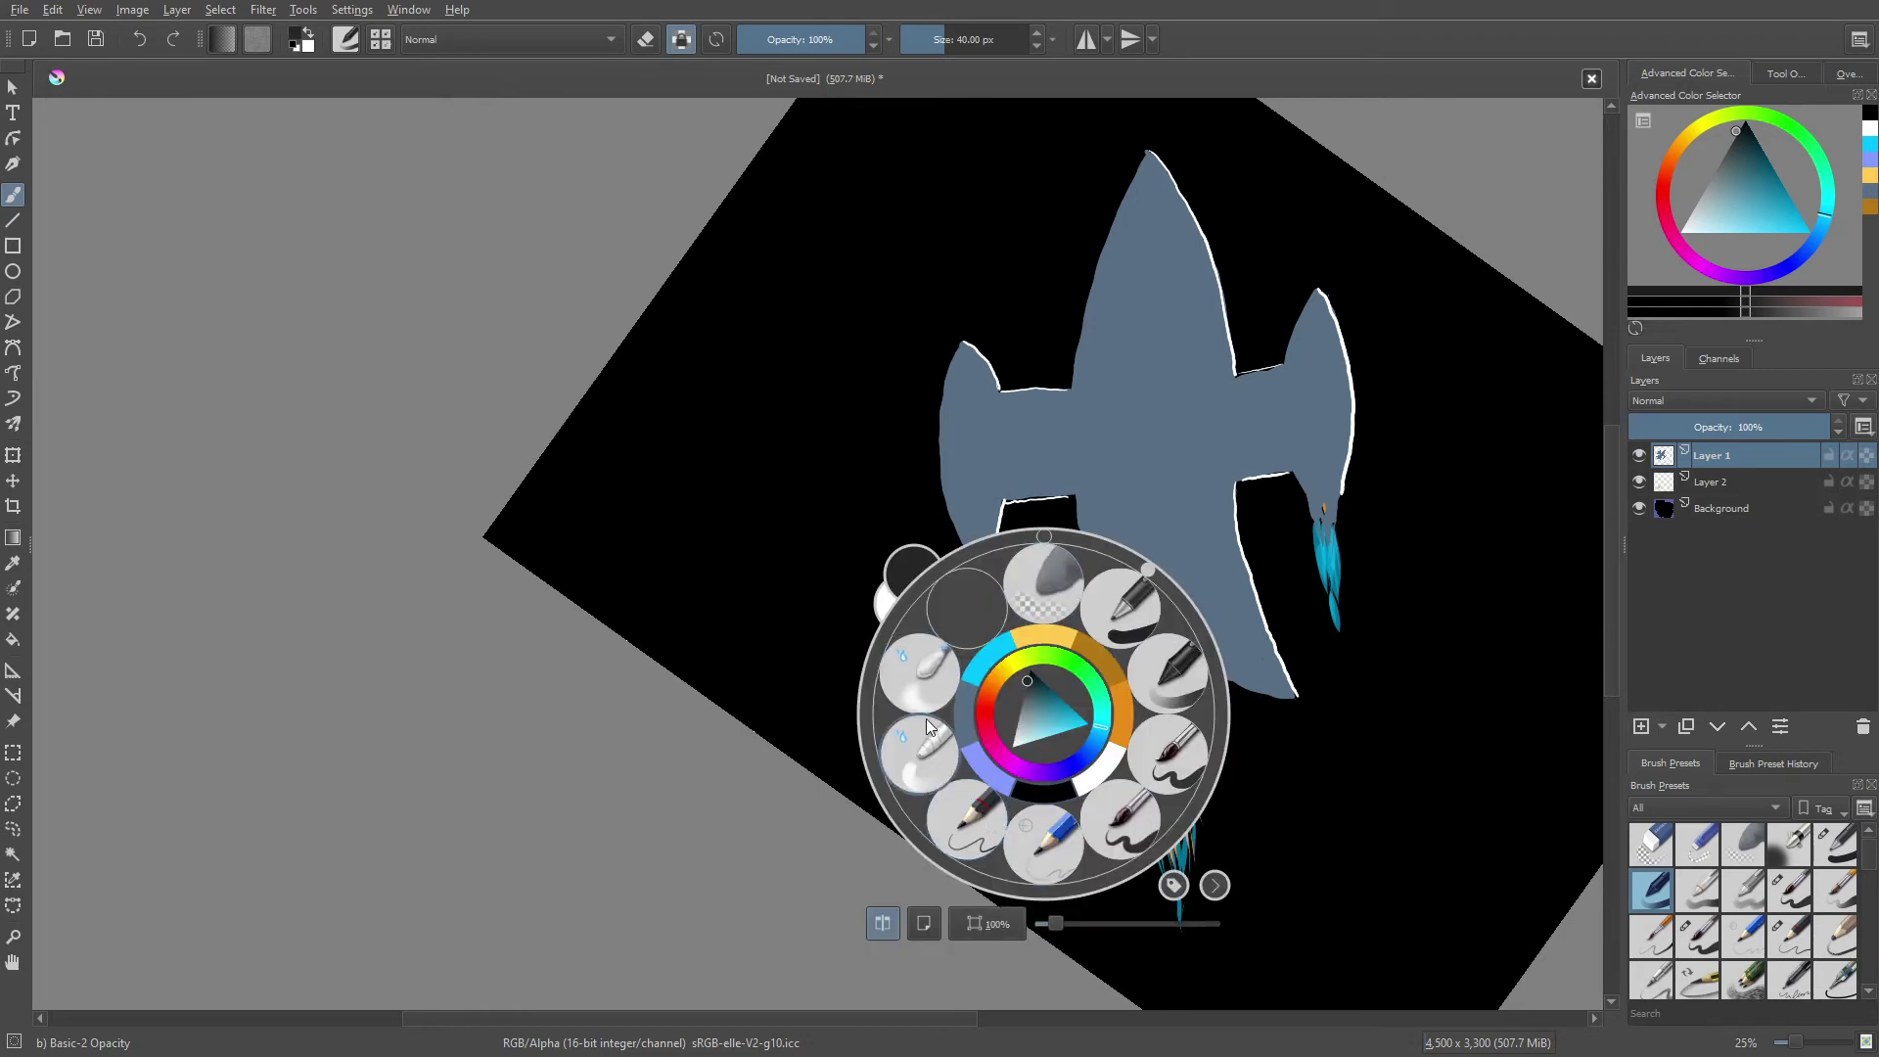
pyautogui.click(1109, 618)
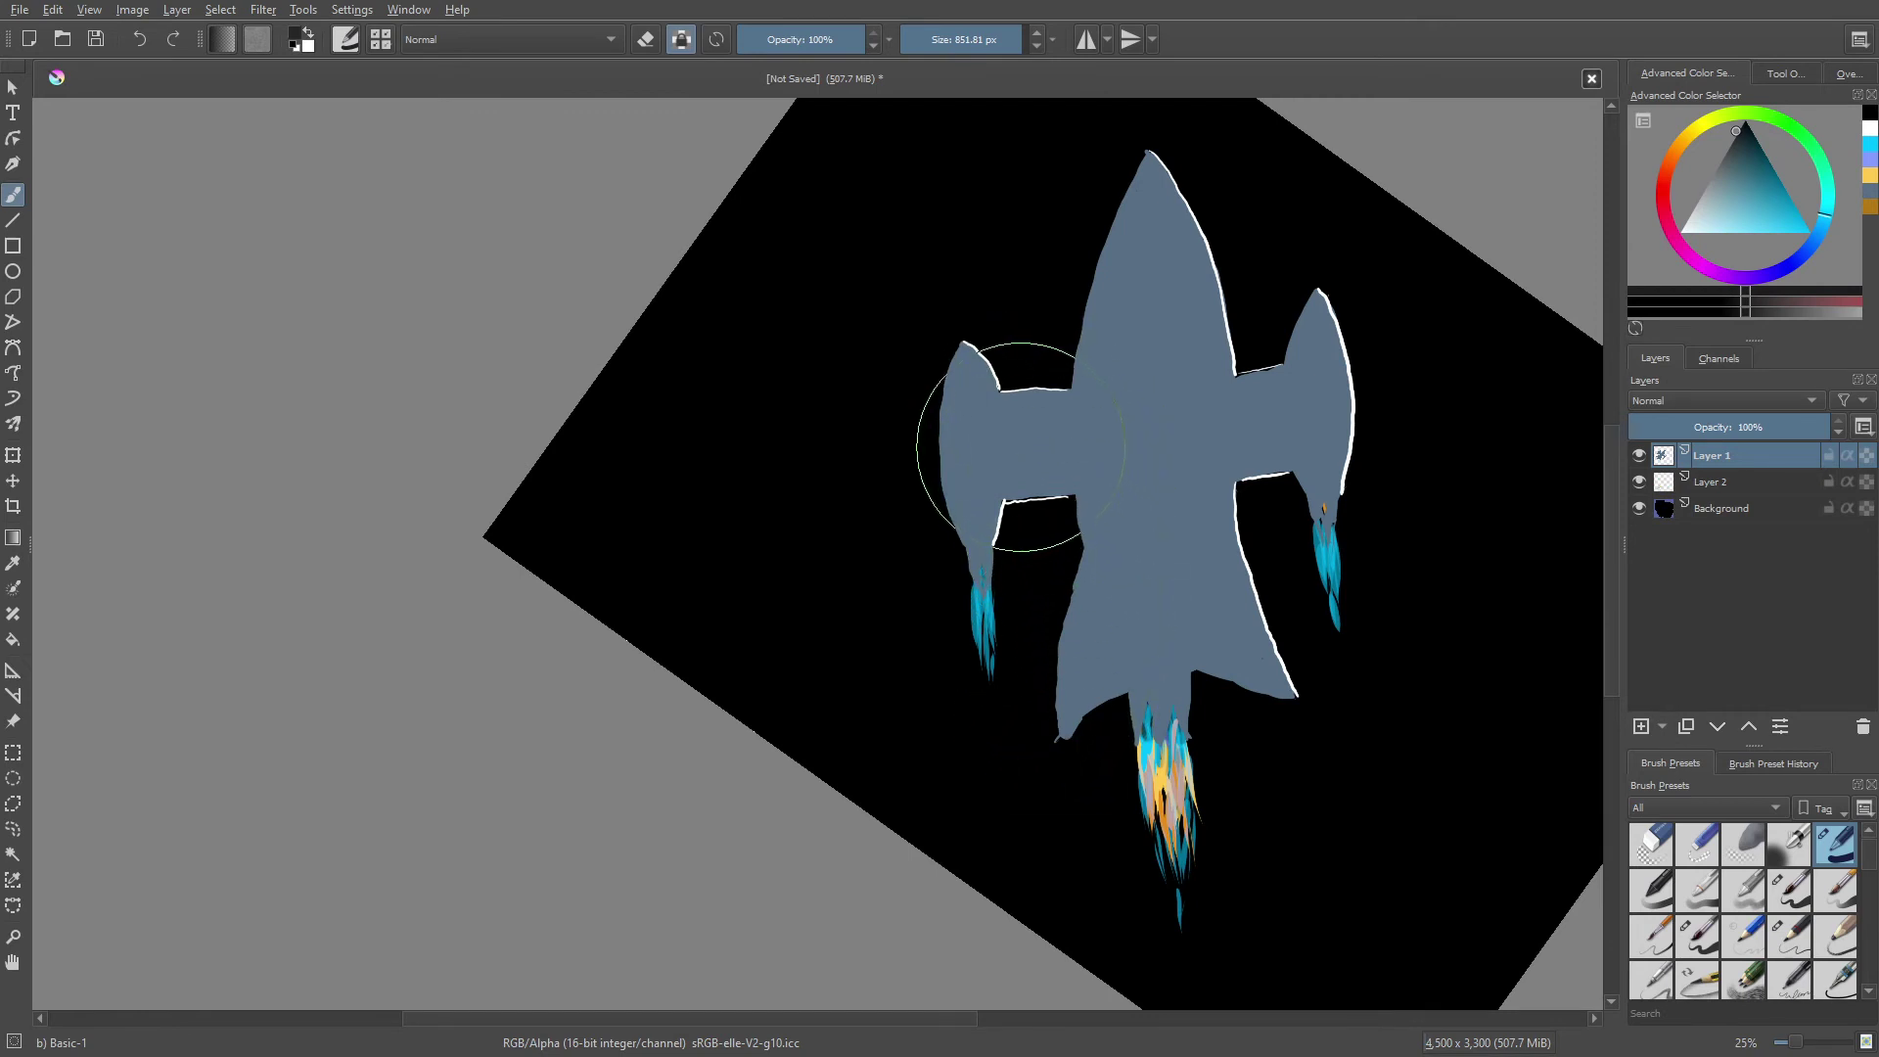
# - Shrink the brush to about 286 px and shade the left nose edge and lower fuselage dark grey
pyautogui.press('[')
pyautogui.press('[')
pyautogui.press('[')
pyautogui.press('[')
pyautogui.press('[')
pyautogui.press('[')
pyautogui.press('[')
pyautogui.press('[')
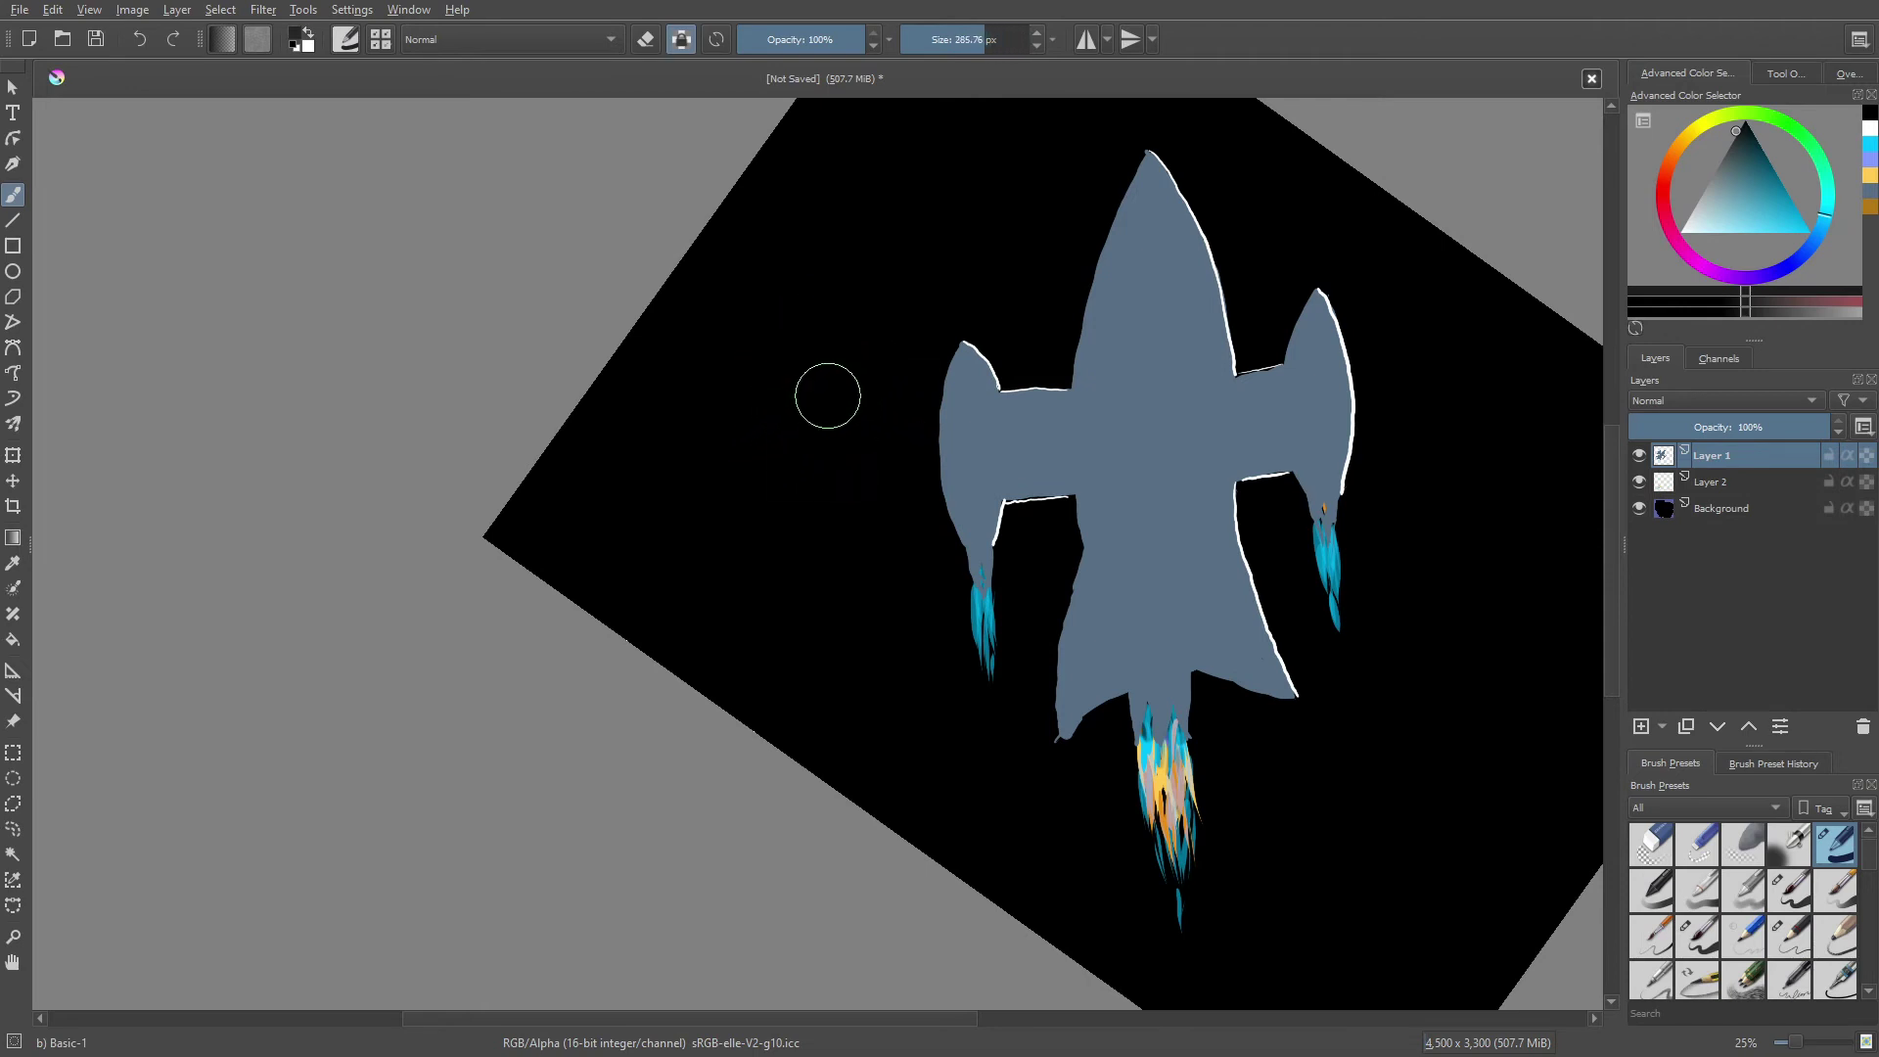
pyautogui.press('[')
pyautogui.moveTo(1151, 160)
pyautogui.mouseDown()
pyautogui.moveTo(1109, 267)
pyautogui.moveTo(1141, 650)
pyautogui.moveTo(1086, 692)
pyautogui.moveTo(1082, 390)
pyautogui.moveTo(1049, 449)
pyautogui.moveTo(1008, 454)
pyautogui.moveTo(960, 386)
pyautogui.moveTo(969, 555)
pyautogui.moveTo(978, 531)
pyautogui.mouseUp()
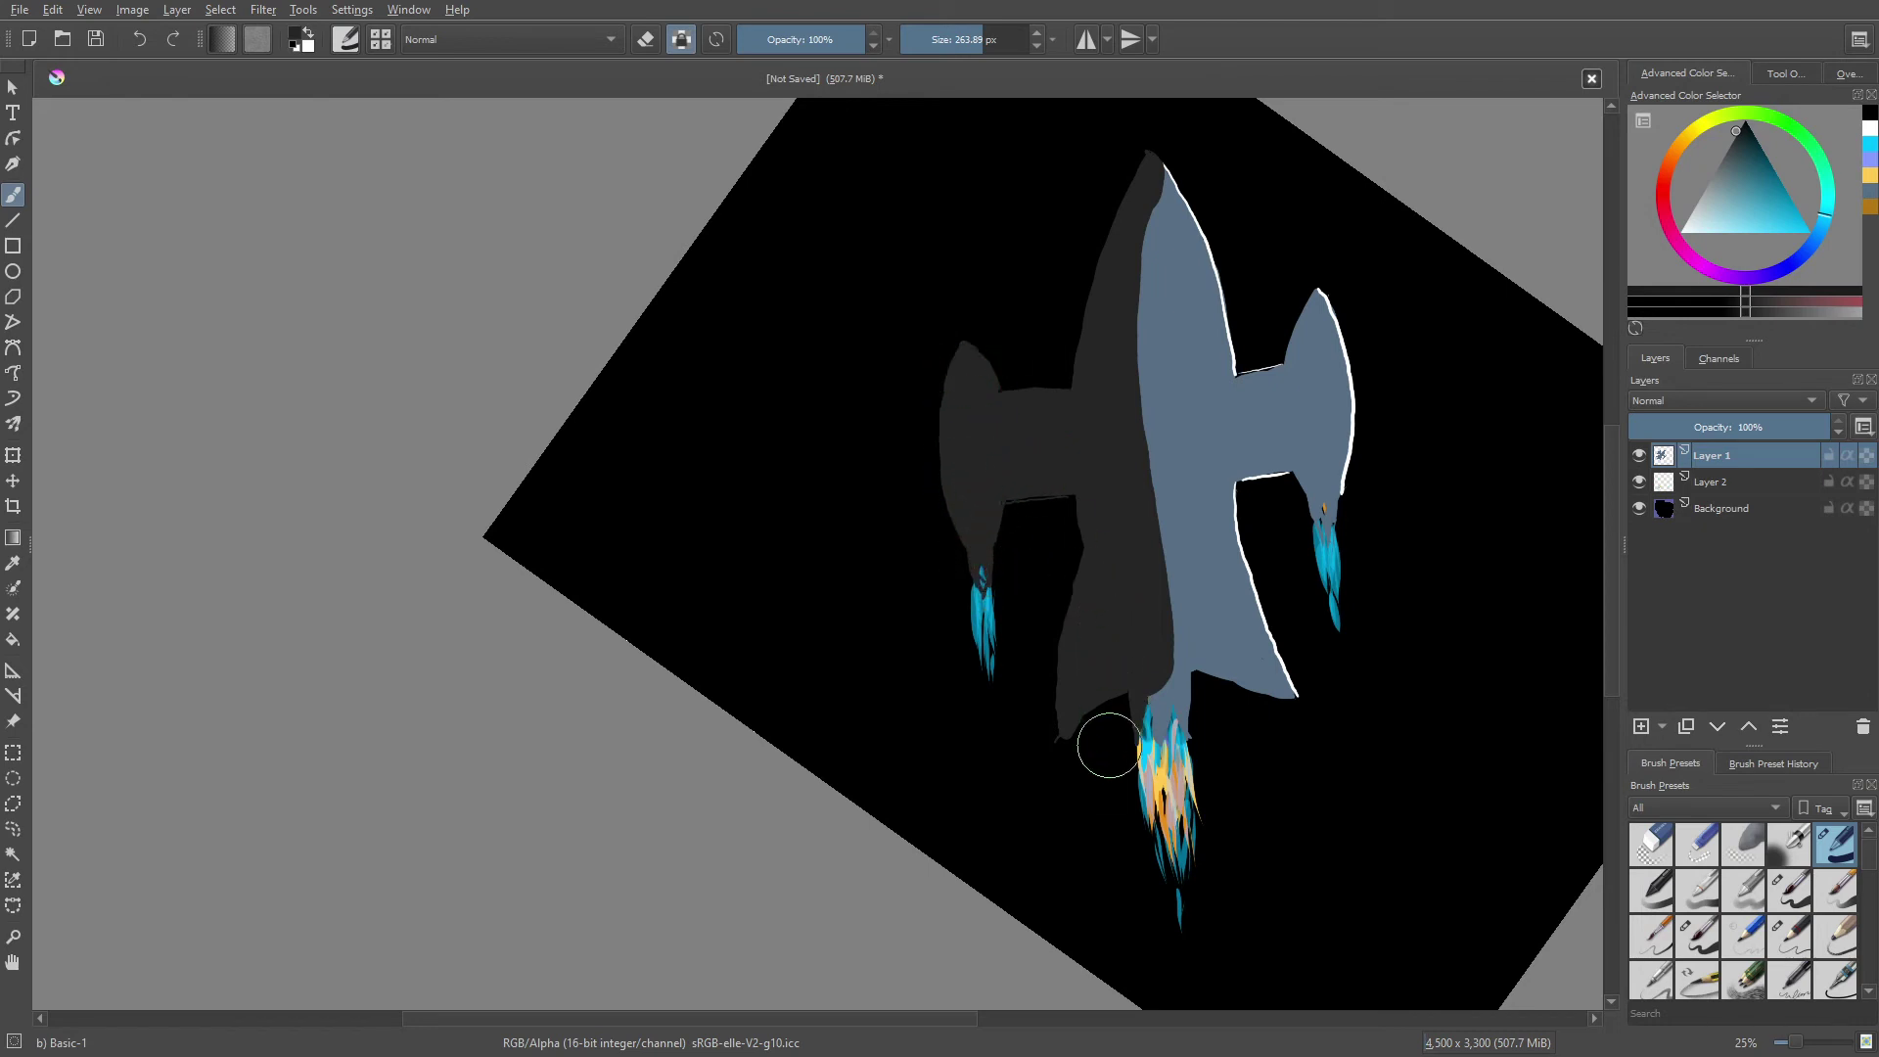
pyautogui.moveTo(1125, 655)
pyautogui.mouseDown()
pyautogui.moveTo(1135, 675)
pyautogui.moveTo(1116, 575)
pyautogui.mouseUp()
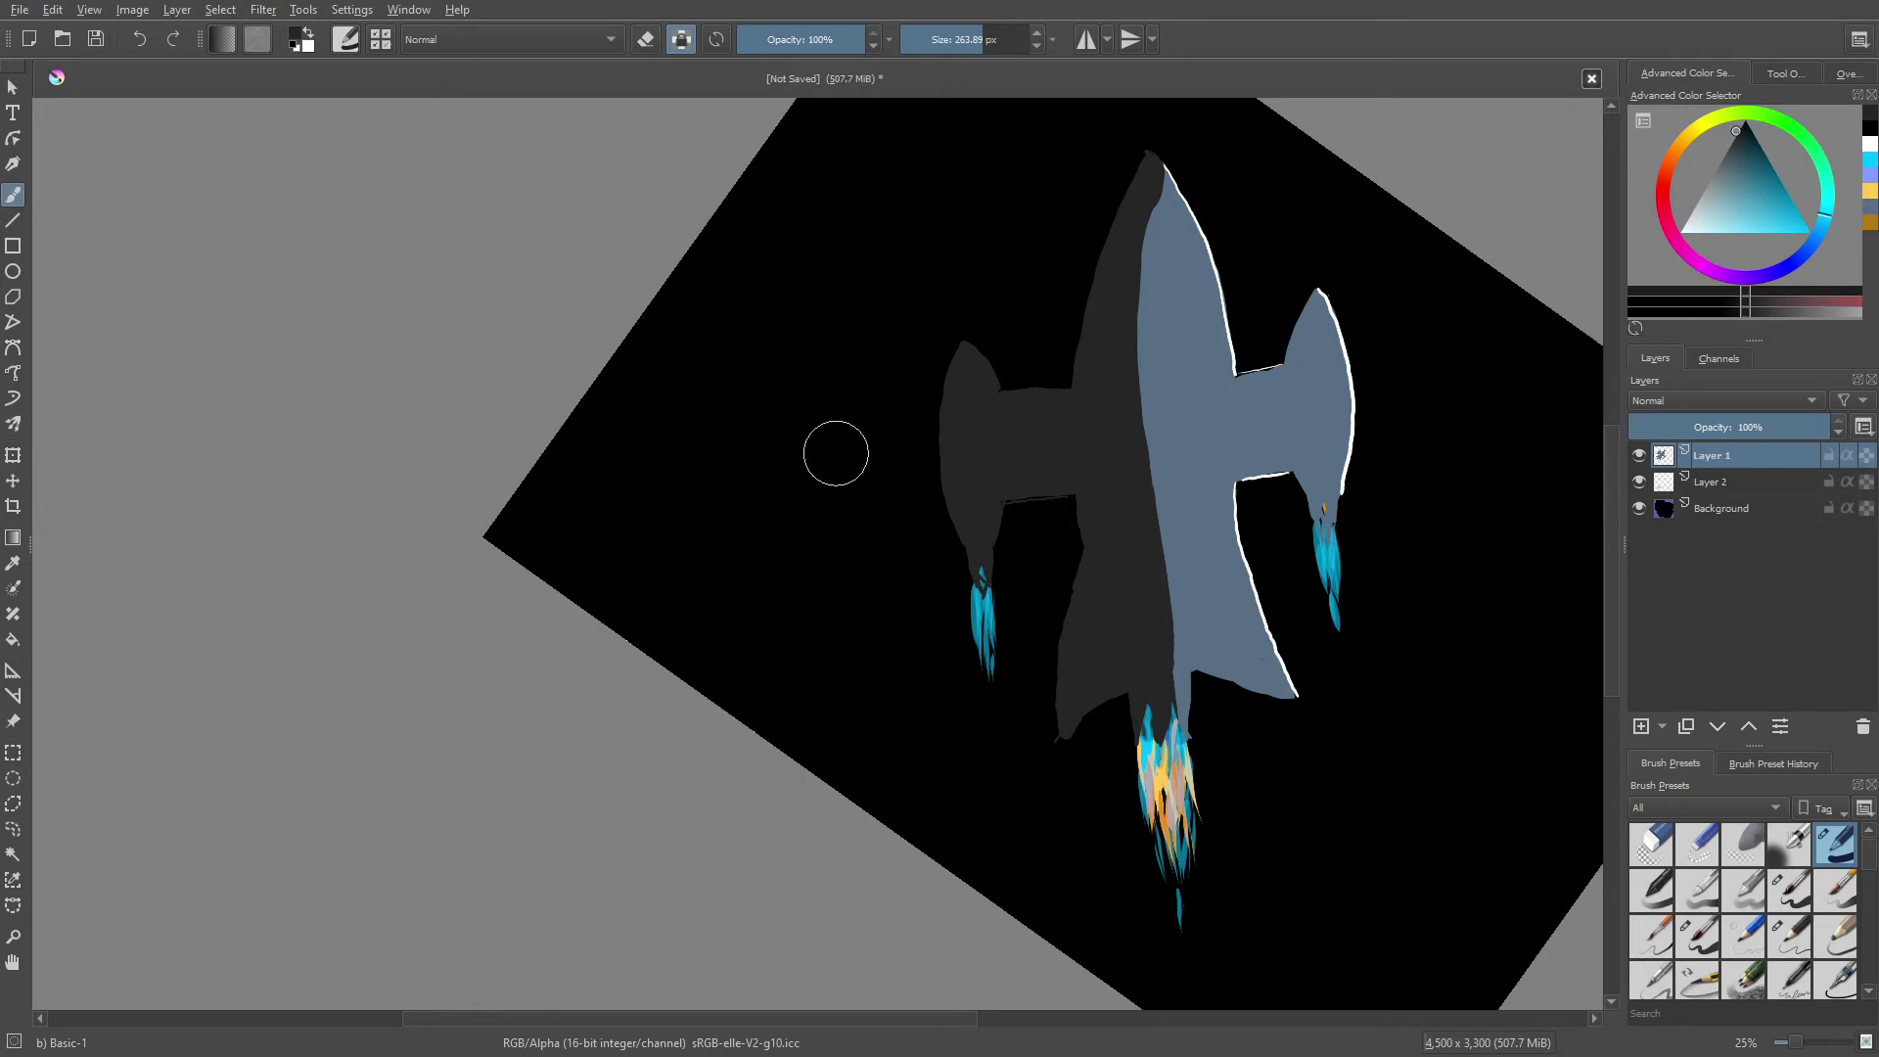
# - Add a new Layer 3 on top and set it to Multiply blending
pyautogui.rightClick(872, 614)
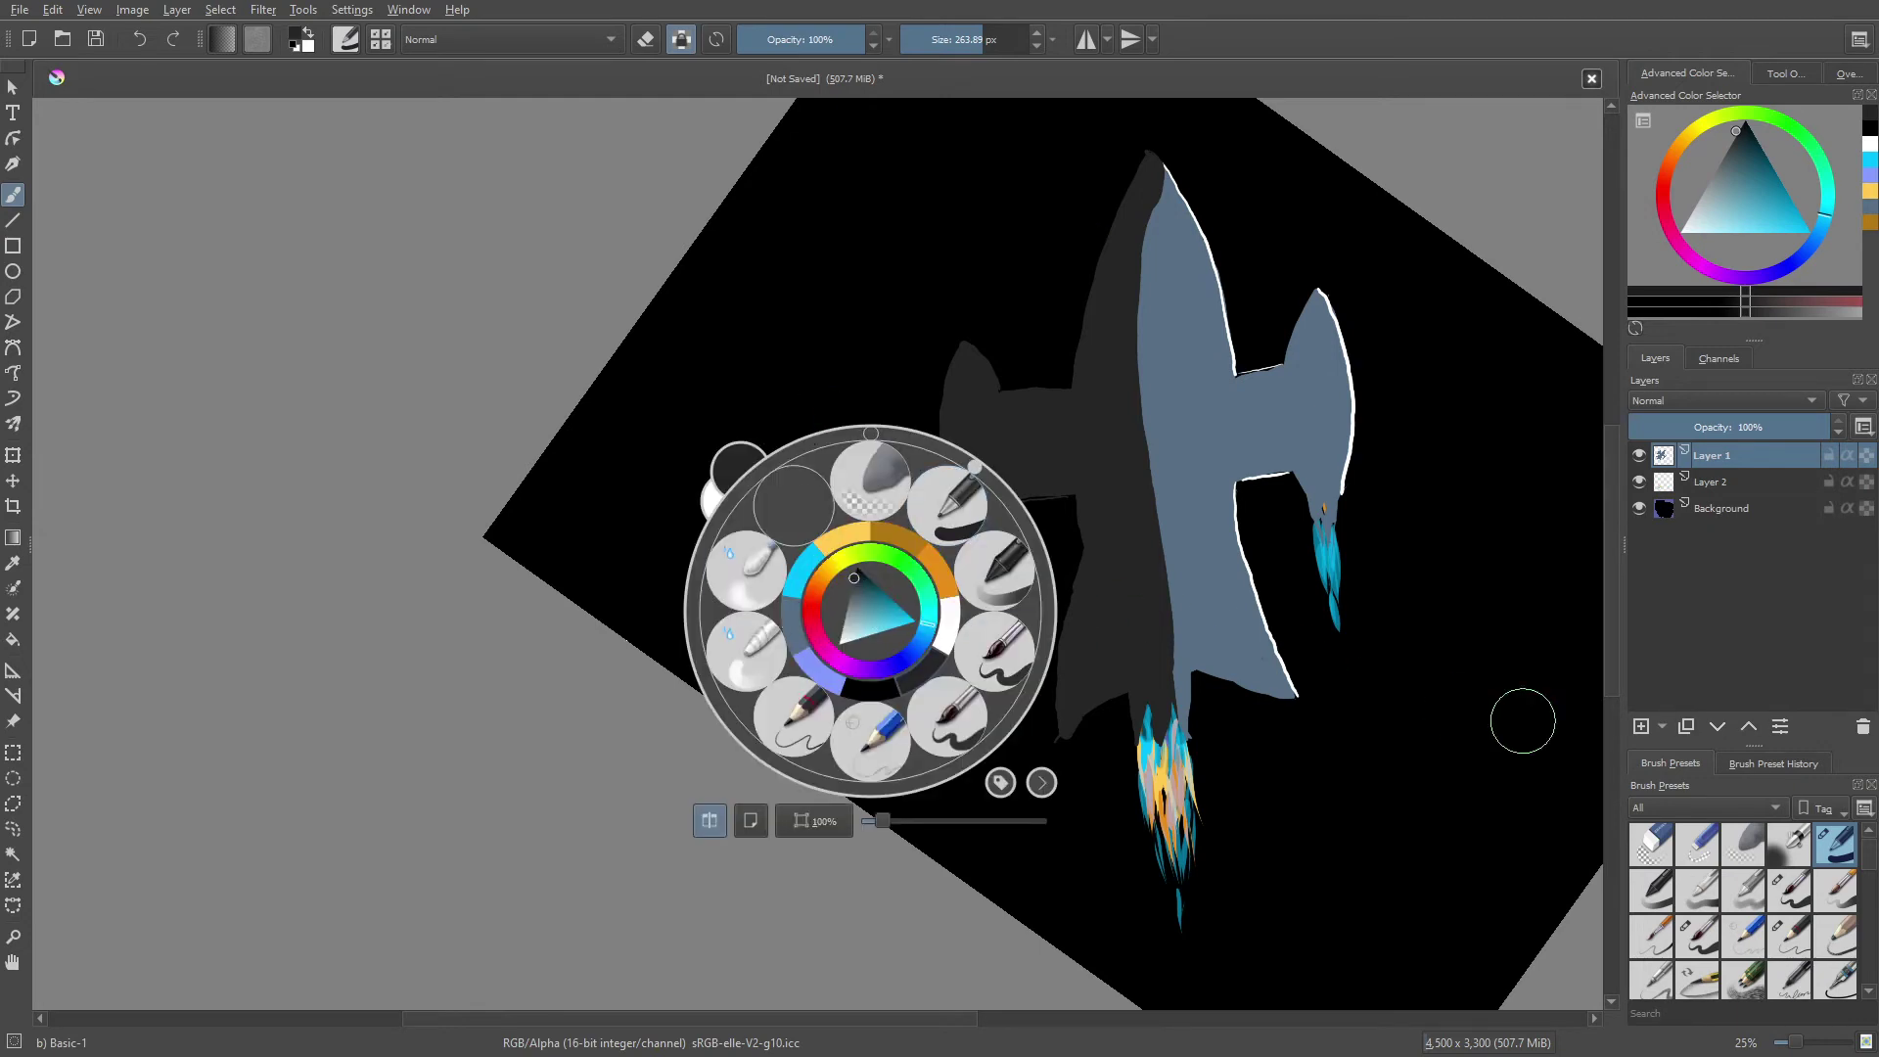
pyautogui.click(1642, 729)
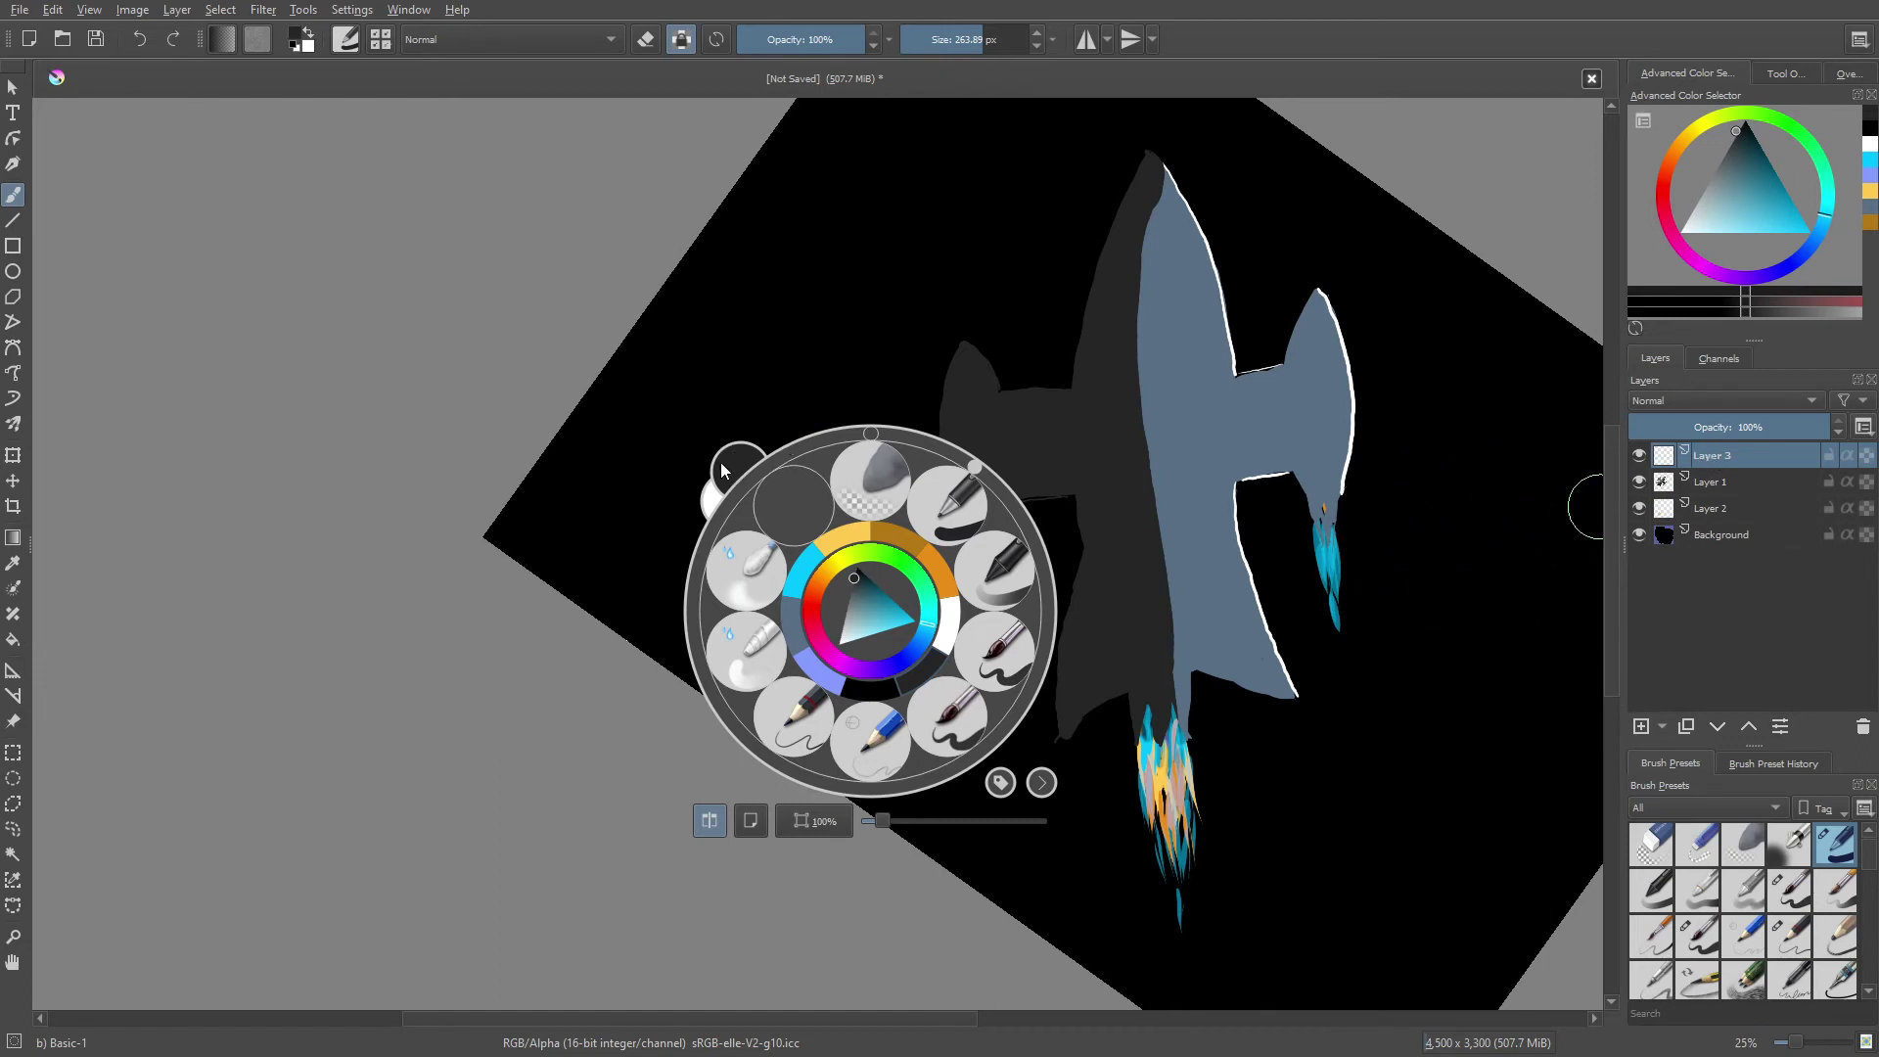
pyautogui.click(721, 678)
pyautogui.click(1090, 638)
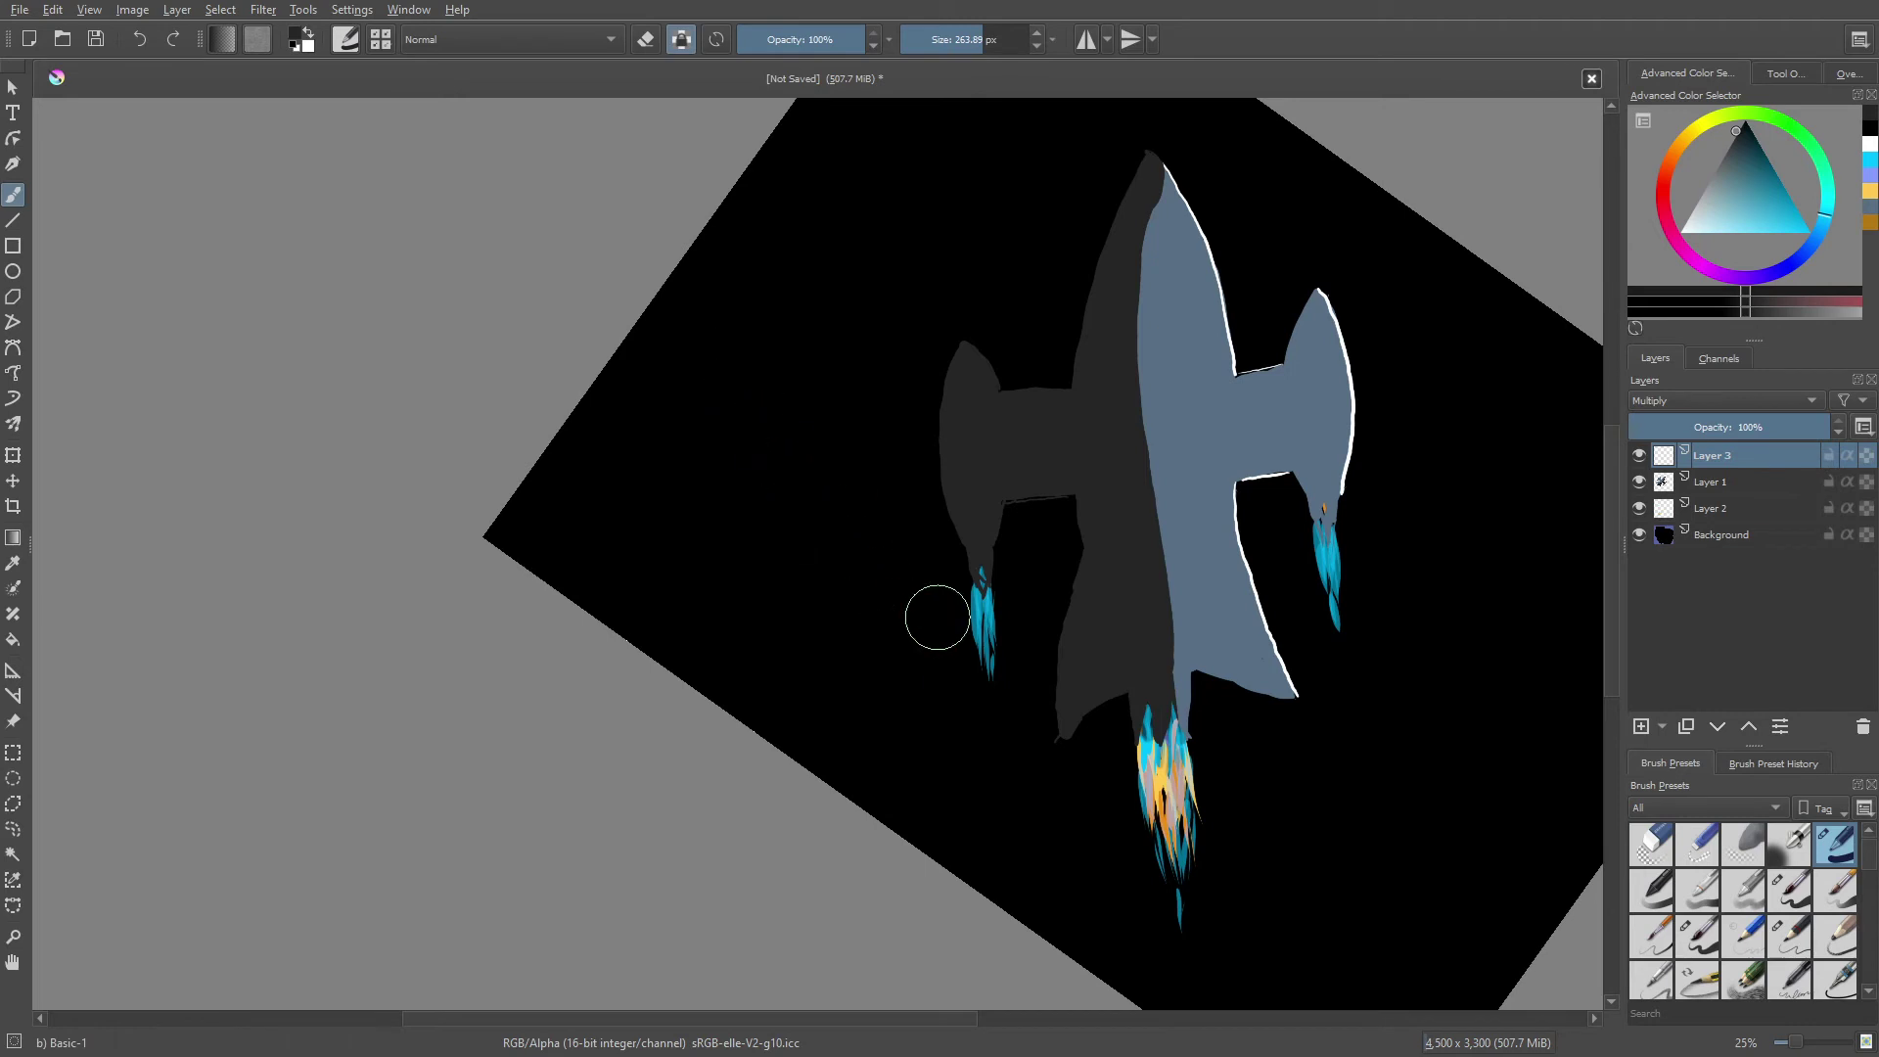
# - Make cyan the painting colour and switch to the Contiguous Selection tool
pyautogui.rightClick(894, 575)
pyautogui.click(812, 538)
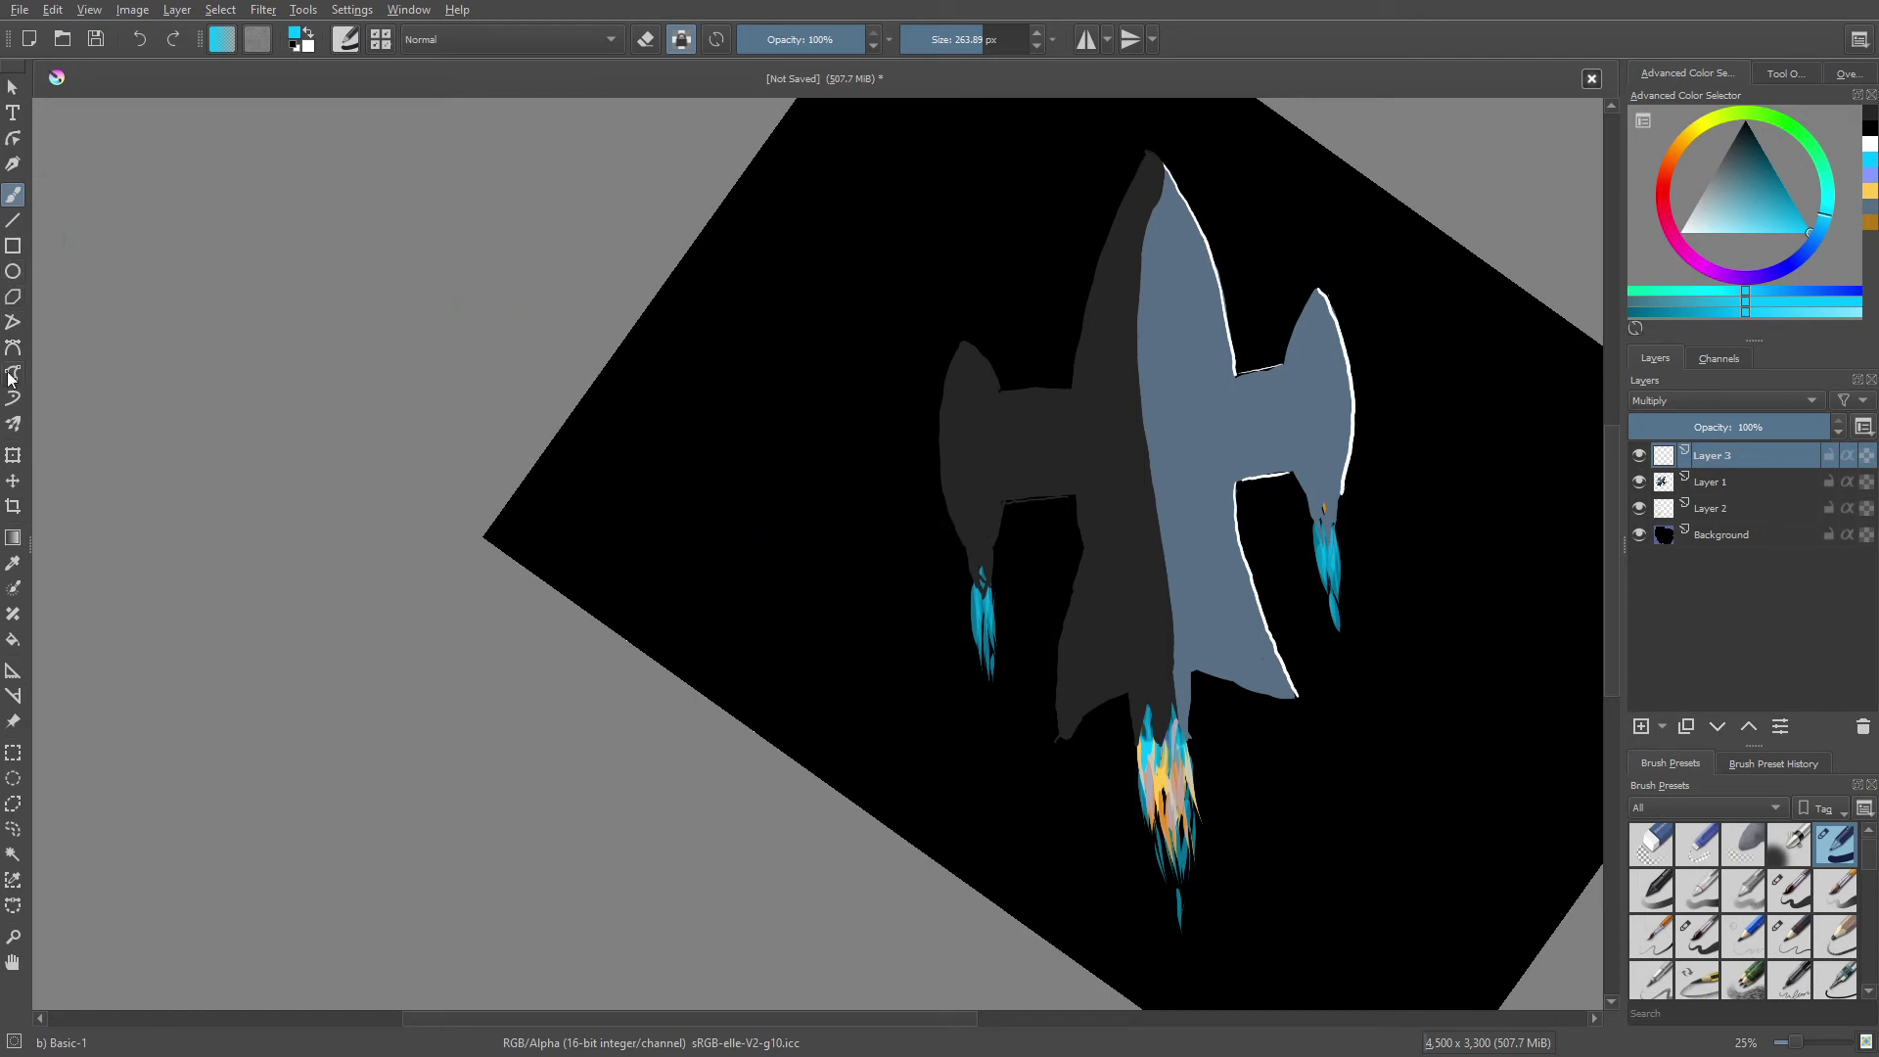
pyautogui.click(9, 569)
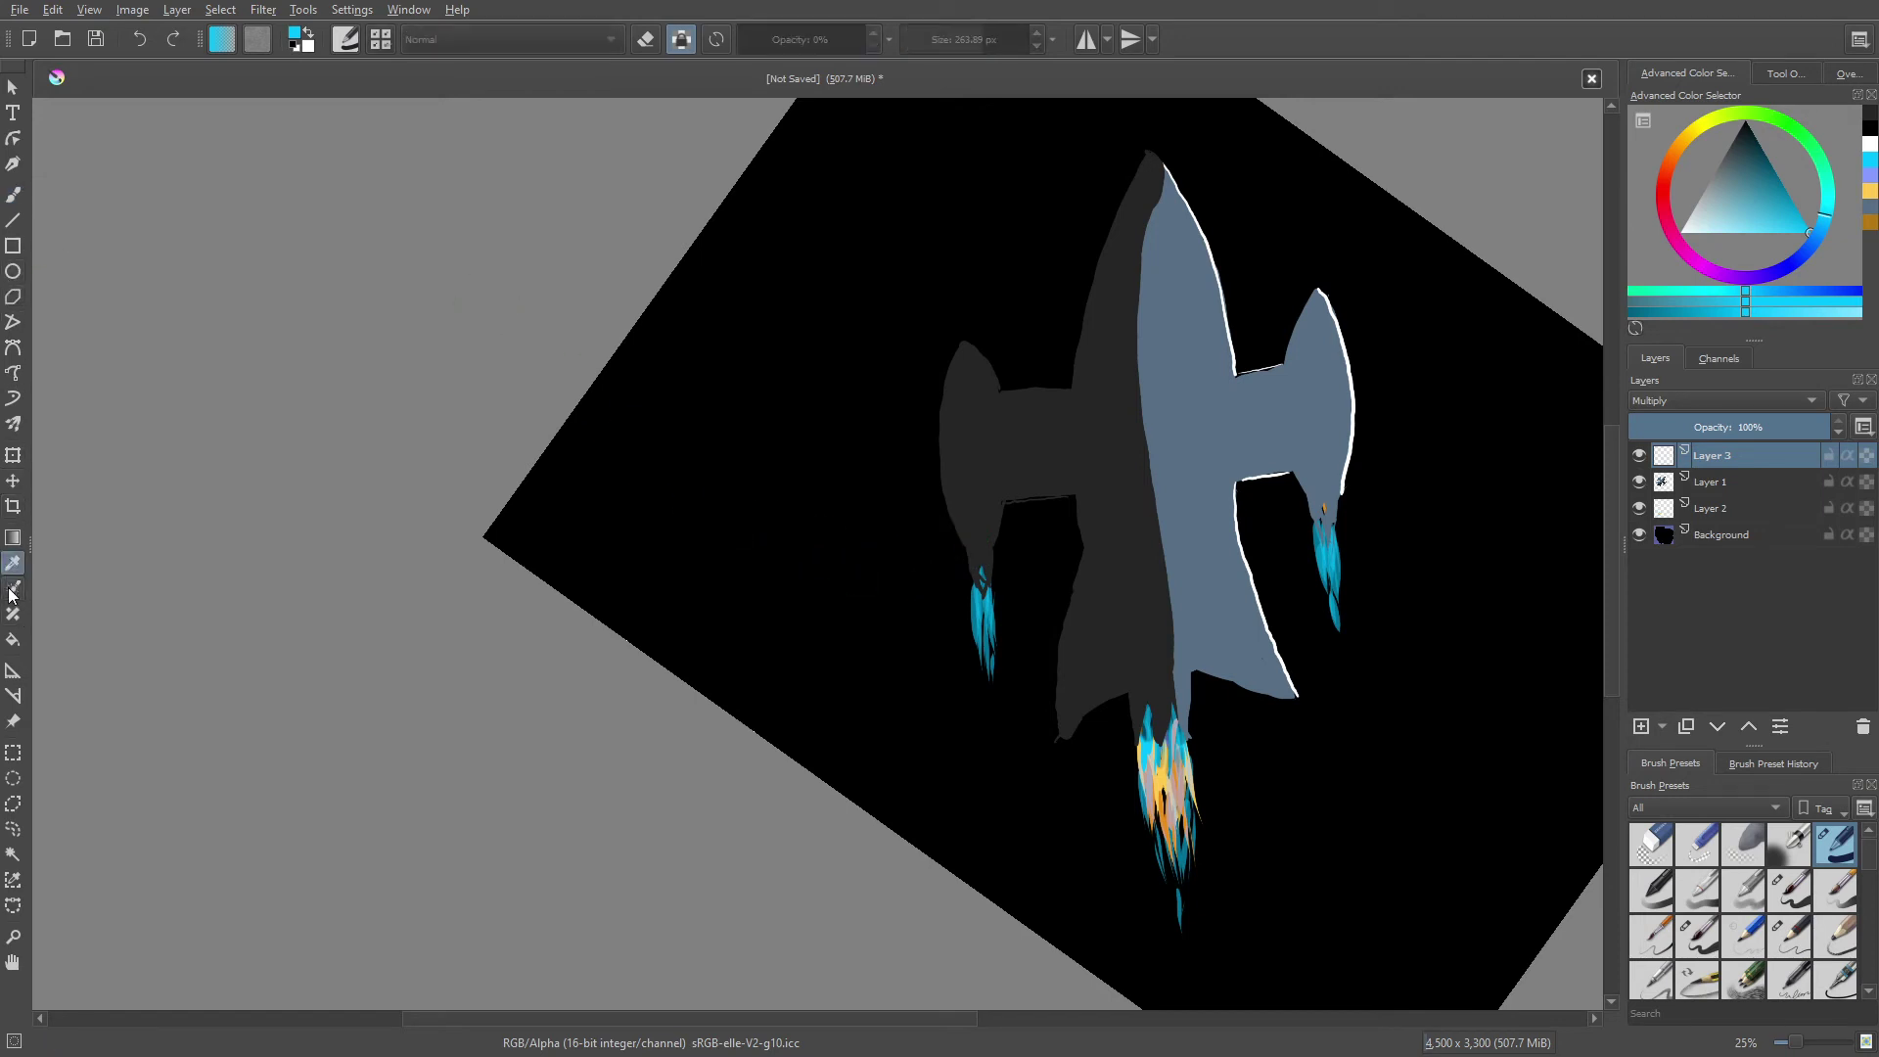
pyautogui.moveTo(33, 548)
pyautogui.mouseDown()
pyautogui.moveTo(131, 546)
pyautogui.moveTo(8, 547)
pyautogui.mouseUp()
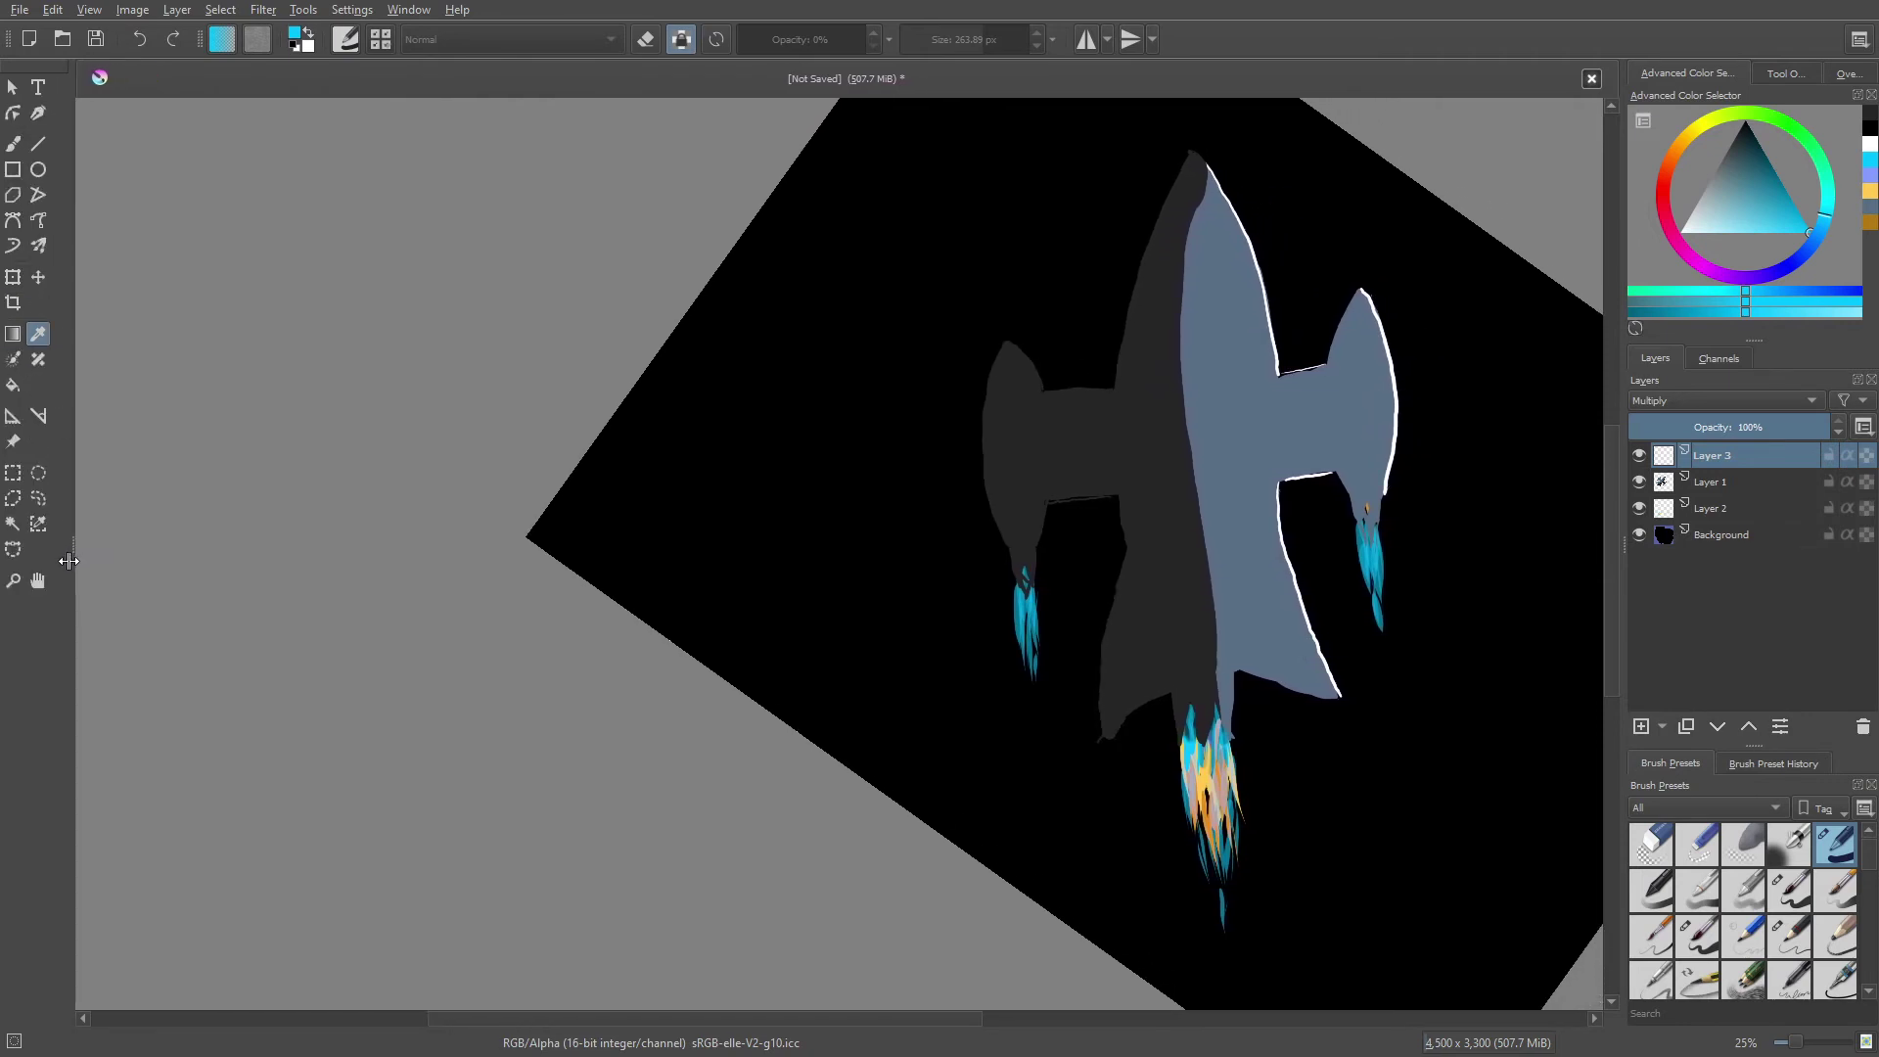
pyautogui.click(13, 525)
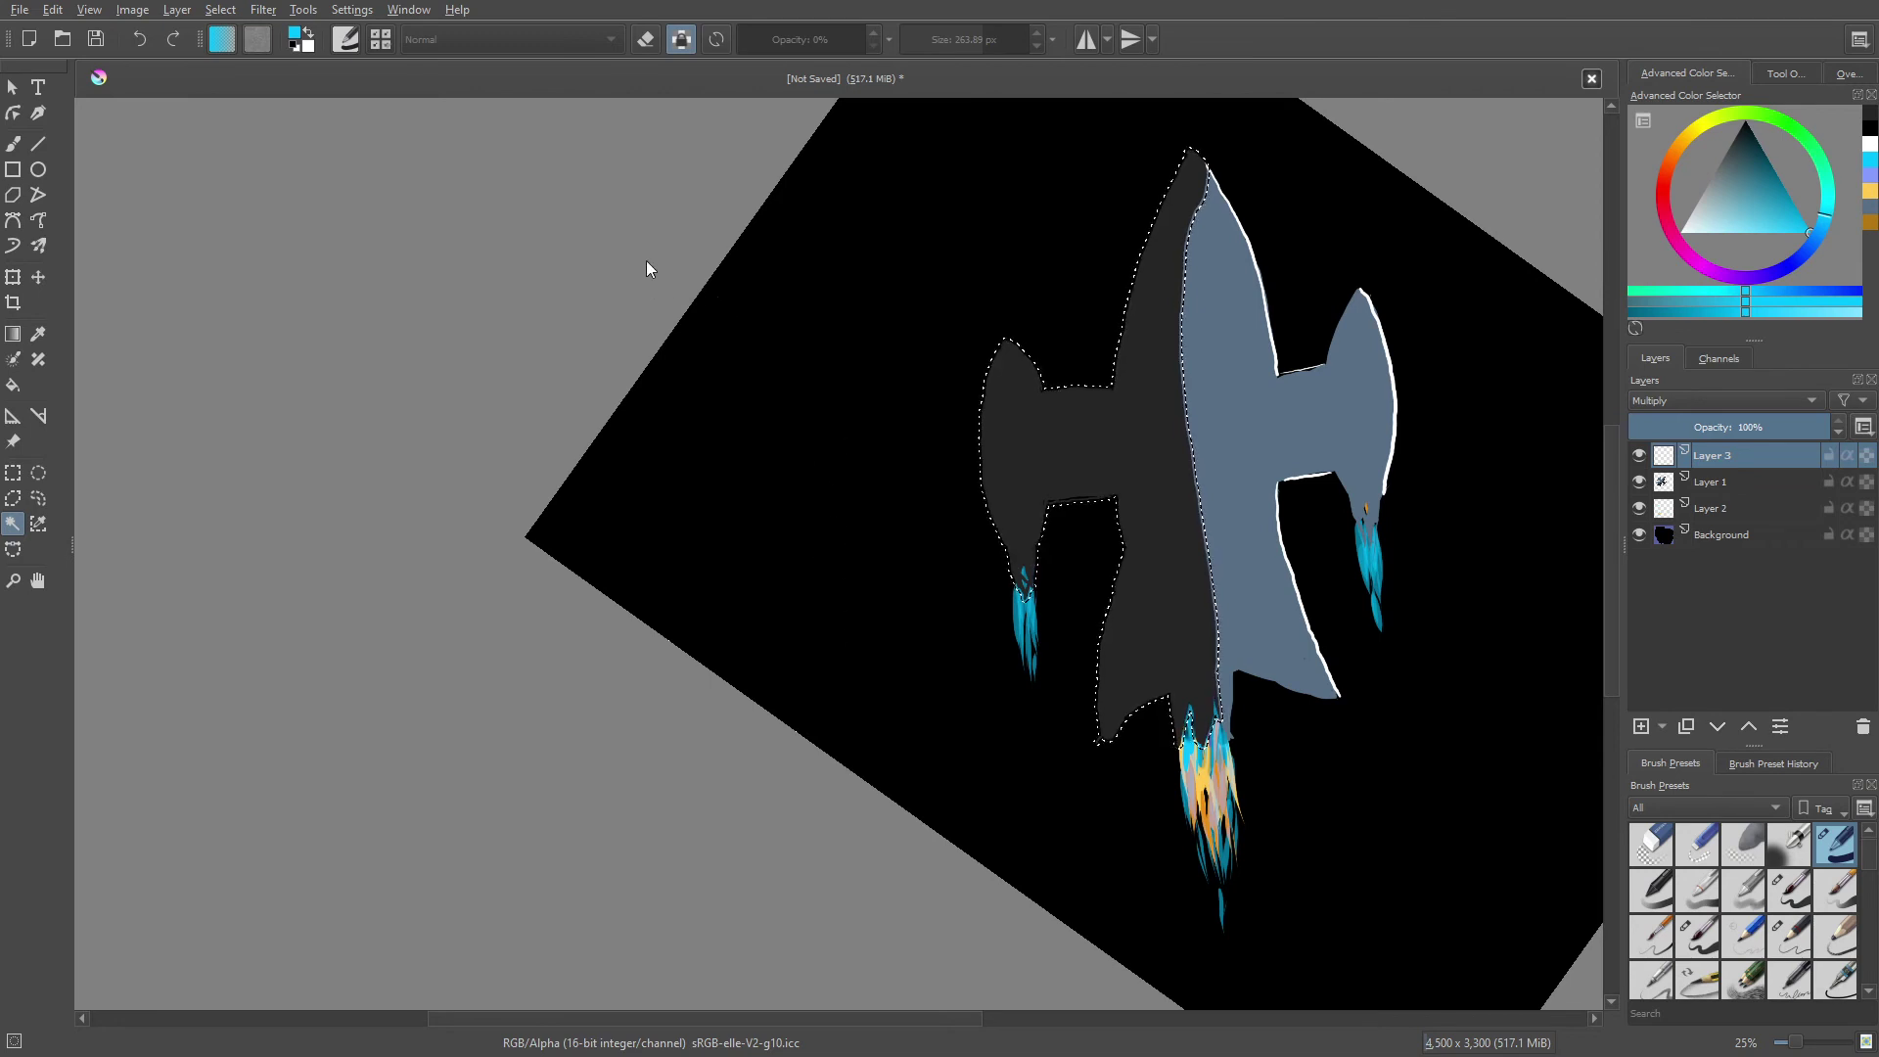
# - With a freehand shading preset, paint cyan and dark teal strokes inside the left shadow
pyautogui.click(11, 146)
pyautogui.rightClick(803, 503)
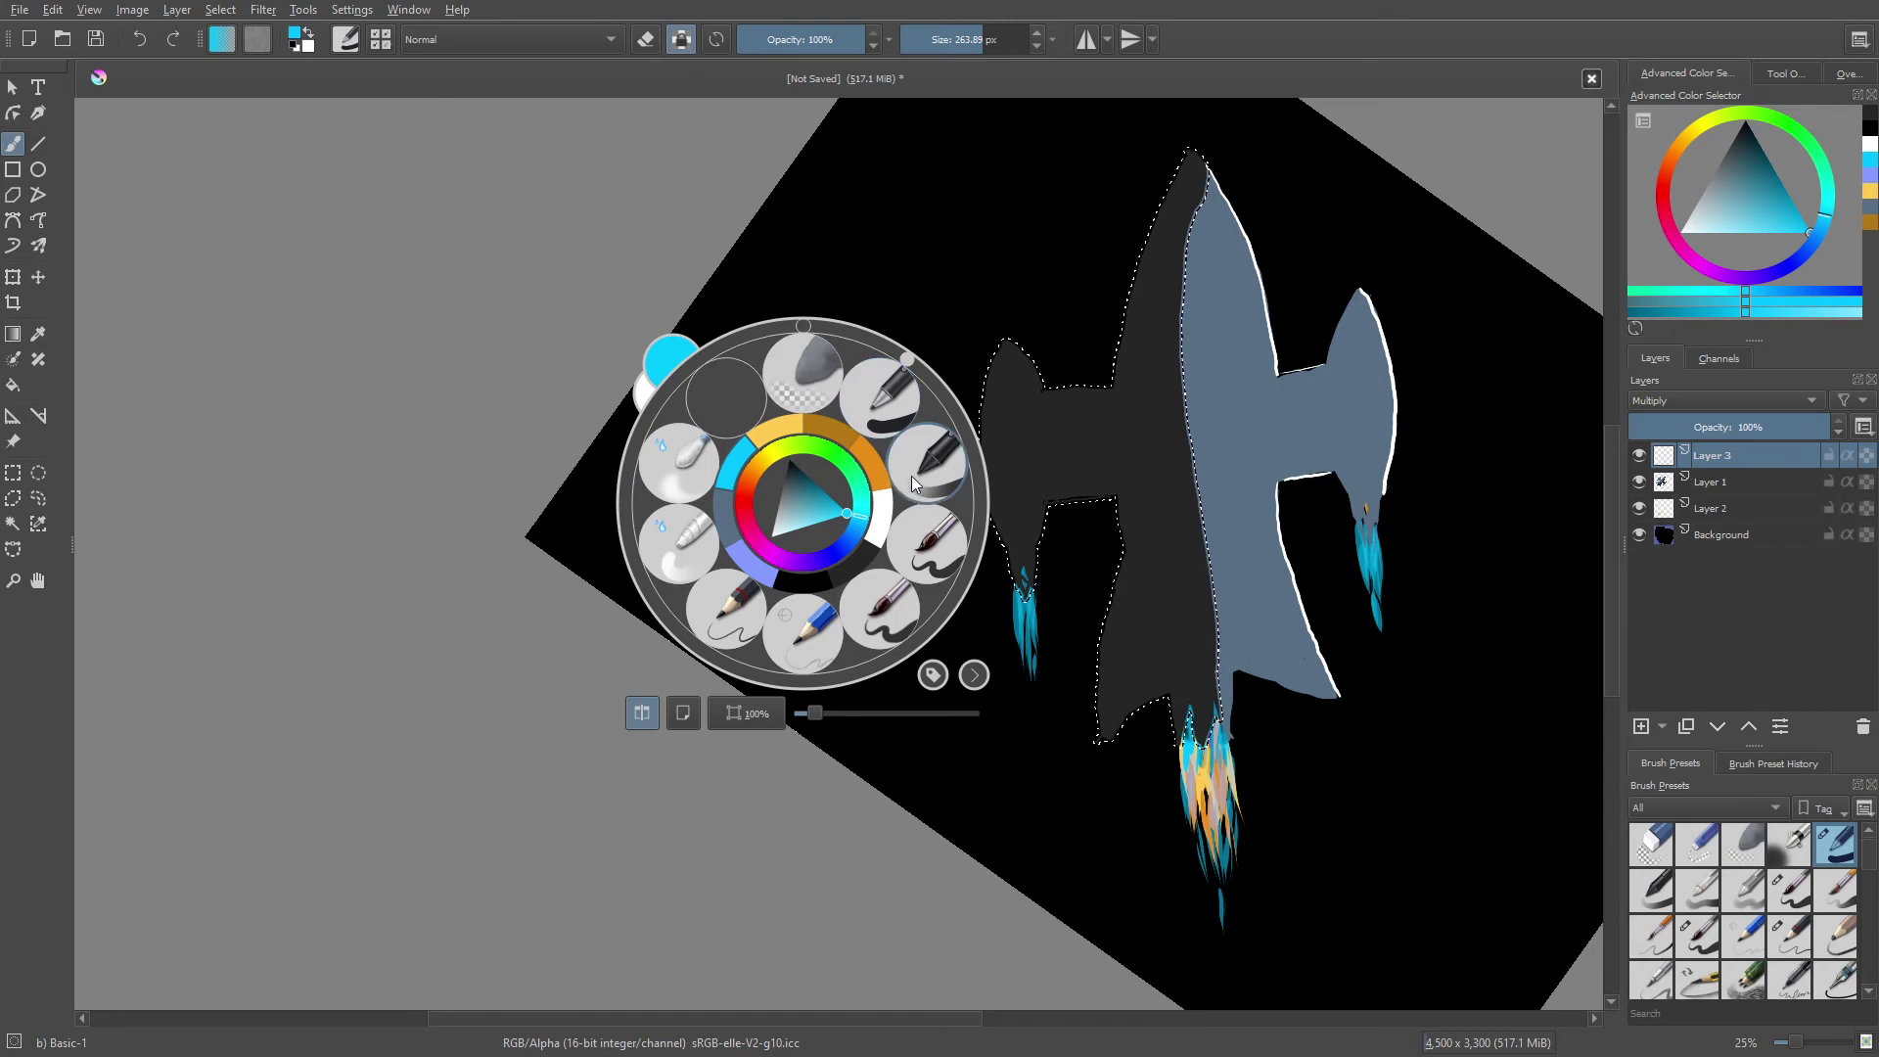
pyautogui.click(886, 403)
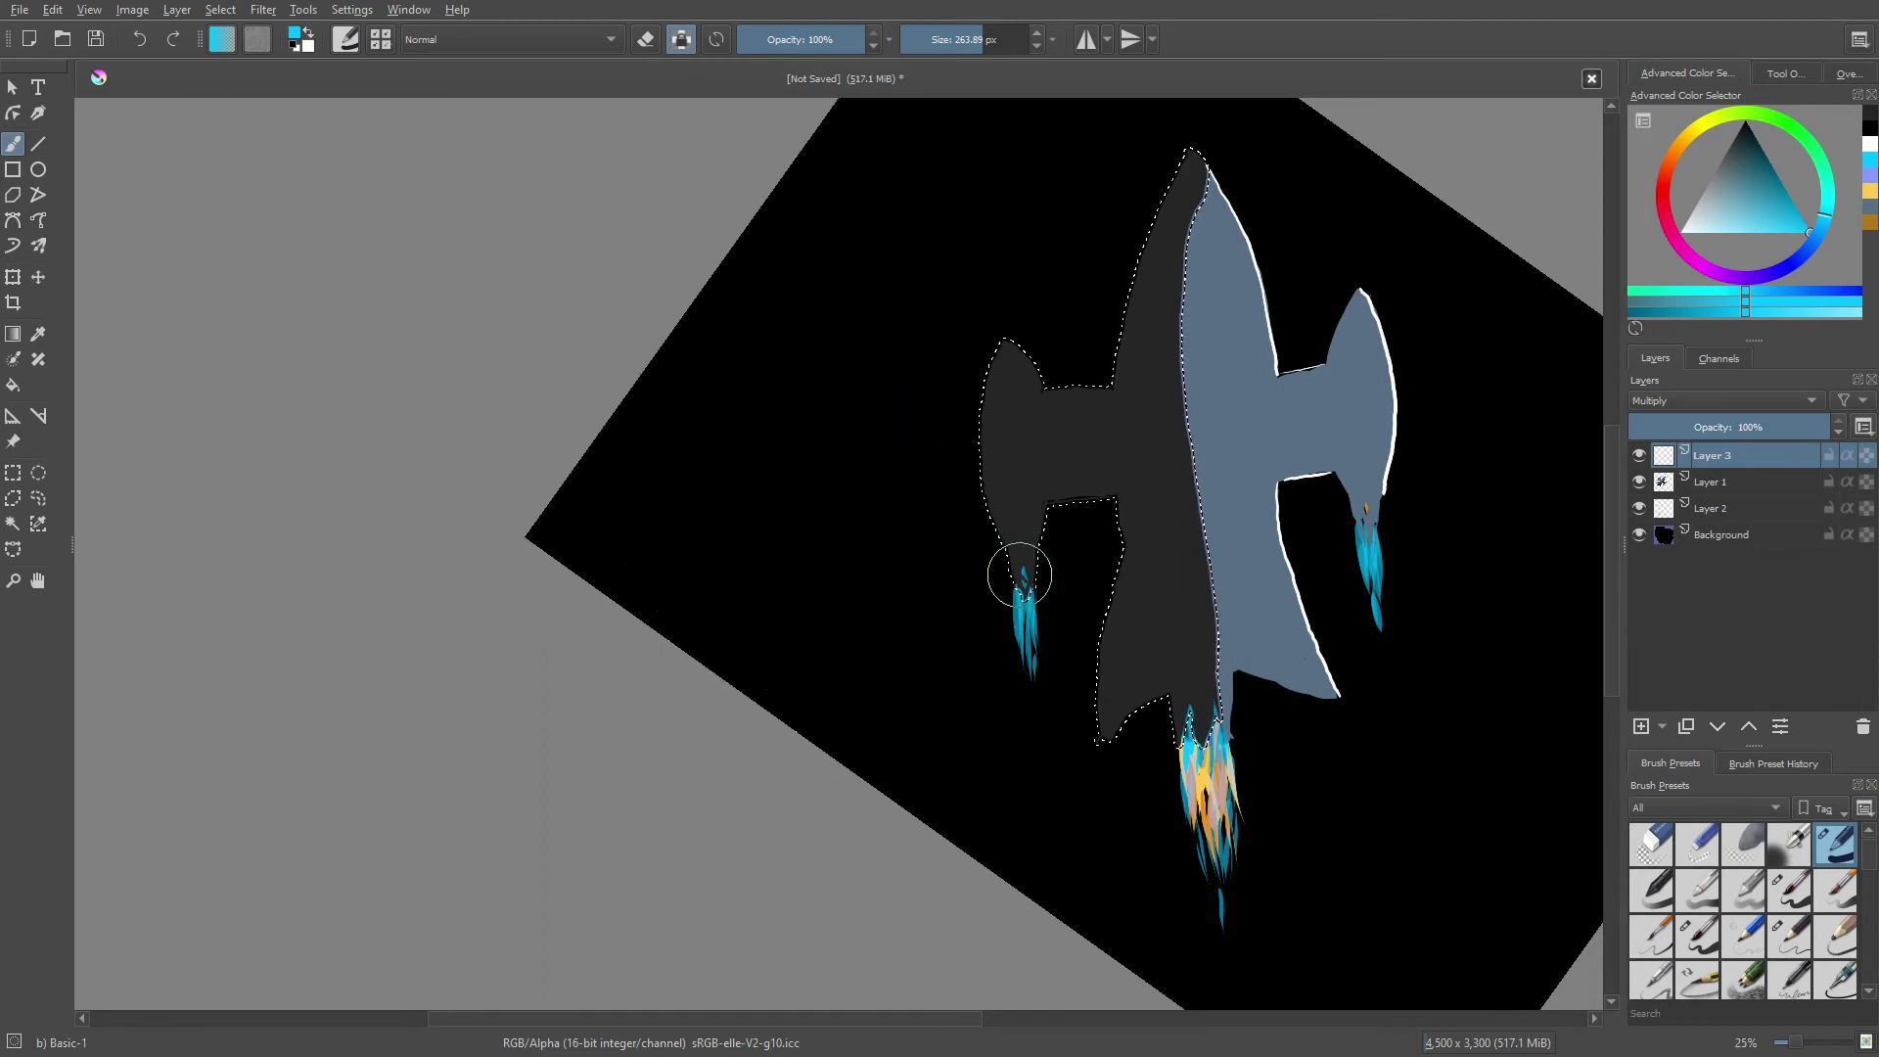
pyautogui.moveTo(1018, 588); pyautogui.dragTo(1008, 489)
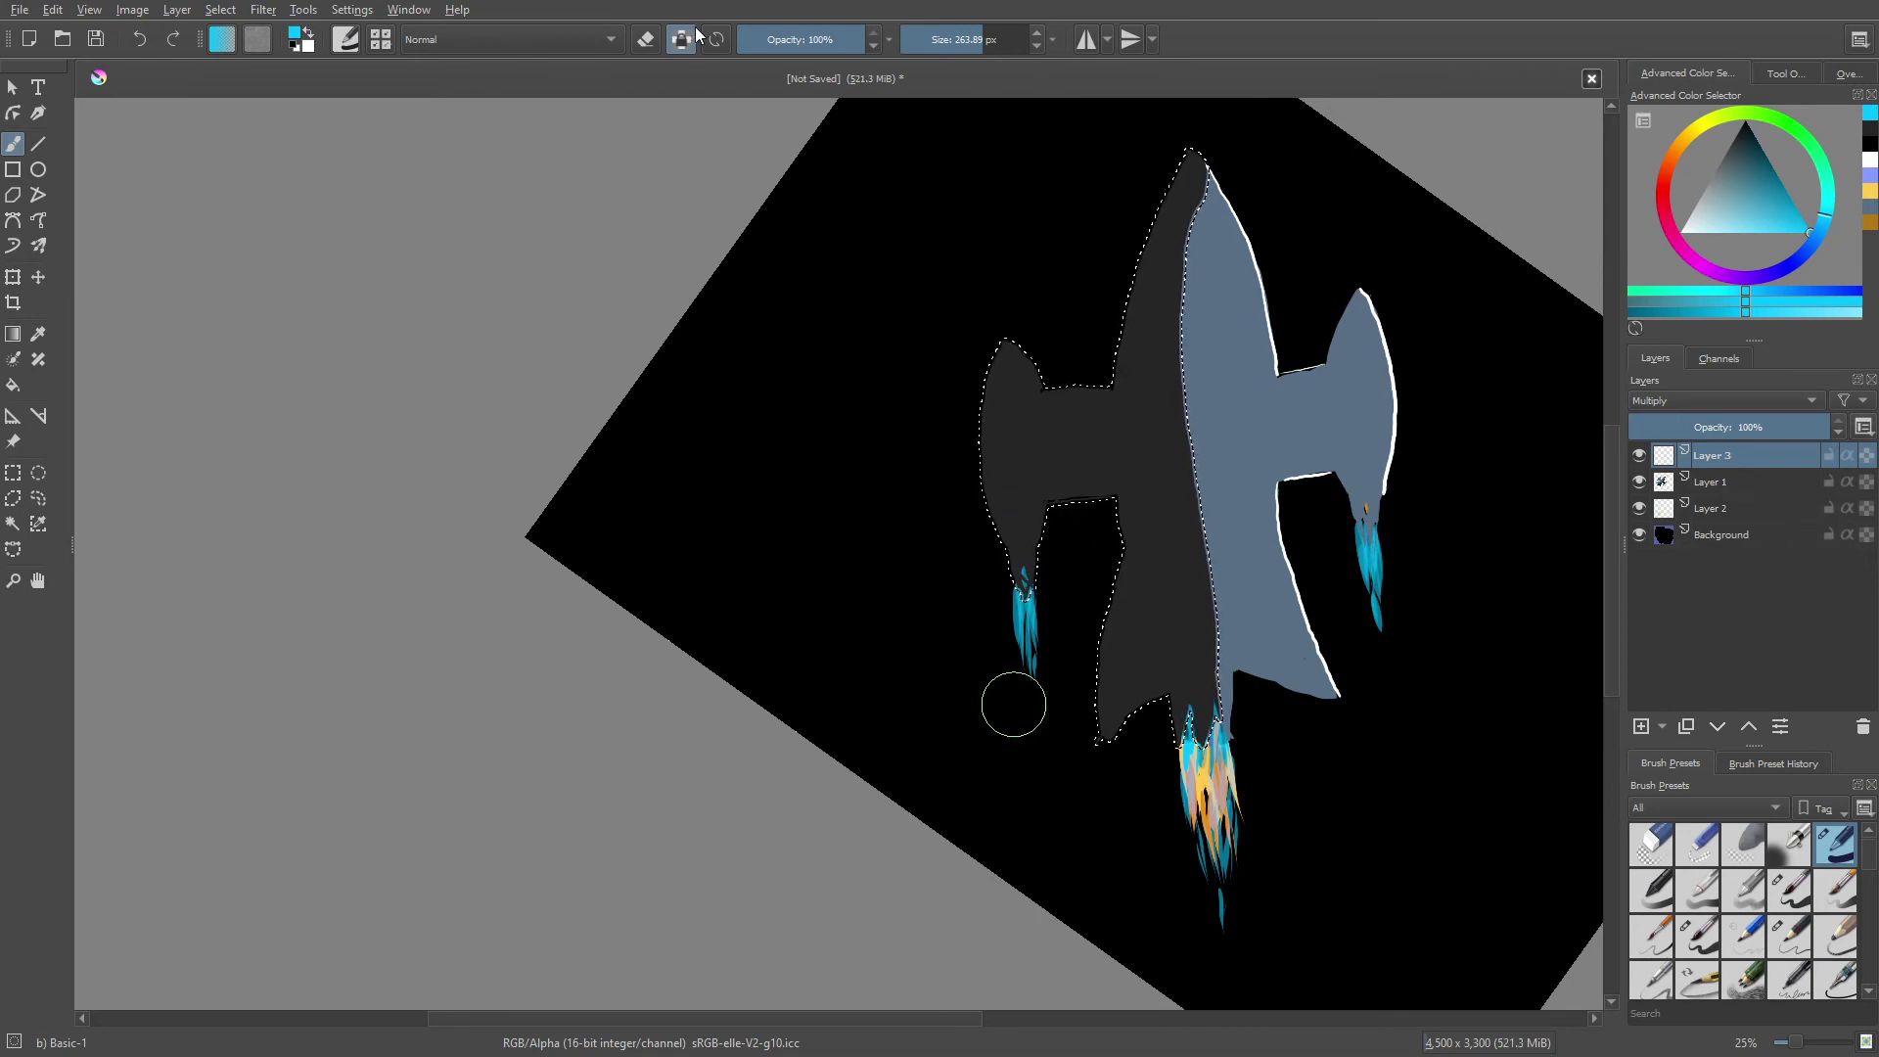
pyautogui.moveTo(995, 537)
pyautogui.mouseDown()
pyautogui.moveTo(1019, 567)
pyautogui.moveTo(1042, 551)
pyautogui.moveTo(1020, 517)
pyautogui.mouseUp()
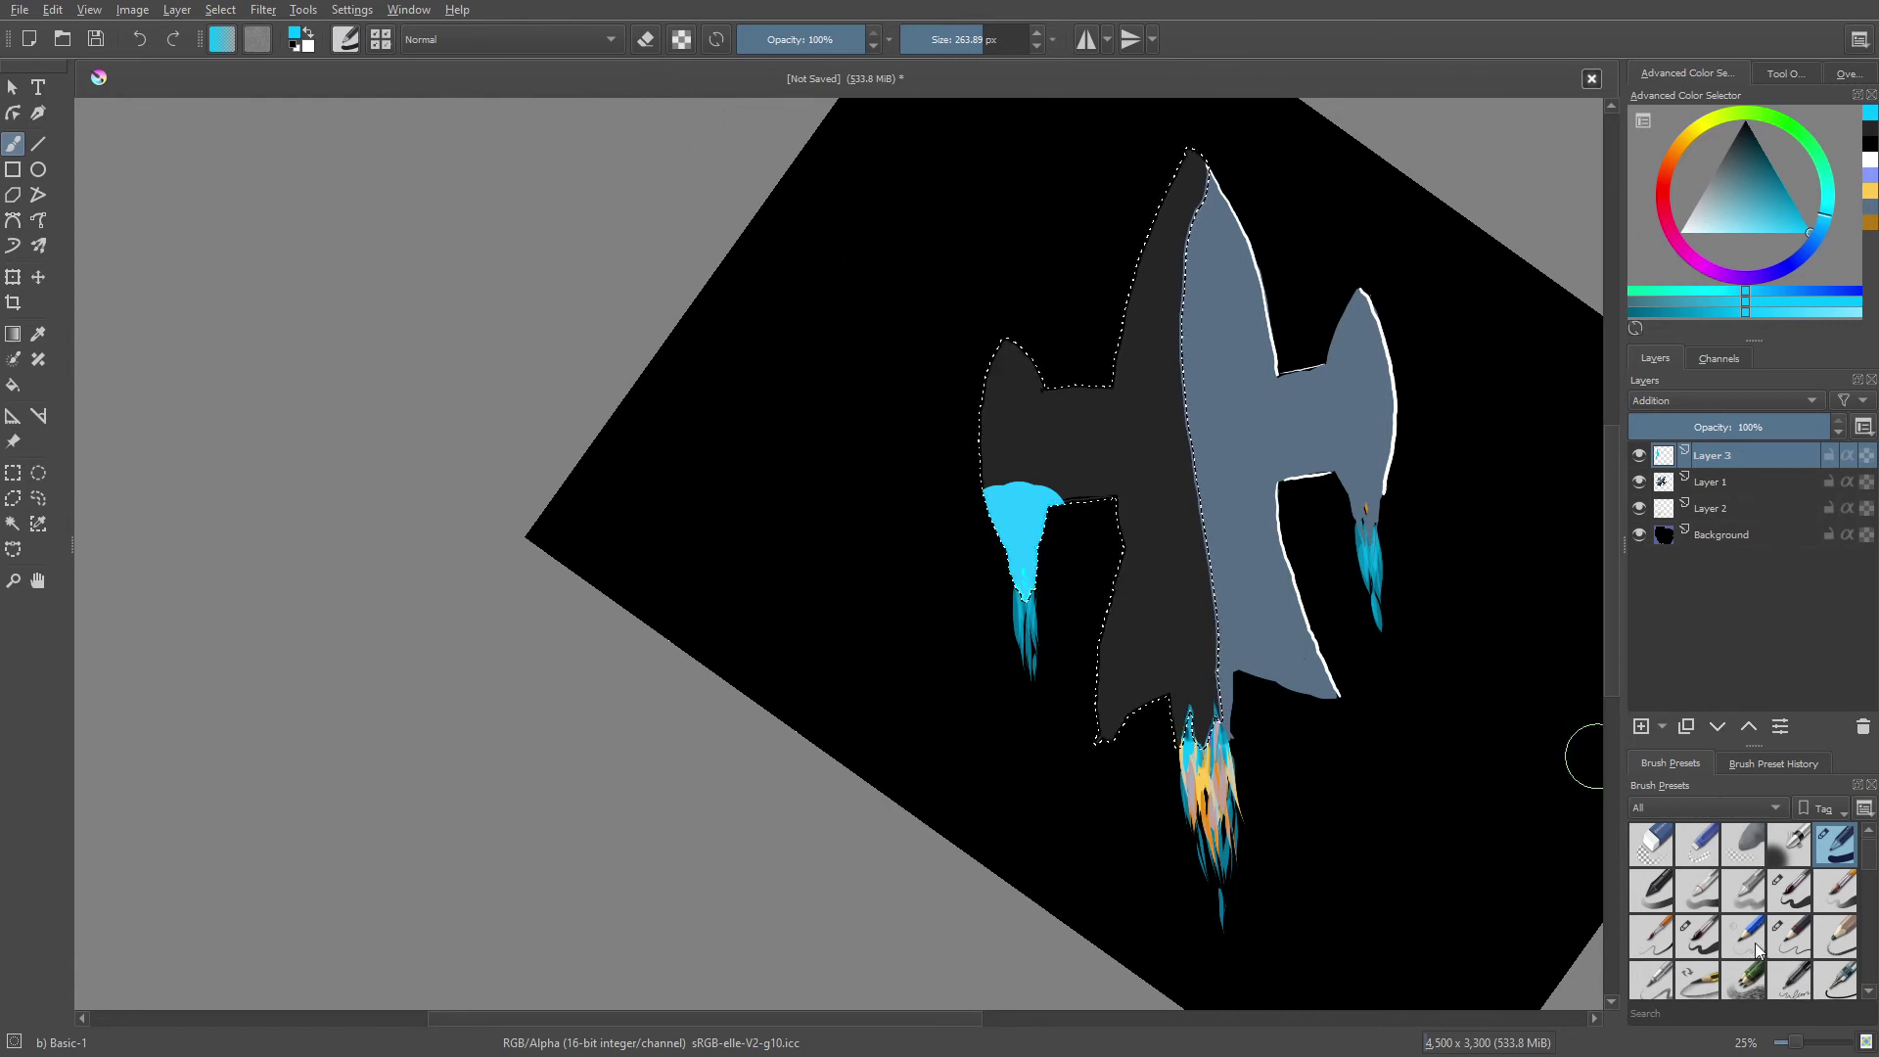
# - Lower brush opacity to 15% and glaze translucent teal over the left wing
pyautogui.rightClick(974, 428)
pyautogui.click(806, 218)
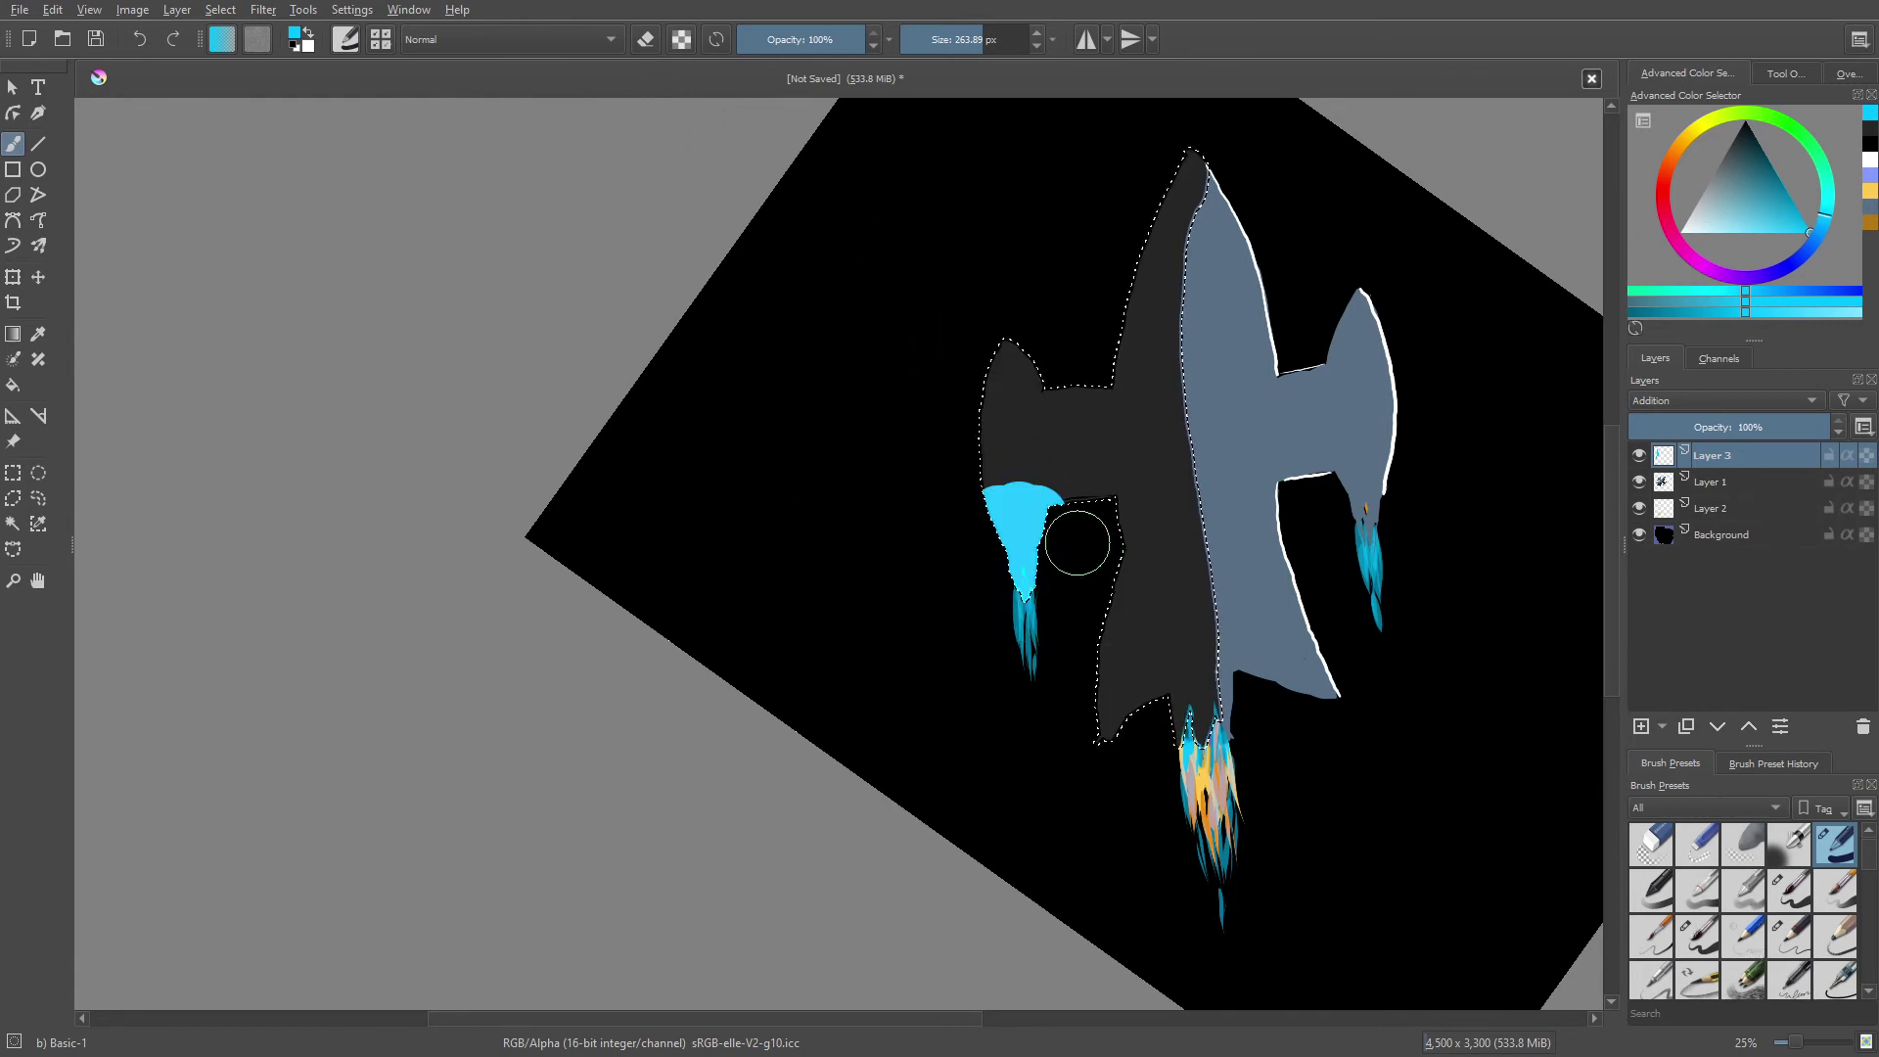
pyautogui.moveTo(793, 33); pyautogui.dragTo(758, 33)
pyautogui.moveTo(1086, 443); pyautogui.dragTo(1103, 692)
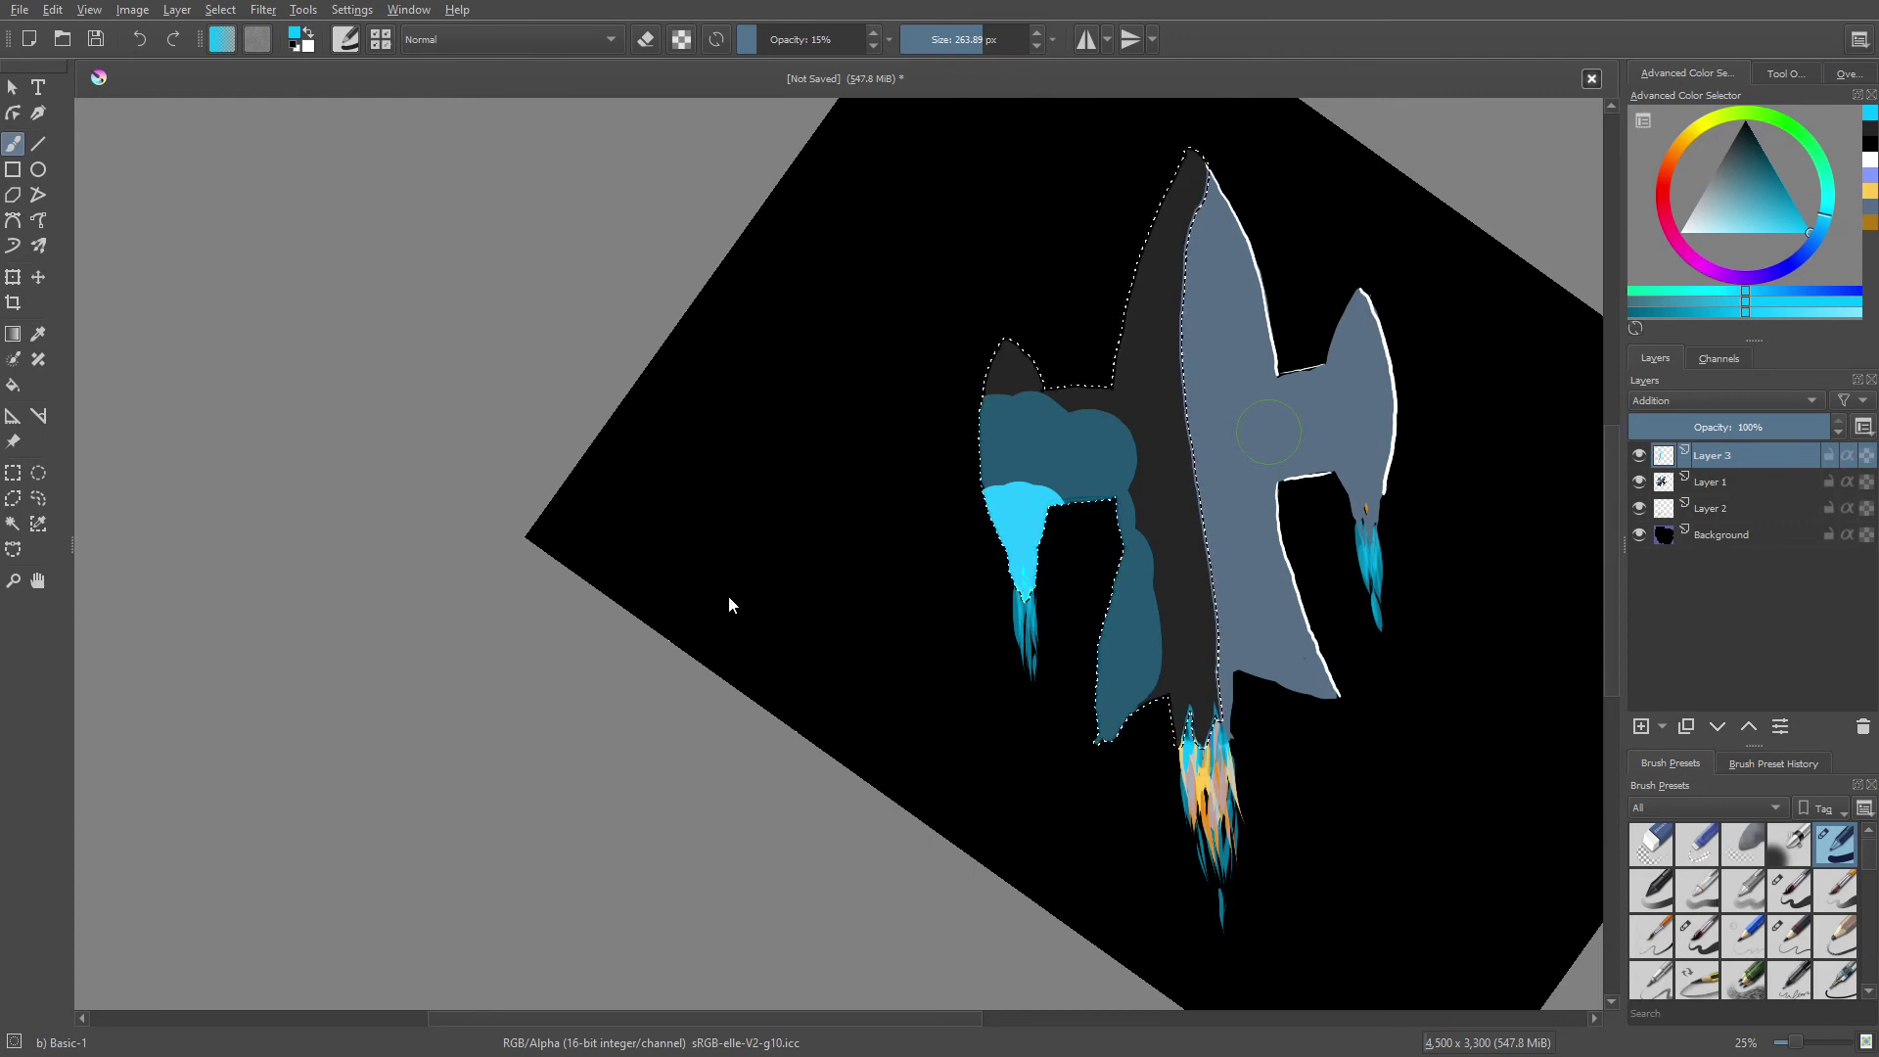
# - Set Layer 3's blend mode to Lighten and pick a paler, less saturated cyan
pyautogui.press('Down')
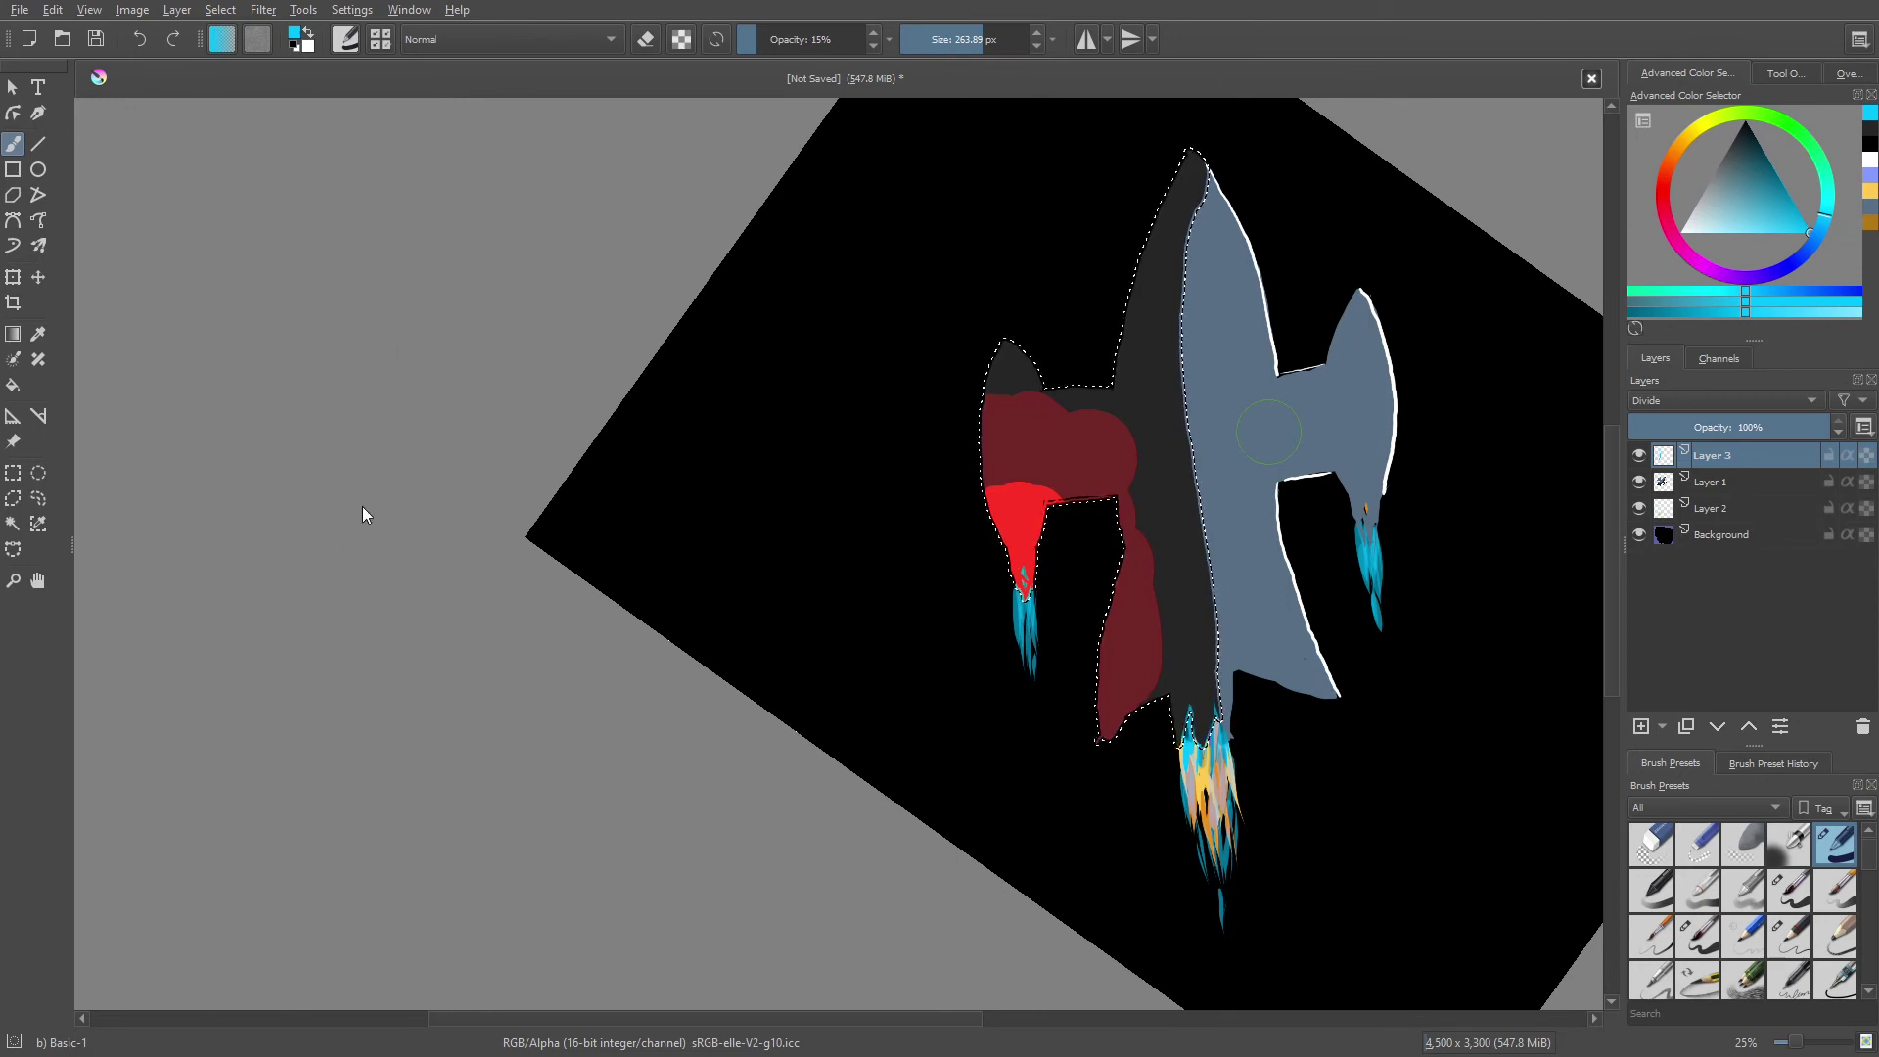
pyautogui.hotkey('alt', 'shift', 'g')
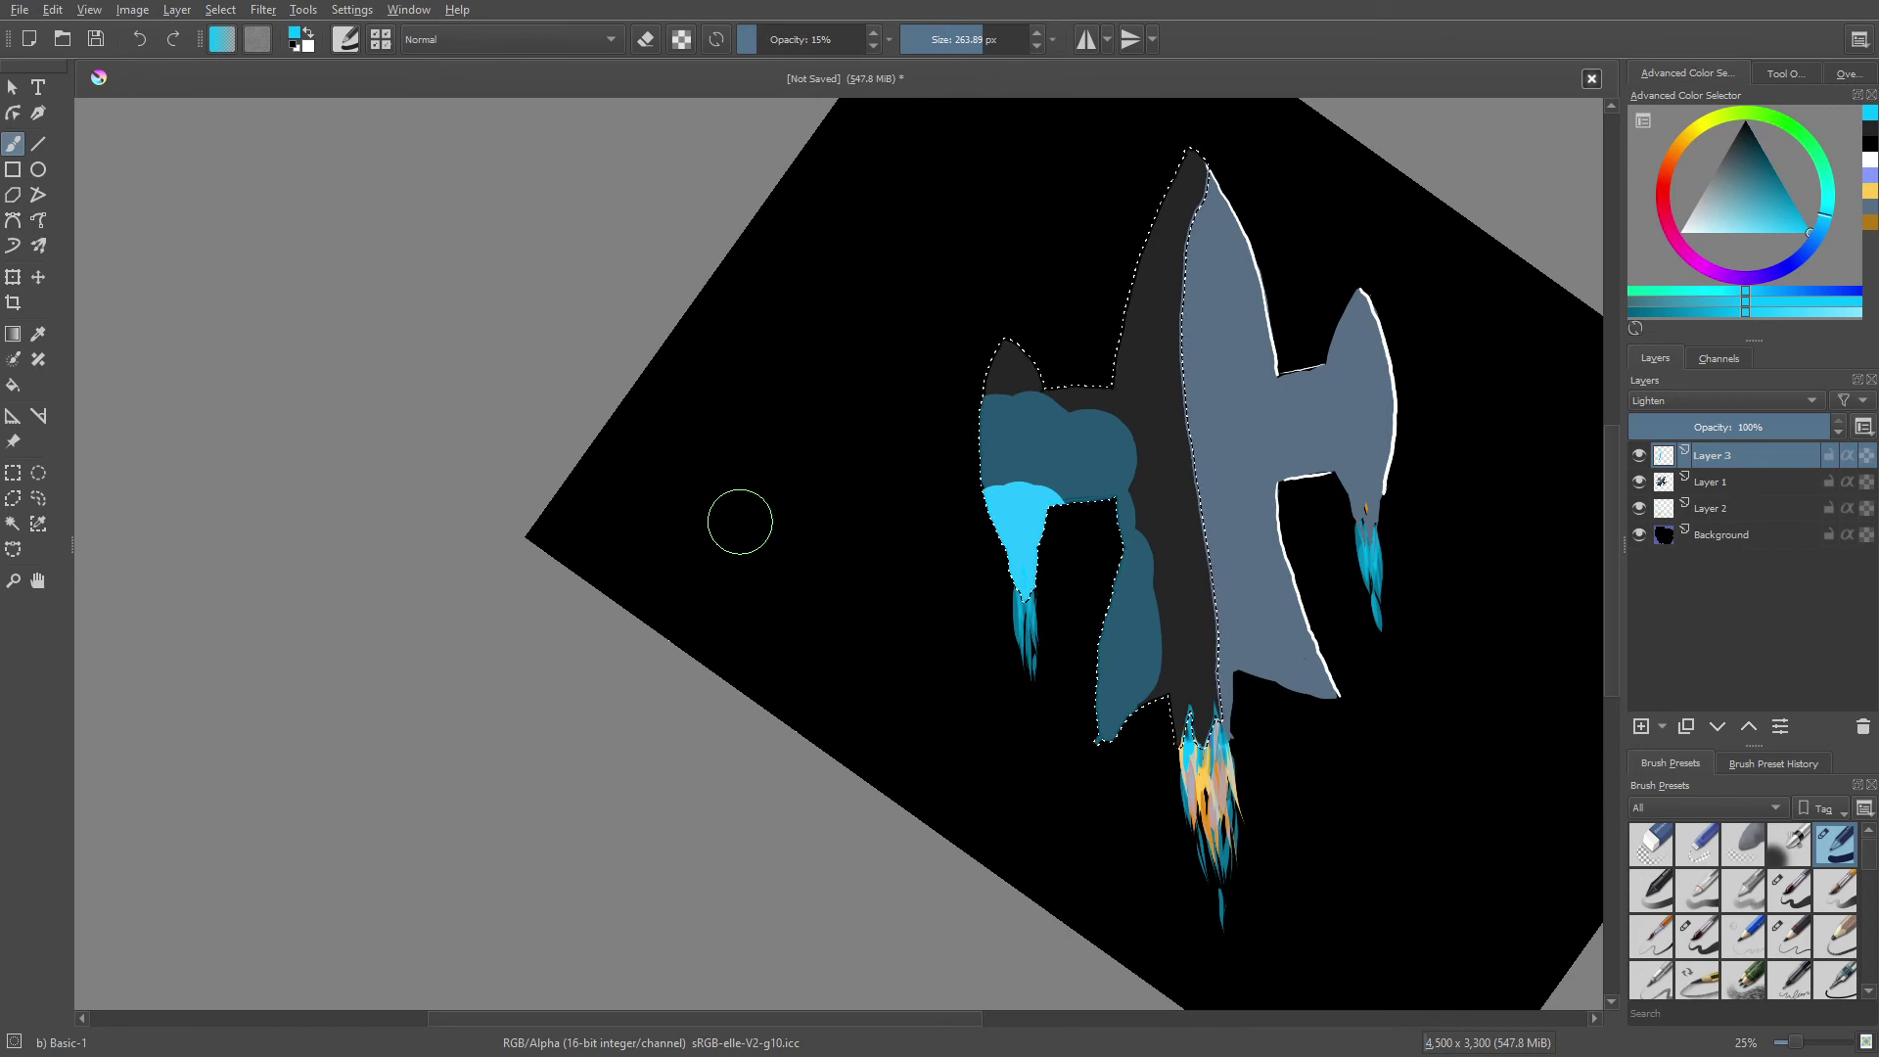
pyautogui.click(1740, 233)
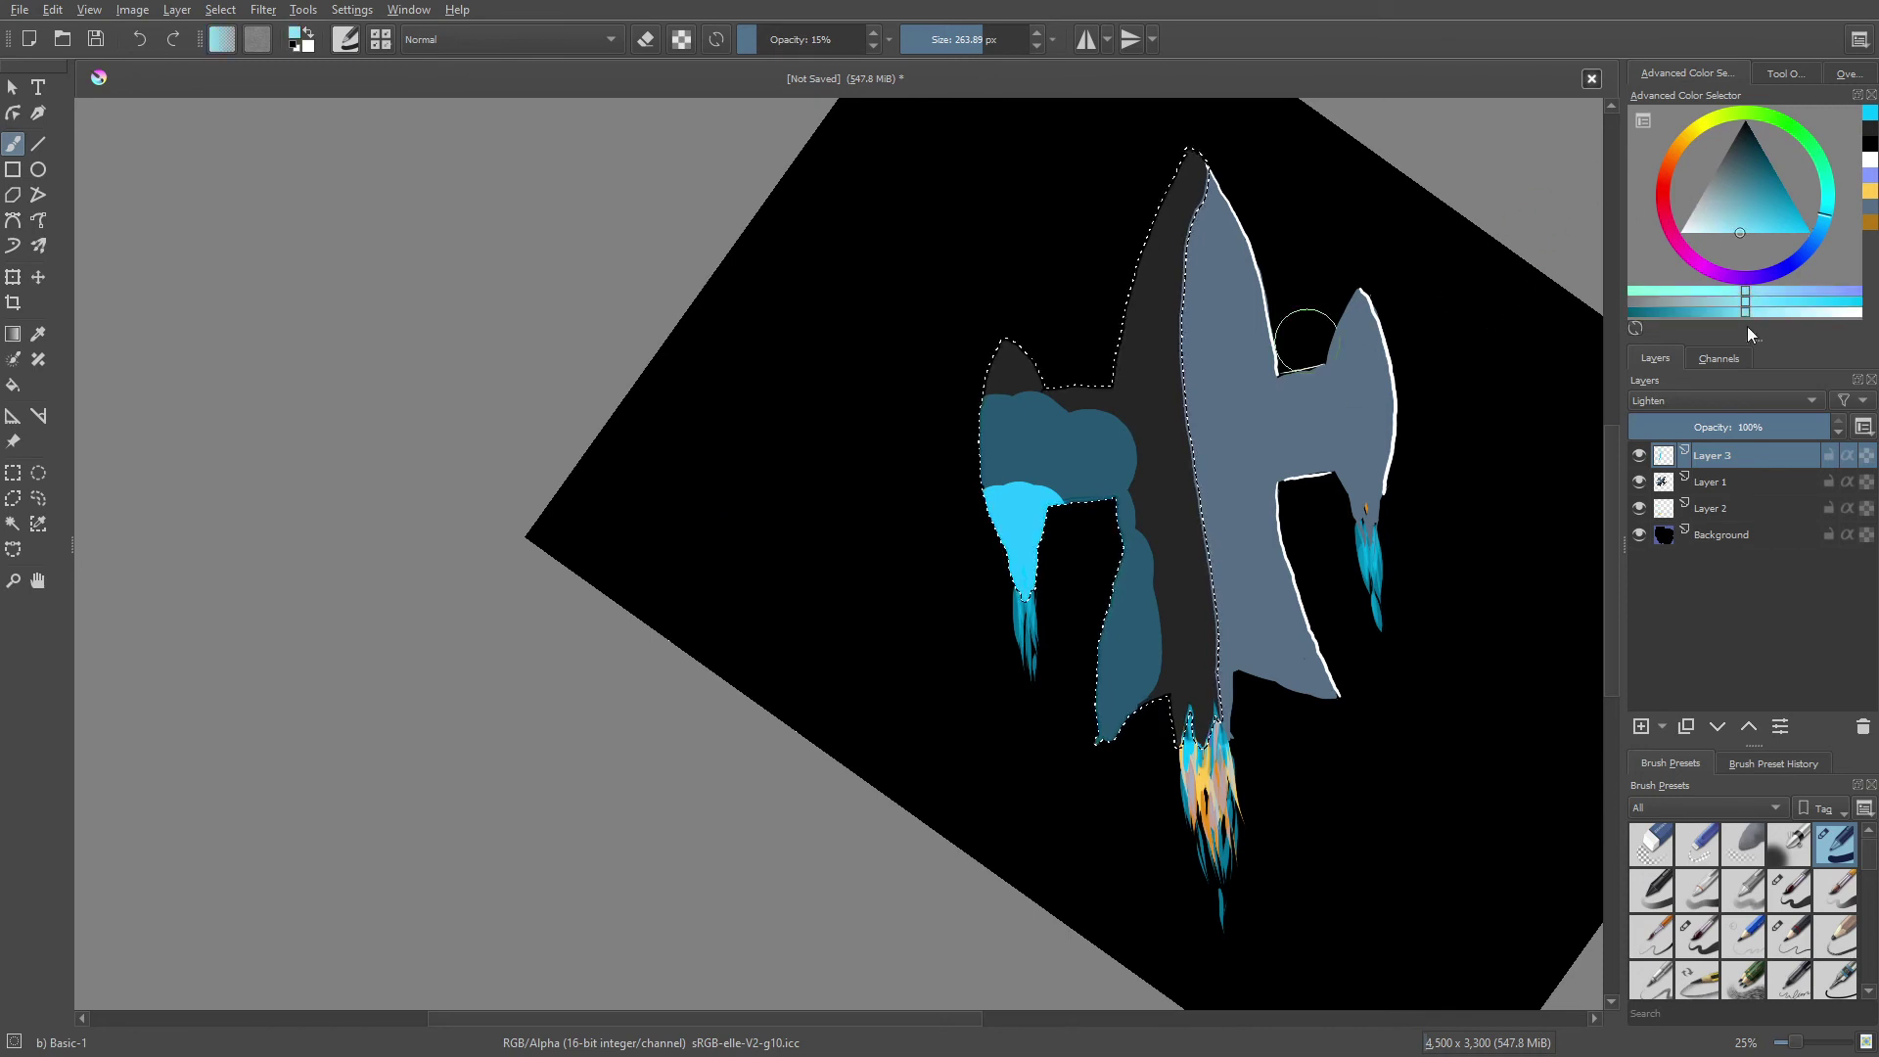
pyautogui.click(1704, 234)
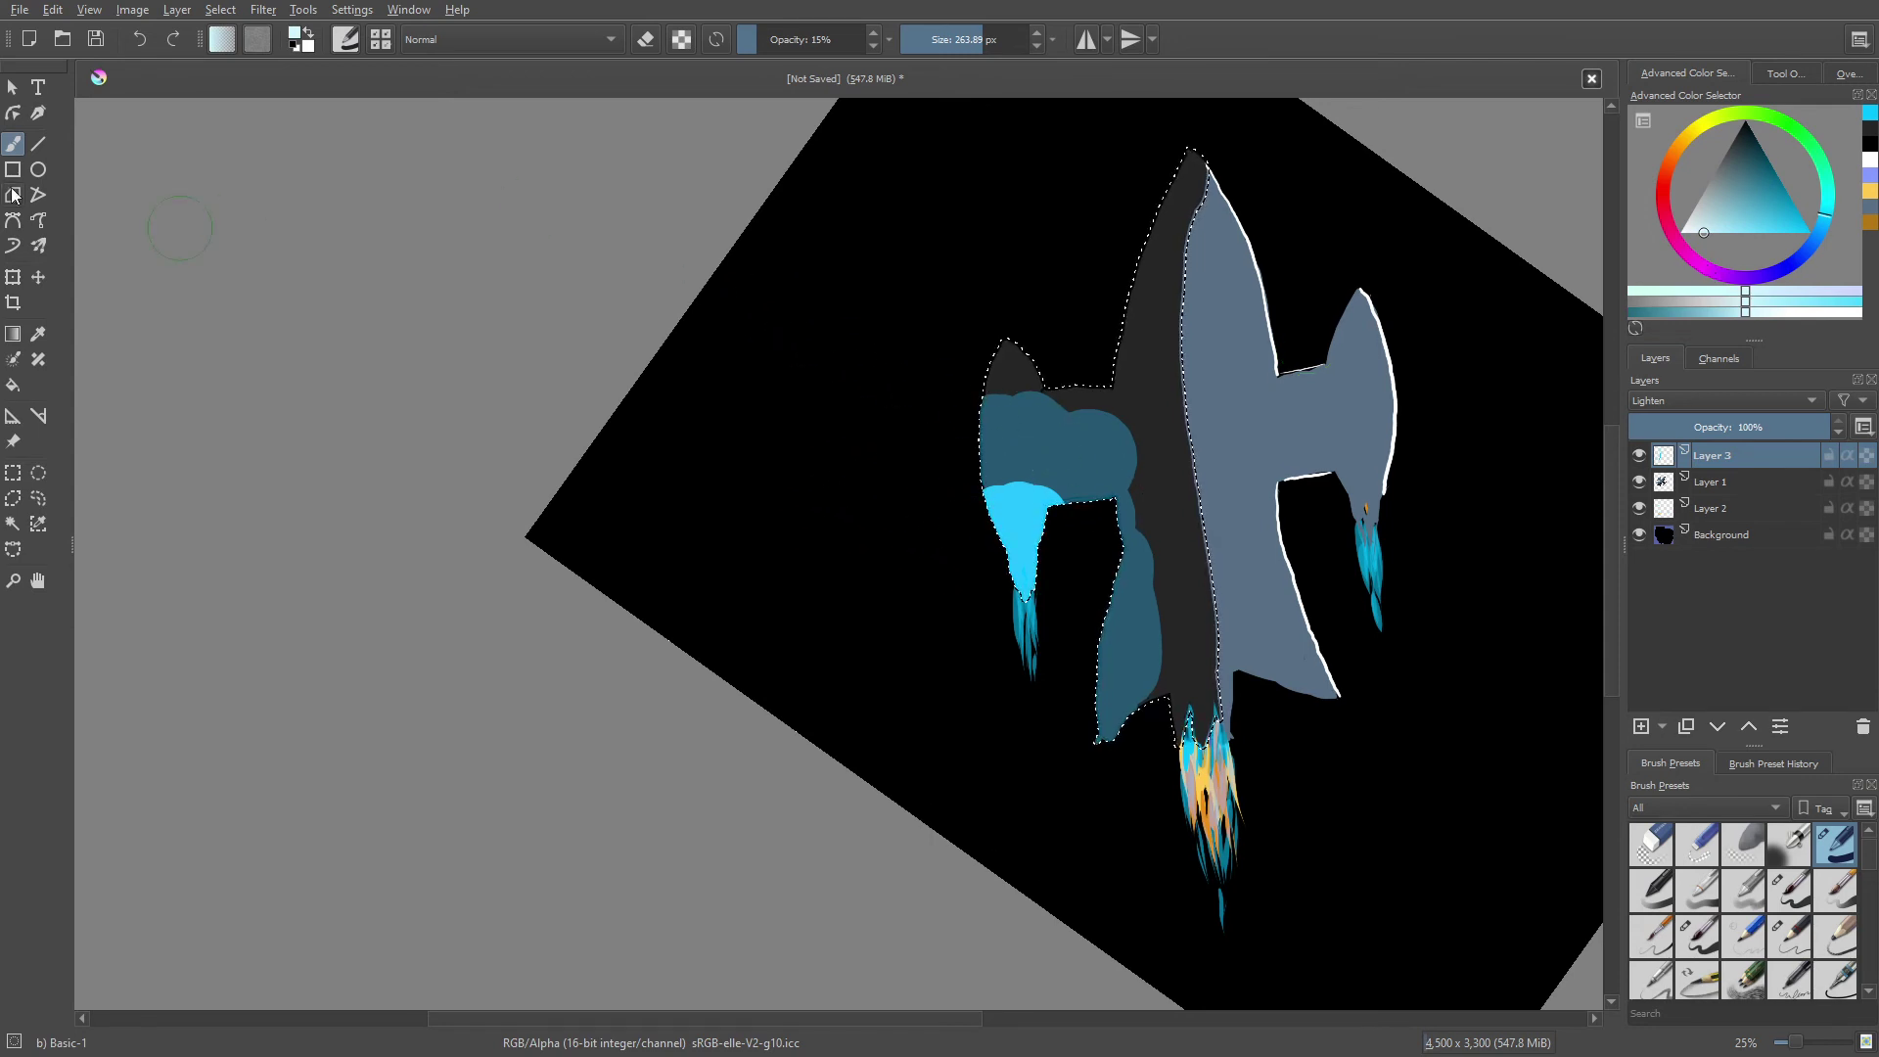
# - In eraser mode at 100% opacity, erase the teal from the wing and lower fuselage
pyautogui.rightClick(749, 439)
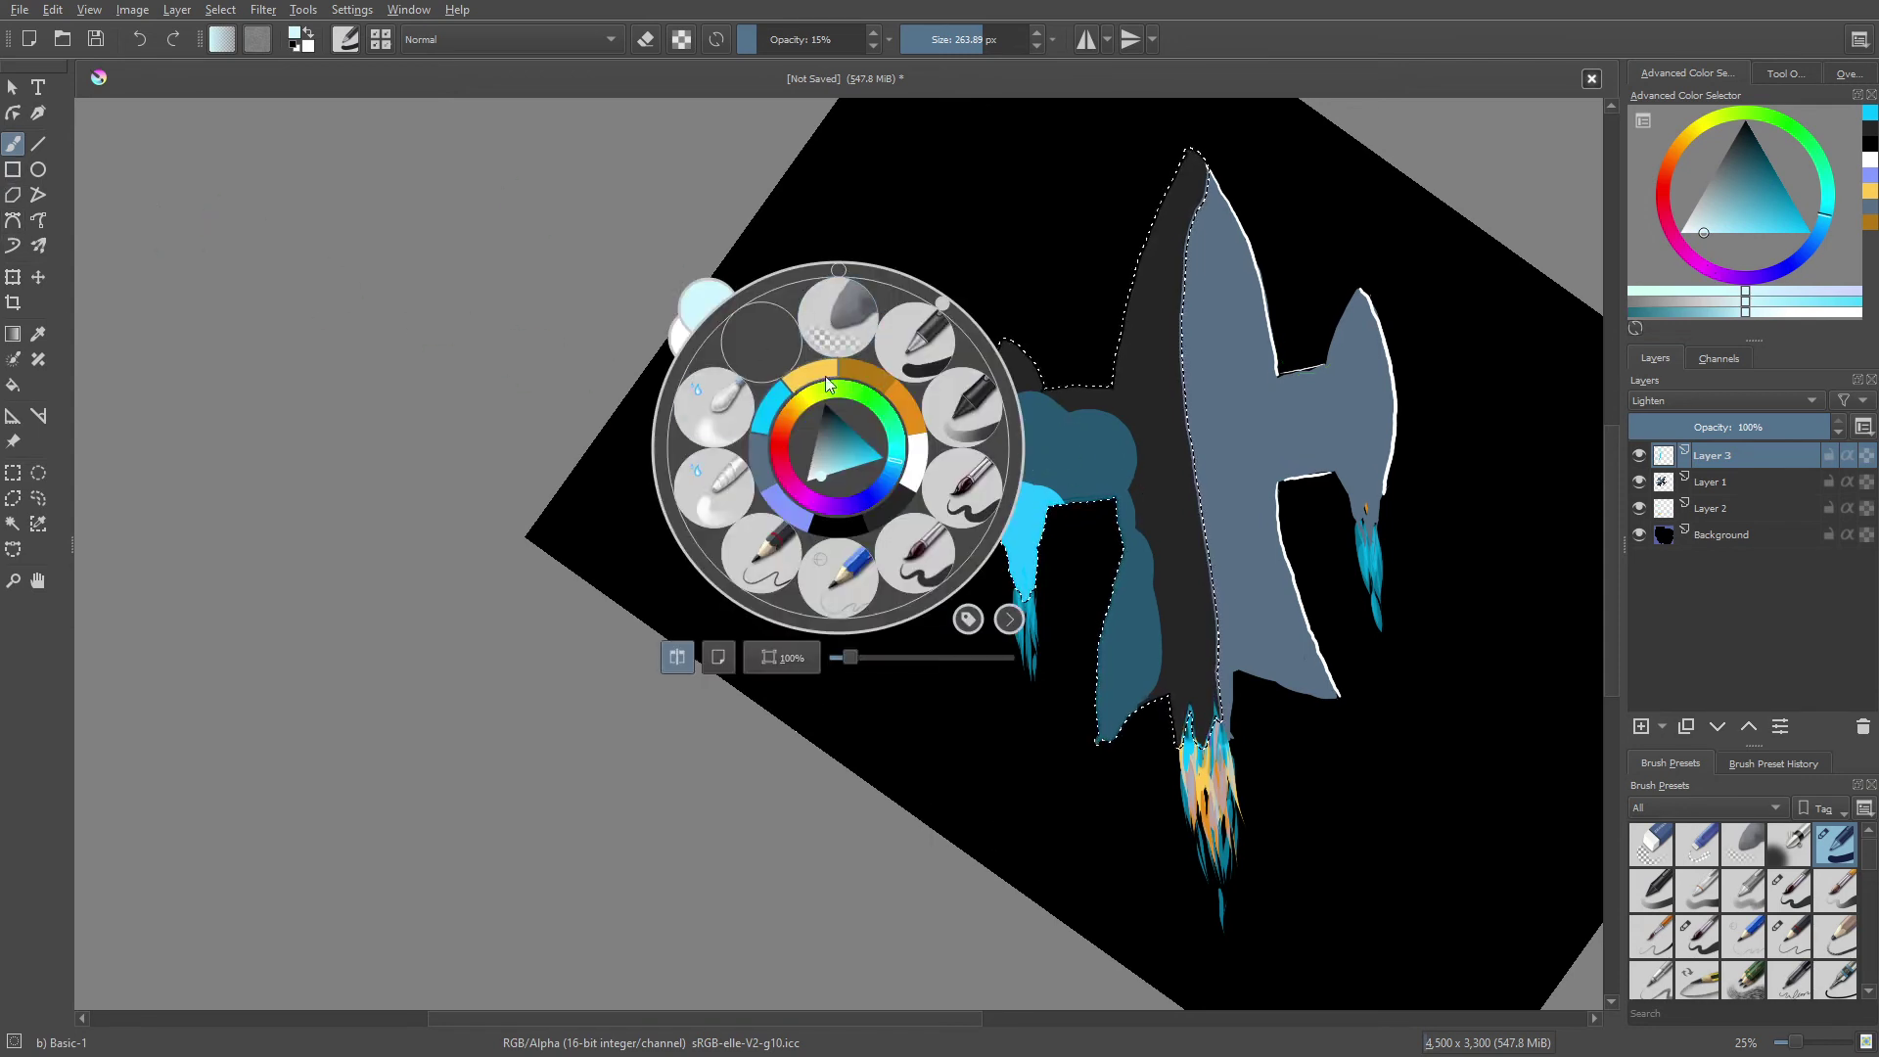
pyautogui.click(918, 345)
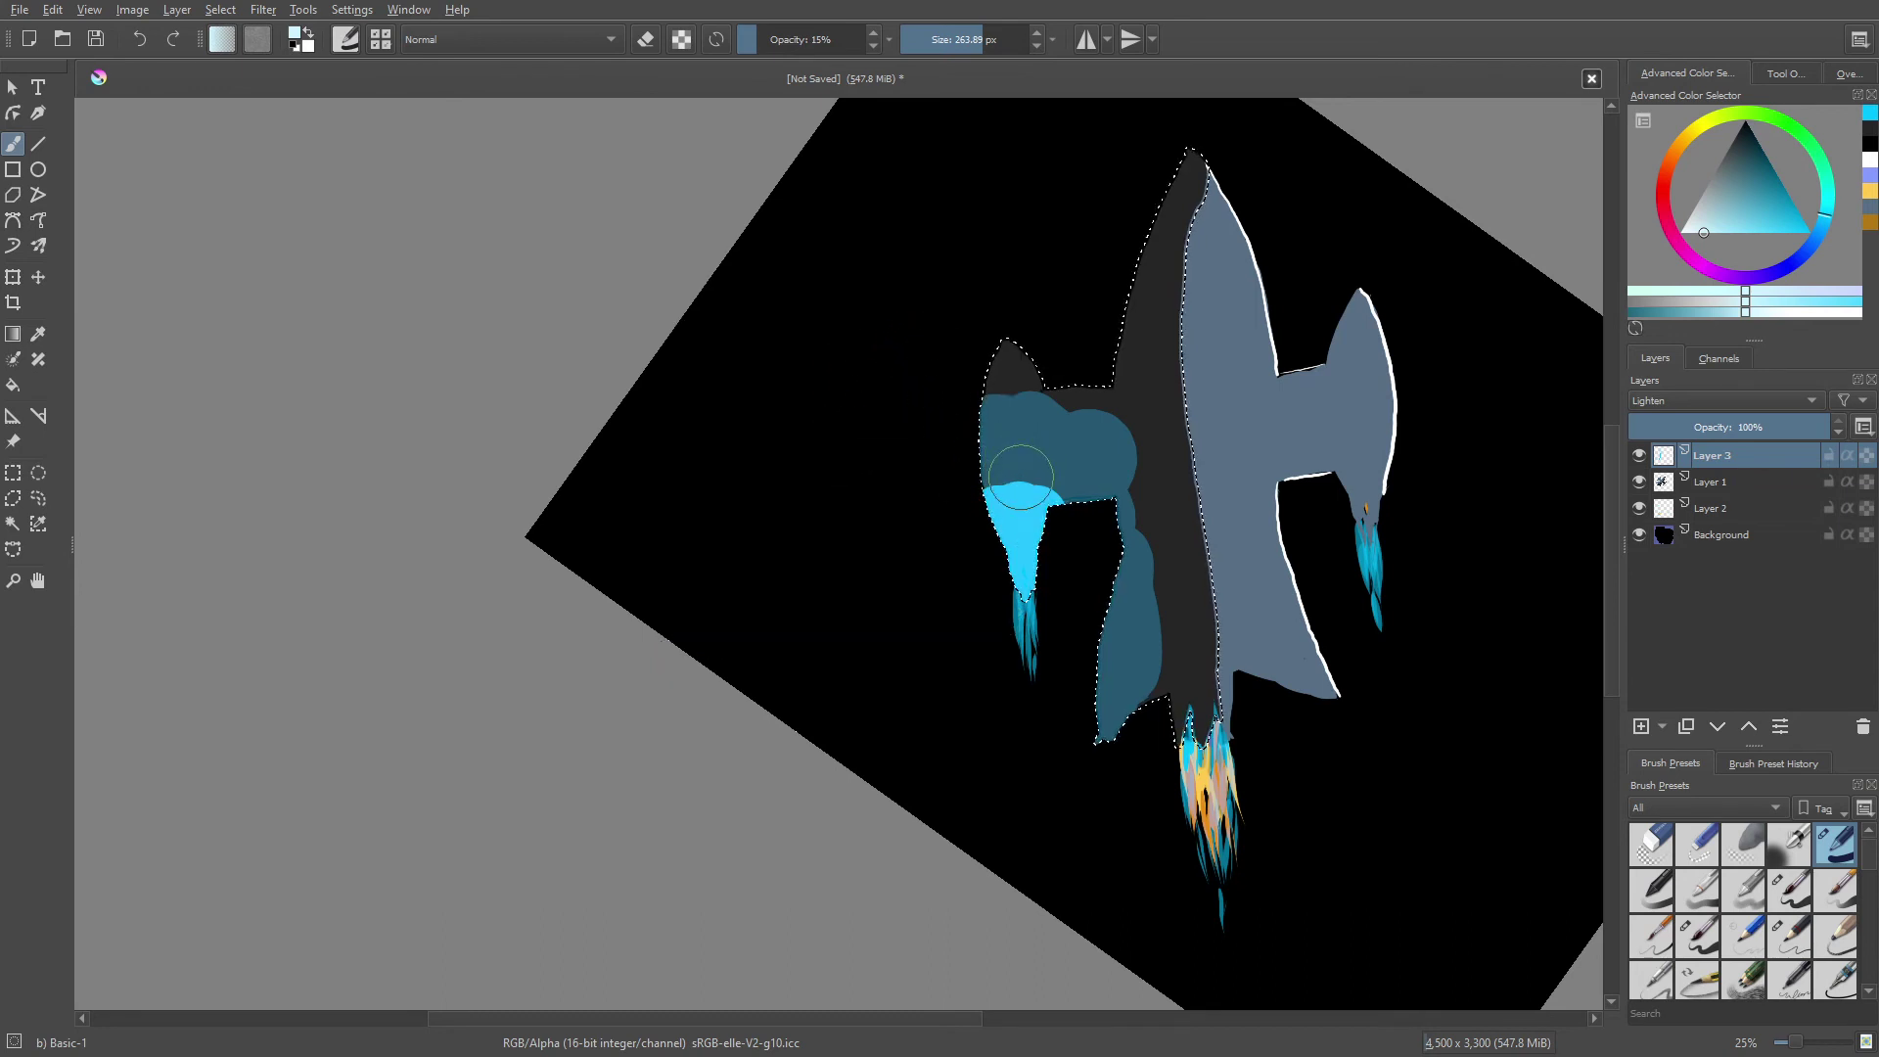
pyautogui.press('e')
pyautogui.moveTo(1005, 504)
pyautogui.mouseDown()
pyautogui.moveTo(1018, 548)
pyautogui.moveTo(994, 453)
pyautogui.moveTo(1034, 583)
pyautogui.mouseUp()
pyautogui.rightClick(982, 486)
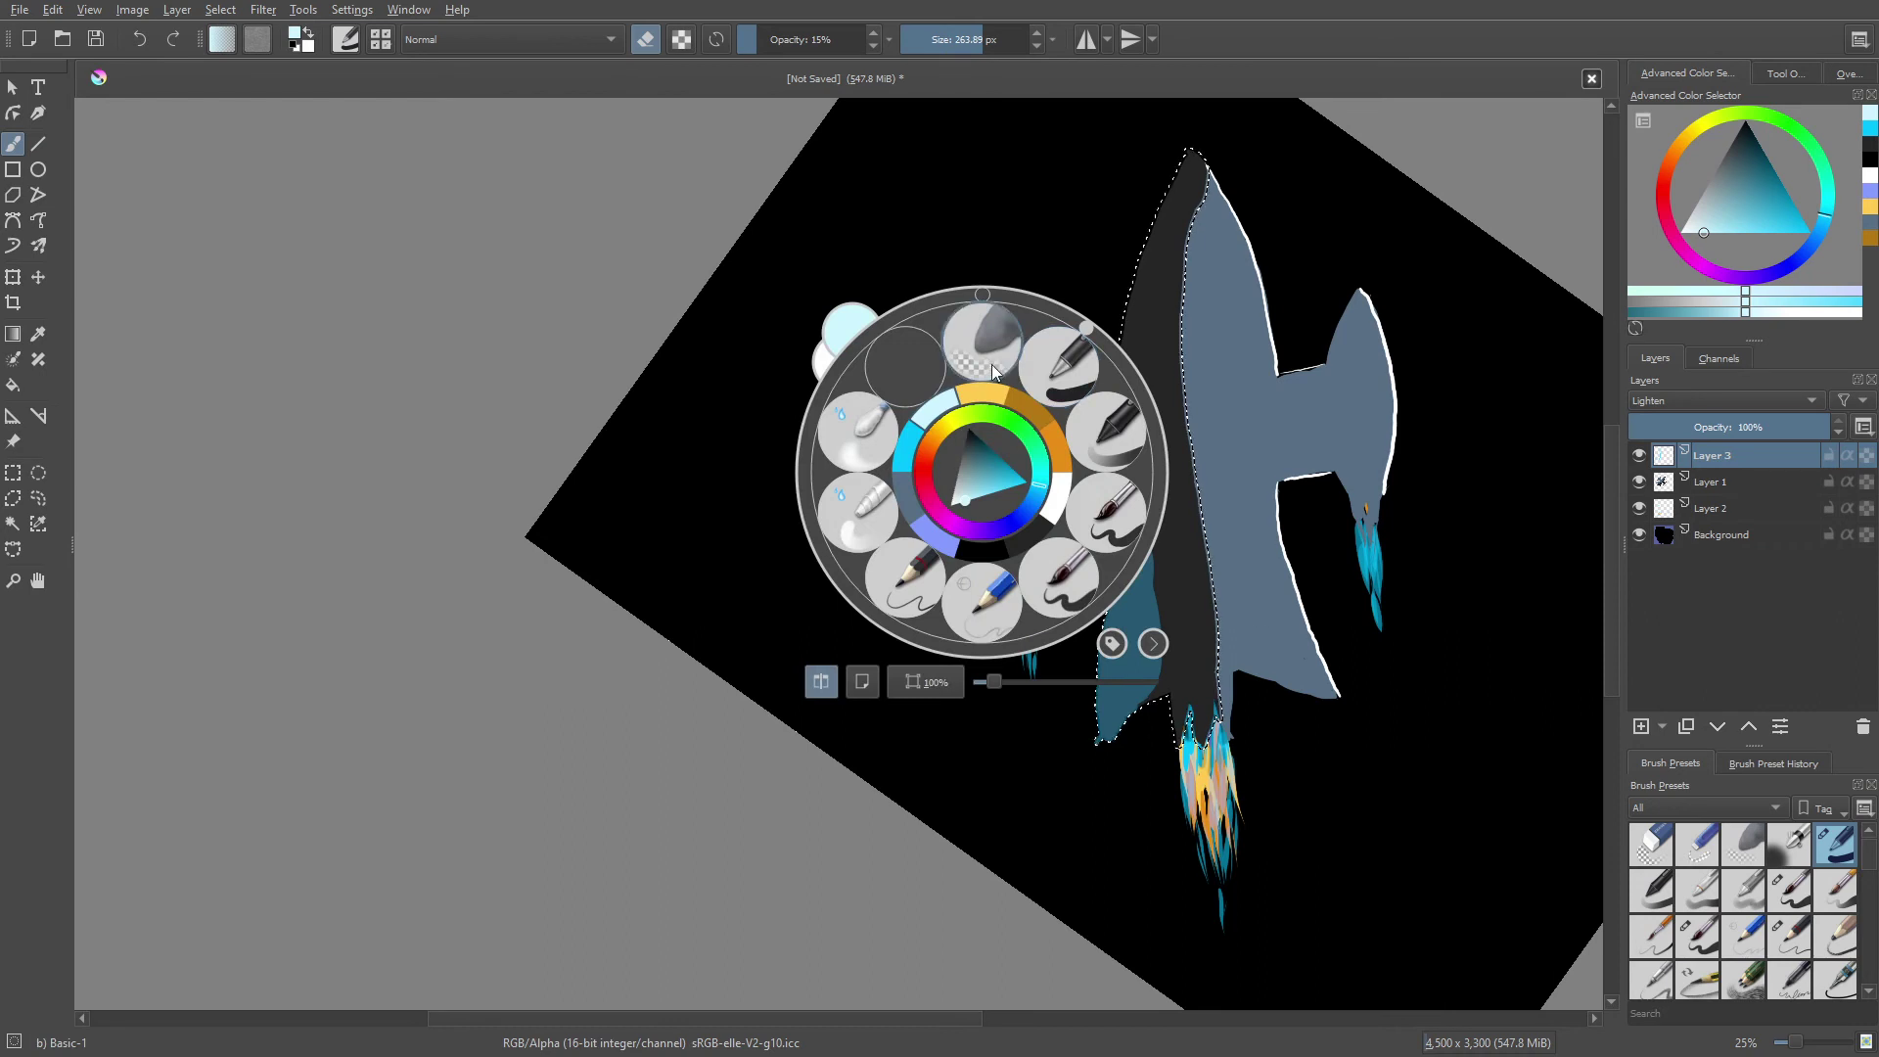
pyautogui.click(1043, 382)
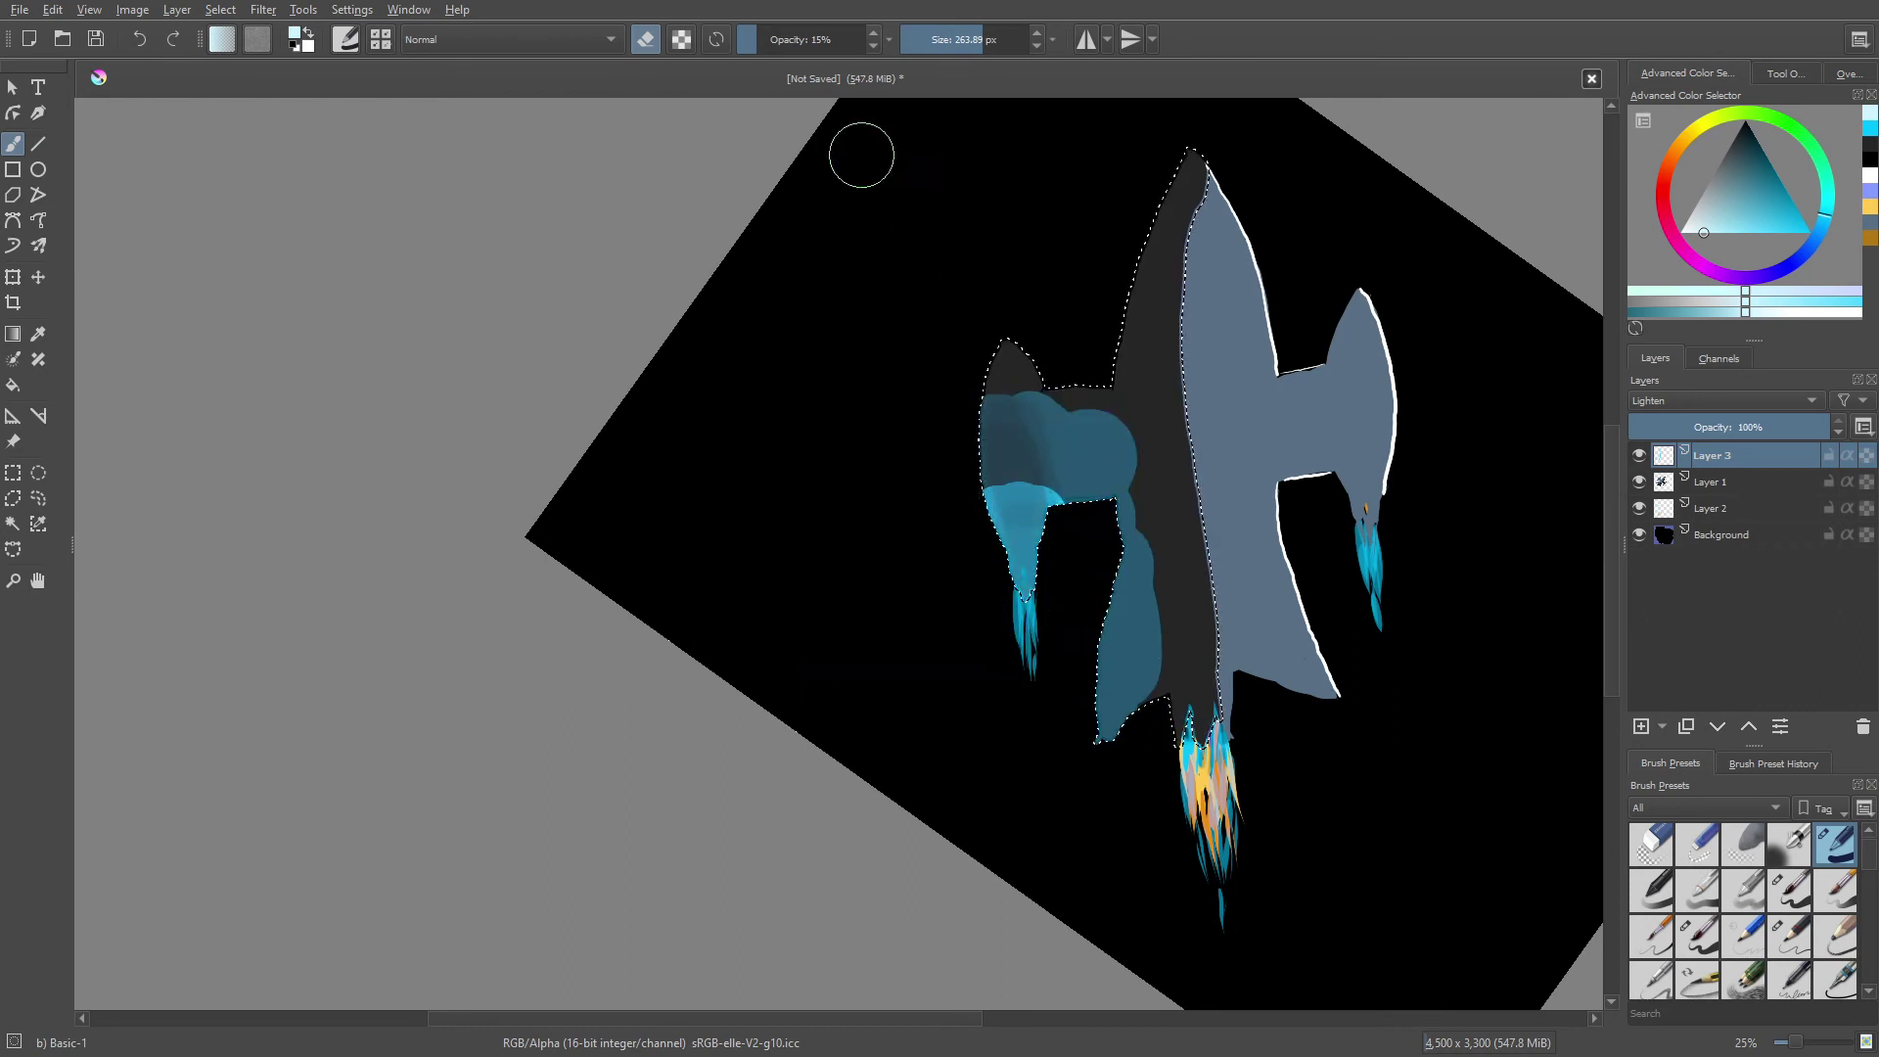
pyautogui.moveTo(773, 39); pyautogui.dragTo(937, 79)
pyautogui.moveTo(1007, 441)
pyautogui.mouseDown()
pyautogui.moveTo(990, 398)
pyautogui.moveTo(1061, 431)
pyautogui.moveTo(1103, 389)
pyautogui.mouseUp()
pyautogui.moveTo(1126, 616); pyautogui.dragTo(1078, 789)
# - Choose the fill brush preset (30%, 176 px) and undo a trial light grey nozzle stroke
pyautogui.rightClick(1018, 568)
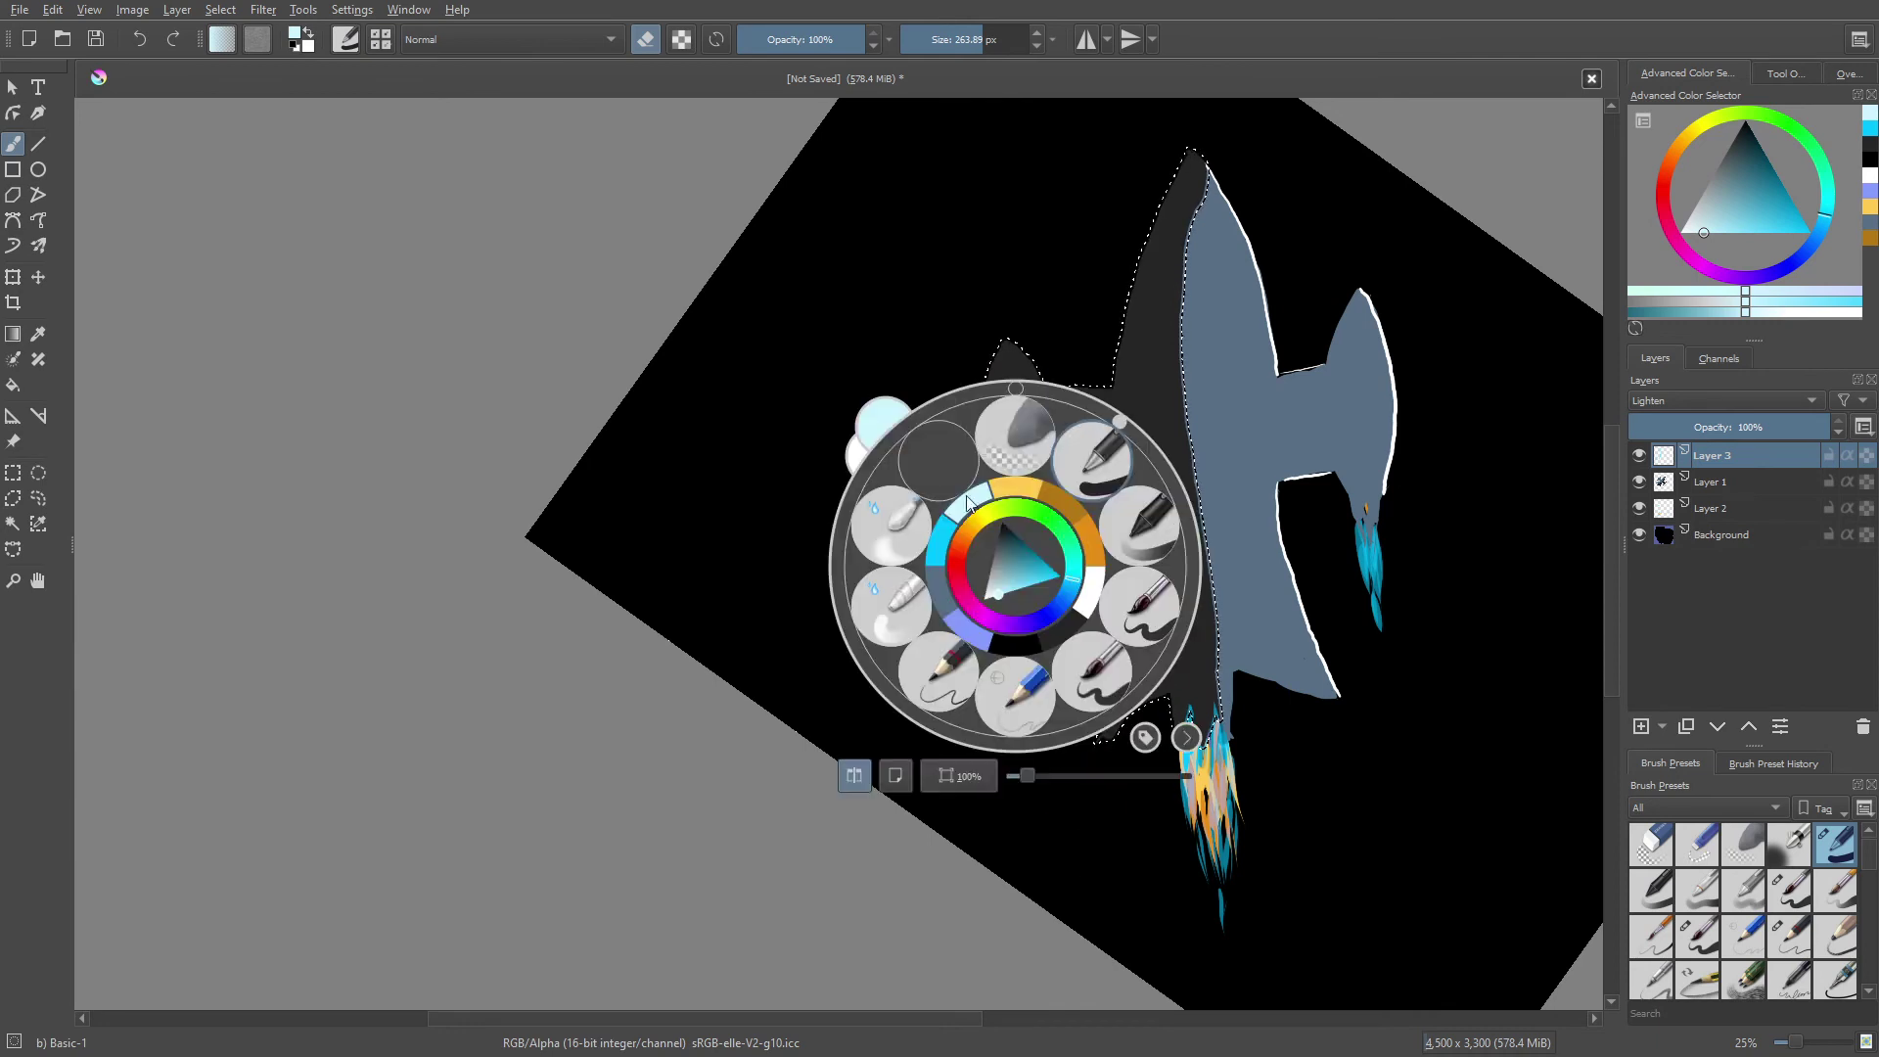
pyautogui.click(1073, 673)
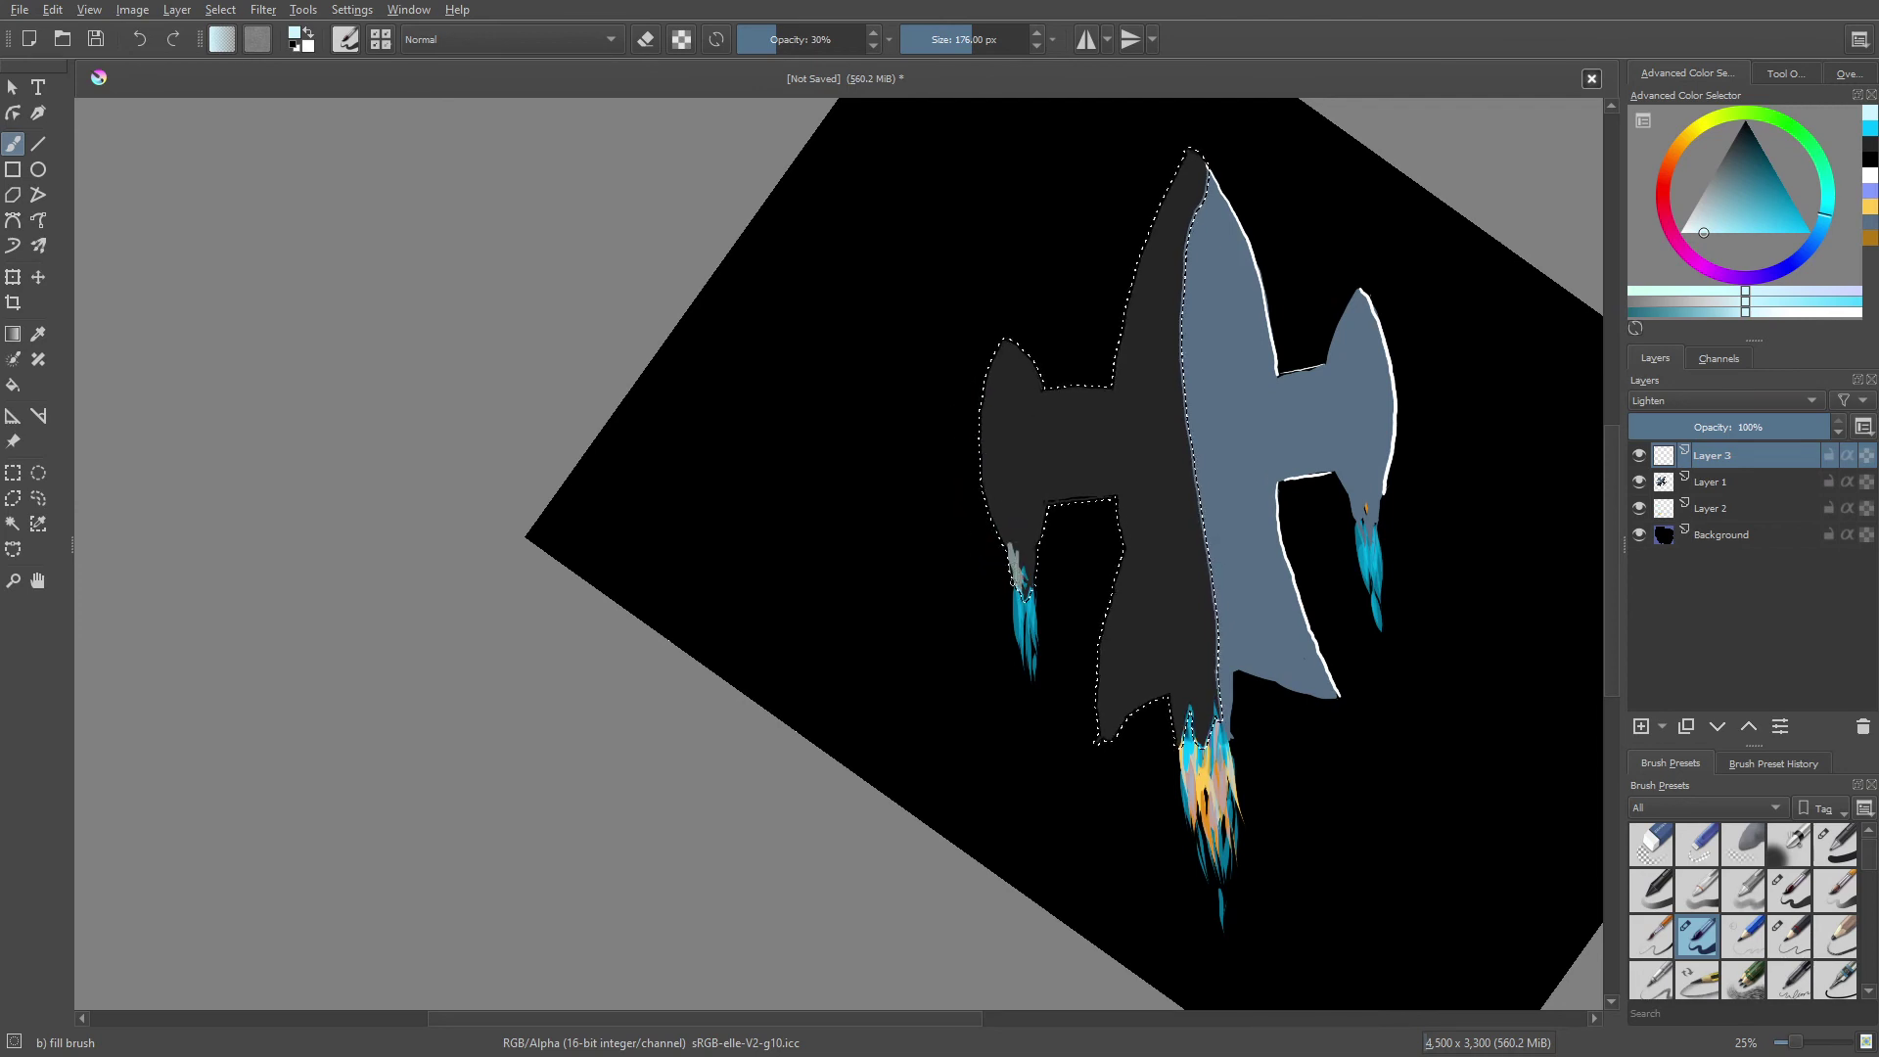
pyautogui.moveTo(1013, 548)
pyautogui.mouseDown()
pyautogui.moveTo(1023, 592)
pyautogui.moveTo(1027, 516)
pyautogui.moveTo(1008, 563)
pyautogui.moveTo(998, 522)
pyautogui.mouseUp()
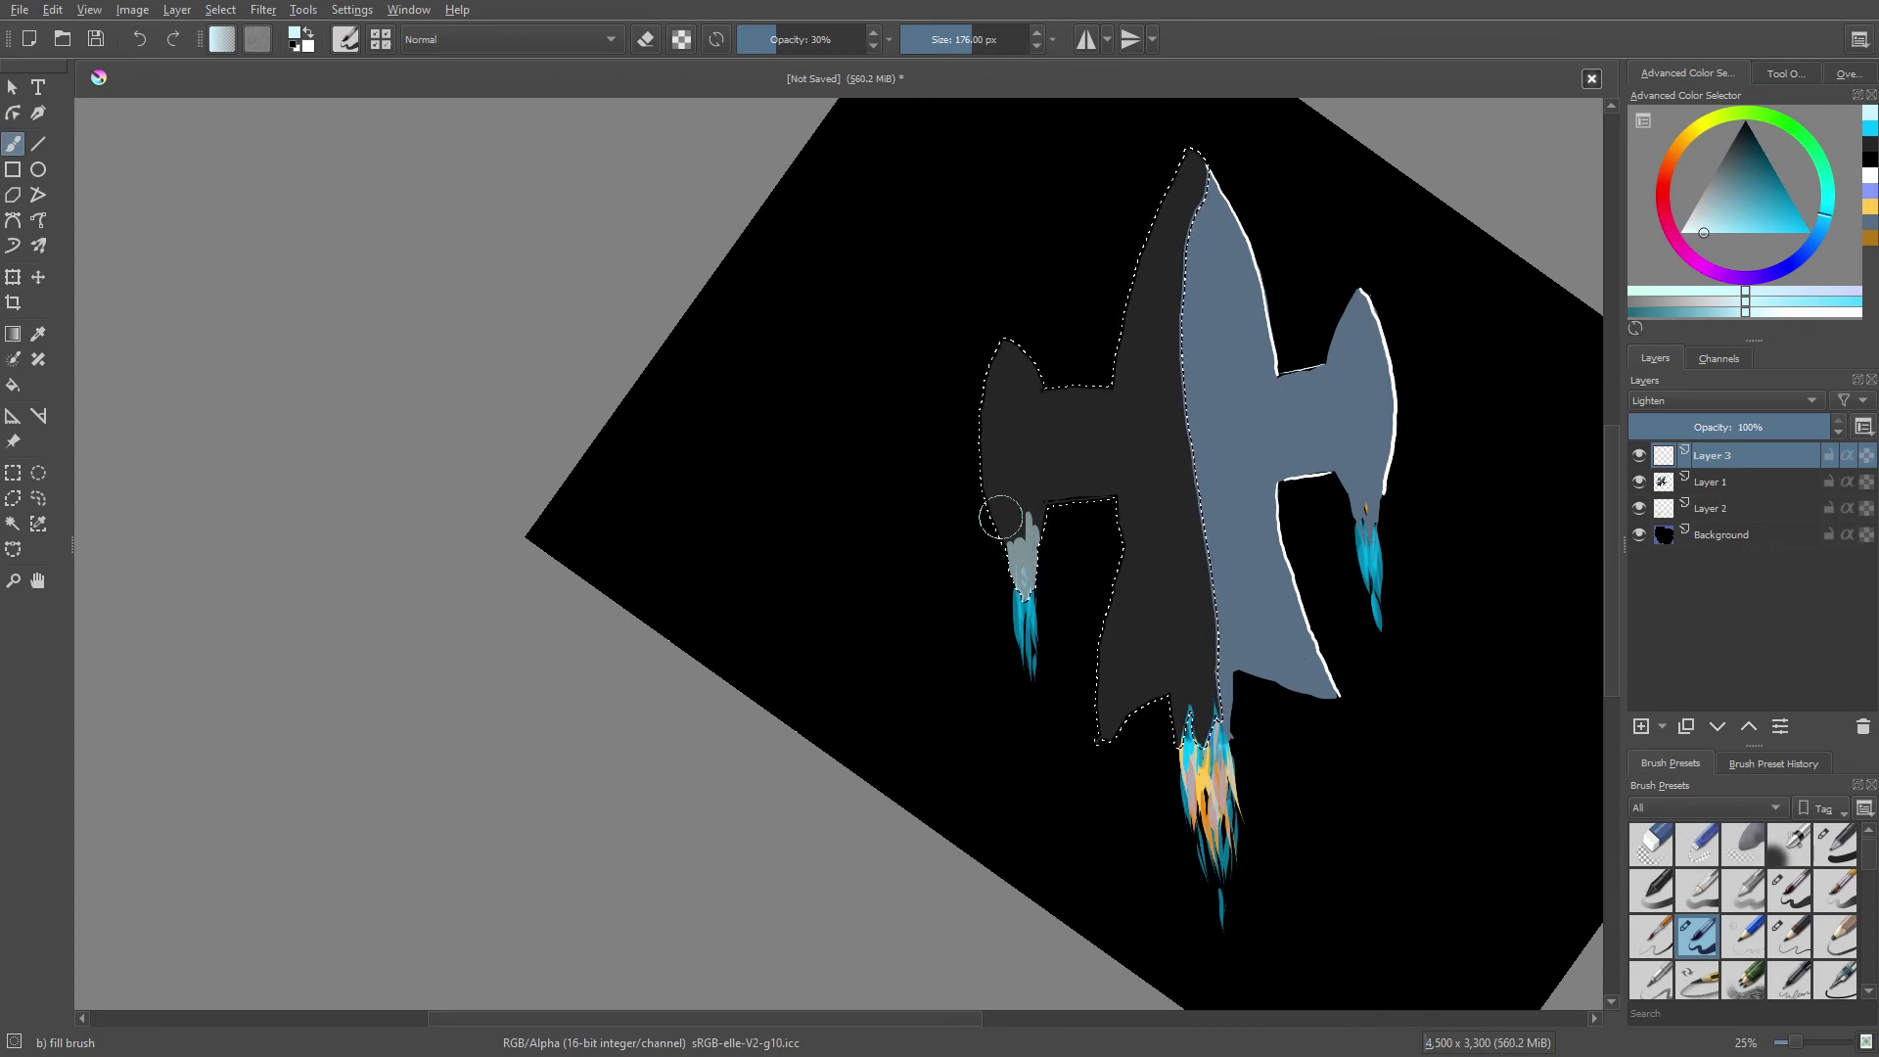
pyautogui.hotkey('ctrl', 'z')
pyautogui.hotkey('ctrl', 'z')
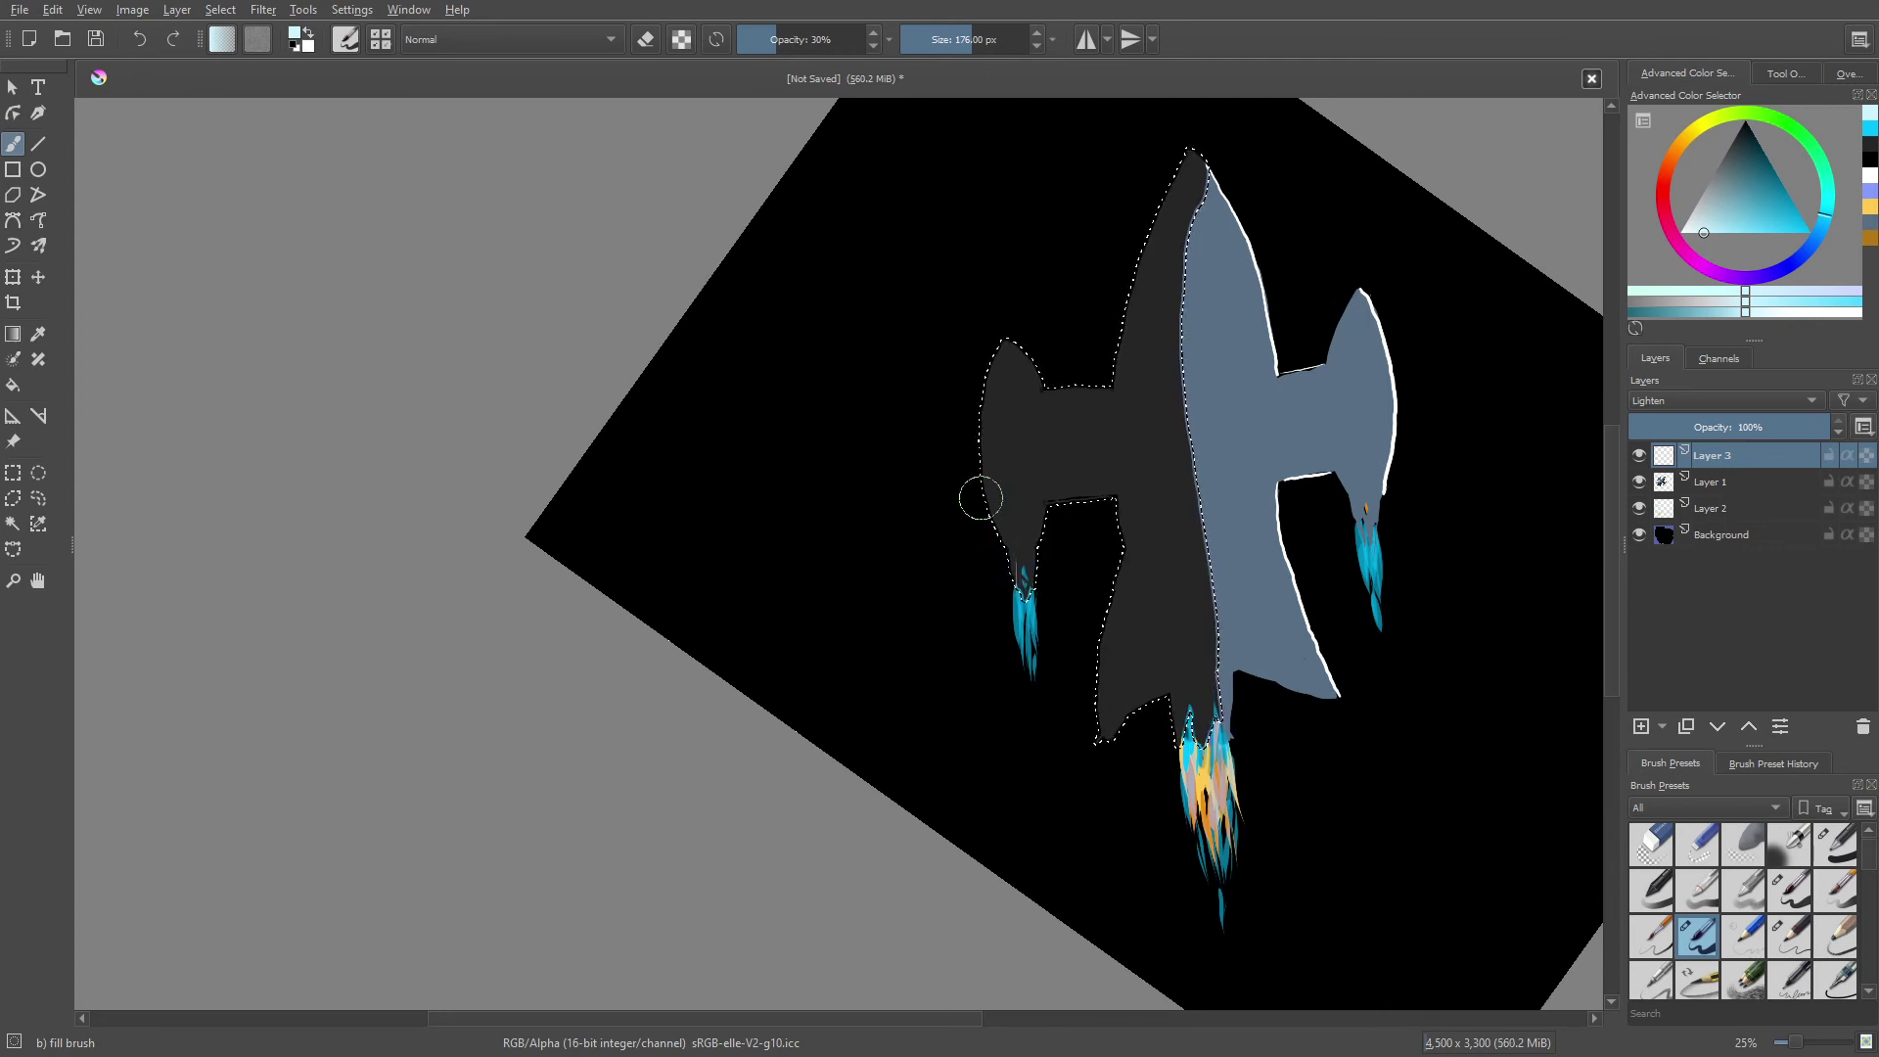
pyautogui.hotkey('ctrl', 'z')
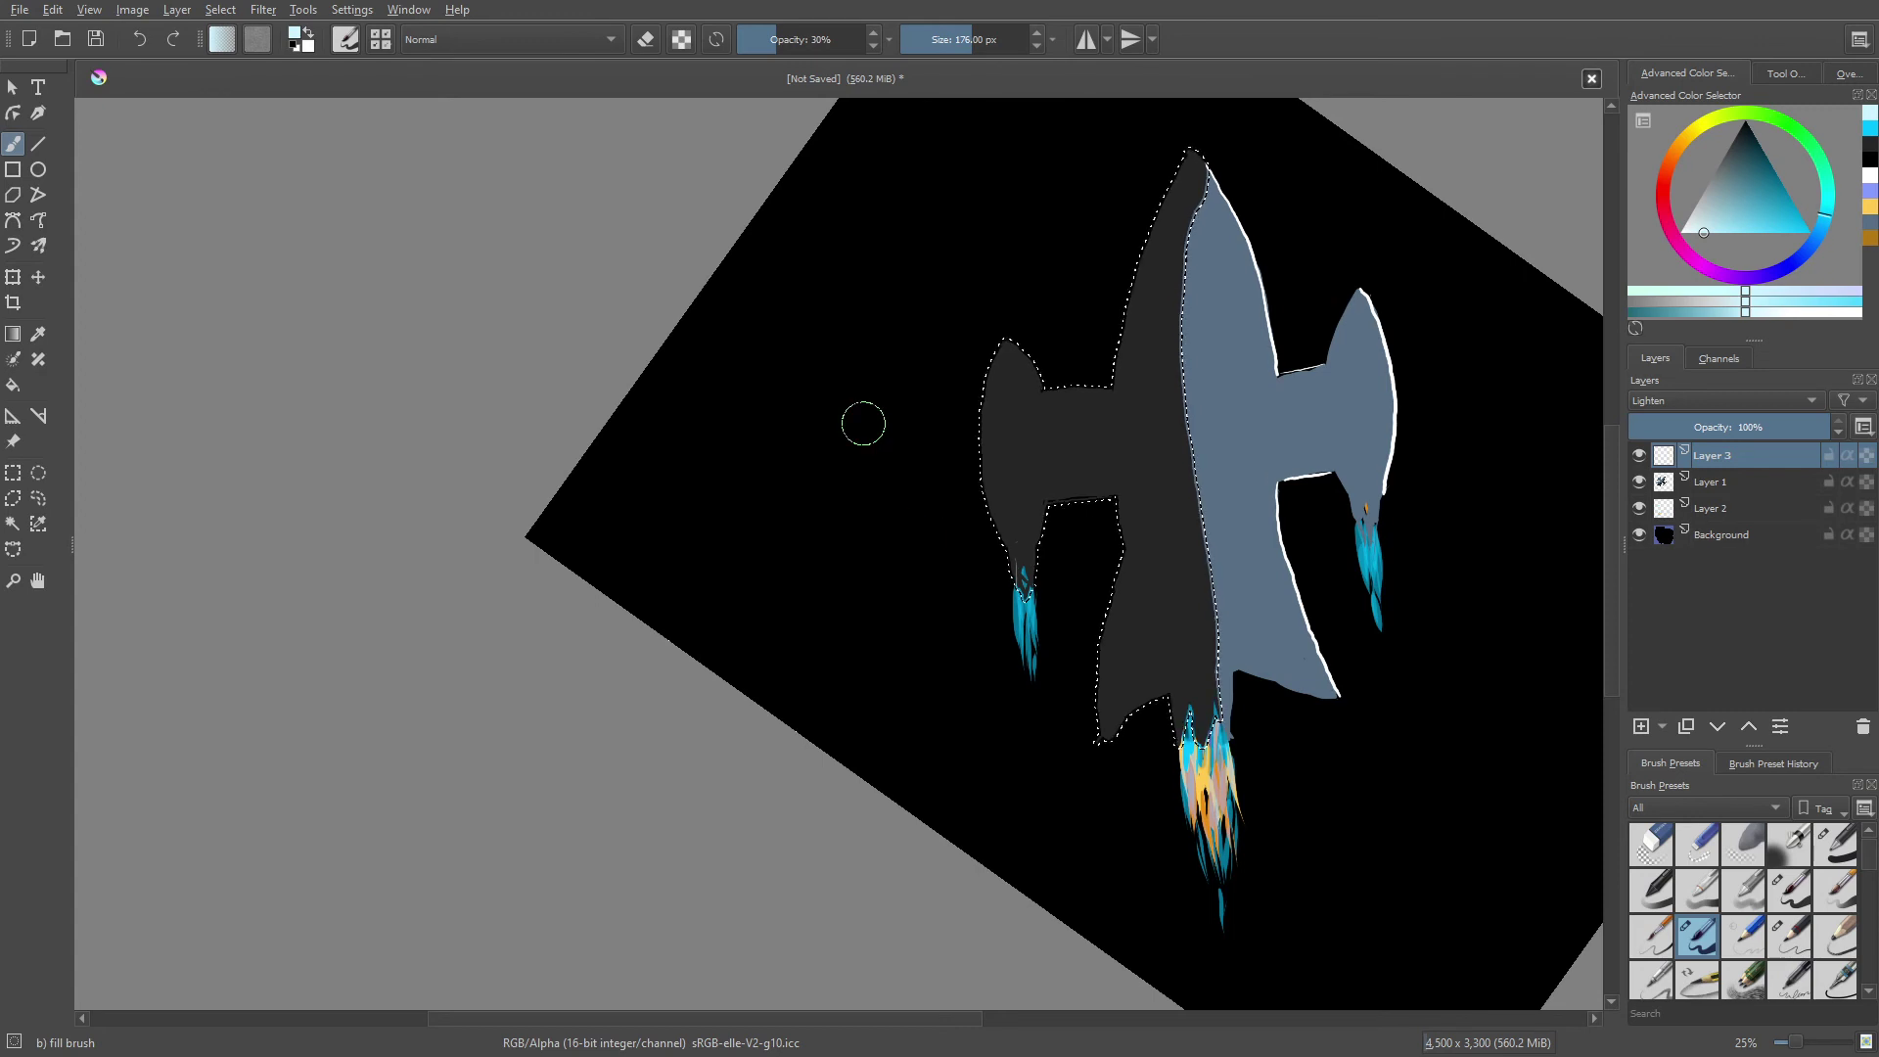
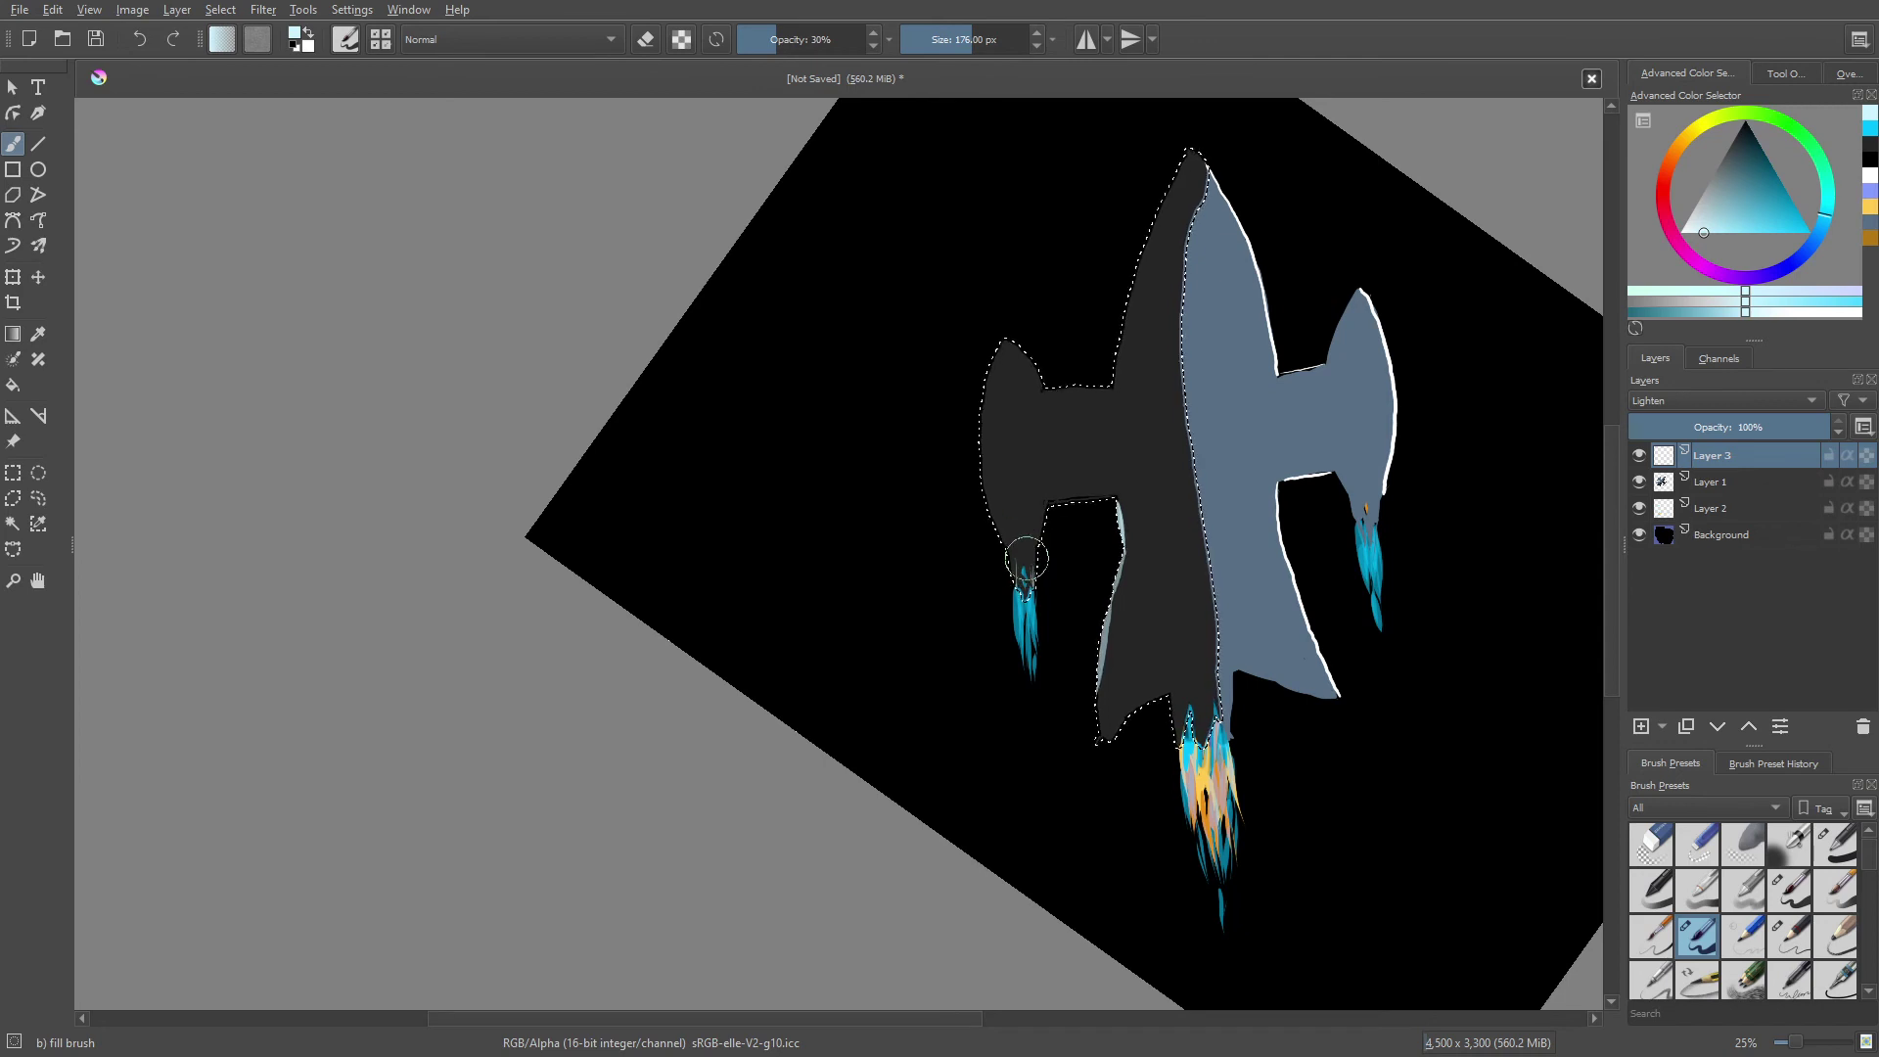
# - Paint trial light grey and pale cyan streaks on the left flame, then undo all three
pyautogui.scroll(3, 1018, 543)
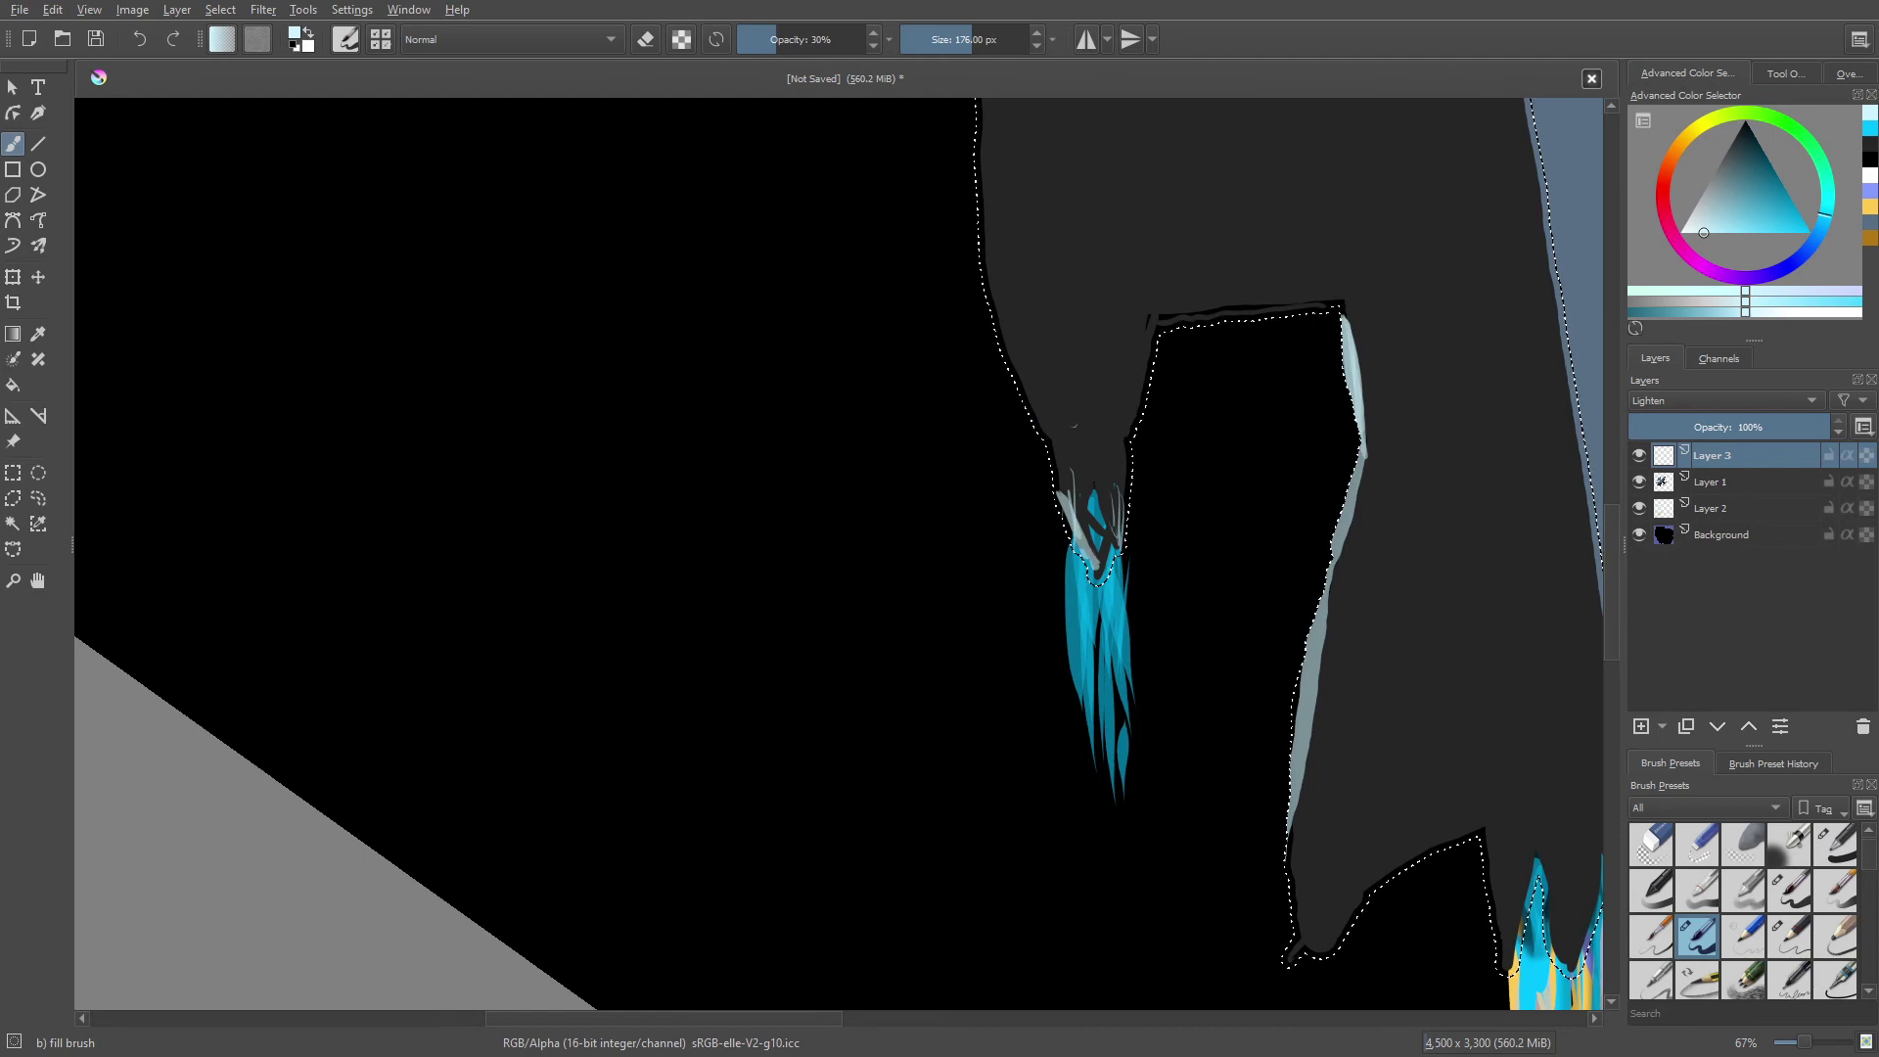
pyautogui.moveTo(1065, 455)
pyautogui.mouseDown()
pyautogui.moveTo(1091, 582)
pyautogui.moveTo(1116, 548)
pyautogui.moveTo(1118, 416)
pyautogui.mouseUp()
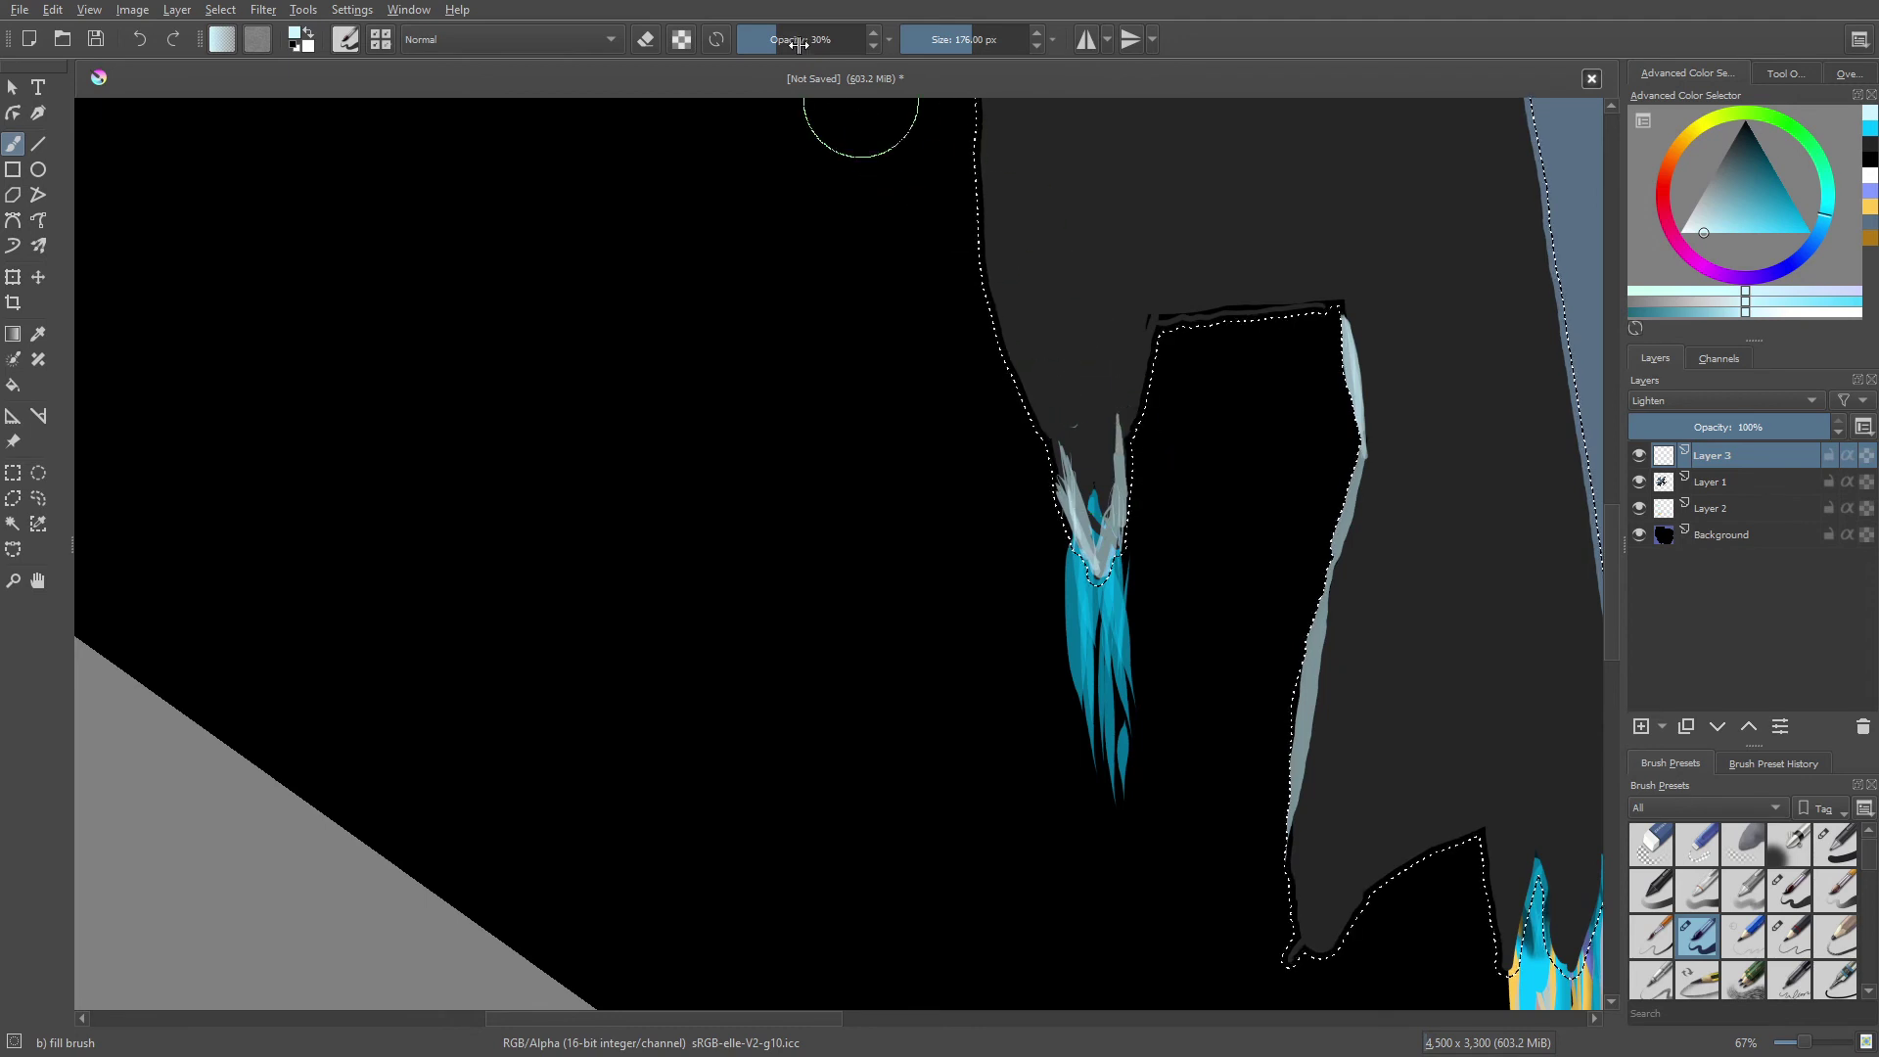
pyautogui.moveTo(800, 45); pyautogui.dragTo(866, 41)
pyautogui.moveTo(1070, 450); pyautogui.dragTo(1023, 263)
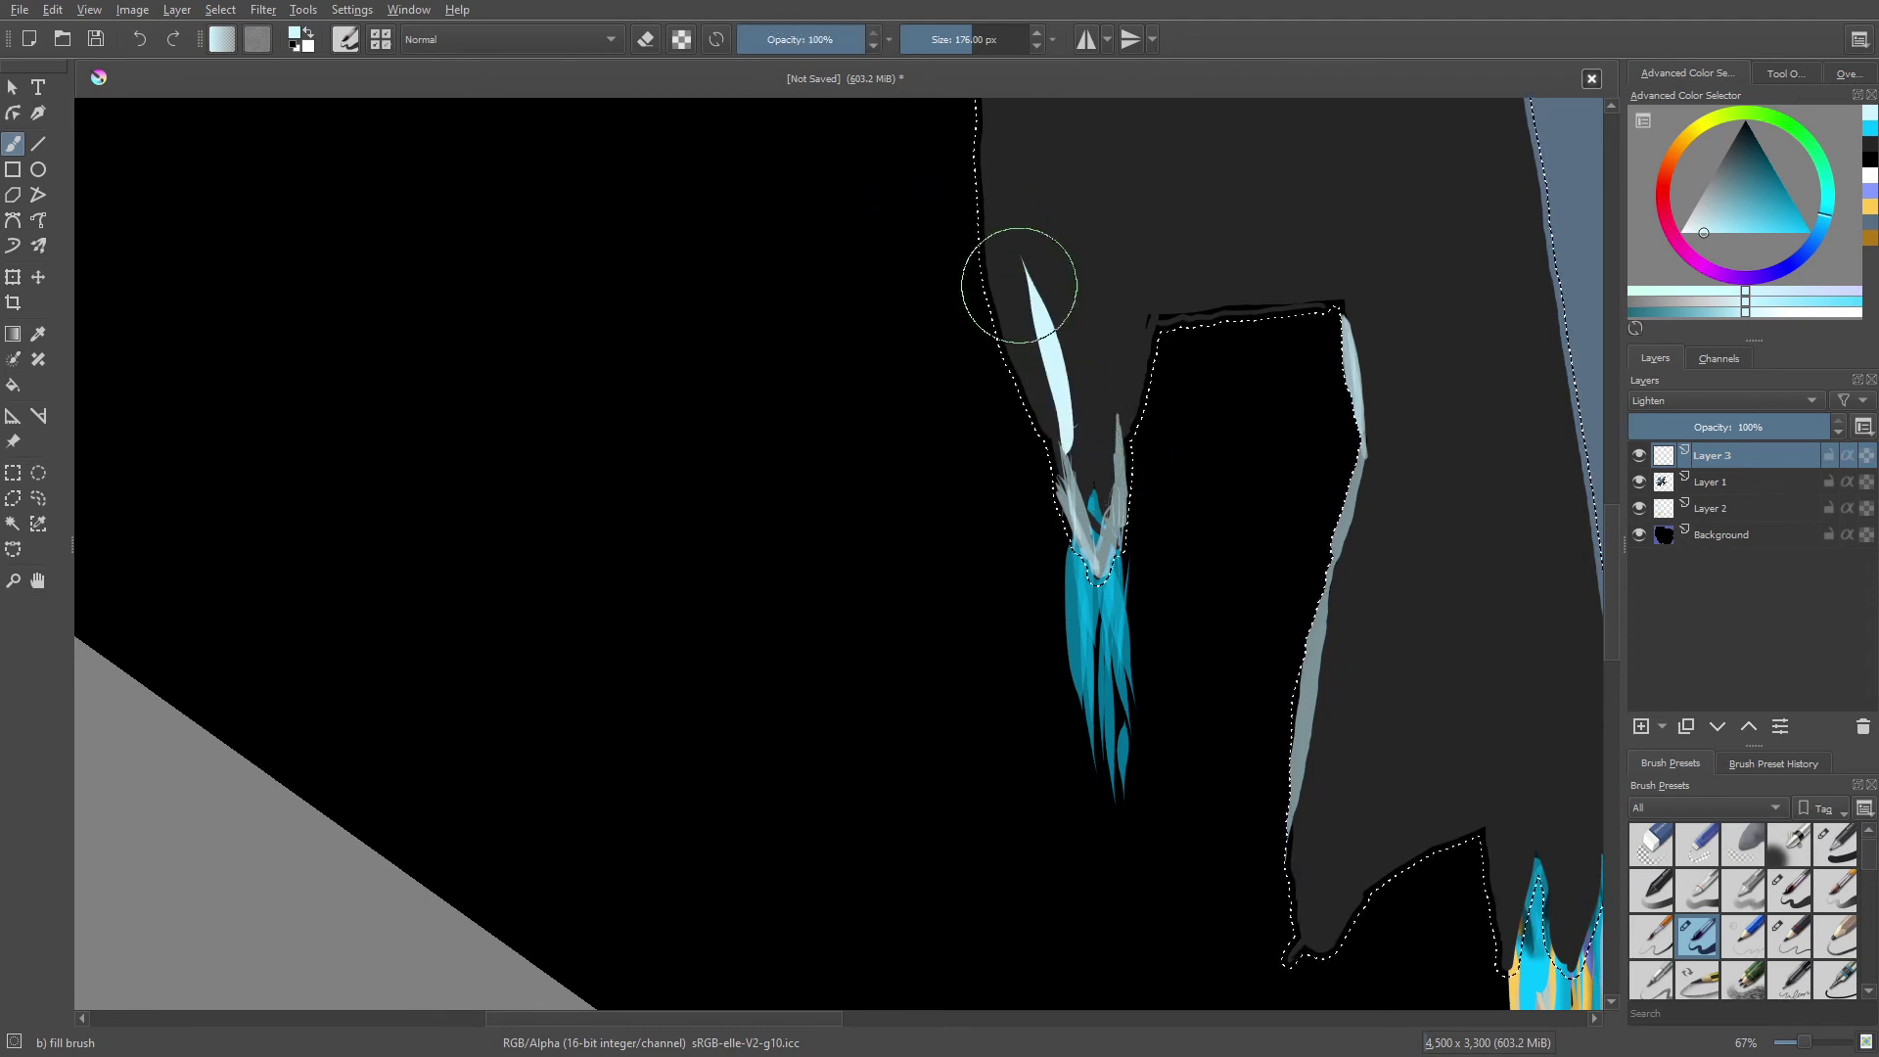
pyautogui.hotkey('ctrl', 'z')
pyautogui.hotkey('ctrl', 'z')
pyautogui.hotkey('ctrl', 'z')
pyautogui.hotkey('ctrl', 'z')
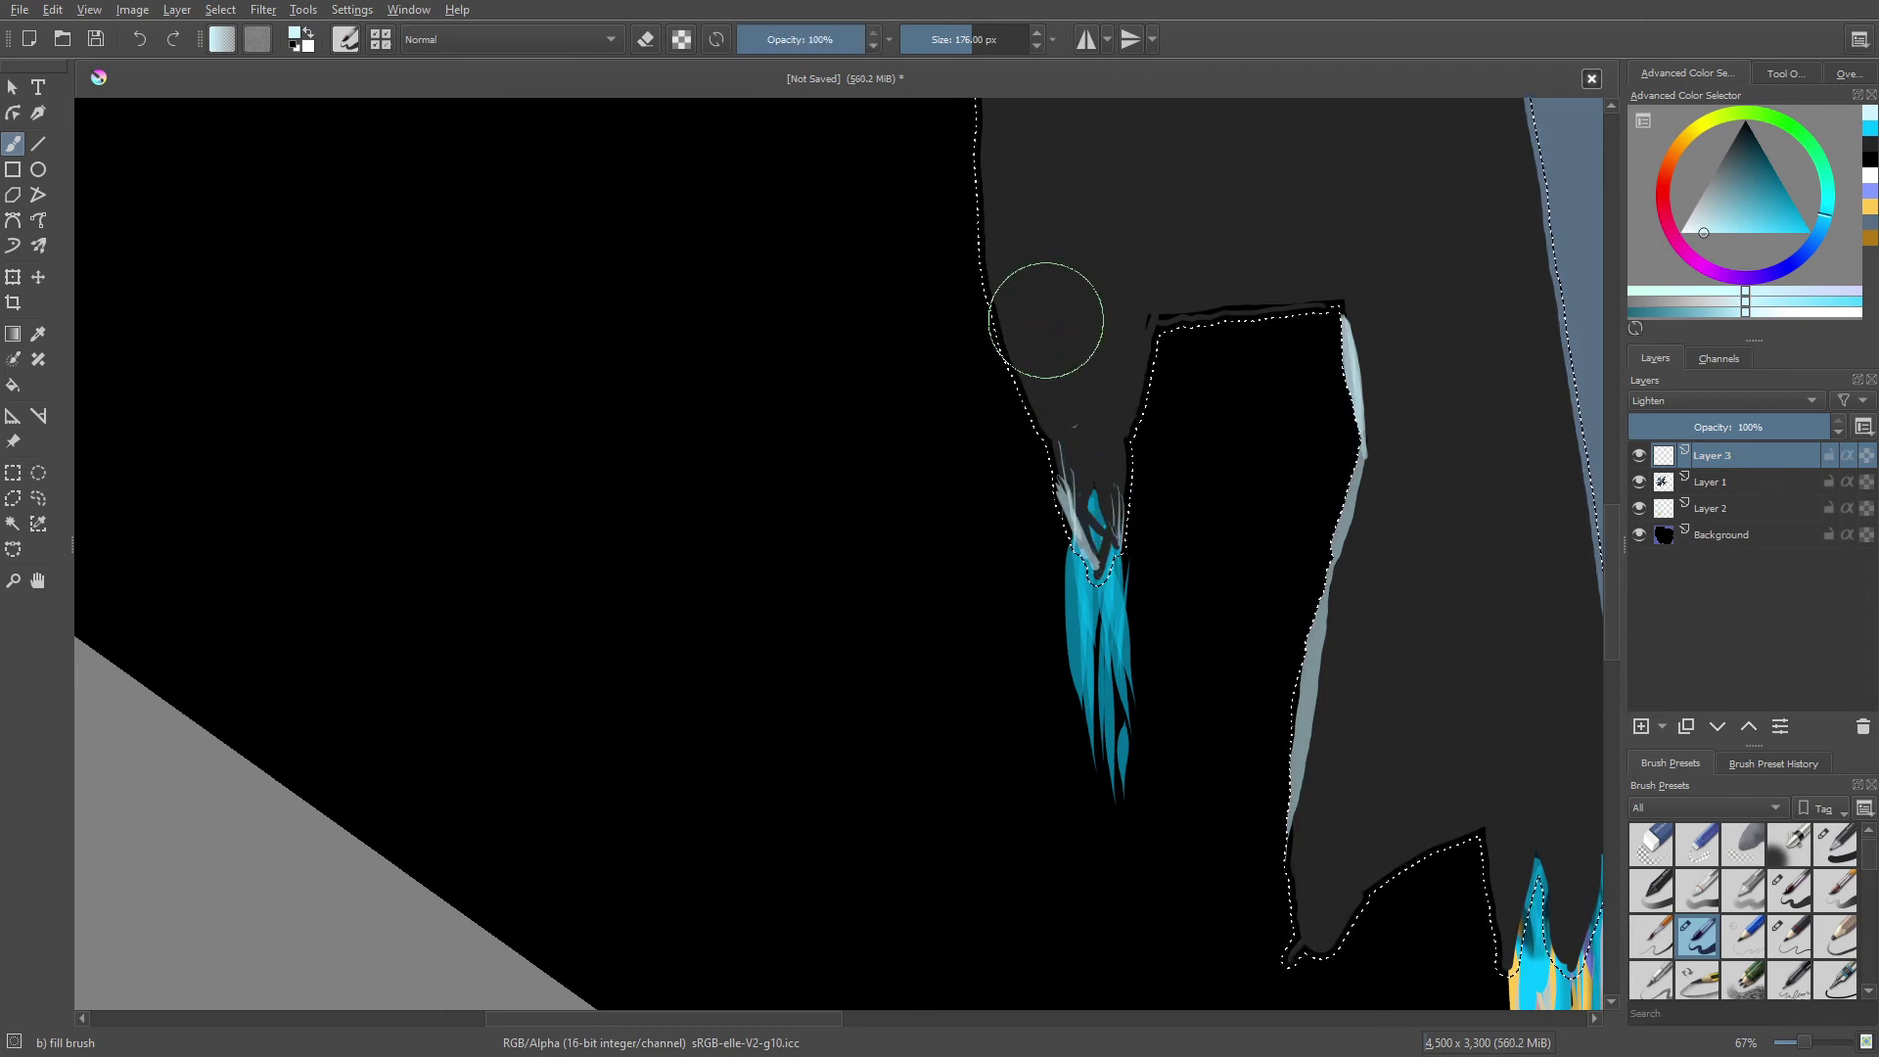
pyautogui.hotkey('ctrl', 'z')
pyautogui.hotkey('ctrl', 'z')
pyautogui.hotkey('ctrl', 'z')
pyautogui.hotkey('ctrl', 'z')
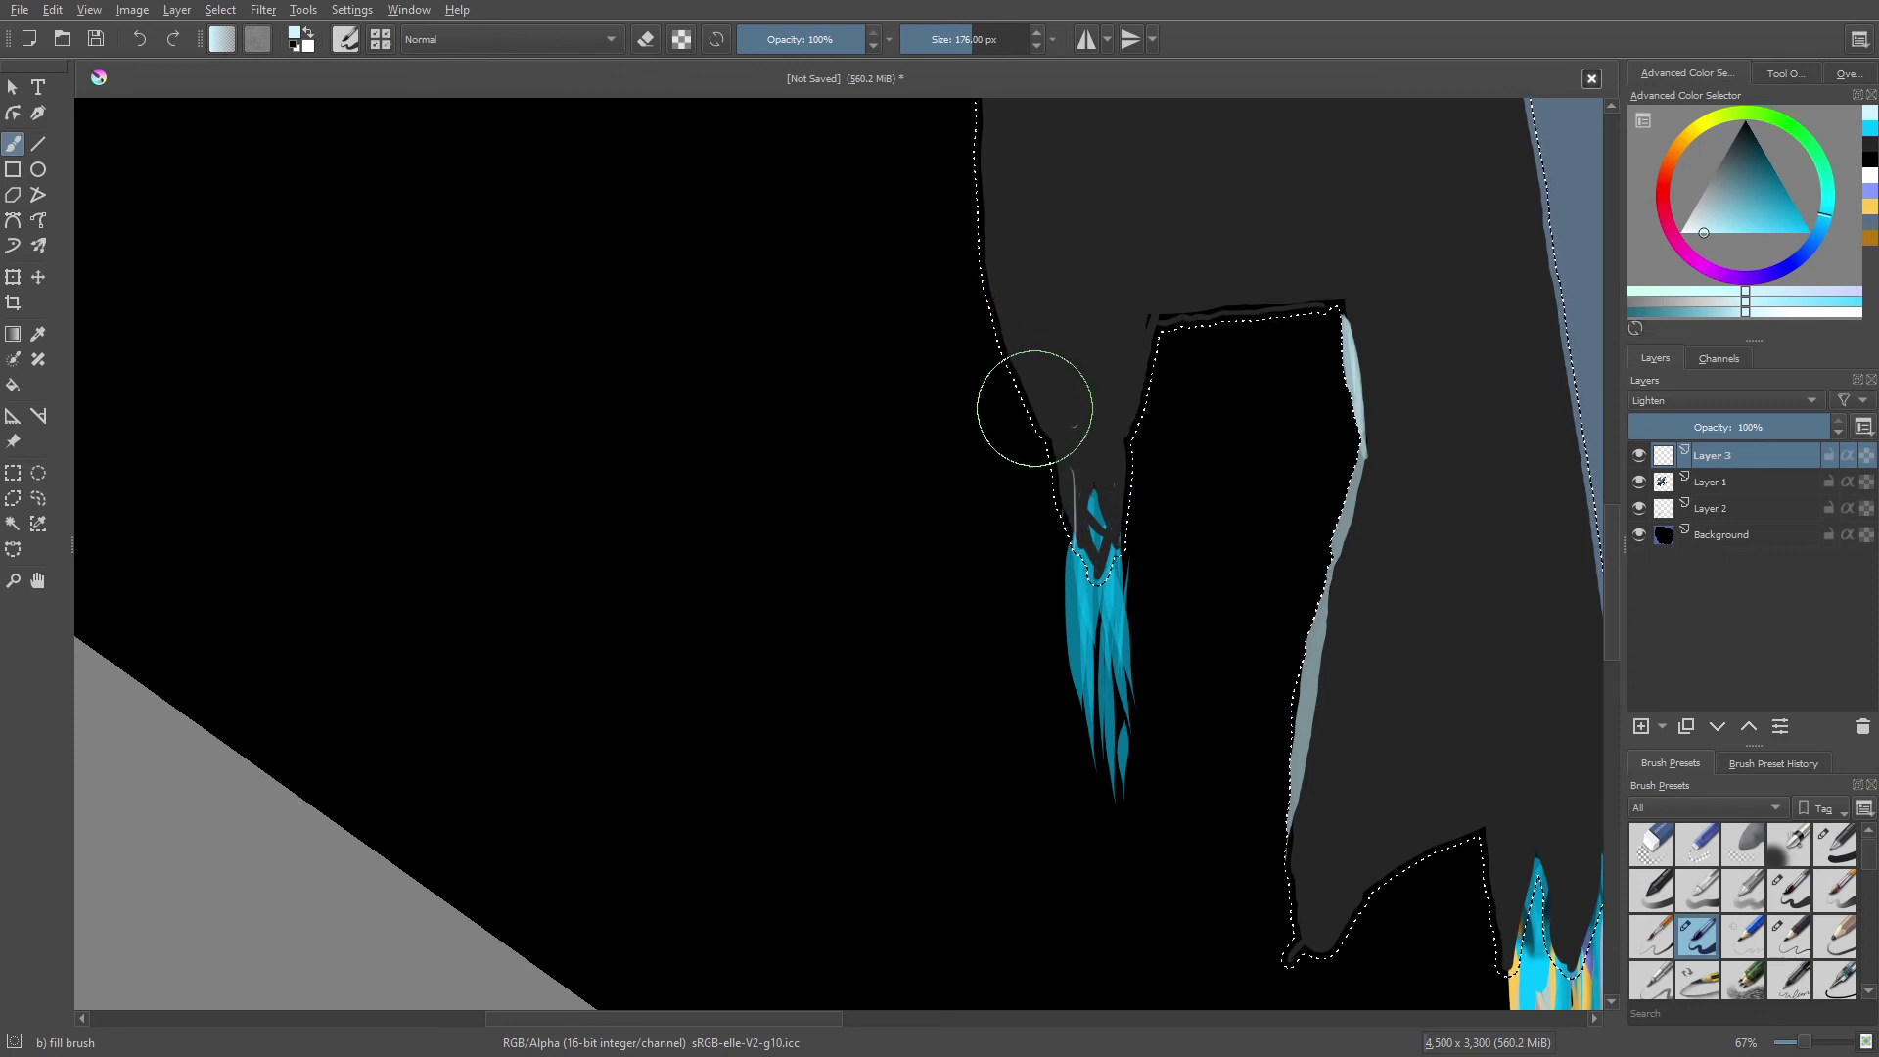
pyautogui.hotkey('ctrl', 'z')
pyautogui.hotkey('ctrl', 'z')
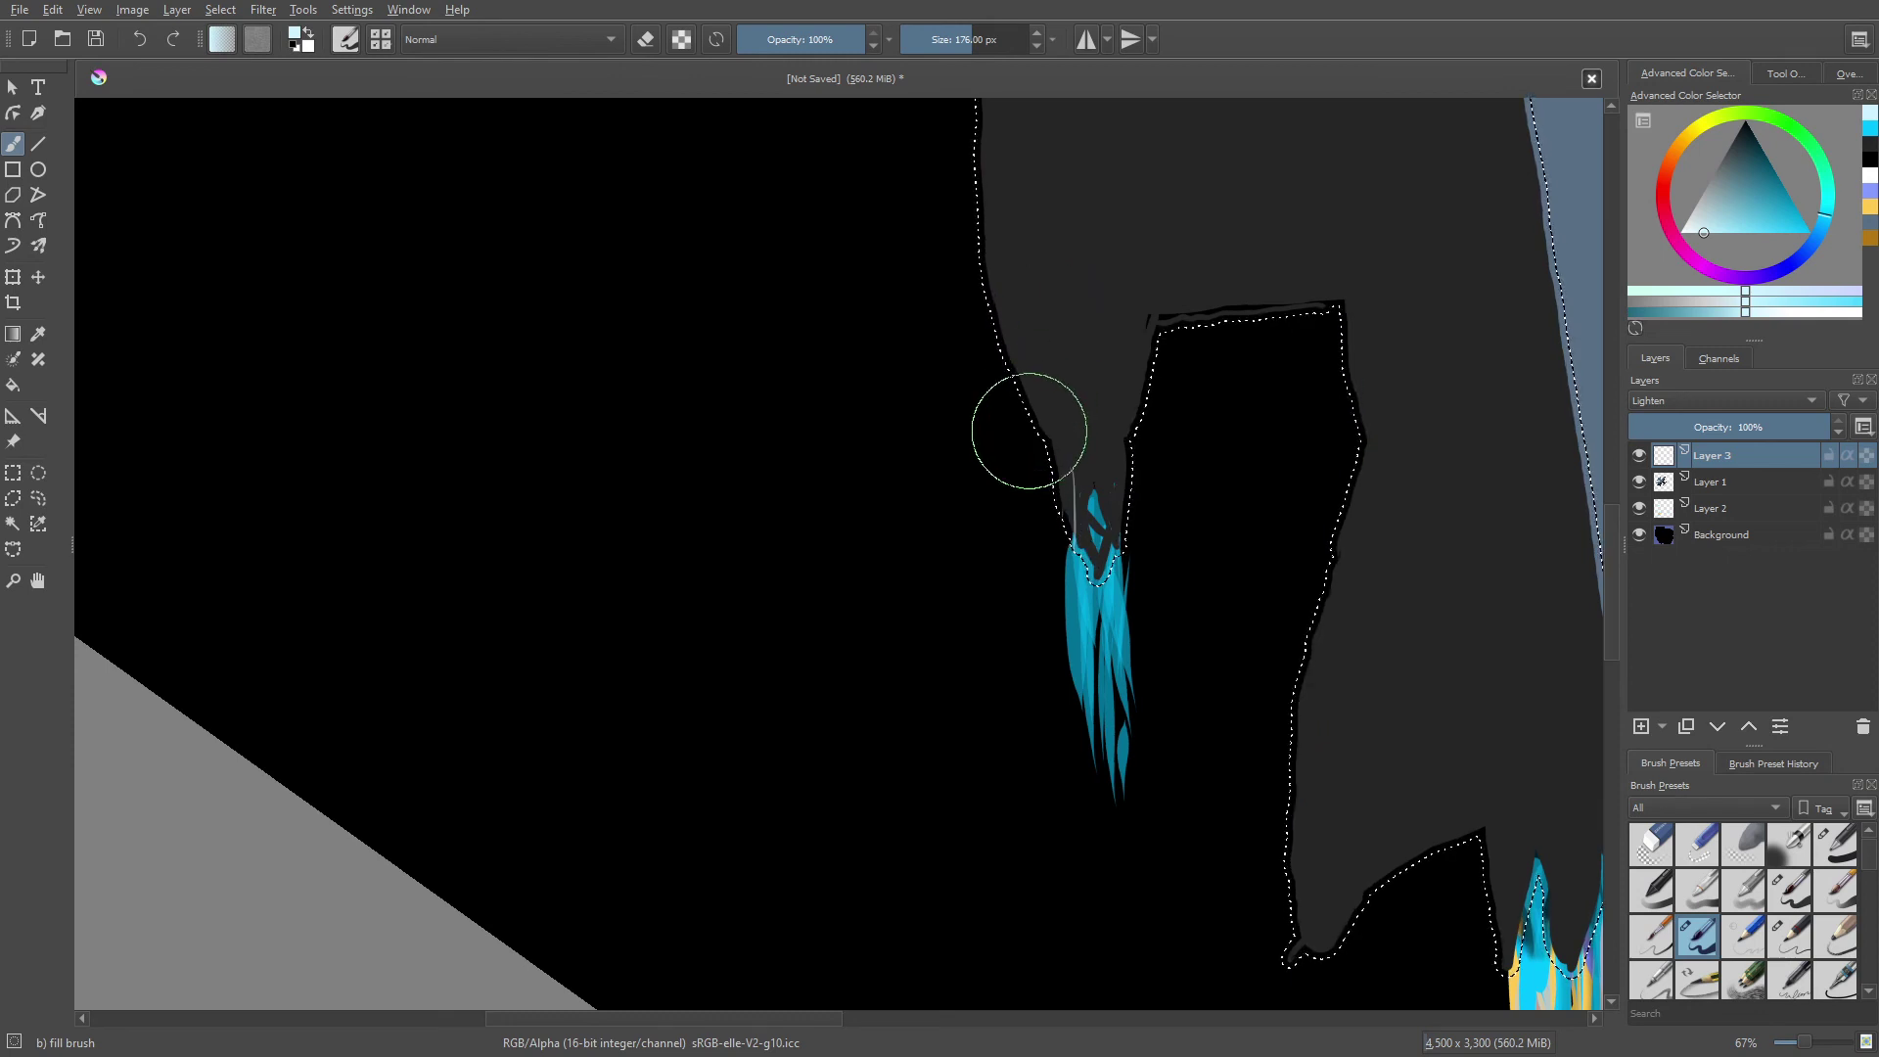
# - Try soft grey over the flame top with a smaller brush and a cyan-blue fill, then undo them
pyautogui.rightClick(982, 382)
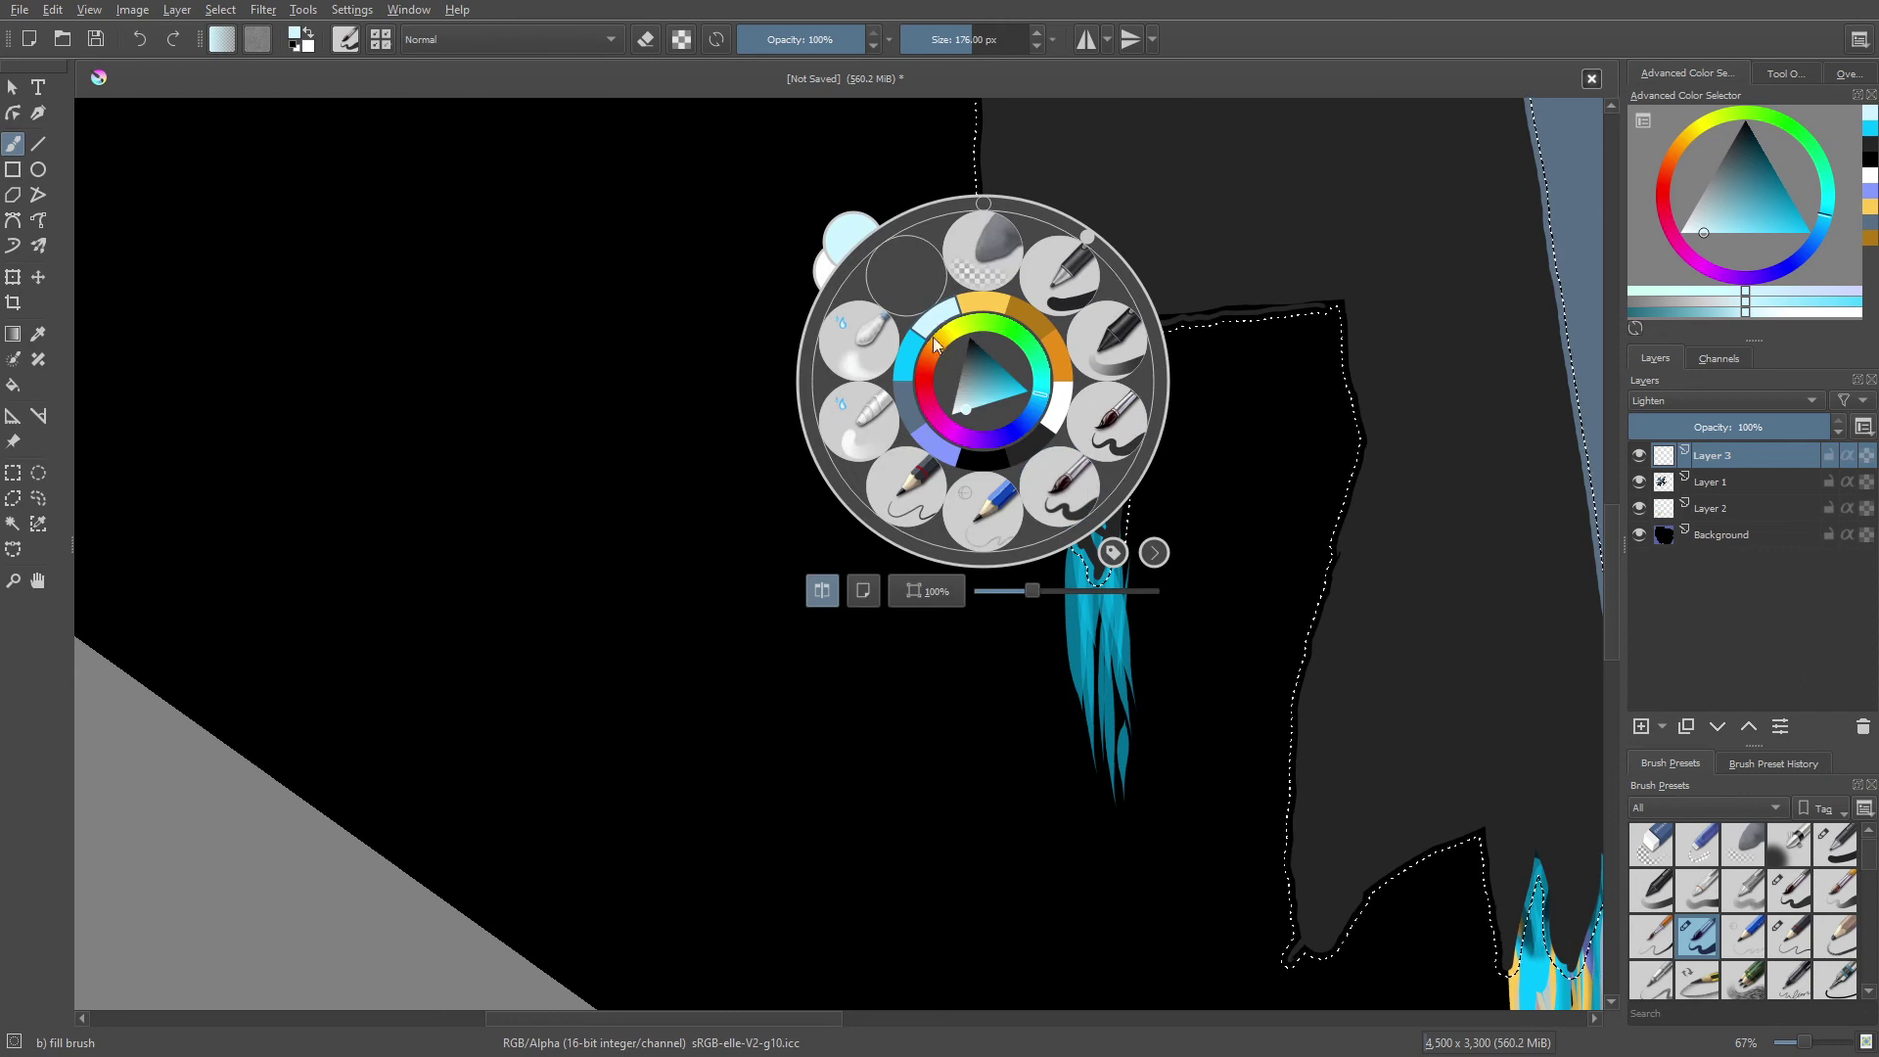
pyautogui.click(1061, 474)
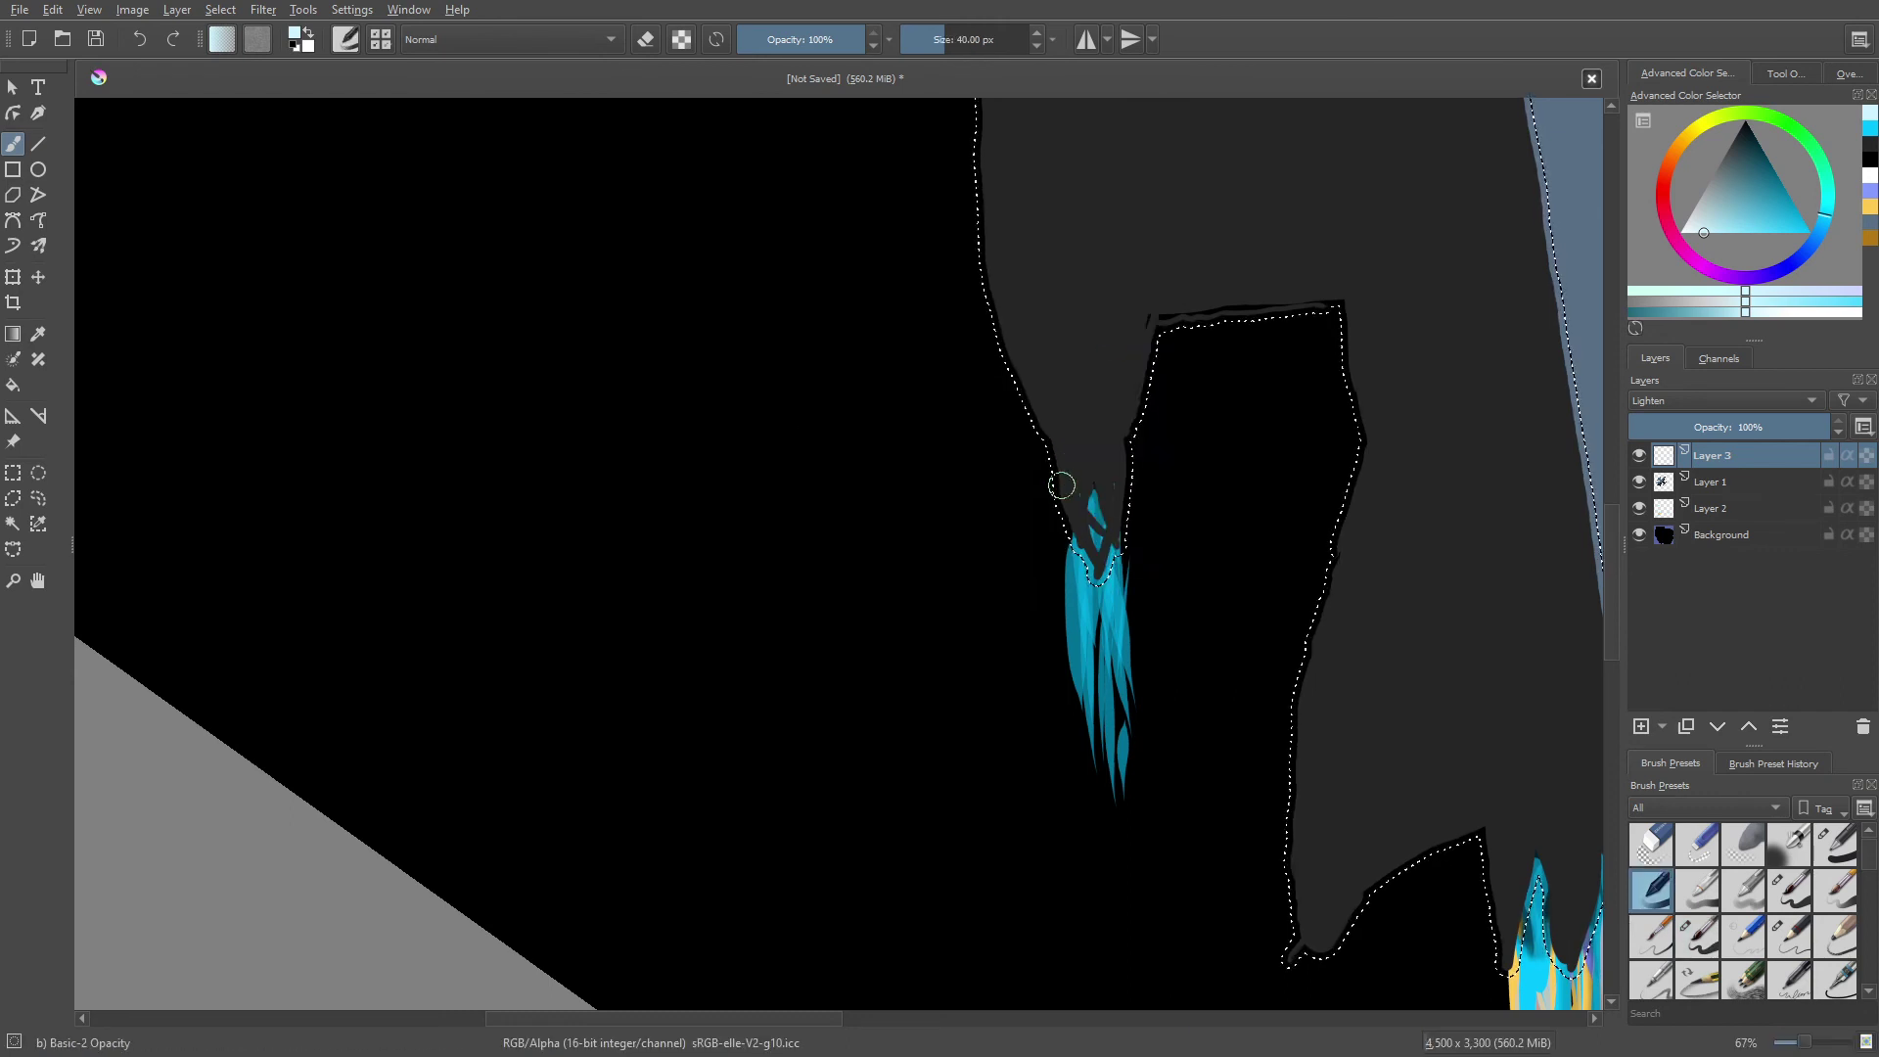
pyautogui.moveTo(1057, 479)
pyautogui.mouseDown()
pyautogui.moveTo(1094, 558)
pyautogui.moveTo(1116, 489)
pyautogui.moveTo(1091, 440)
pyautogui.moveTo(1121, 452)
pyautogui.mouseUp()
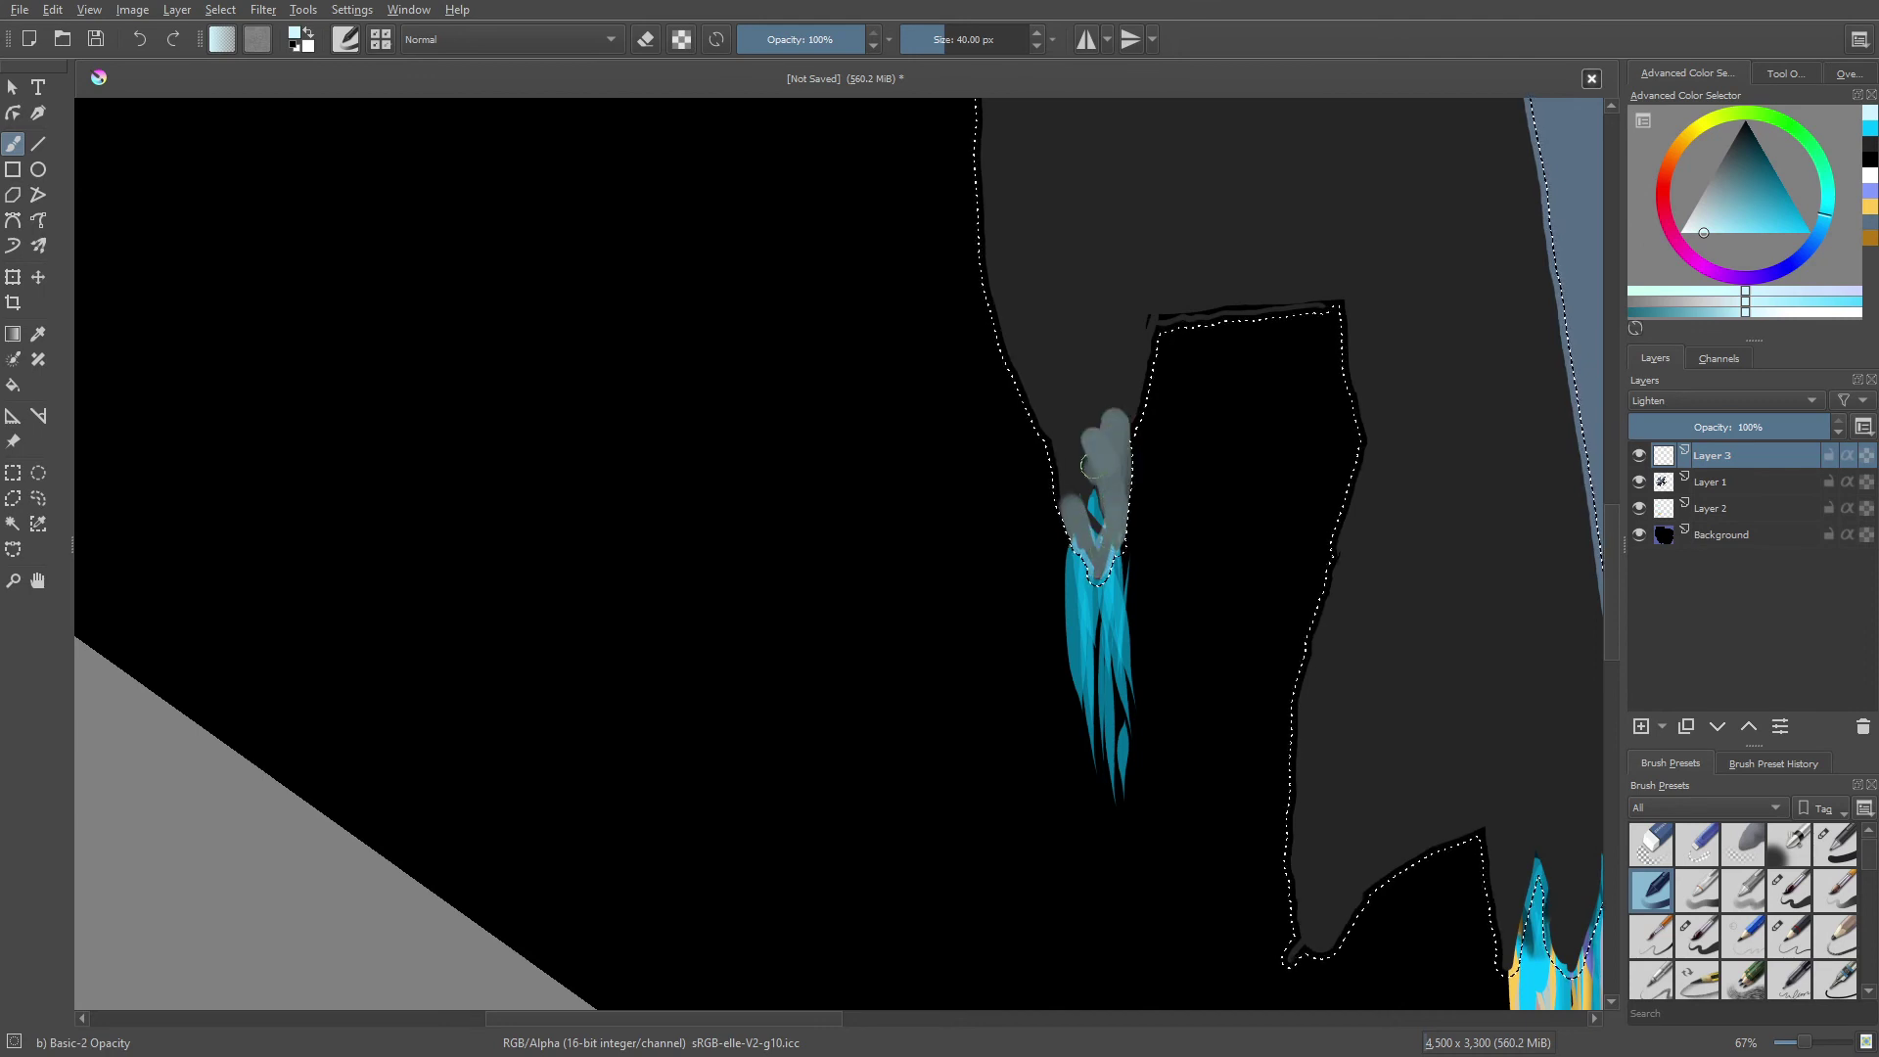
pyautogui.rightClick(987, 494)
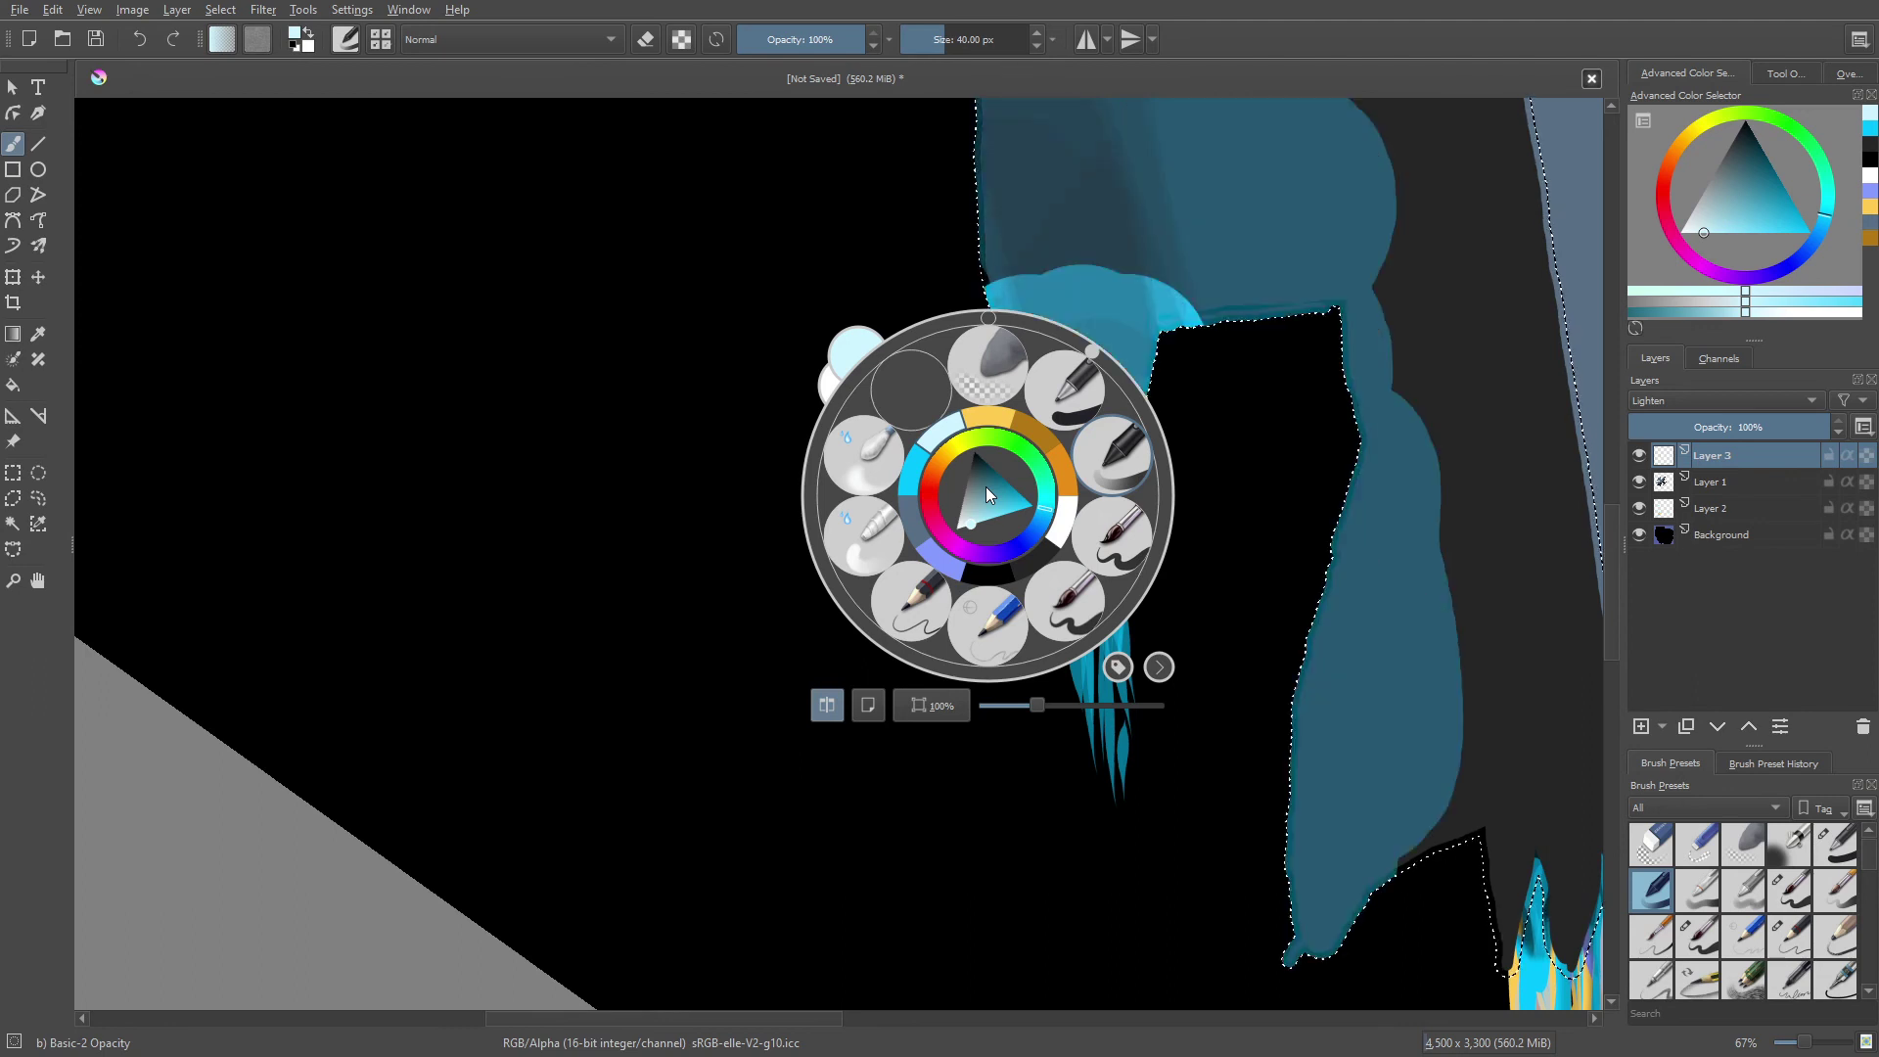
pyautogui.click(818, 204)
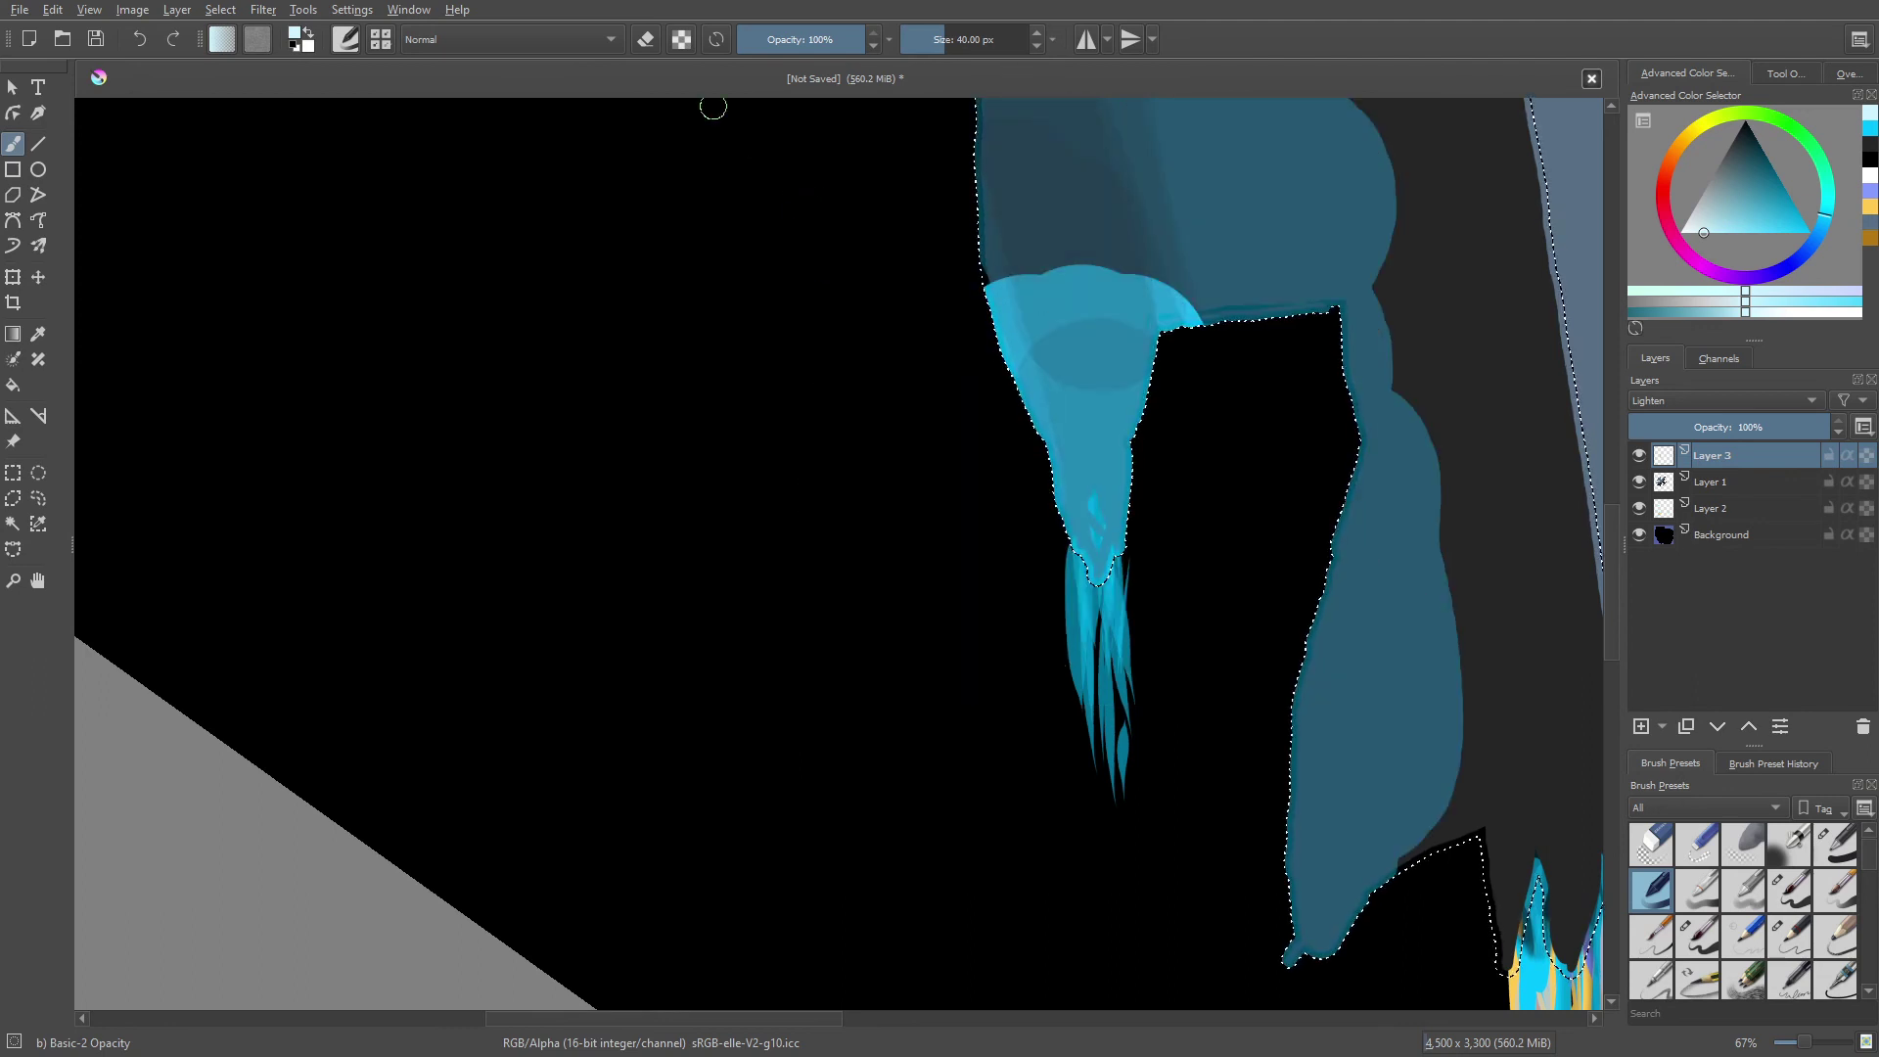
pyautogui.hotkey('ctrl', 'z')
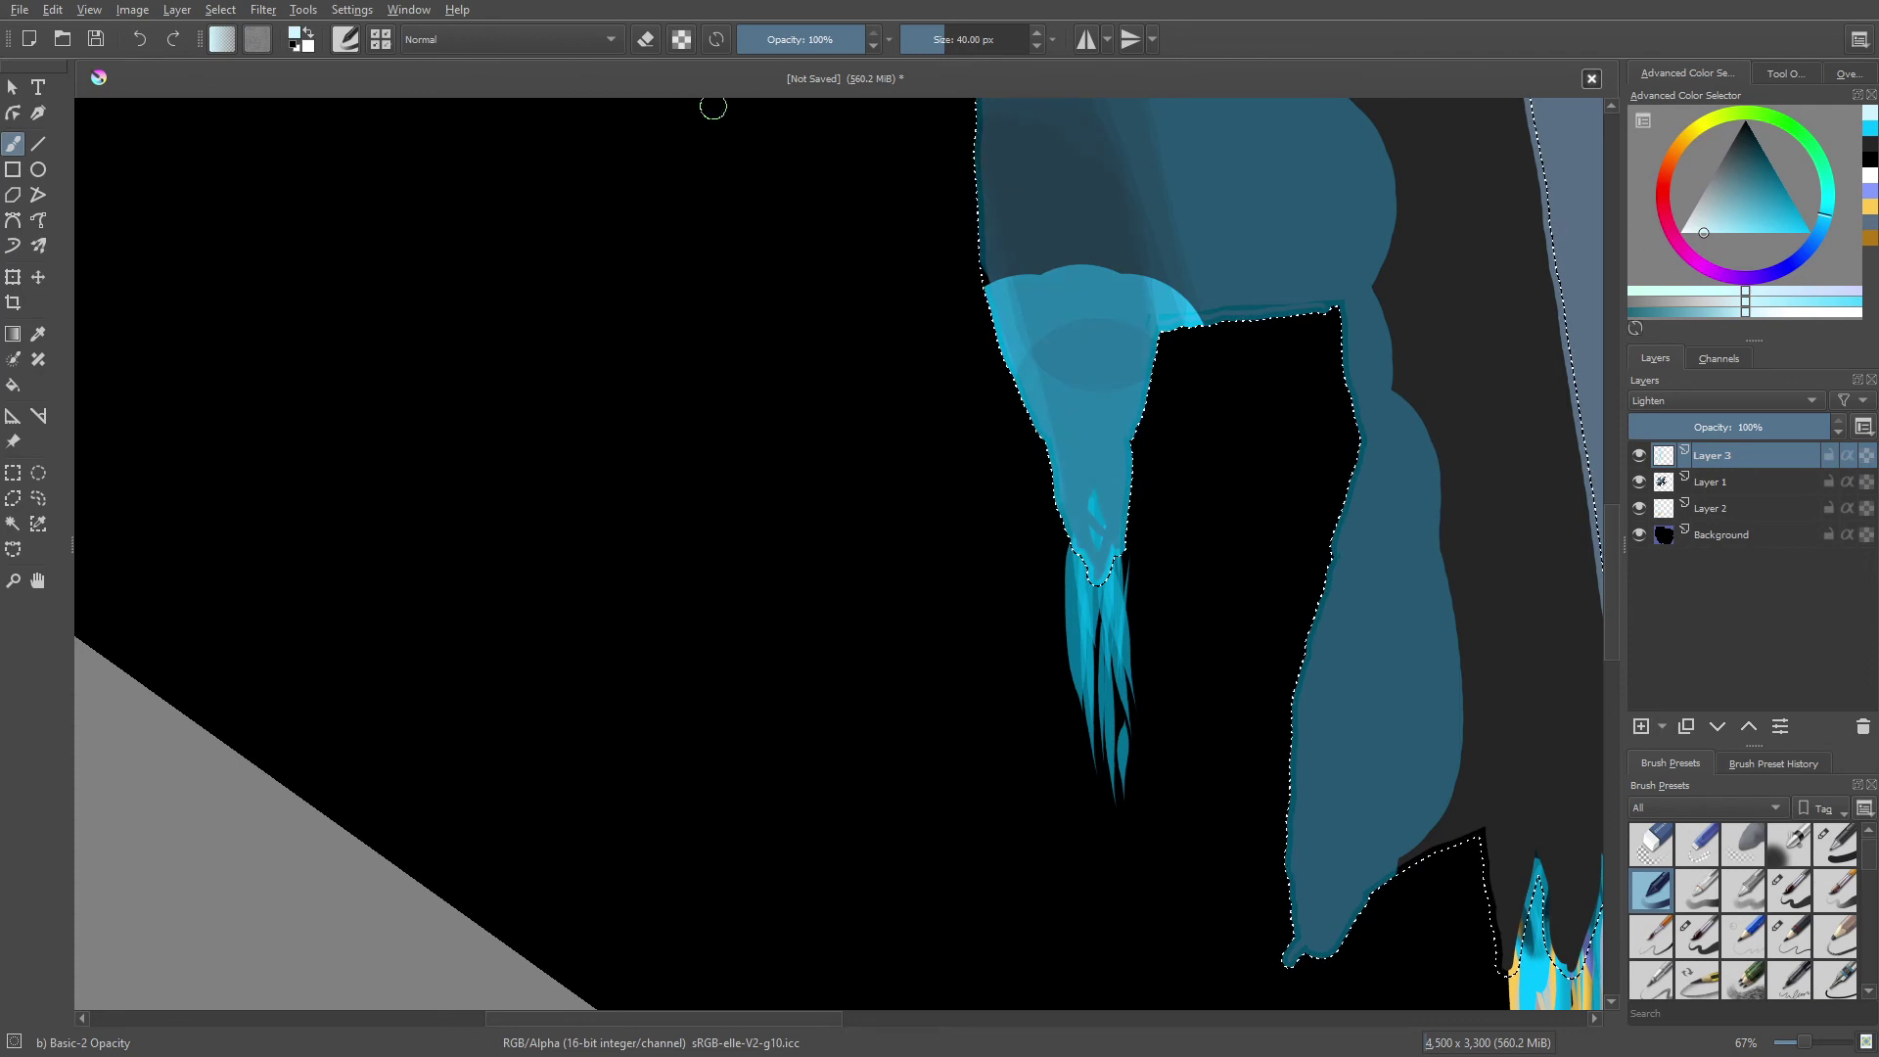
pyautogui.hotkey('ctrl', 'z')
pyautogui.hotkey('ctrl', 'z')
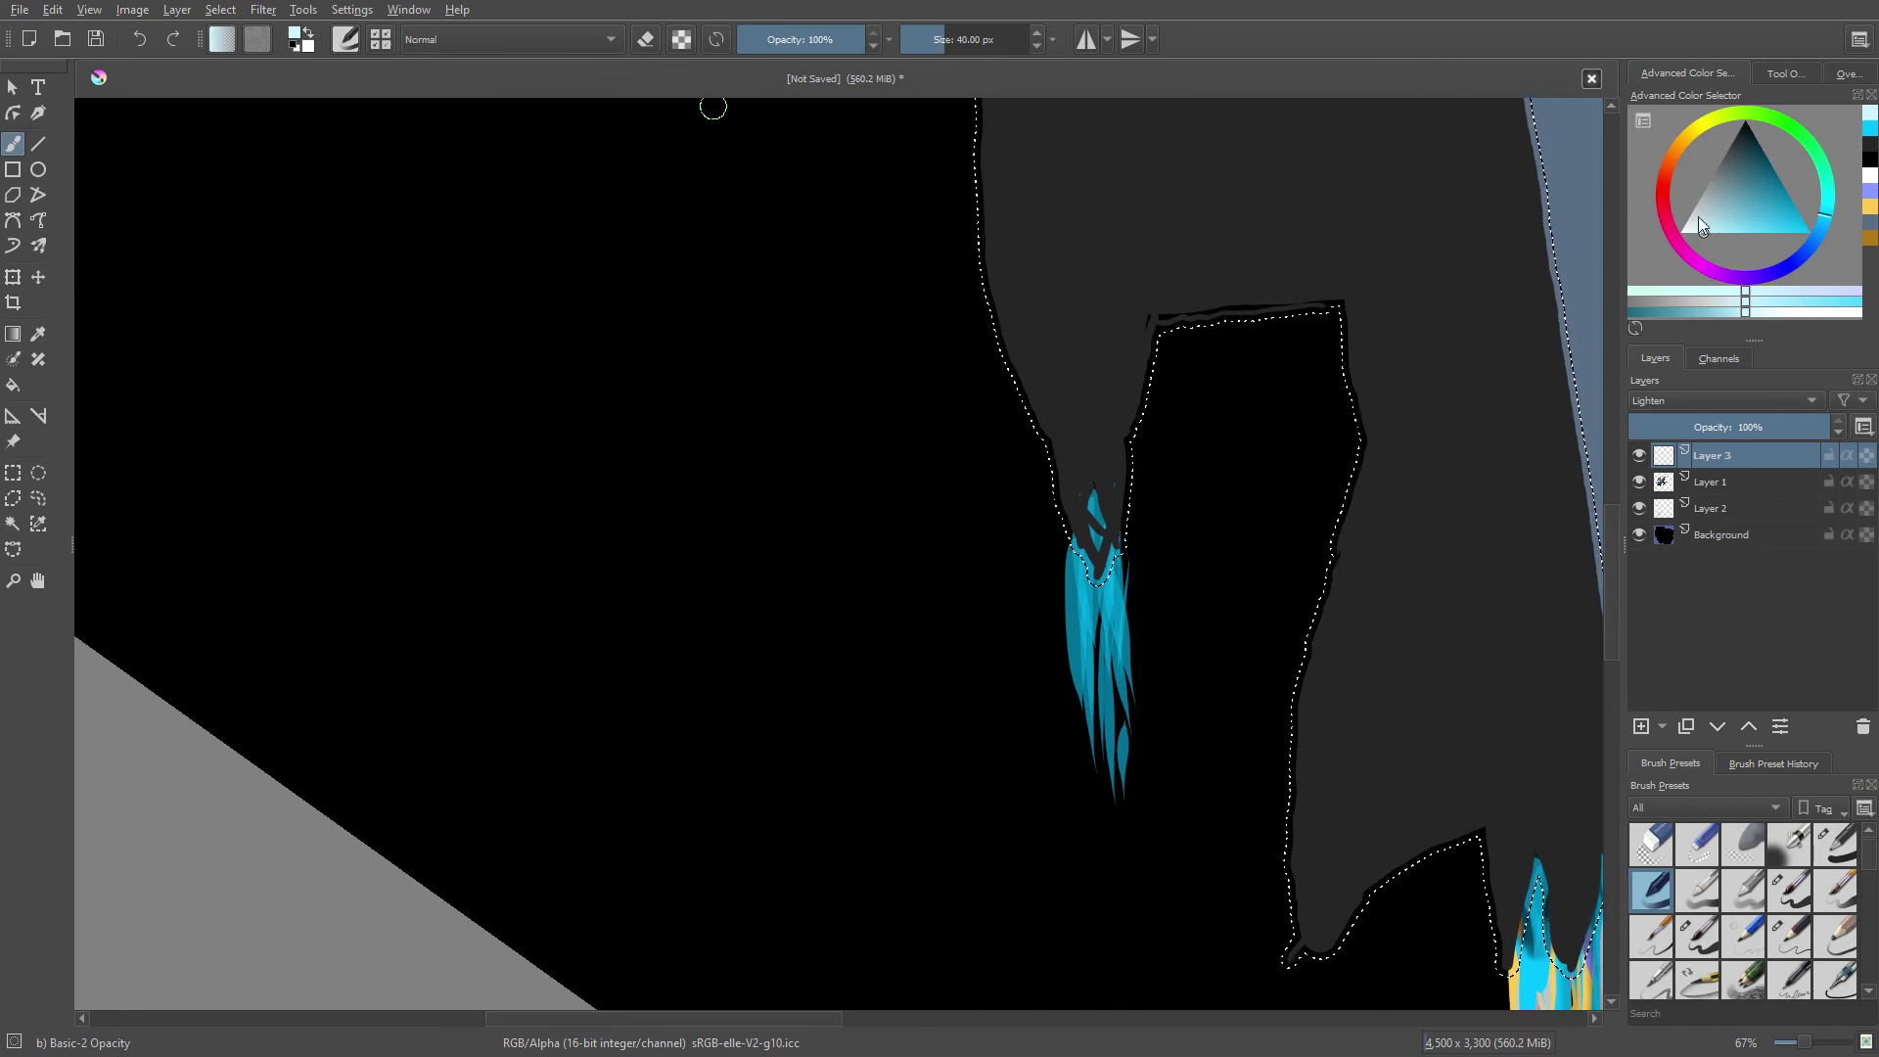
# - Select Layer 1, switch to the 40 px Basic-5 Size brush and lock the layer's alpha
pyautogui.click(1711, 479)
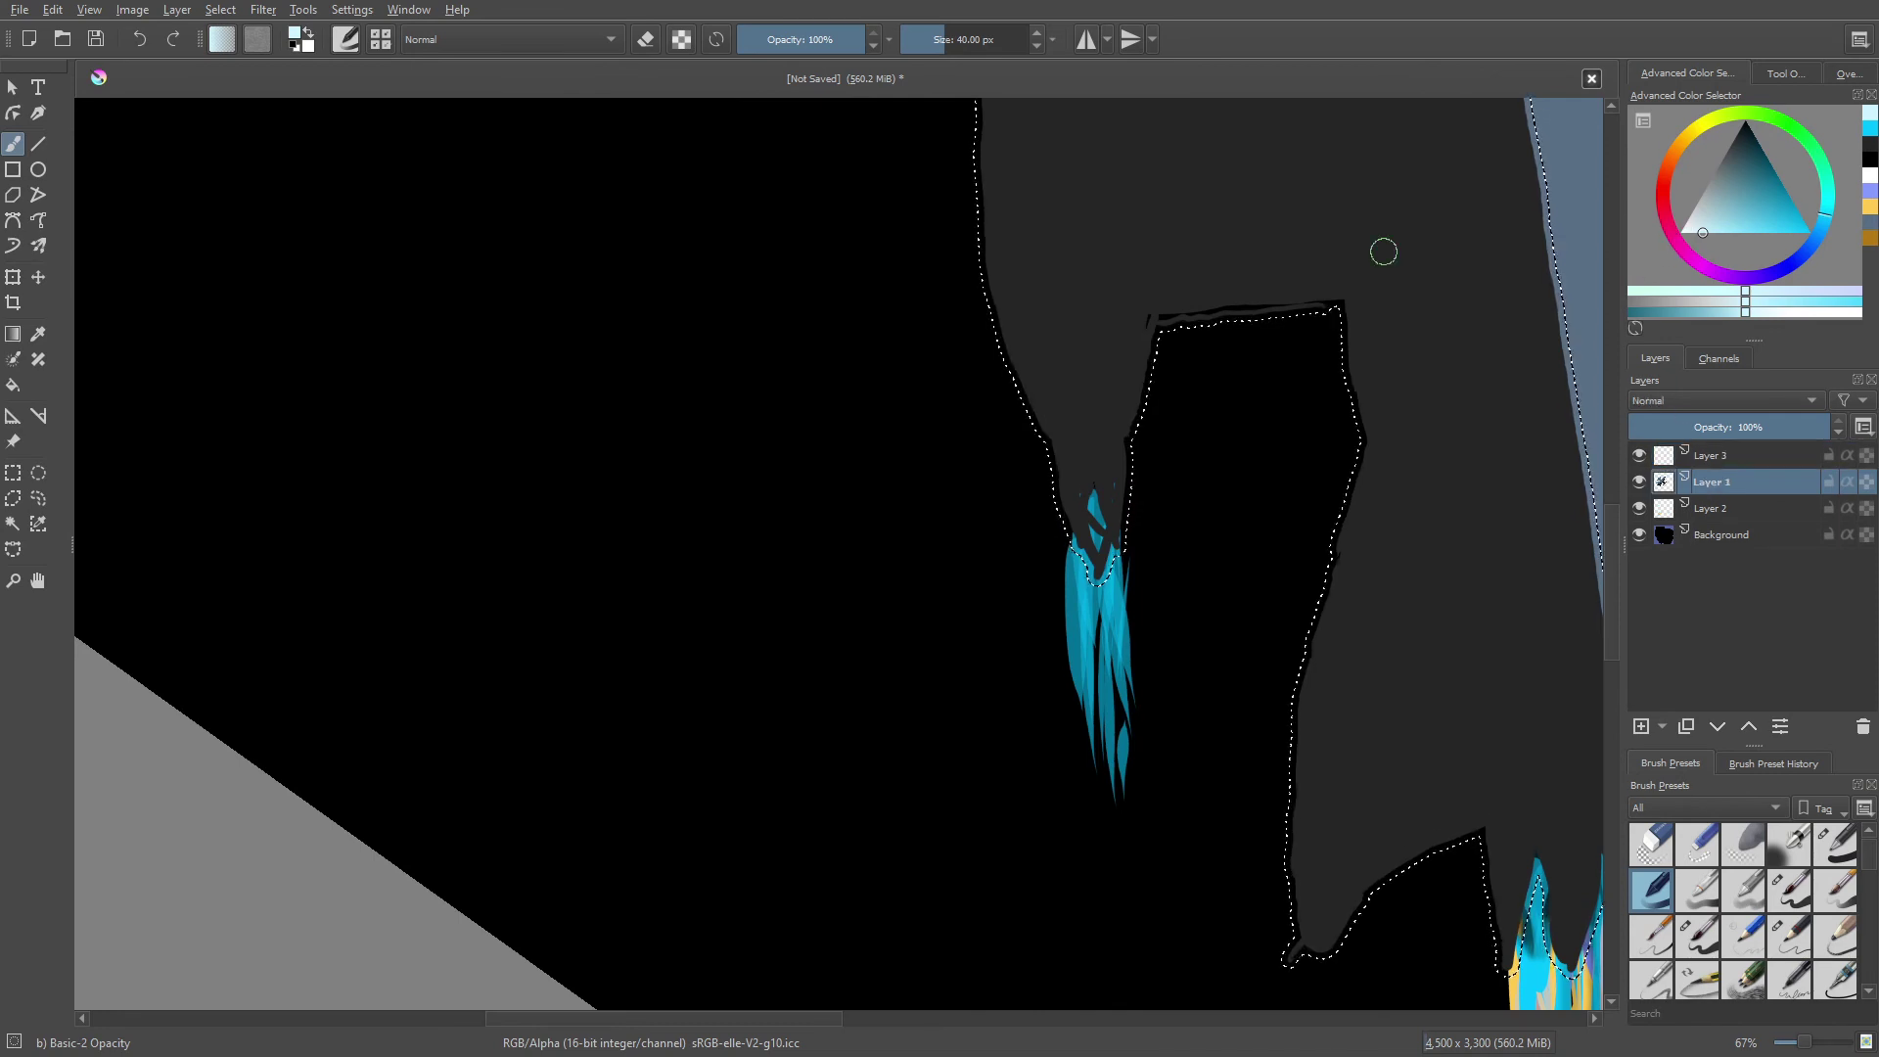
pyautogui.click(1063, 471)
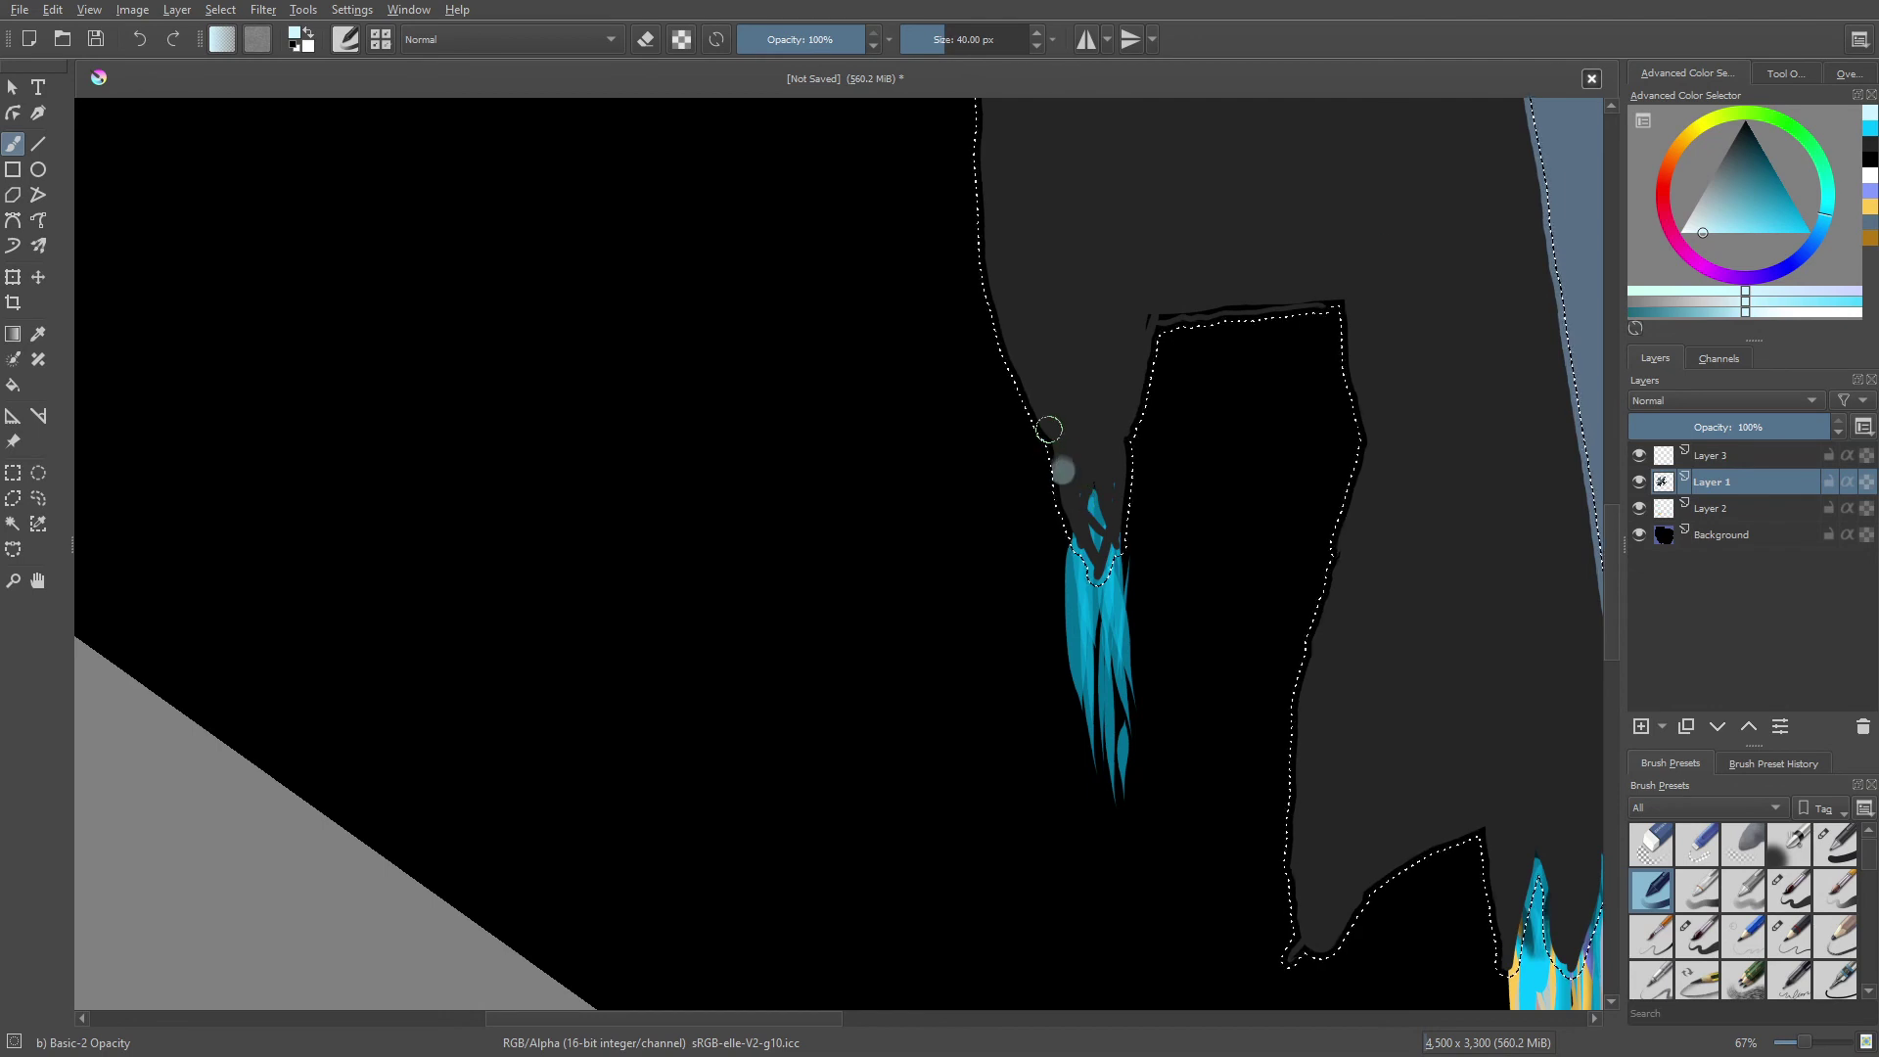
pyautogui.rightClick(935, 414)
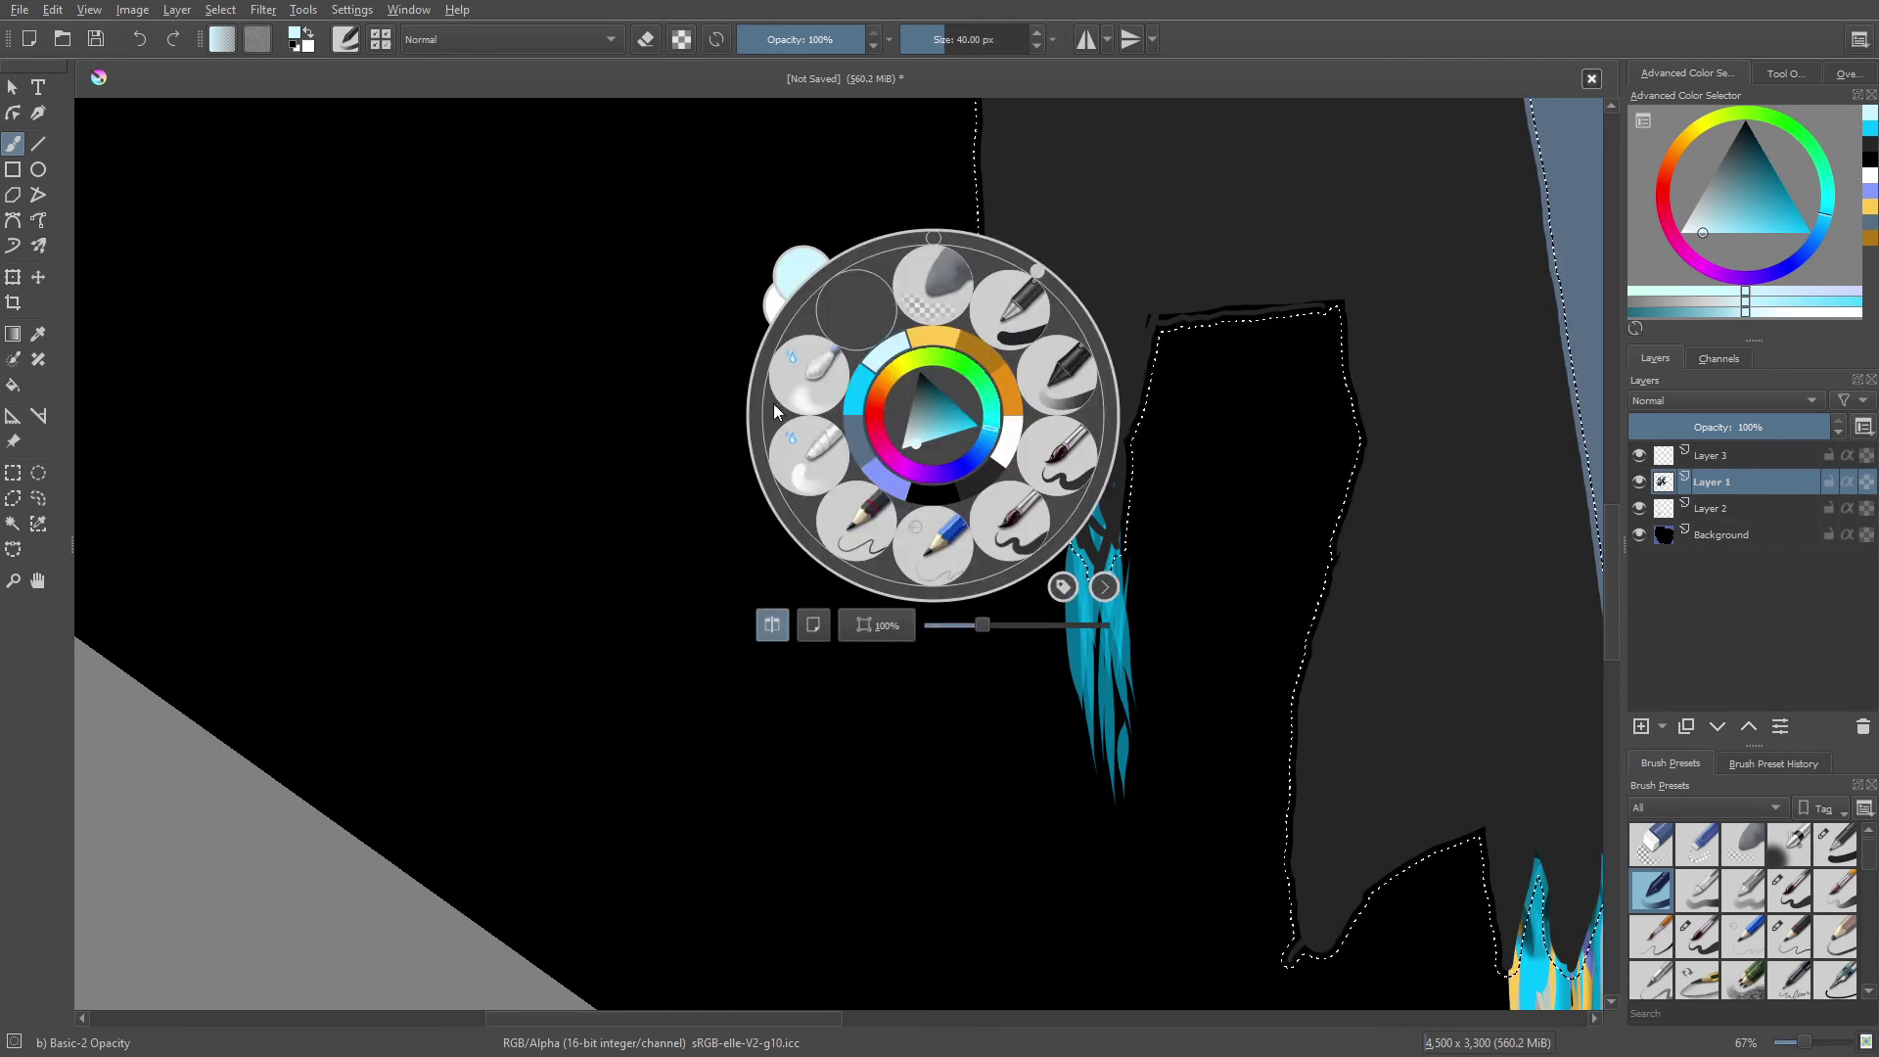
pyautogui.click(1013, 514)
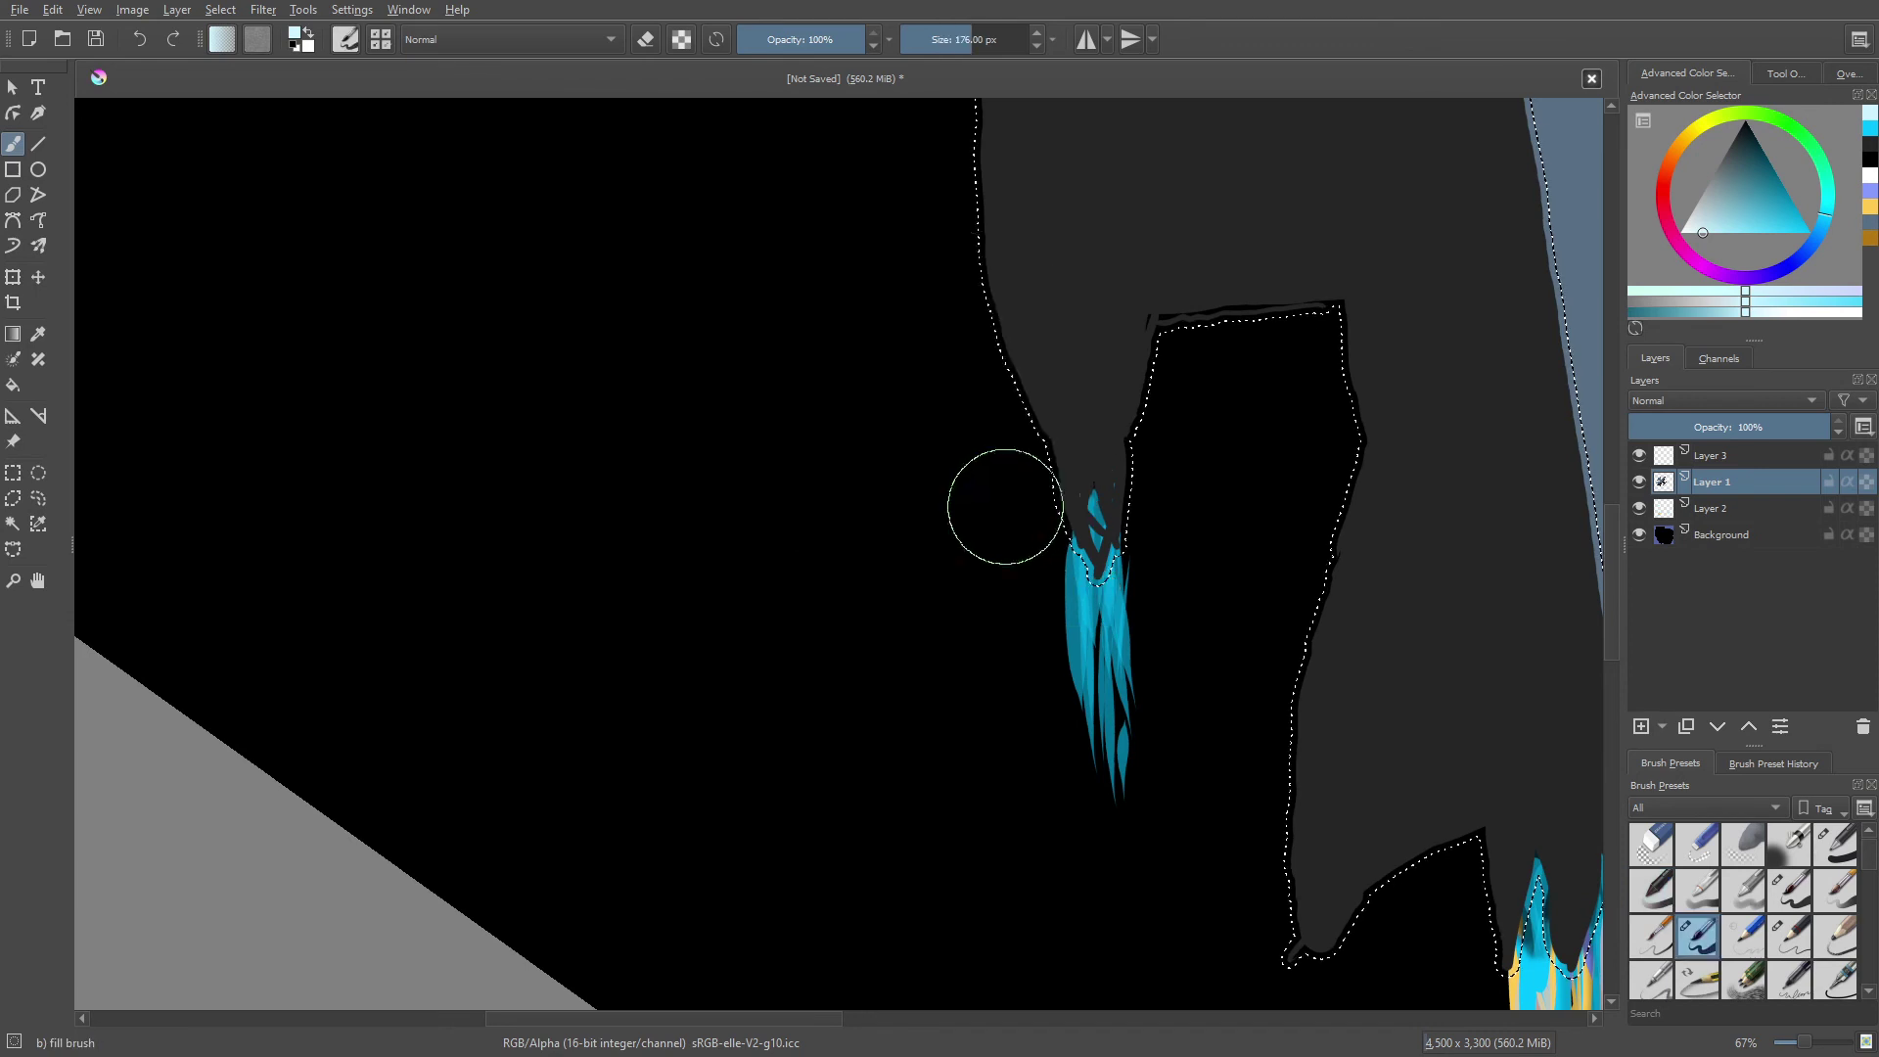
pyautogui.rightClick(947, 426)
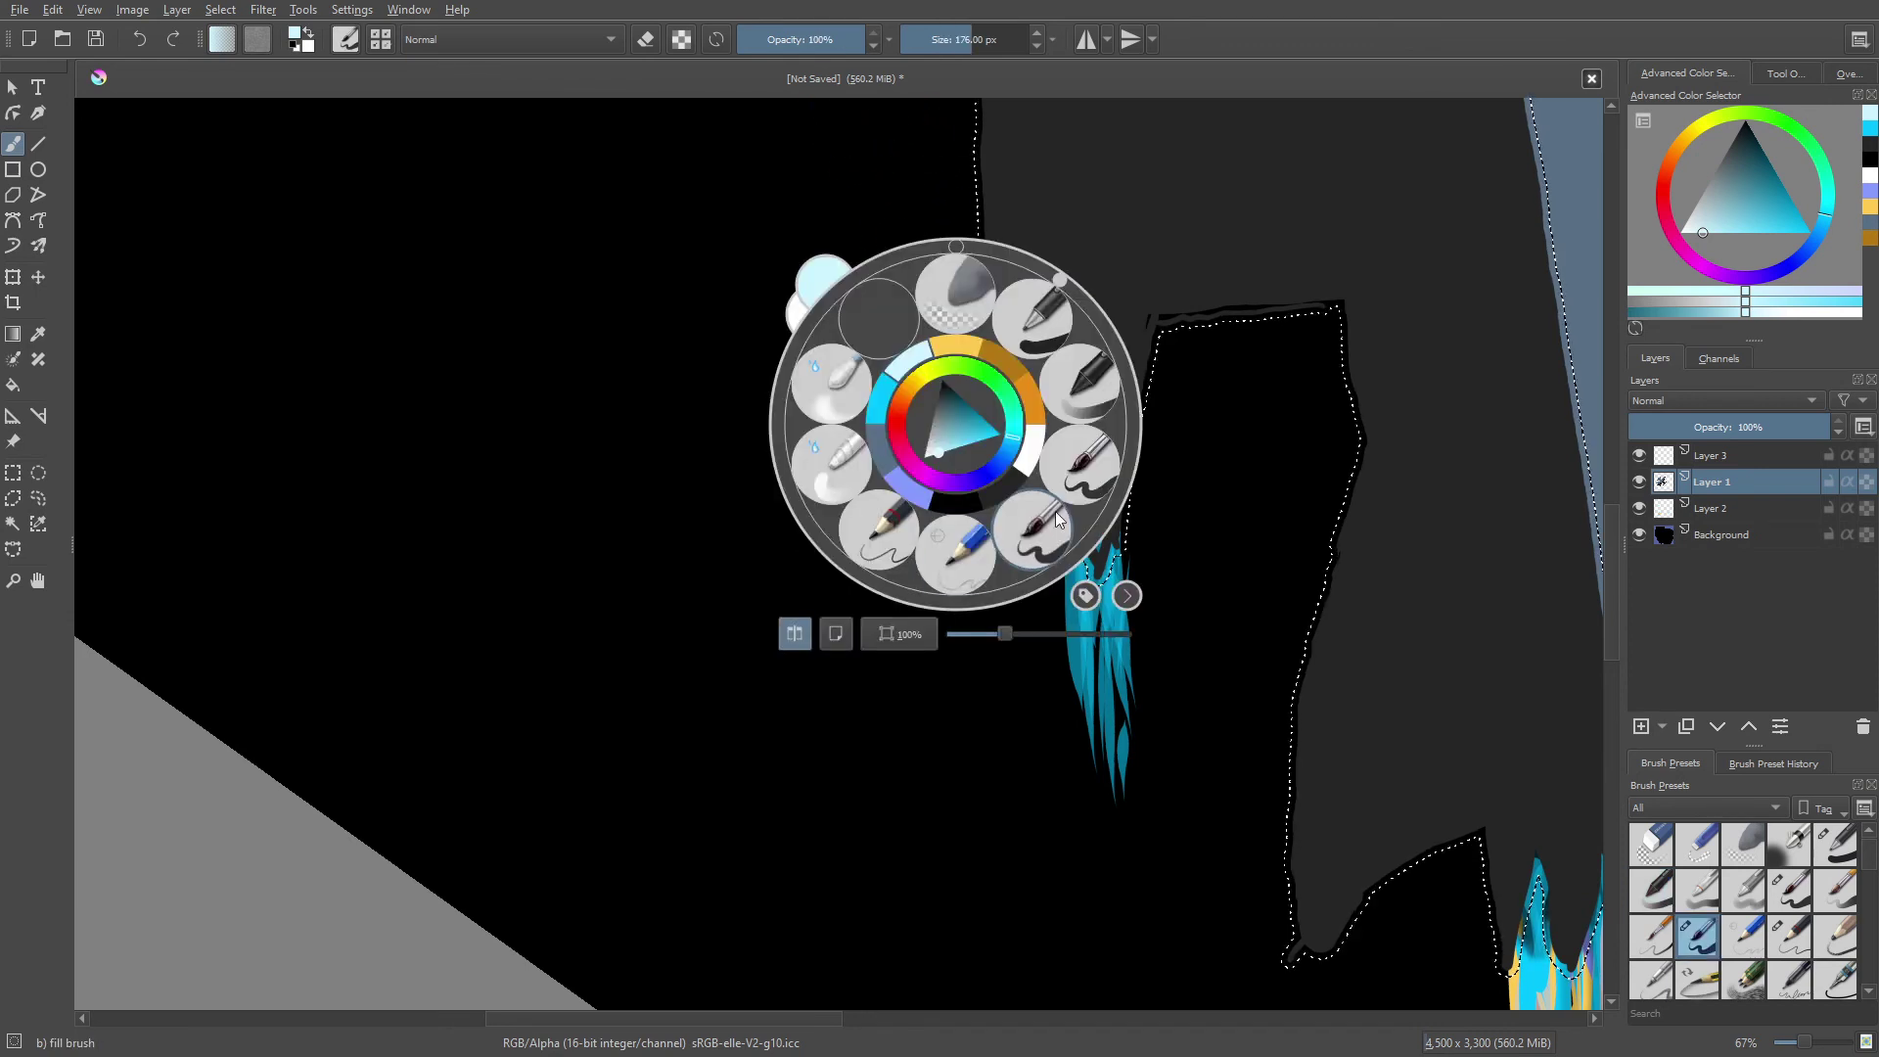
pyautogui.click(1080, 450)
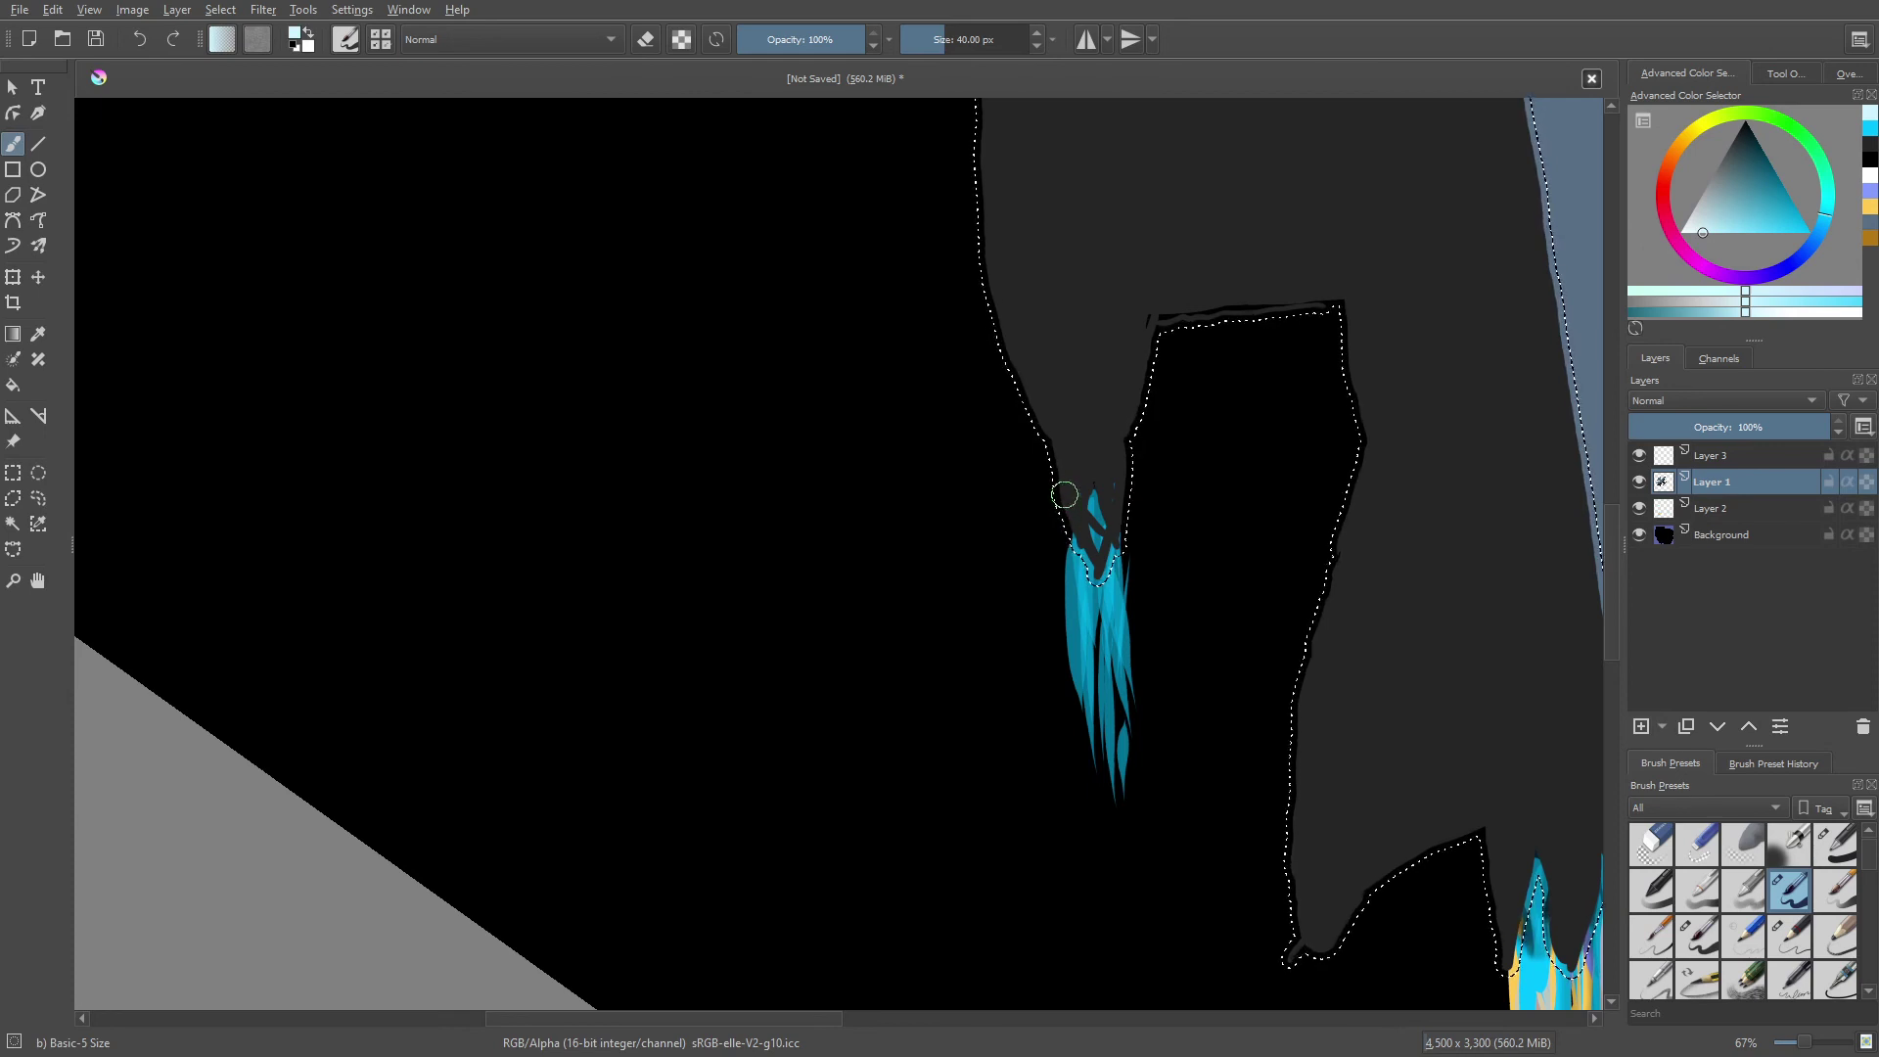
pyautogui.click(681, 39)
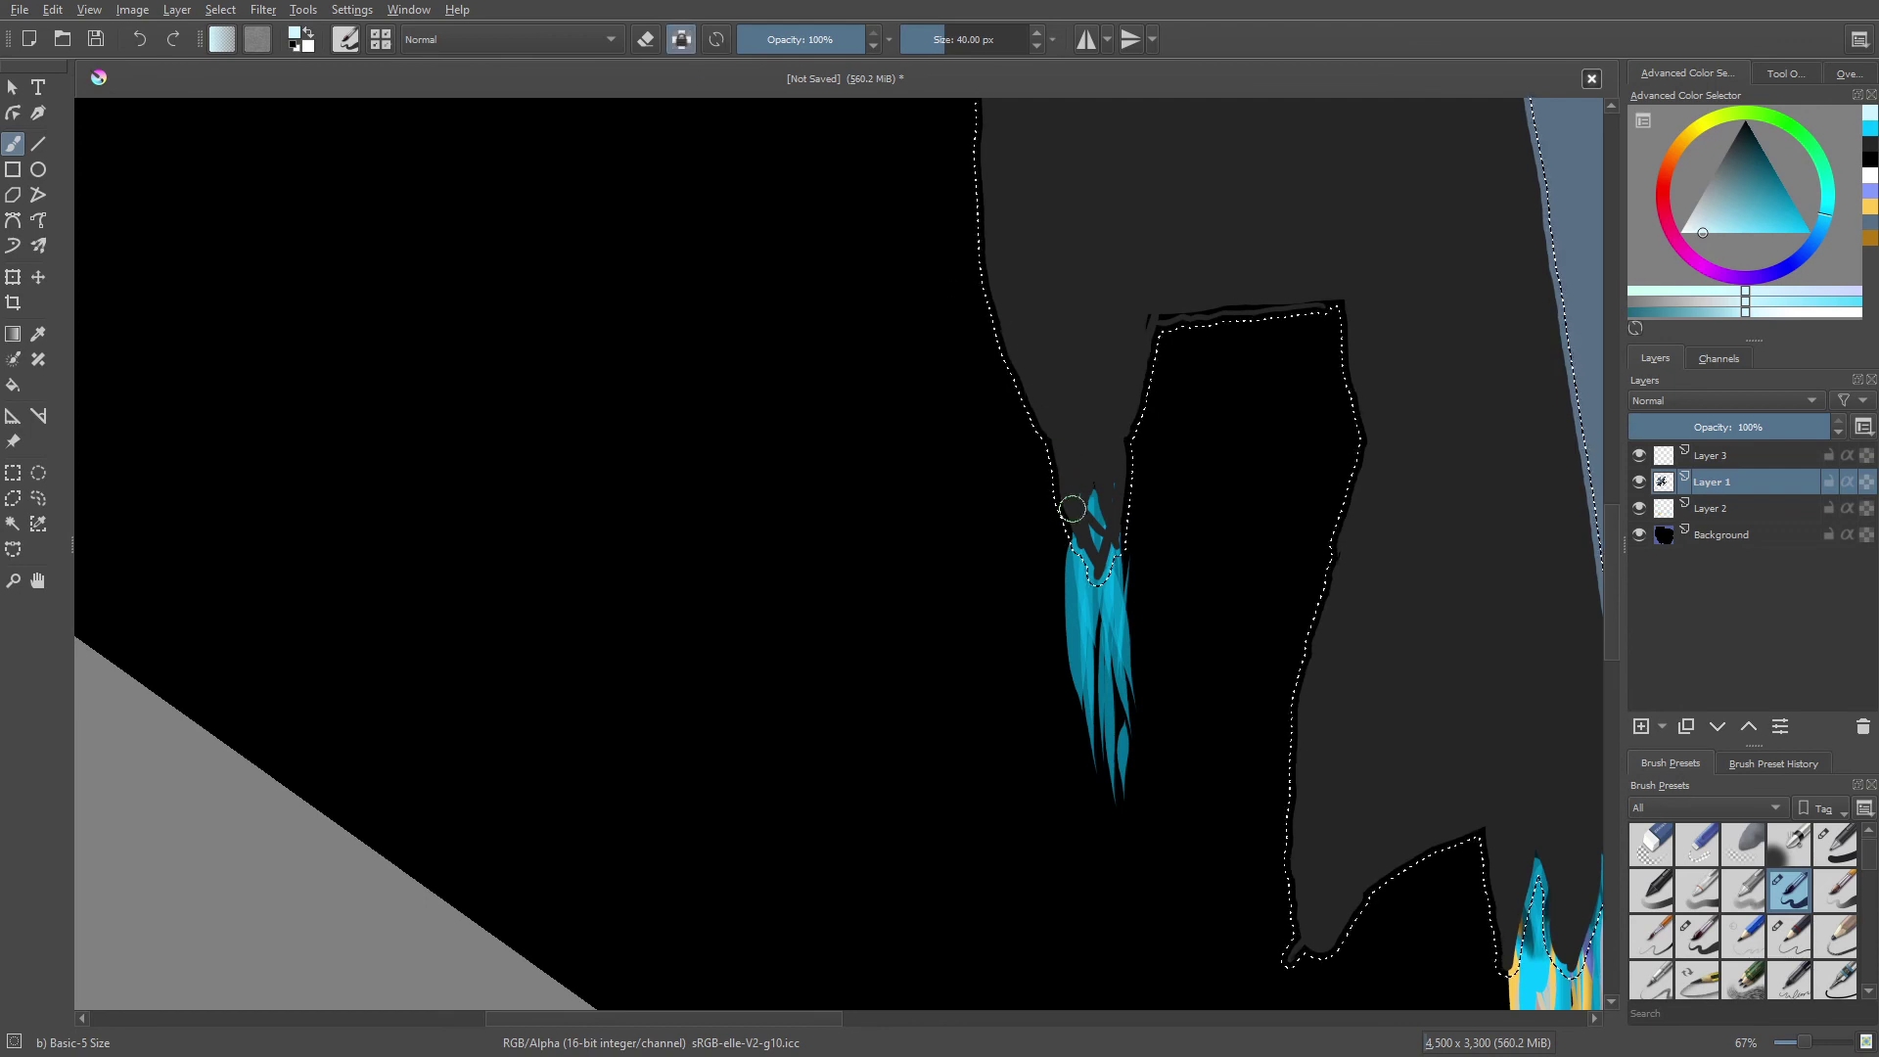
# - Paint whitish highlights along the flame tip's left edge, right side and centre
pyautogui.moveTo(1076, 537); pyautogui.dragTo(1103, 573)
pyautogui.moveTo(1126, 509)
pyautogui.mouseDown()
pyautogui.moveTo(1108, 566)
pyautogui.moveTo(1121, 462)
pyautogui.mouseUp()
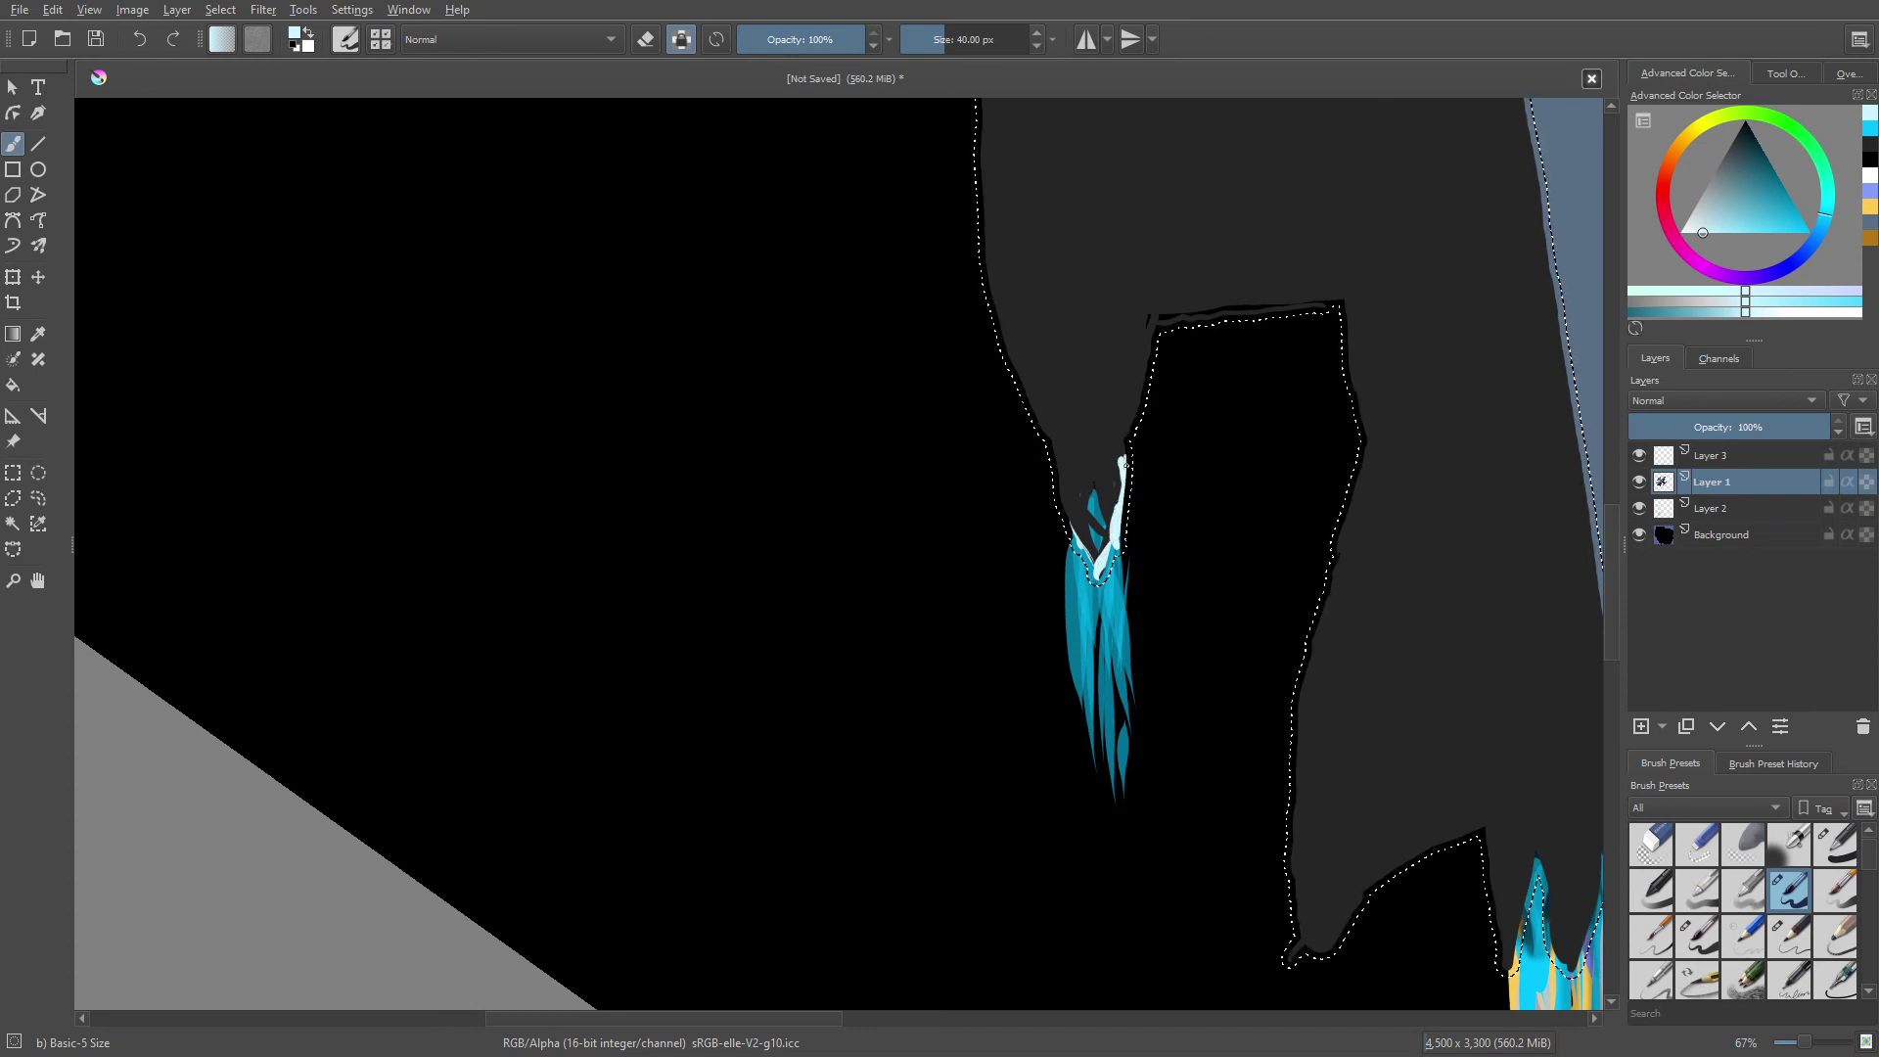
pyautogui.moveTo(1108, 565)
pyautogui.mouseDown()
pyautogui.moveTo(1121, 442)
pyautogui.moveTo(1104, 577)
pyautogui.mouseUp()
pyautogui.moveTo(1105, 499); pyautogui.dragTo(1096, 577)
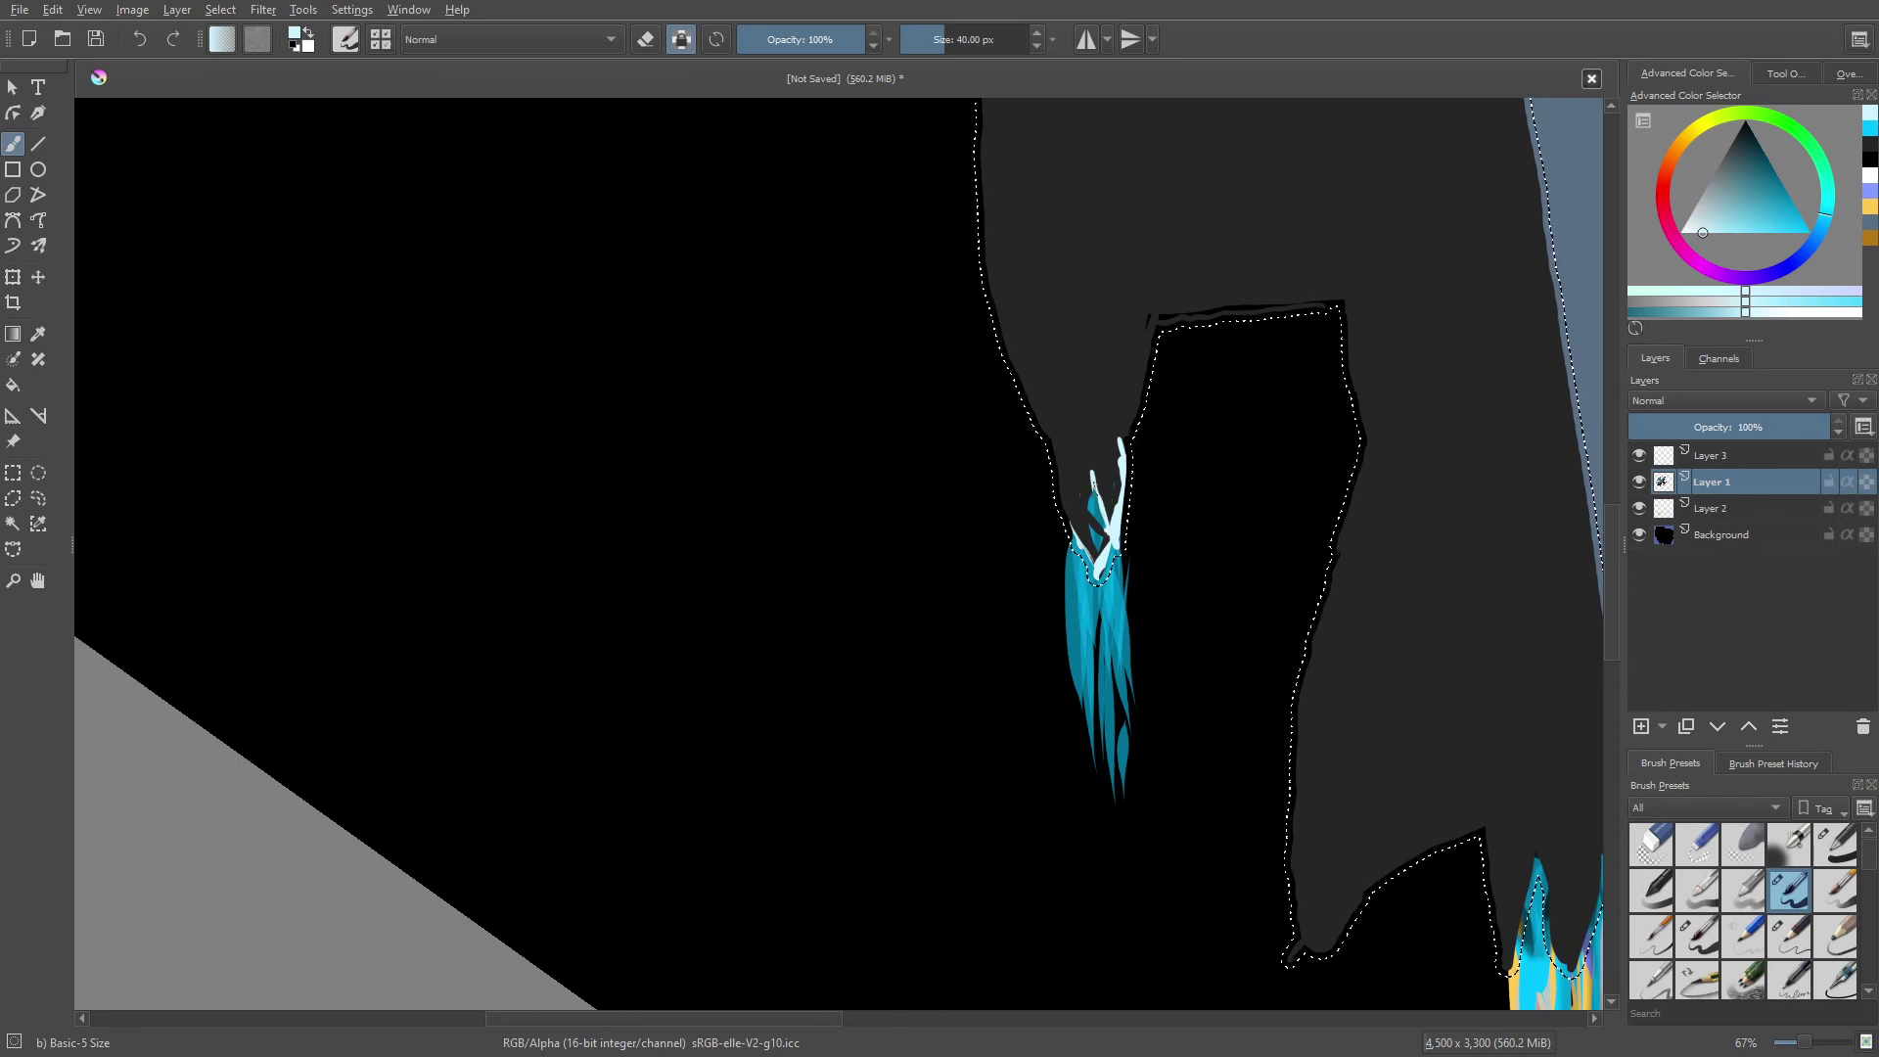
pyautogui.moveTo(1100, 484)
pyautogui.mouseDown()
pyautogui.moveTo(1095, 577)
pyautogui.moveTo(1082, 548)
pyautogui.moveTo(1102, 546)
pyautogui.mouseUp()
# - Pick pale yellow from the pop-up palette and paint it over the flame highlights
pyautogui.rightClick(1063, 534)
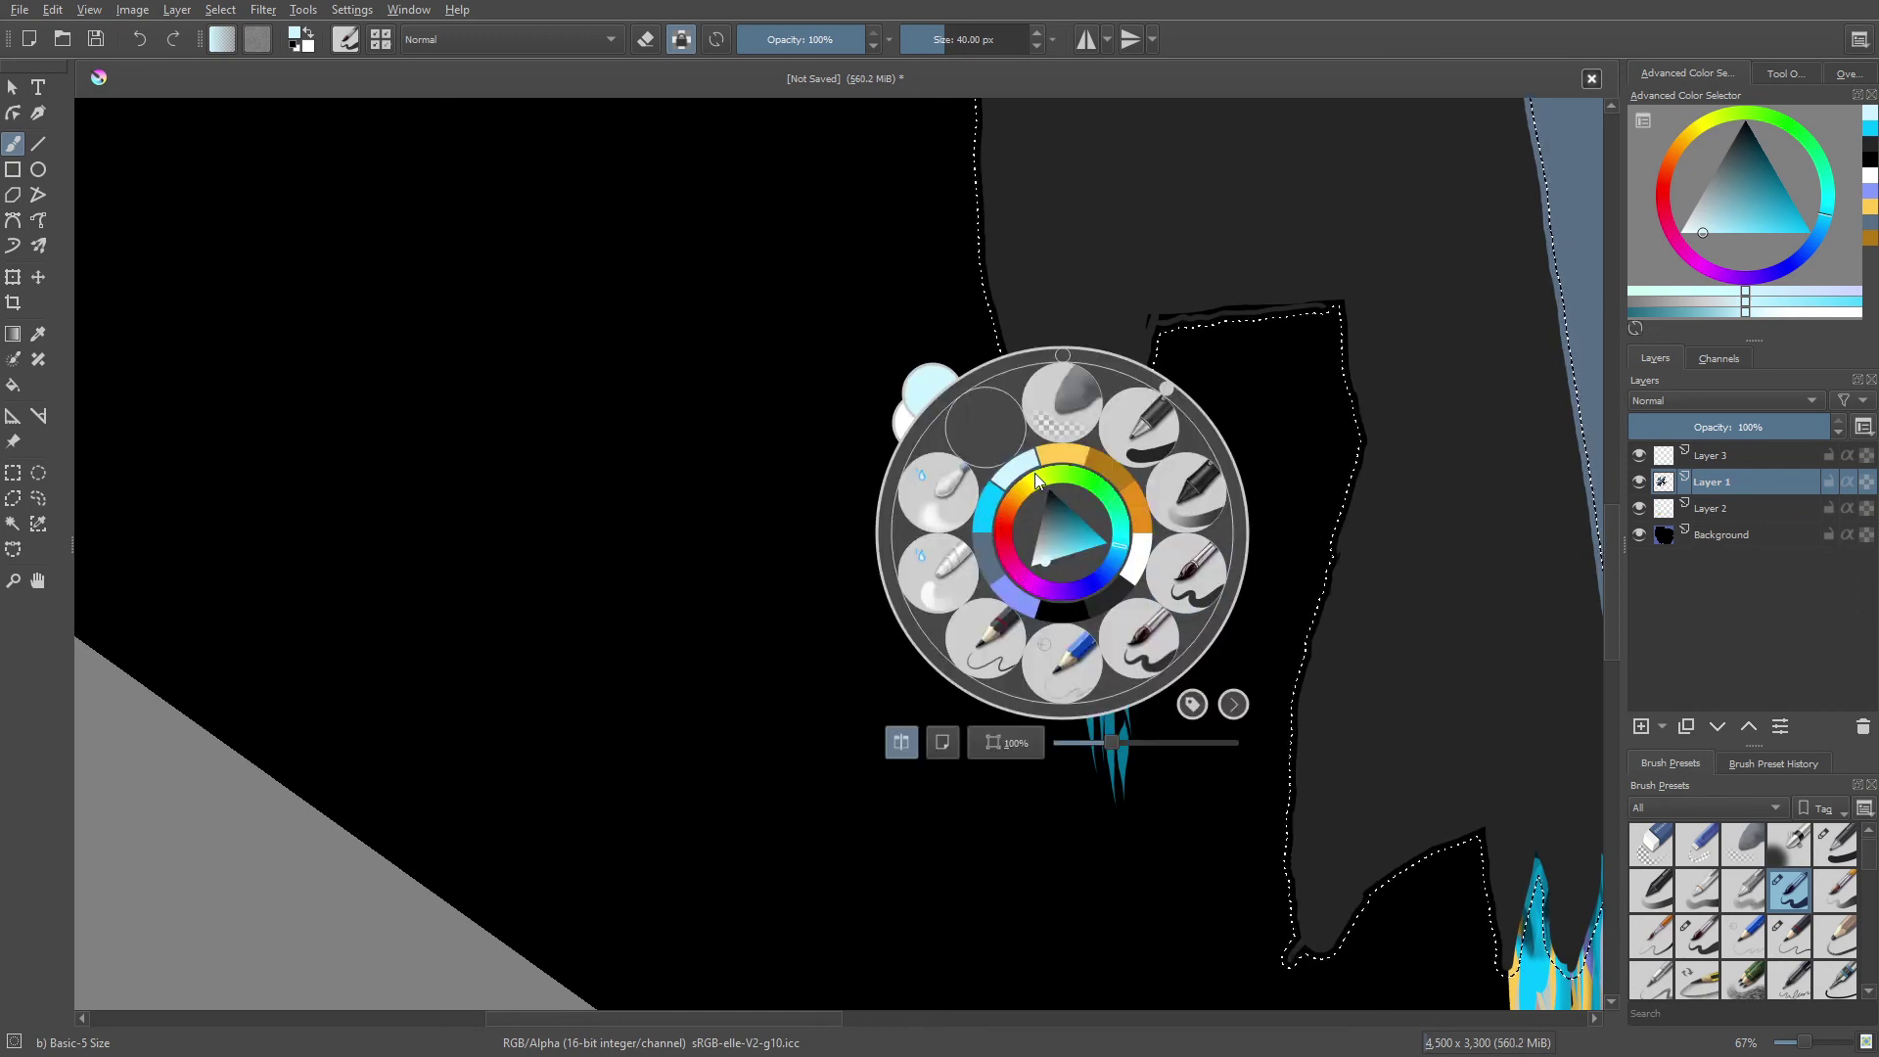
pyautogui.moveTo(1035, 473); pyautogui.dragTo(1006, 489)
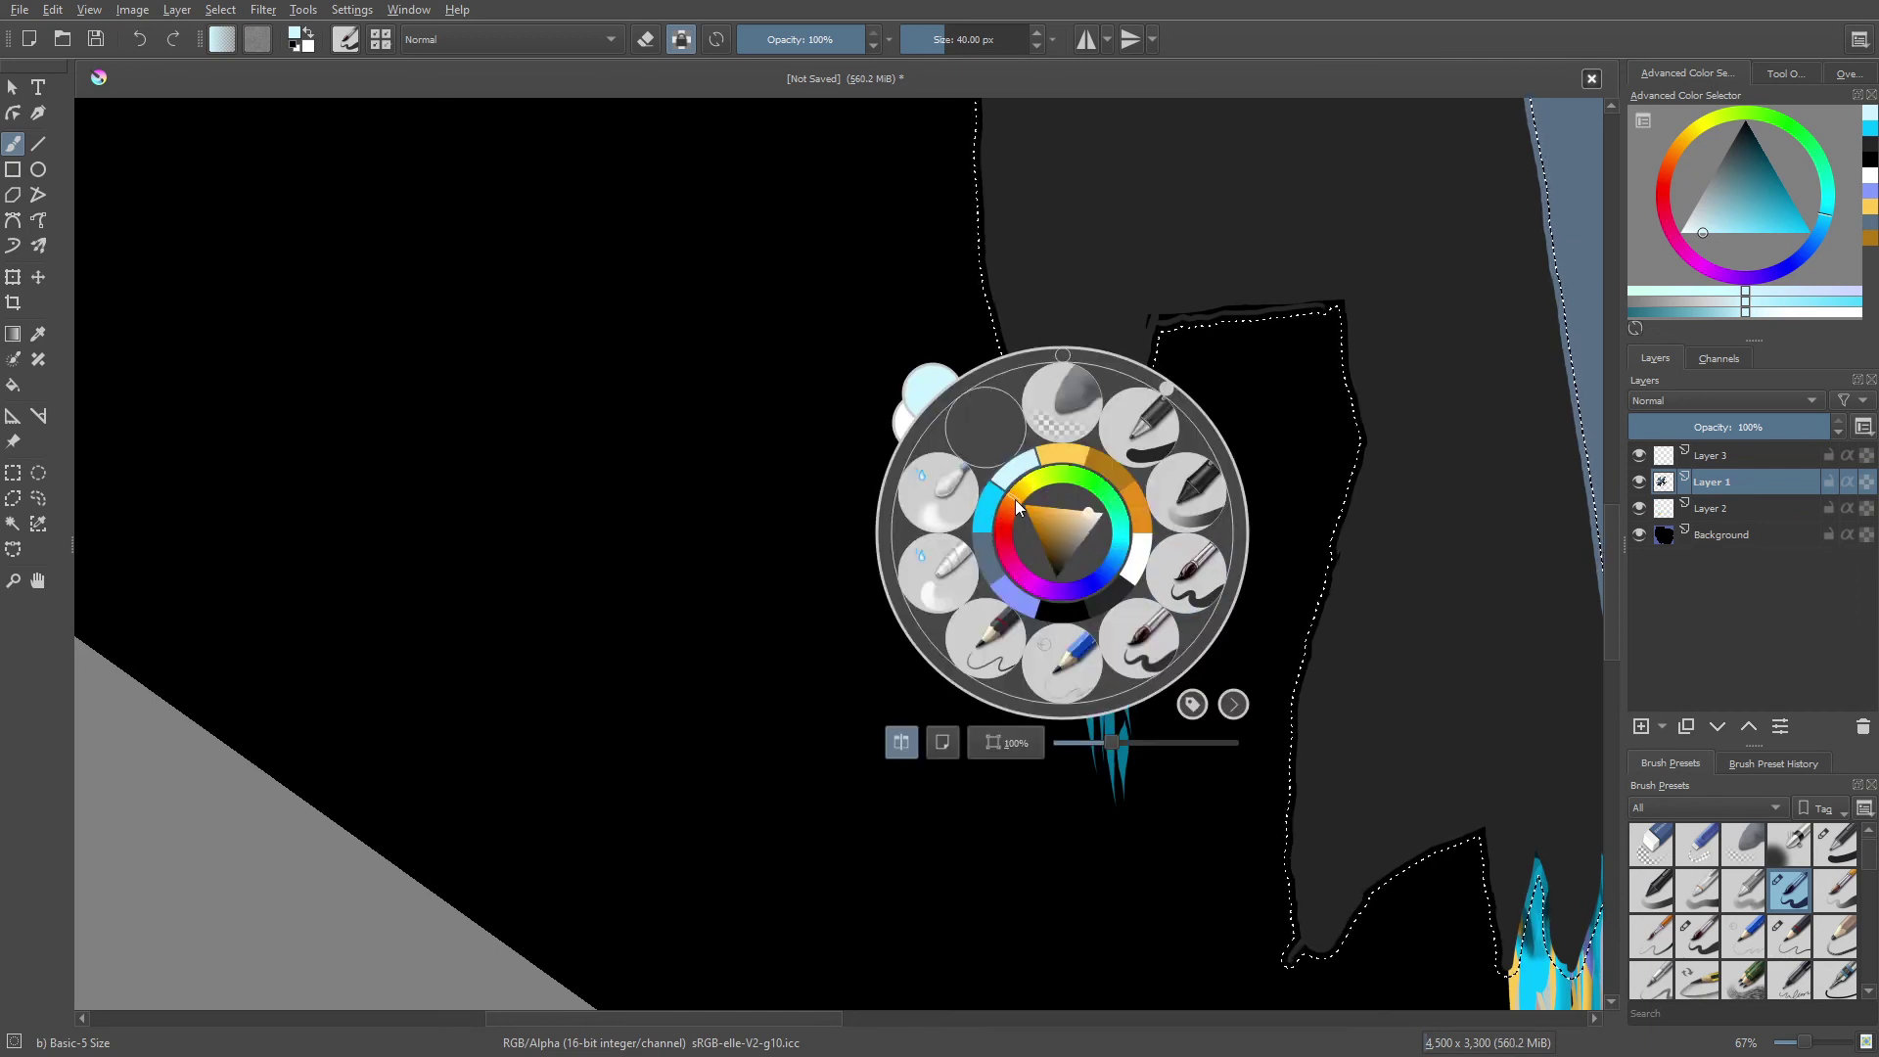
pyautogui.click(1075, 515)
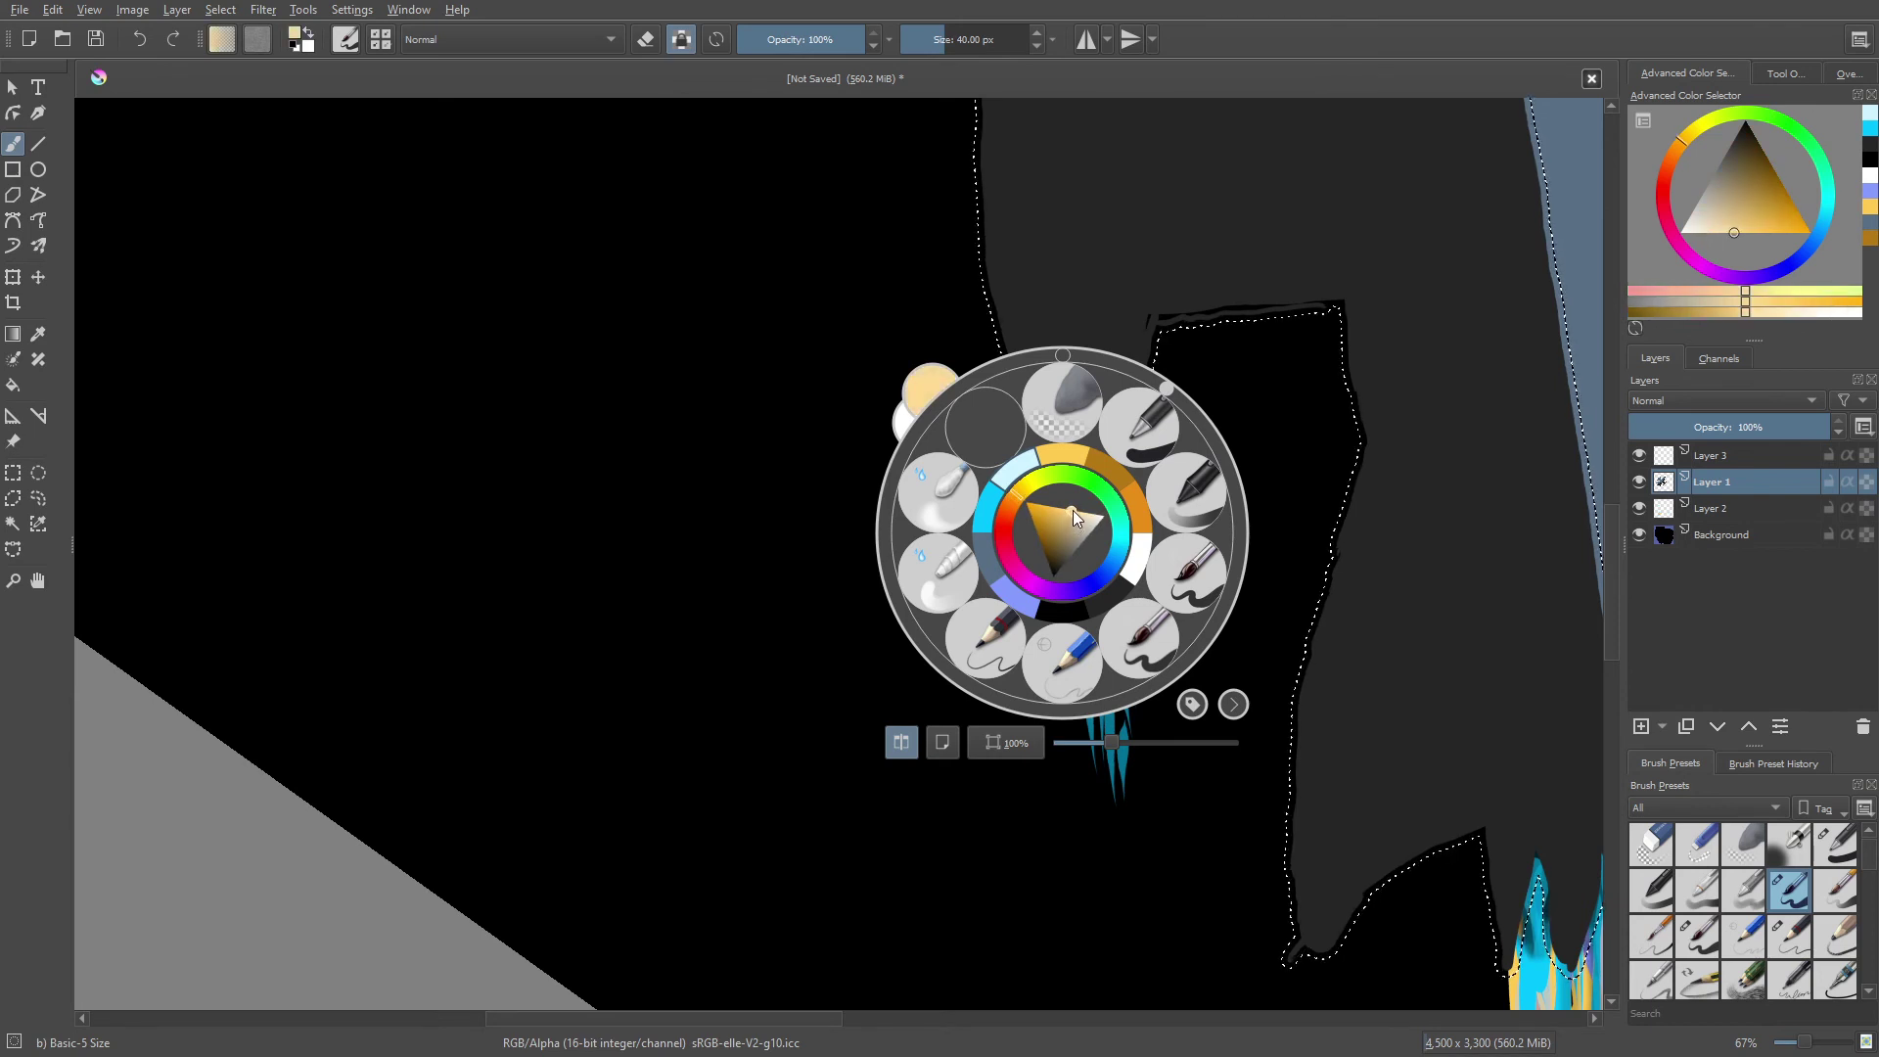
pyautogui.moveTo(1014, 496); pyautogui.dragTo(1008, 505)
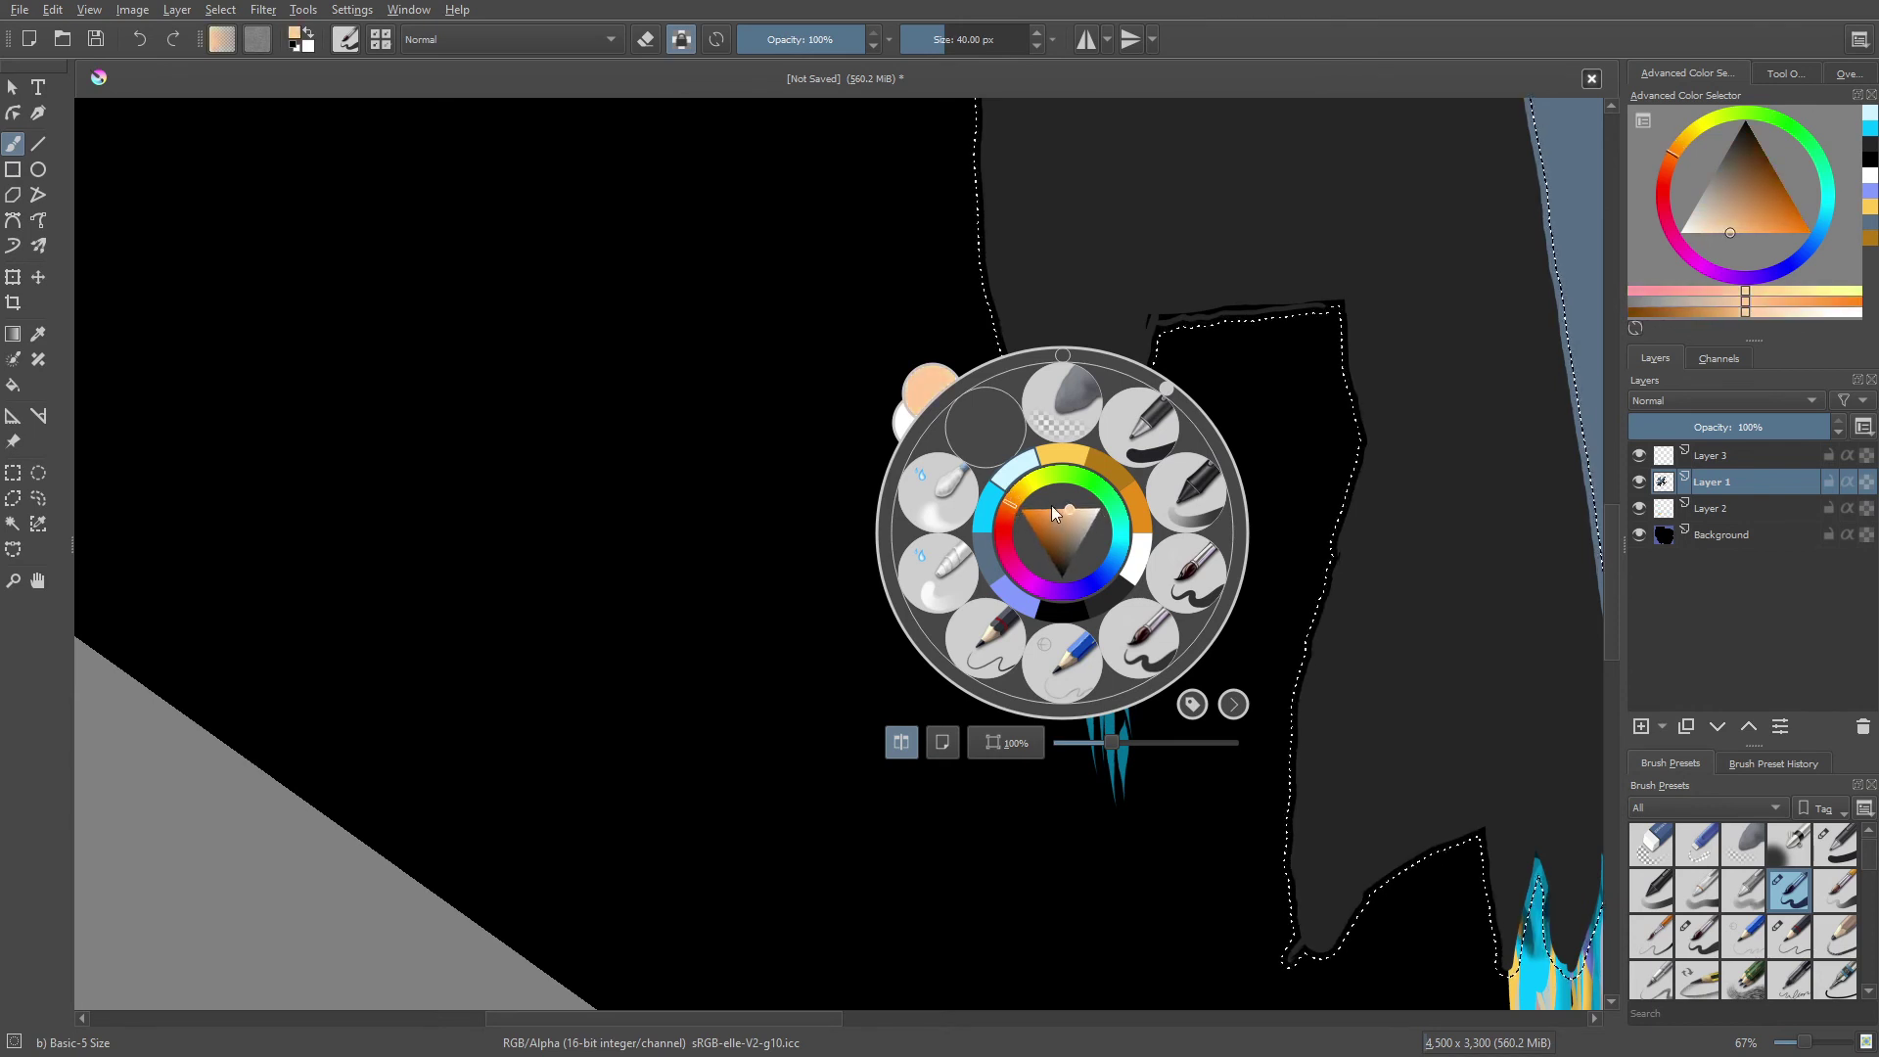
pyautogui.click(1004, 503)
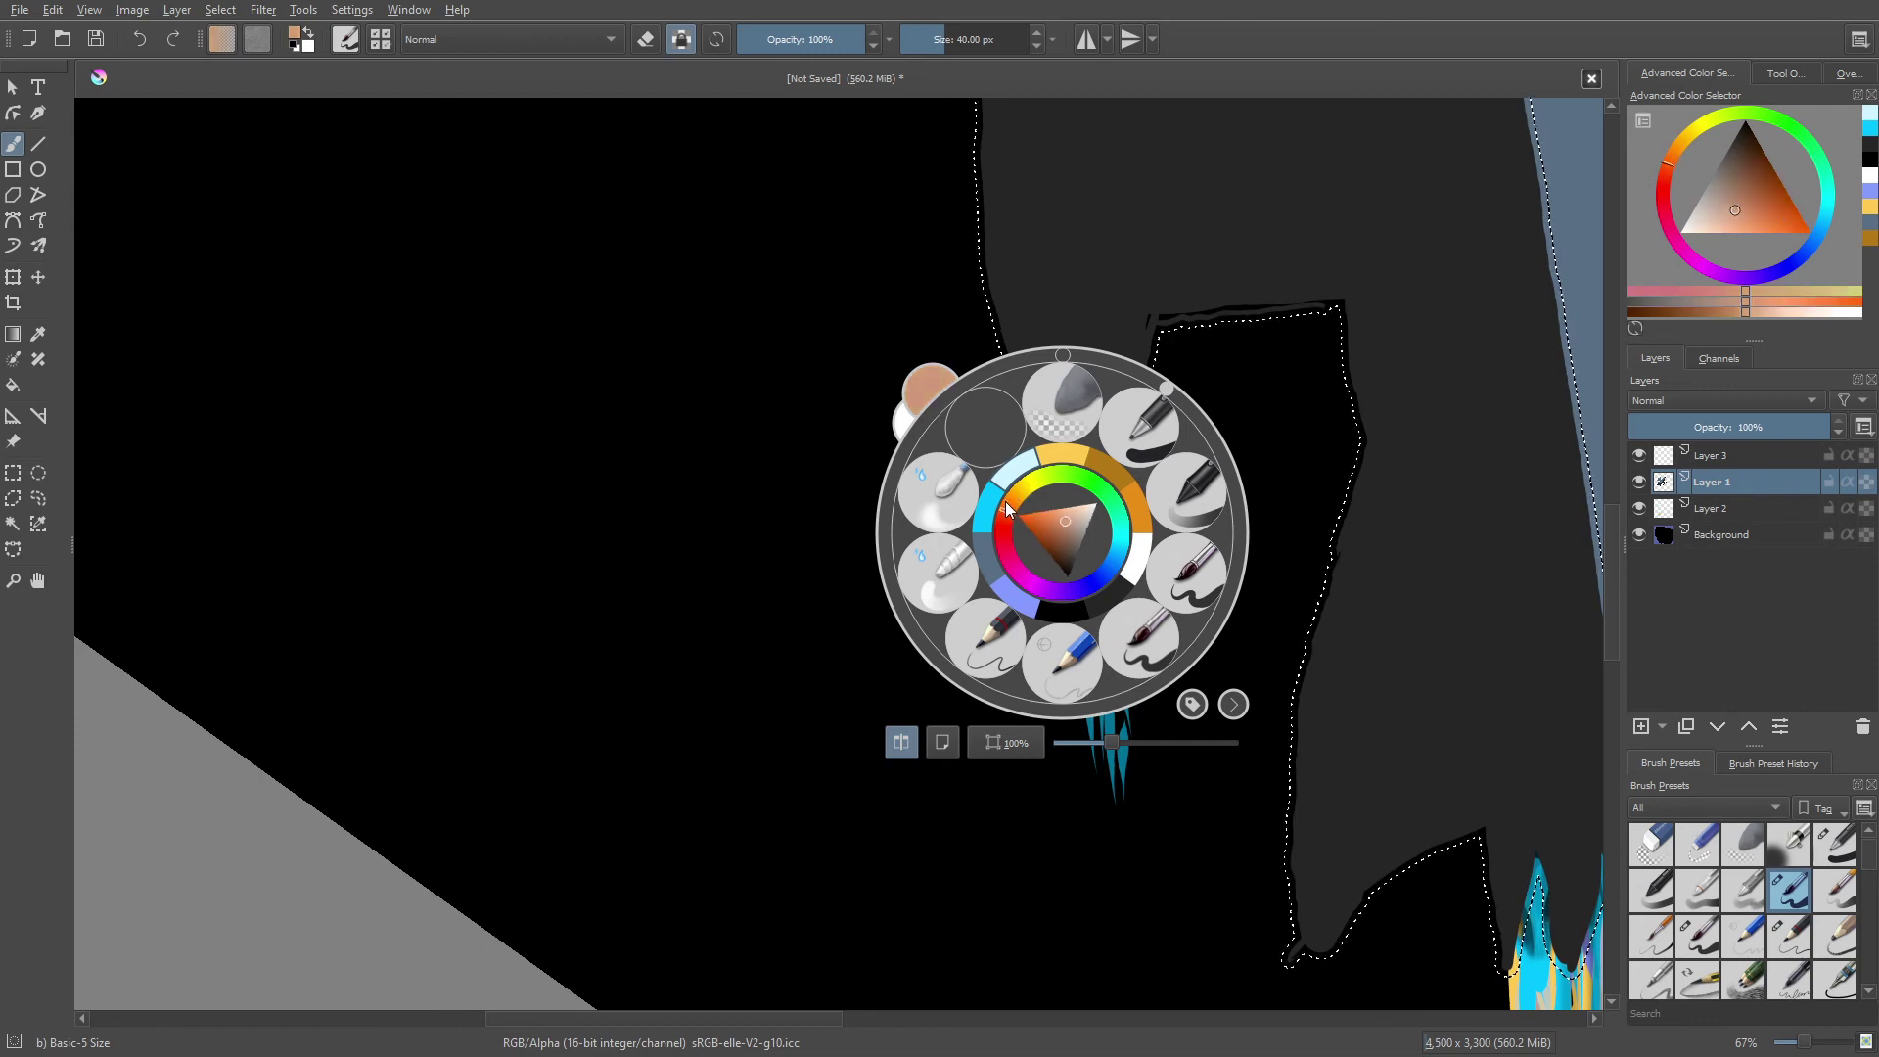
pyautogui.moveTo(1005, 516)
pyautogui.mouseDown()
pyautogui.moveTo(1013, 486)
pyautogui.moveTo(1076, 515)
pyautogui.mouseUp()
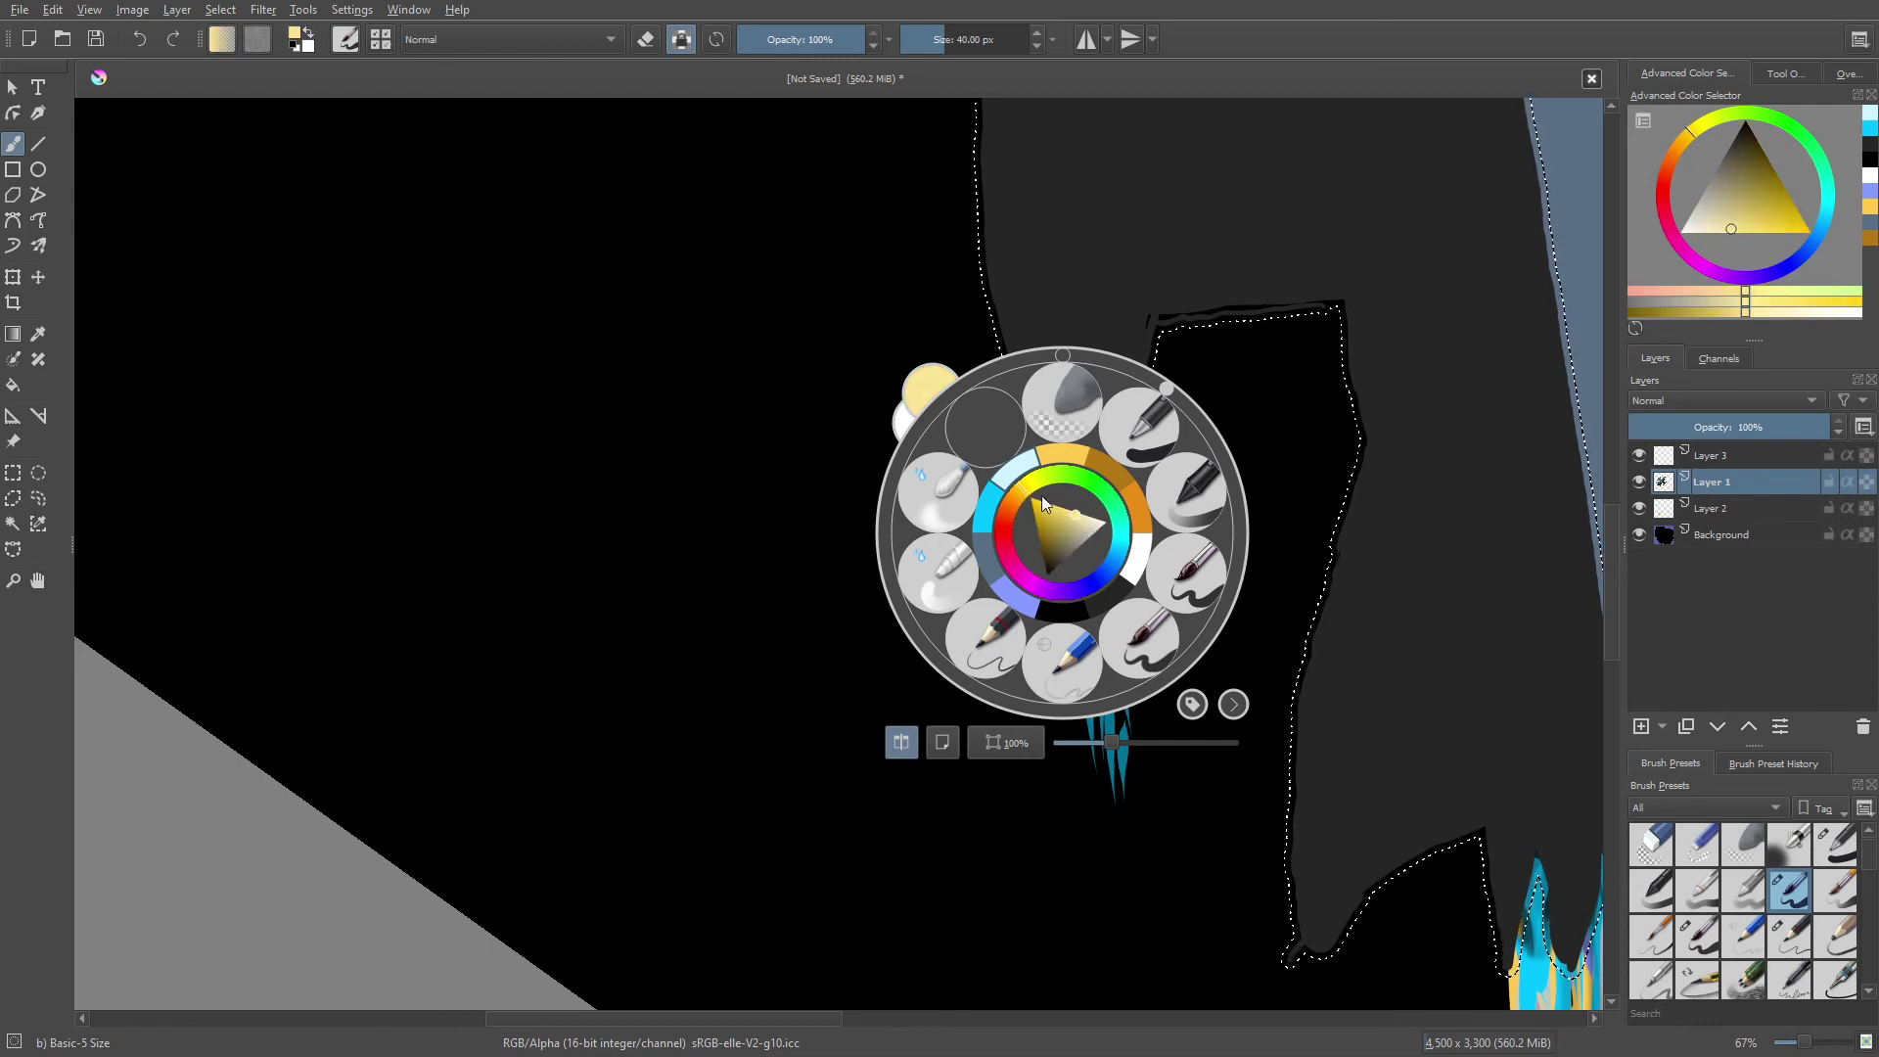
pyautogui.click(853, 345)
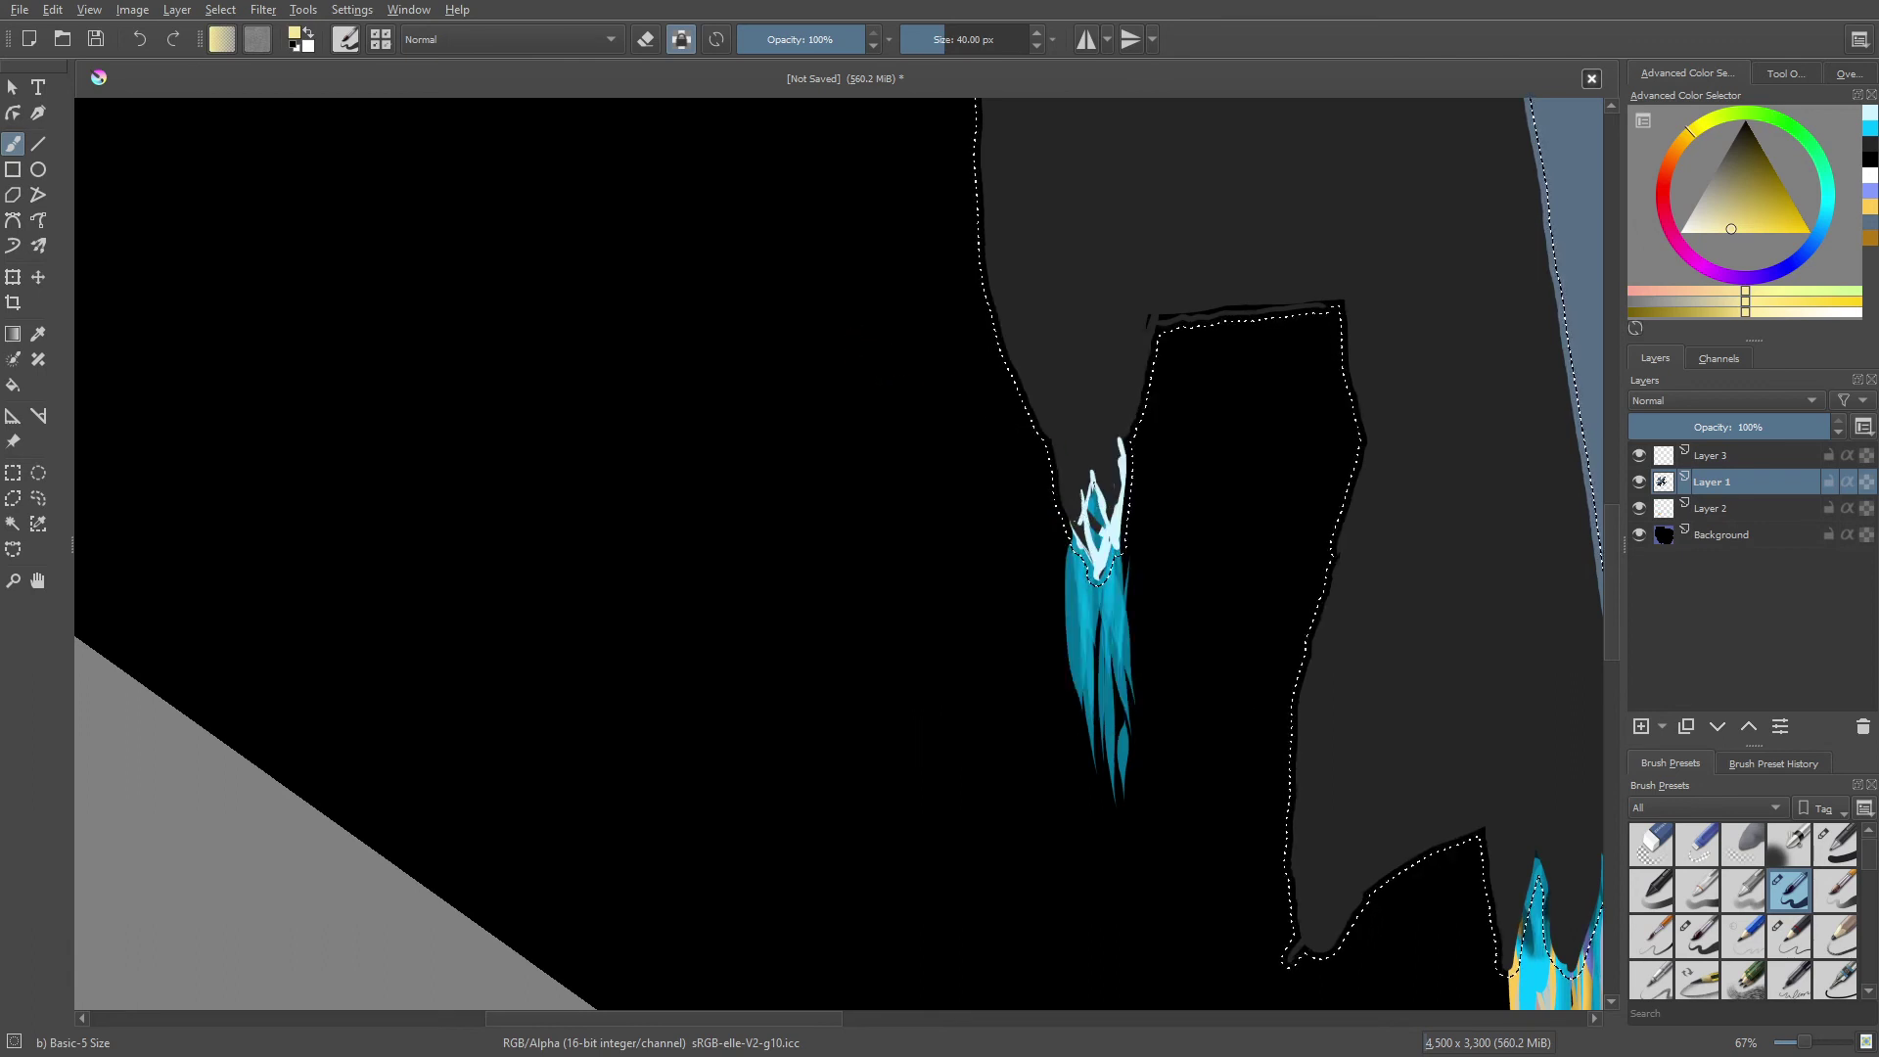
pyautogui.moveTo(1070, 510)
pyautogui.mouseDown()
pyautogui.moveTo(1078, 539)
pyautogui.moveTo(1101, 510)
pyautogui.moveTo(1125, 529)
pyautogui.mouseUp()
# - Choose light cyan and paint light blue wisps on the flame top
pyautogui.rightClick(1045, 517)
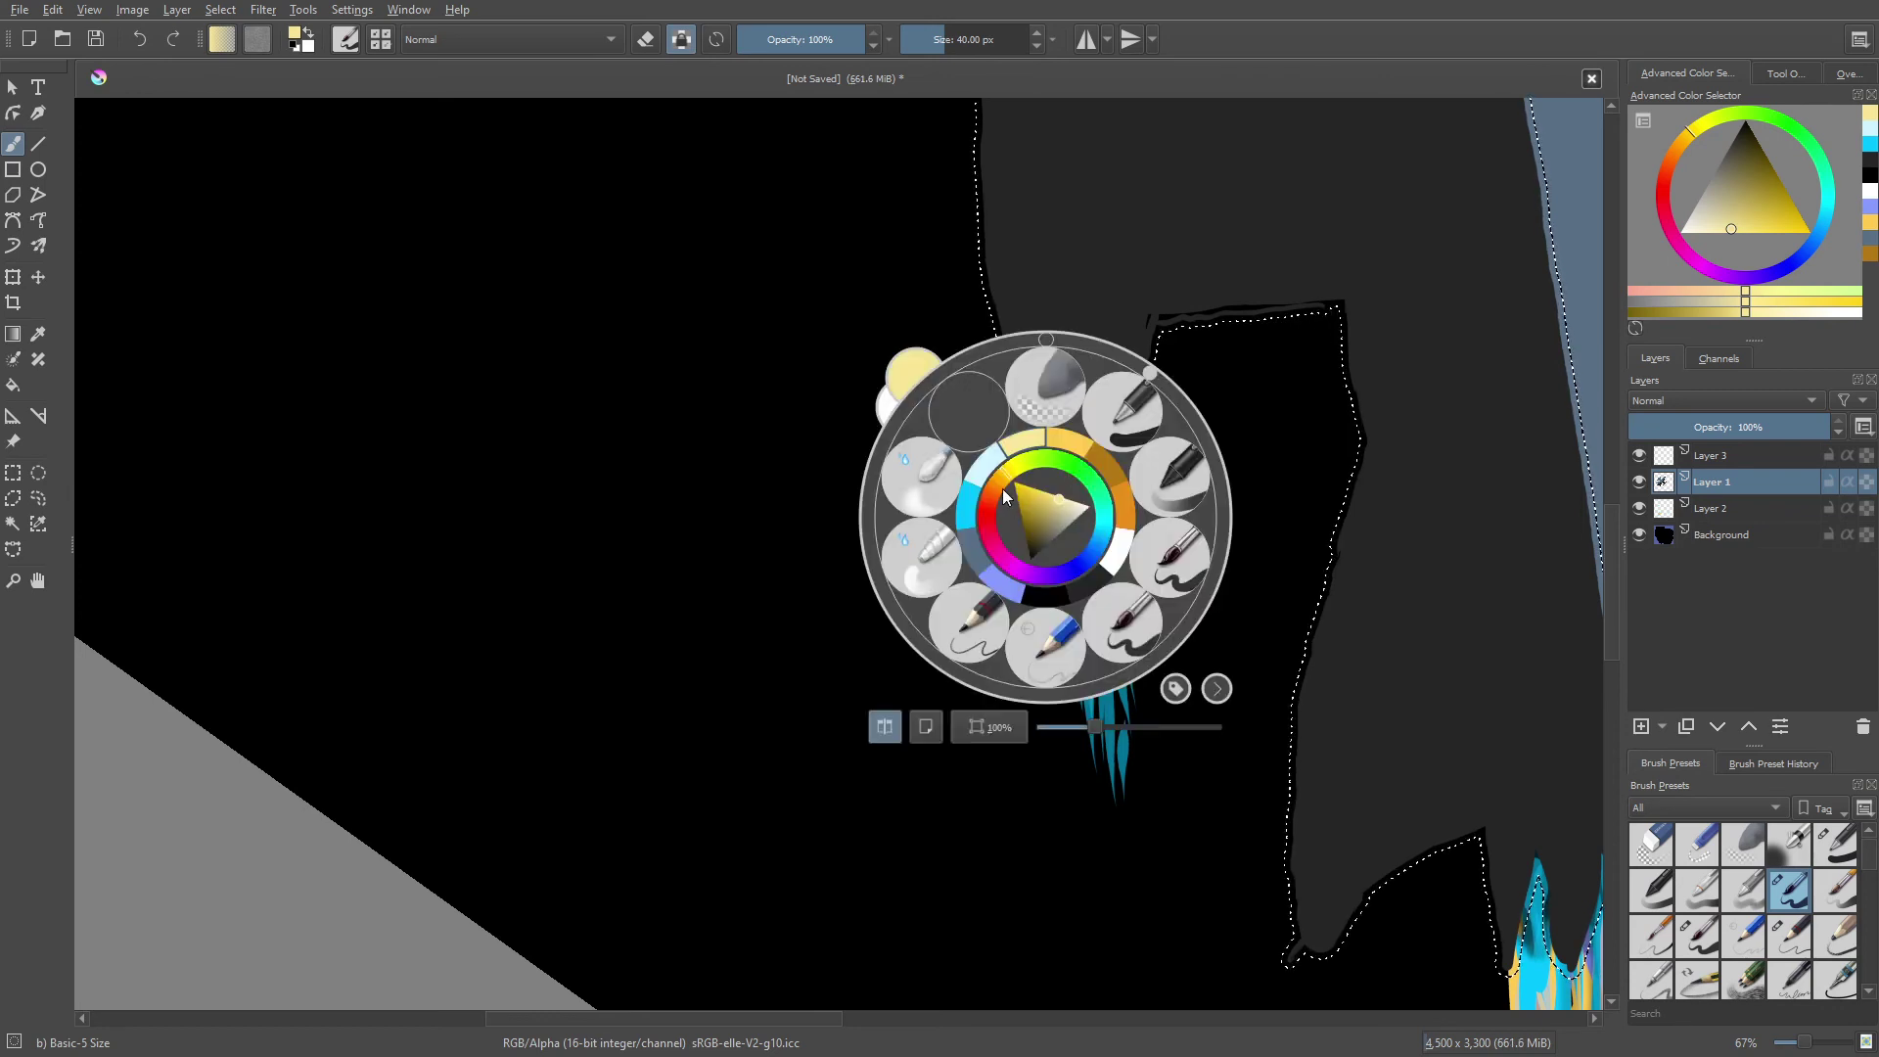
pyautogui.click(994, 484)
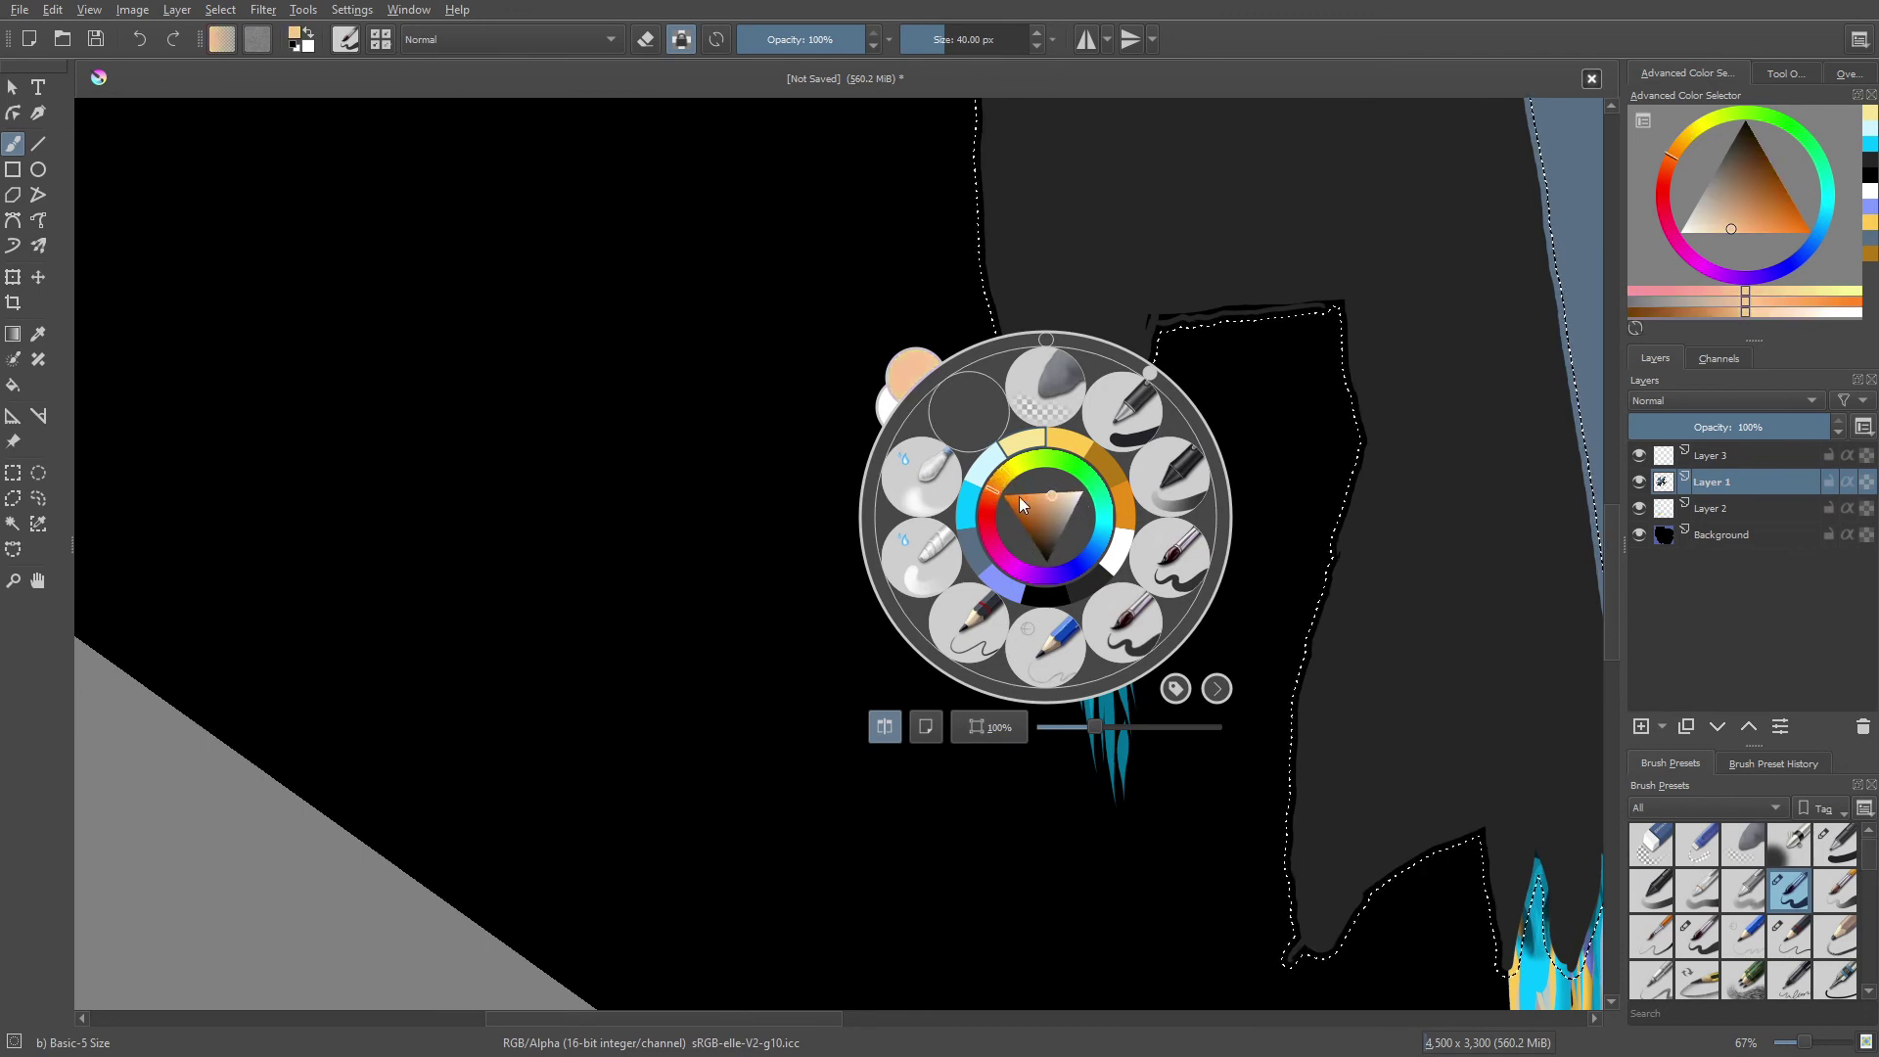
pyautogui.click(1043, 507)
pyautogui.click(1047, 520)
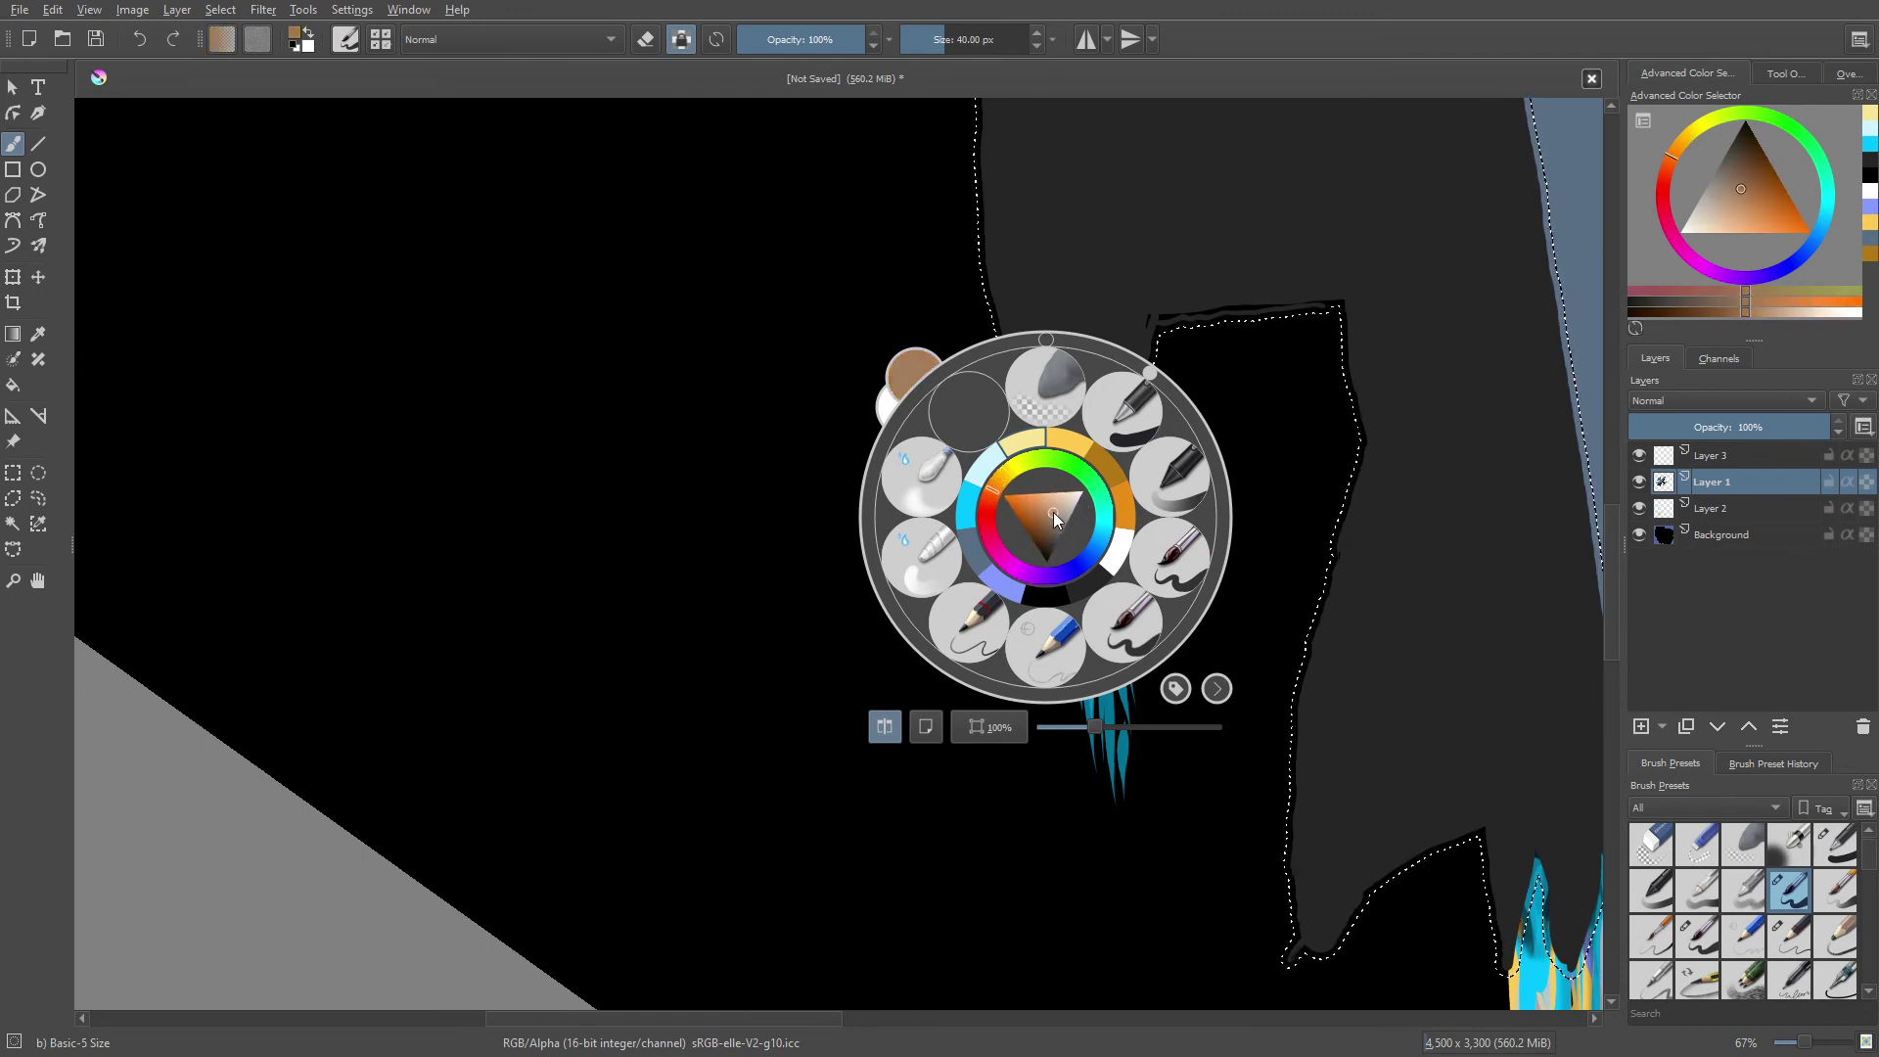
pyautogui.click(1036, 503)
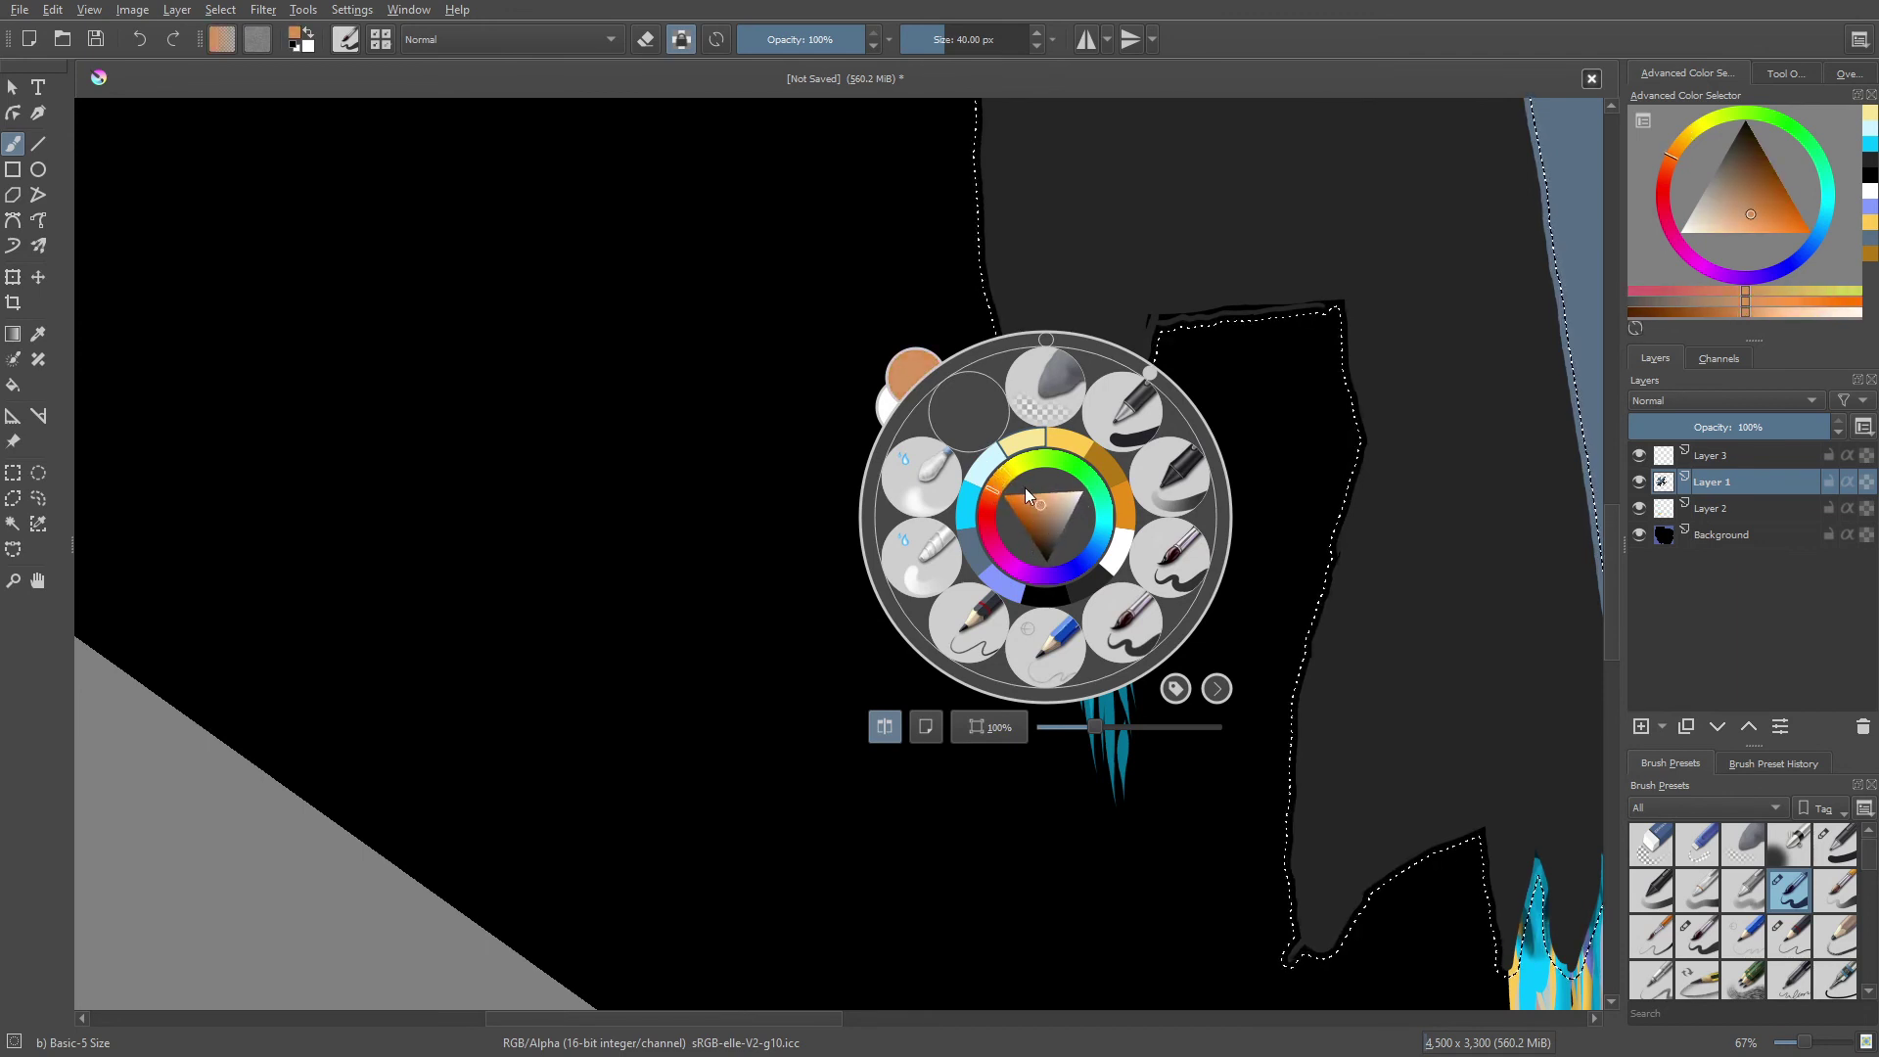
pyautogui.click(1014, 450)
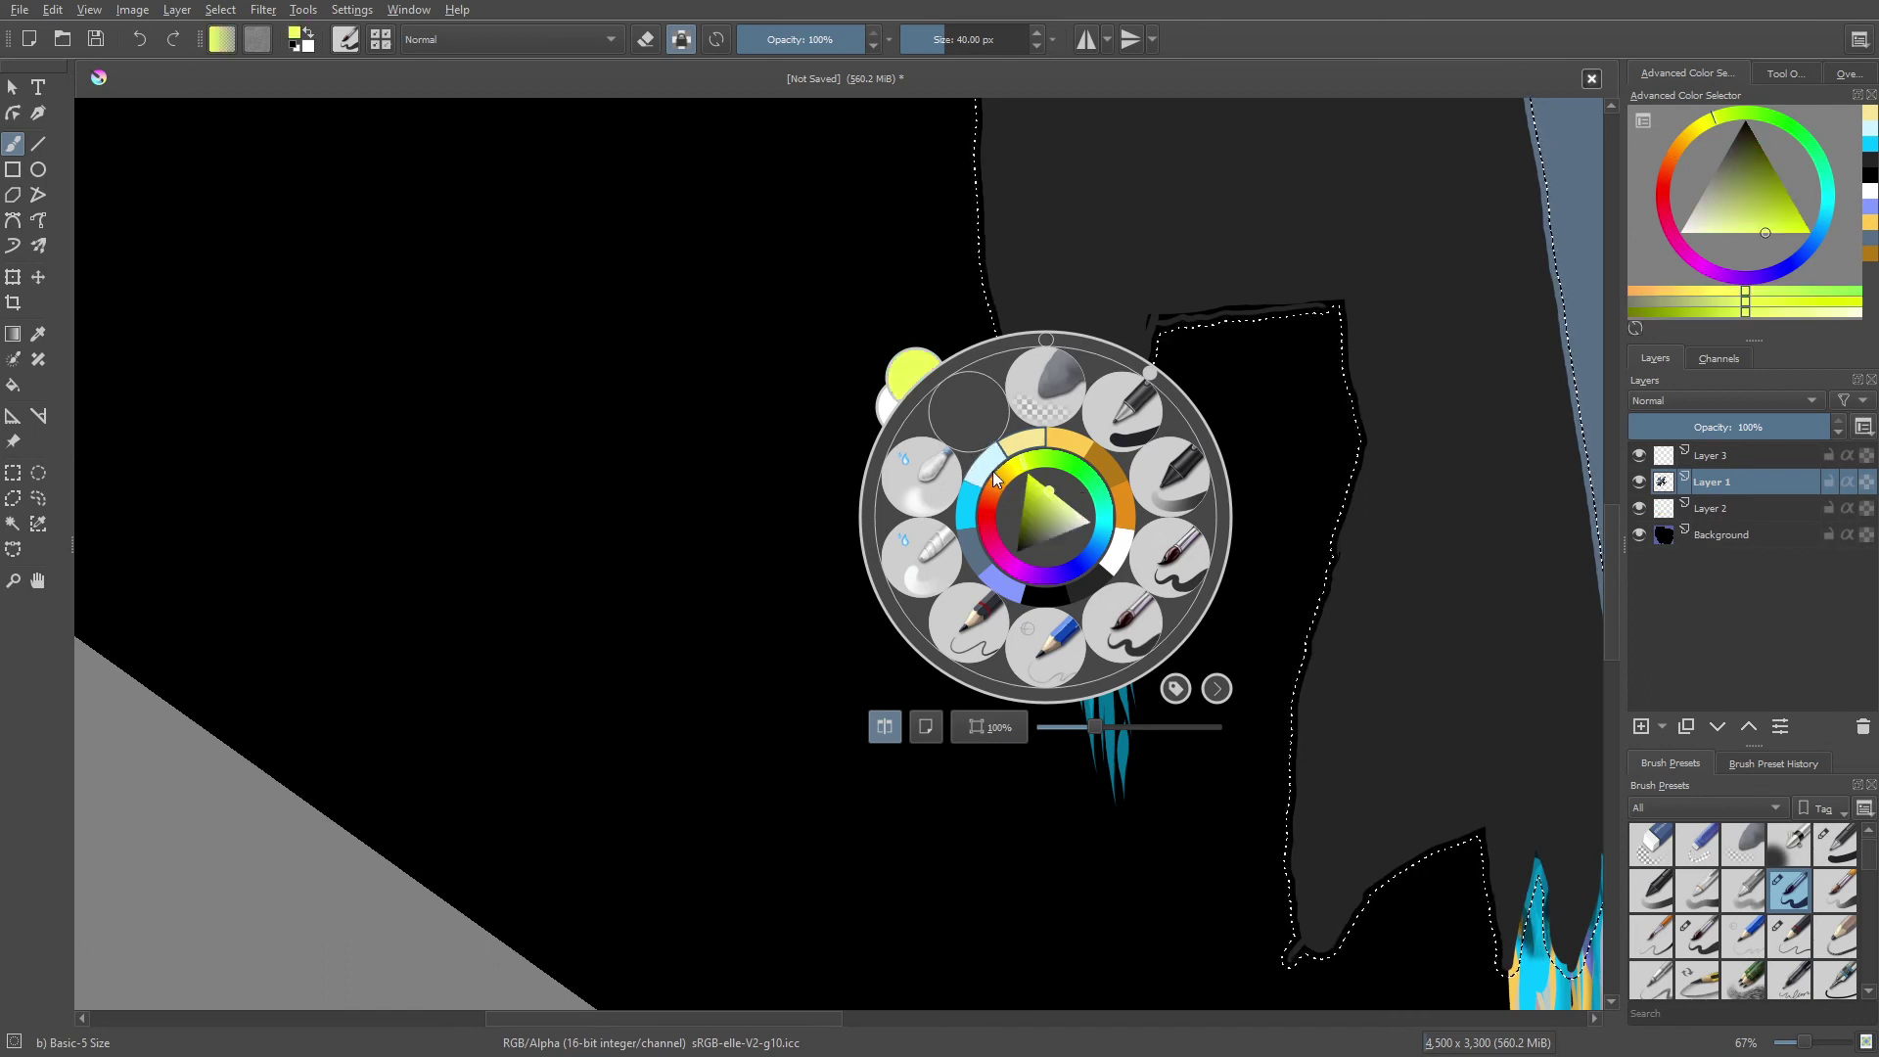
pyautogui.click(994, 478)
pyautogui.moveTo(1121, 445); pyautogui.dragTo(1116, 528)
# - Add one more light highlight, then paint a saturated orange stroke at the flame's top
pyautogui.moveTo(1062, 460); pyautogui.dragTo(1064, 501)
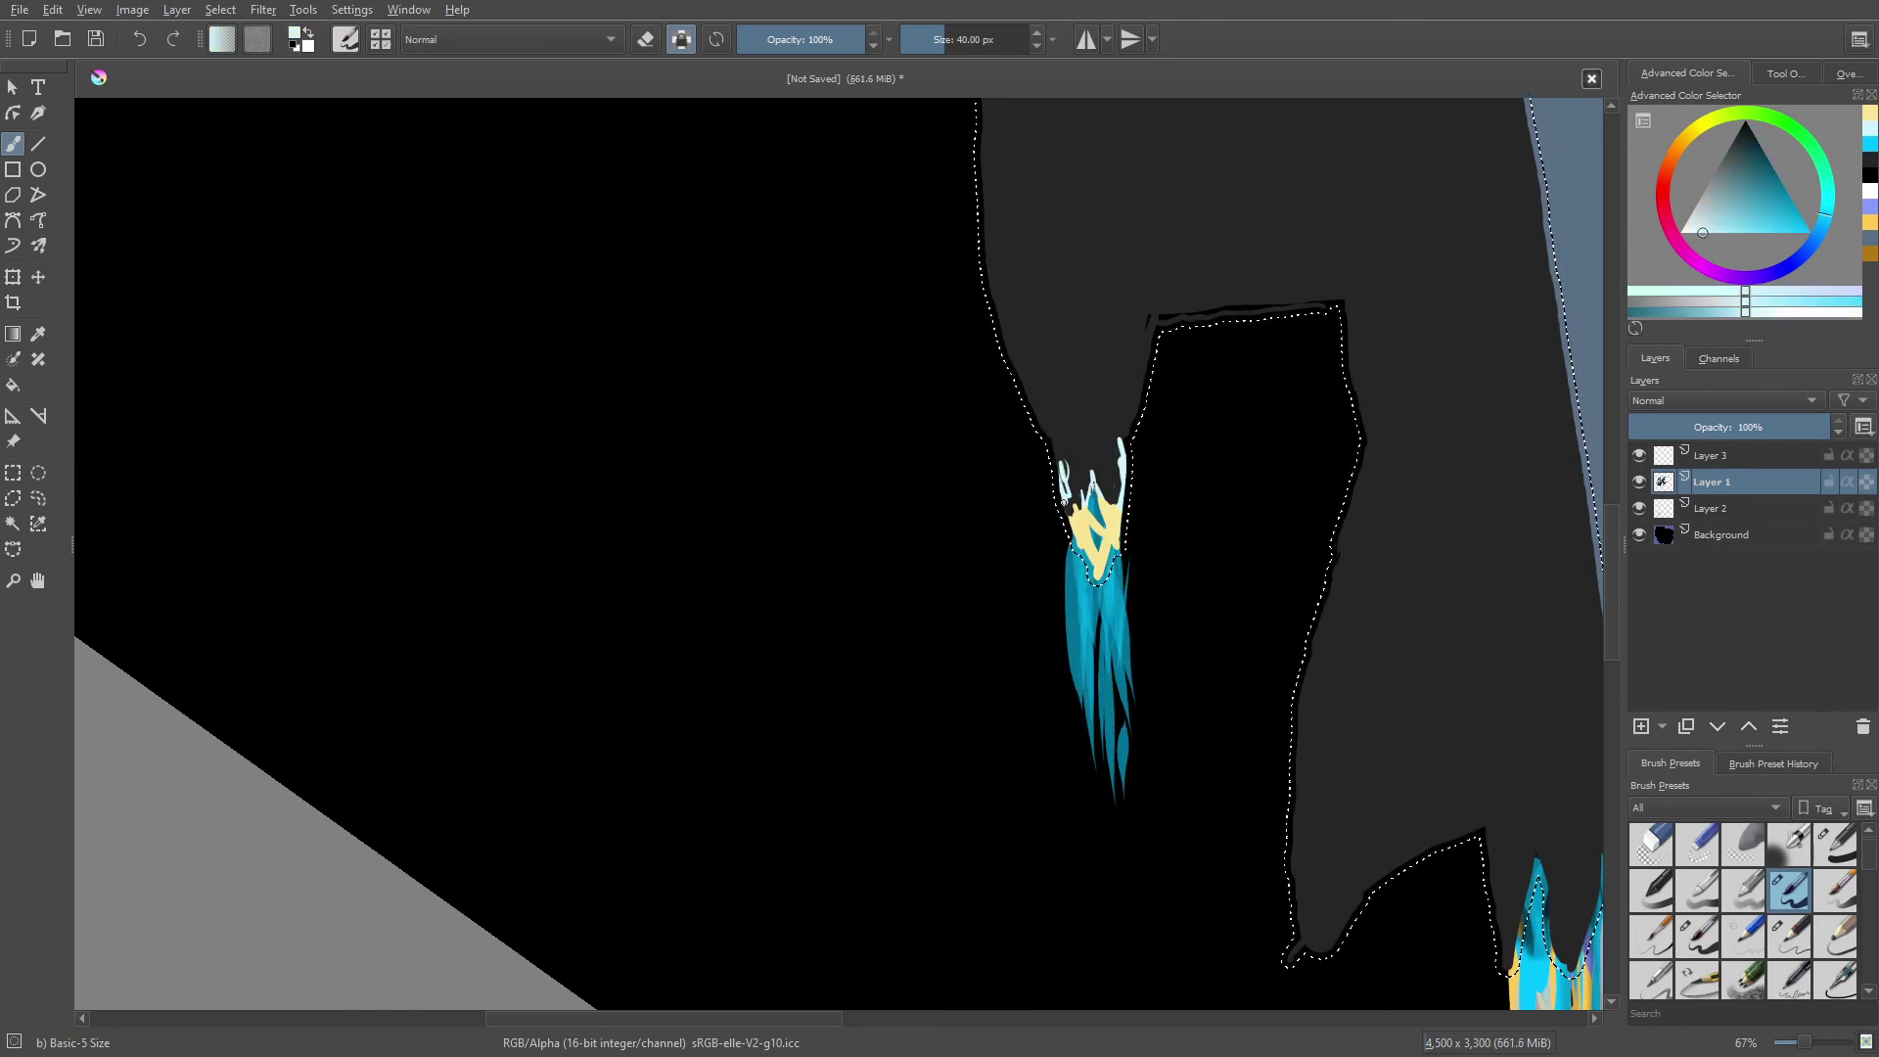
pyautogui.rightClick(987, 468)
pyautogui.click(931, 435)
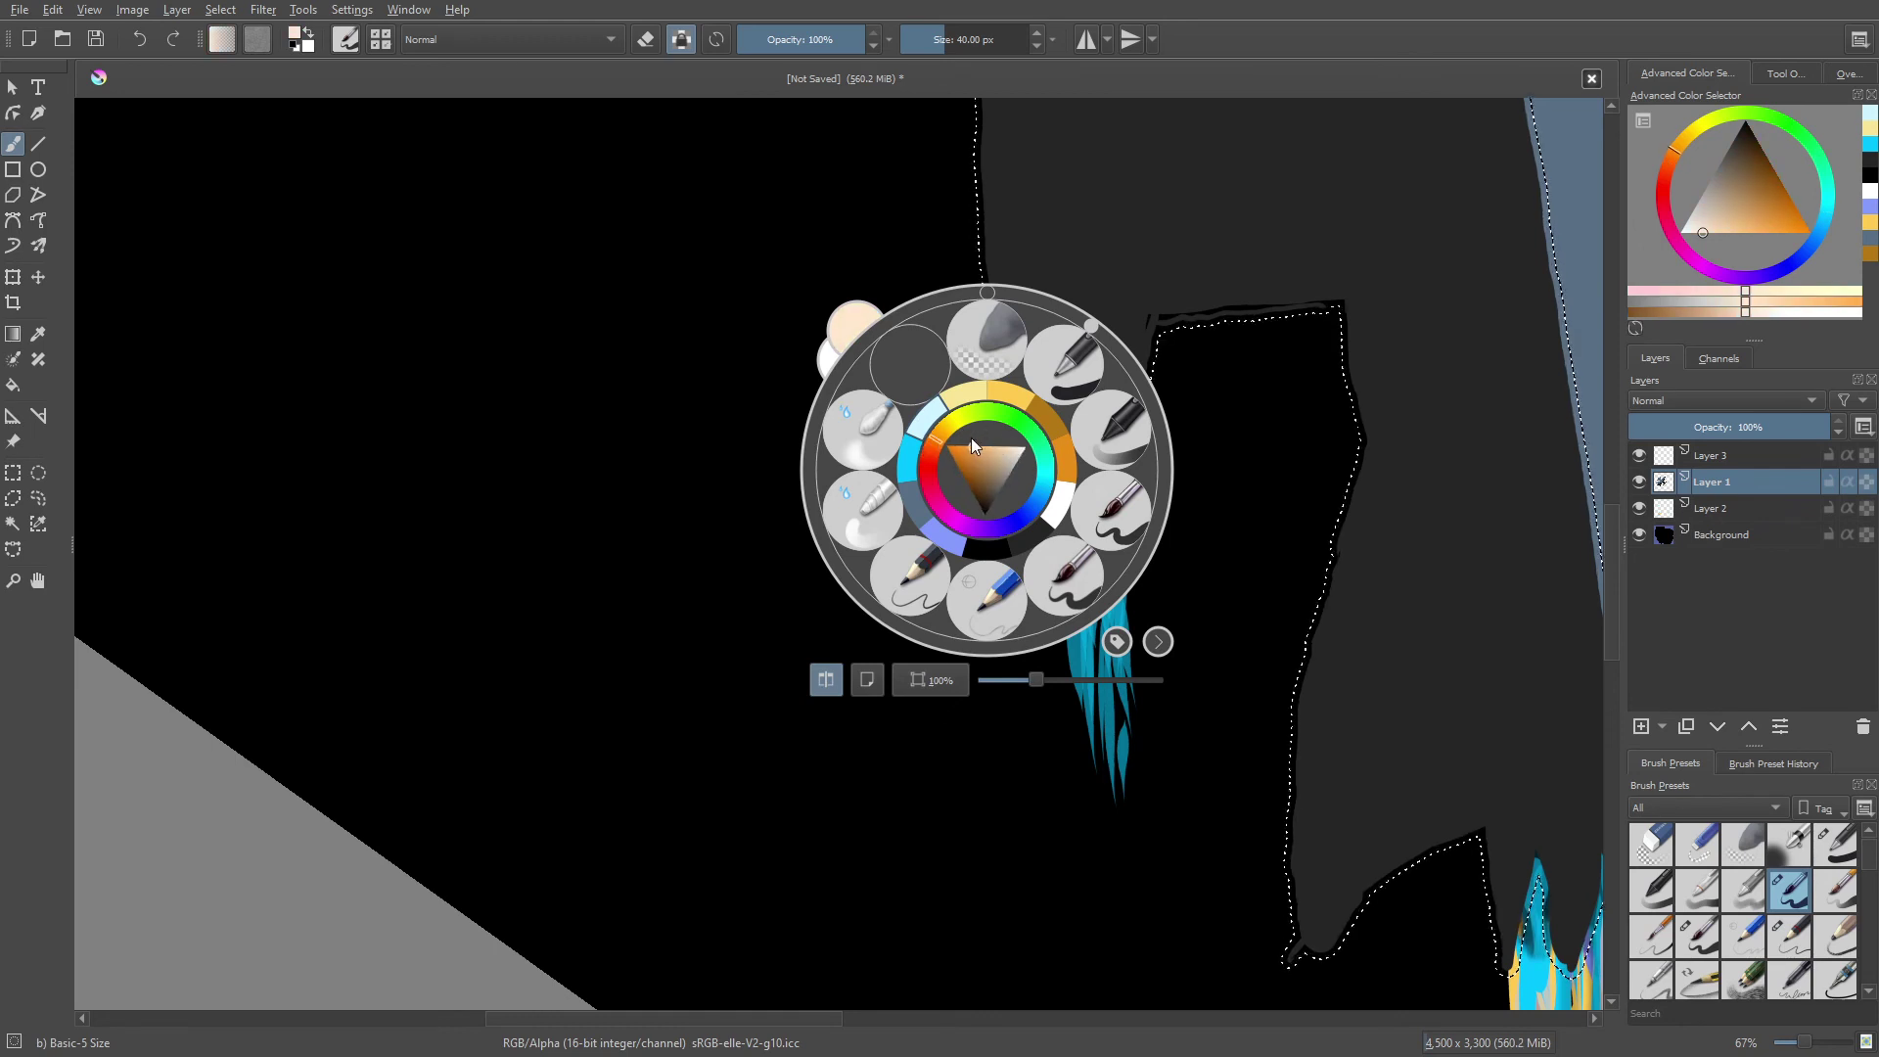
pyautogui.click(971, 438)
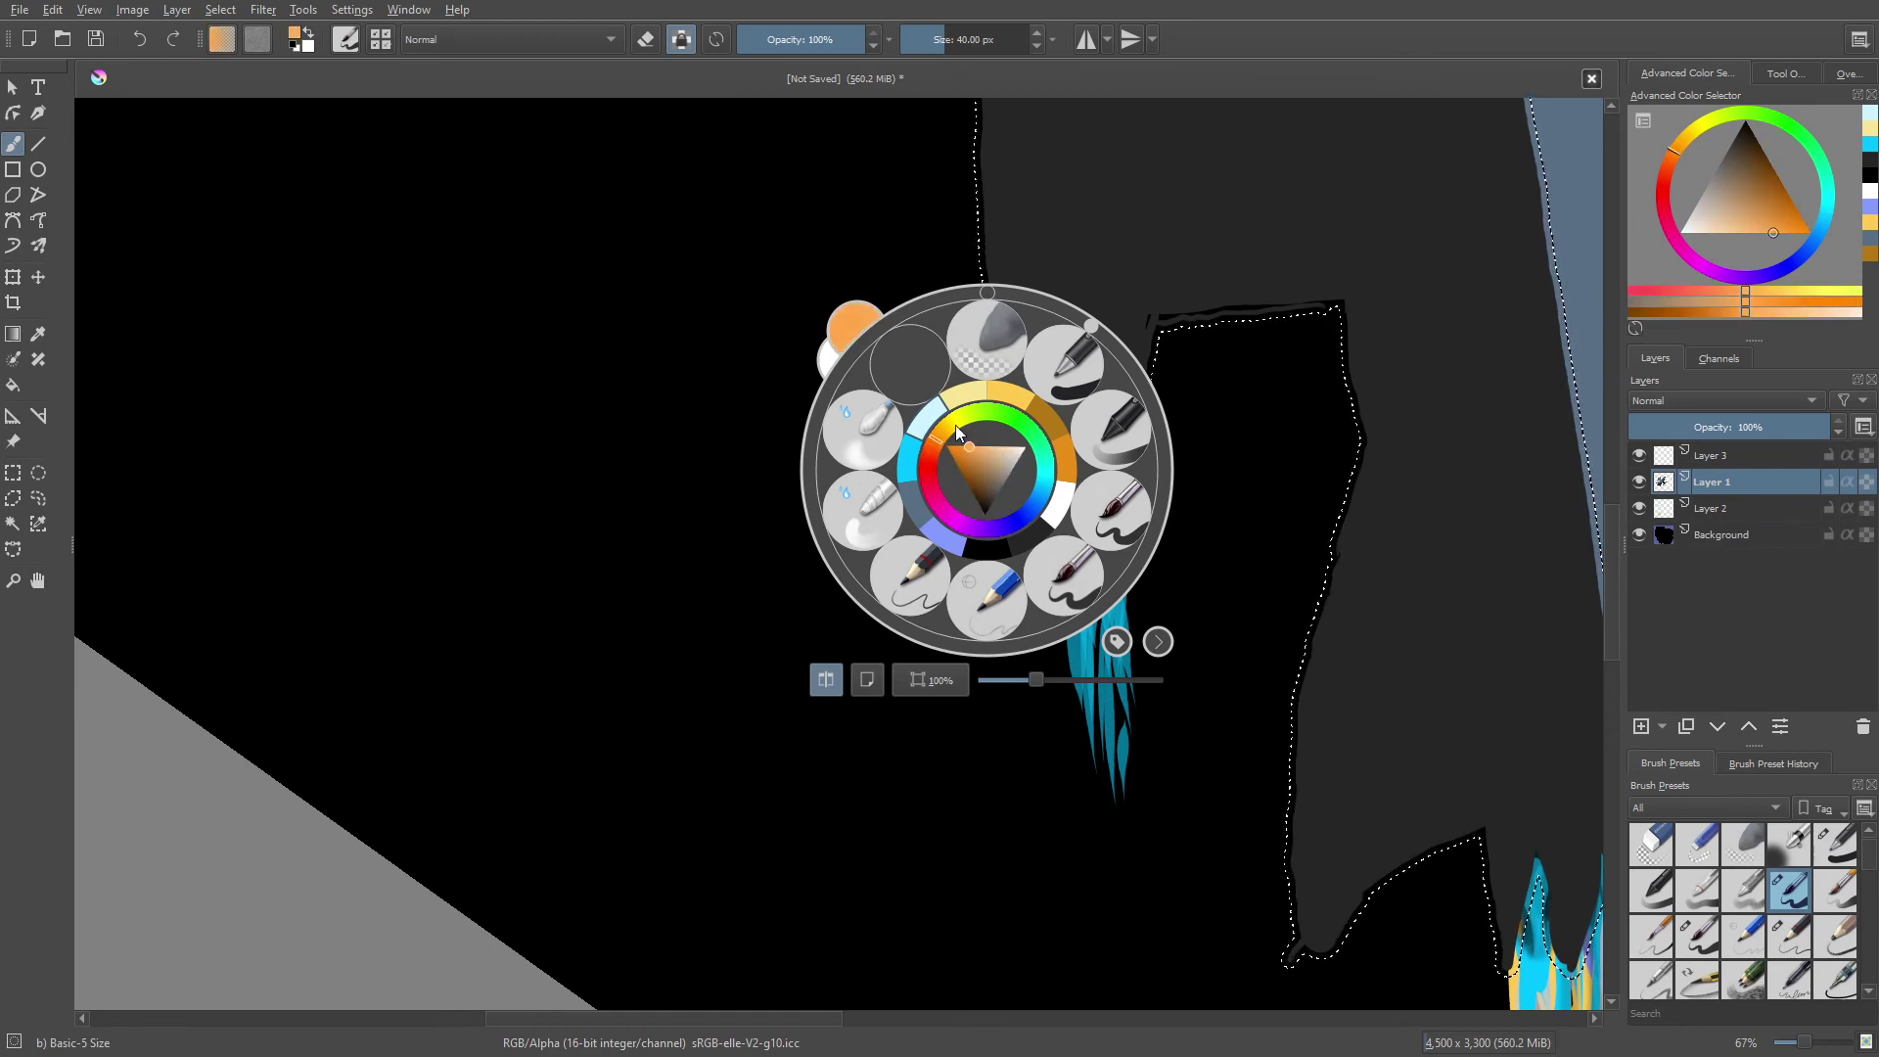
pyautogui.click(951, 439)
pyautogui.click(933, 439)
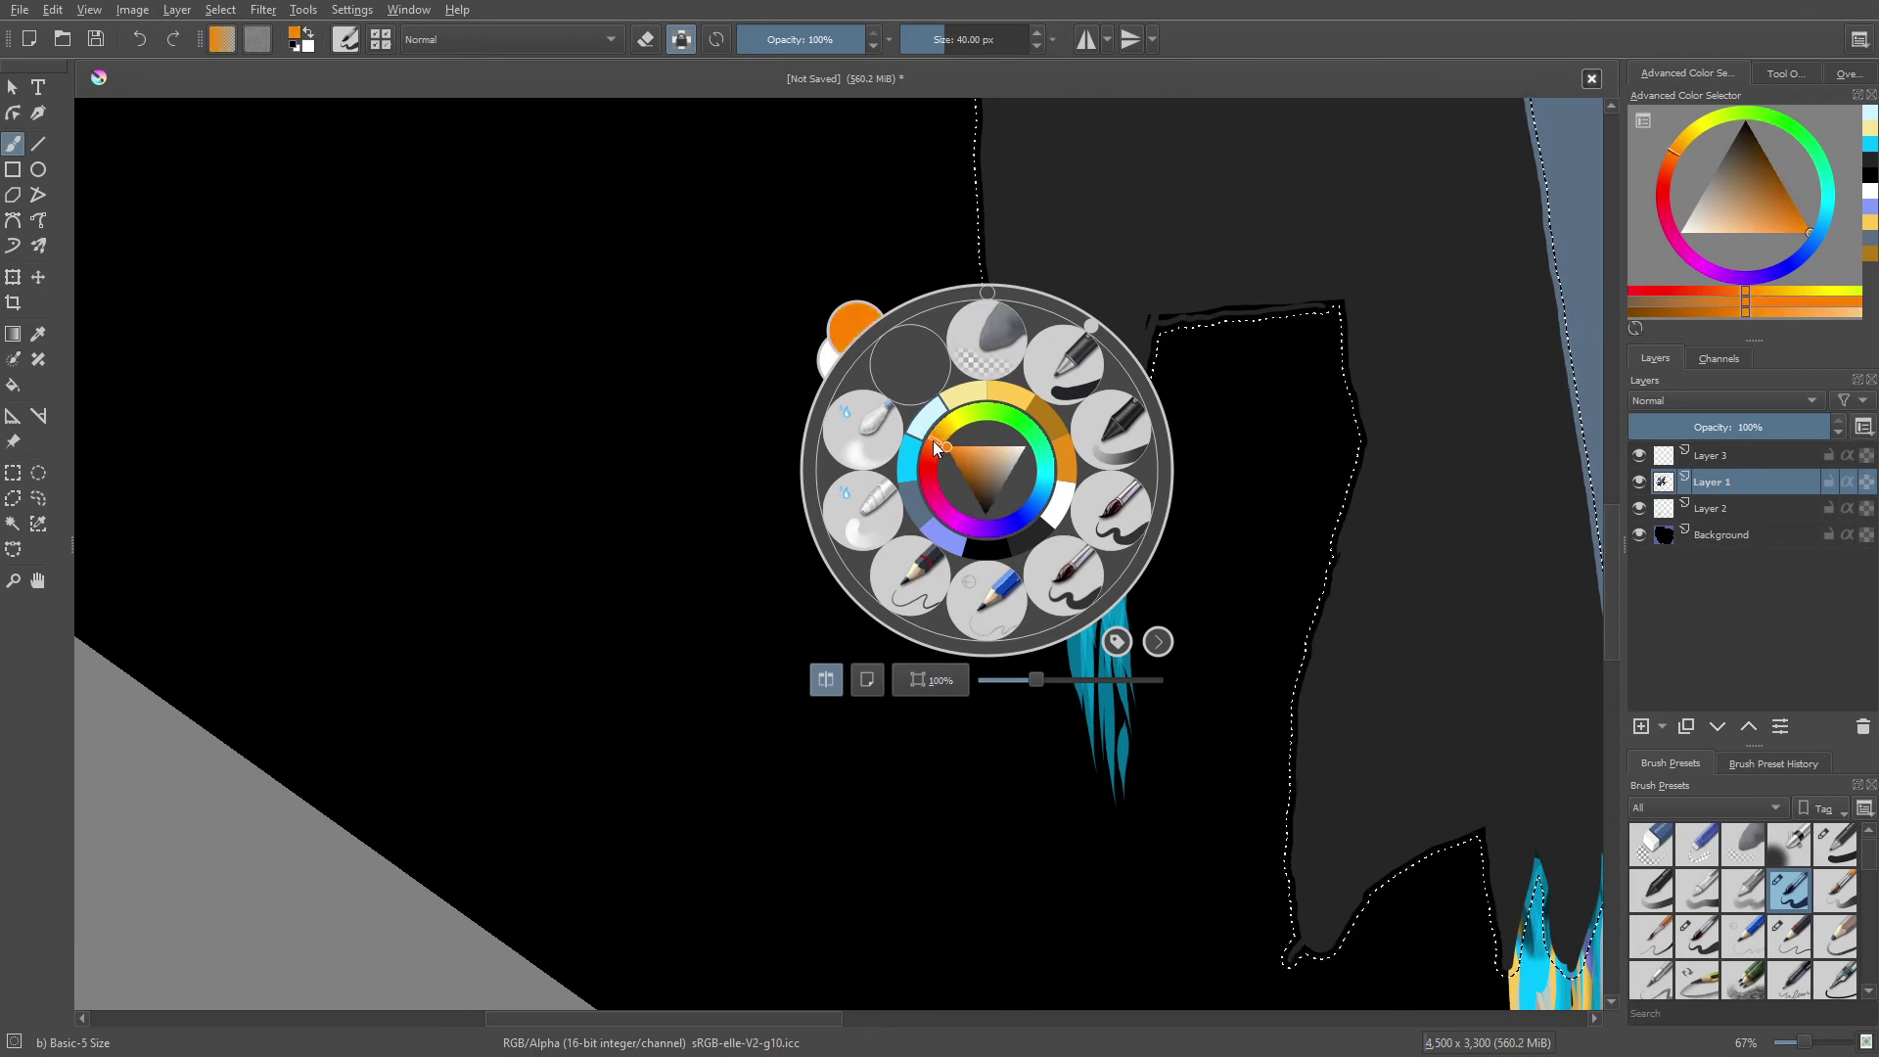
pyautogui.click(935, 440)
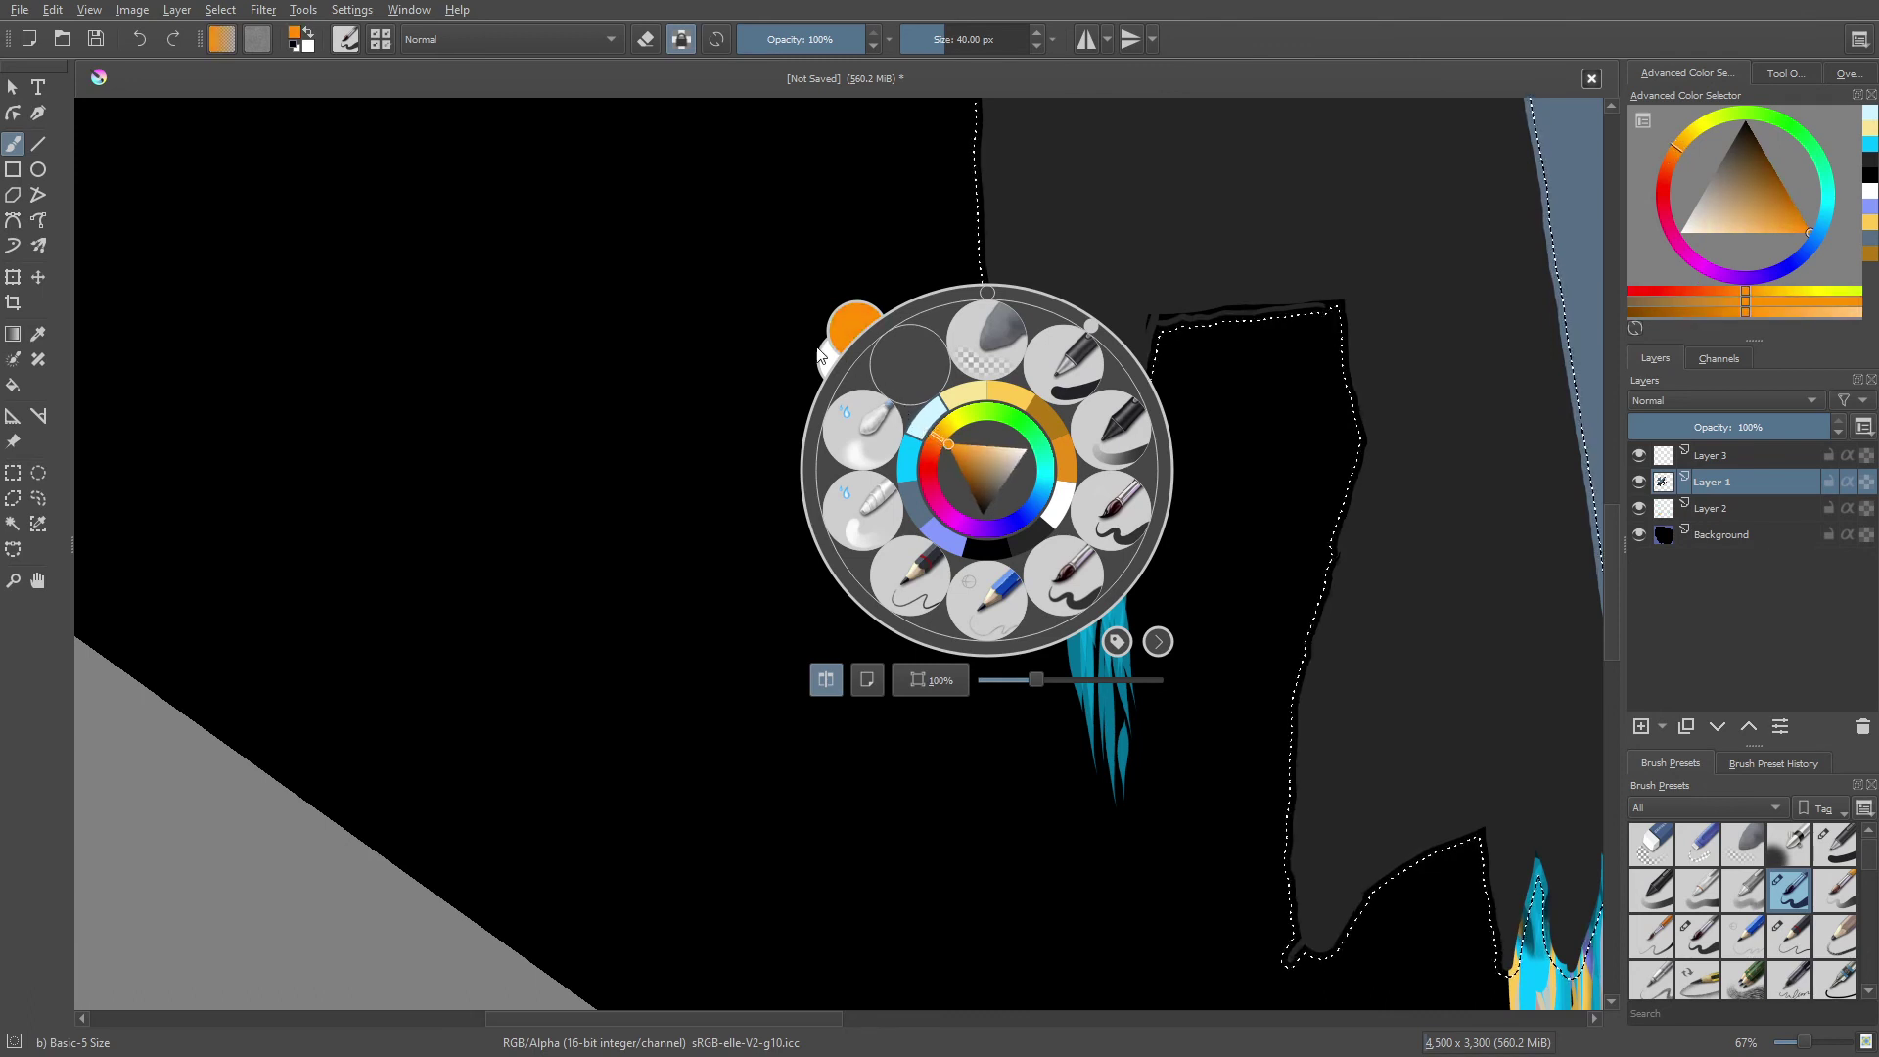
pyautogui.click(786, 336)
pyautogui.moveTo(1062, 462)
pyautogui.mouseDown()
pyautogui.moveTo(1067, 511)
pyautogui.moveTo(1086, 470)
pyautogui.moveTo(1118, 499)
pyautogui.moveTo(1114, 472)
pyautogui.moveTo(1100, 483)
pyautogui.mouseUp()
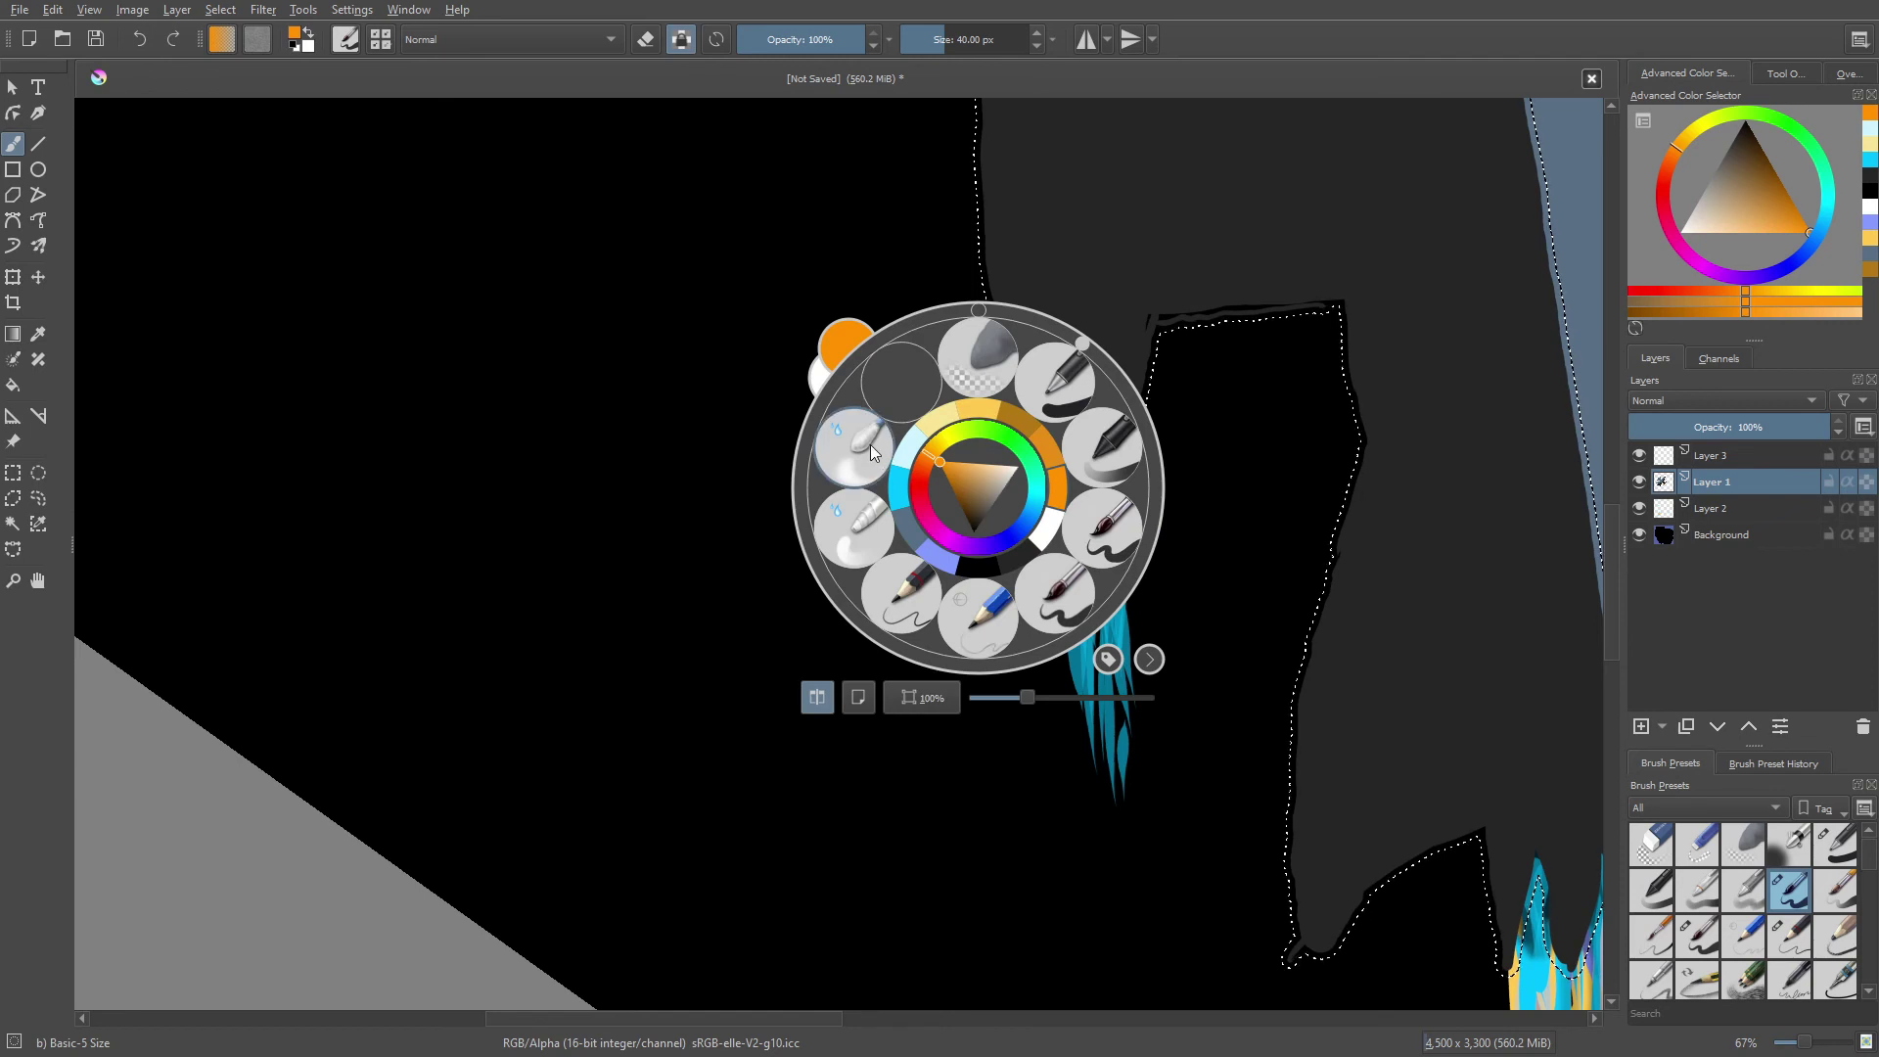
# - Smudge the orange into the cream and blue flame with the Blender Blur brush
pyautogui.click(846, 451)
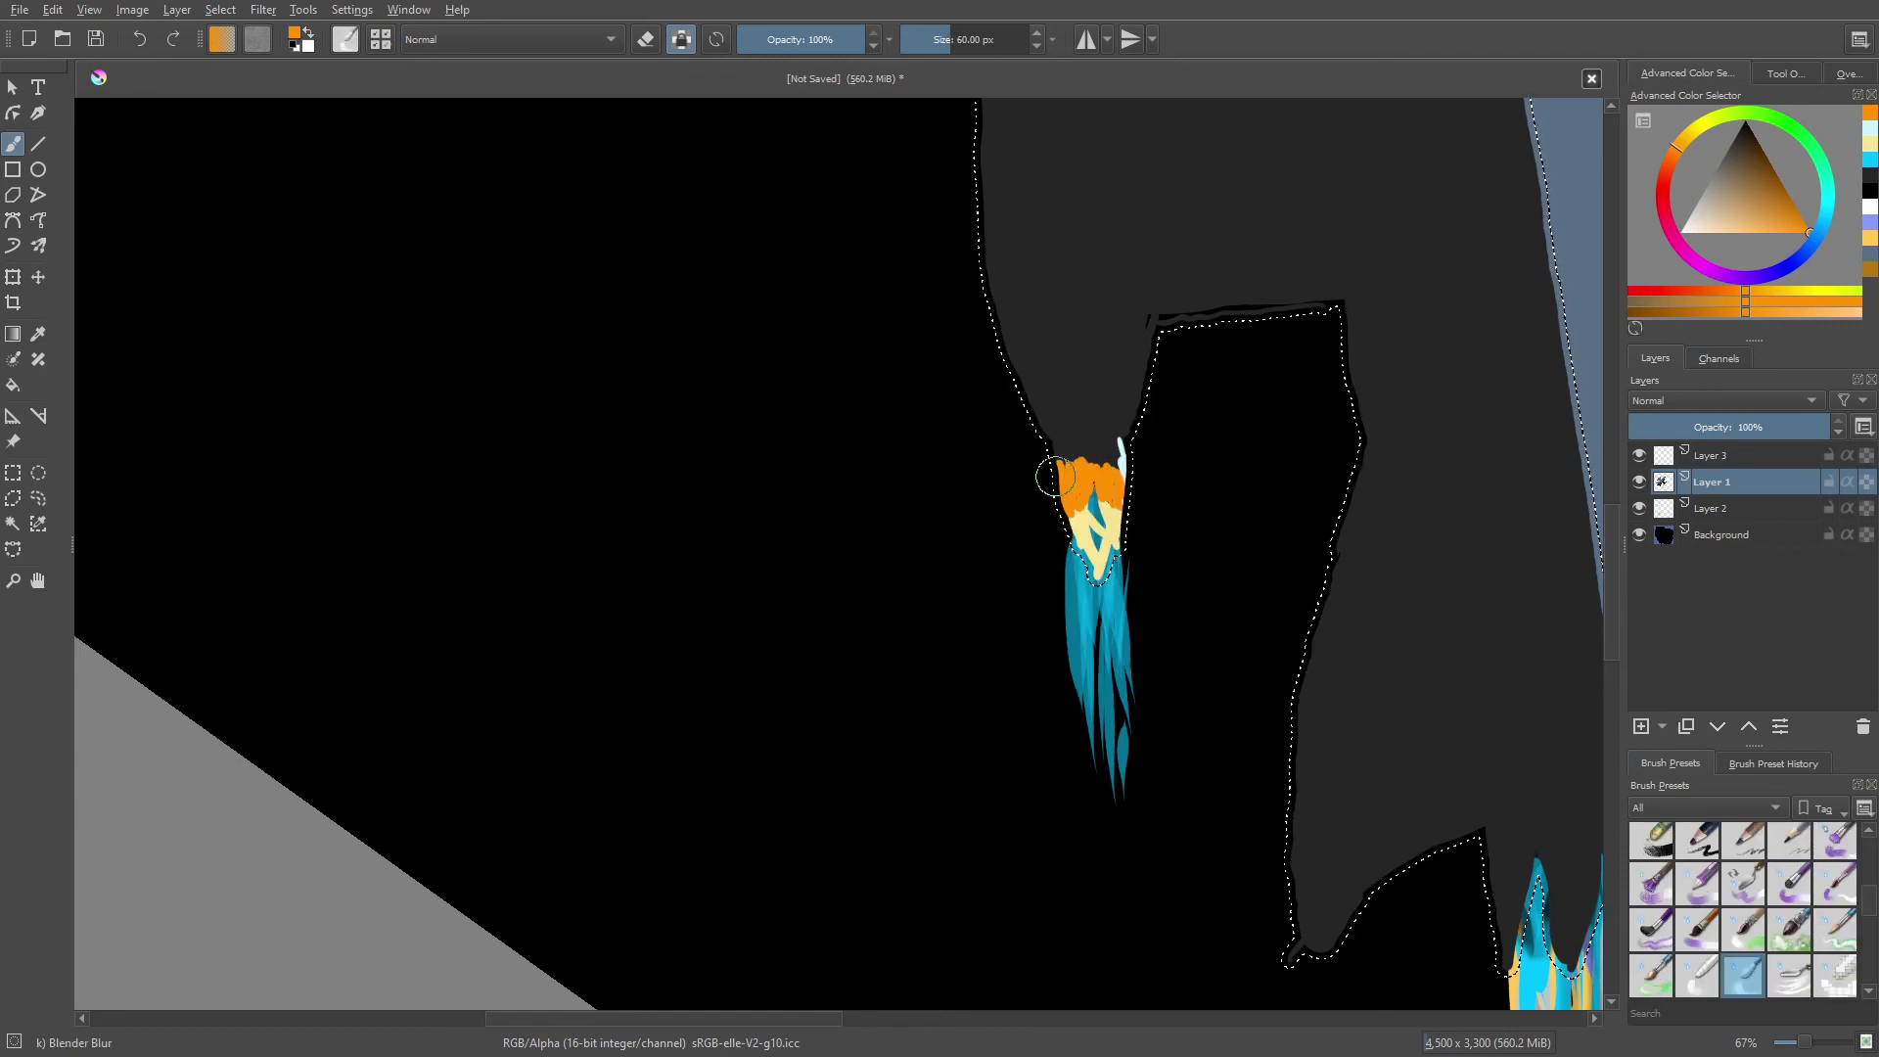
pyautogui.moveTo(1062, 440); pyautogui.dragTo(1076, 558)
pyautogui.moveTo(1077, 480)
pyautogui.mouseDown()
pyautogui.moveTo(1101, 487)
pyautogui.moveTo(1106, 519)
pyautogui.moveTo(1103, 479)
pyautogui.moveTo(1072, 470)
pyautogui.moveTo(1086, 529)
pyautogui.moveTo(1127, 469)
pyautogui.moveTo(1067, 558)
pyautogui.moveTo(1087, 578)
pyautogui.moveTo(1116, 469)
pyautogui.moveTo(1072, 568)
pyautogui.moveTo(1096, 554)
pyautogui.mouseUp()
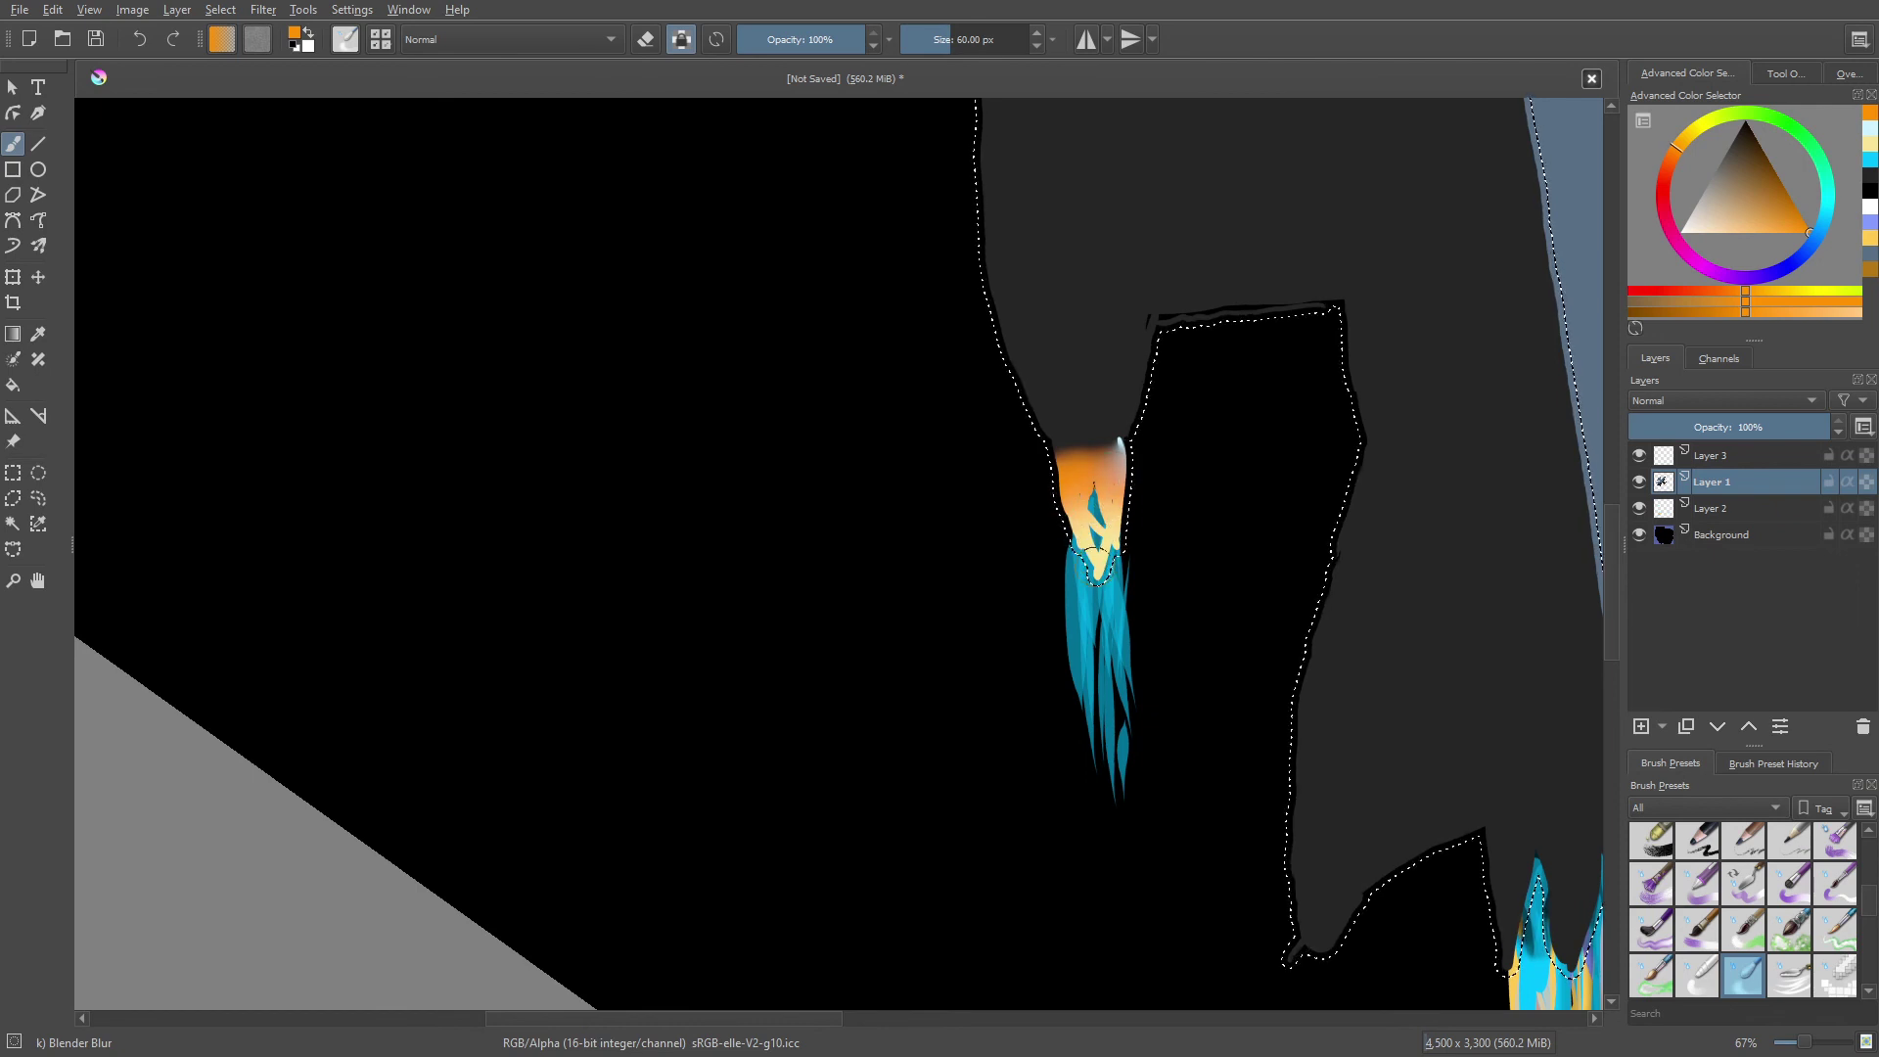
pyautogui.rightClick(1023, 542)
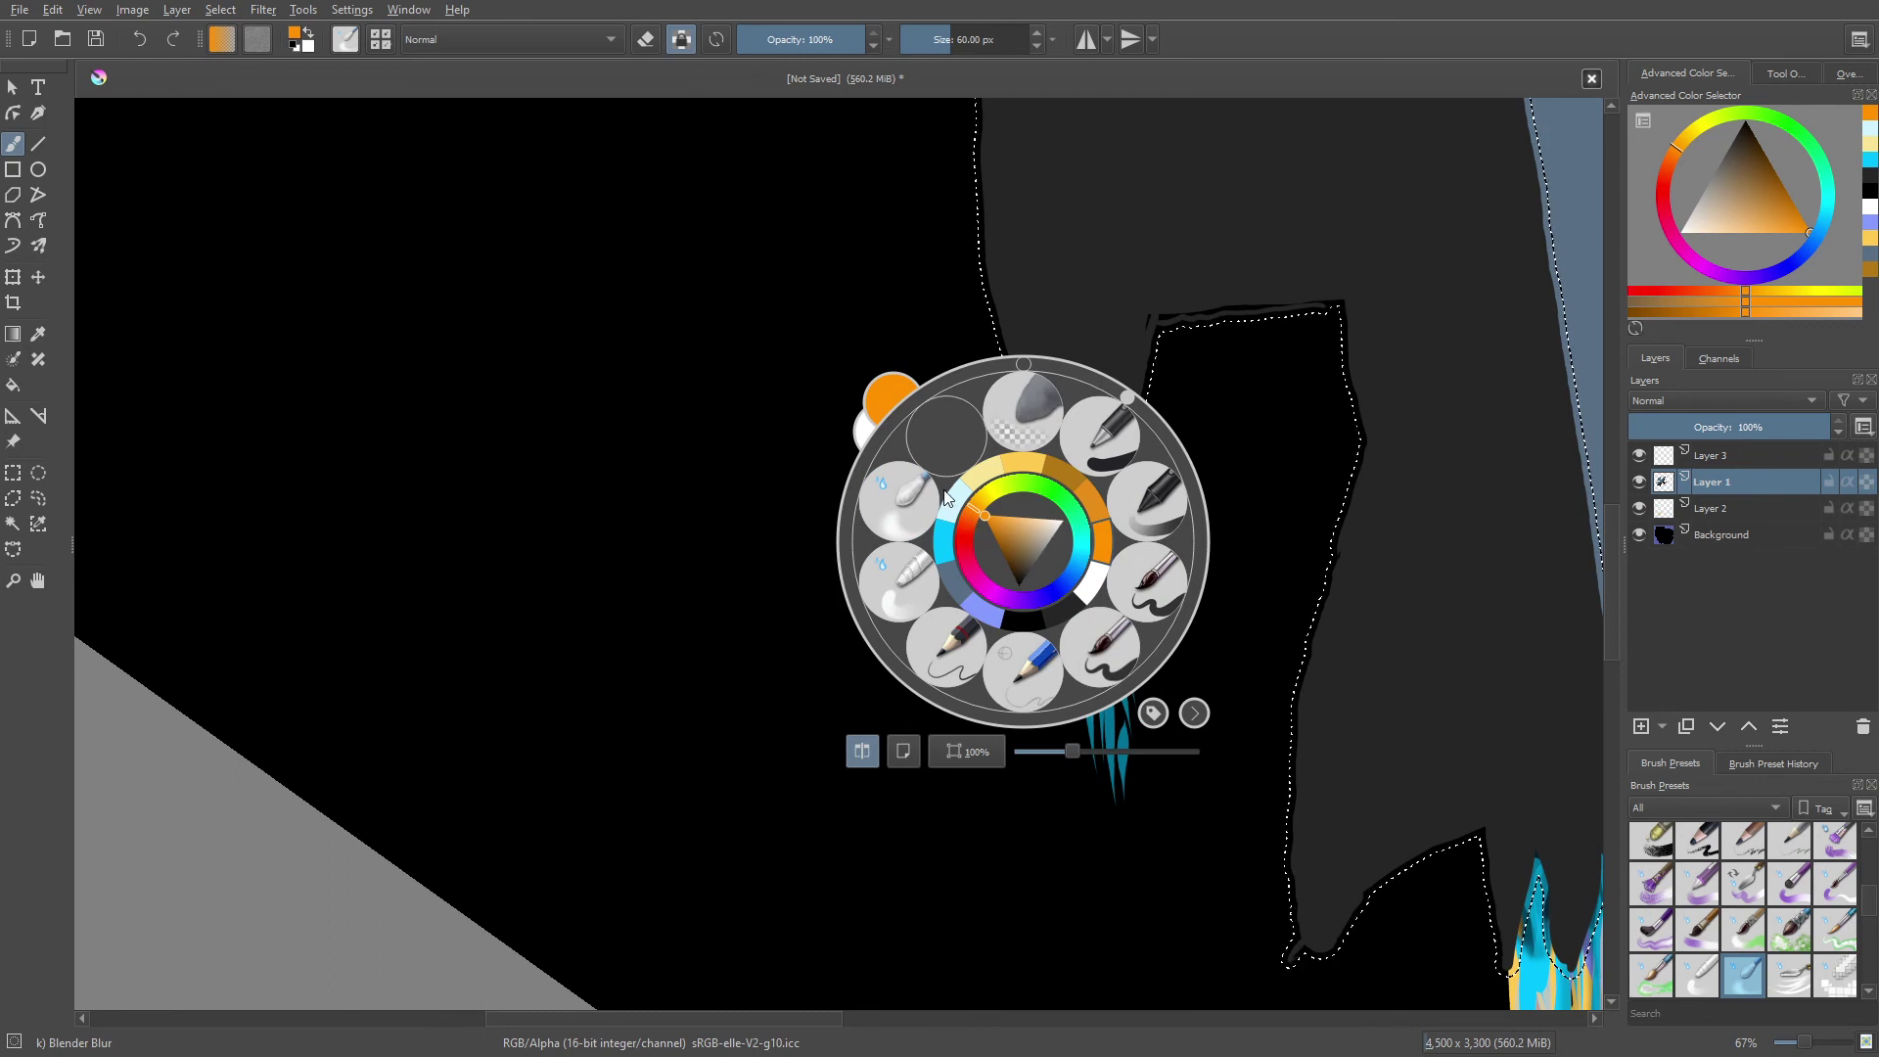
pyautogui.click(1084, 583)
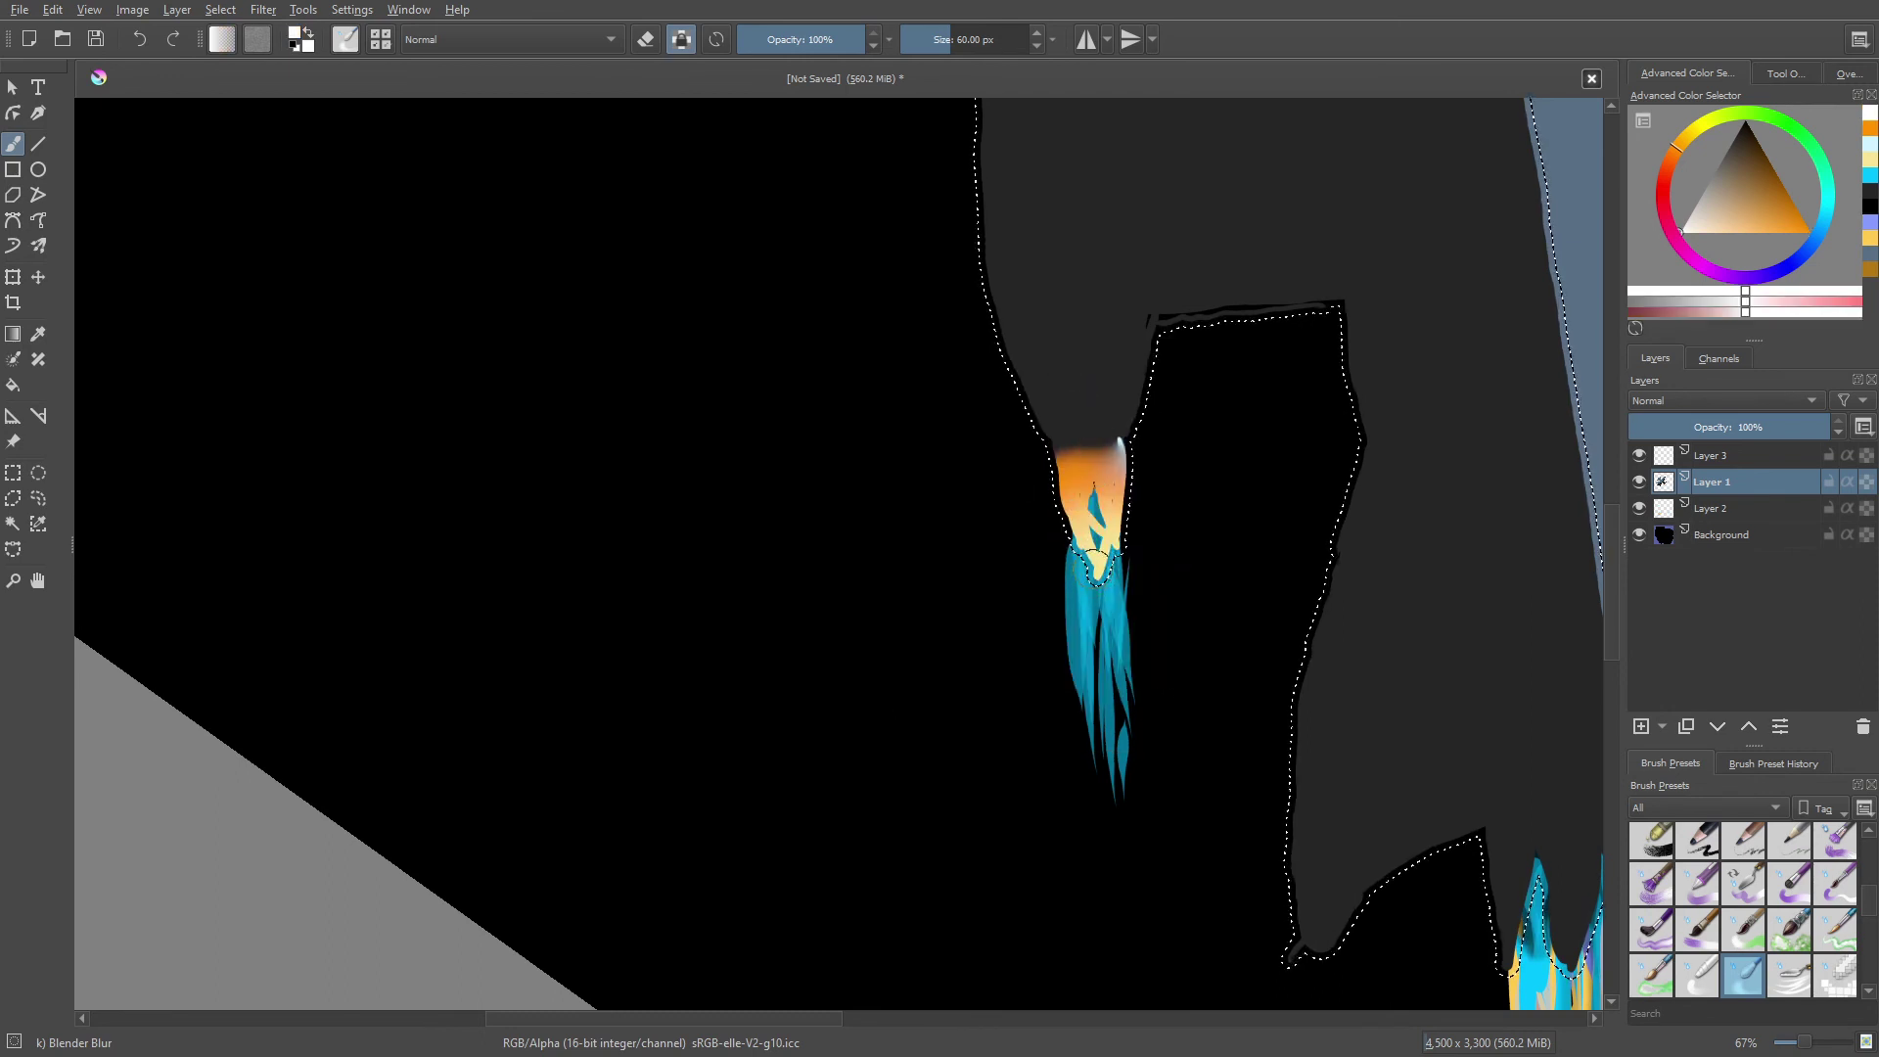
pyautogui.rightClick(1052, 565)
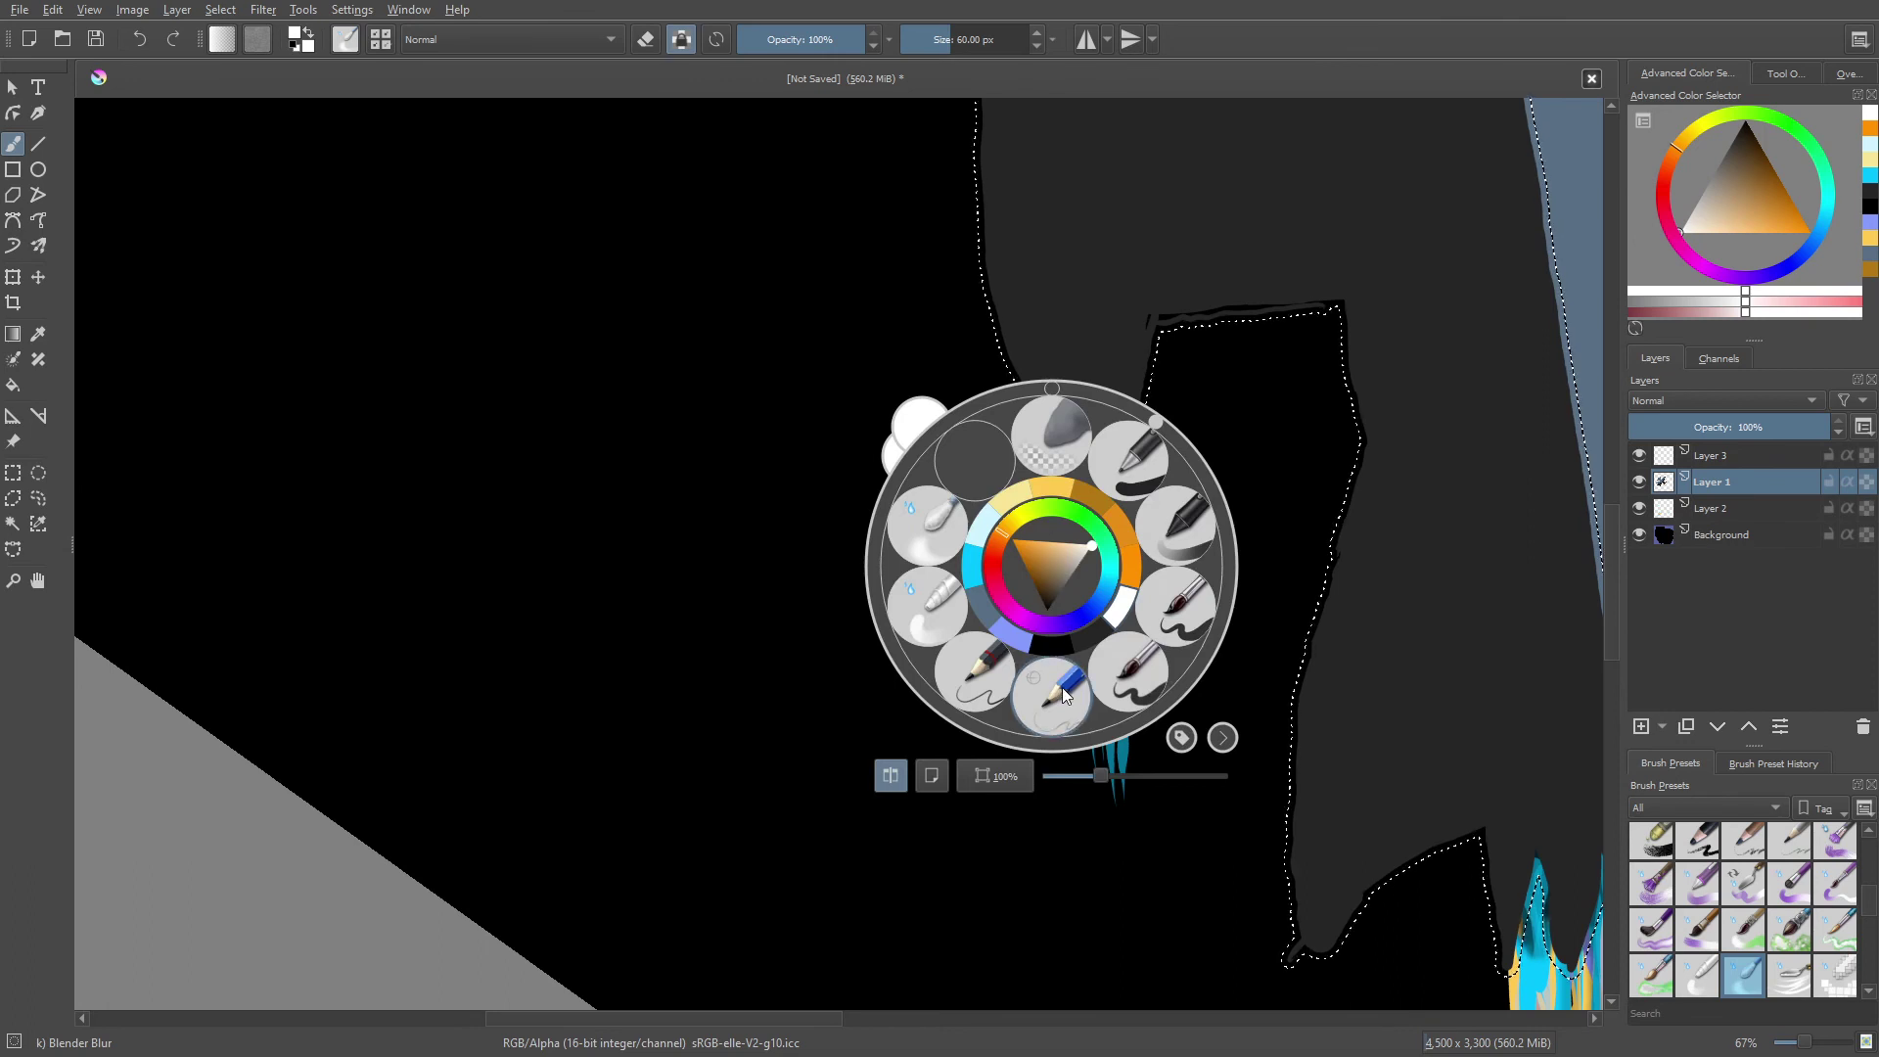
pyautogui.click(1172, 617)
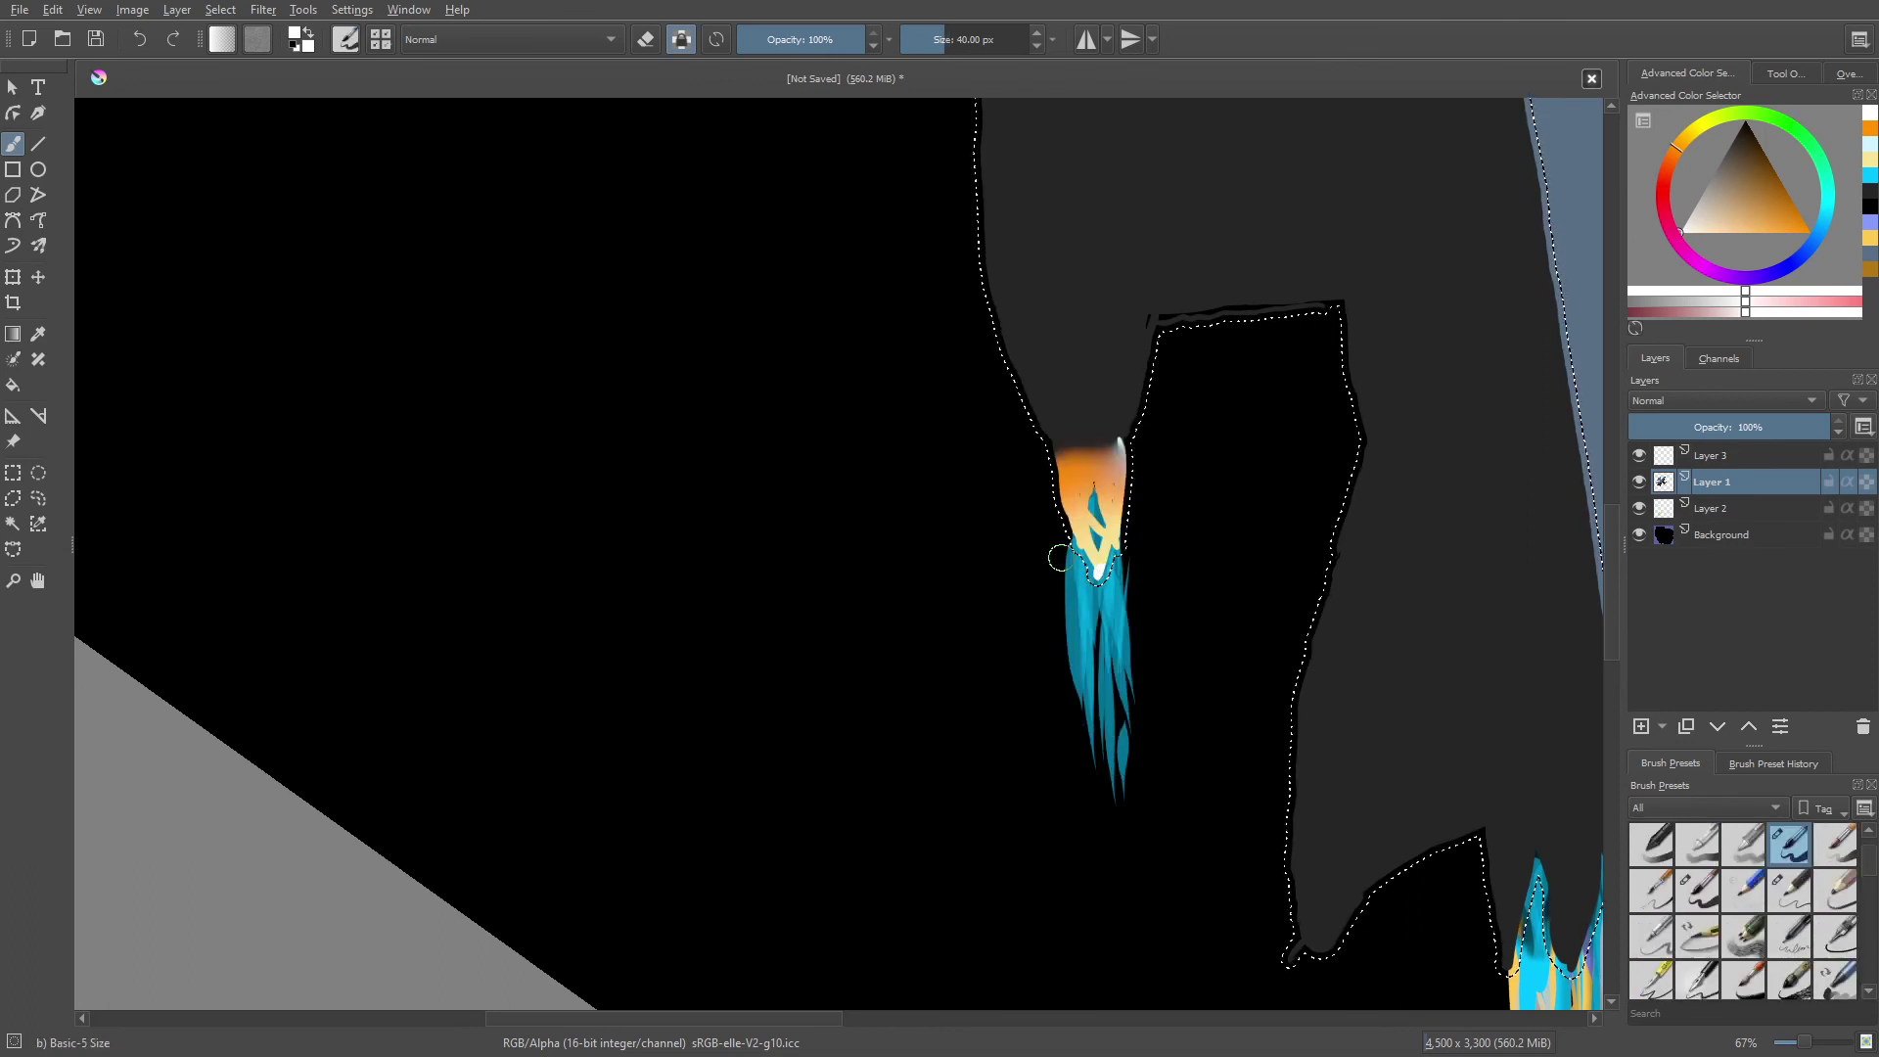
pyautogui.rightClick(1028, 577)
pyautogui.click(911, 565)
pyautogui.moveTo(1071, 509)
pyautogui.mouseDown()
pyautogui.moveTo(1106, 578)
pyautogui.moveTo(1062, 509)
pyautogui.moveTo(1071, 568)
pyautogui.mouseUp()
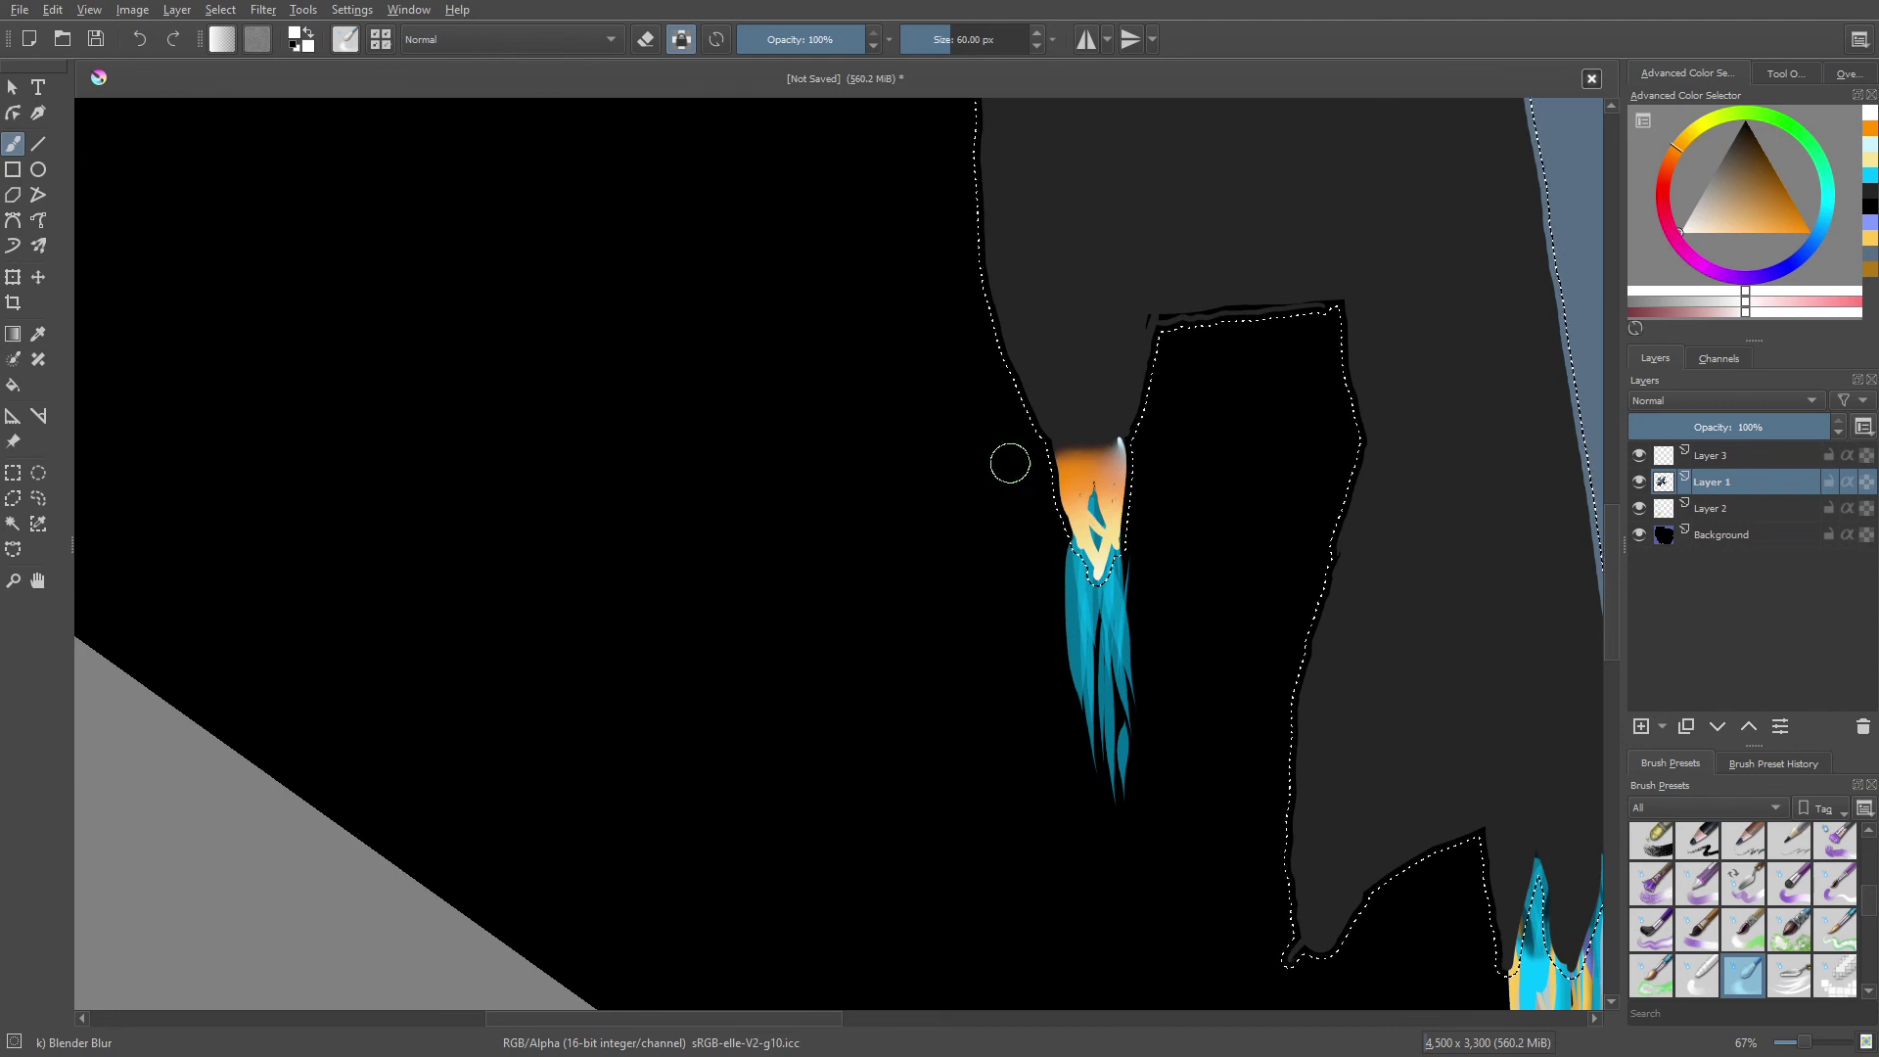
# - Paint a red stroke along the flame top with the Basic-5 Size brush
pyautogui.rightClick(987, 504)
pyautogui.click(930, 487)
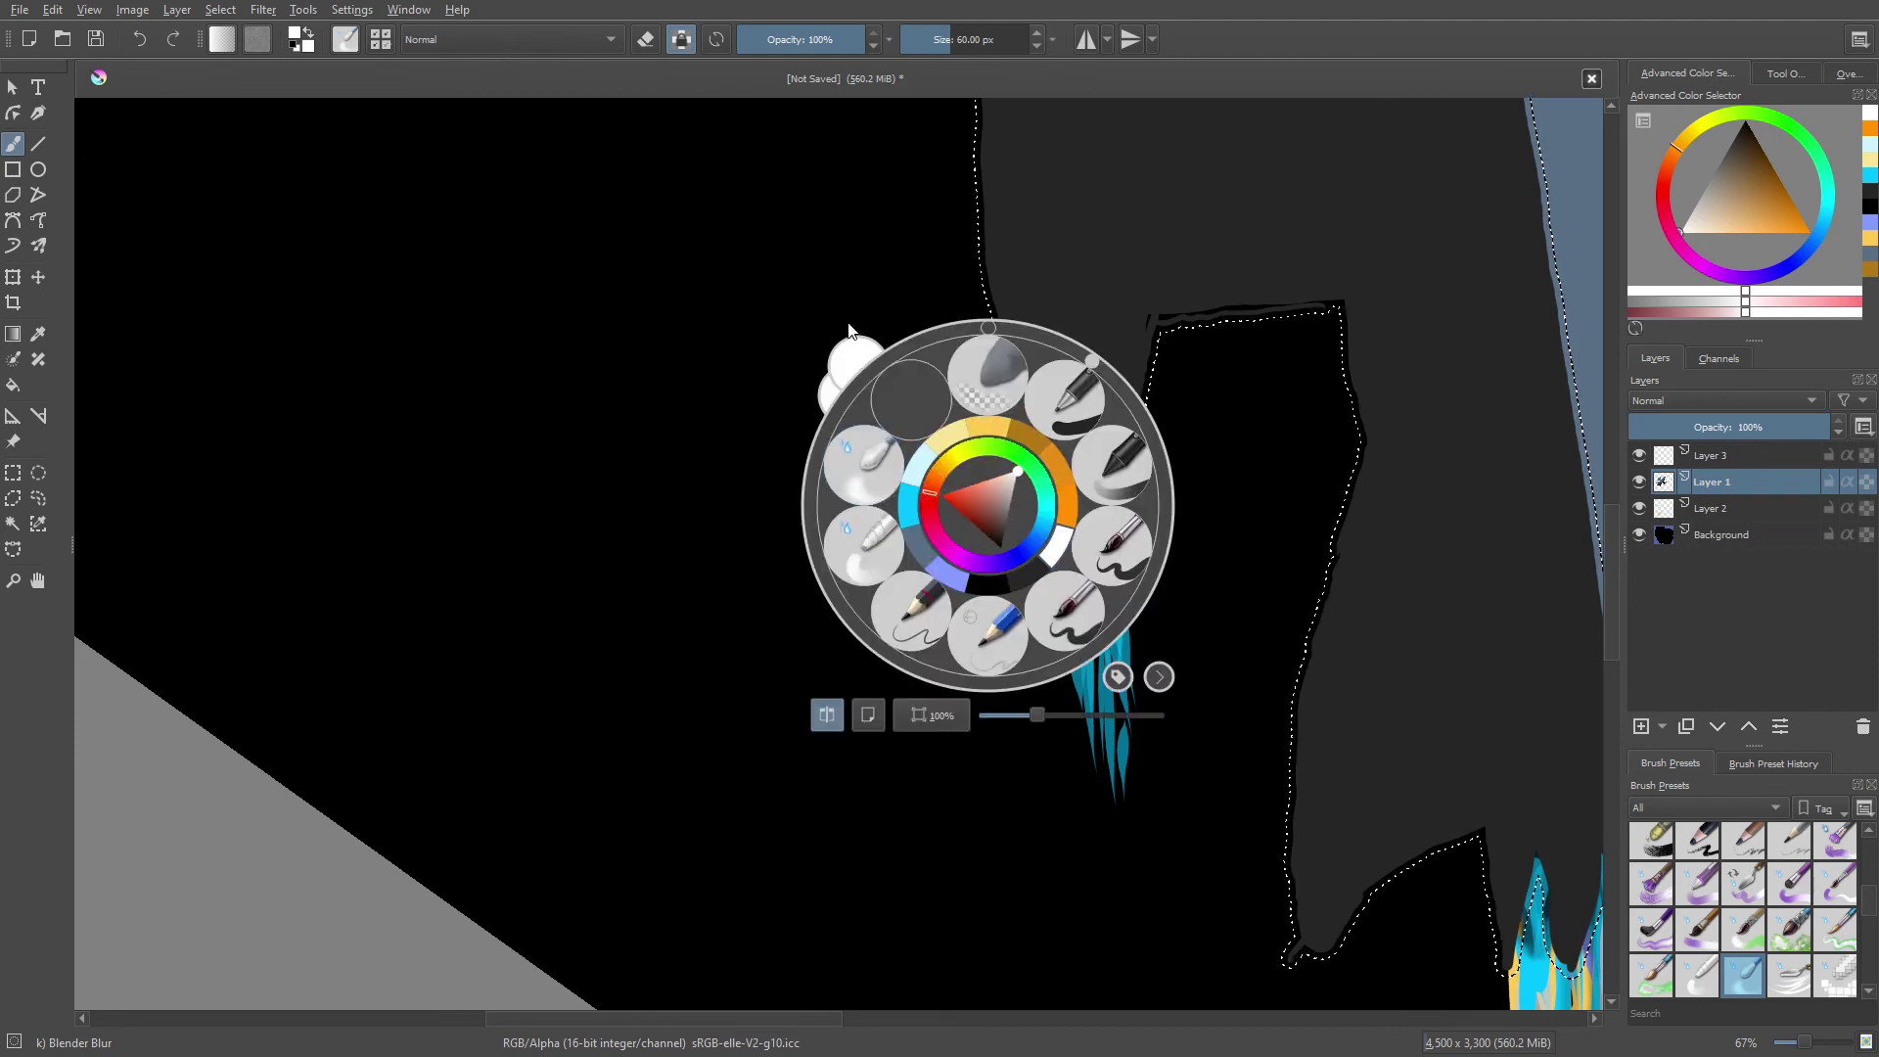
pyautogui.click(922, 507)
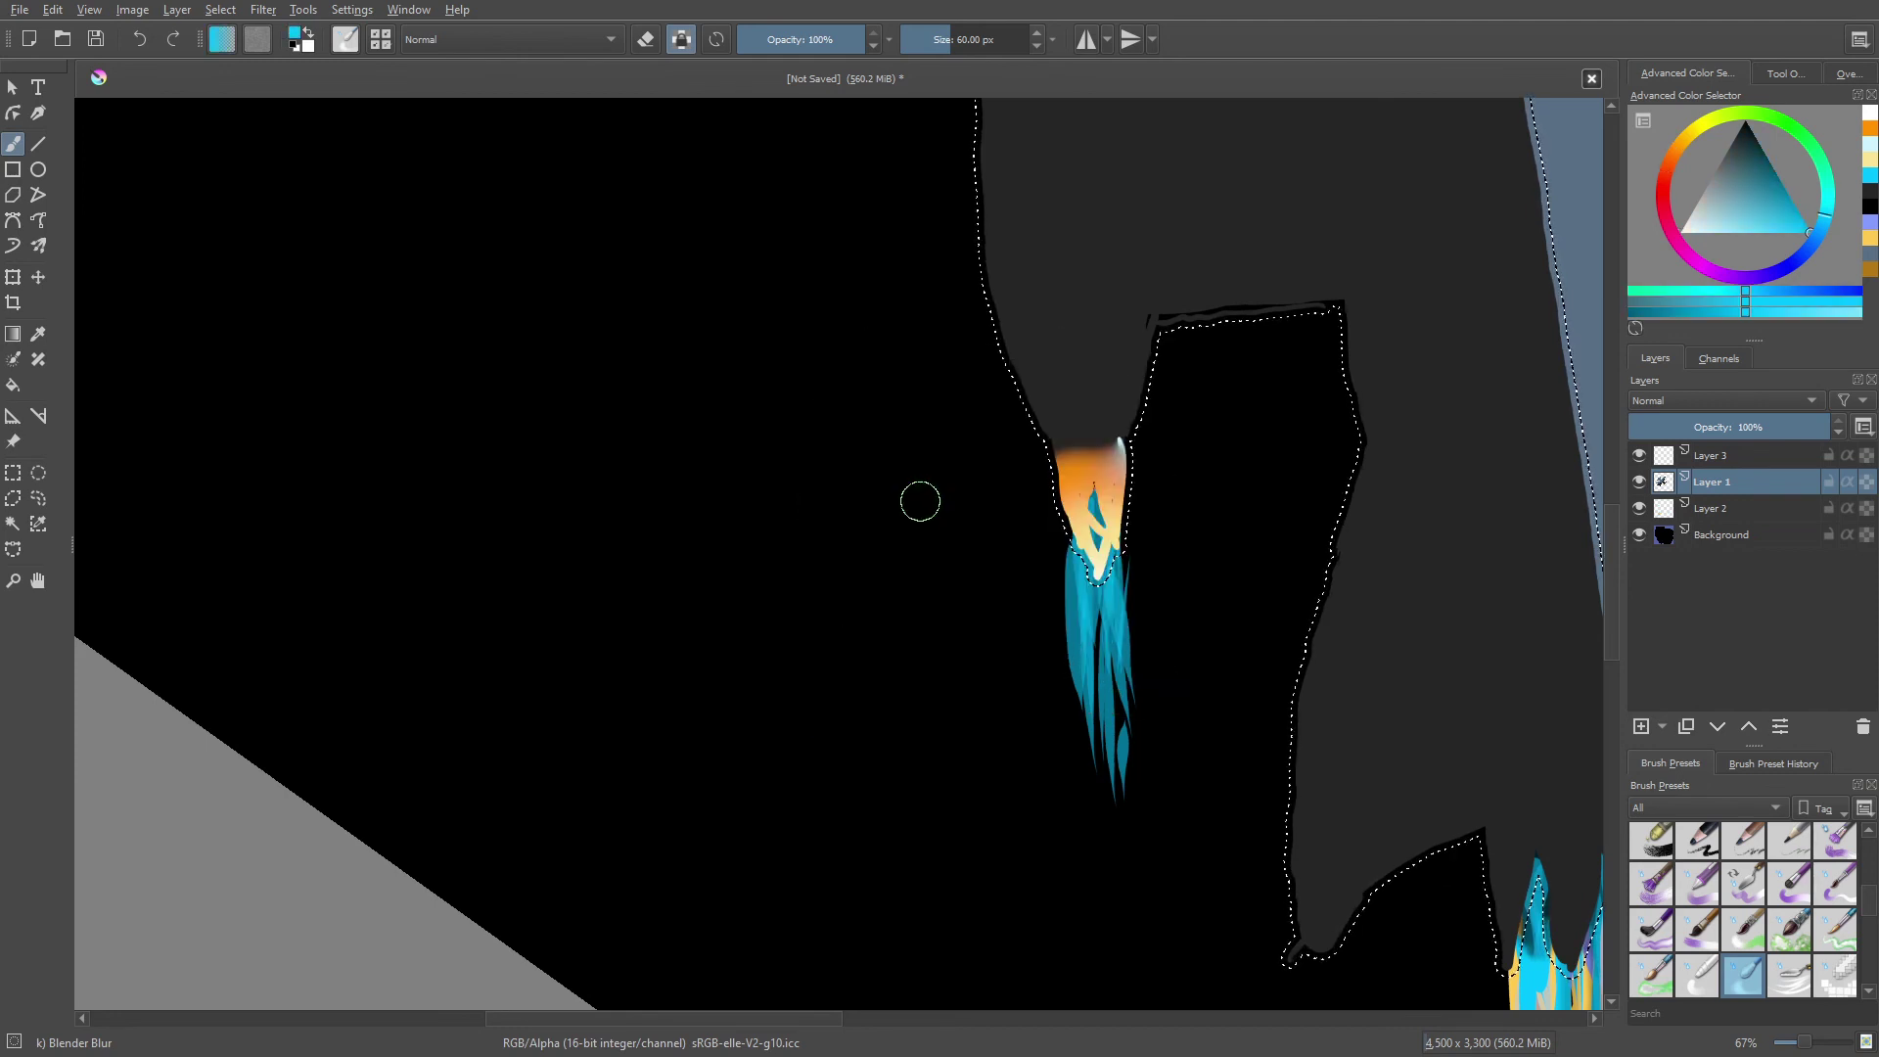
pyautogui.rightClick(983, 478)
pyautogui.click(914, 432)
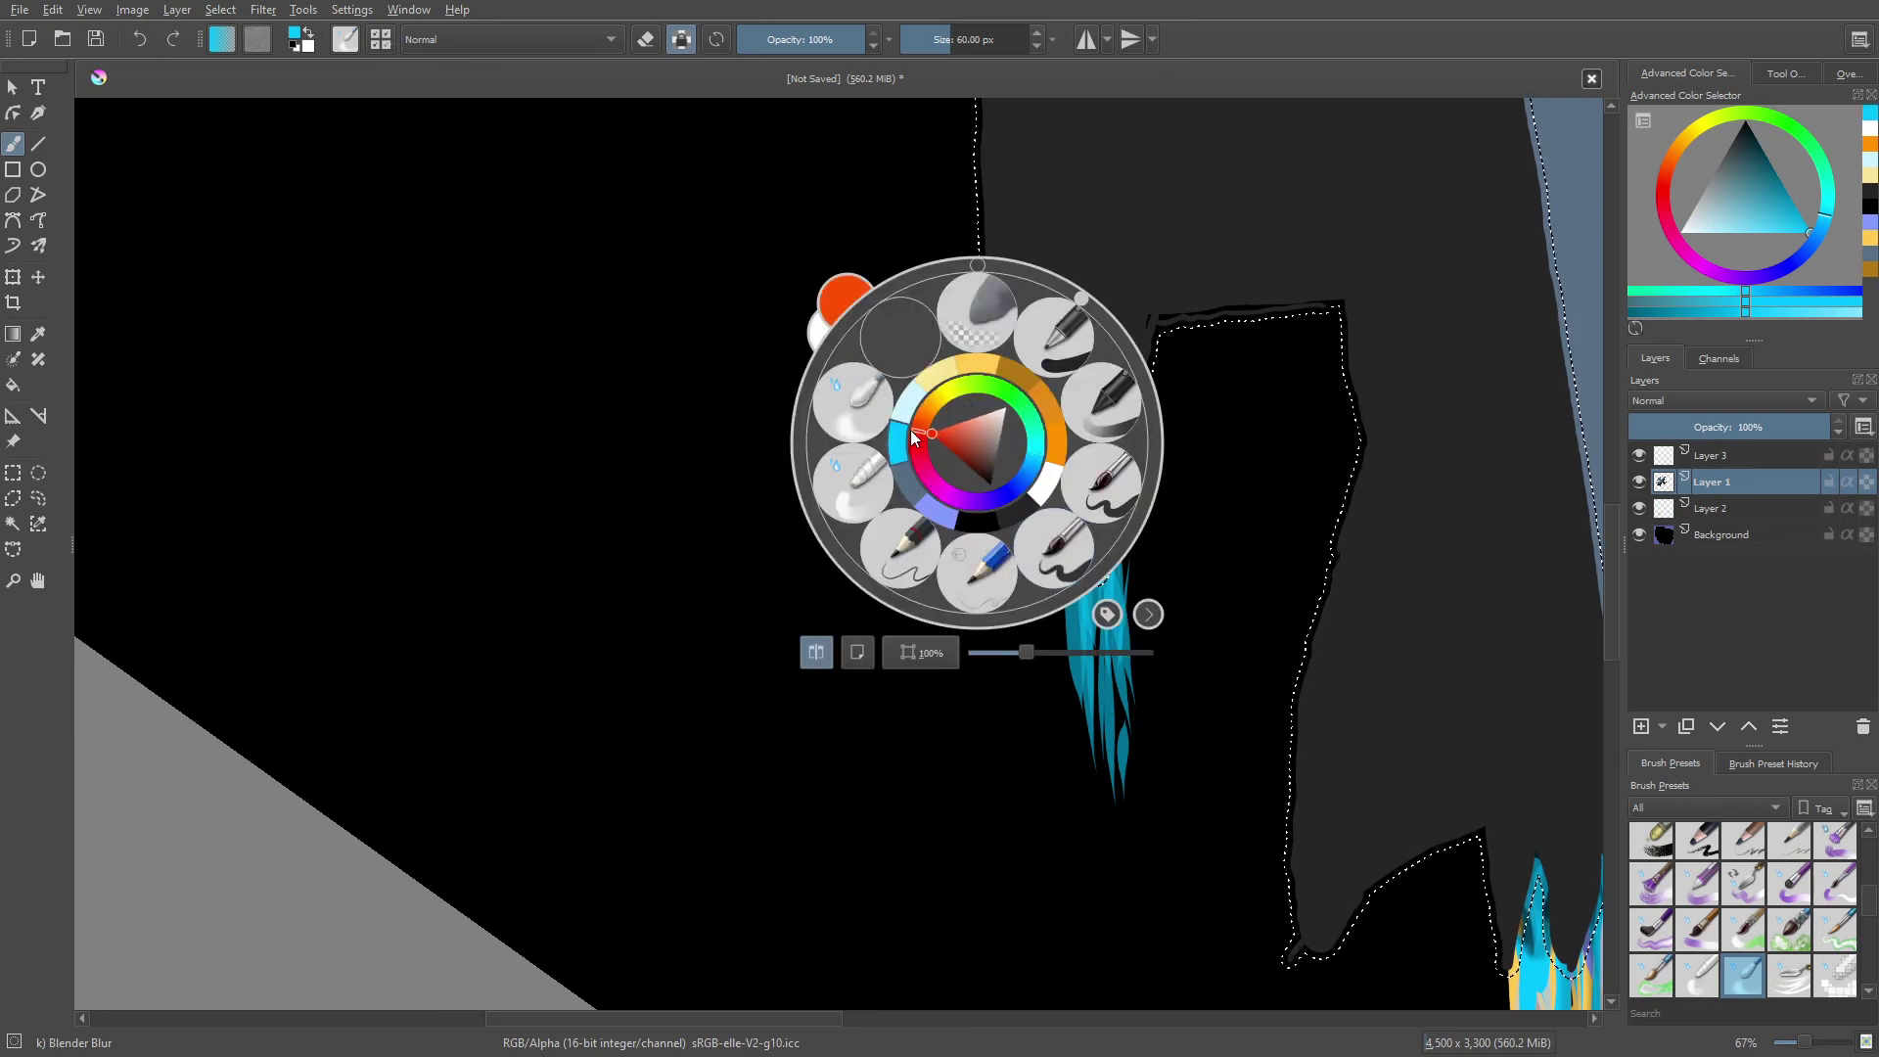
pyautogui.click(1101, 479)
pyautogui.moveTo(1096, 445); pyautogui.dragTo(1063, 446)
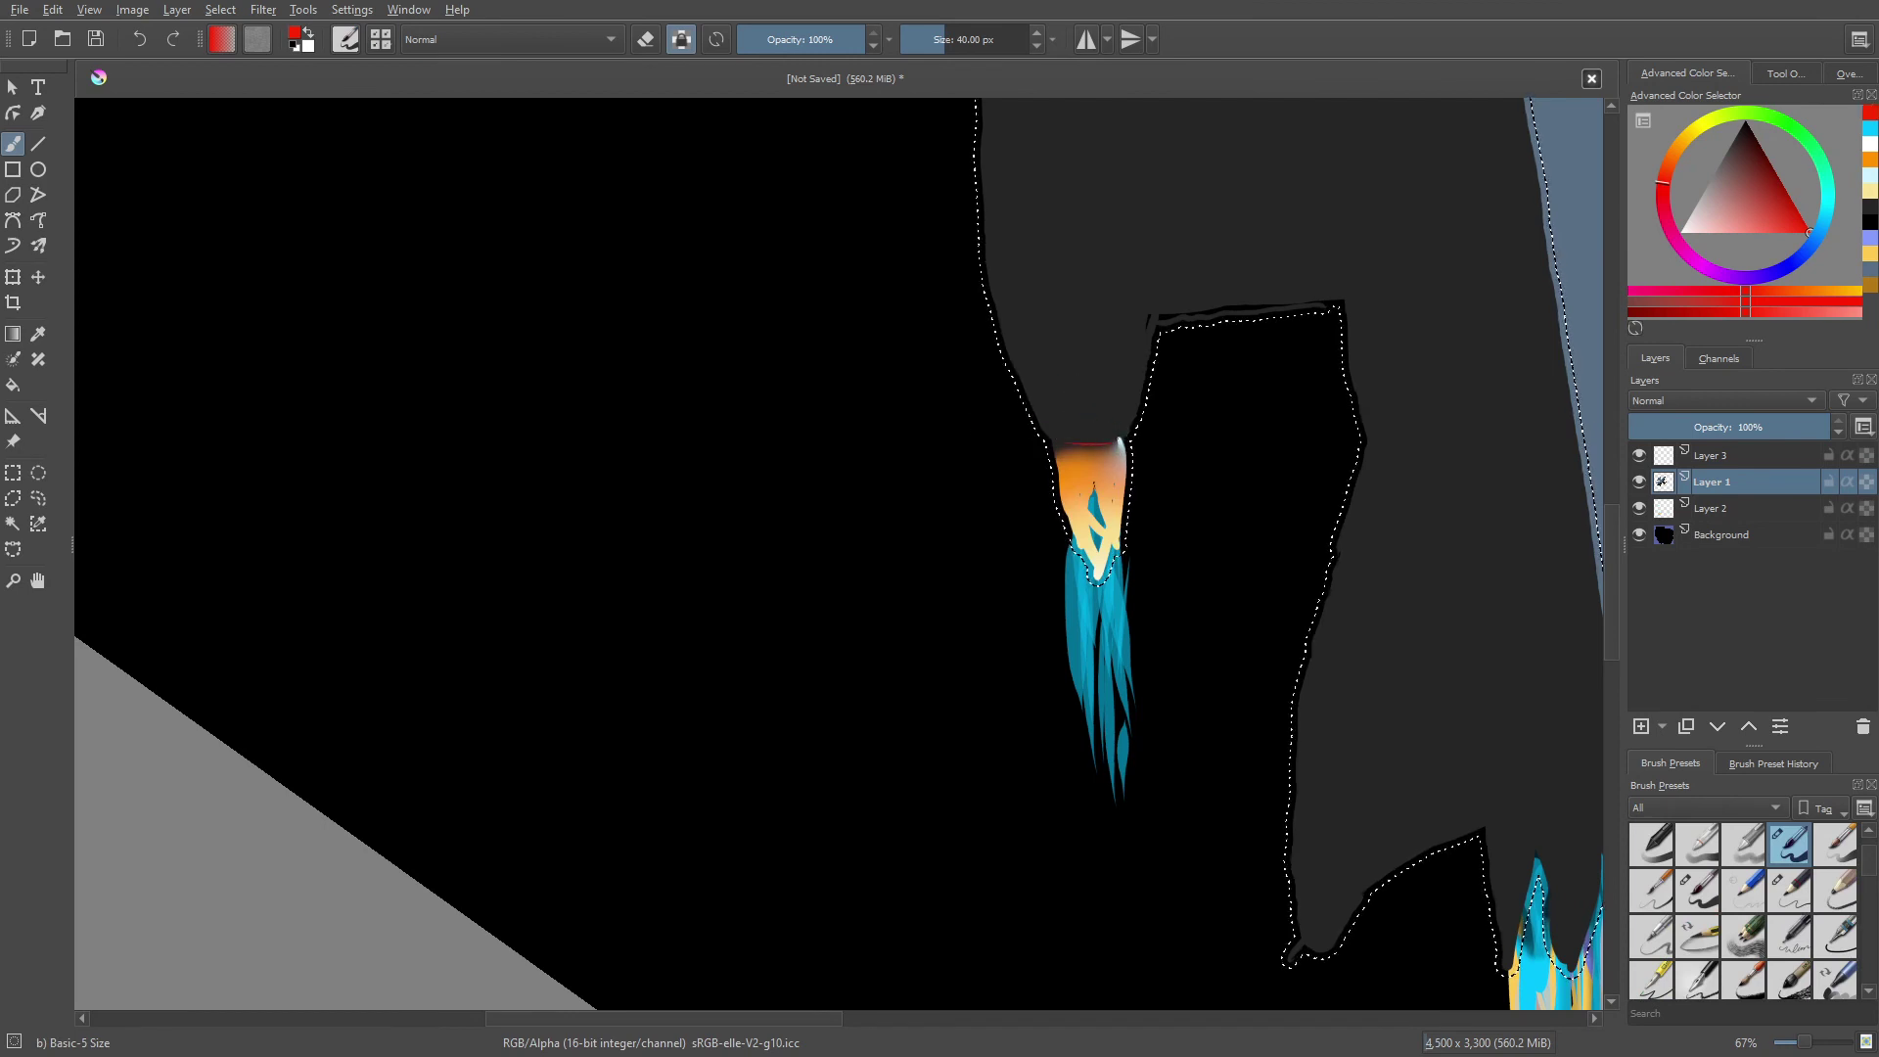
# - Blend the red into the orange flame top with Blender Blur and recentre the view
pyautogui.rightClick(961, 465)
pyautogui.click(811, 442)
pyautogui.moveTo(1062, 451)
pyautogui.mouseDown()
pyautogui.moveTo(1133, 453)
pyautogui.moveTo(1062, 468)
pyautogui.moveTo(1042, 451)
pyautogui.moveTo(1044, 474)
pyautogui.moveTo(1080, 451)
pyautogui.moveTo(1066, 440)
pyautogui.moveTo(1126, 479)
pyautogui.moveTo(1087, 439)
pyautogui.moveTo(1027, 500)
pyautogui.mouseUp()
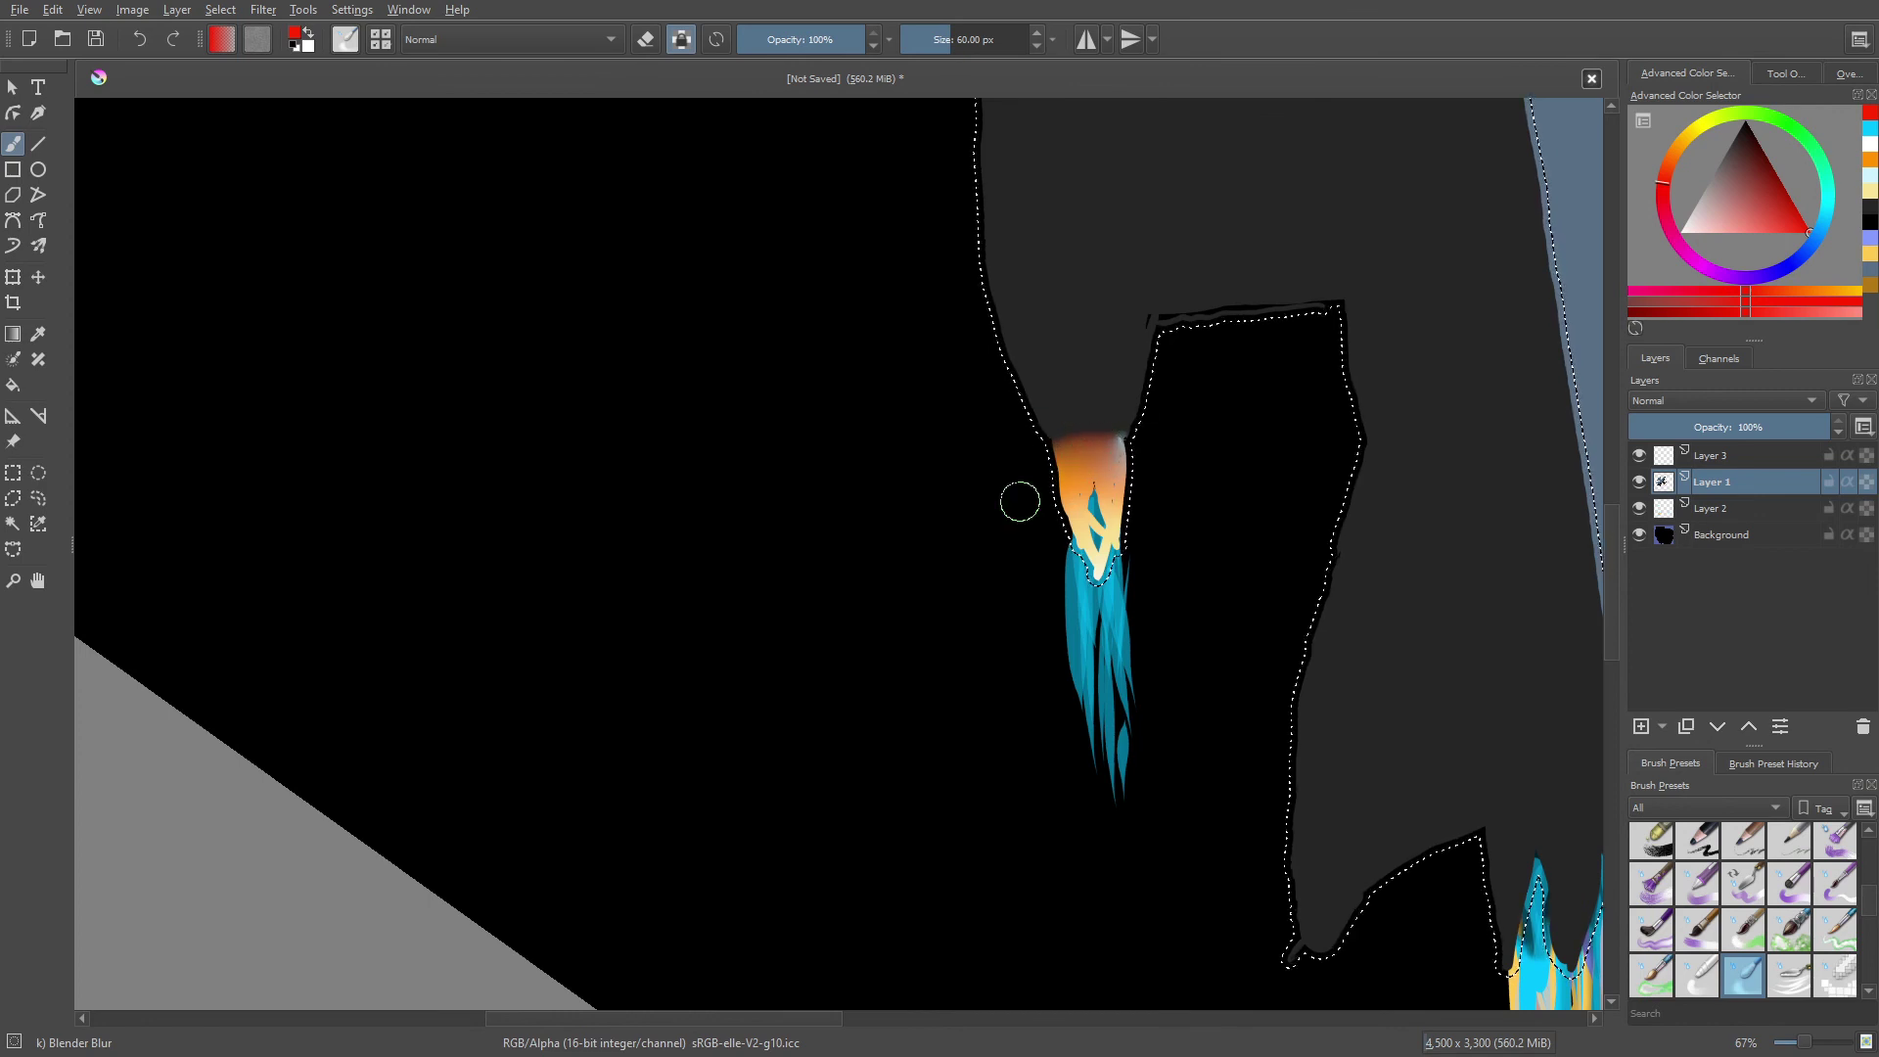
pyautogui.rightClick(960, 554)
pyautogui.click(831, 353)
pyautogui.moveTo(905, 425); pyautogui.dragTo(856, 486)
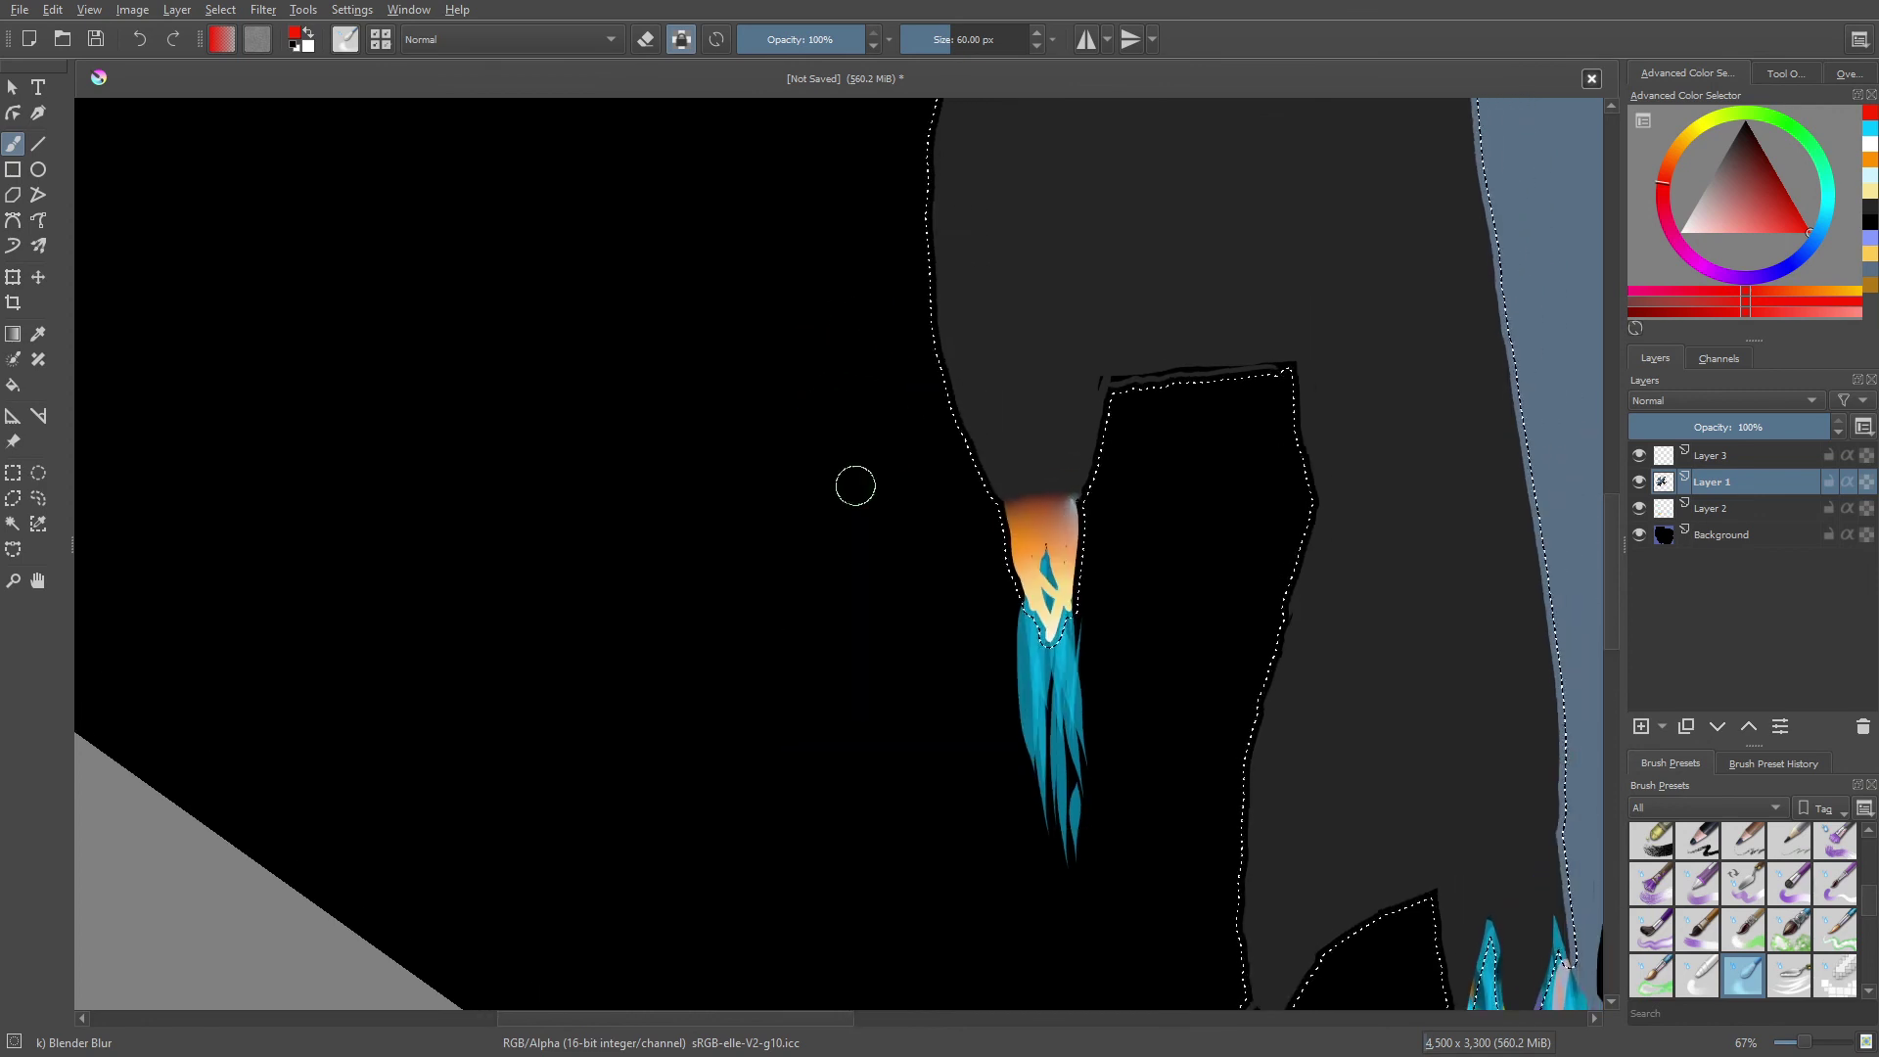
# - Dab a thin light grey streak along the flame's top edge
pyautogui.rightClick(904, 557)
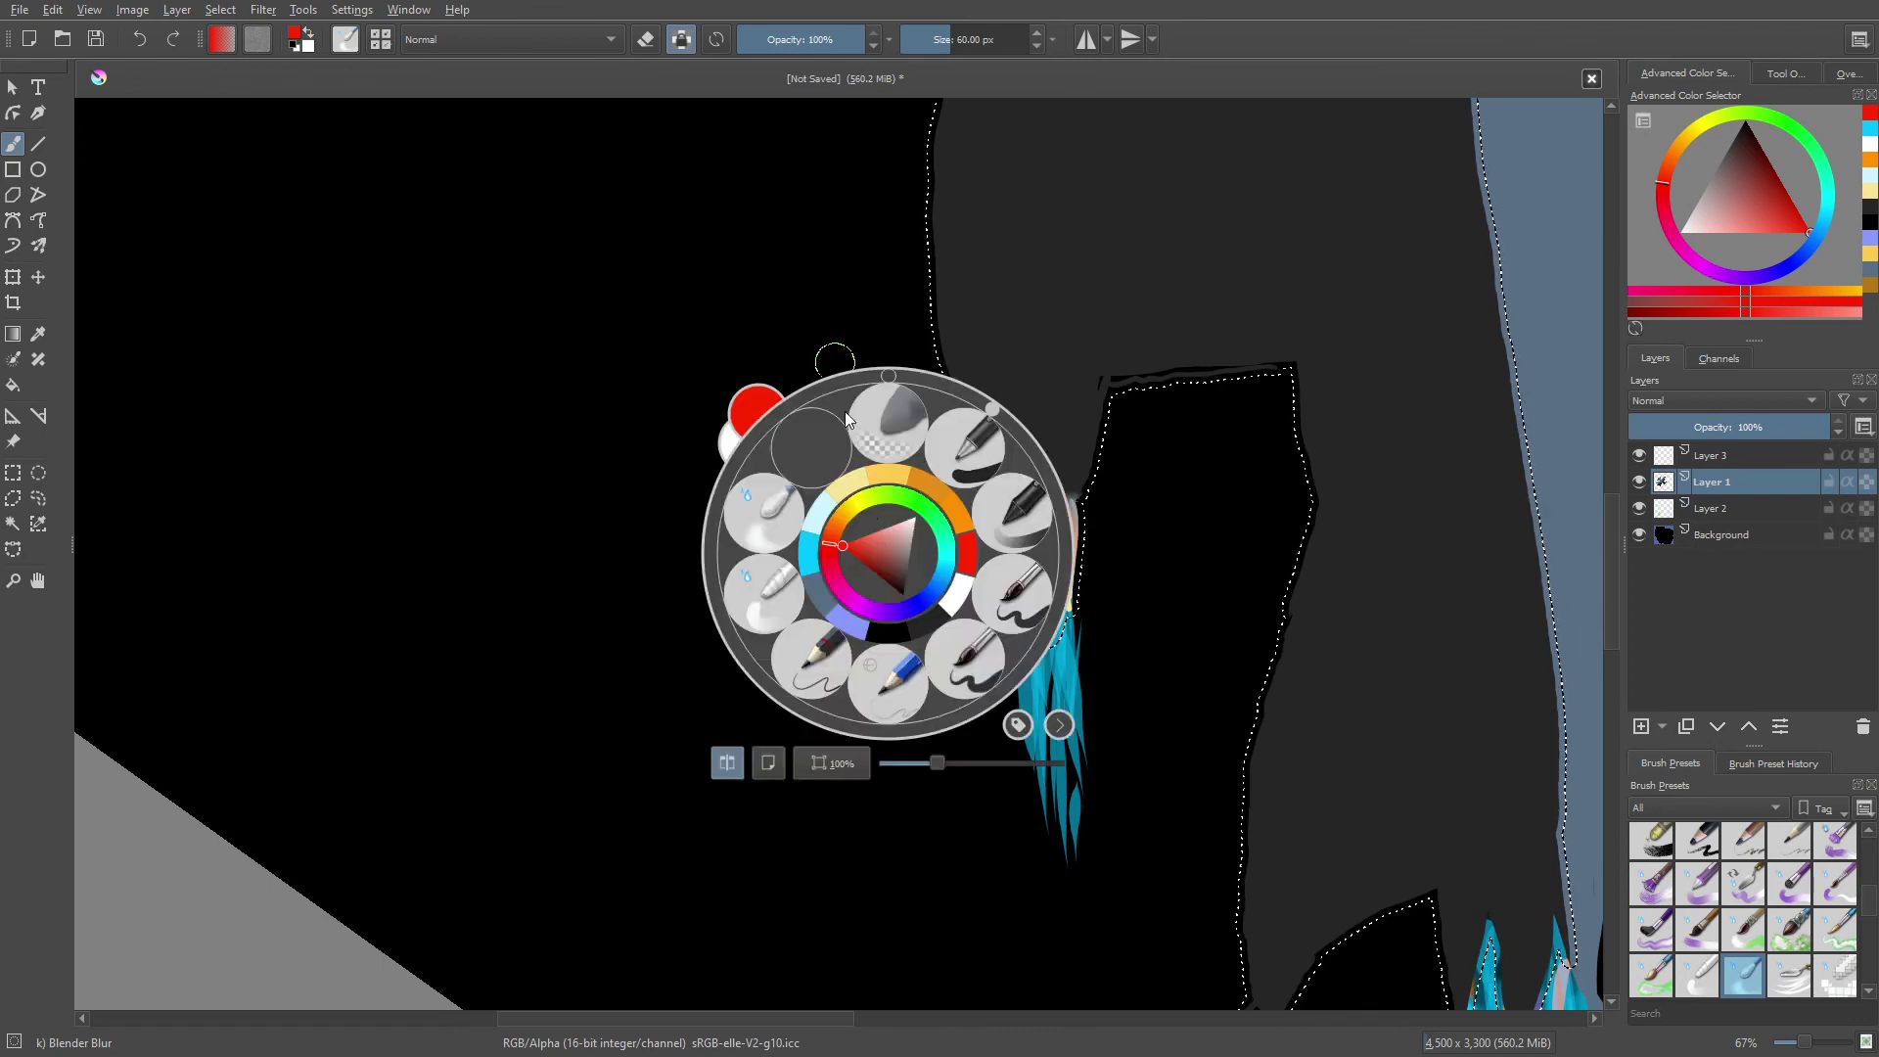
pyautogui.moveTo(862, 529); pyautogui.dragTo(903, 519)
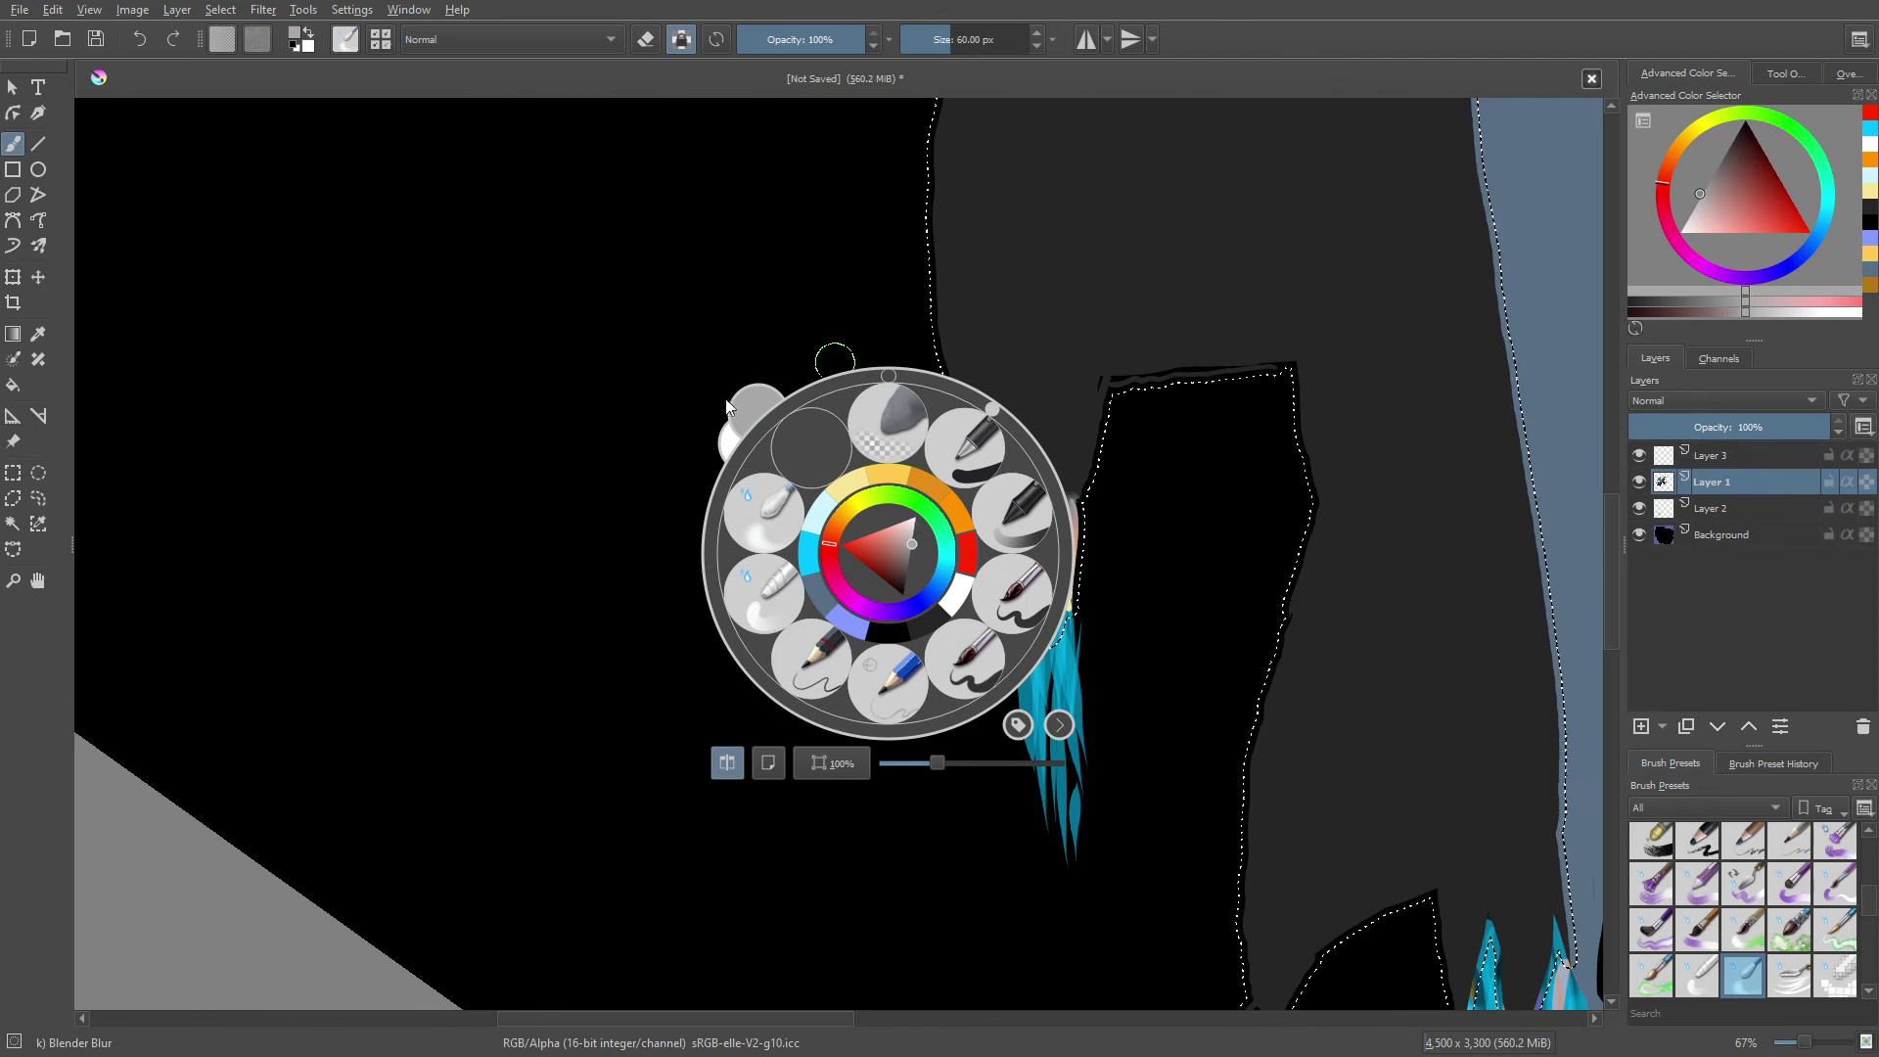
pyautogui.click(693, 385)
pyautogui.moveTo(1036, 474); pyautogui.dragTo(1015, 473)
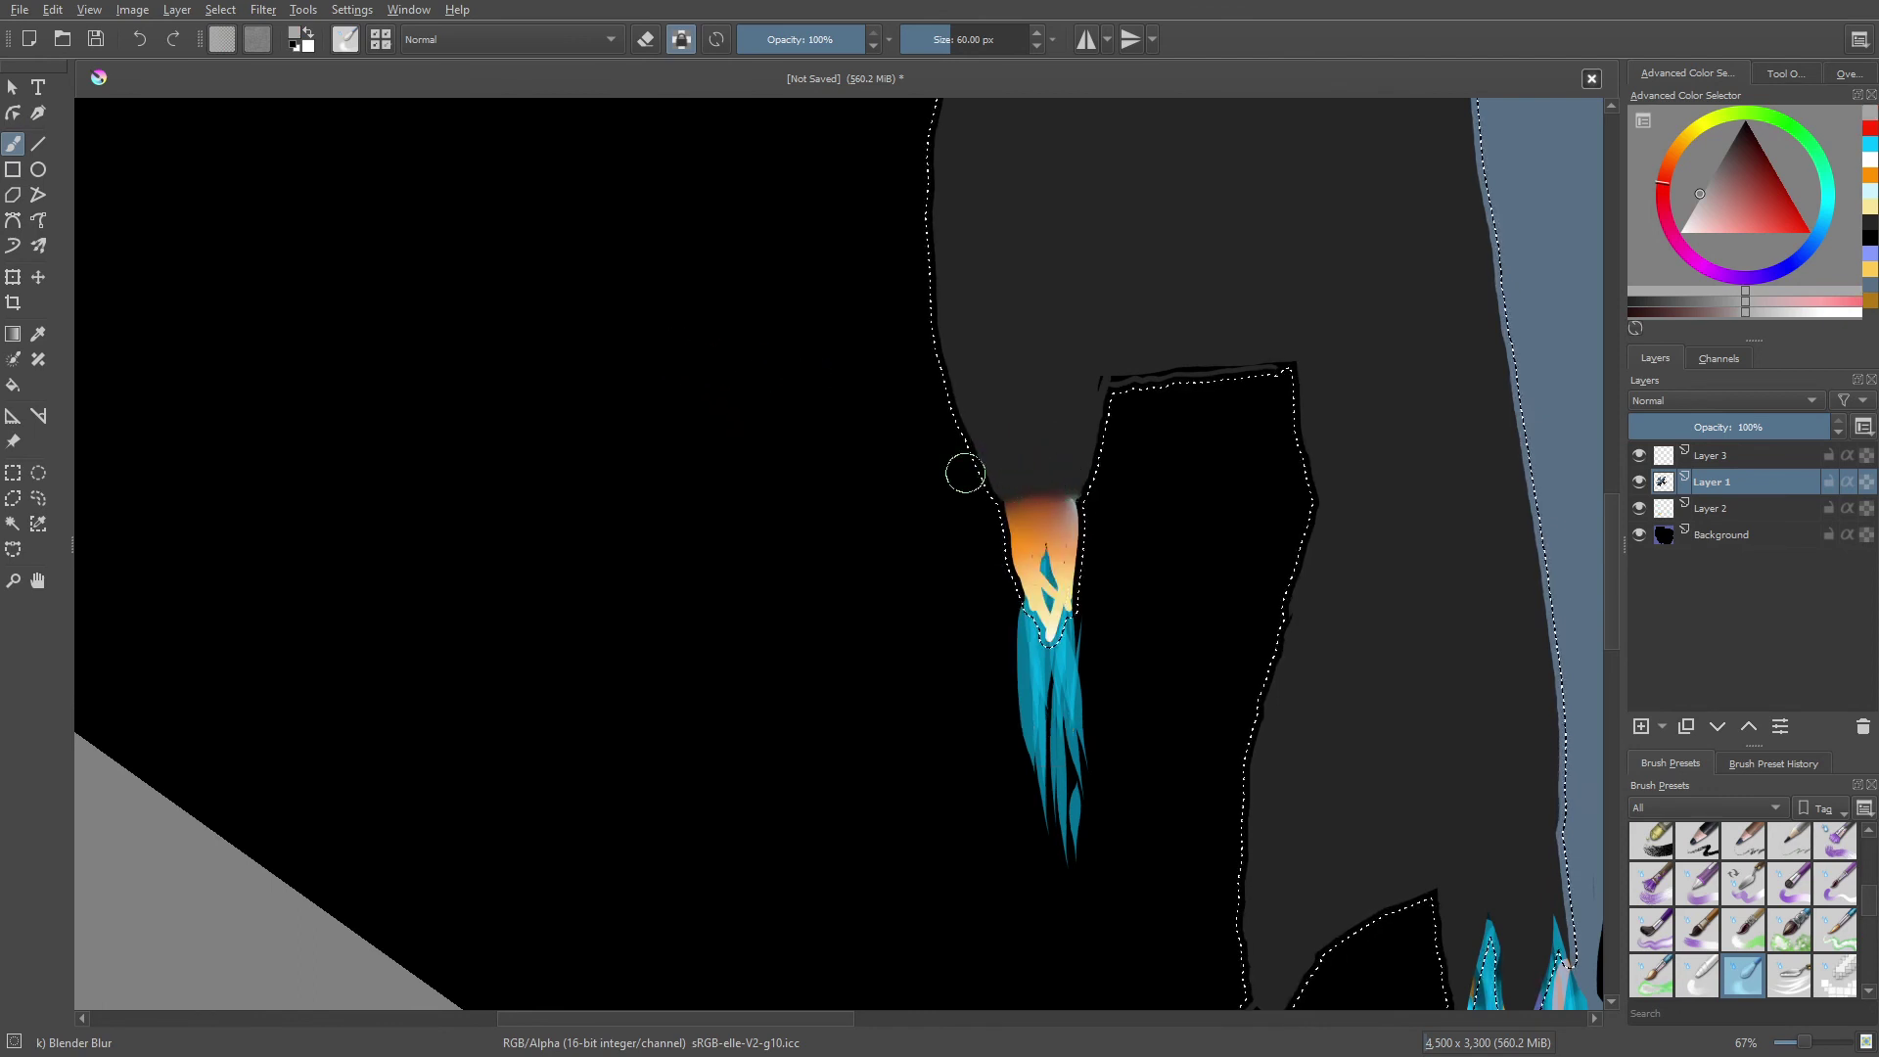
pyautogui.rightClick(917, 490)
# - Paint light grey strokes above the flame and along the hull's right, left and lower edges
pyautogui.click(1032, 537)
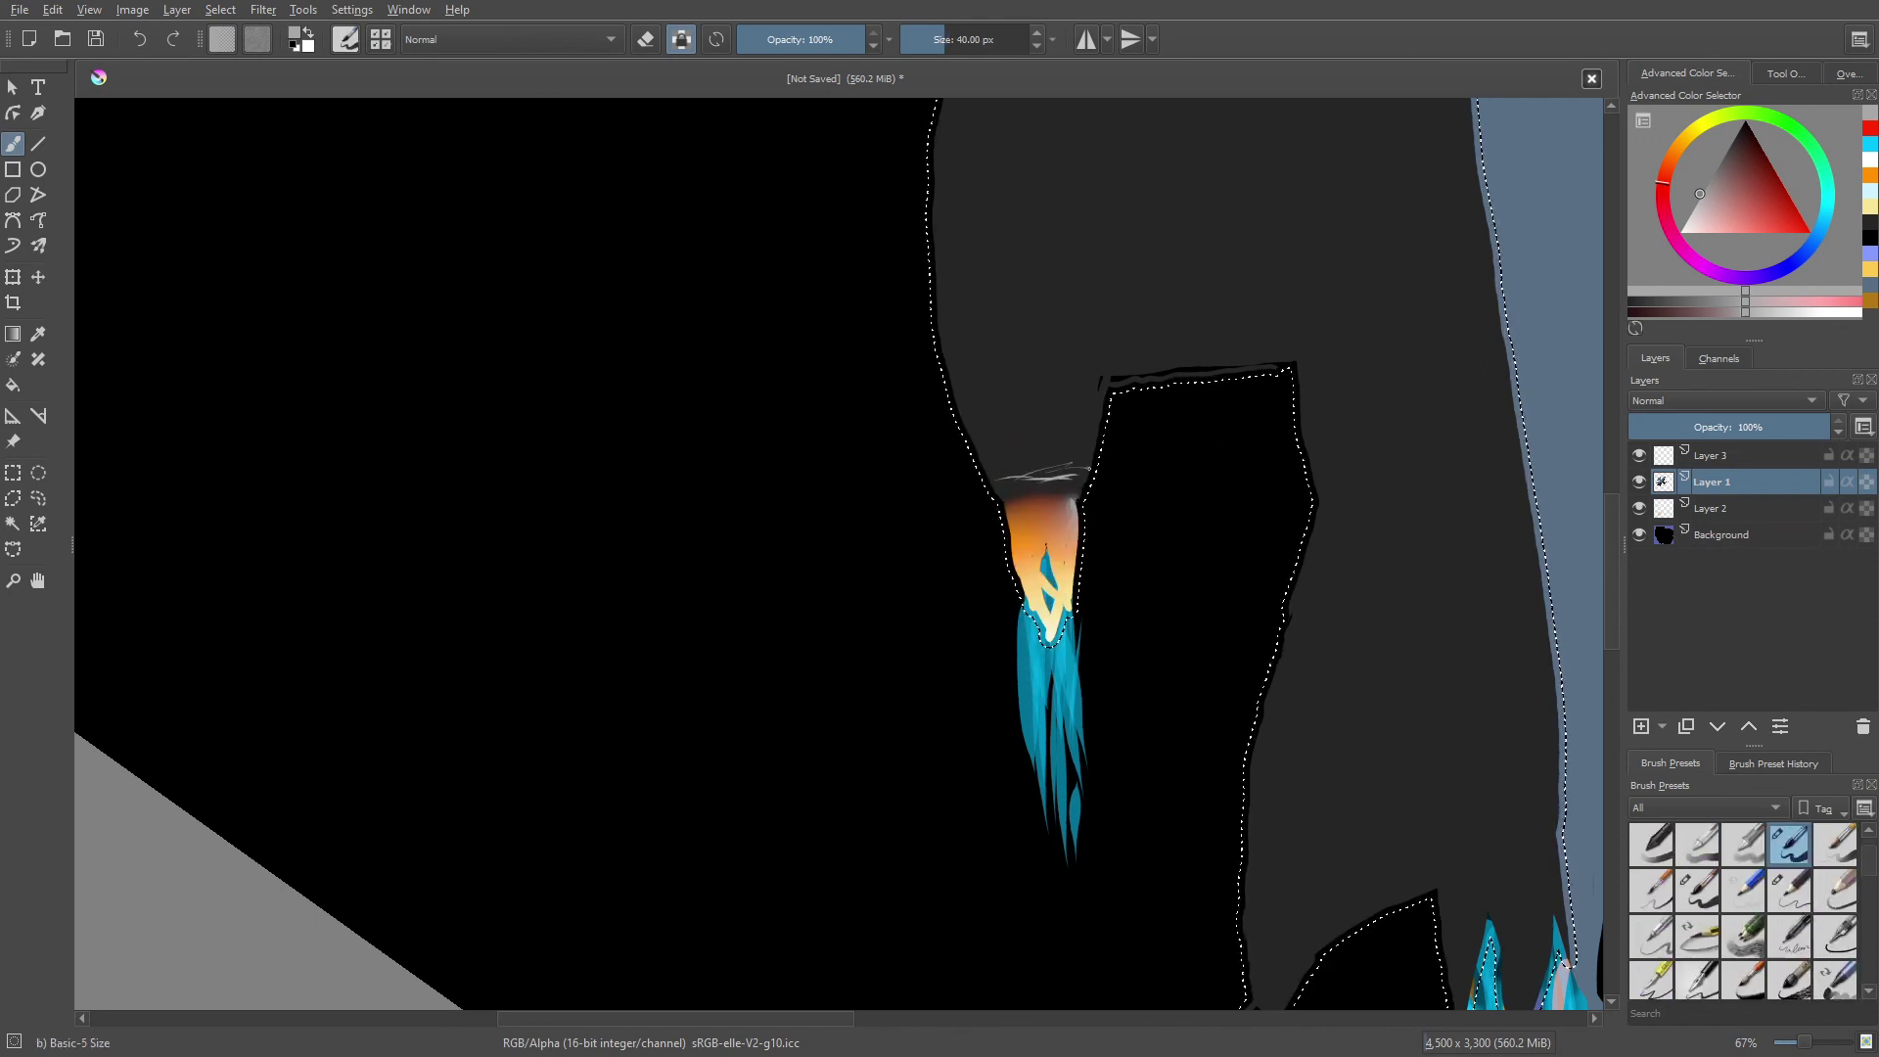
pyautogui.moveTo(1087, 468)
pyautogui.mouseDown()
pyautogui.moveTo(1008, 460)
pyautogui.moveTo(1072, 423)
pyautogui.moveTo(994, 439)
pyautogui.moveTo(1063, 416)
pyautogui.moveTo(1025, 429)
pyautogui.mouseUp()
pyautogui.moveTo(1301, 381); pyautogui.dragTo(1305, 413)
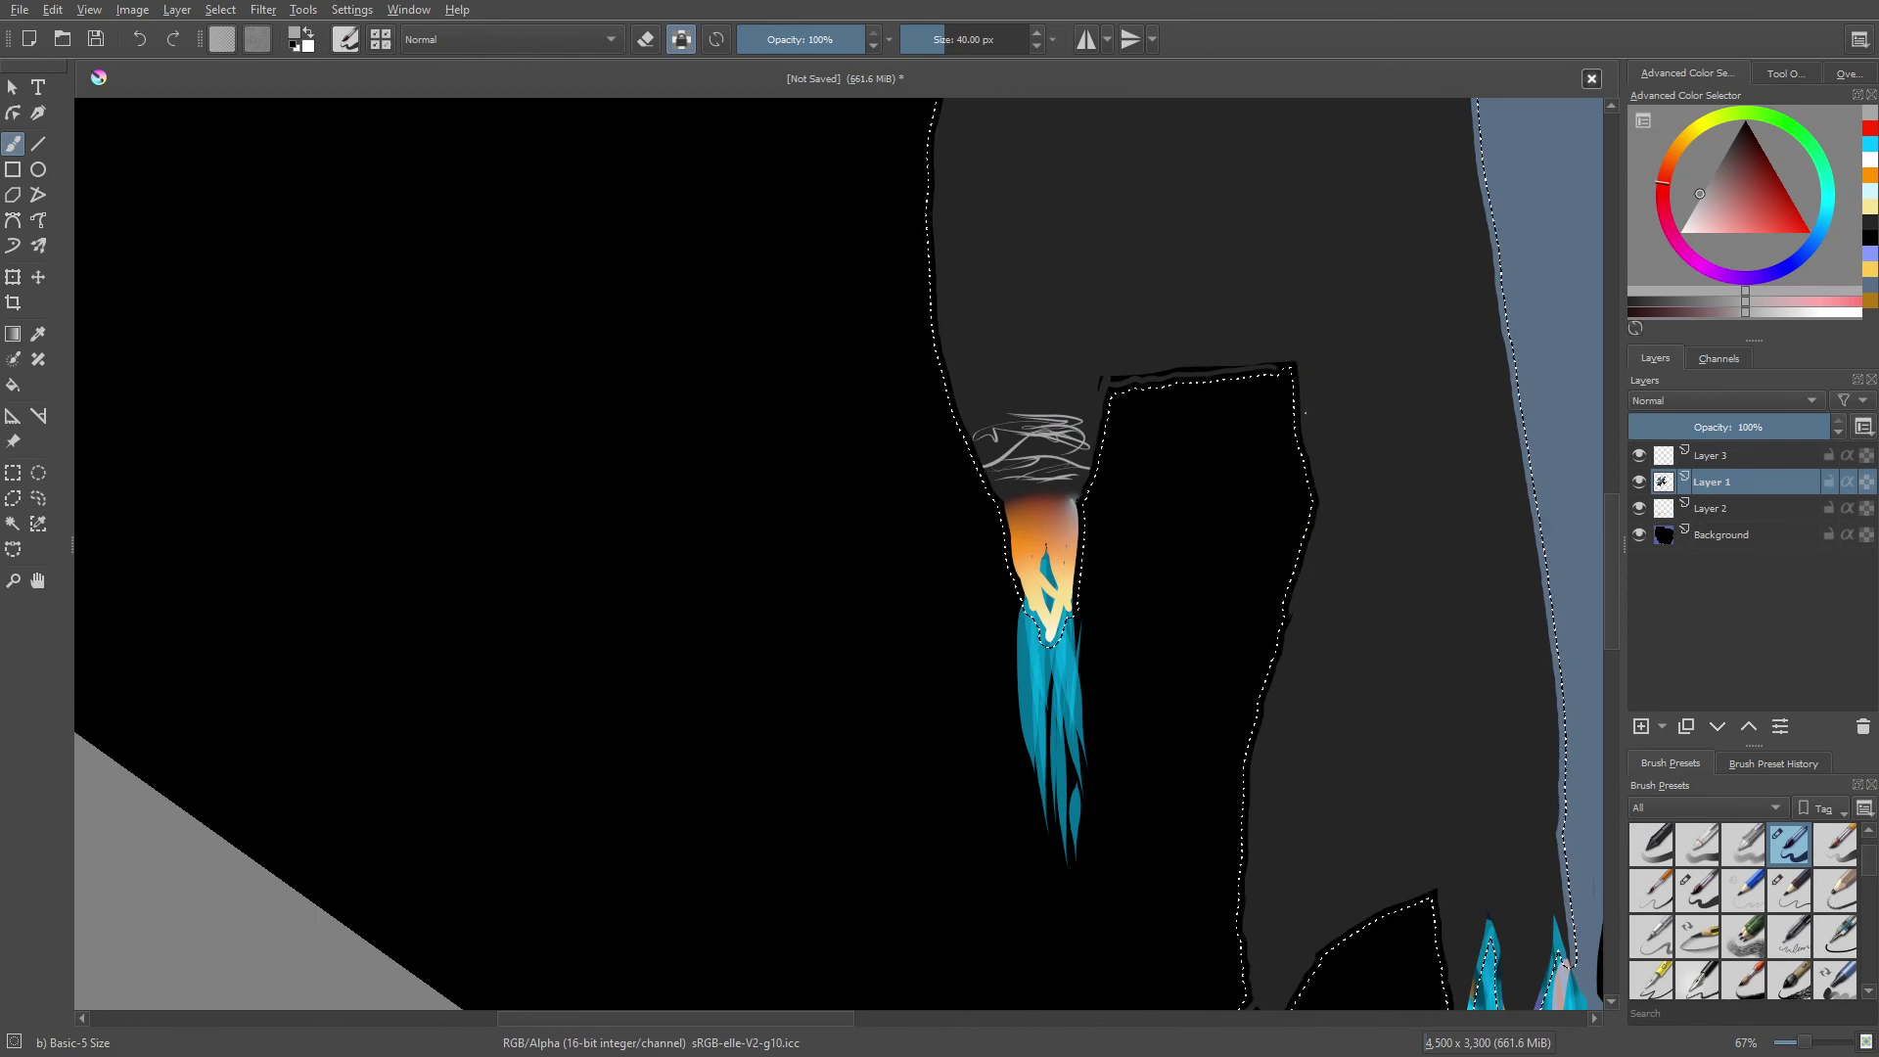
pyautogui.moveTo(1315, 605); pyautogui.dragTo(1312, 458)
pyautogui.moveTo(1287, 626); pyautogui.dragTo(1252, 788)
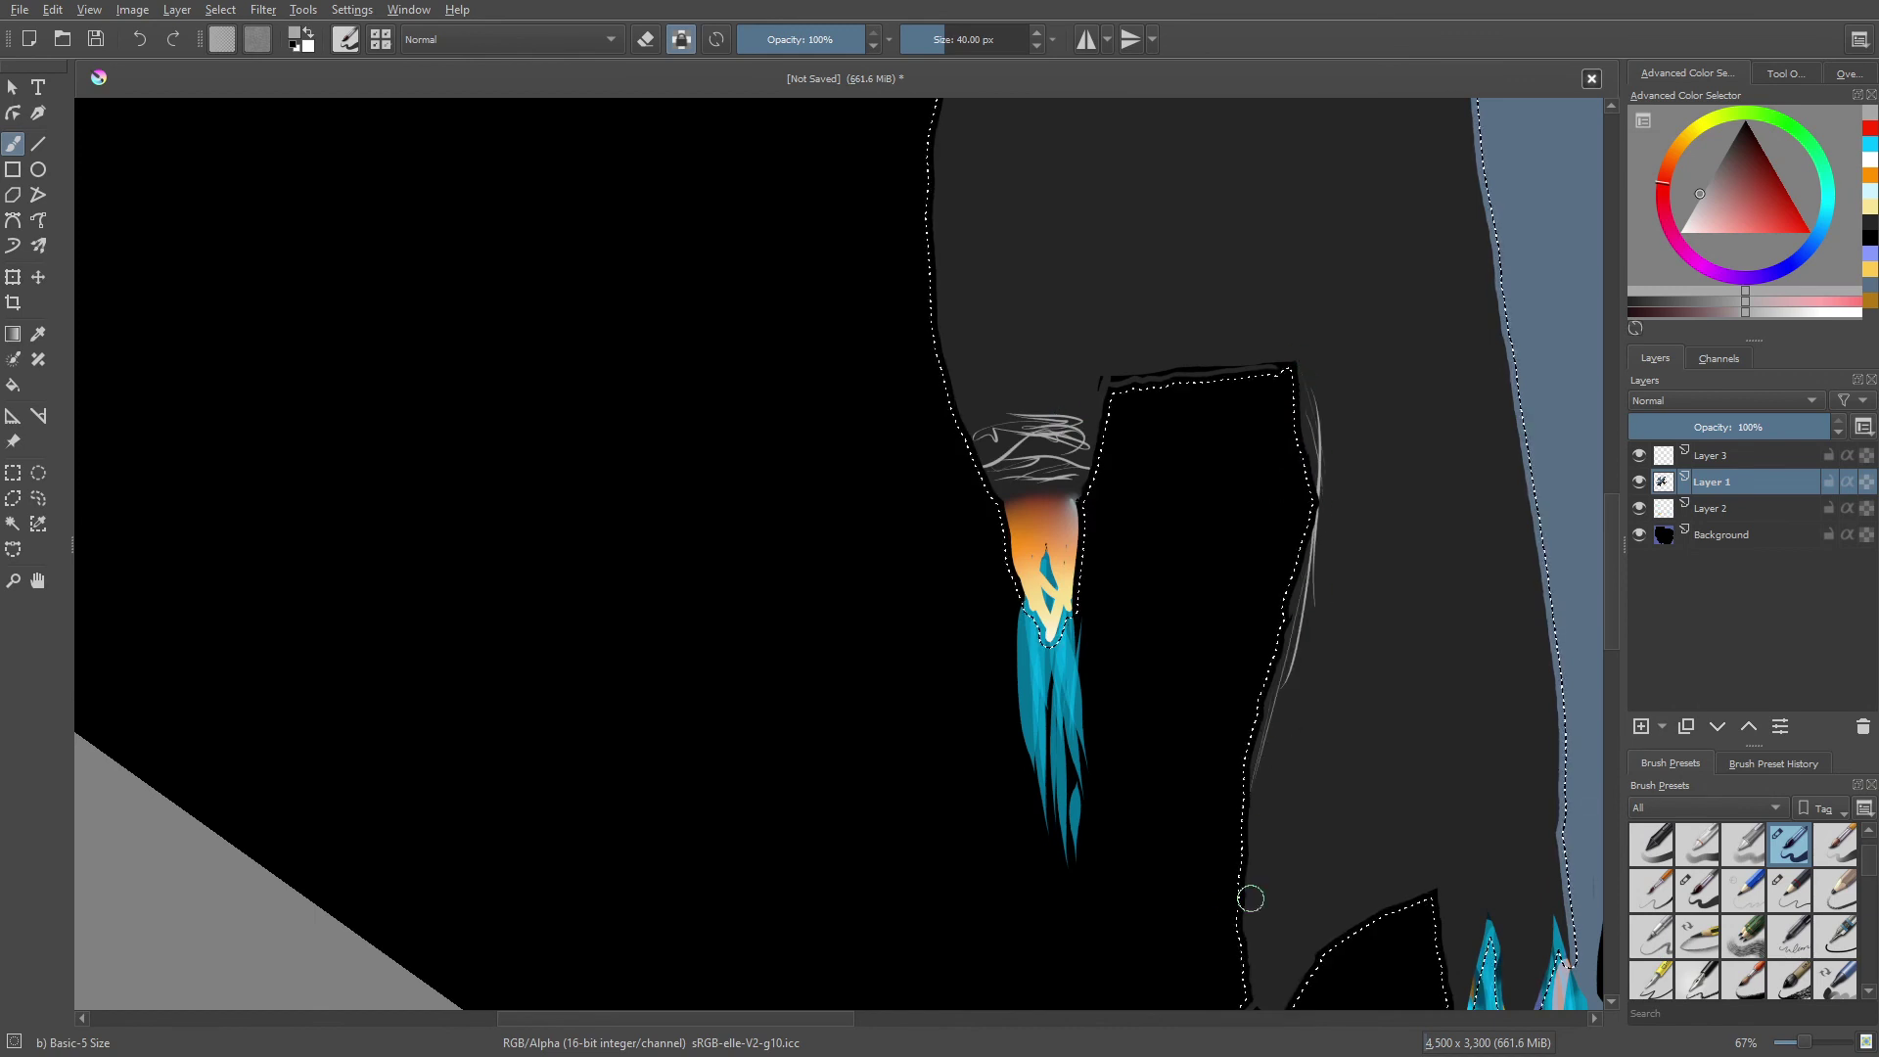
pyautogui.moveTo(1124, 688); pyautogui.dragTo(1010, 465)
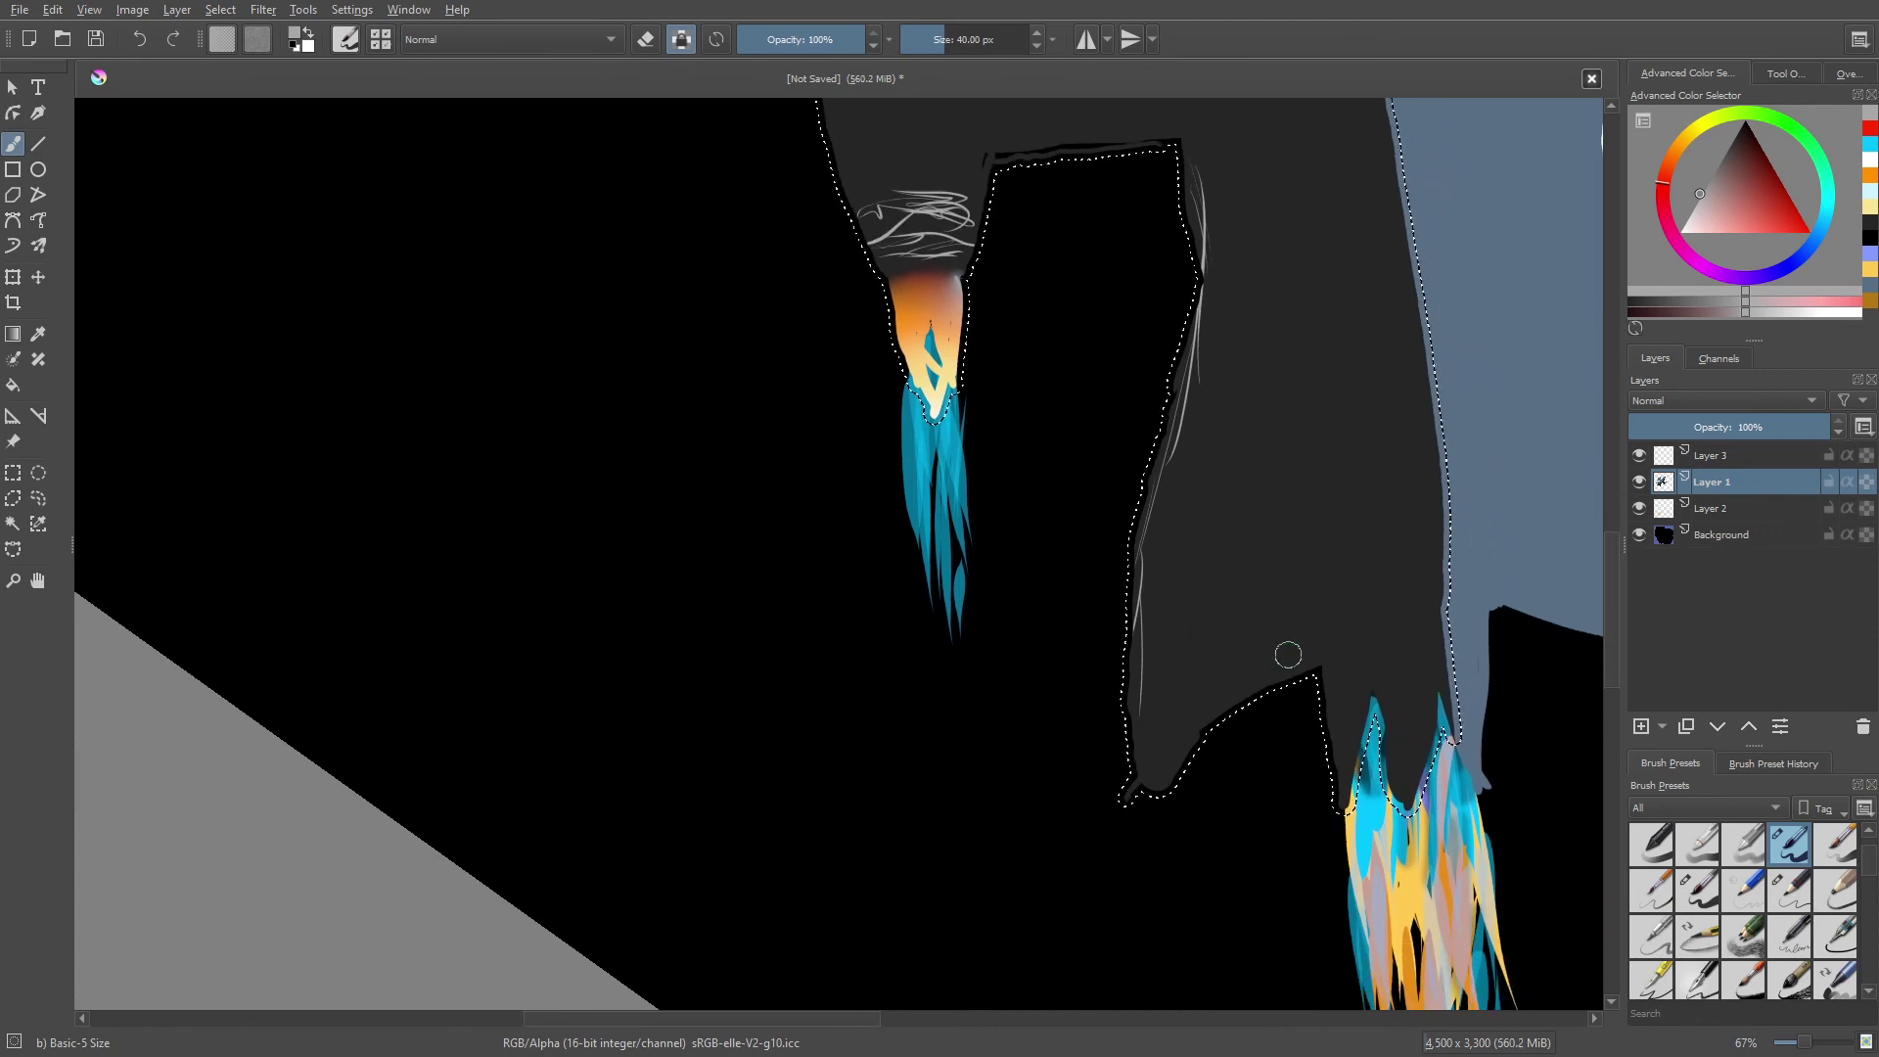
pyautogui.moveTo(1221, 730); pyautogui.dragTo(1125, 784)
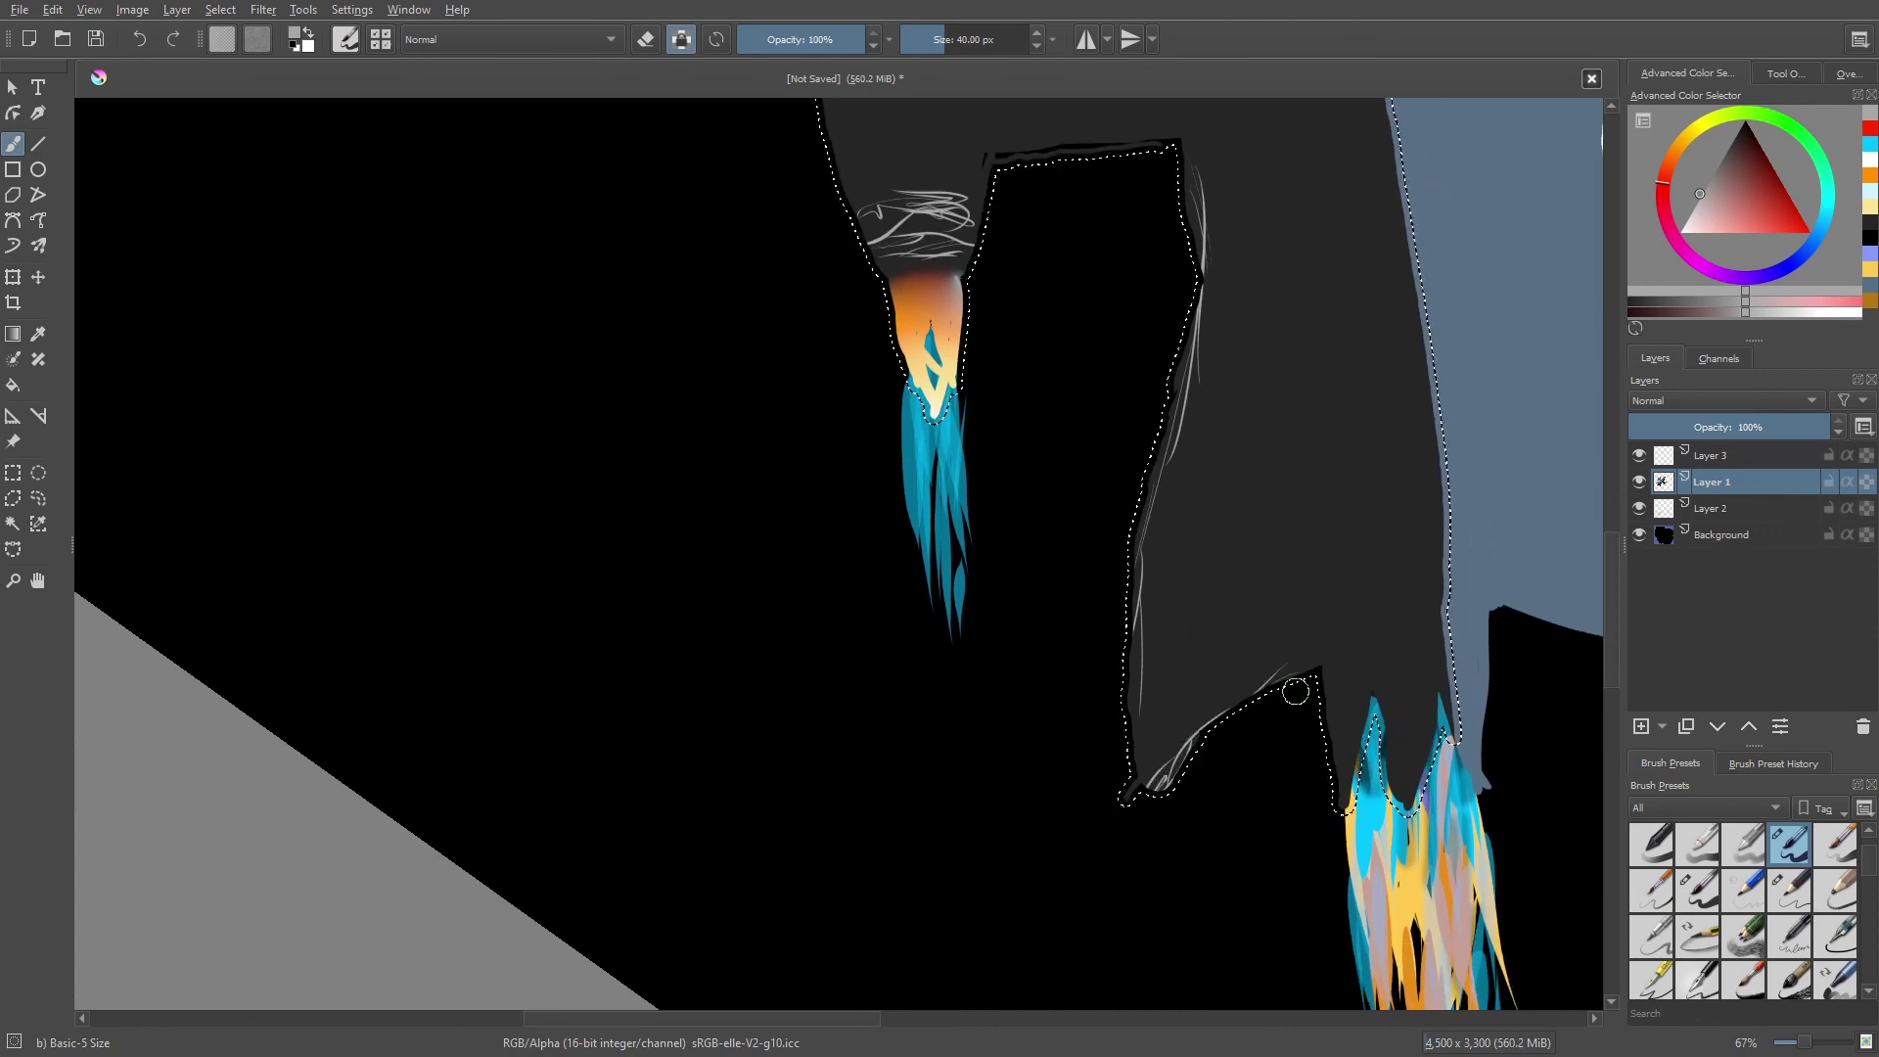
pyautogui.moveTo(1292, 684); pyautogui.dragTo(1209, 744)
# - Clear the active selection and return to the brush tool
pyautogui.scroll(4, 1132, 755)
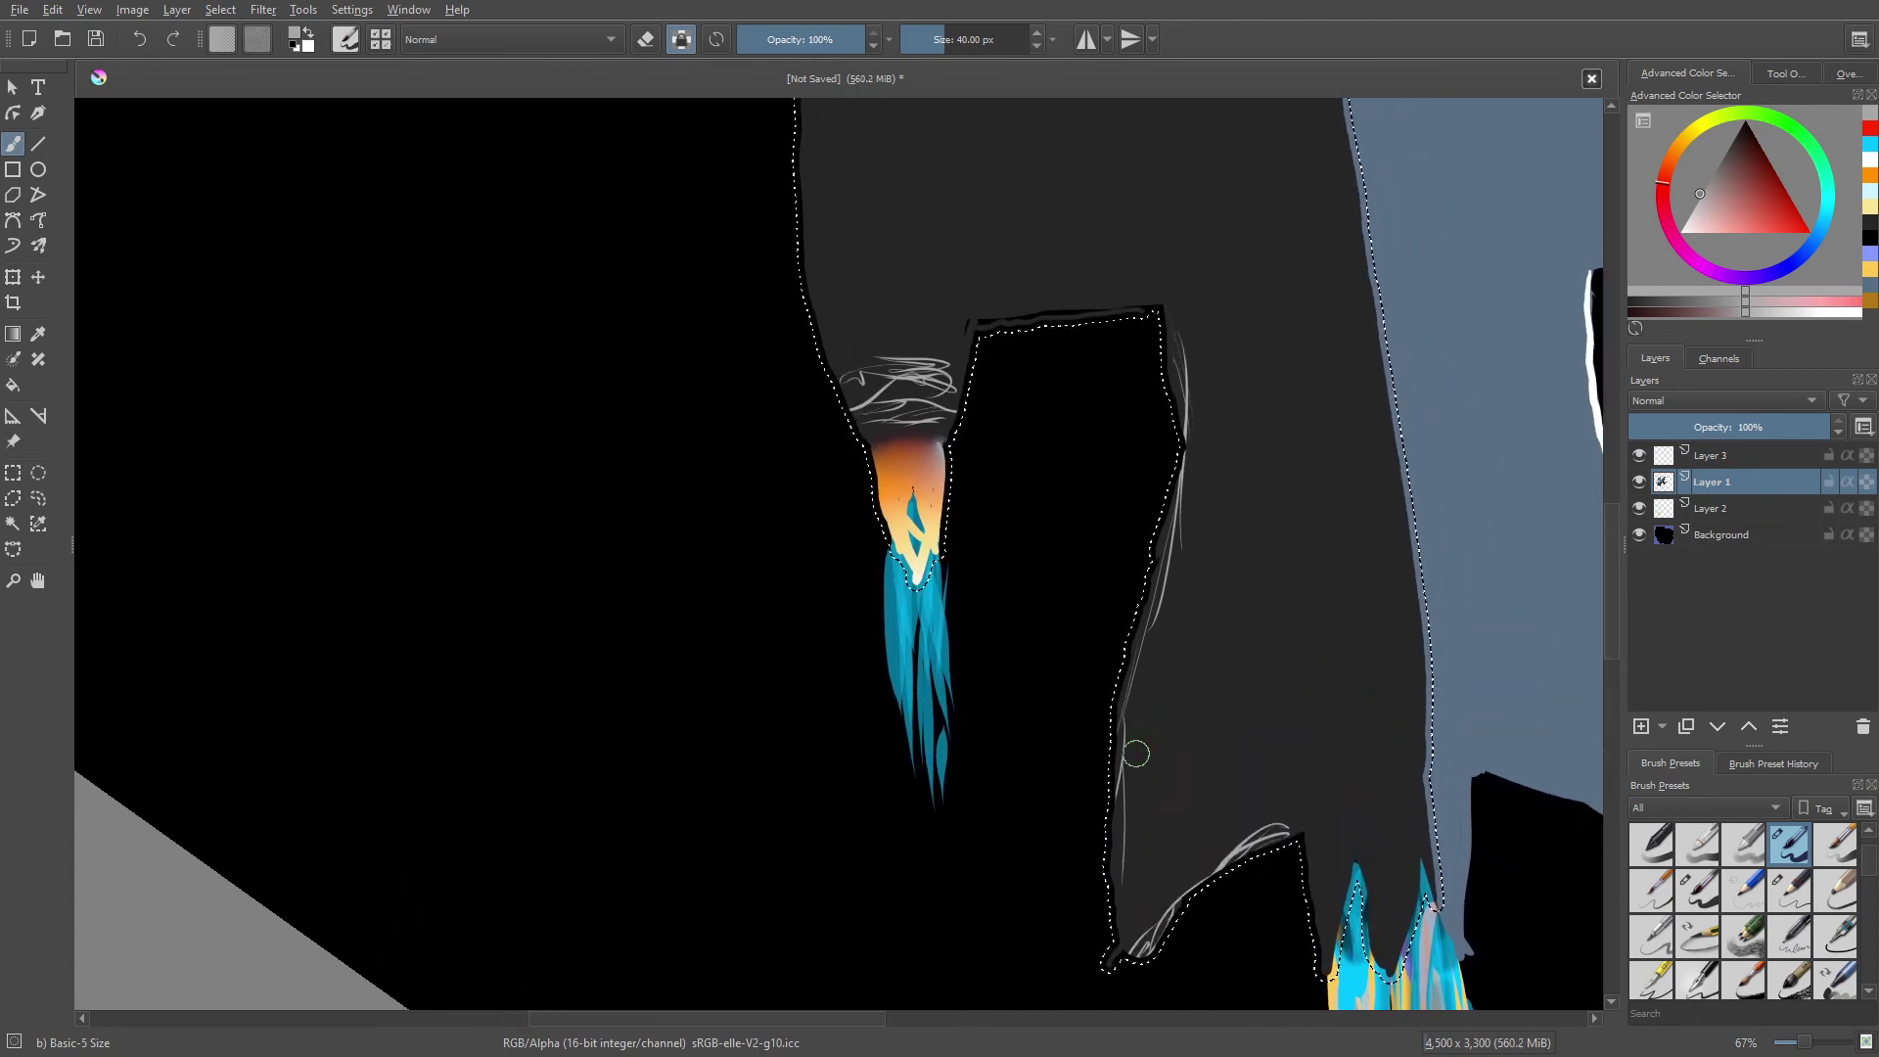
pyautogui.hotkey('ctrl', 'r')
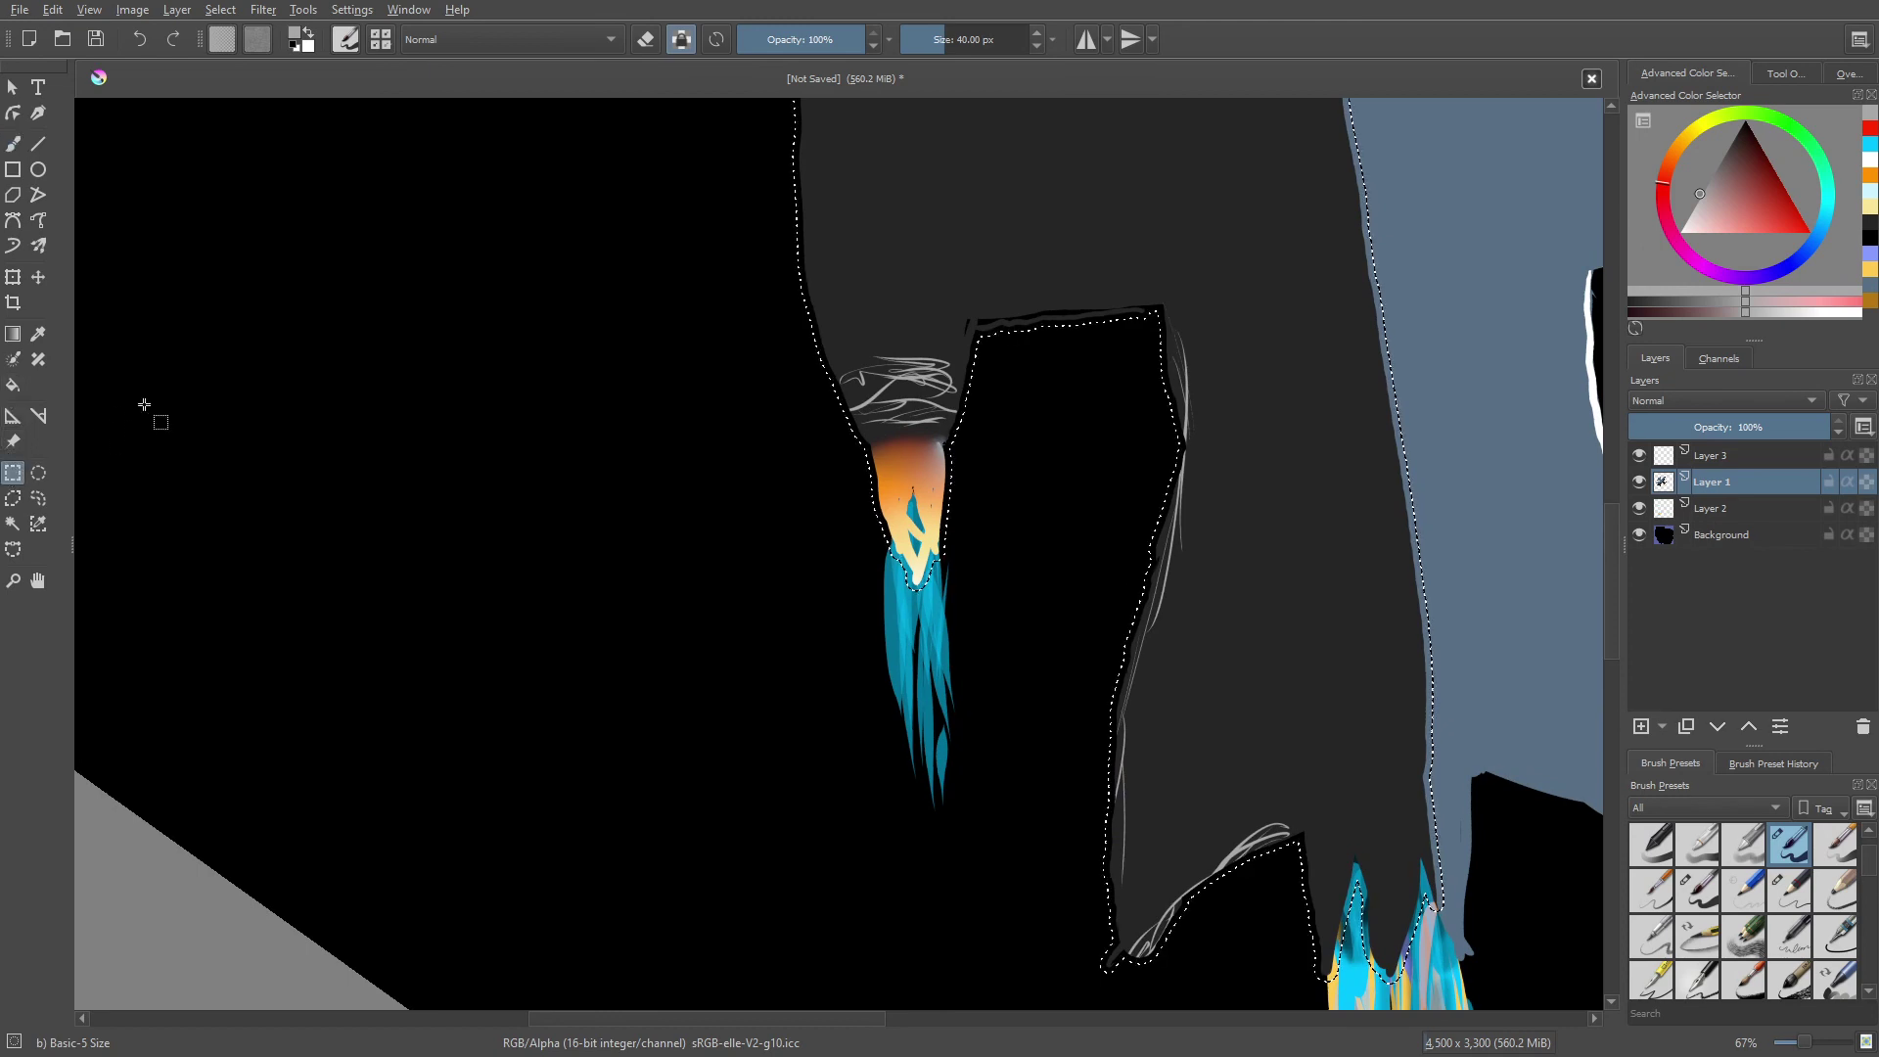
pyautogui.click(153, 396)
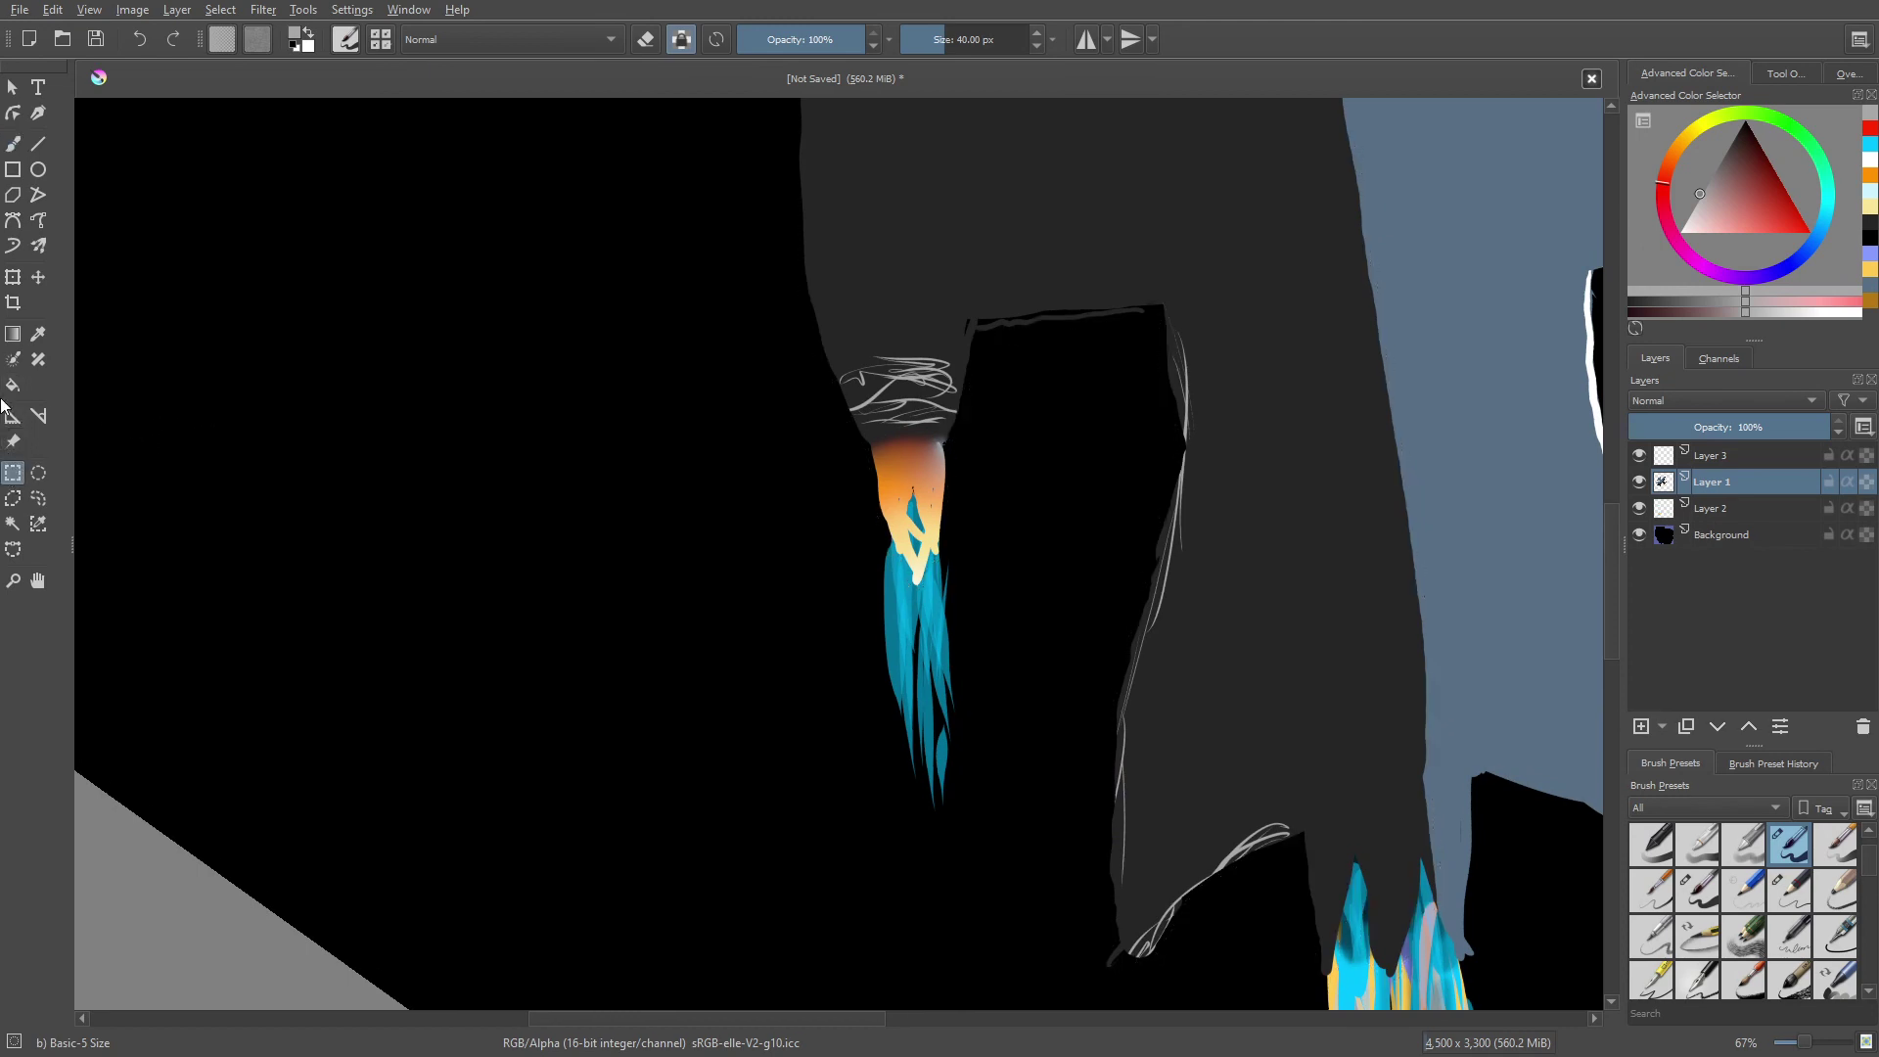
pyautogui.click(13, 144)
pyautogui.scroll(3, 793, 566)
# - Blur the white sketch lines above the left thruster and along the hull with Blender Blur
pyautogui.rightClick(793, 565)
pyautogui.click(871, 477)
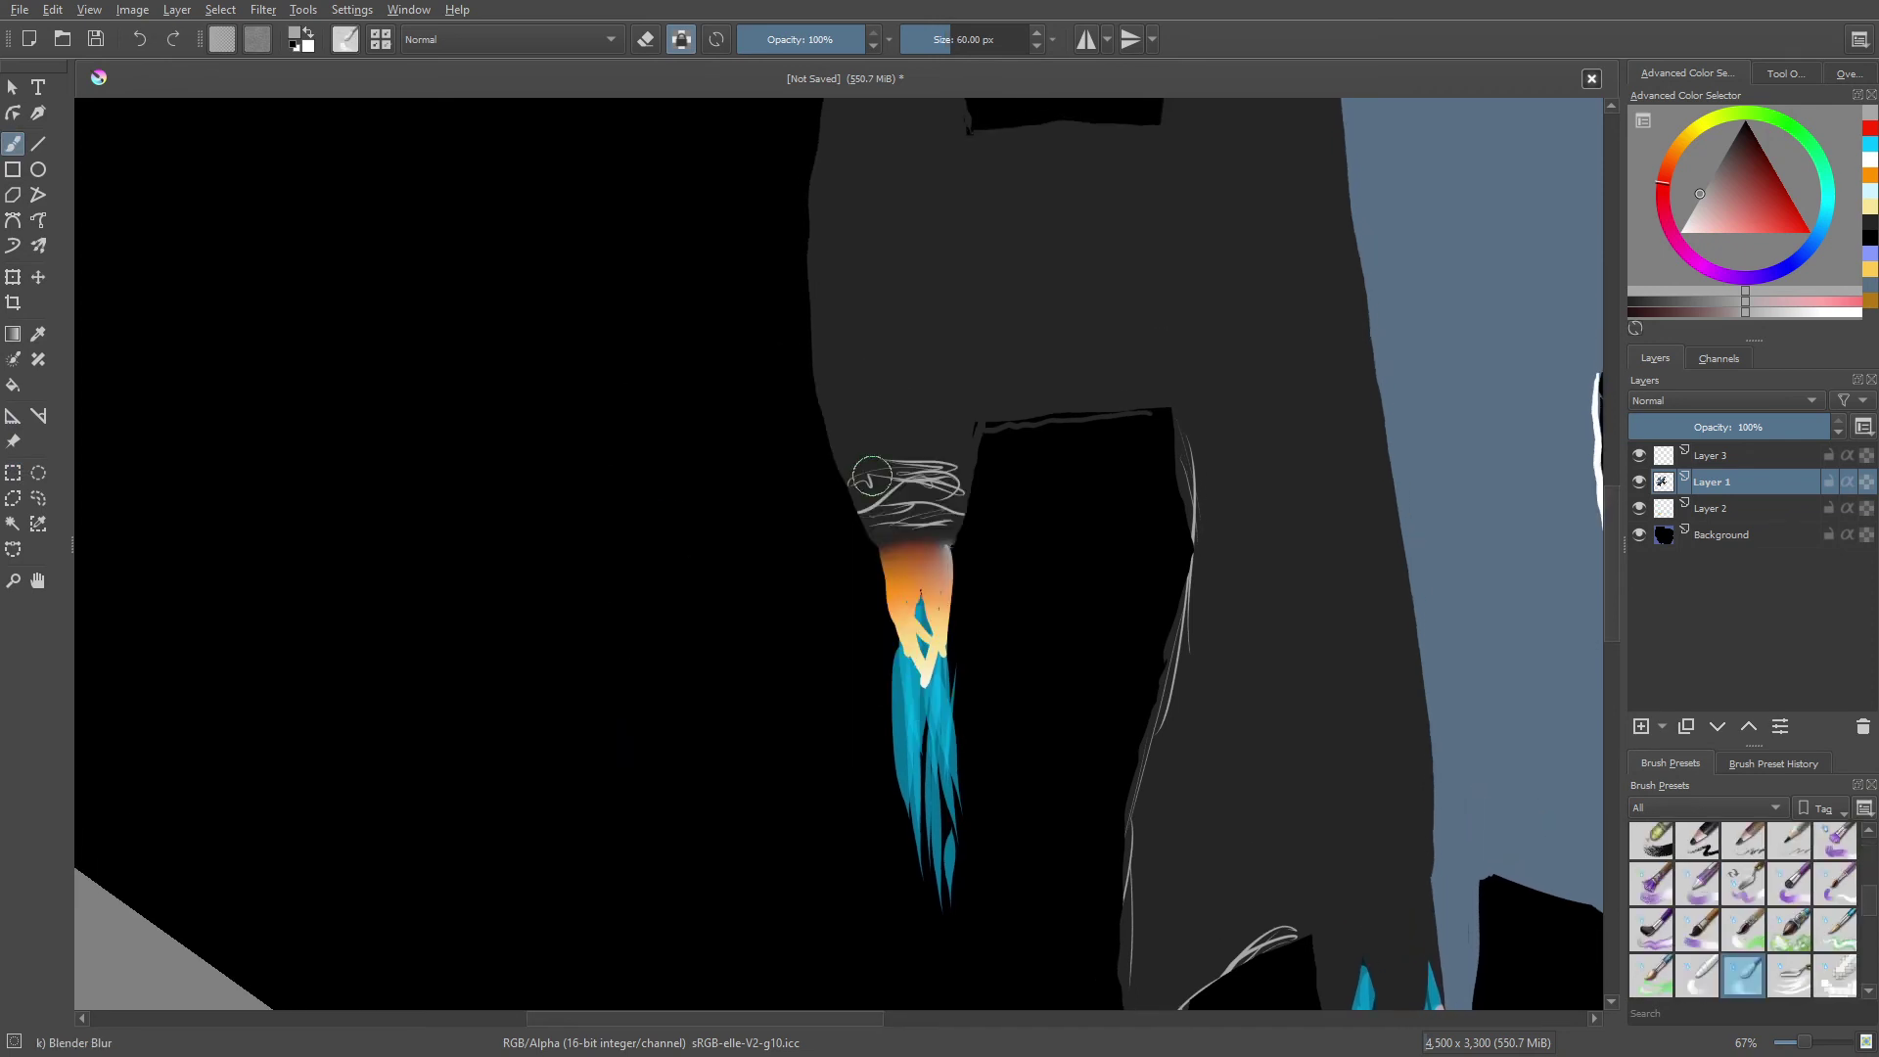
pyautogui.moveTo(871, 476)
pyautogui.mouseDown()
pyautogui.moveTo(906, 525)
pyautogui.moveTo(943, 494)
pyautogui.mouseUp()
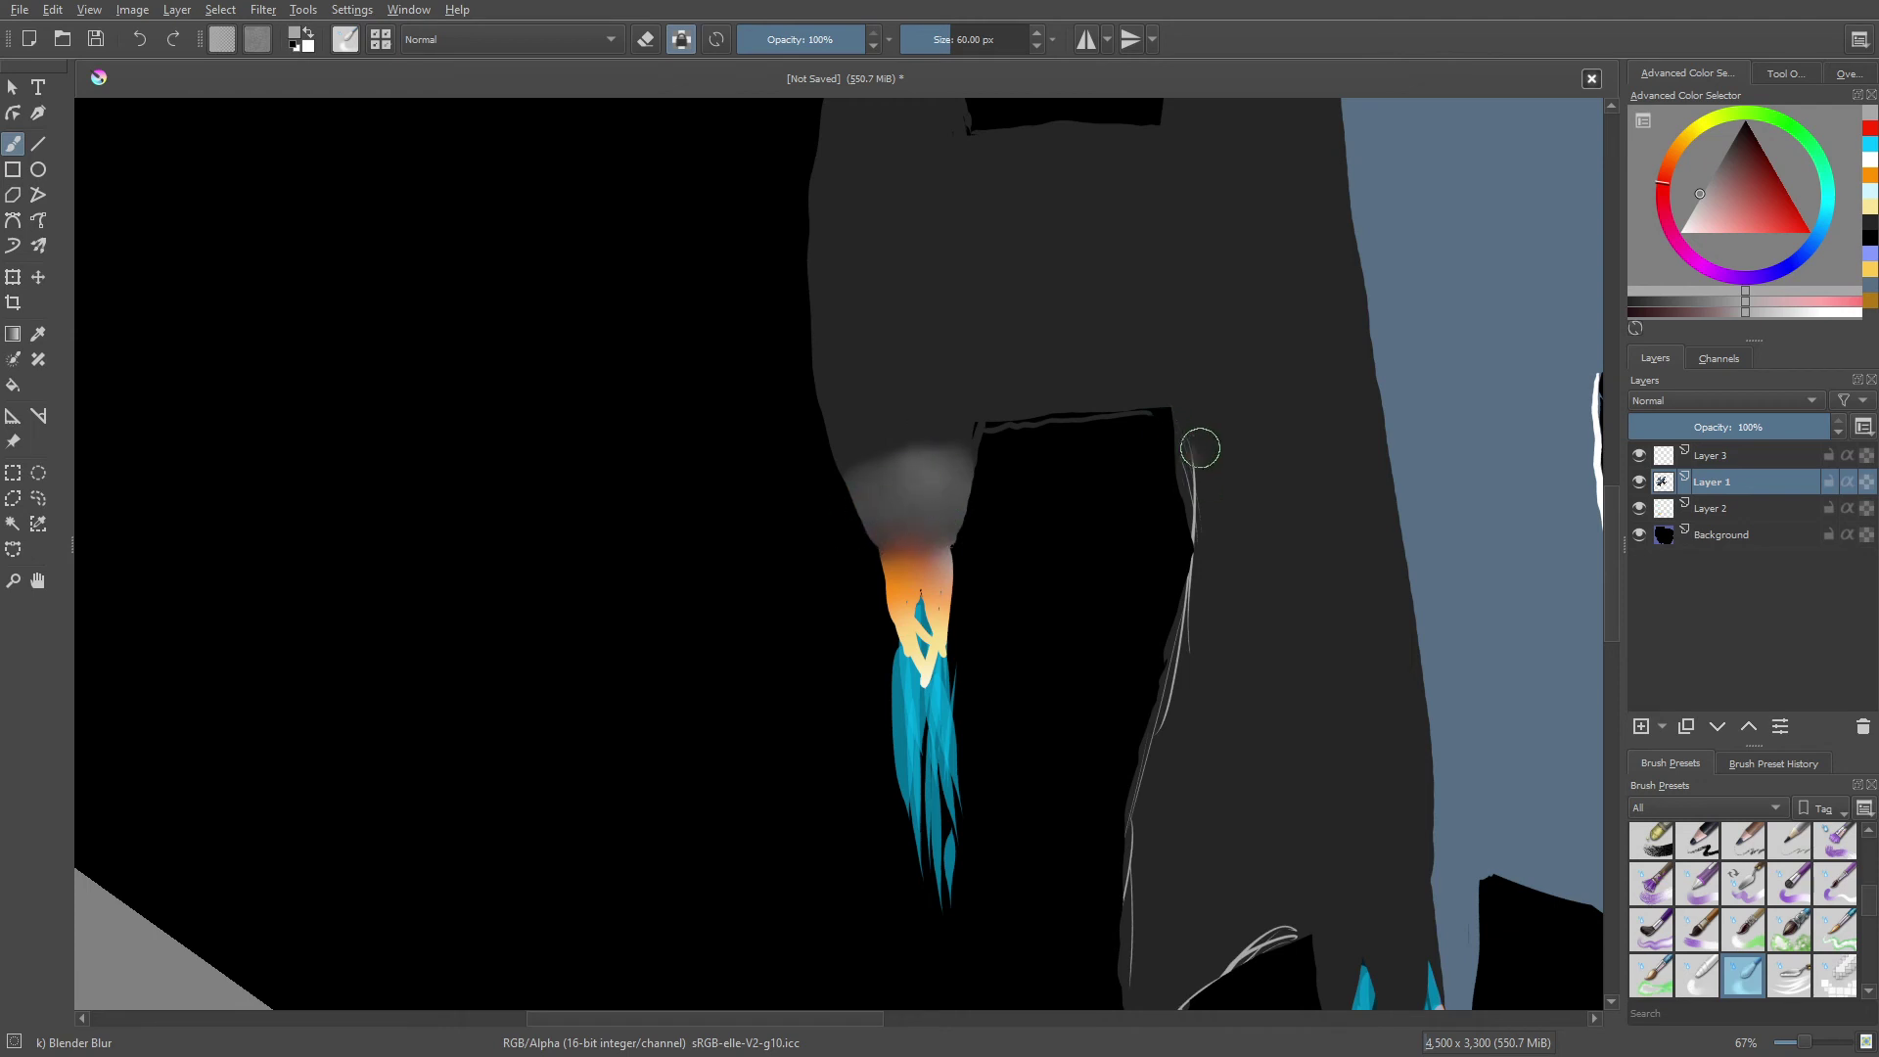
pyautogui.moveTo(1200, 449)
pyautogui.mouseDown()
pyautogui.moveTo(1174, 390)
pyautogui.moveTo(1195, 558)
pyautogui.moveTo(1145, 743)
pyautogui.moveTo(1156, 726)
pyautogui.moveTo(1040, 475)
pyautogui.mouseUp()
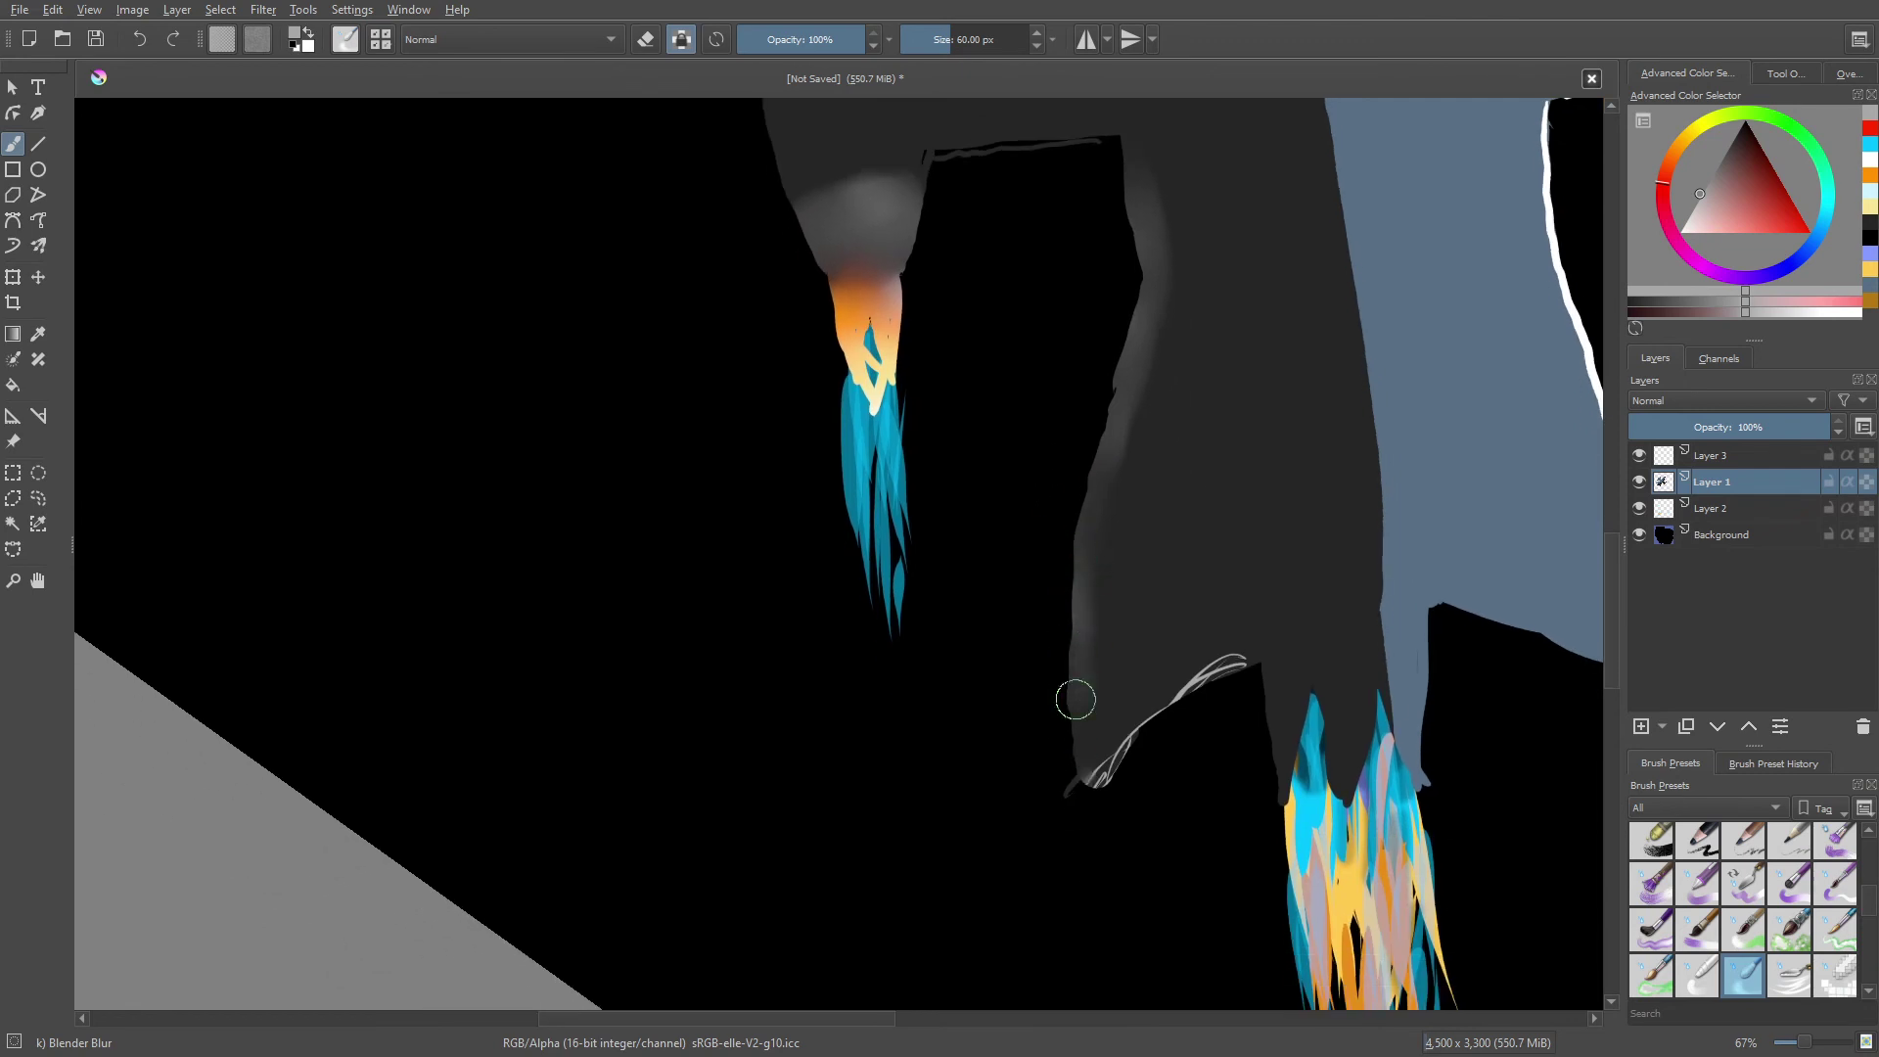
pyautogui.moveTo(1091, 780)
pyautogui.mouseDown()
pyautogui.moveTo(1240, 674)
pyautogui.moveTo(1154, 672)
pyautogui.moveTo(1248, 664)
pyautogui.mouseUp()
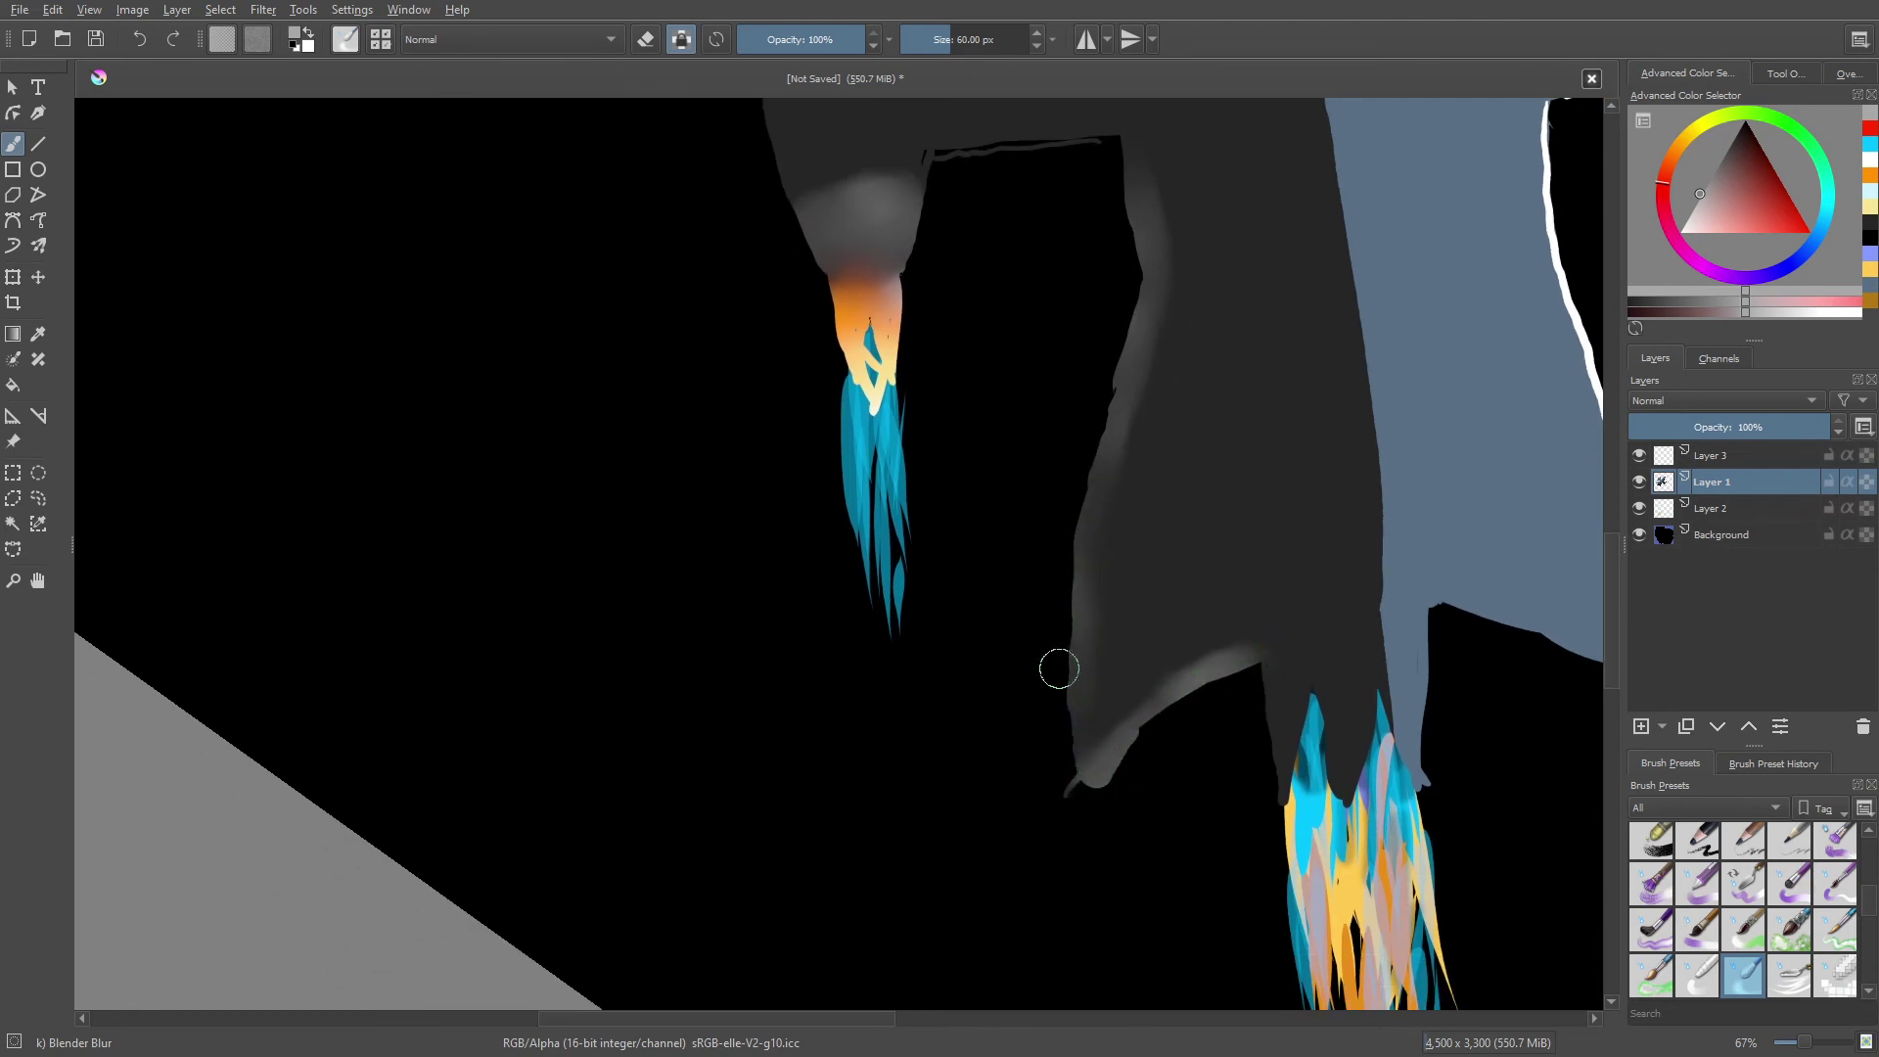
pyautogui.moveTo(1039, 704)
pyautogui.mouseDown()
pyautogui.moveTo(985, 623)
pyautogui.moveTo(996, 587)
pyautogui.mouseUp()
pyautogui.rightClick(988, 602)
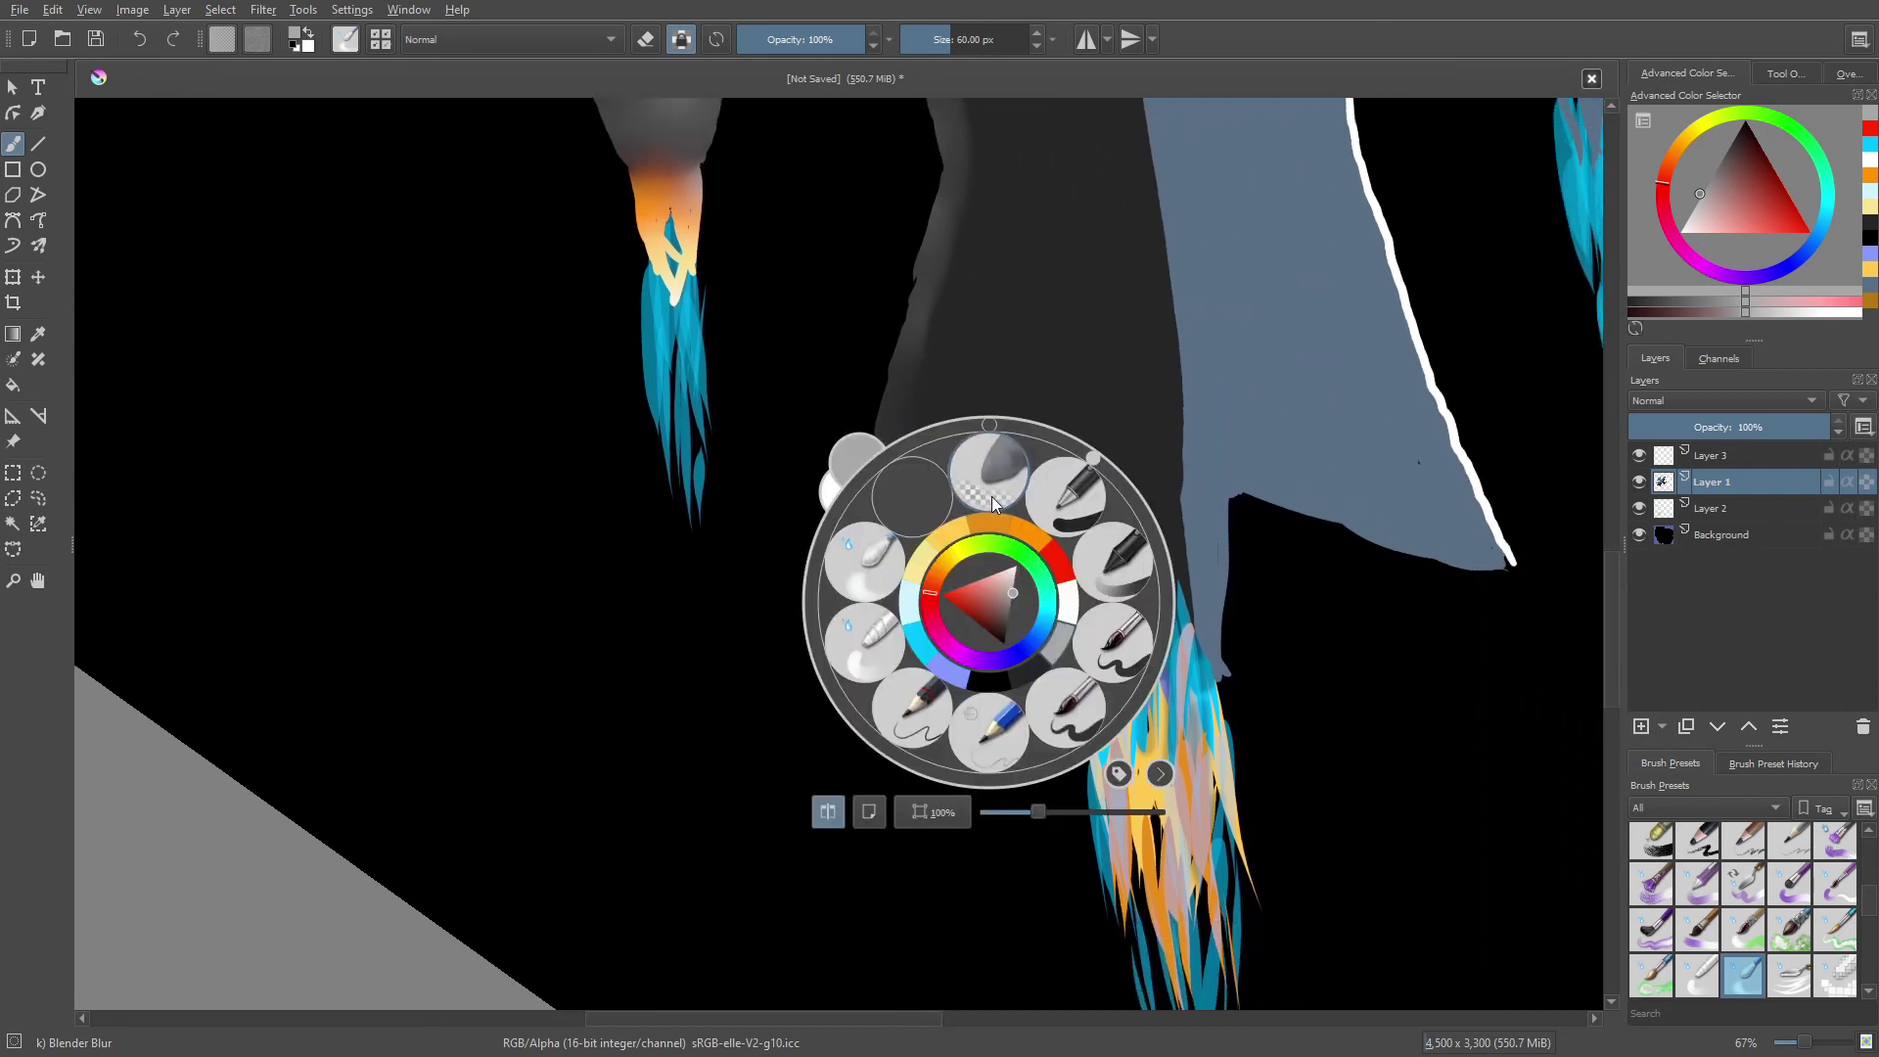
# - Paint a saturated red band across the right thruster's base with orange strokes beneath it
pyautogui.click(1059, 566)
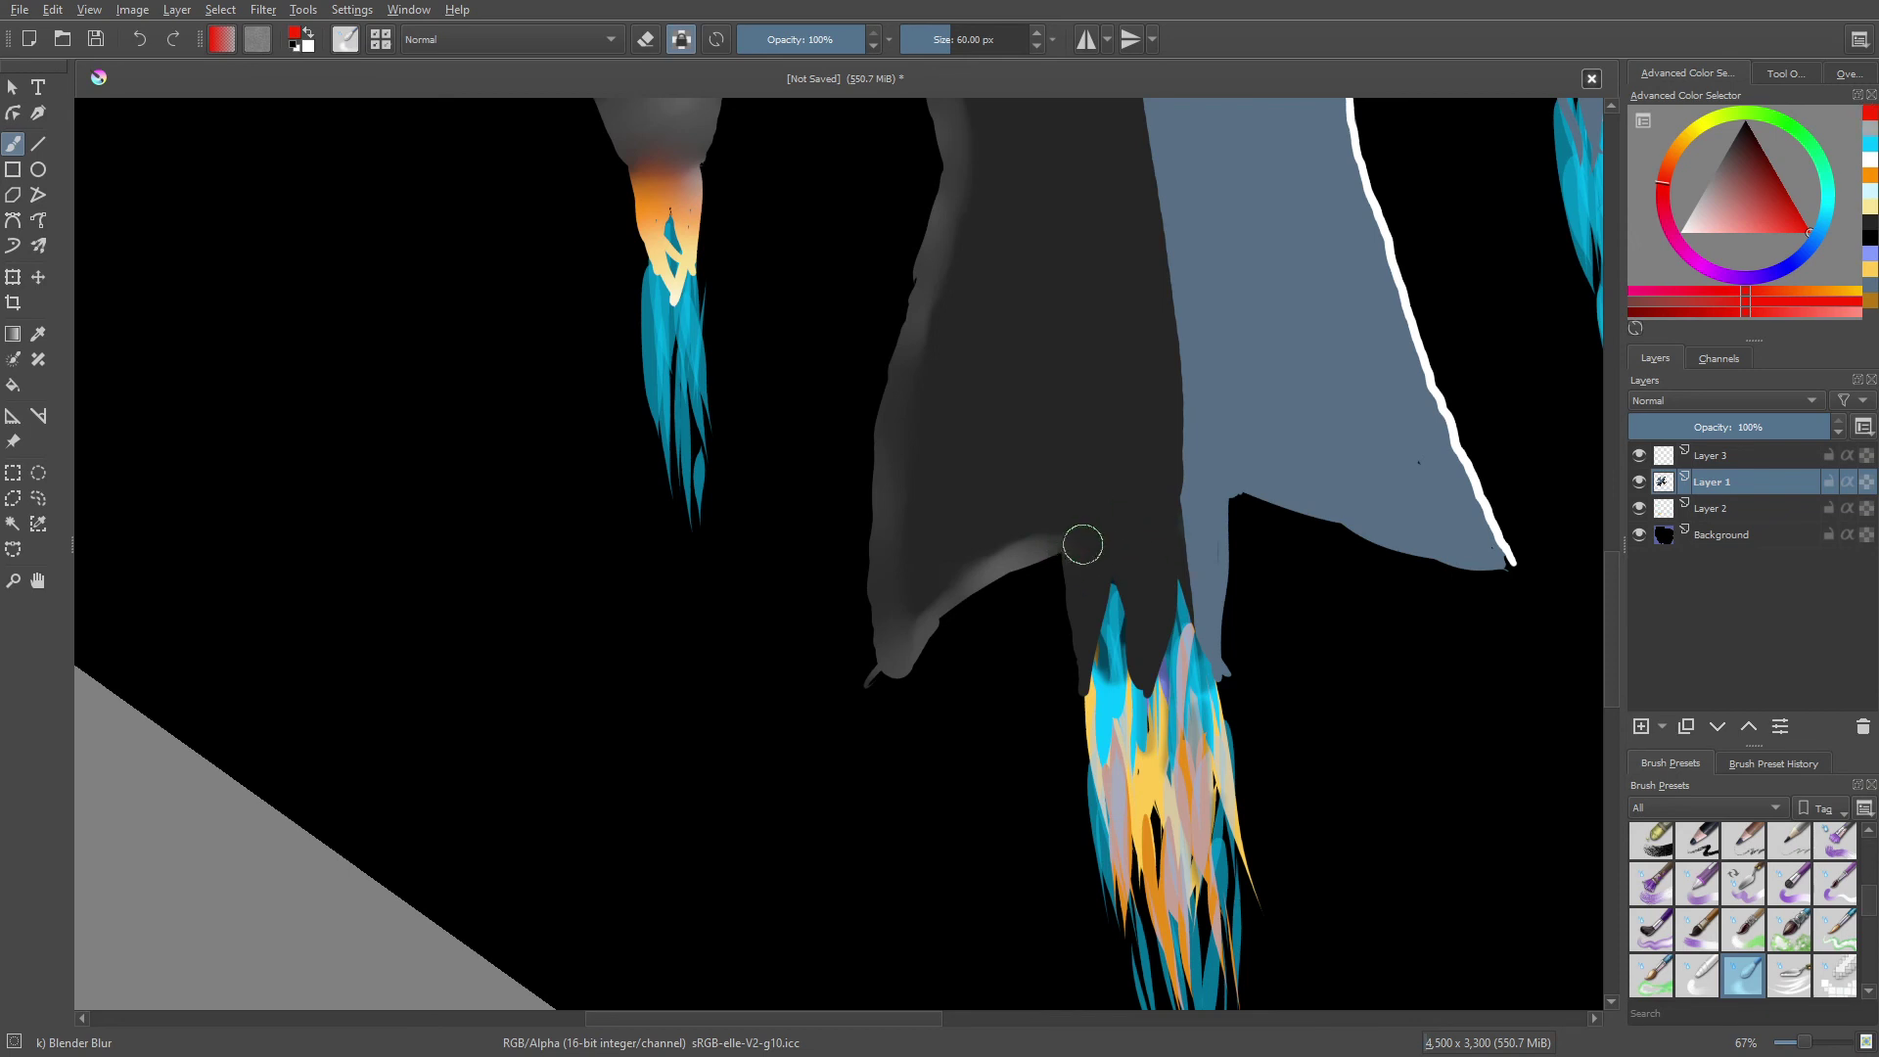
pyautogui.rightClick(1026, 555)
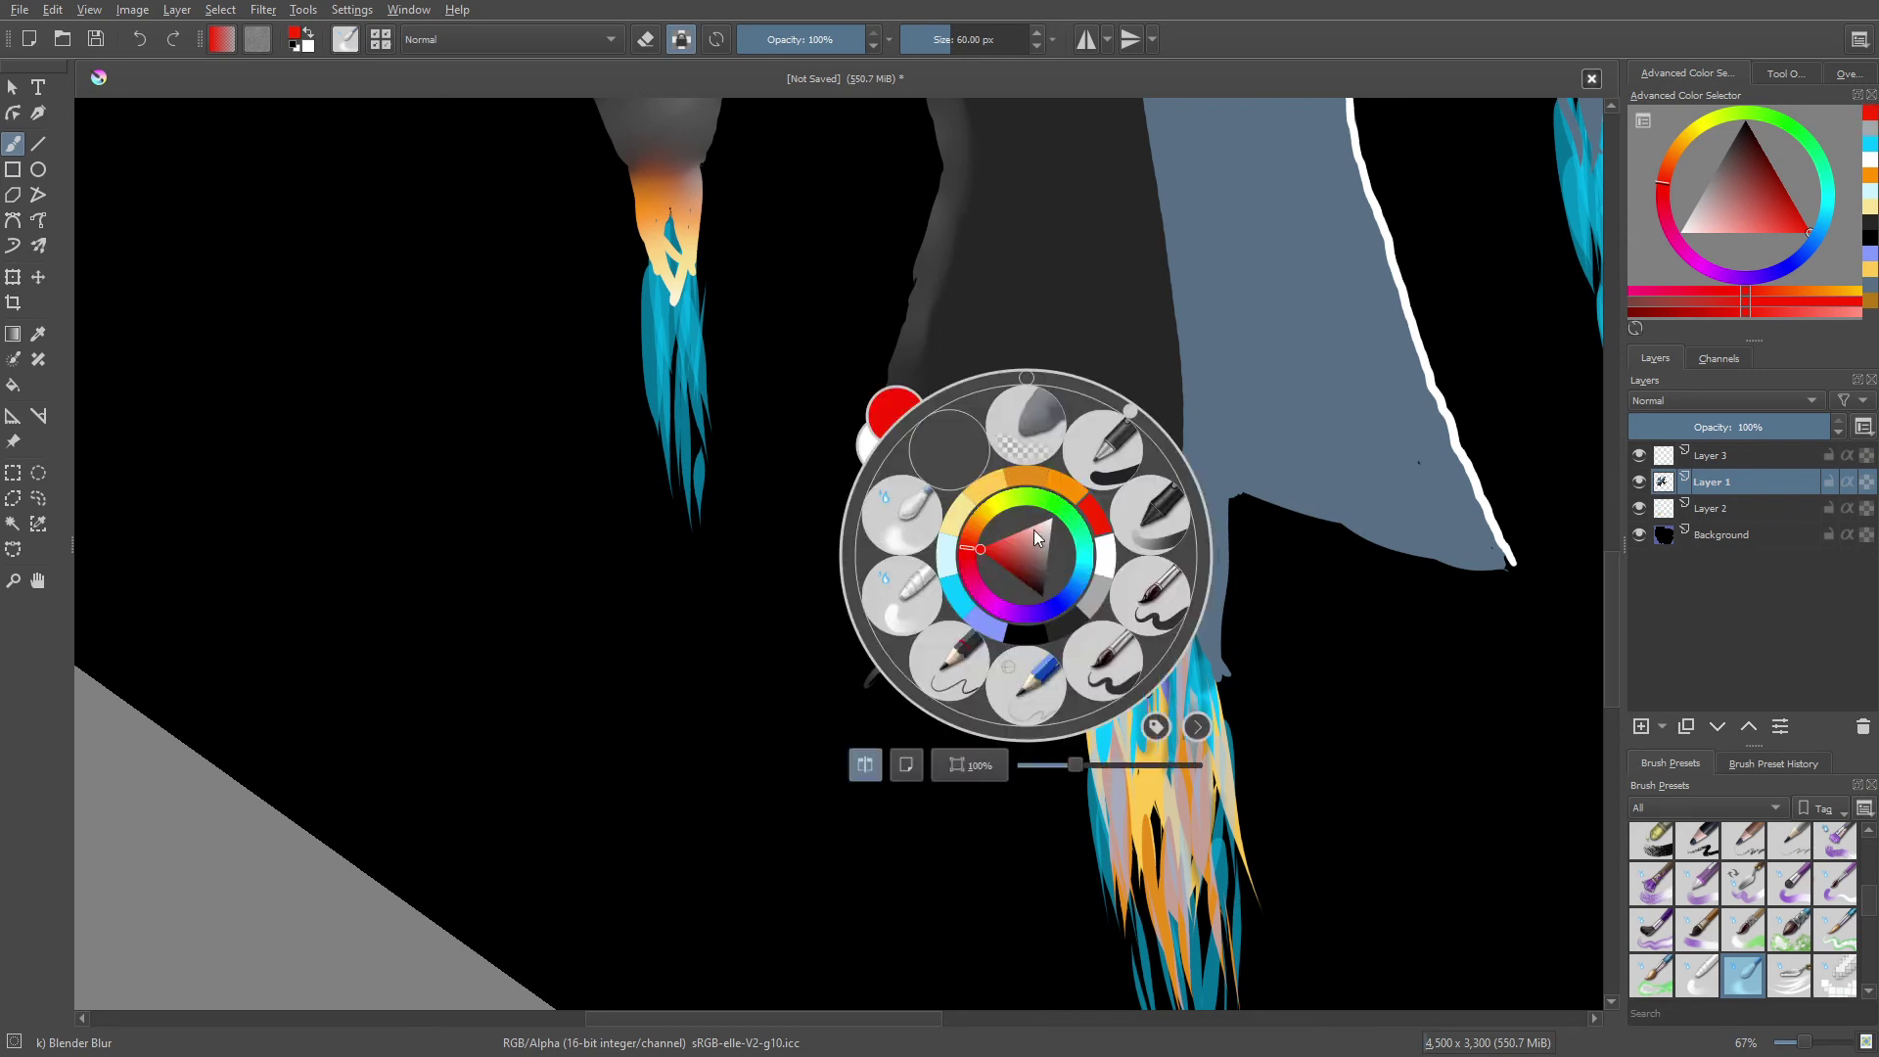
pyautogui.click(1152, 595)
pyautogui.moveTo(1070, 548); pyautogui.dragTo(1162, 530)
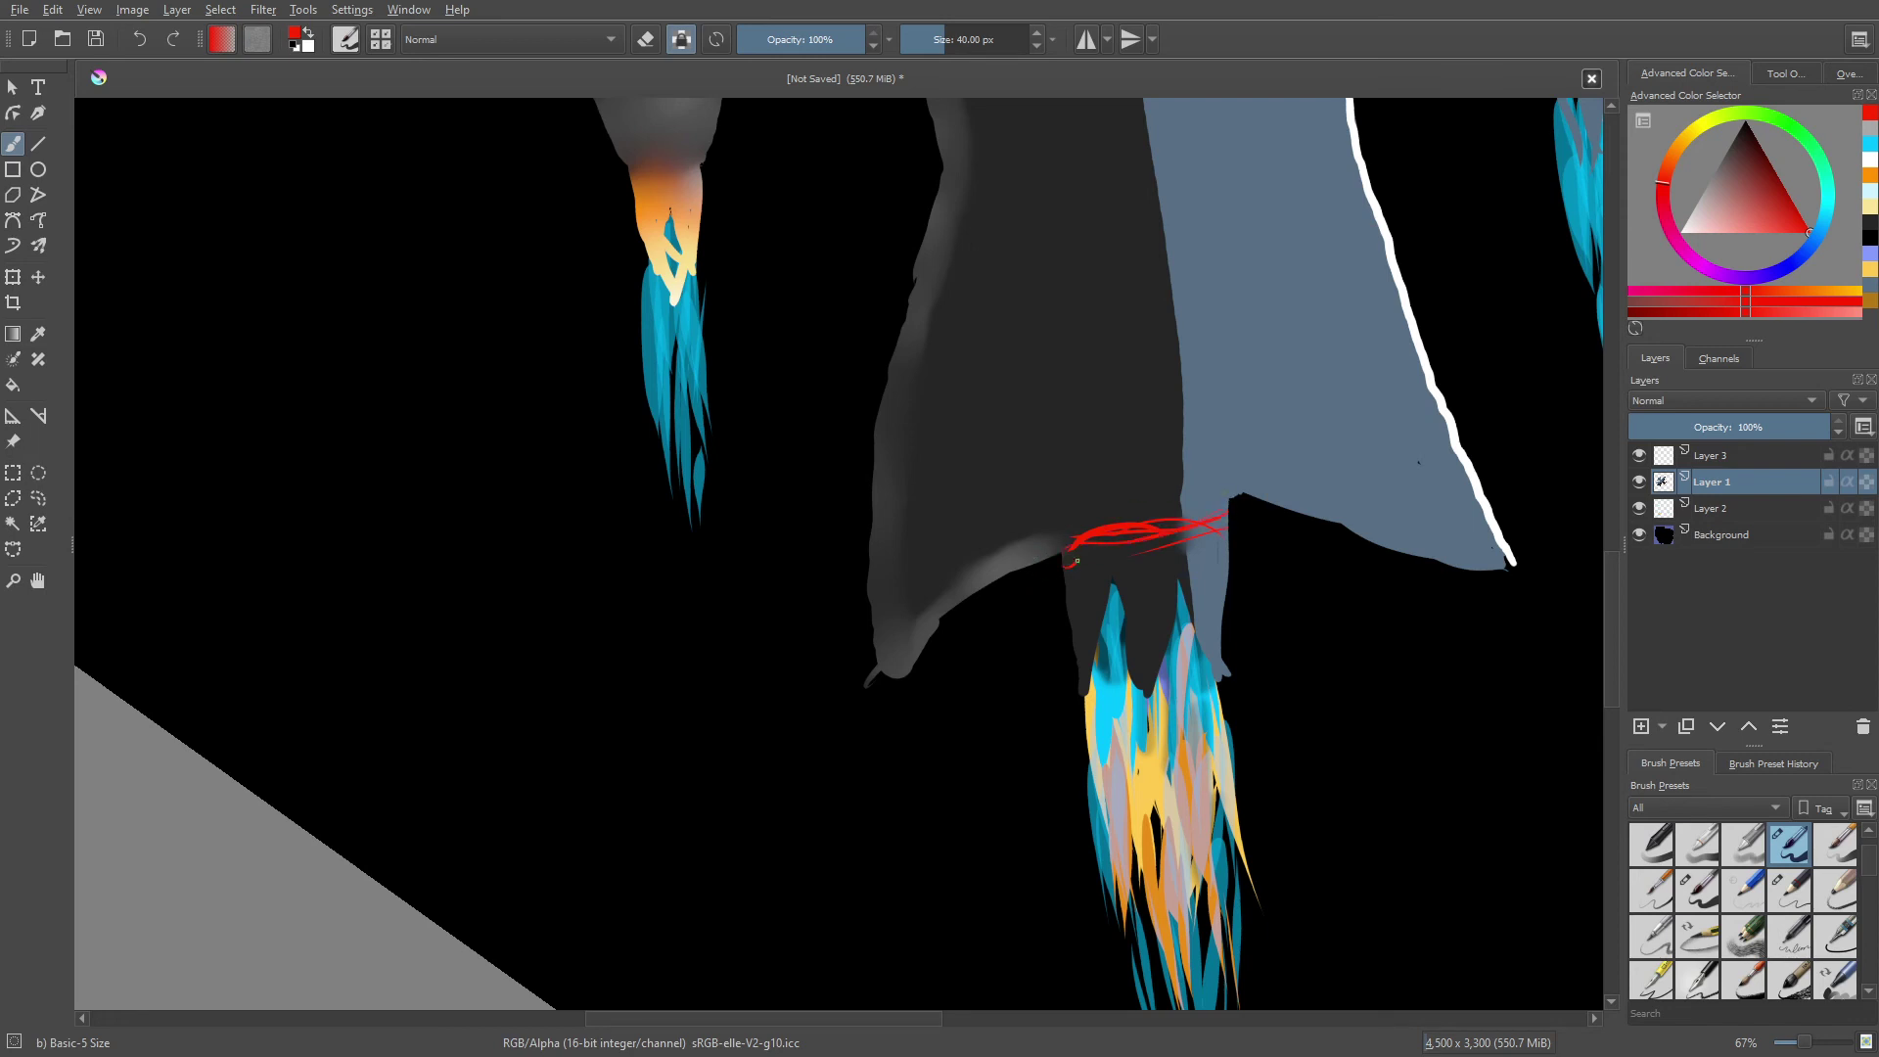
pyautogui.rightClick(946, 585)
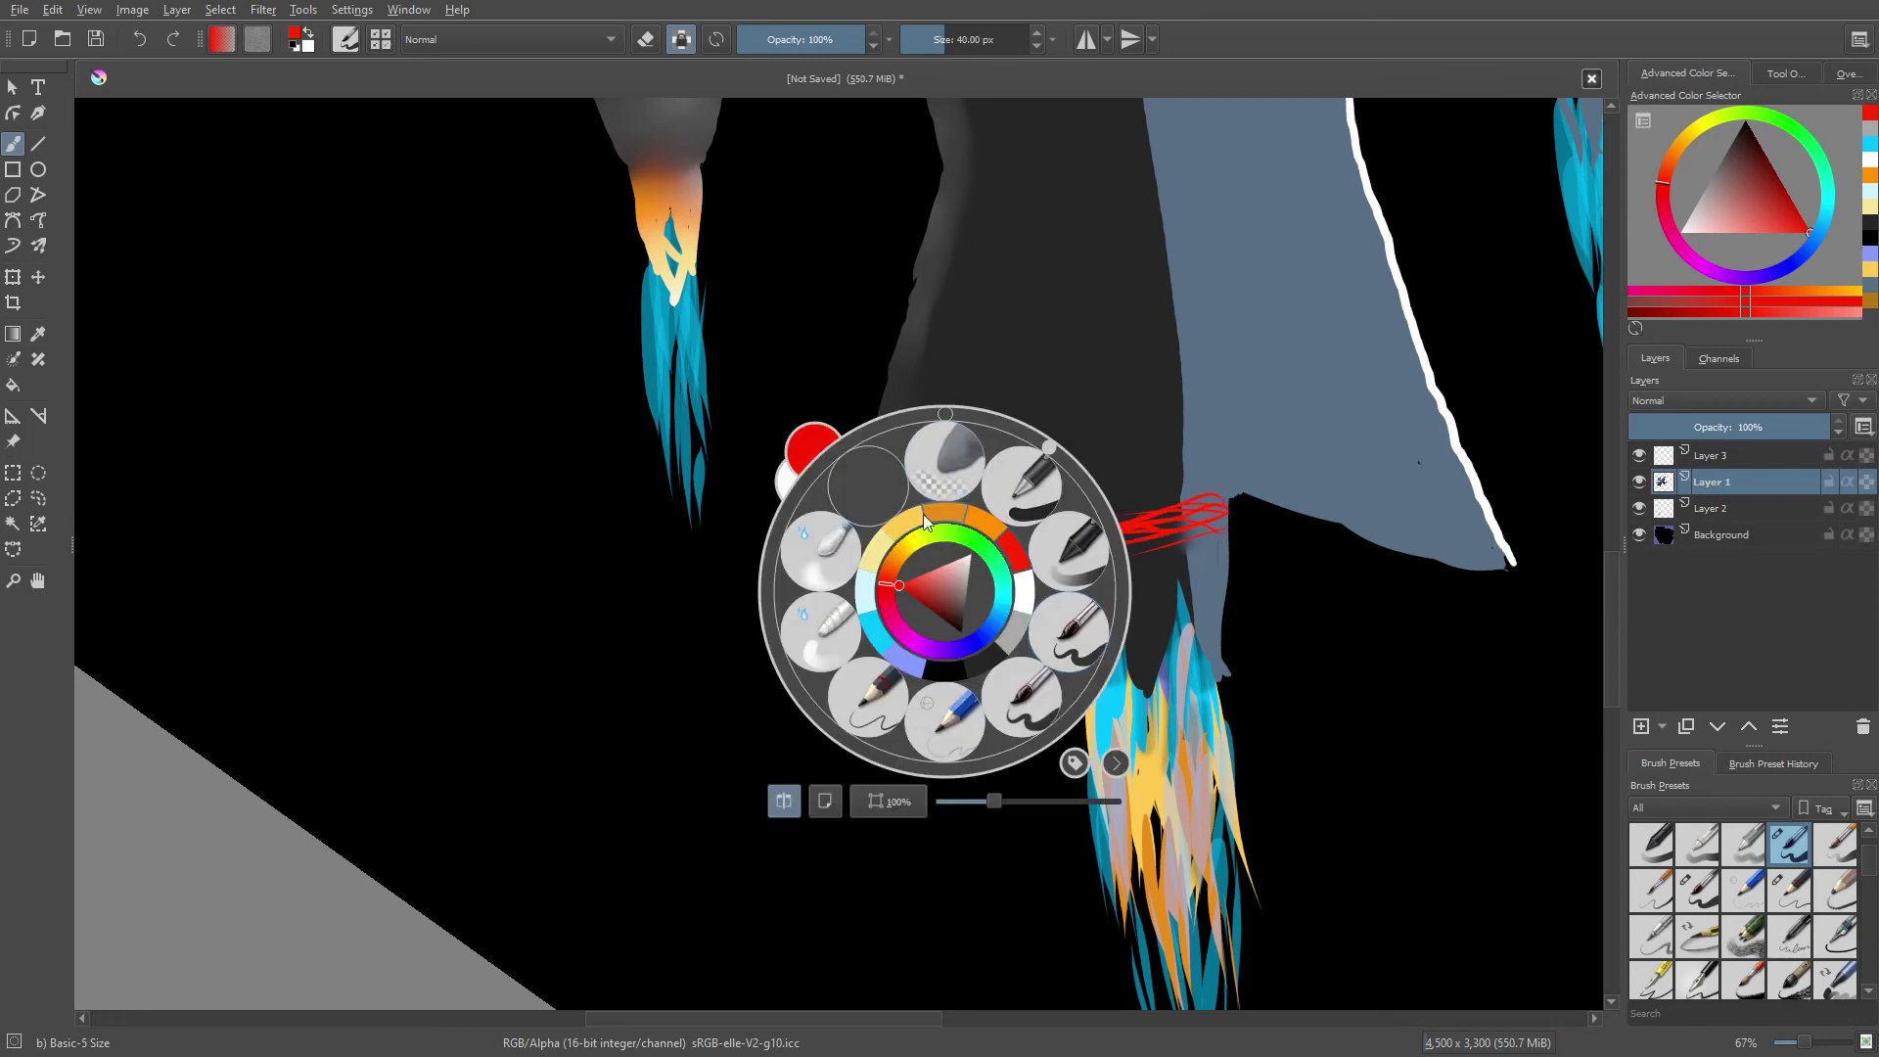
pyautogui.click(984, 520)
pyautogui.moveTo(1068, 588)
pyautogui.mouseDown()
pyautogui.moveTo(1102, 548)
pyautogui.moveTo(1213, 548)
pyautogui.moveTo(1072, 563)
pyautogui.moveTo(1156, 565)
pyautogui.moveTo(1084, 577)
pyautogui.mouseUp()
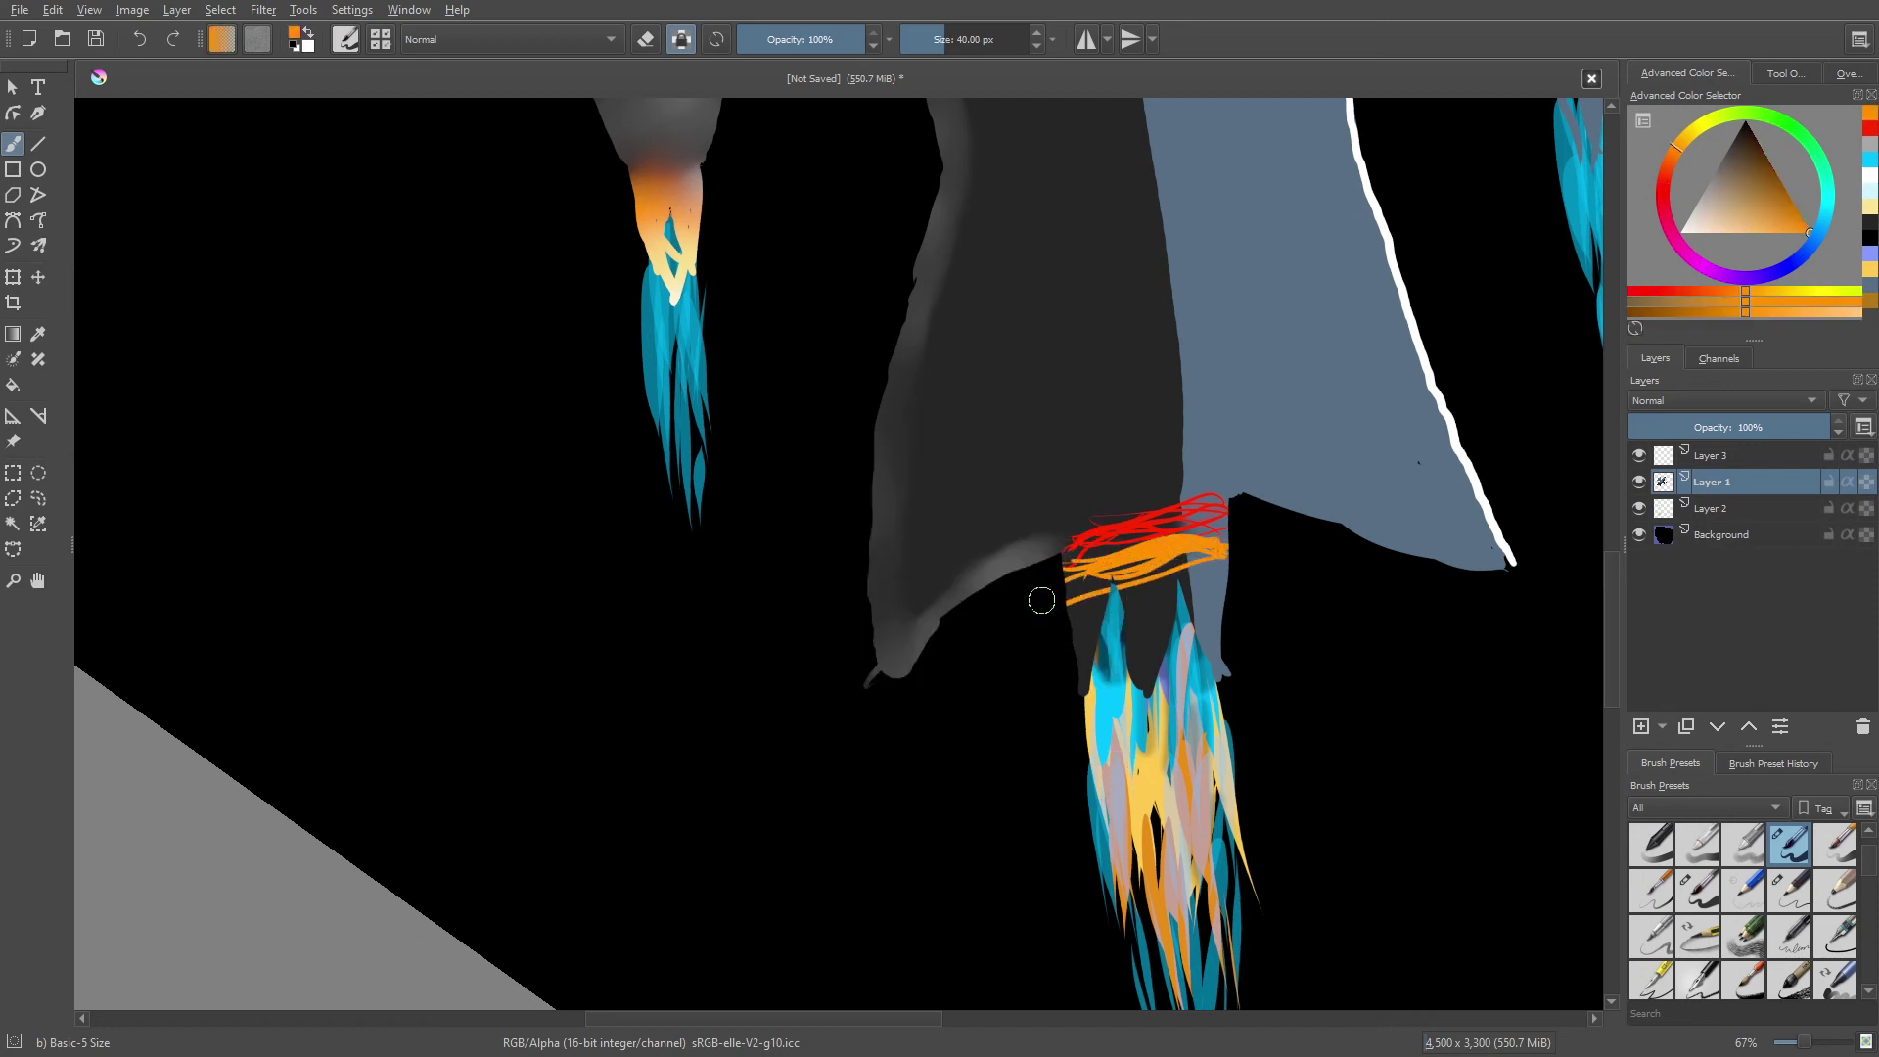
# - Add small white highlights and a yellow band below the orange, filling the black gap at its left
pyautogui.rightClick(964, 644)
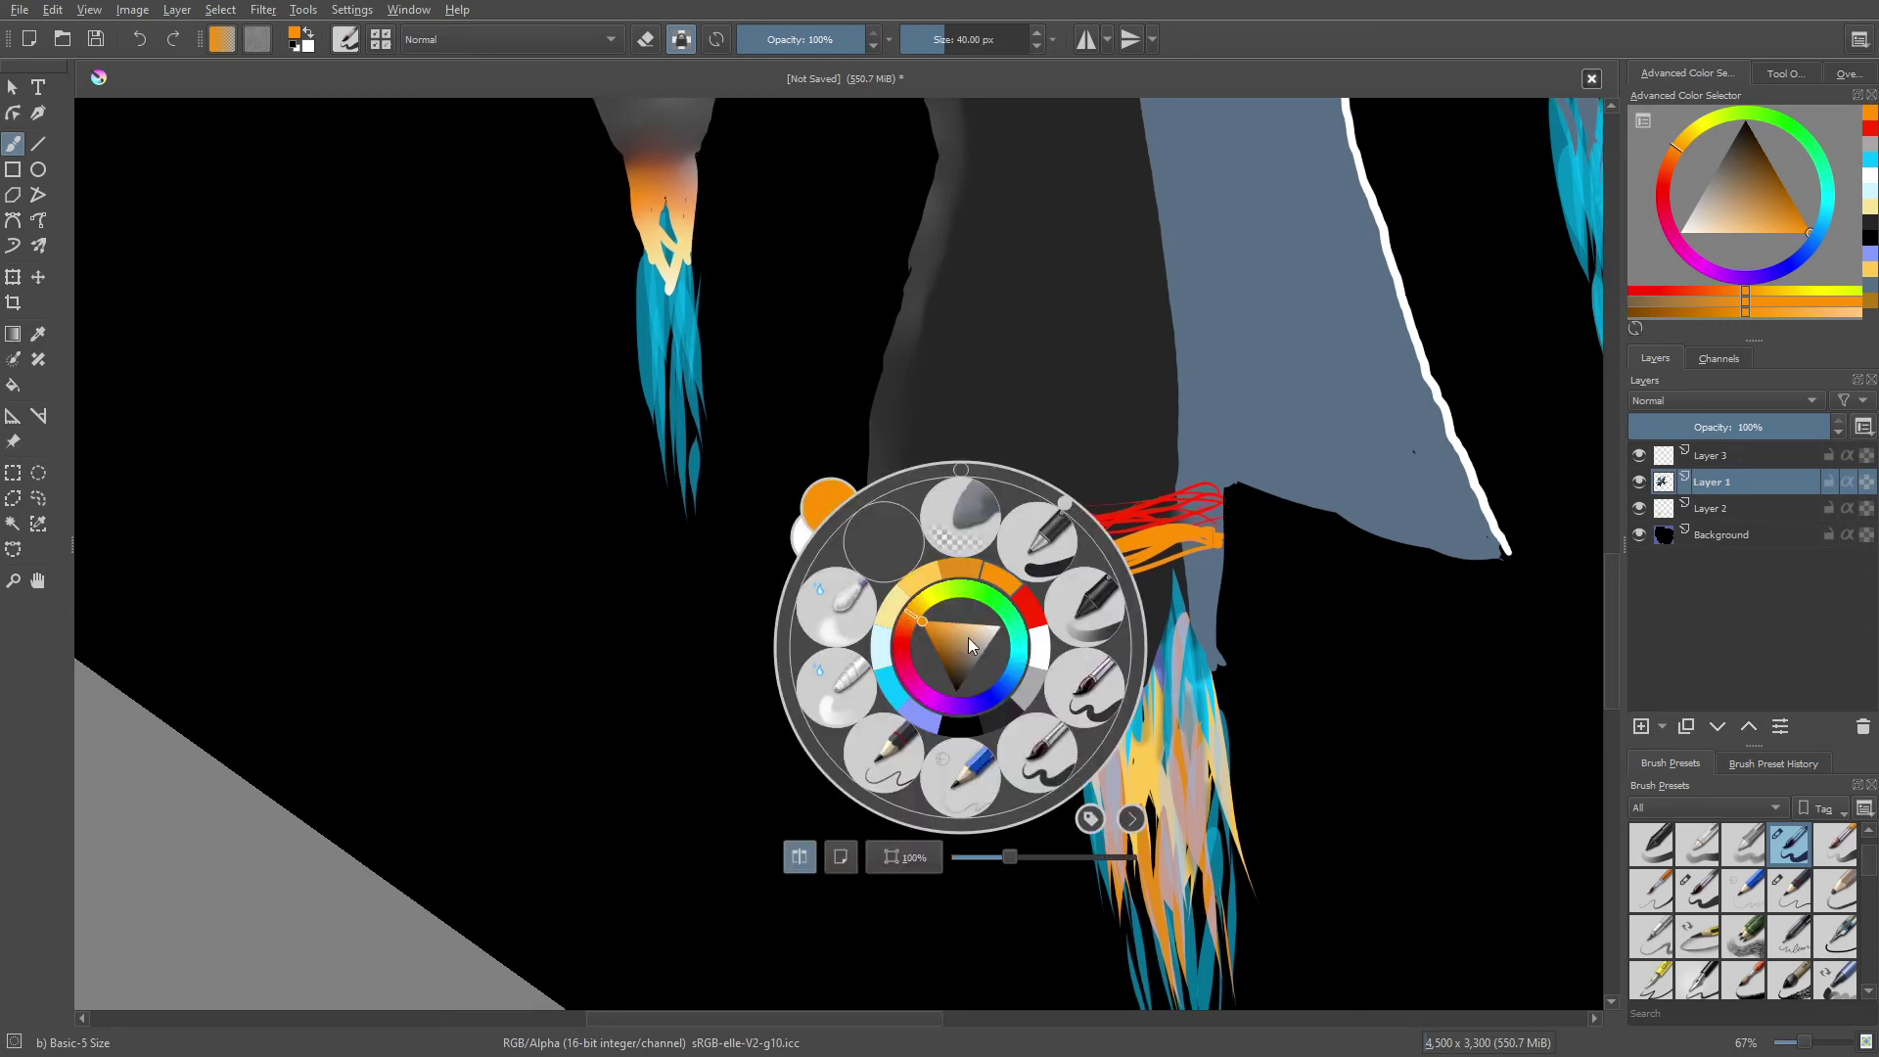
pyautogui.click(1037, 651)
pyautogui.moveTo(1076, 675)
pyautogui.mouseDown()
pyautogui.moveTo(1135, 669)
pyautogui.moveTo(1089, 678)
pyautogui.mouseUp()
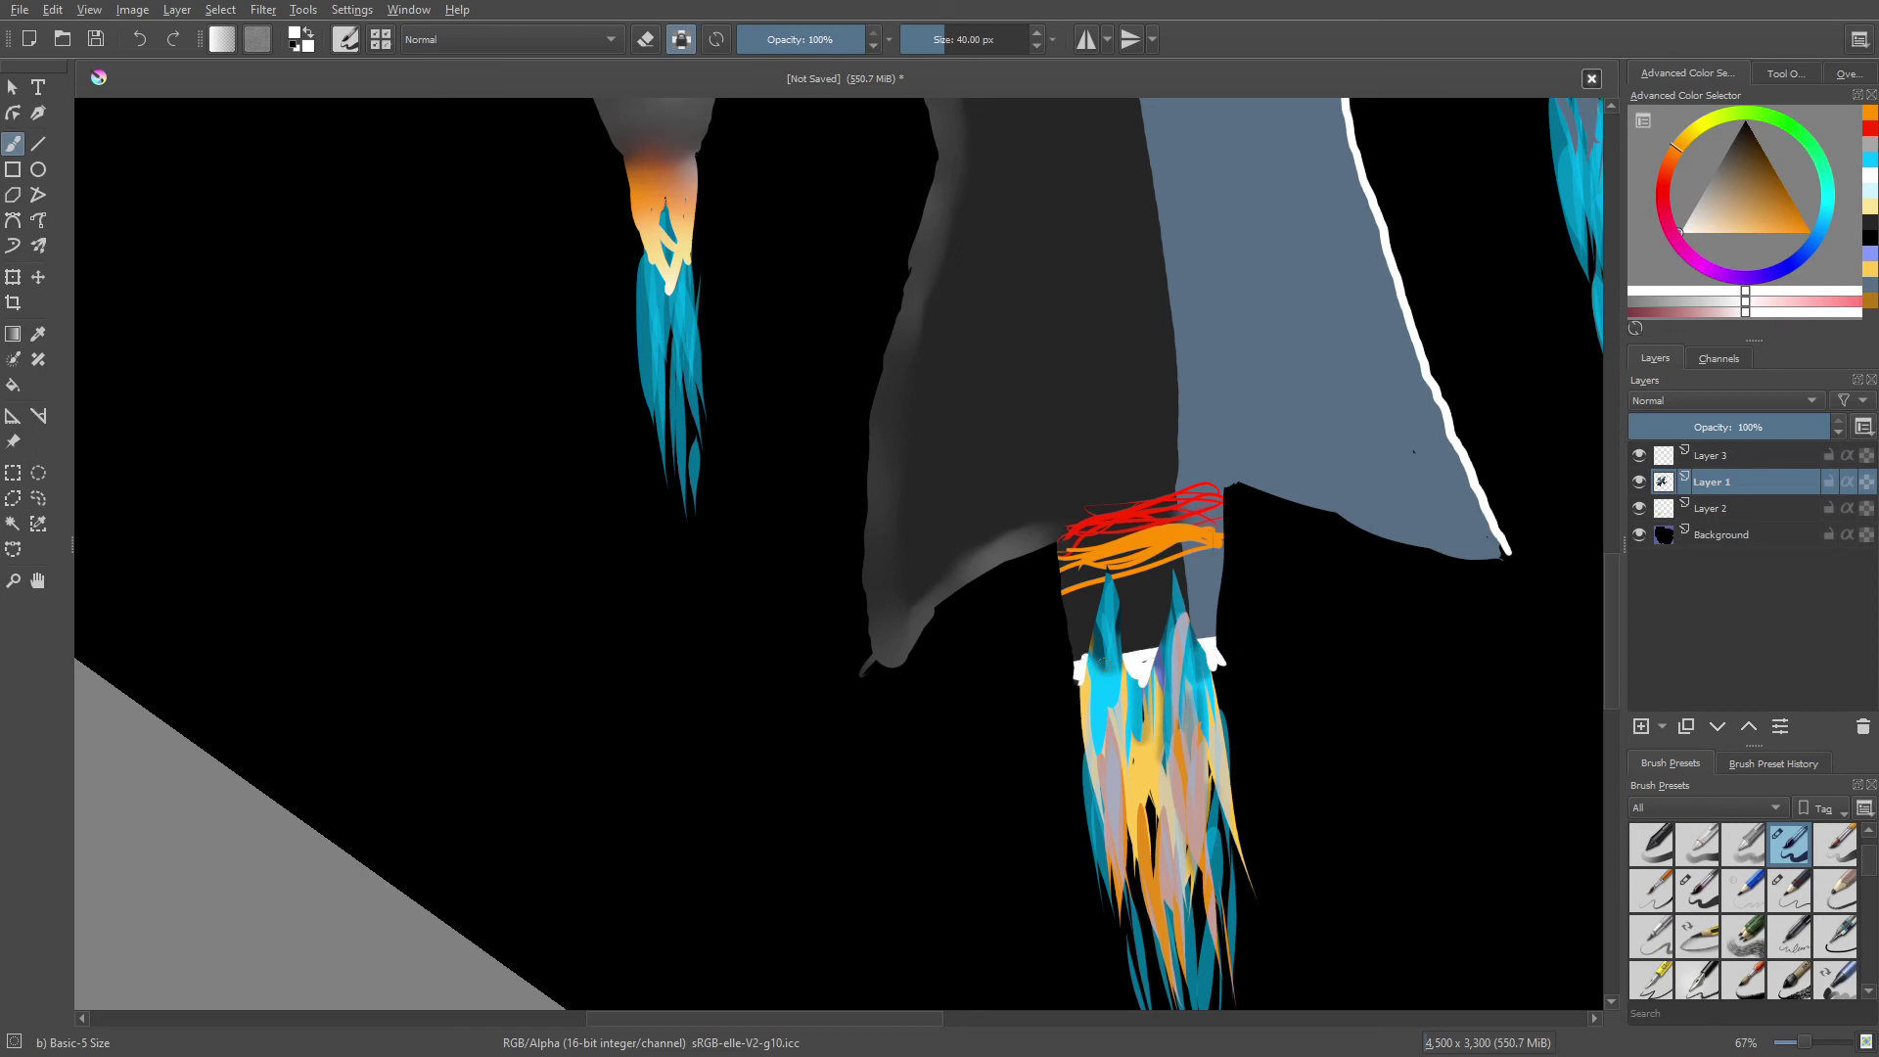
pyautogui.rightClick(912, 642)
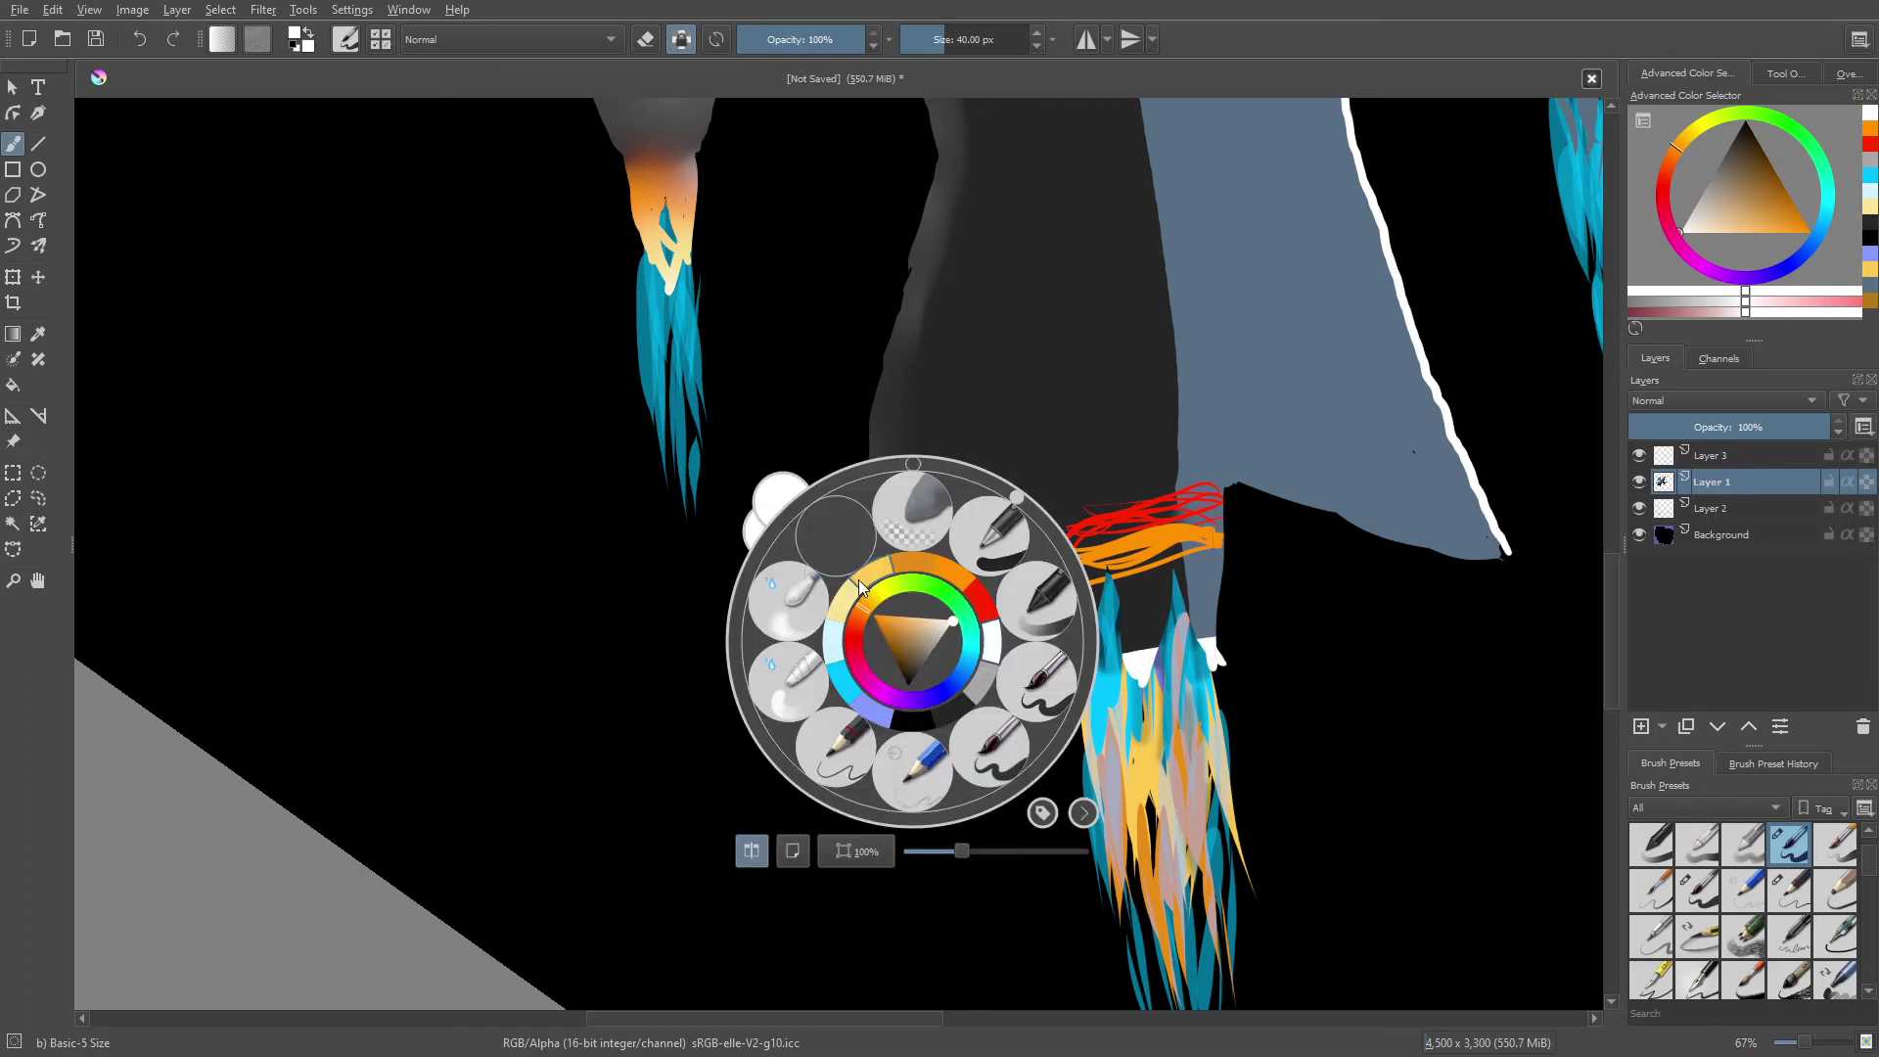
pyautogui.click(862, 580)
pyautogui.moveTo(1081, 599)
pyautogui.mouseDown()
pyautogui.moveTo(1219, 585)
pyautogui.moveTo(1089, 600)
pyautogui.mouseUp()
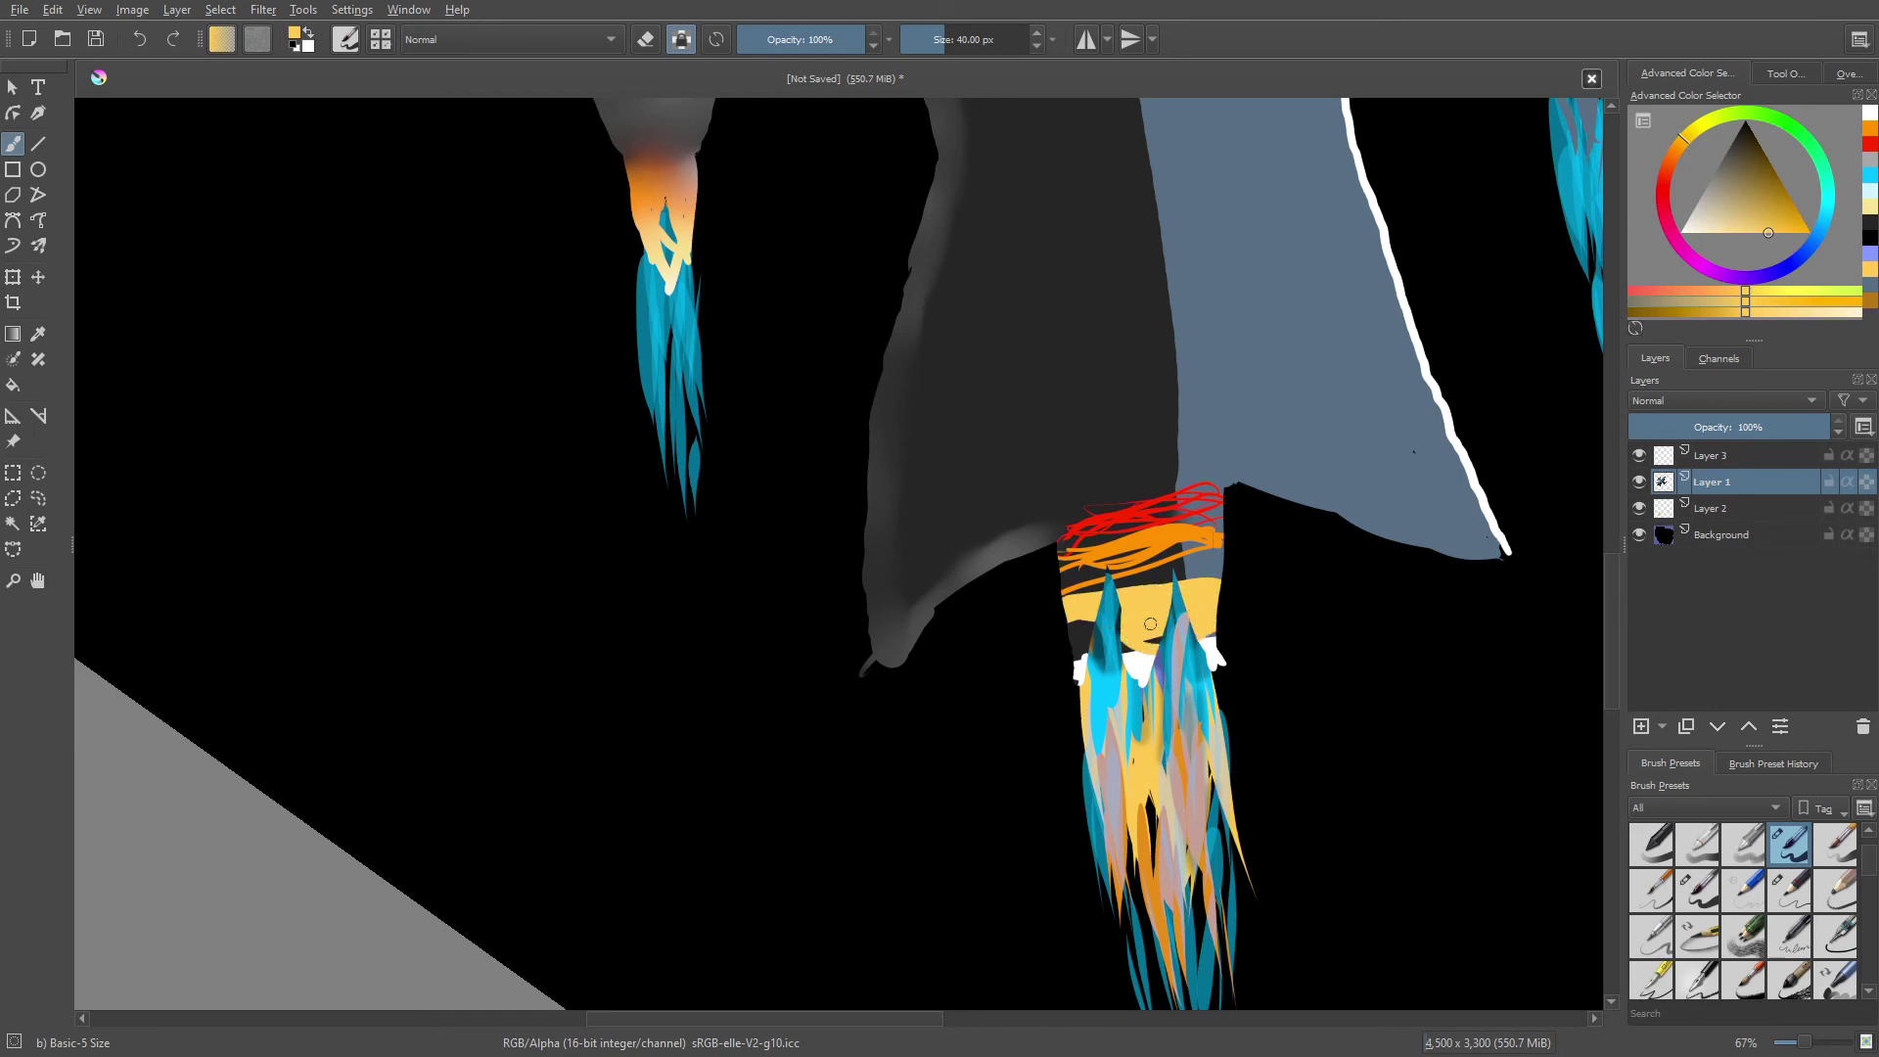
pyautogui.moveTo(1081, 632); pyautogui.dragTo(1055, 637)
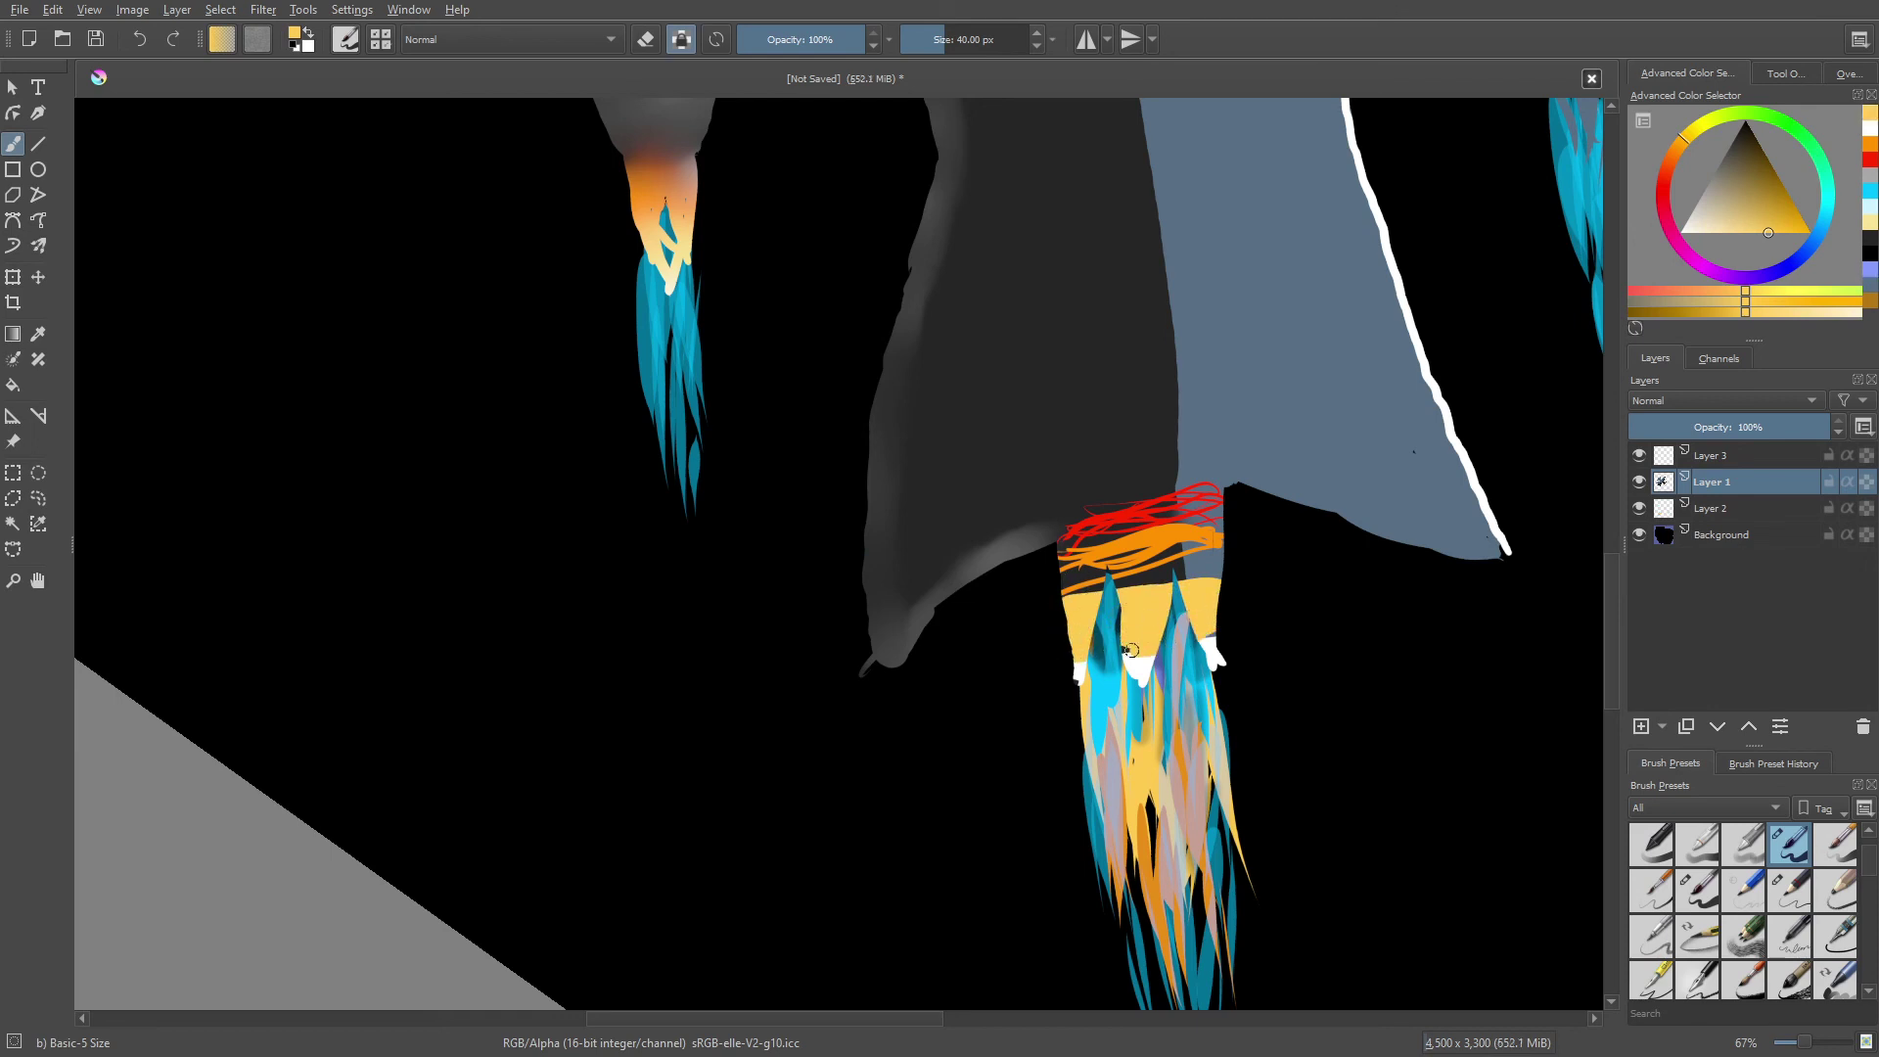
pyautogui.rightClick(1046, 608)
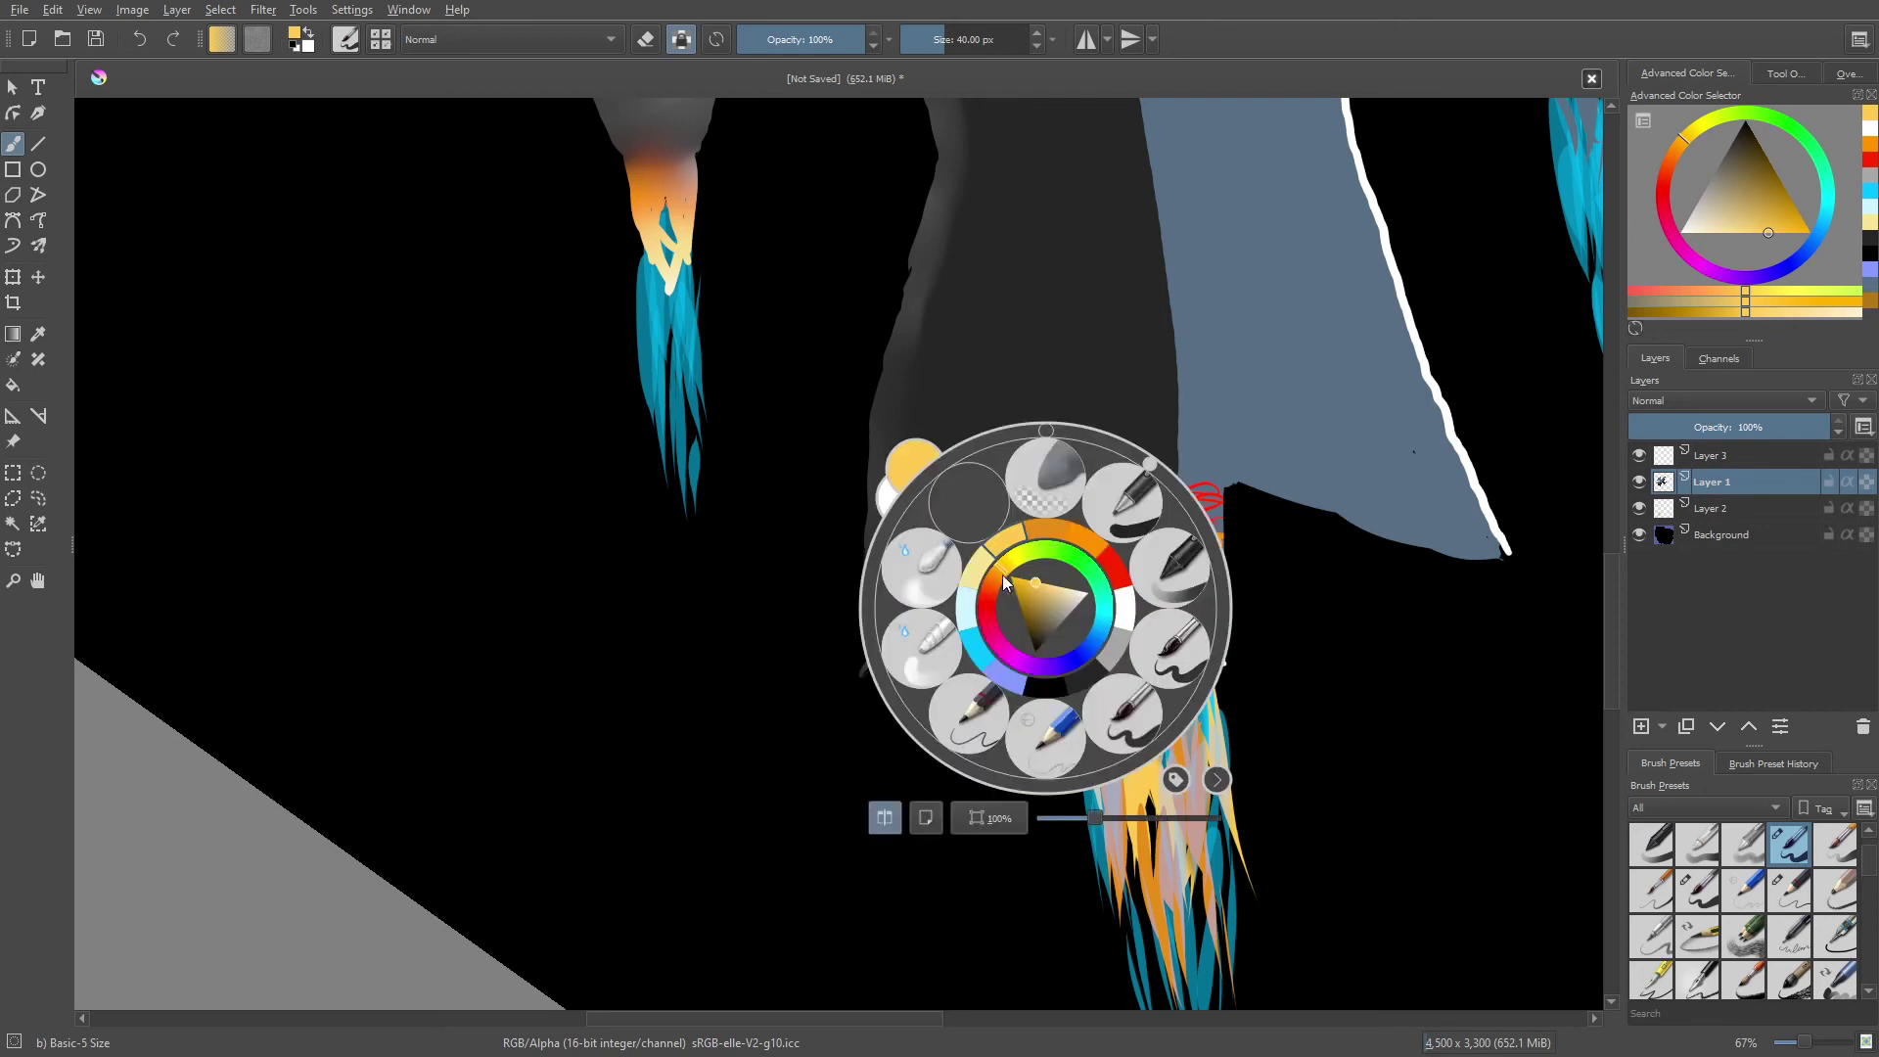
pyautogui.click(911, 577)
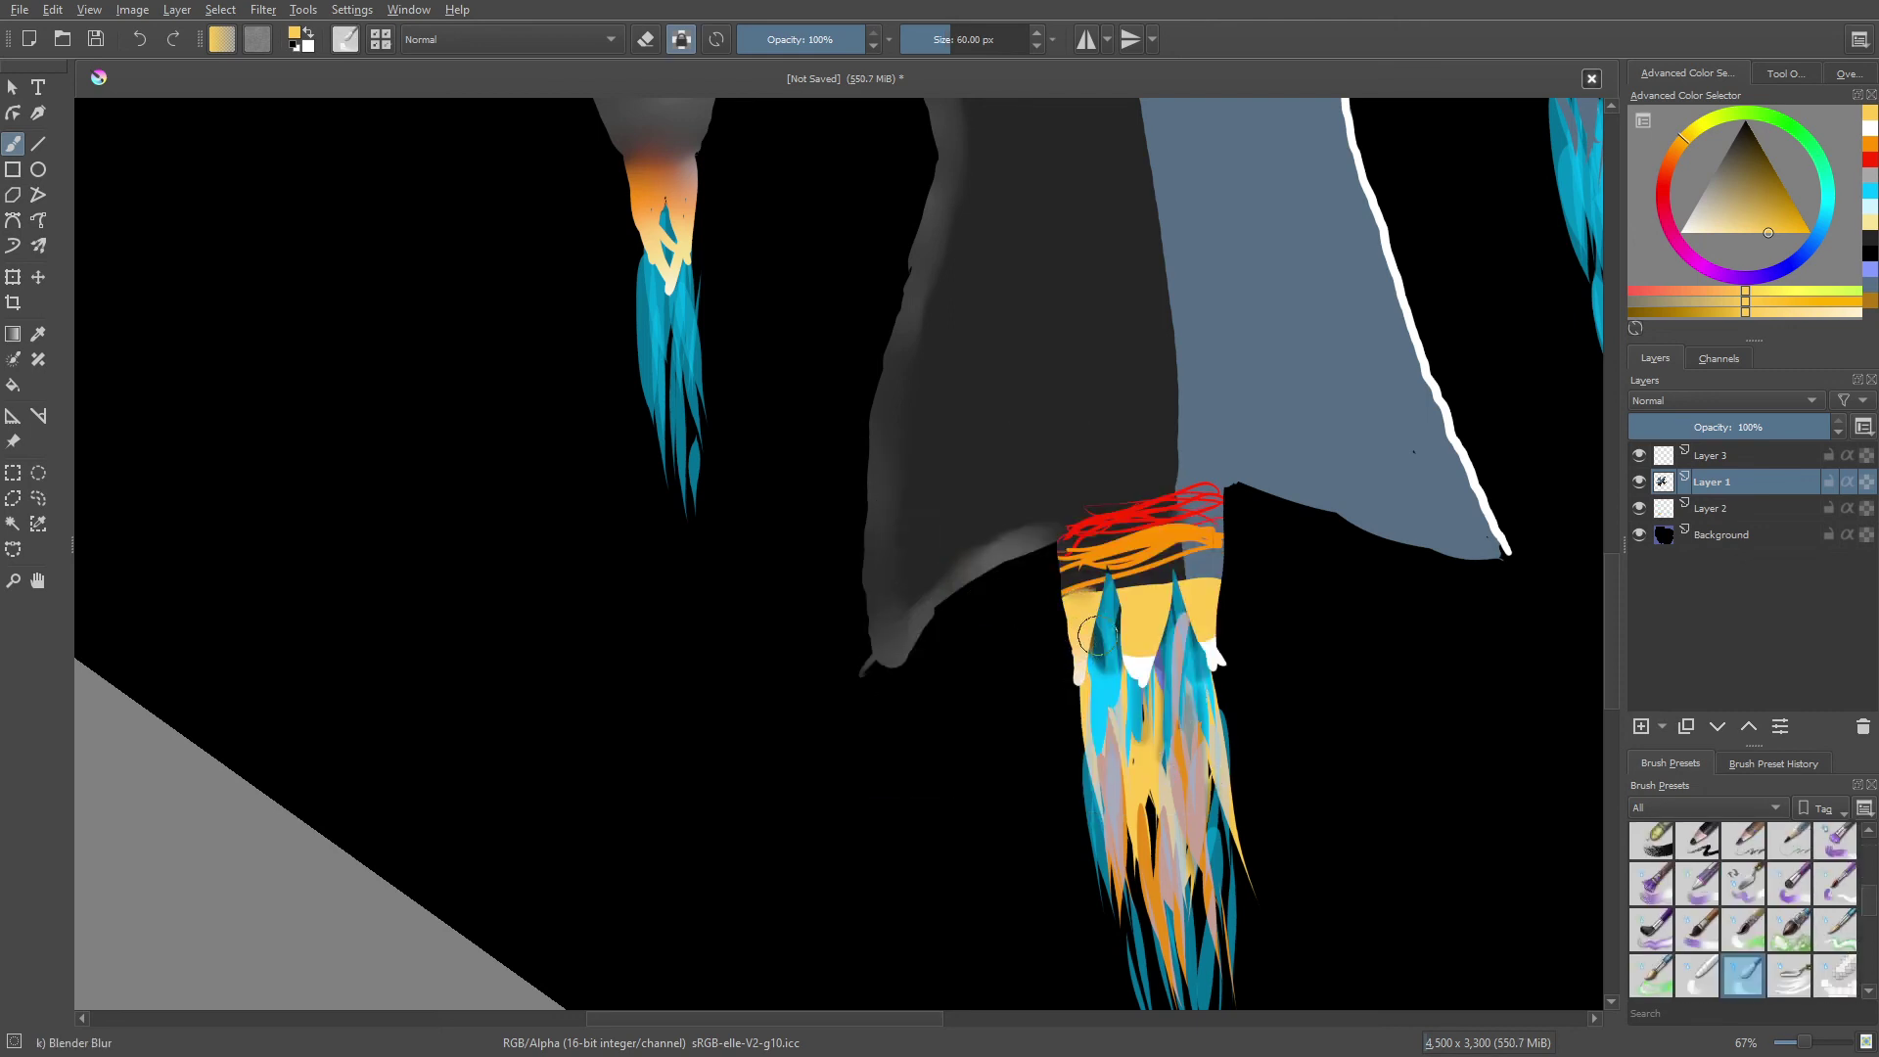
# - Smudge the yellow, orange and red bands into a soft glow with Blender Blur
pyautogui.moveTo(1095, 636)
pyautogui.mouseDown()
pyautogui.moveTo(1163, 673)
pyautogui.moveTo(1205, 592)
pyautogui.moveTo(1150, 554)
pyautogui.moveTo(1202, 645)
pyautogui.mouseUp()
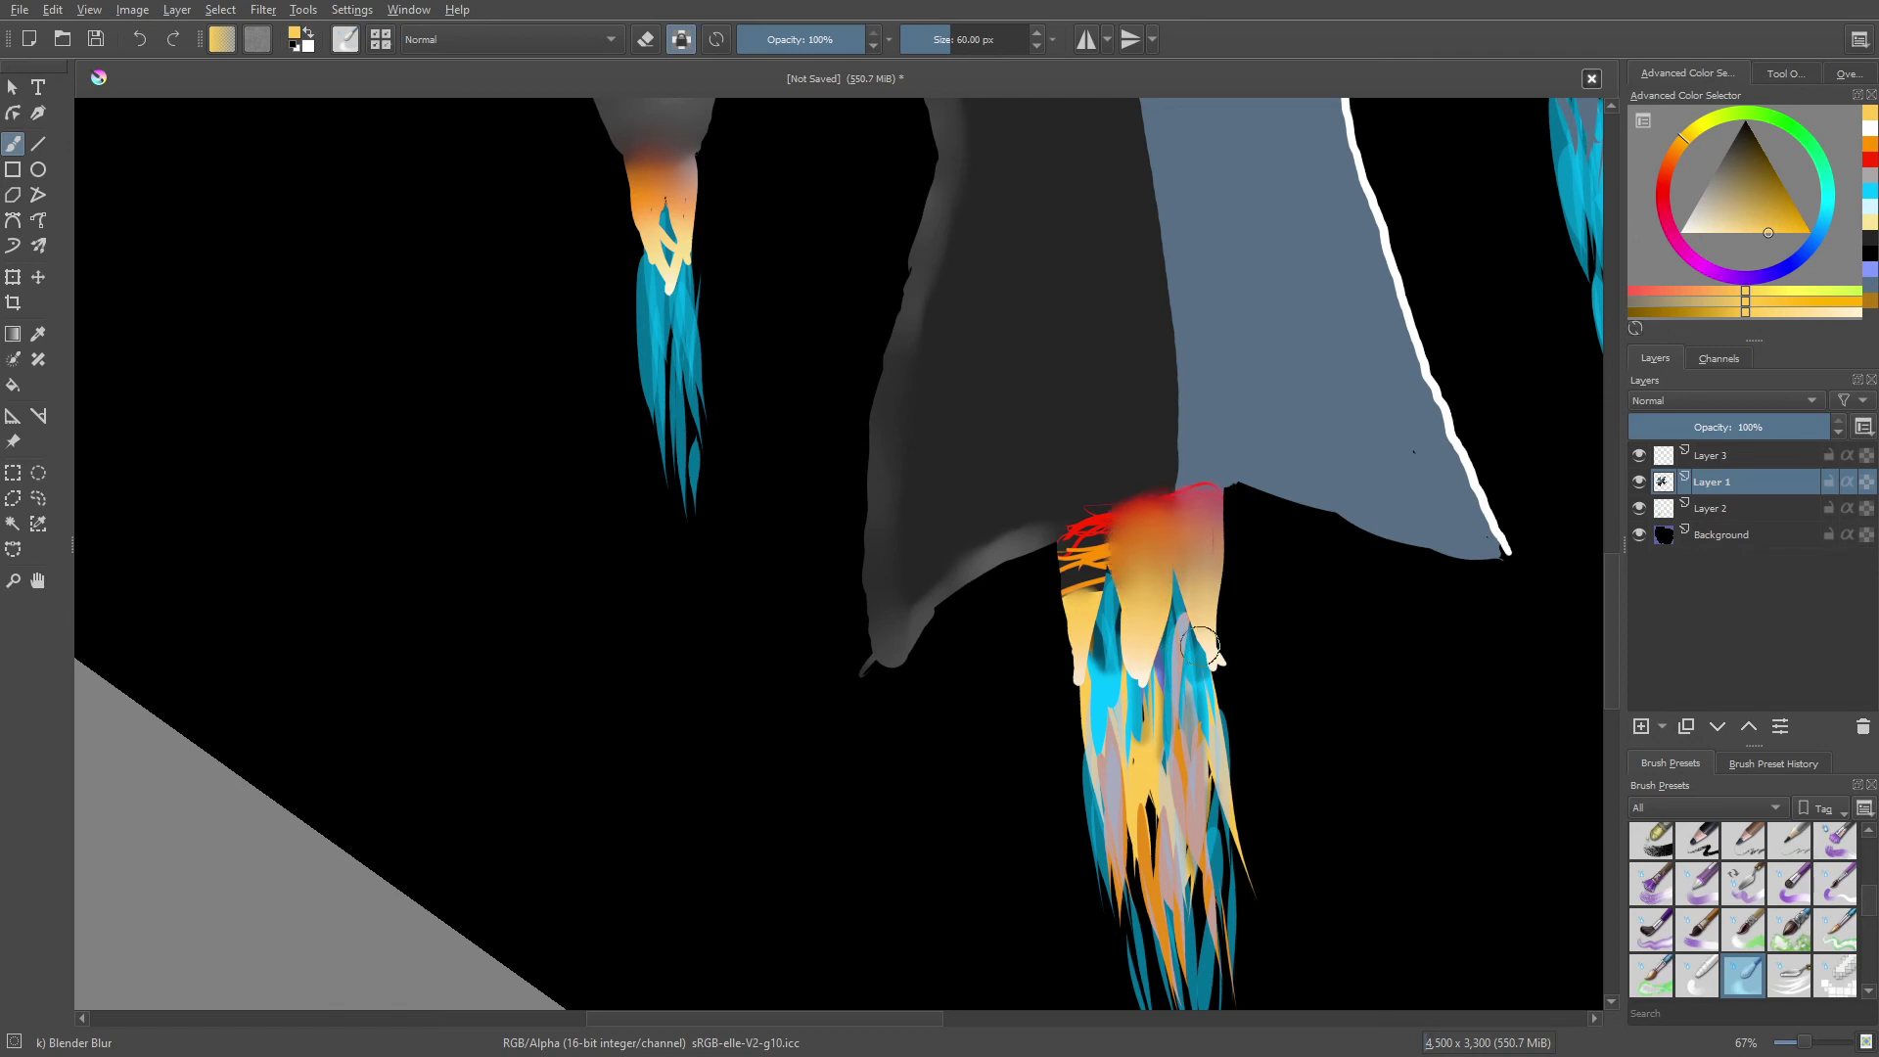
pyautogui.moveTo(1155, 568); pyautogui.dragTo(1068, 627)
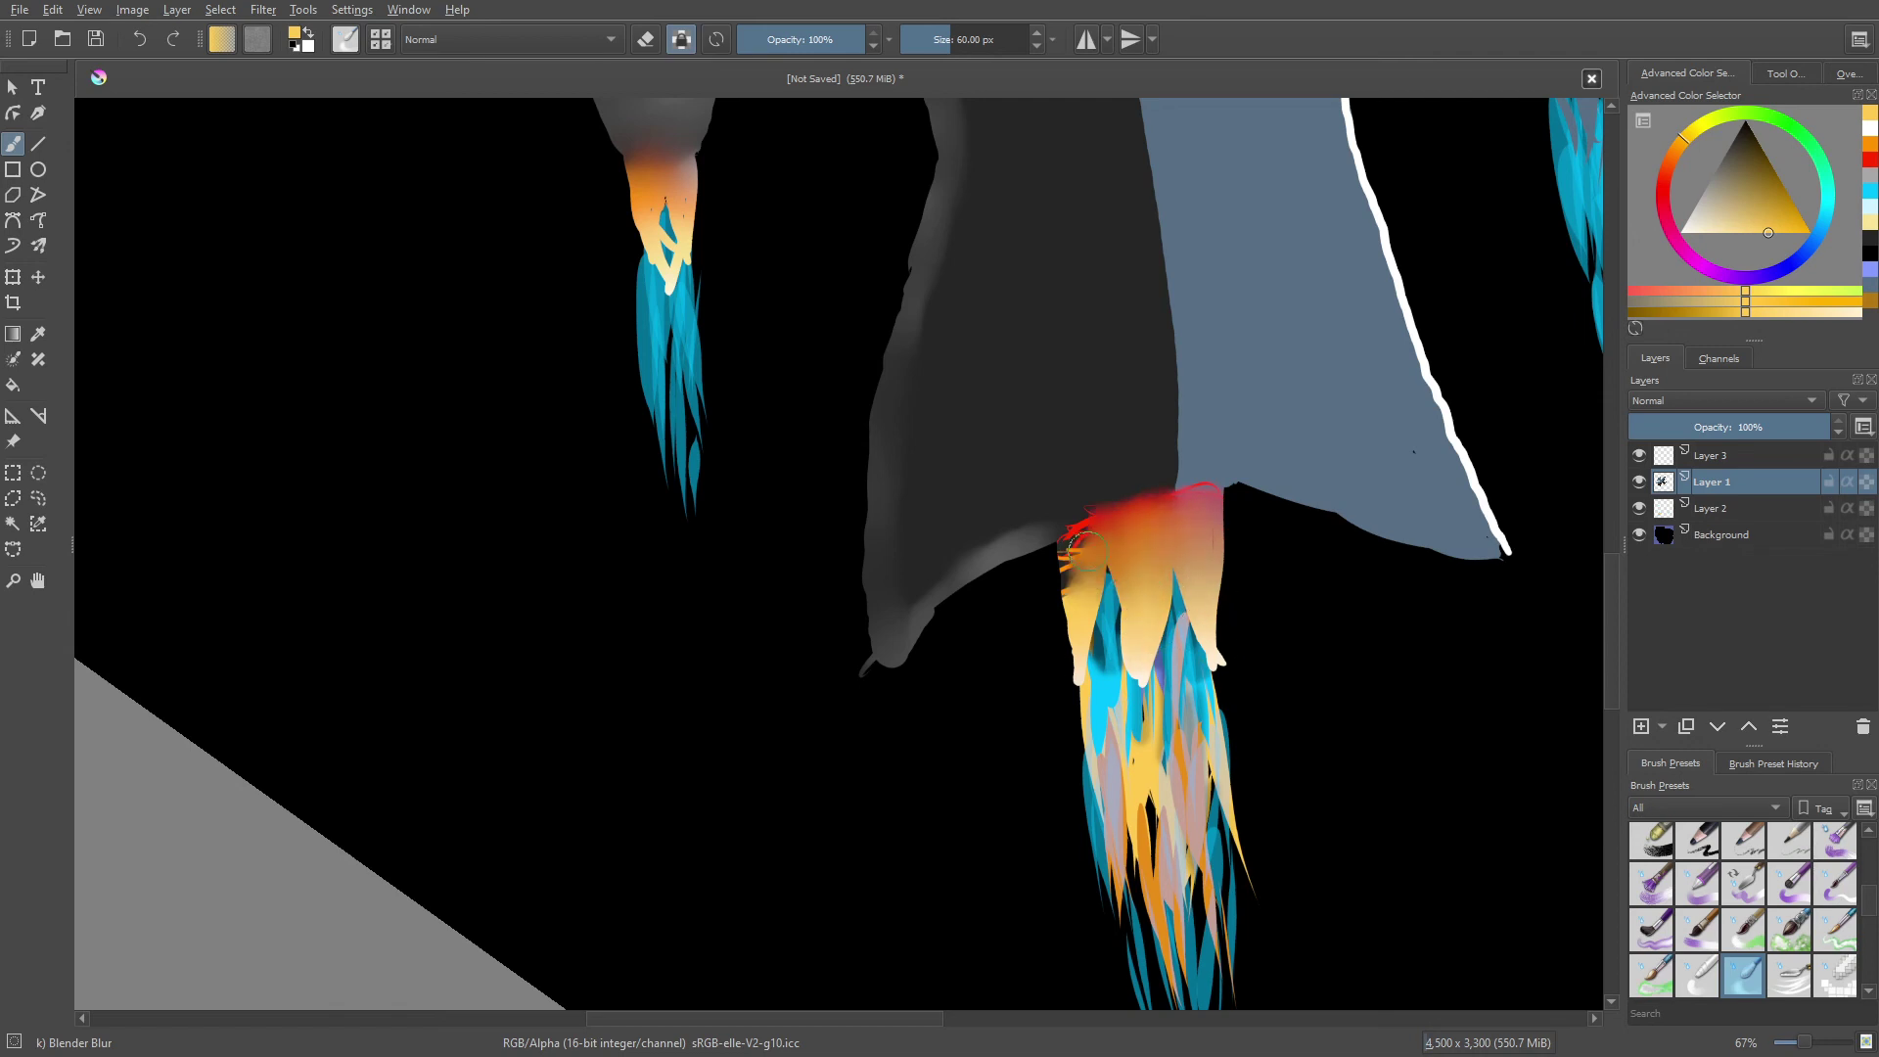
pyautogui.moveTo(1092, 555); pyautogui.dragTo(1175, 501)
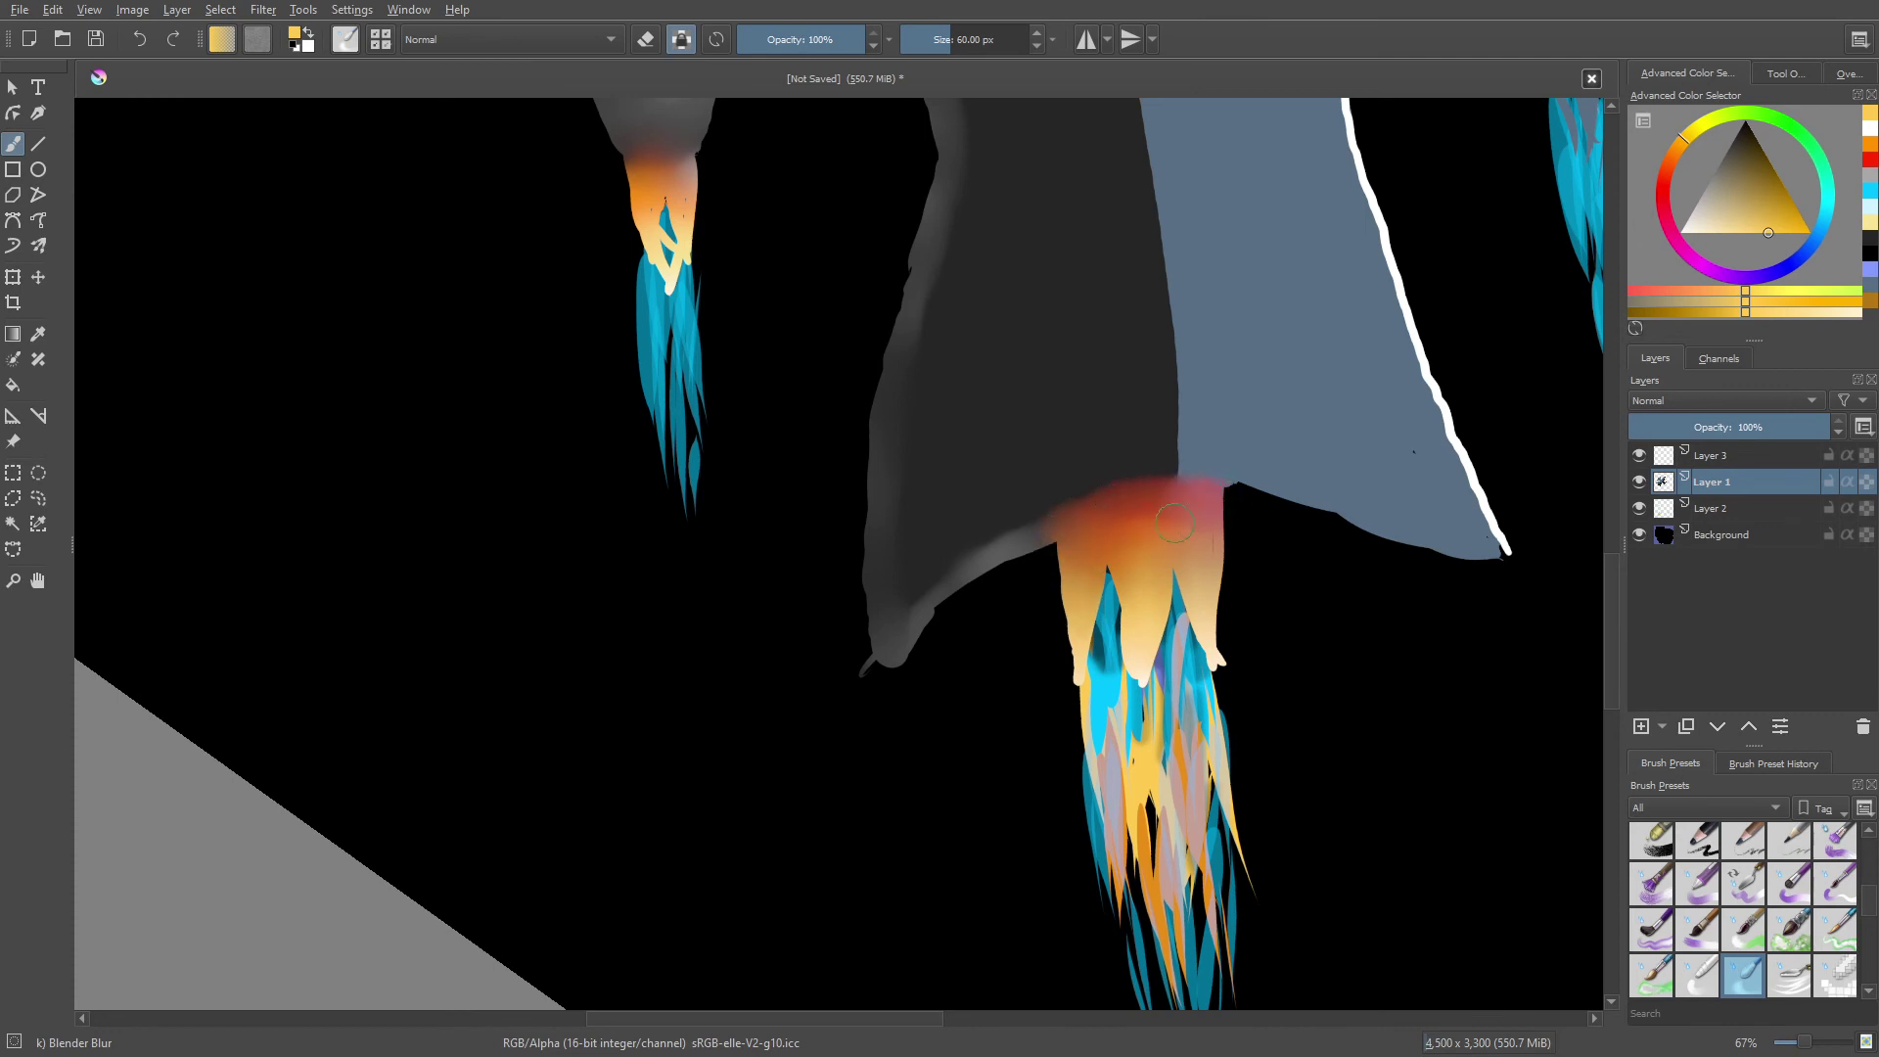
pyautogui.scroll(1, 1018, 596)
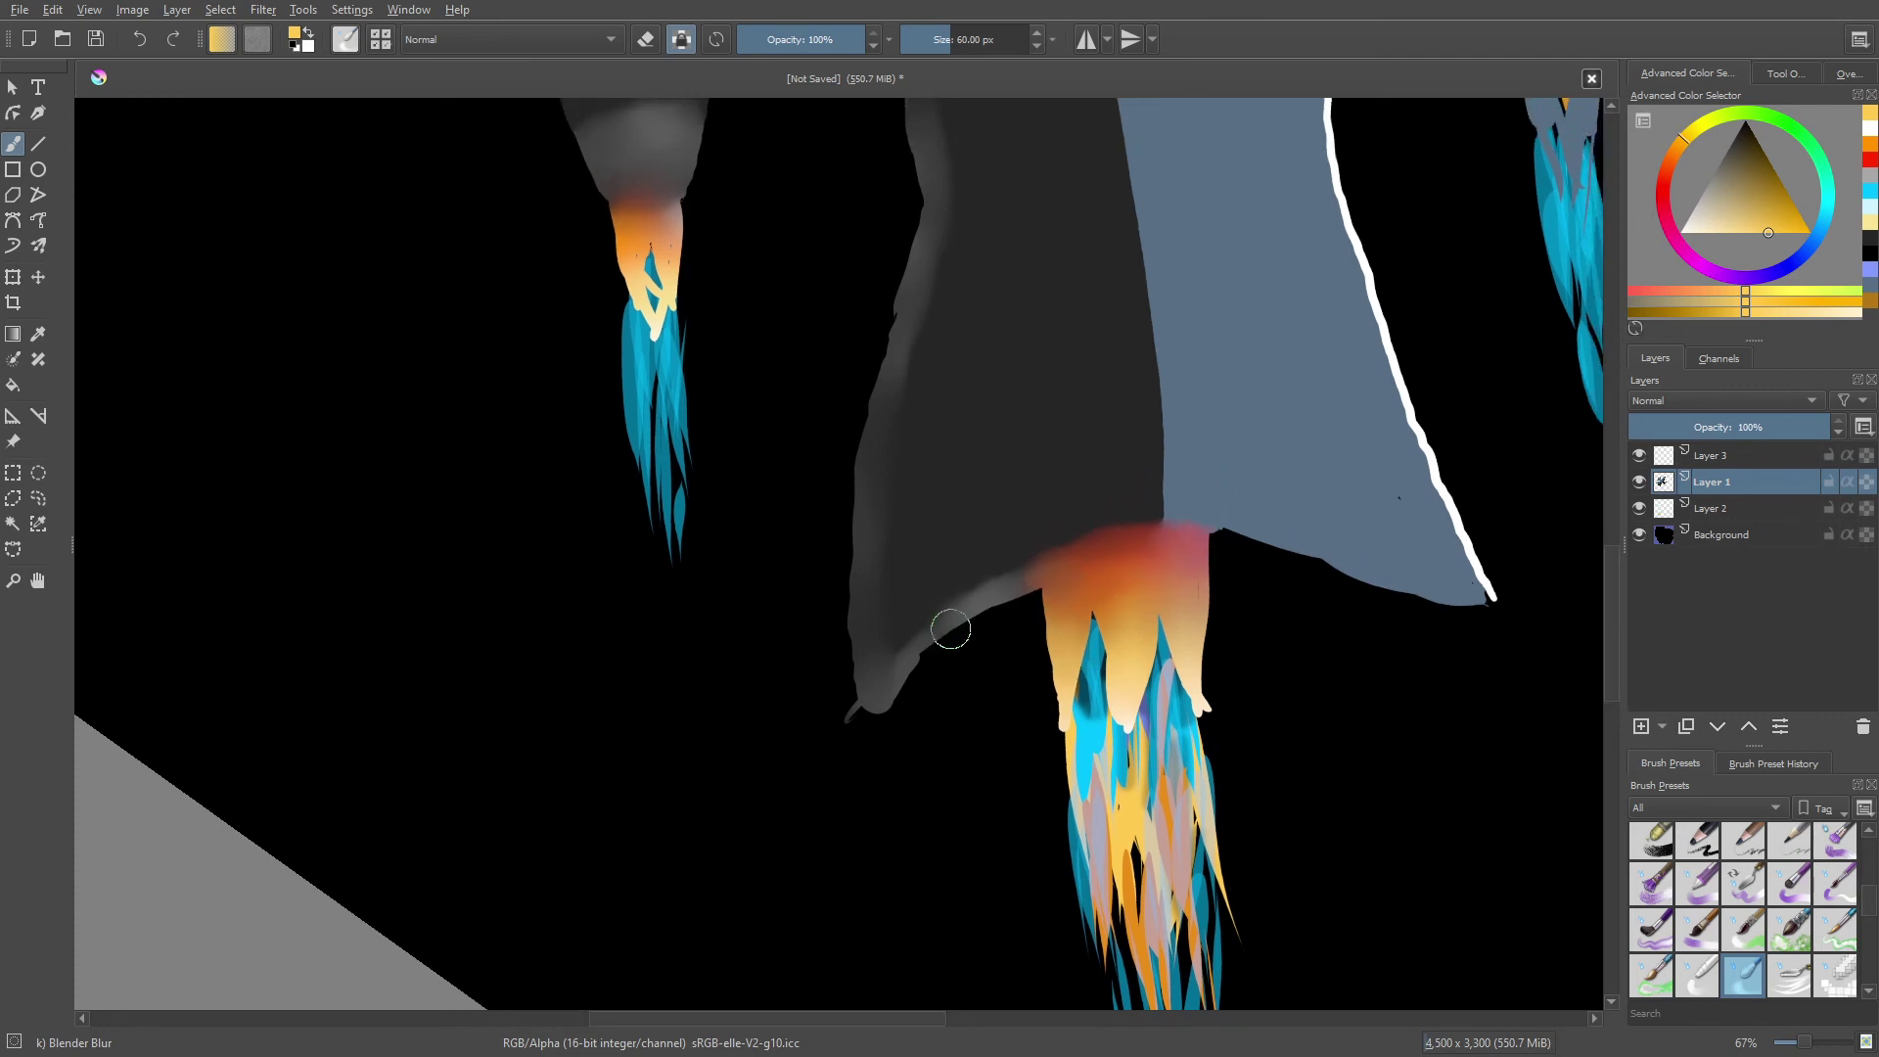
pyautogui.scroll(1, 975, 579)
# - Sketch light grey curved strokes over the thruster base with the Basic-5 Size brush
pyautogui.rightClick(1007, 670)
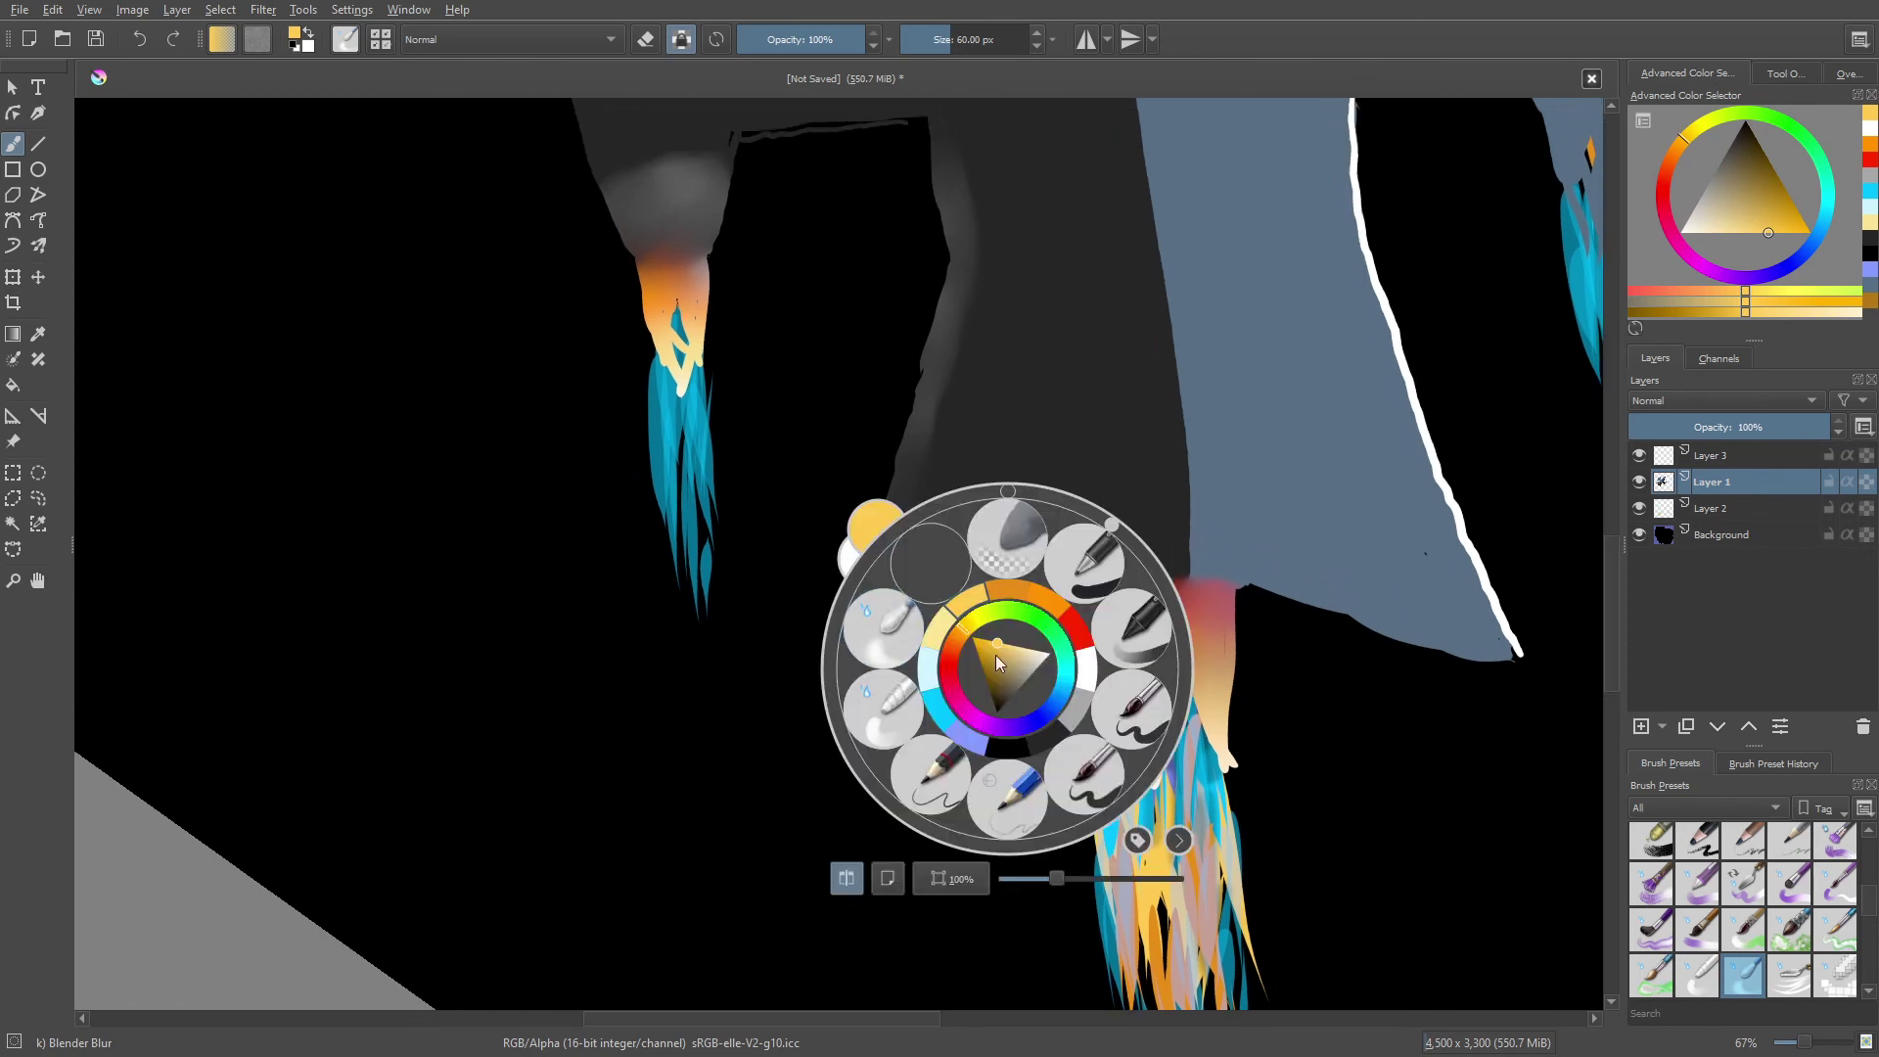
pyautogui.click(1073, 709)
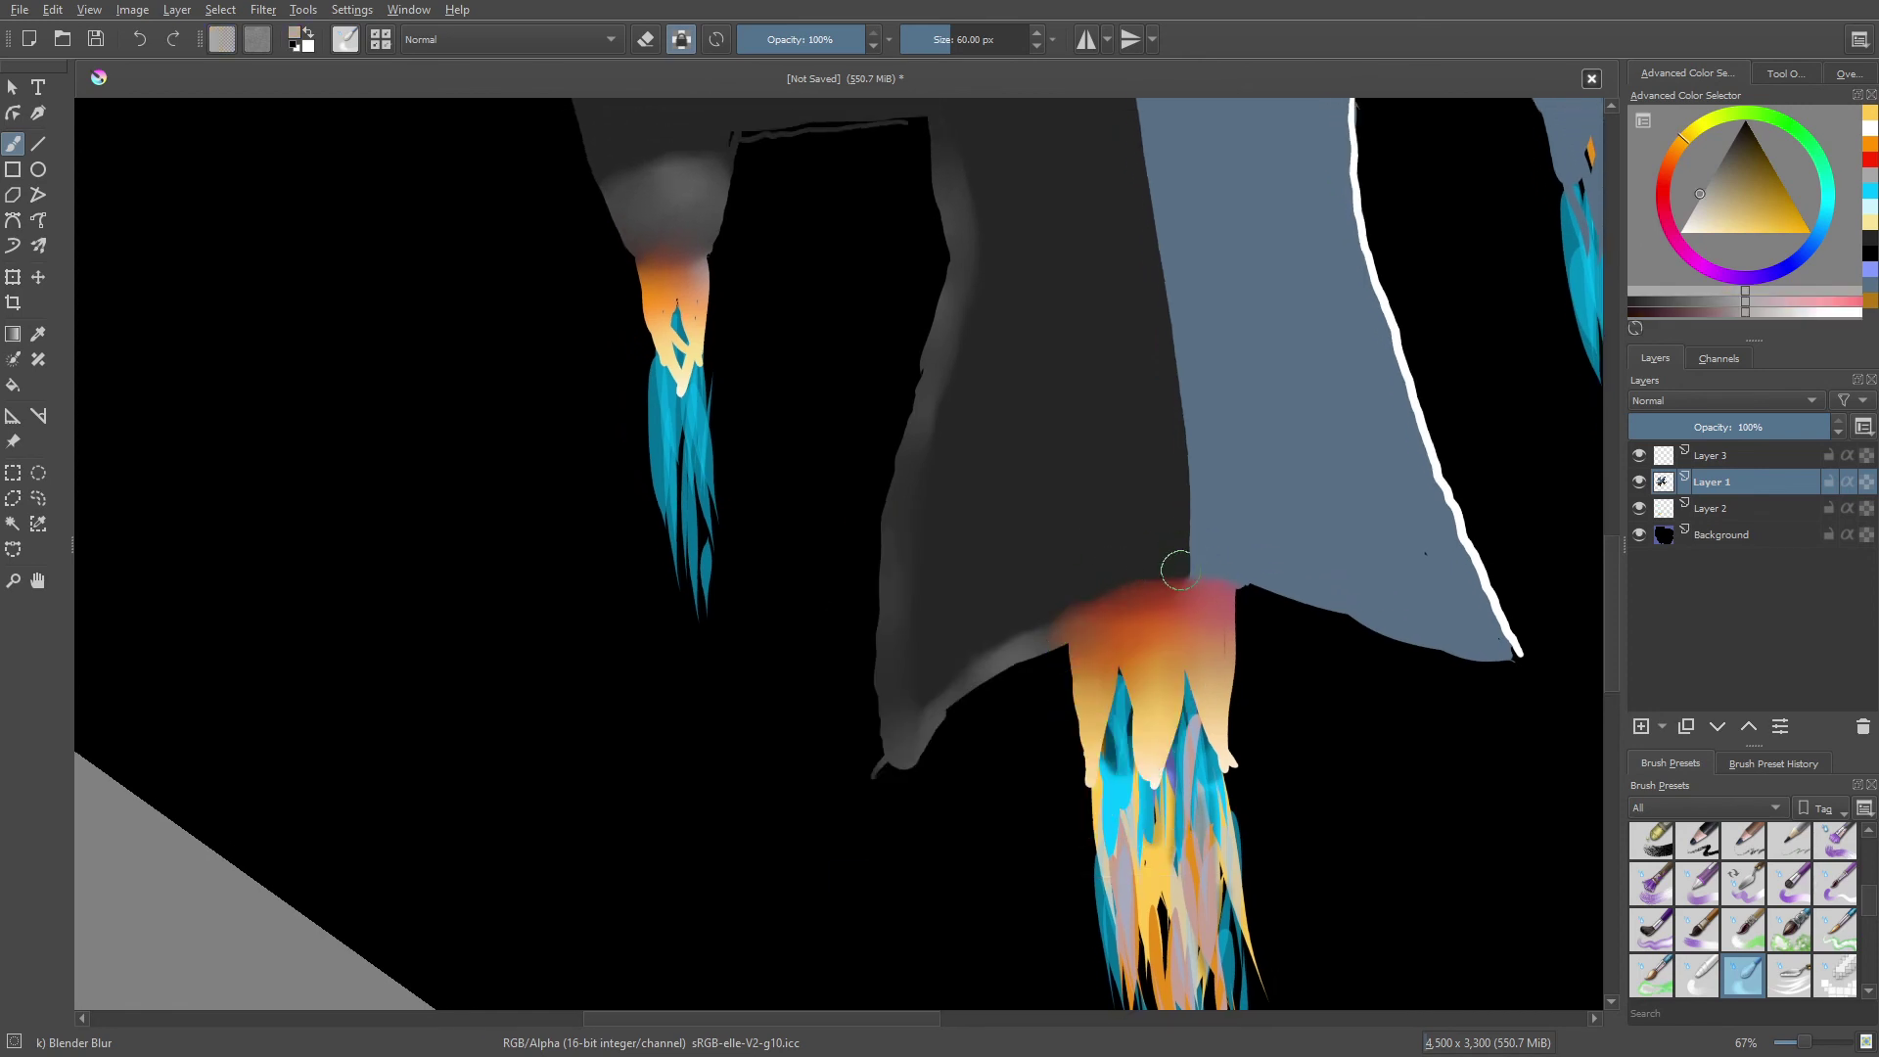
pyautogui.rightClick(1085, 606)
pyautogui.click(1175, 597)
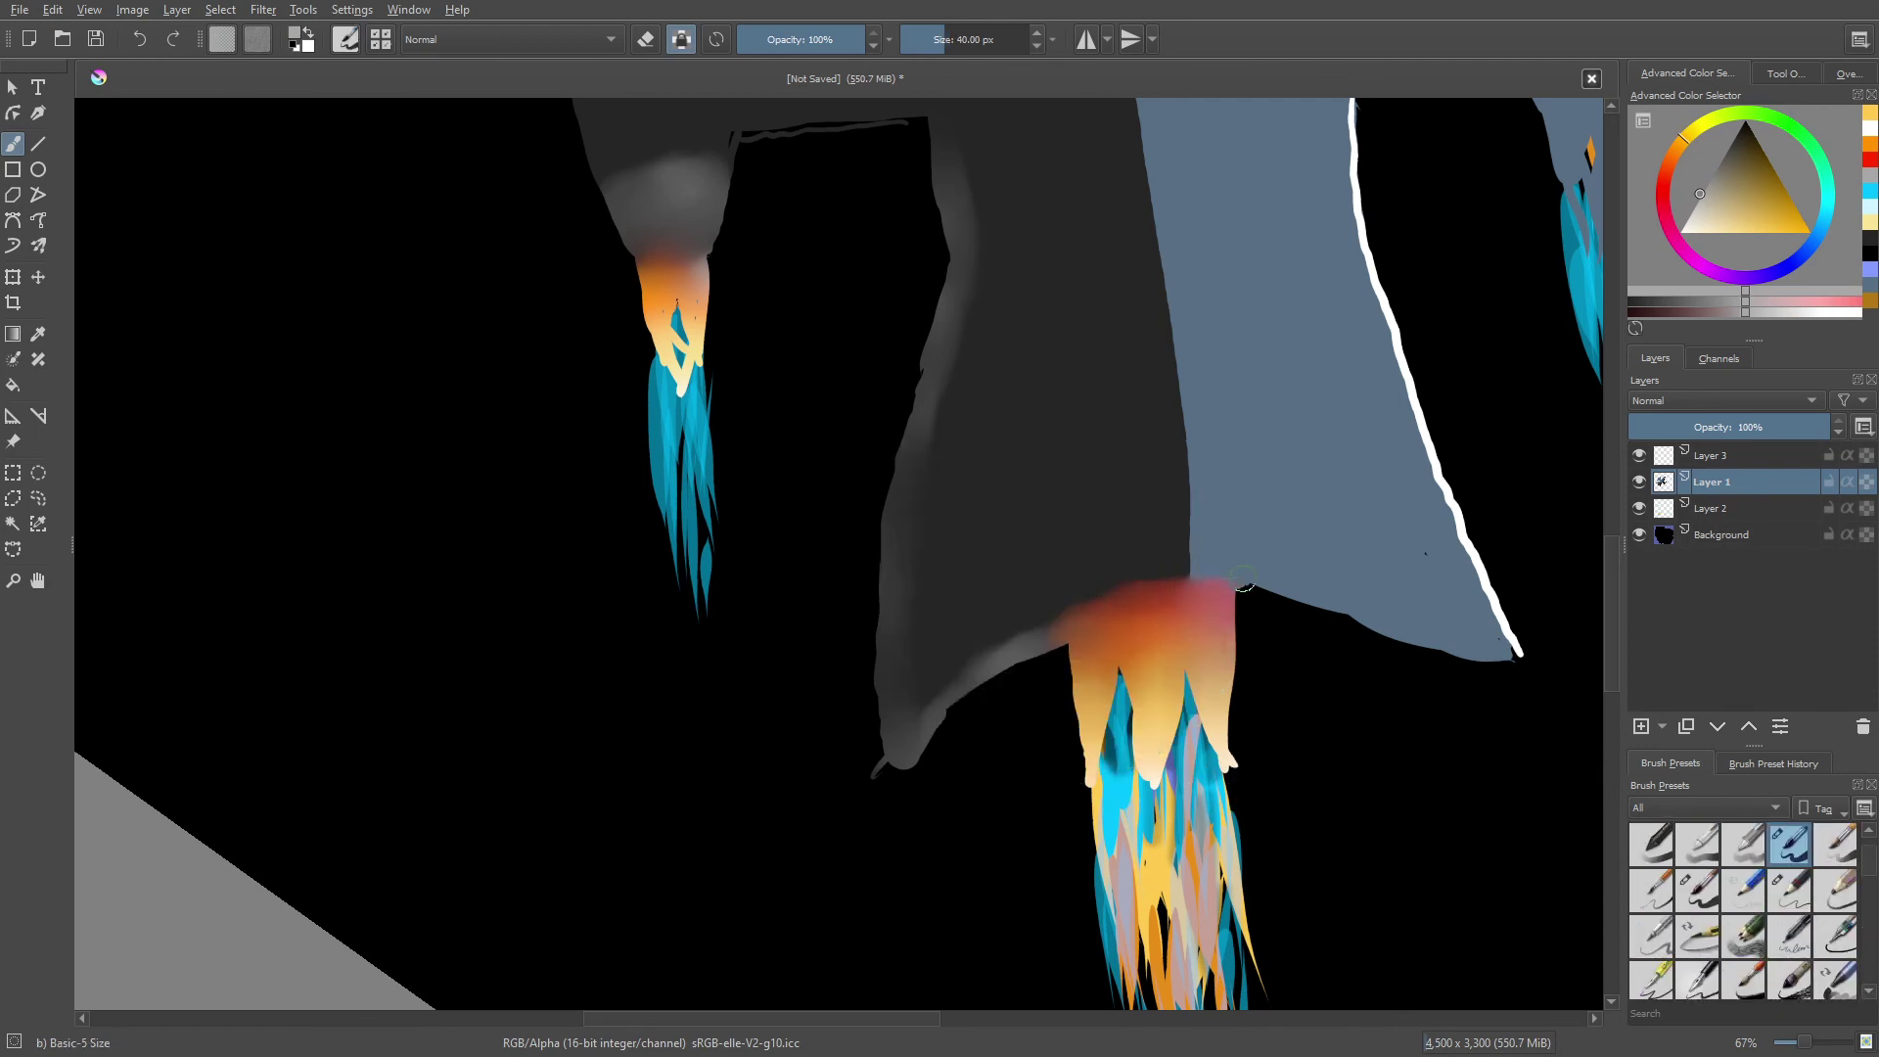
pyautogui.moveTo(1180, 591)
pyautogui.mouseDown()
pyautogui.moveTo(1239, 586)
pyautogui.moveTo(1087, 573)
pyautogui.mouseUp()
pyautogui.moveTo(1032, 631)
pyautogui.mouseDown()
pyautogui.moveTo(1165, 545)
pyautogui.moveTo(1239, 566)
pyautogui.moveTo(1056, 646)
pyautogui.mouseUp()
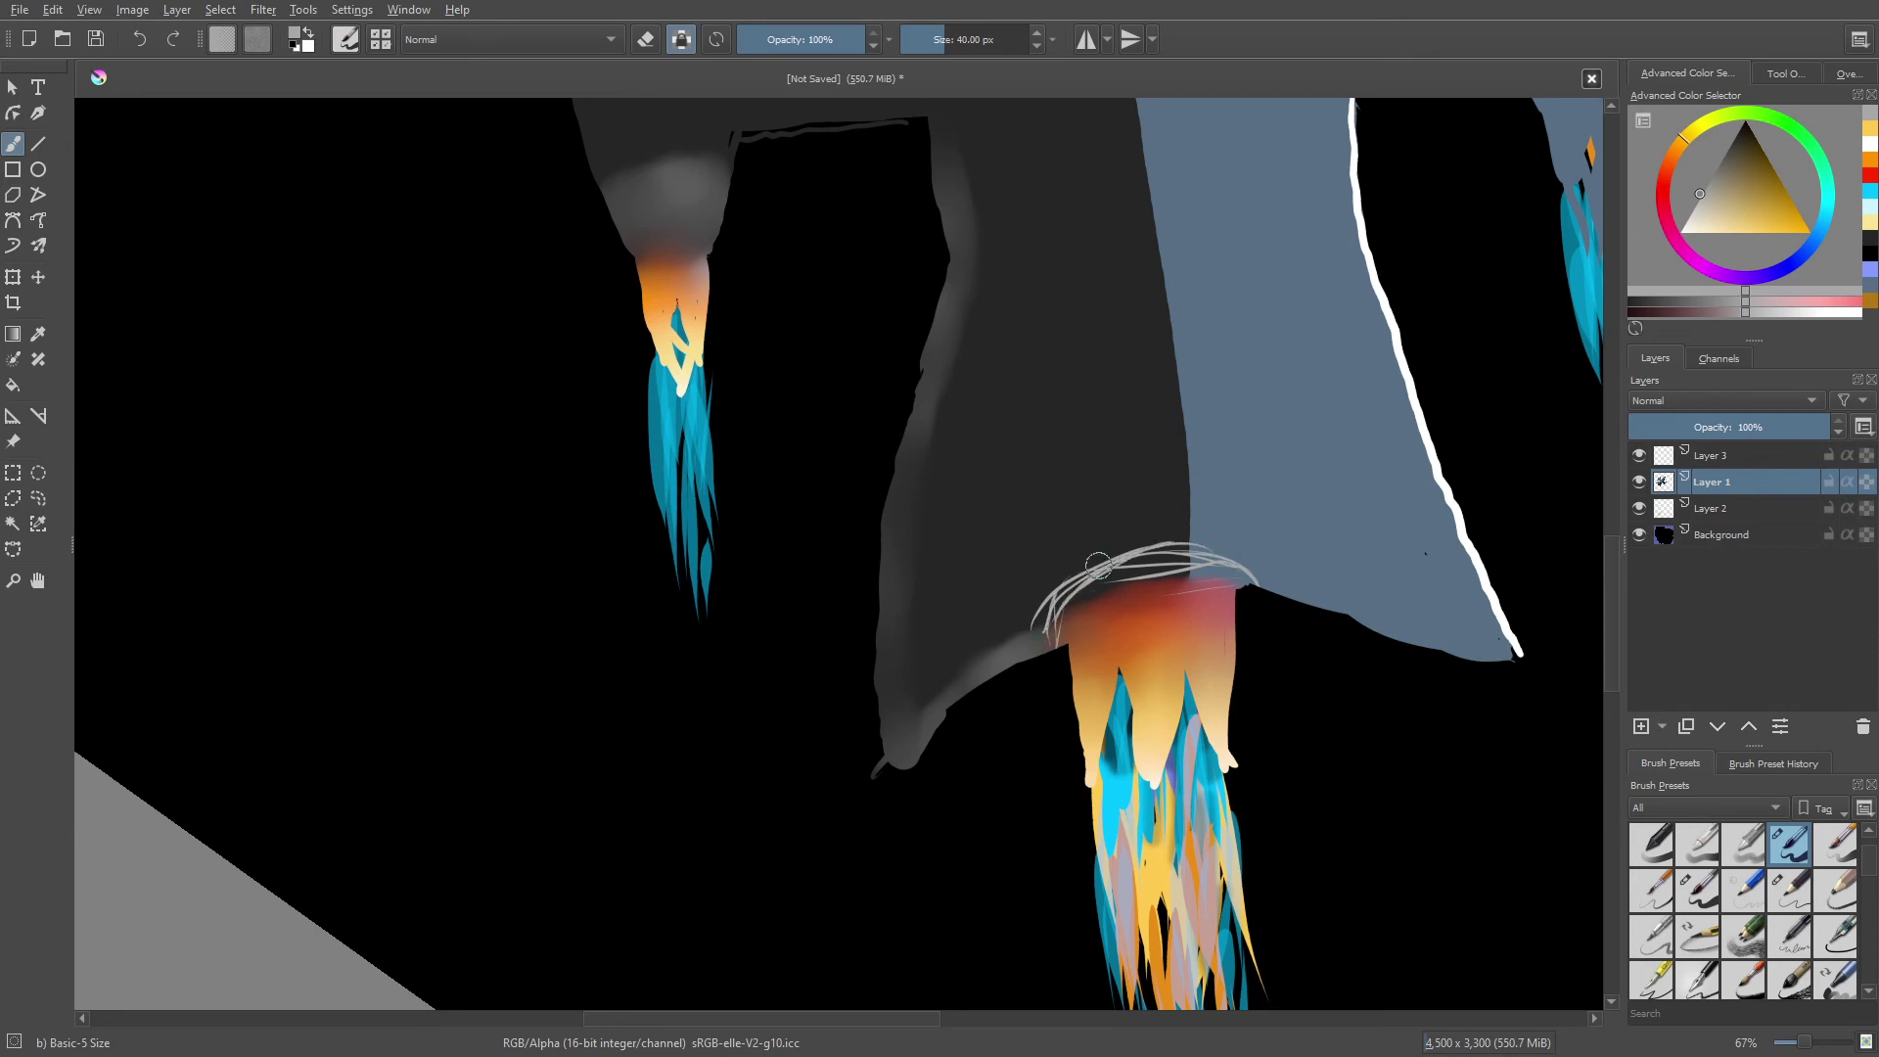
pyautogui.rightClick(994, 605)
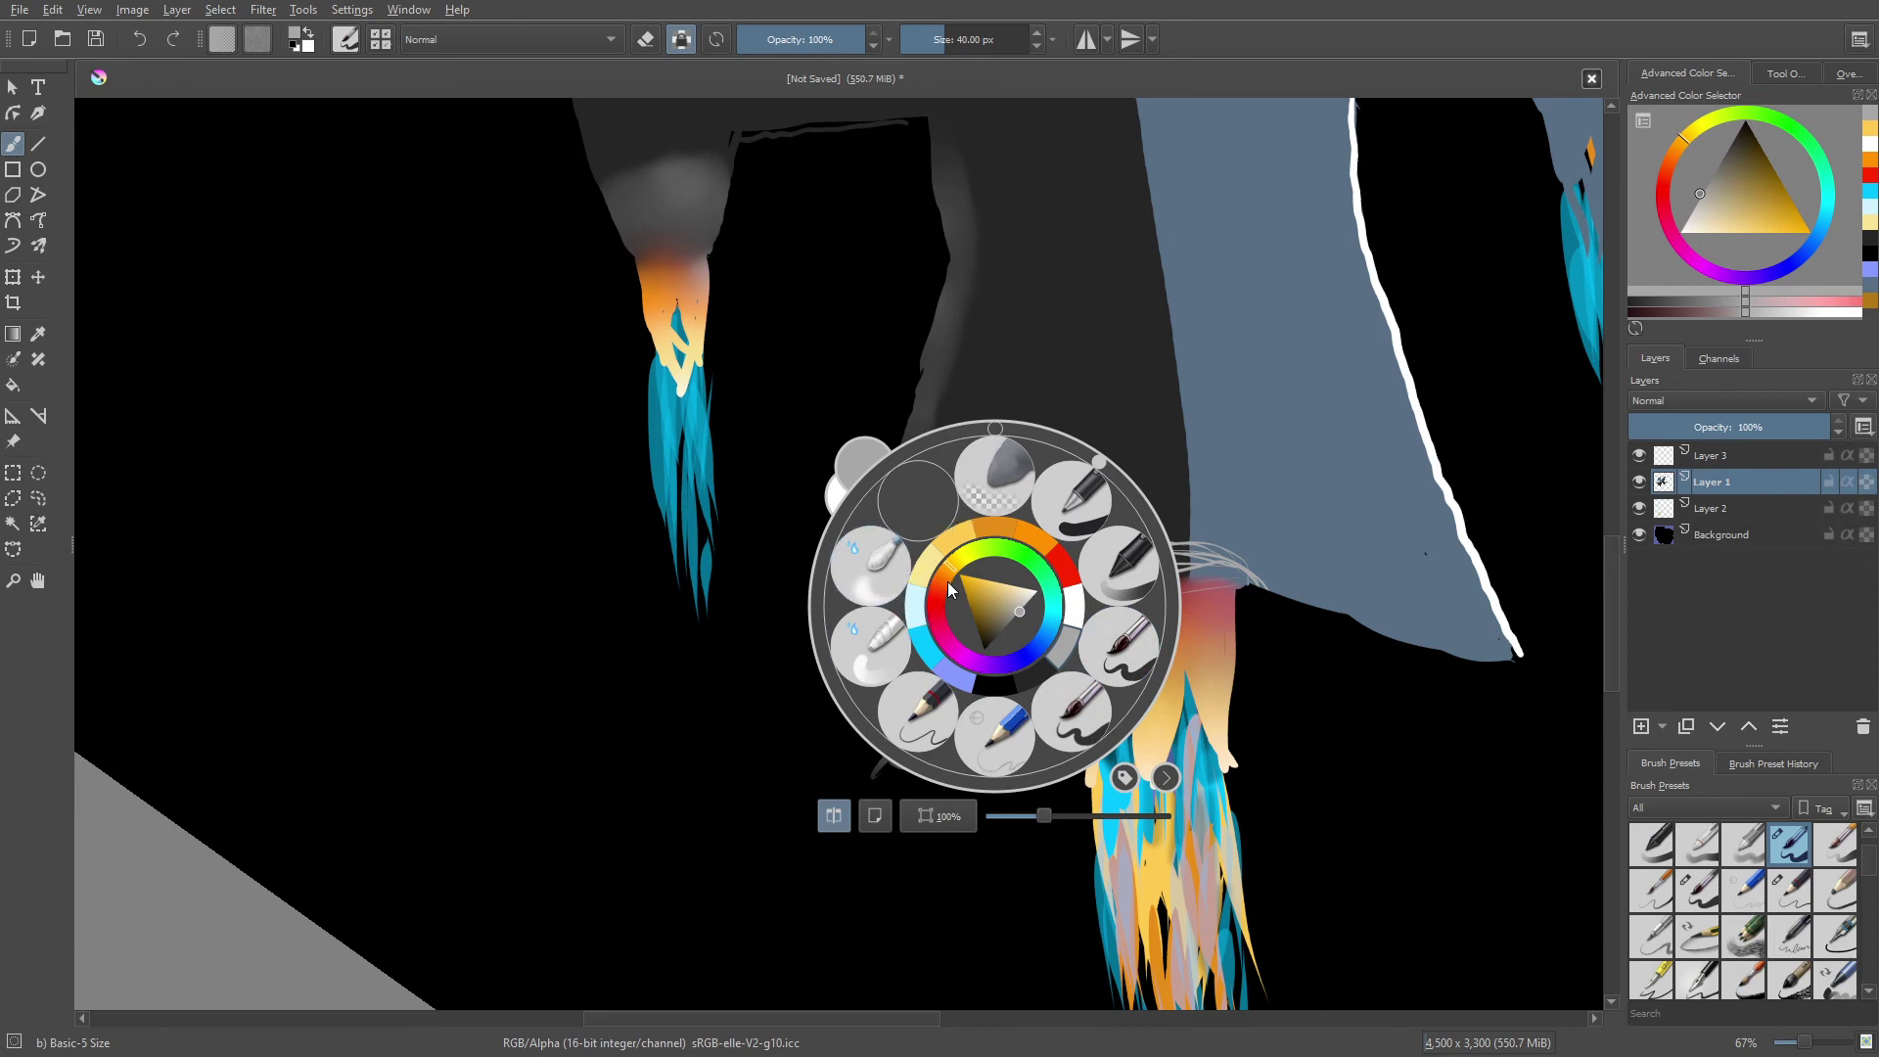
# - Blur the grey hull strands and the grey edge above the orange exhaust with Blender Blur
pyautogui.click(869, 564)
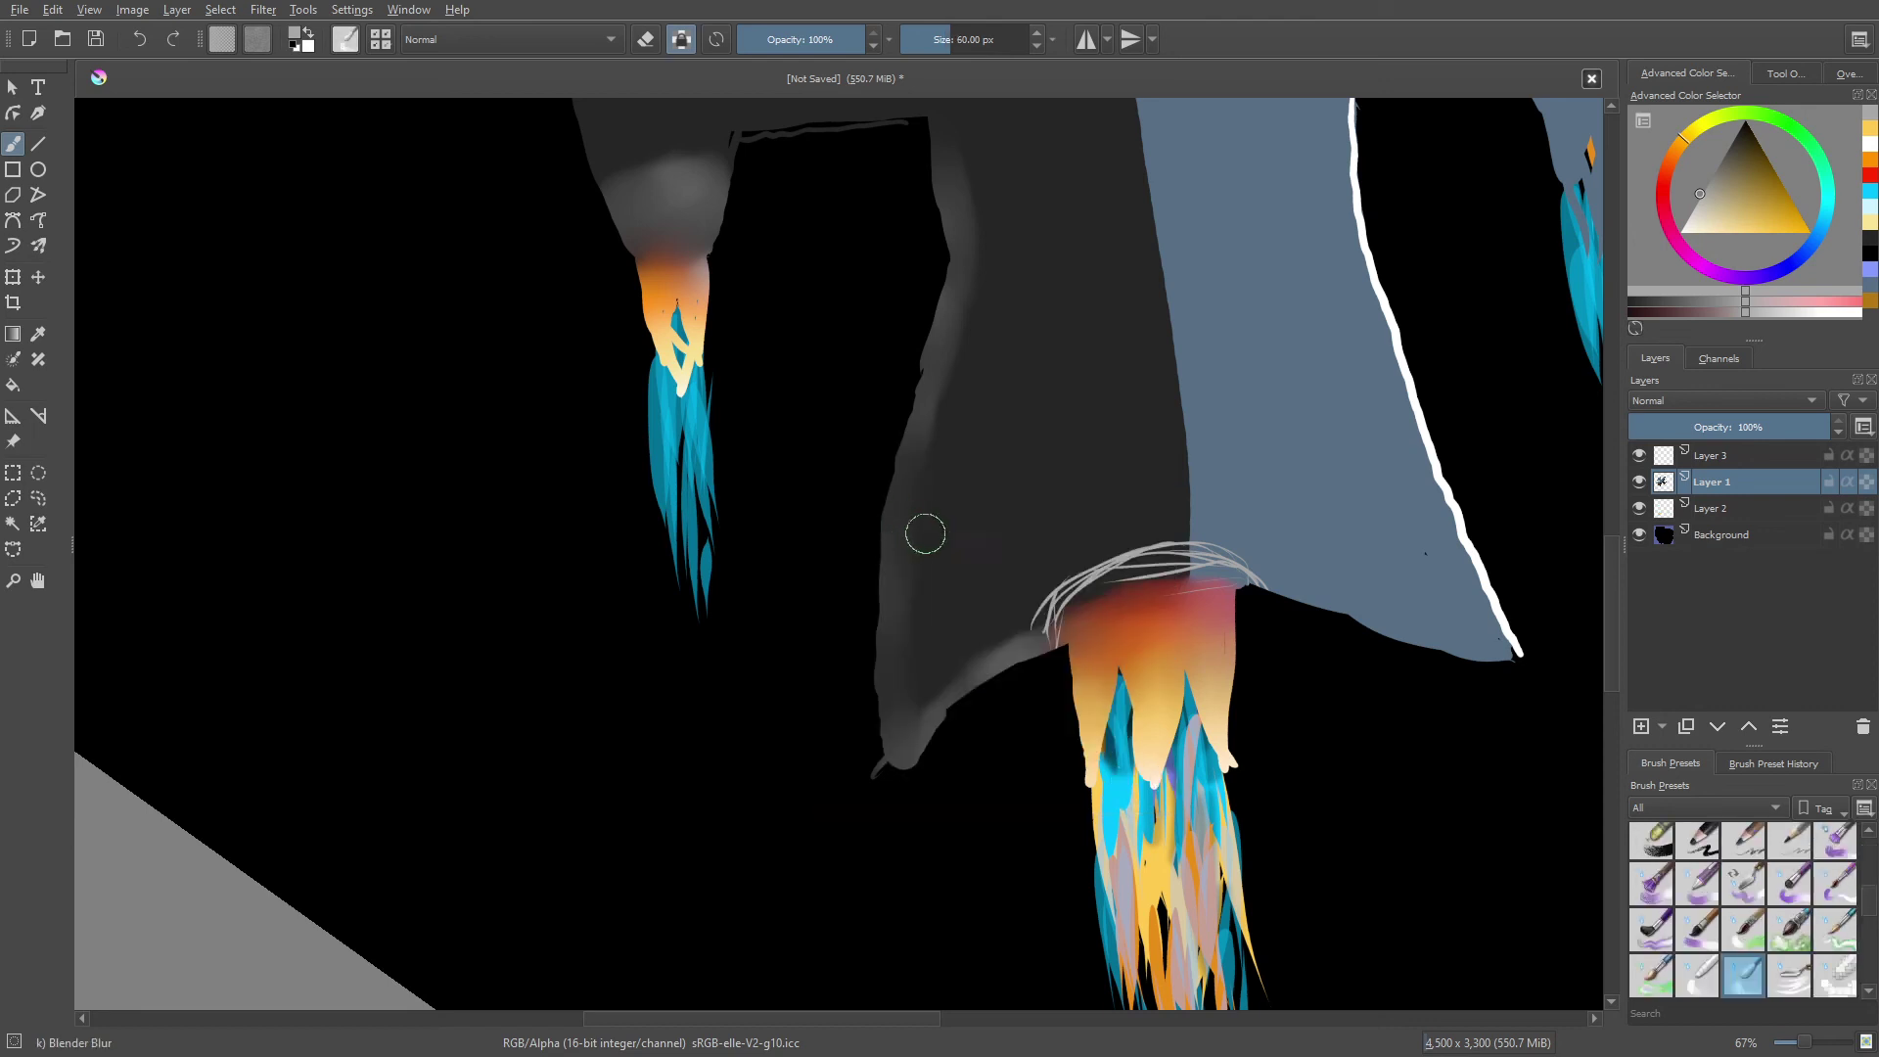
pyautogui.moveTo(1061, 592); pyautogui.dragTo(1196, 556)
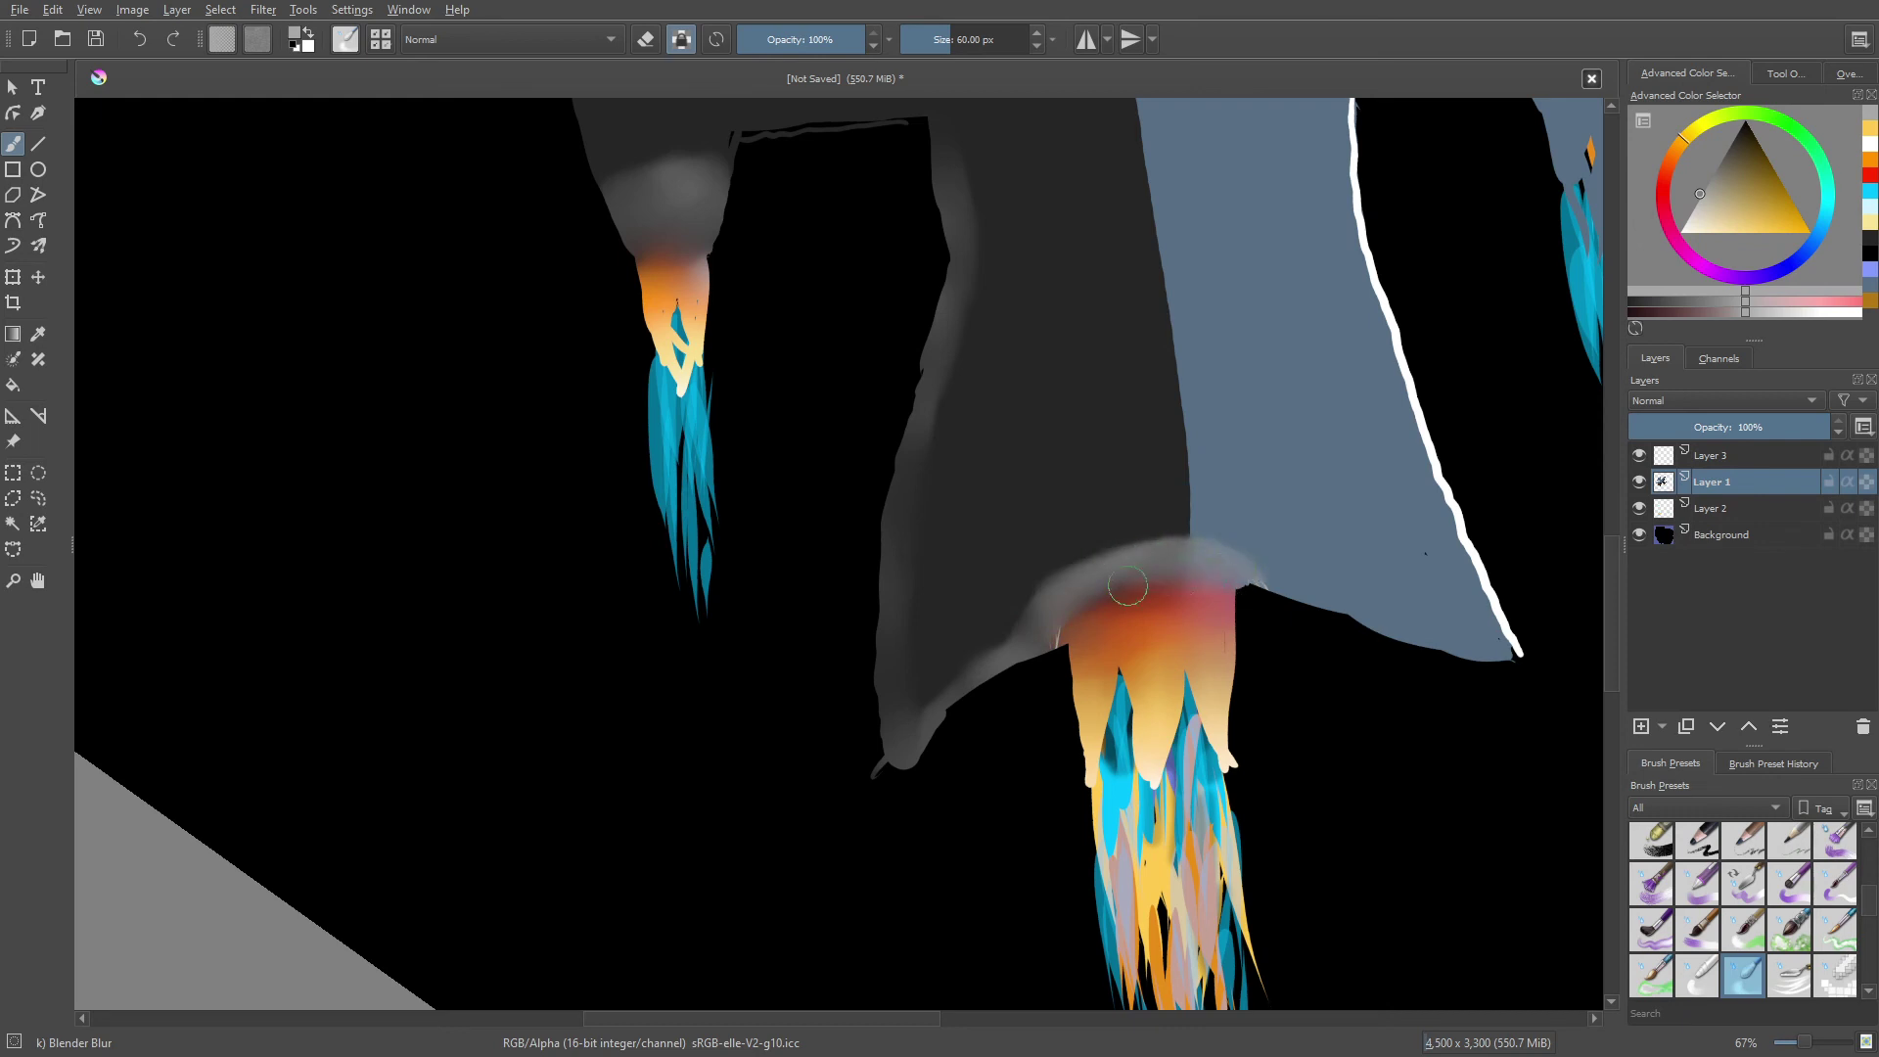
pyautogui.moveTo(1048, 632); pyautogui.dragTo(995, 630)
pyautogui.moveTo(1058, 561); pyautogui.dragTo(862, 567)
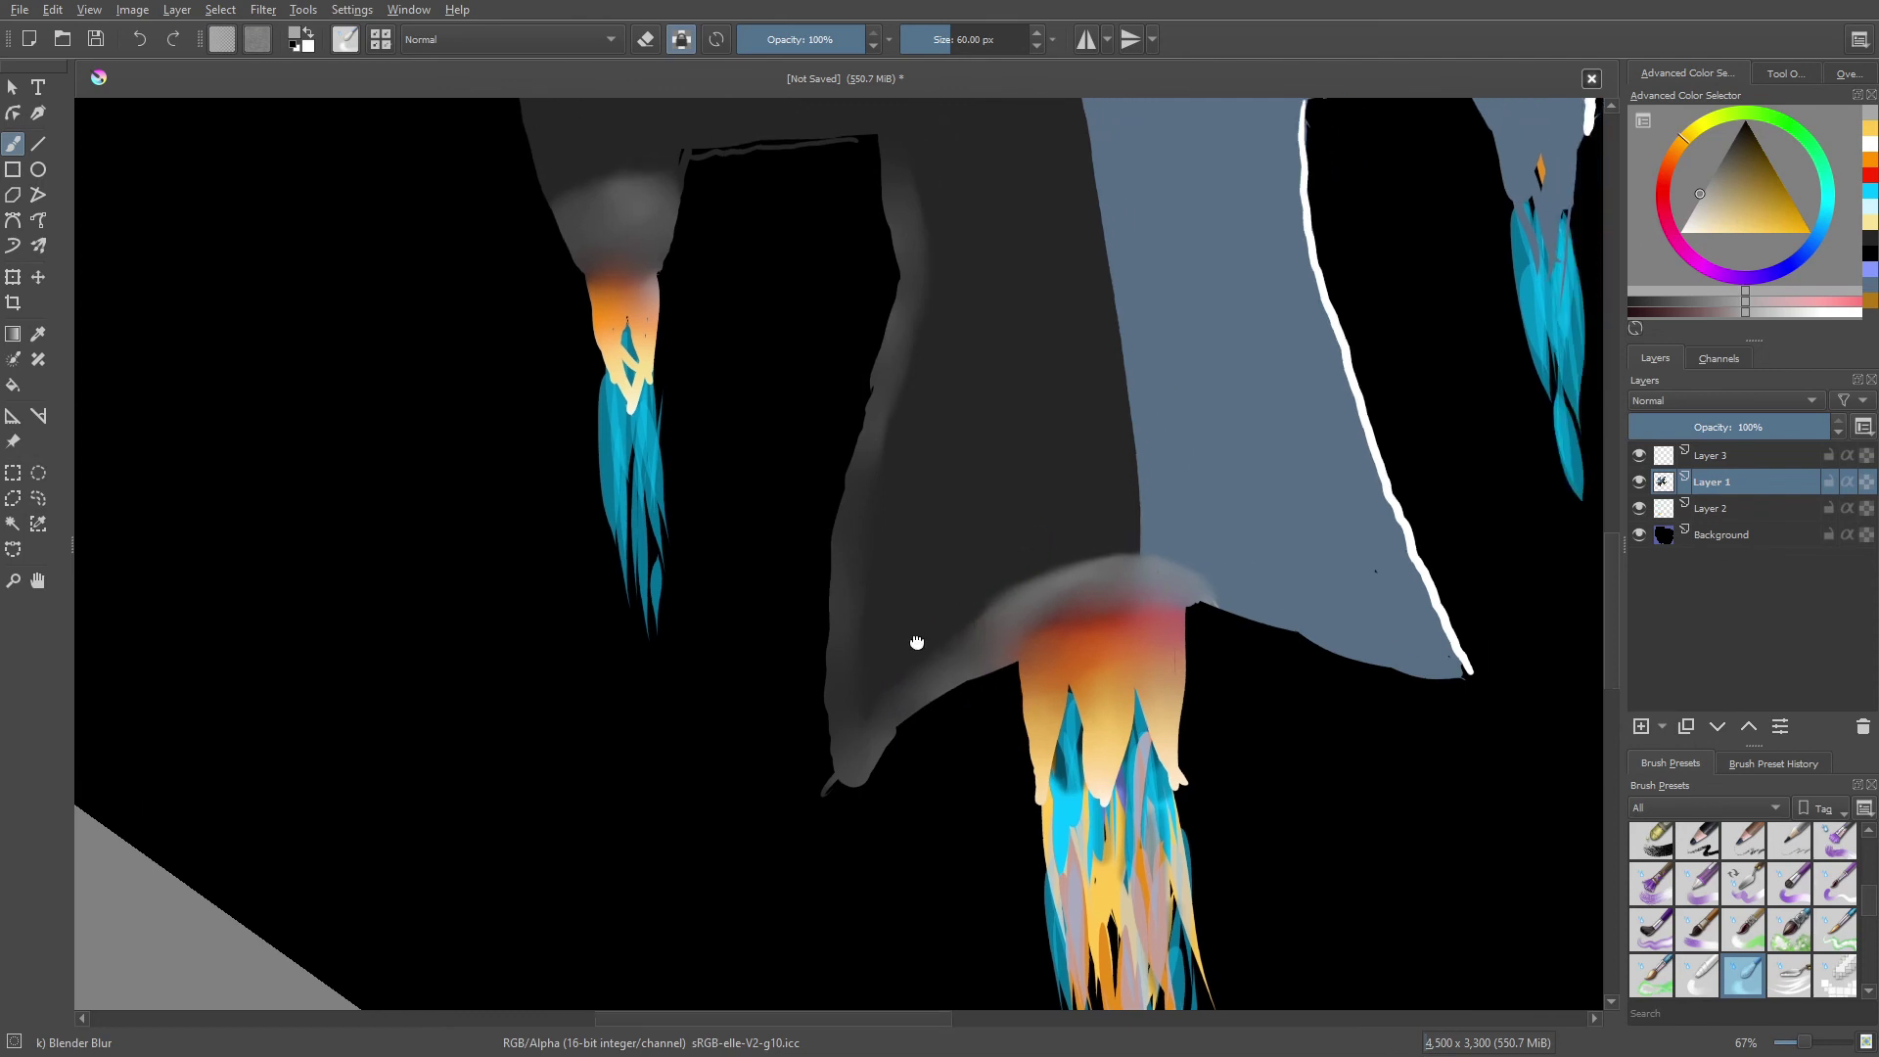
# - Paint a thin near-white stroke along the hull's lower edge with the Basic-5 Size brush
pyautogui.rightClick(862, 566)
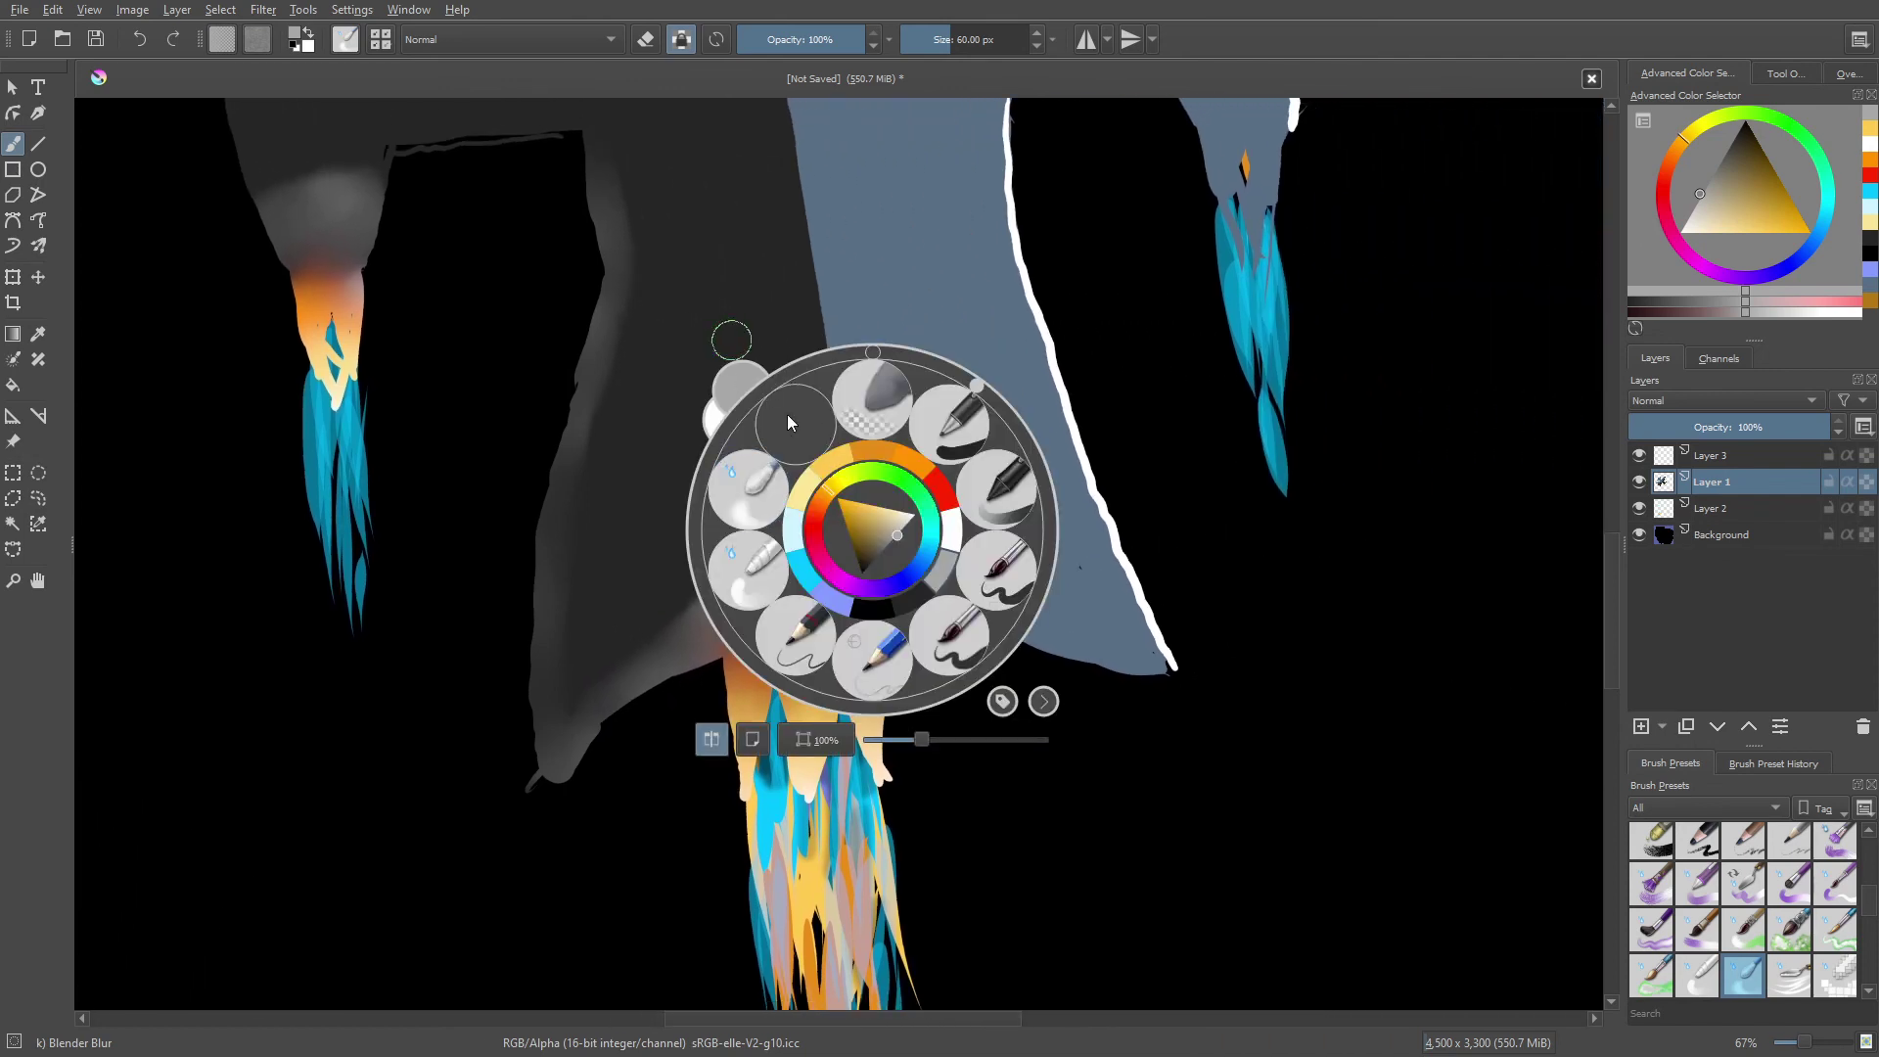
pyautogui.click(918, 517)
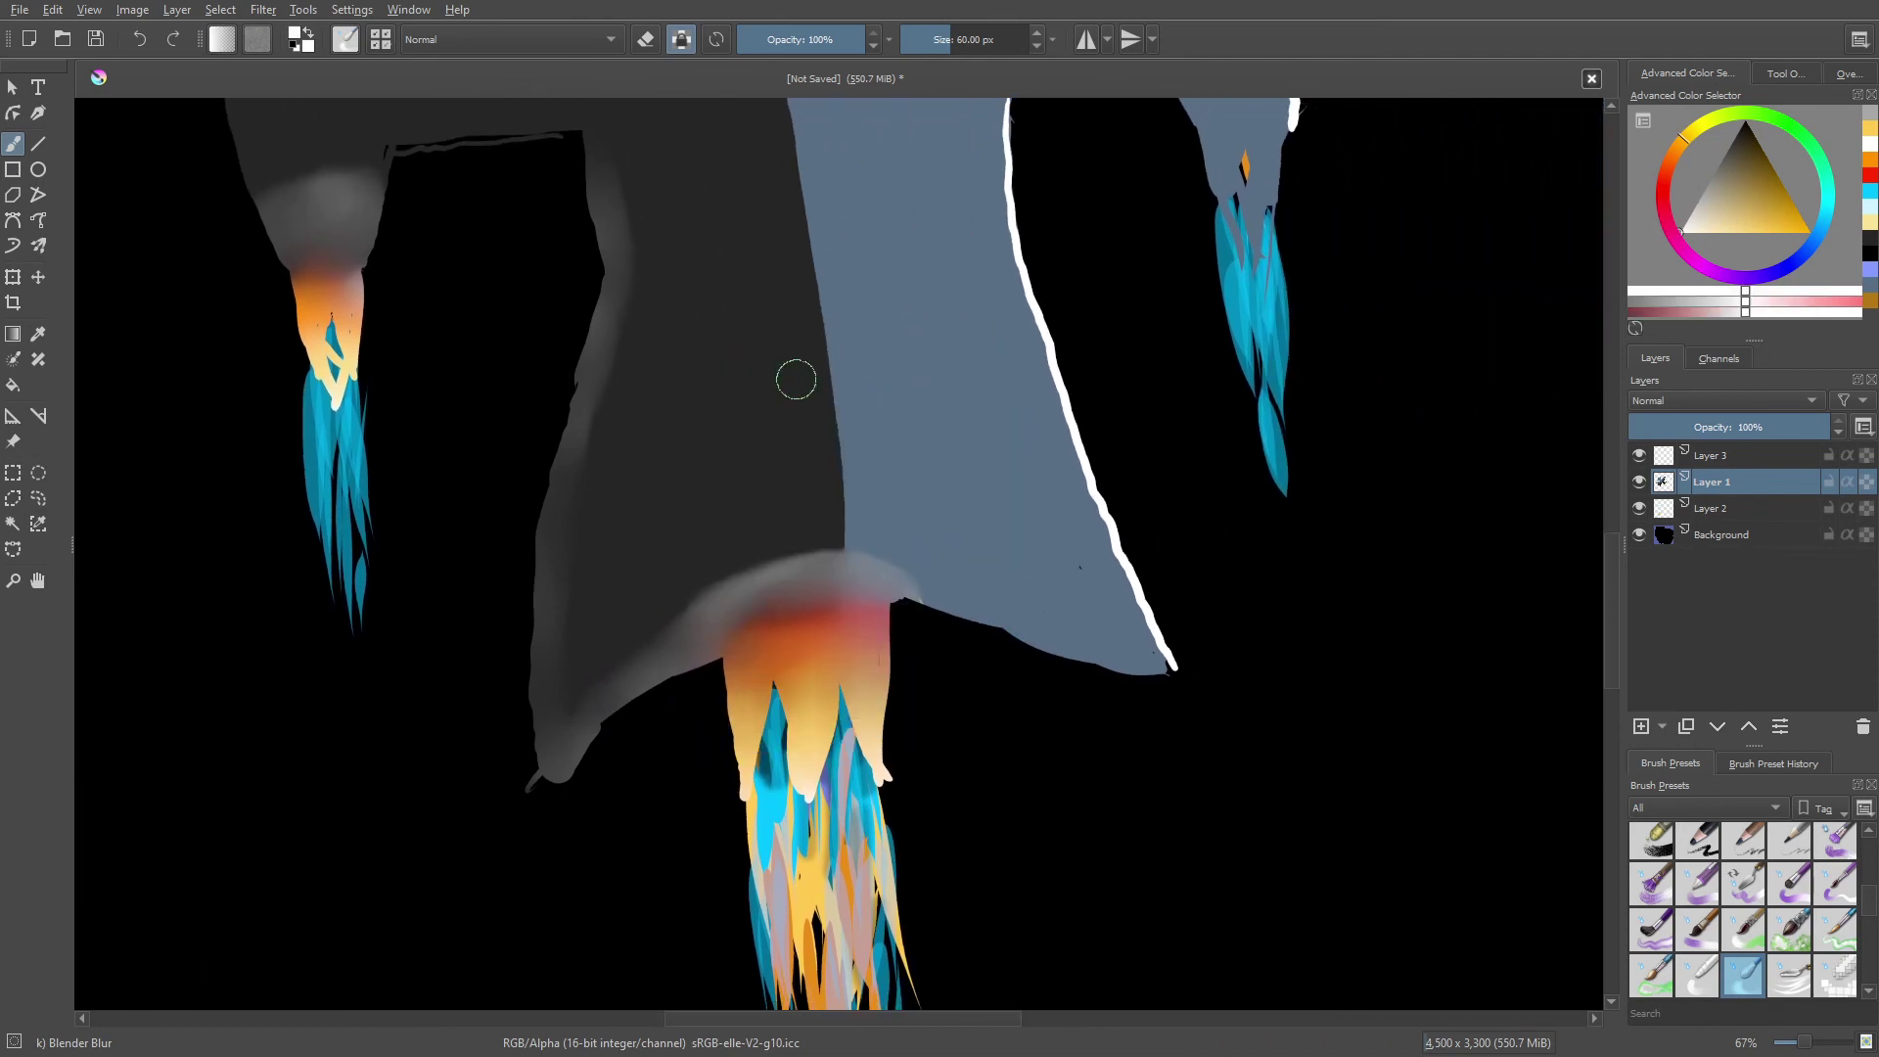
pyautogui.rightClick(831, 685)
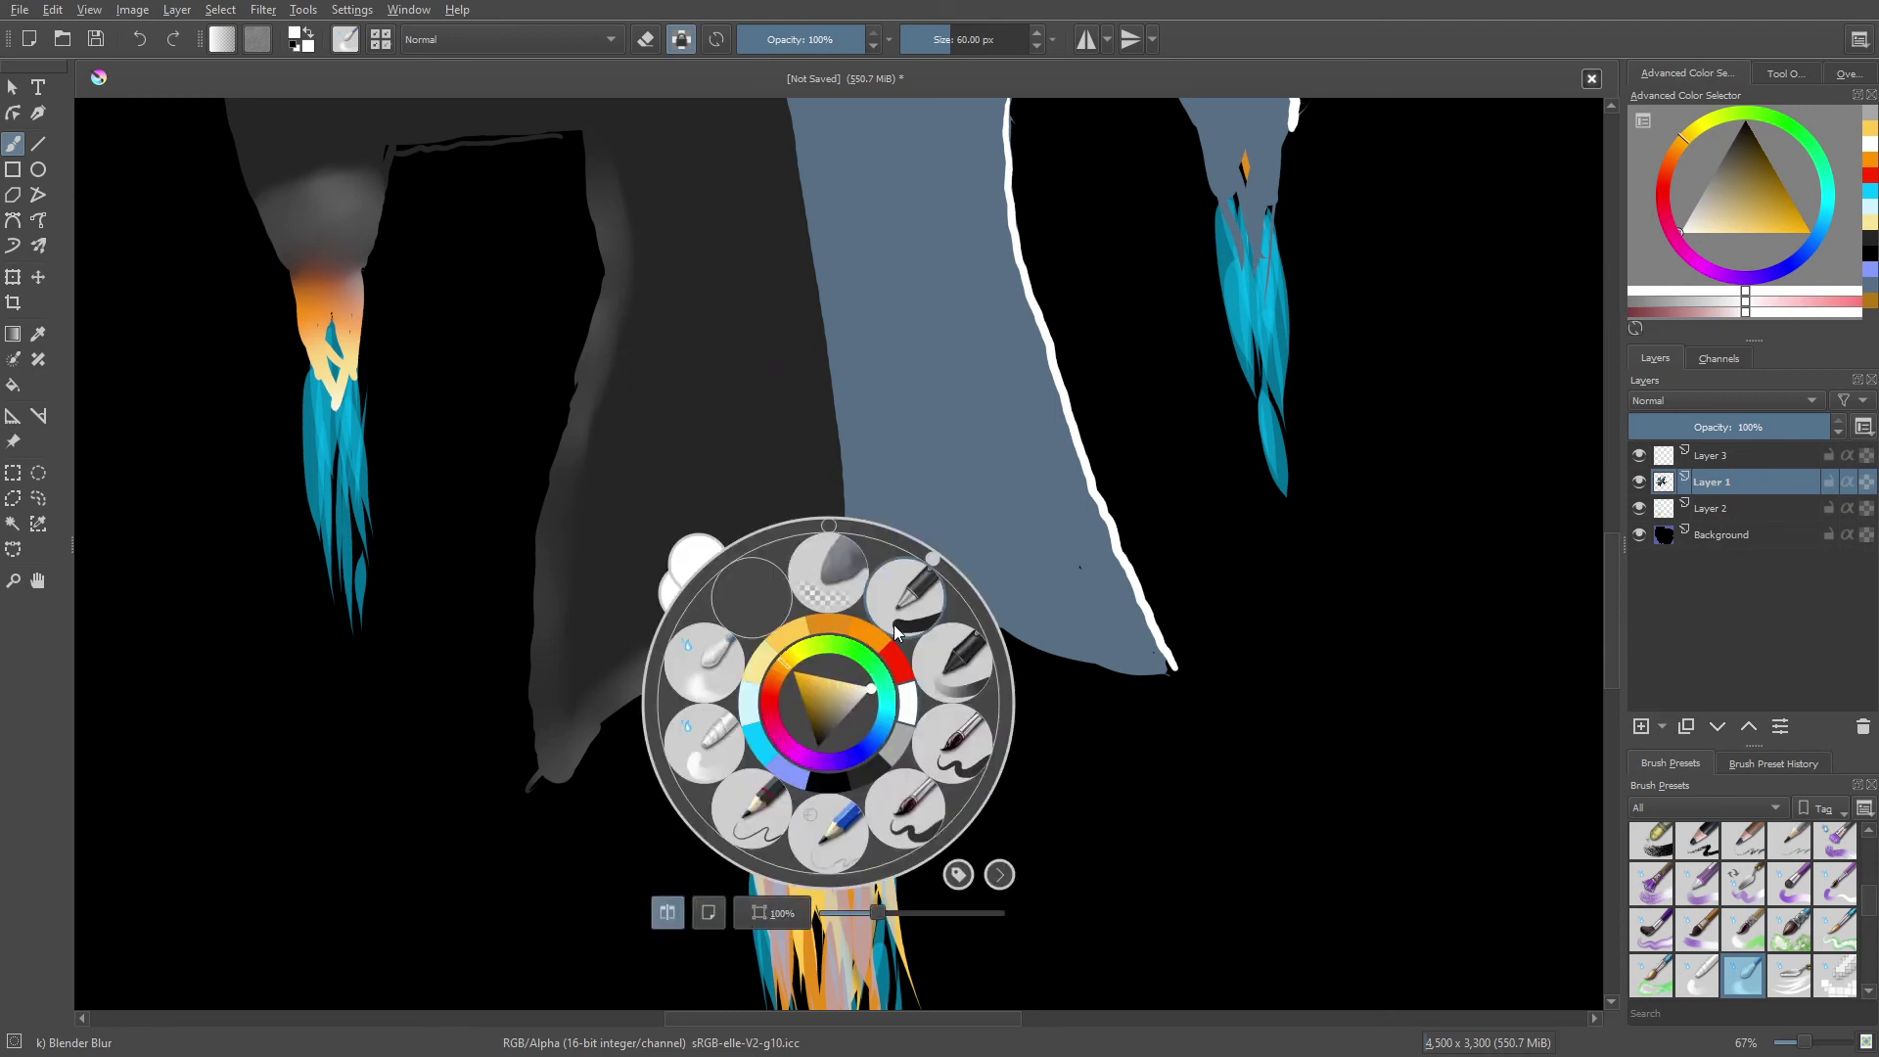
pyautogui.click(936, 736)
pyautogui.moveTo(908, 598); pyautogui.dragTo(1113, 669)
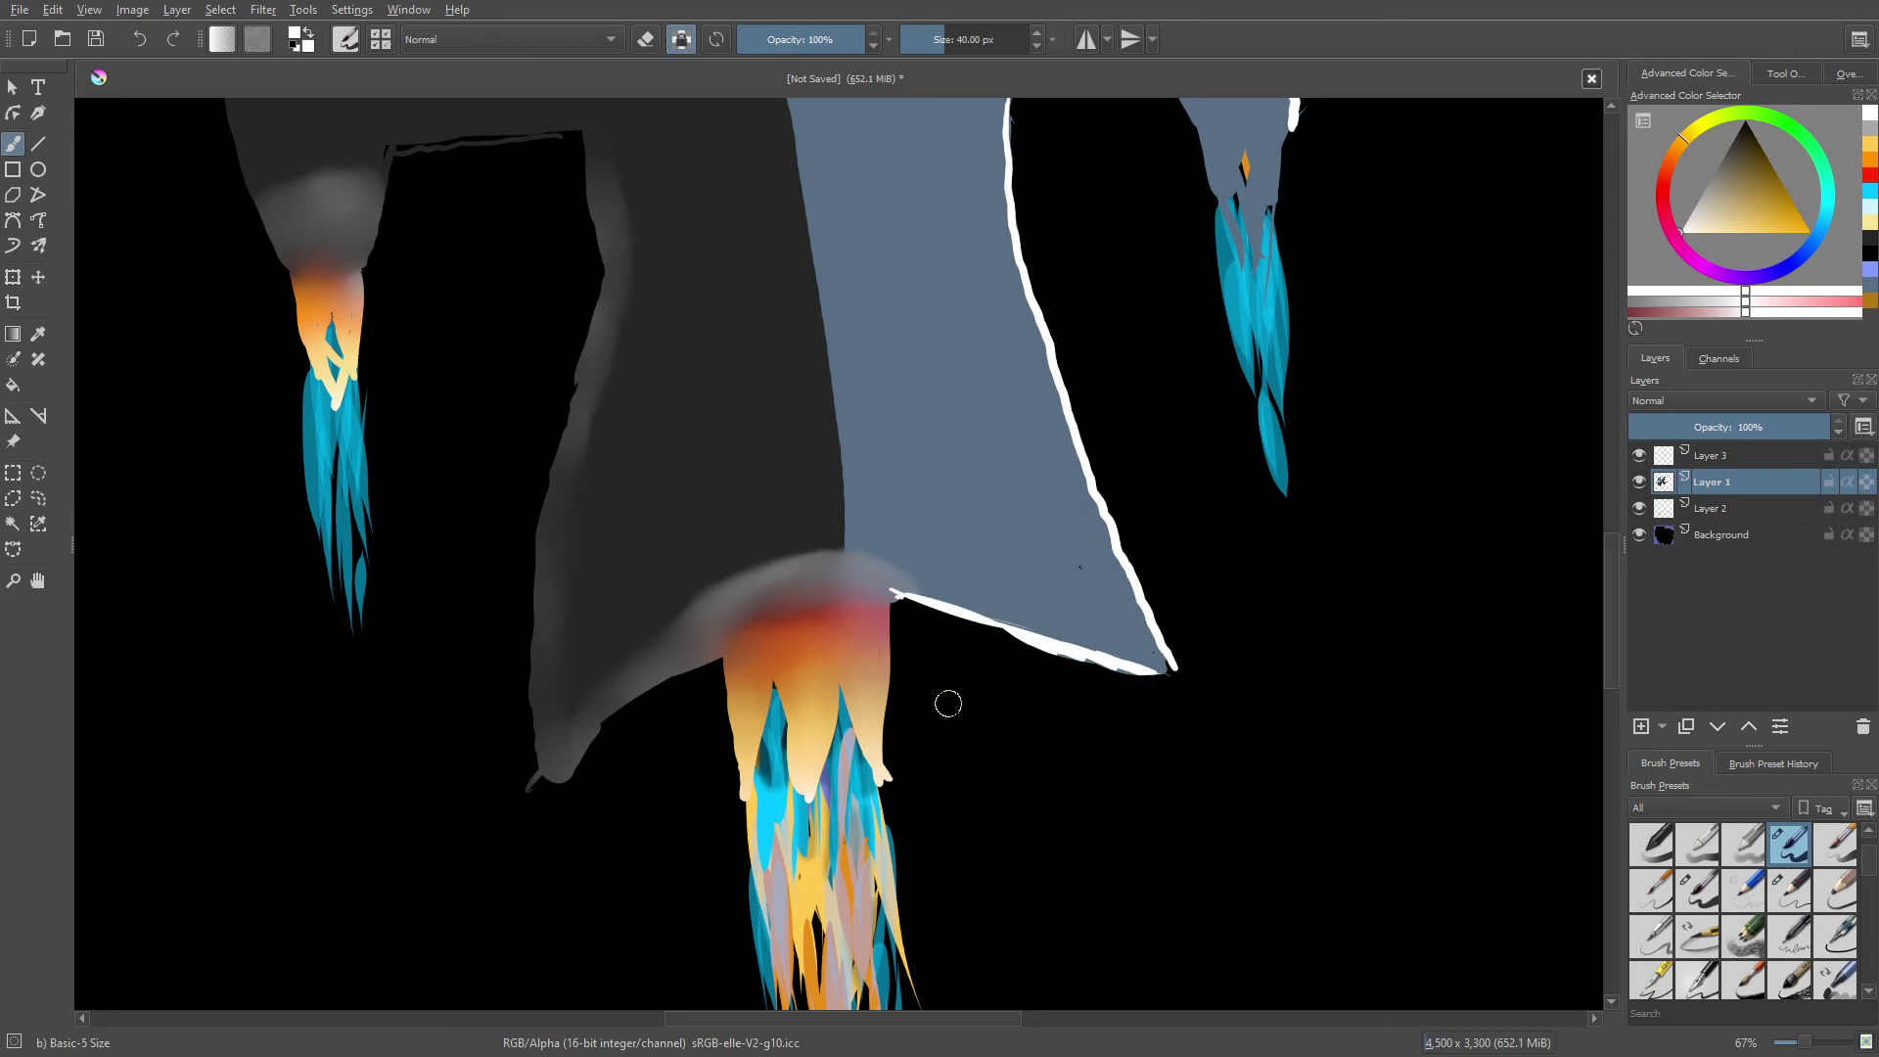
# - Blur the white stroke into a soft highlight and soften the grey-blue hull boundary
pyautogui.rightClick(867, 660)
pyautogui.click(724, 682)
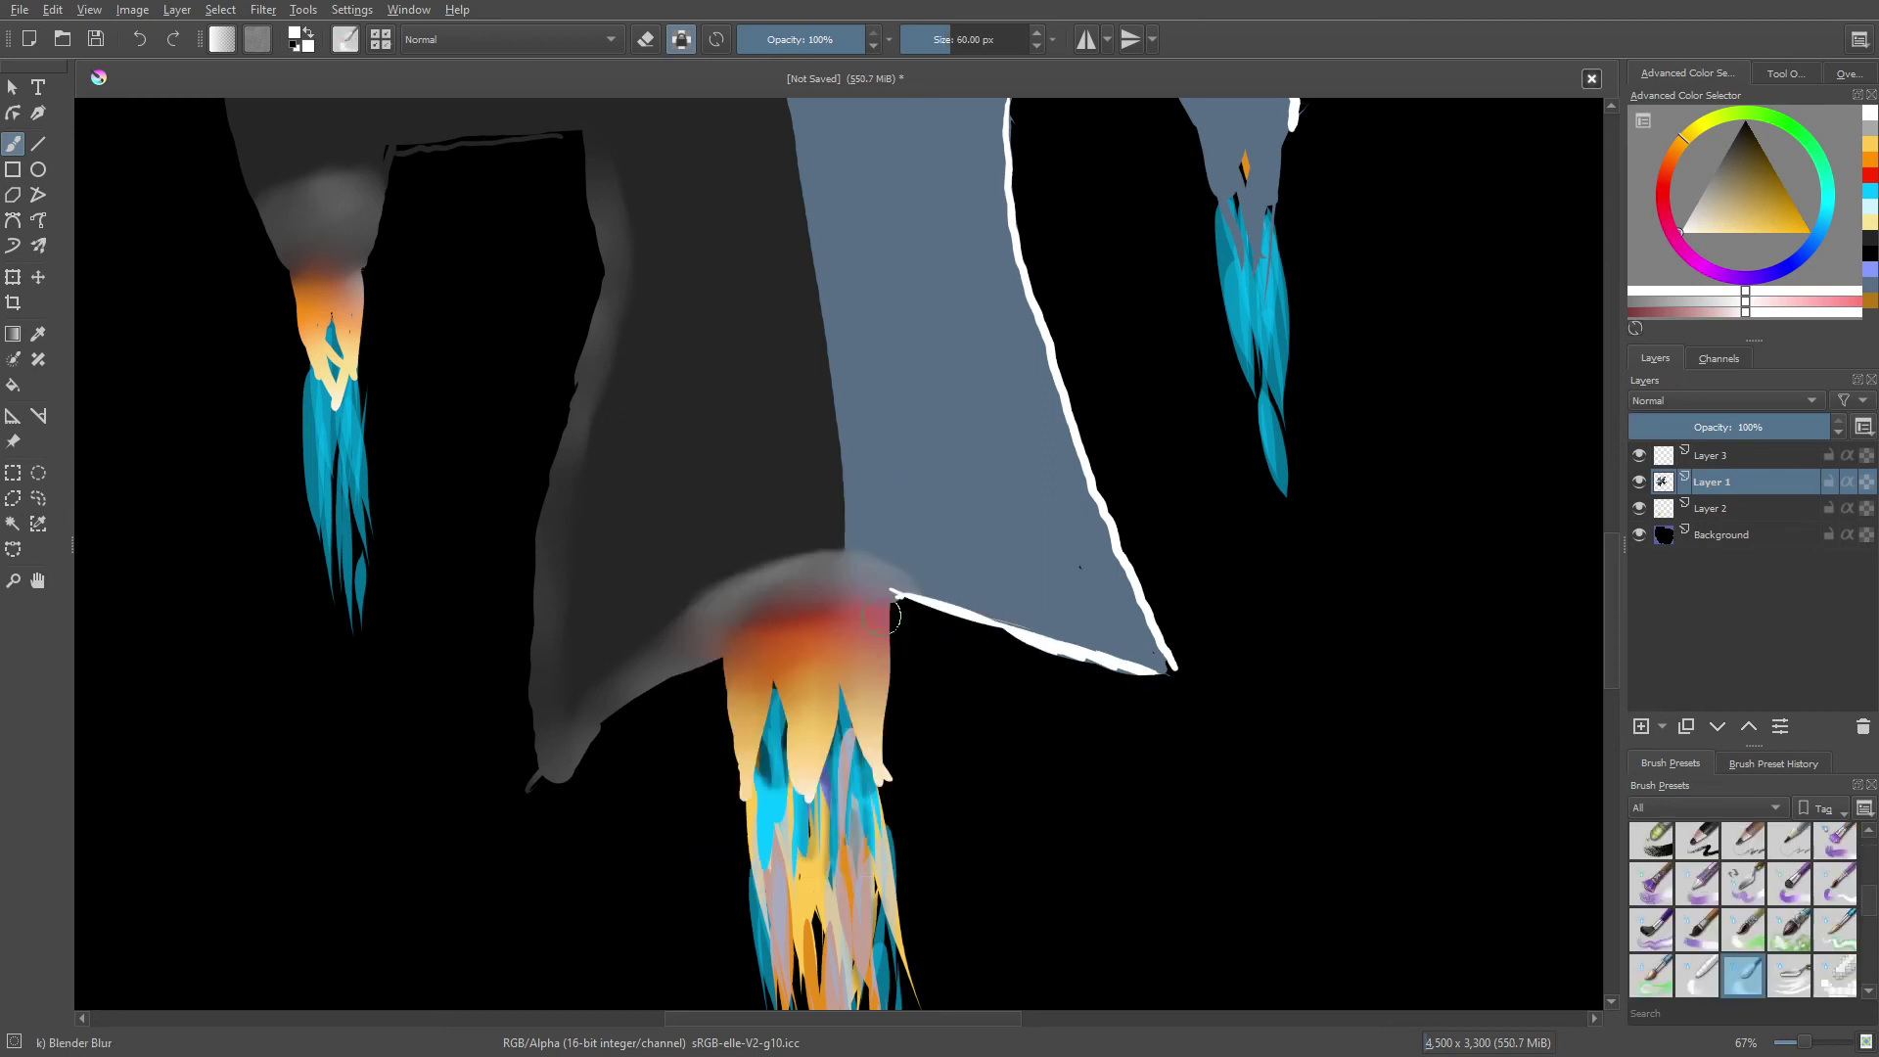
pyautogui.moveTo(893, 597); pyautogui.dragTo(1127, 666)
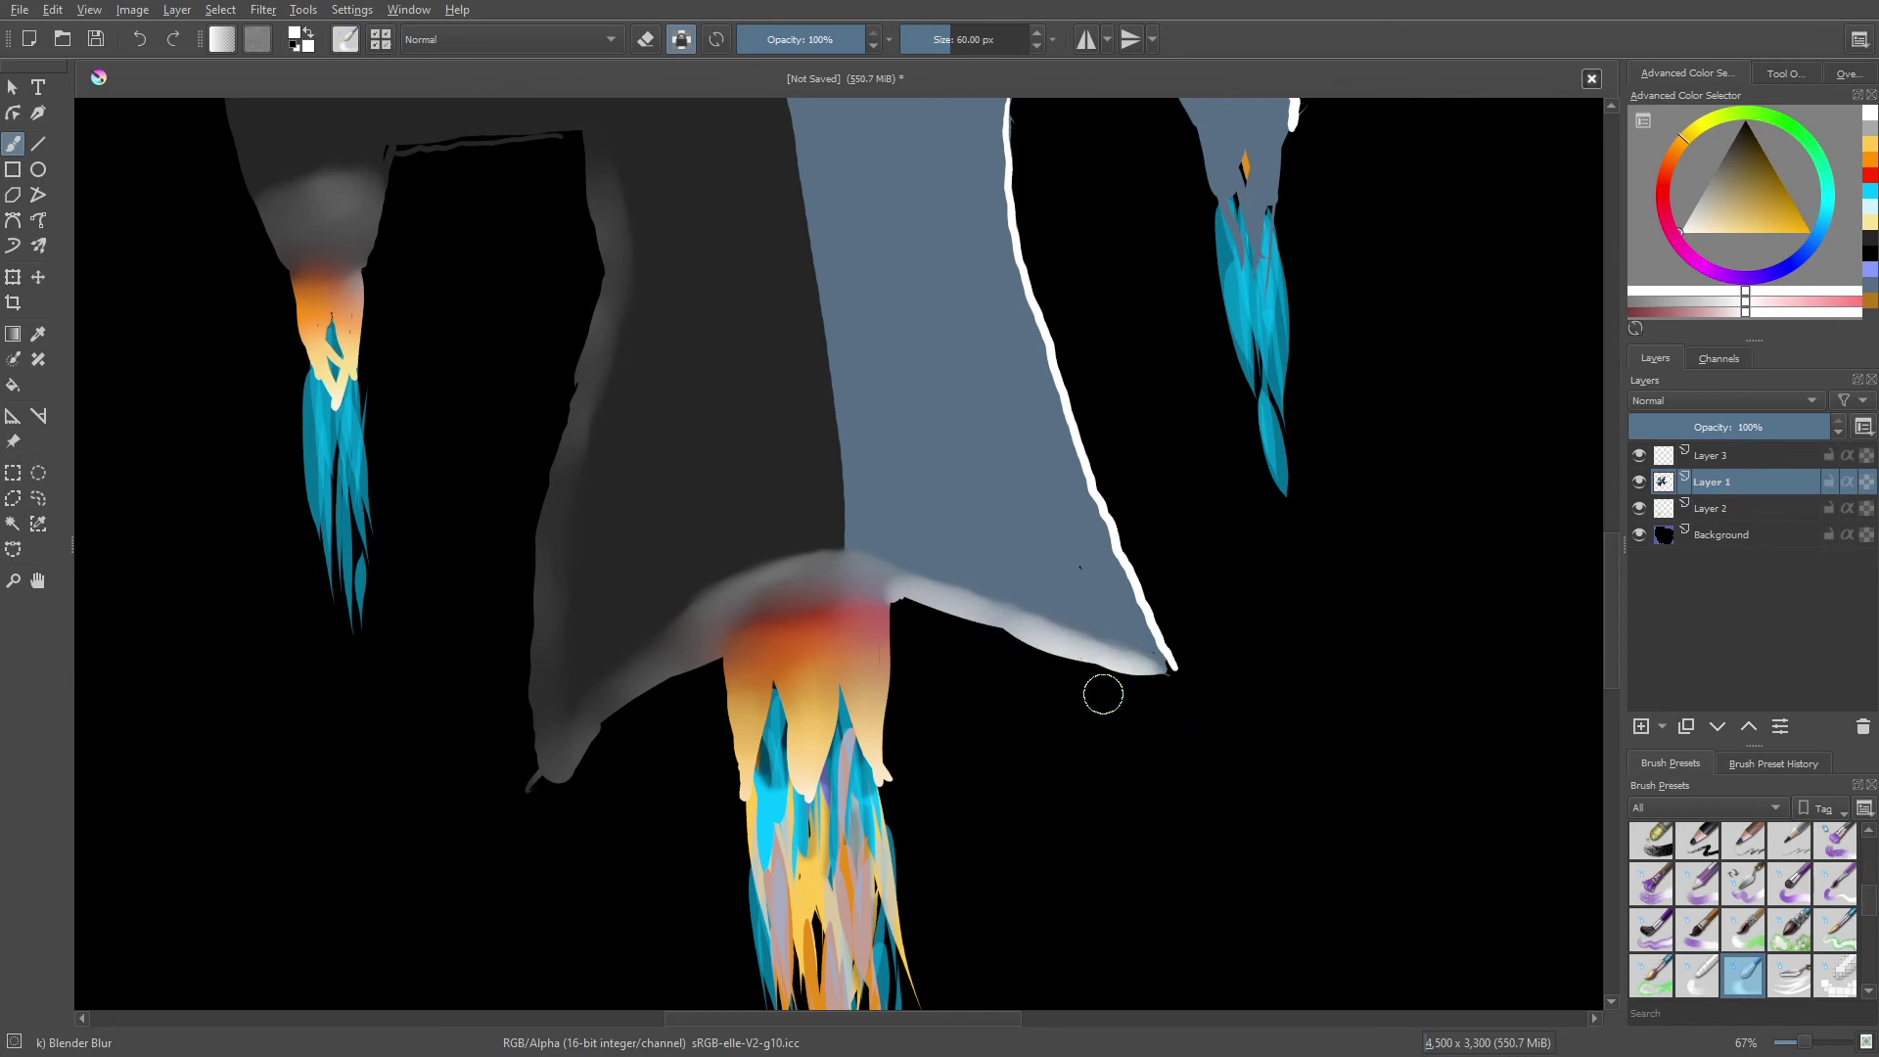
pyautogui.moveTo(842, 539)
pyautogui.mouseDown()
pyautogui.moveTo(902, 568)
pyautogui.moveTo(894, 713)
pyautogui.moveTo(919, 773)
pyautogui.moveTo(838, 862)
pyautogui.moveTo(839, 827)
pyautogui.mouseUp()
pyautogui.moveTo(1046, 754); pyautogui.dragTo(882, 604)
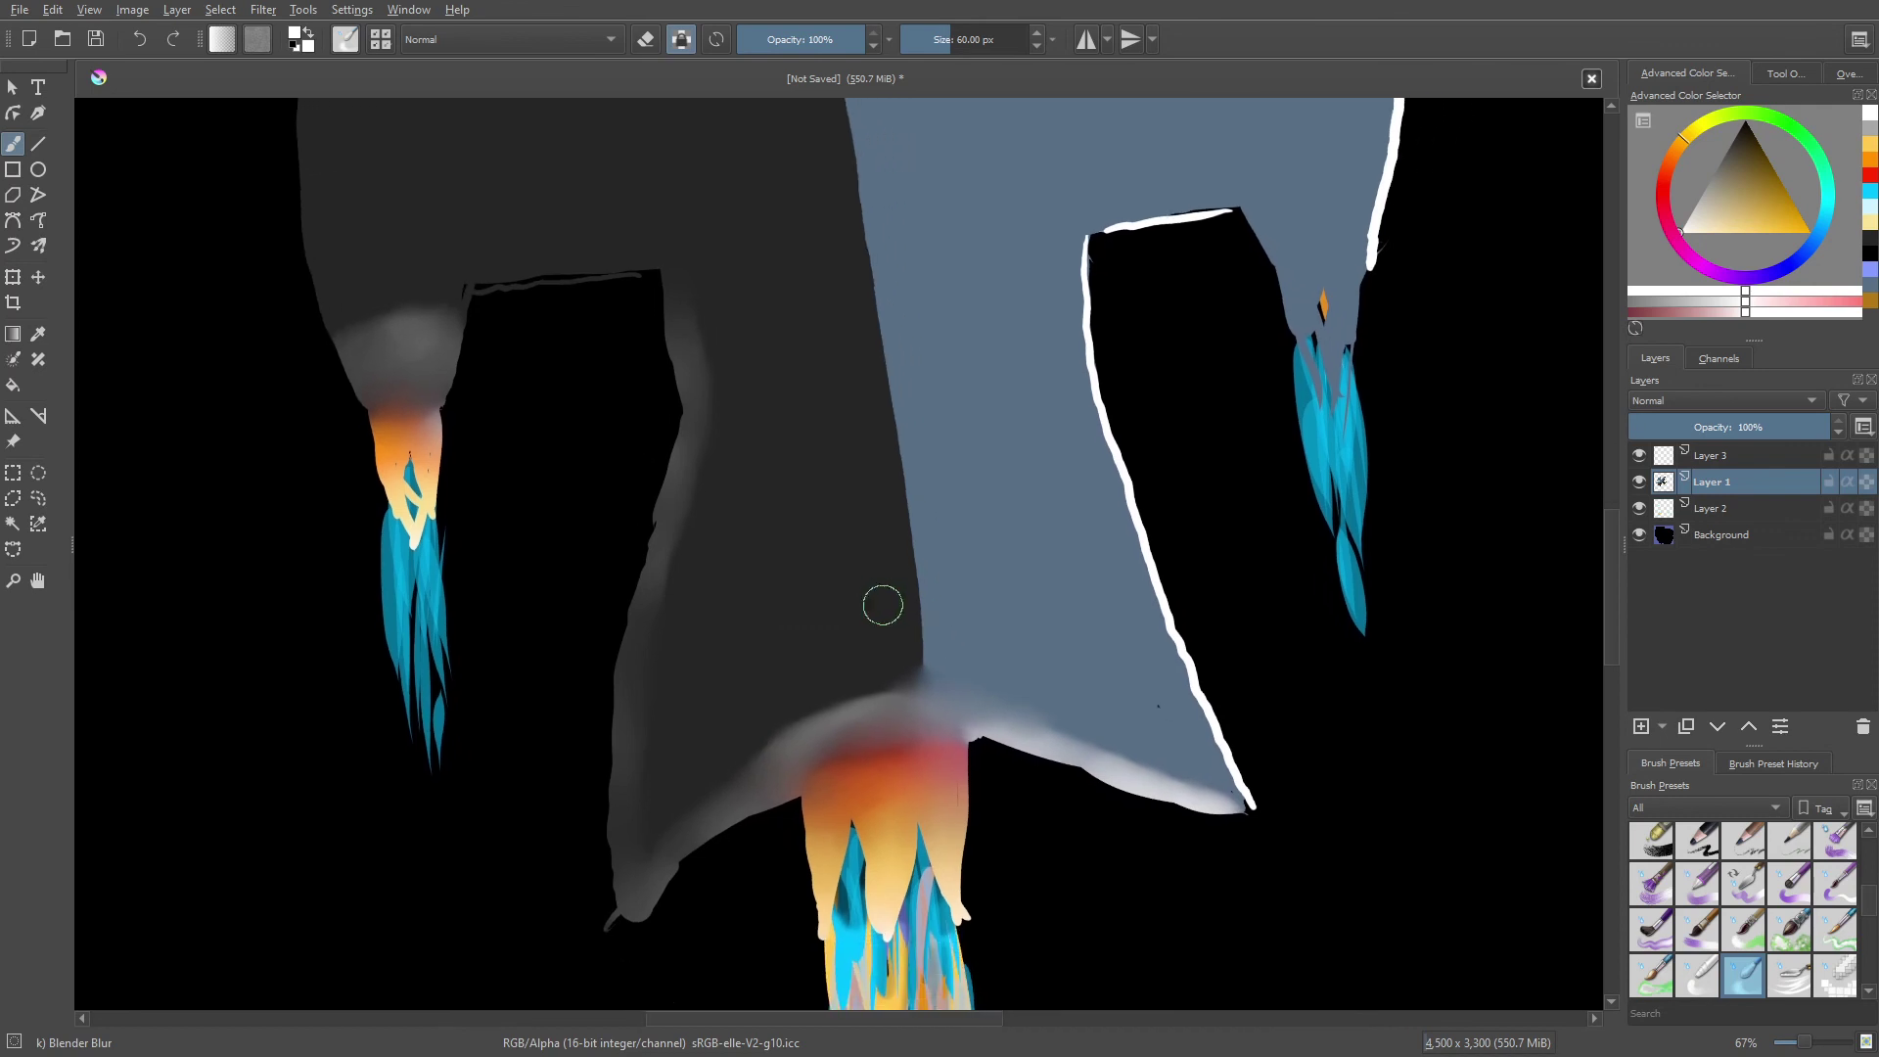
pyautogui.rightClick(925, 656)
# - Blur the white outlines on the blue hull's left and right edges and both fin edges
pyautogui.rightClick(867, 493)
pyautogui.moveTo(1094, 663)
pyautogui.mouseDown()
pyautogui.moveTo(1187, 685)
pyautogui.moveTo(1246, 797)
pyautogui.moveTo(1185, 724)
pyautogui.moveTo(1092, 396)
pyautogui.mouseUp()
pyautogui.moveTo(996, 744); pyautogui.dragTo(991, 983)
pyautogui.moveTo(1102, 627)
pyautogui.mouseDown()
pyautogui.moveTo(1101, 685)
pyautogui.moveTo(1085, 470)
pyautogui.moveTo(1055, 777)
pyautogui.moveTo(1175, 754)
pyautogui.moveTo(1033, 858)
pyautogui.mouseUp()
pyautogui.moveTo(1170, 764)
pyautogui.mouseDown()
pyautogui.moveTo(1145, 846)
pyautogui.moveTo(1174, 724)
pyautogui.moveTo(1140, 538)
pyautogui.moveTo(1170, 675)
pyautogui.mouseUp()
pyautogui.moveTo(1141, 454); pyautogui.dragTo(1077, 345)
pyautogui.moveTo(978, 408); pyautogui.dragTo(1184, 682)
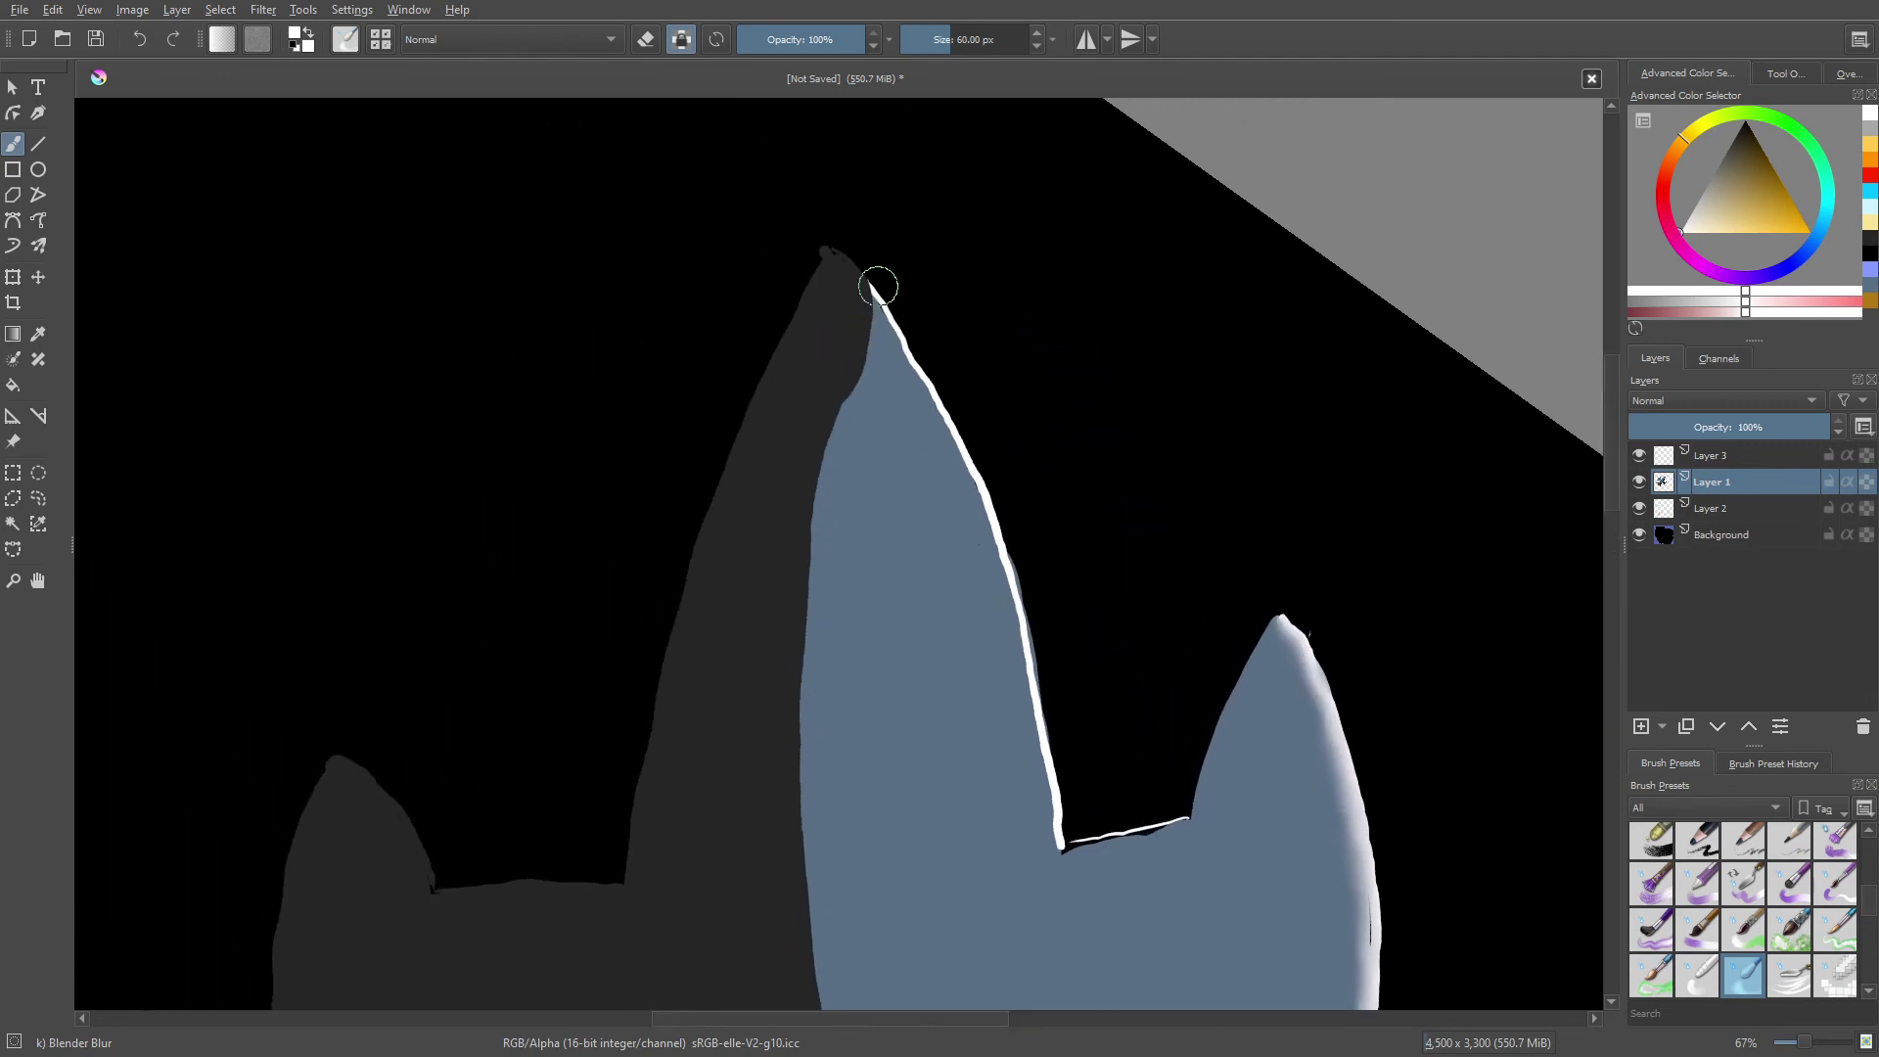
pyautogui.moveTo(825, 245)
pyautogui.mouseDown()
pyautogui.moveTo(929, 391)
pyautogui.moveTo(998, 536)
pyautogui.moveTo(1057, 844)
pyautogui.moveTo(1165, 822)
pyautogui.moveTo(1109, 834)
pyautogui.moveTo(1019, 386)
pyautogui.moveTo(985, 503)
pyautogui.mouseUp()
pyautogui.rightClick(994, 724)
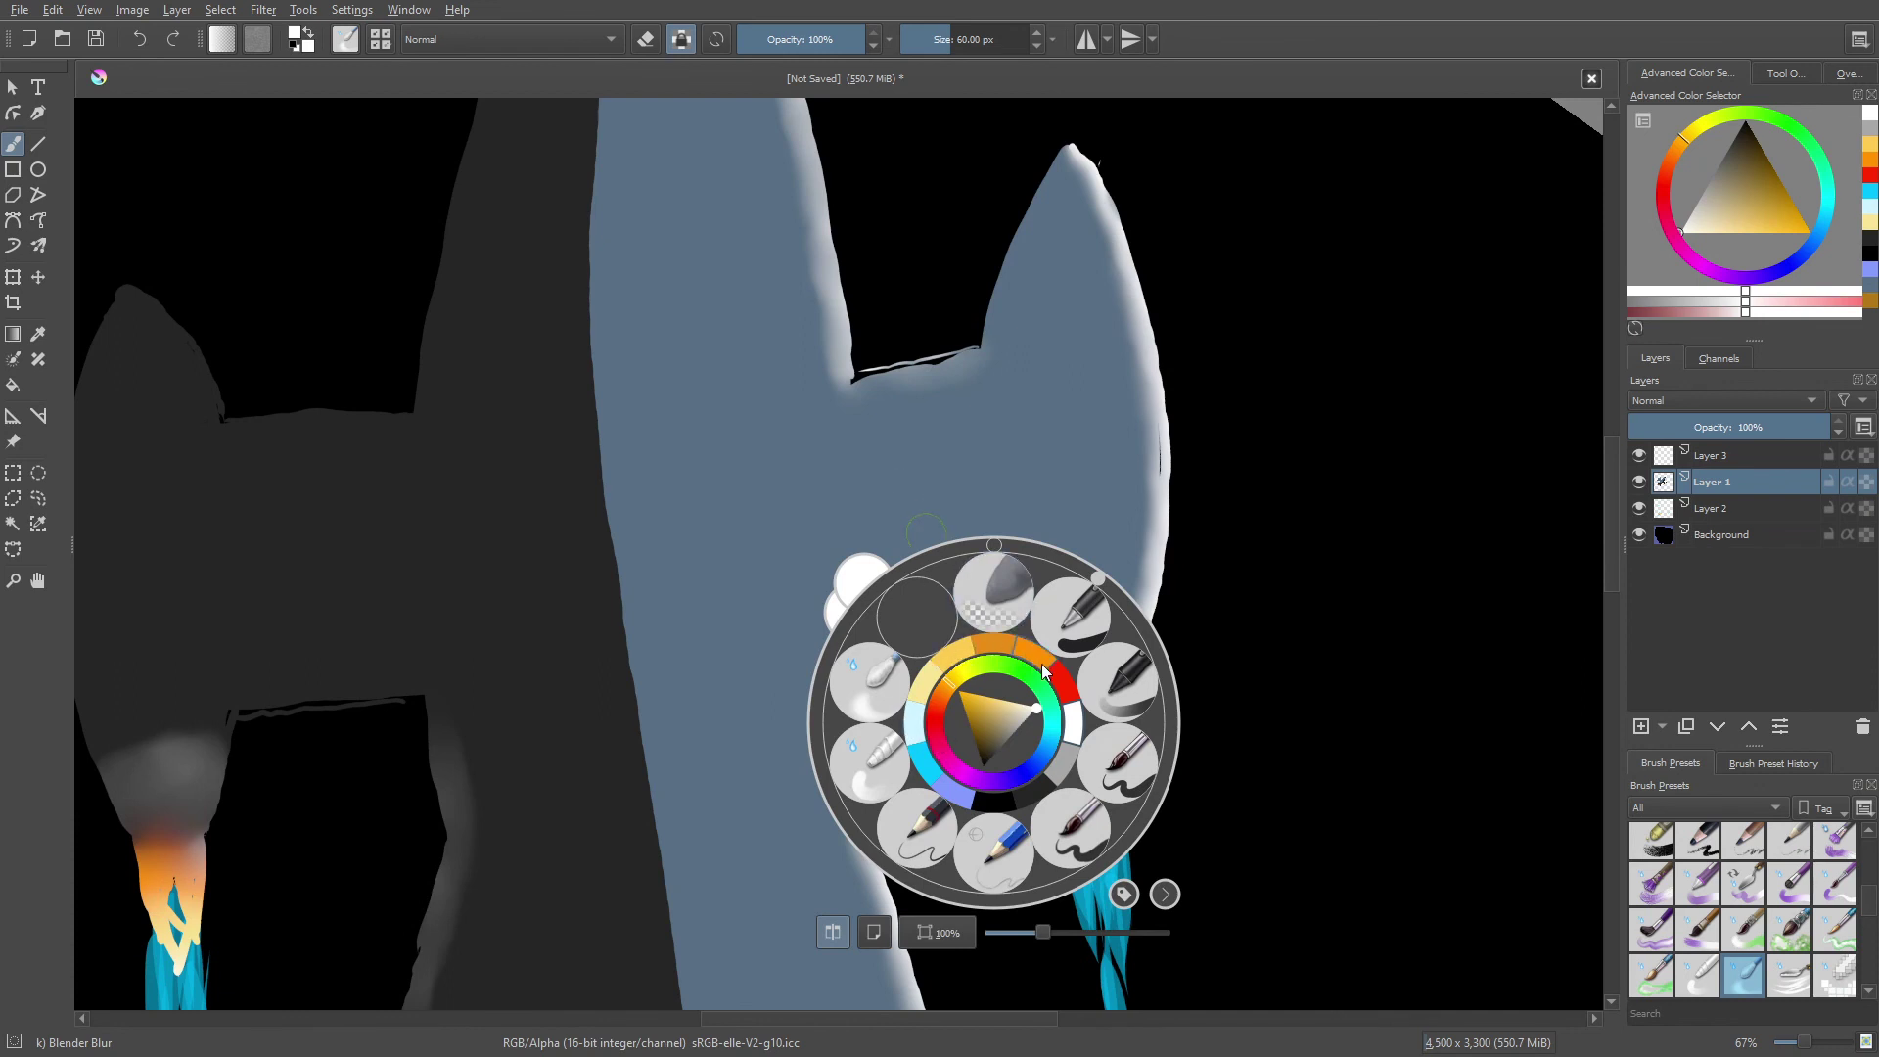
# - Paint red, orange and yellow bands down the right thruster's exhaust with the basic brush
pyautogui.moveTo(1044, 671); pyautogui.dragTo(1065, 675)
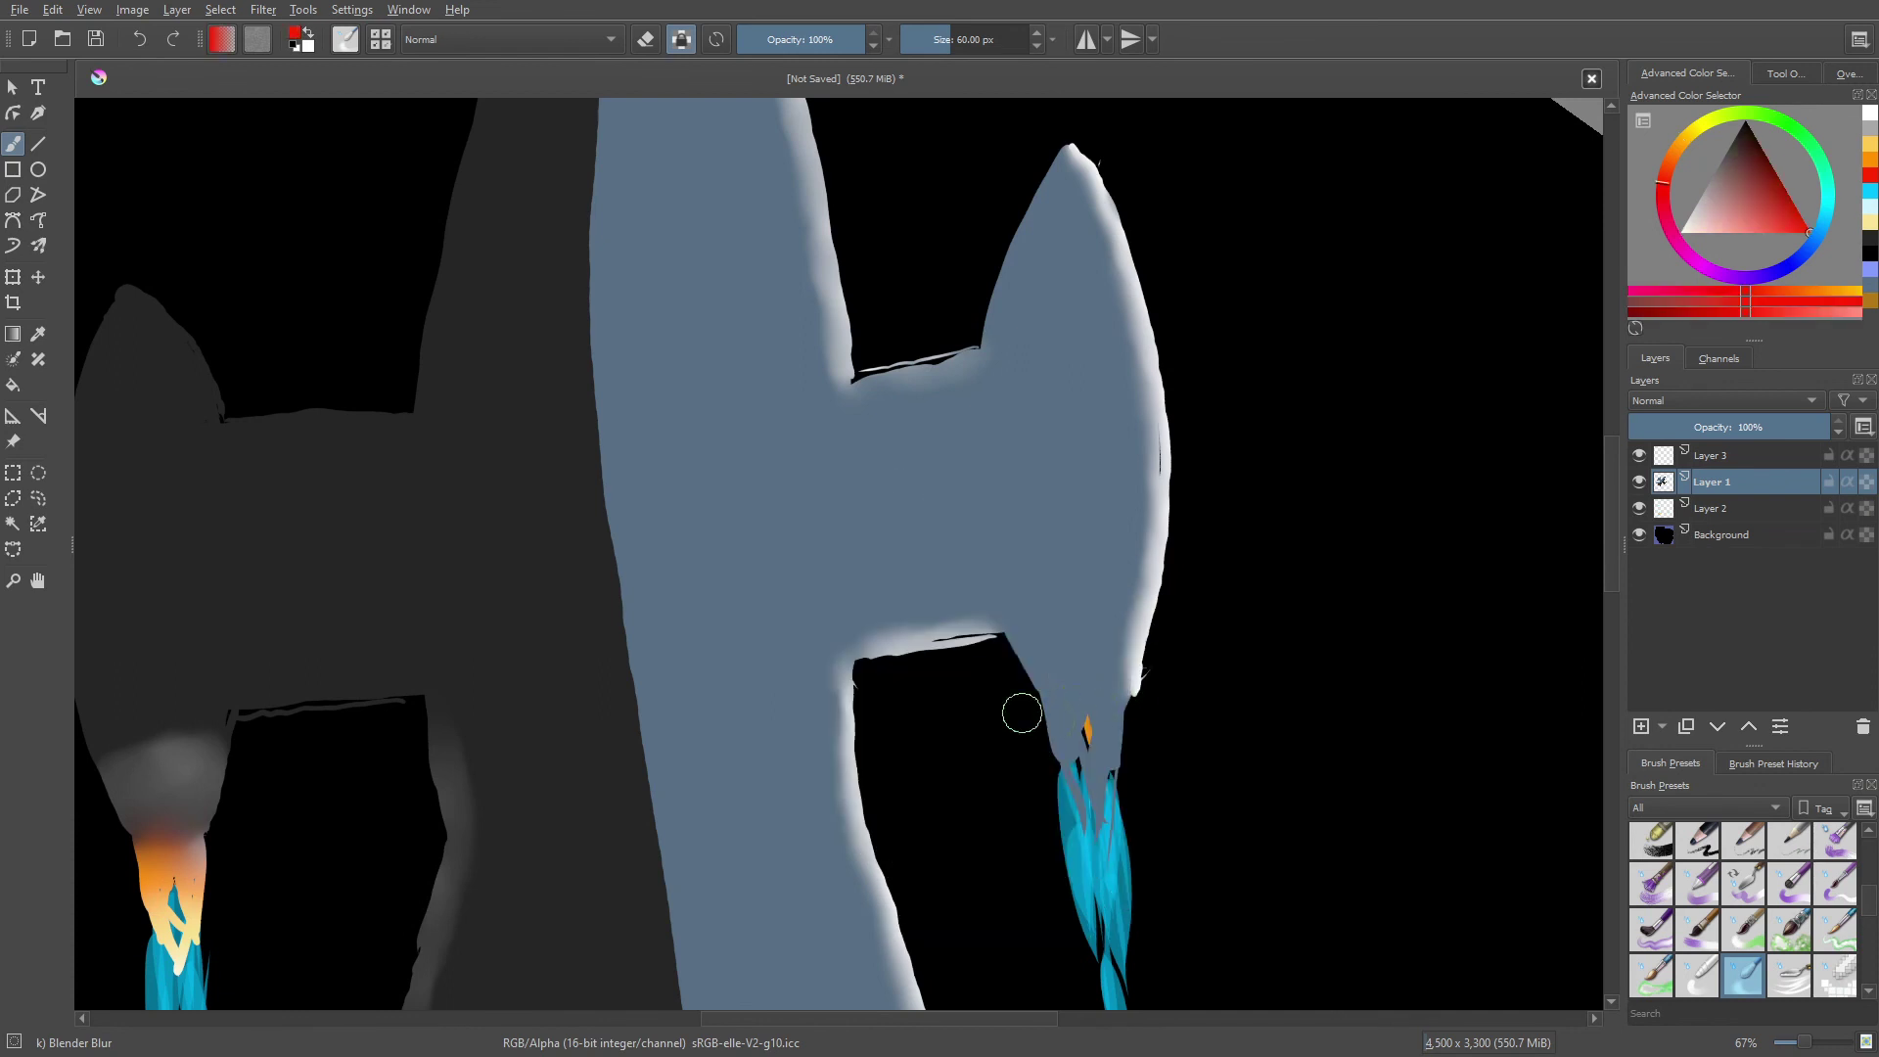
pyautogui.rightClick(1019, 713)
pyautogui.click(1077, 751)
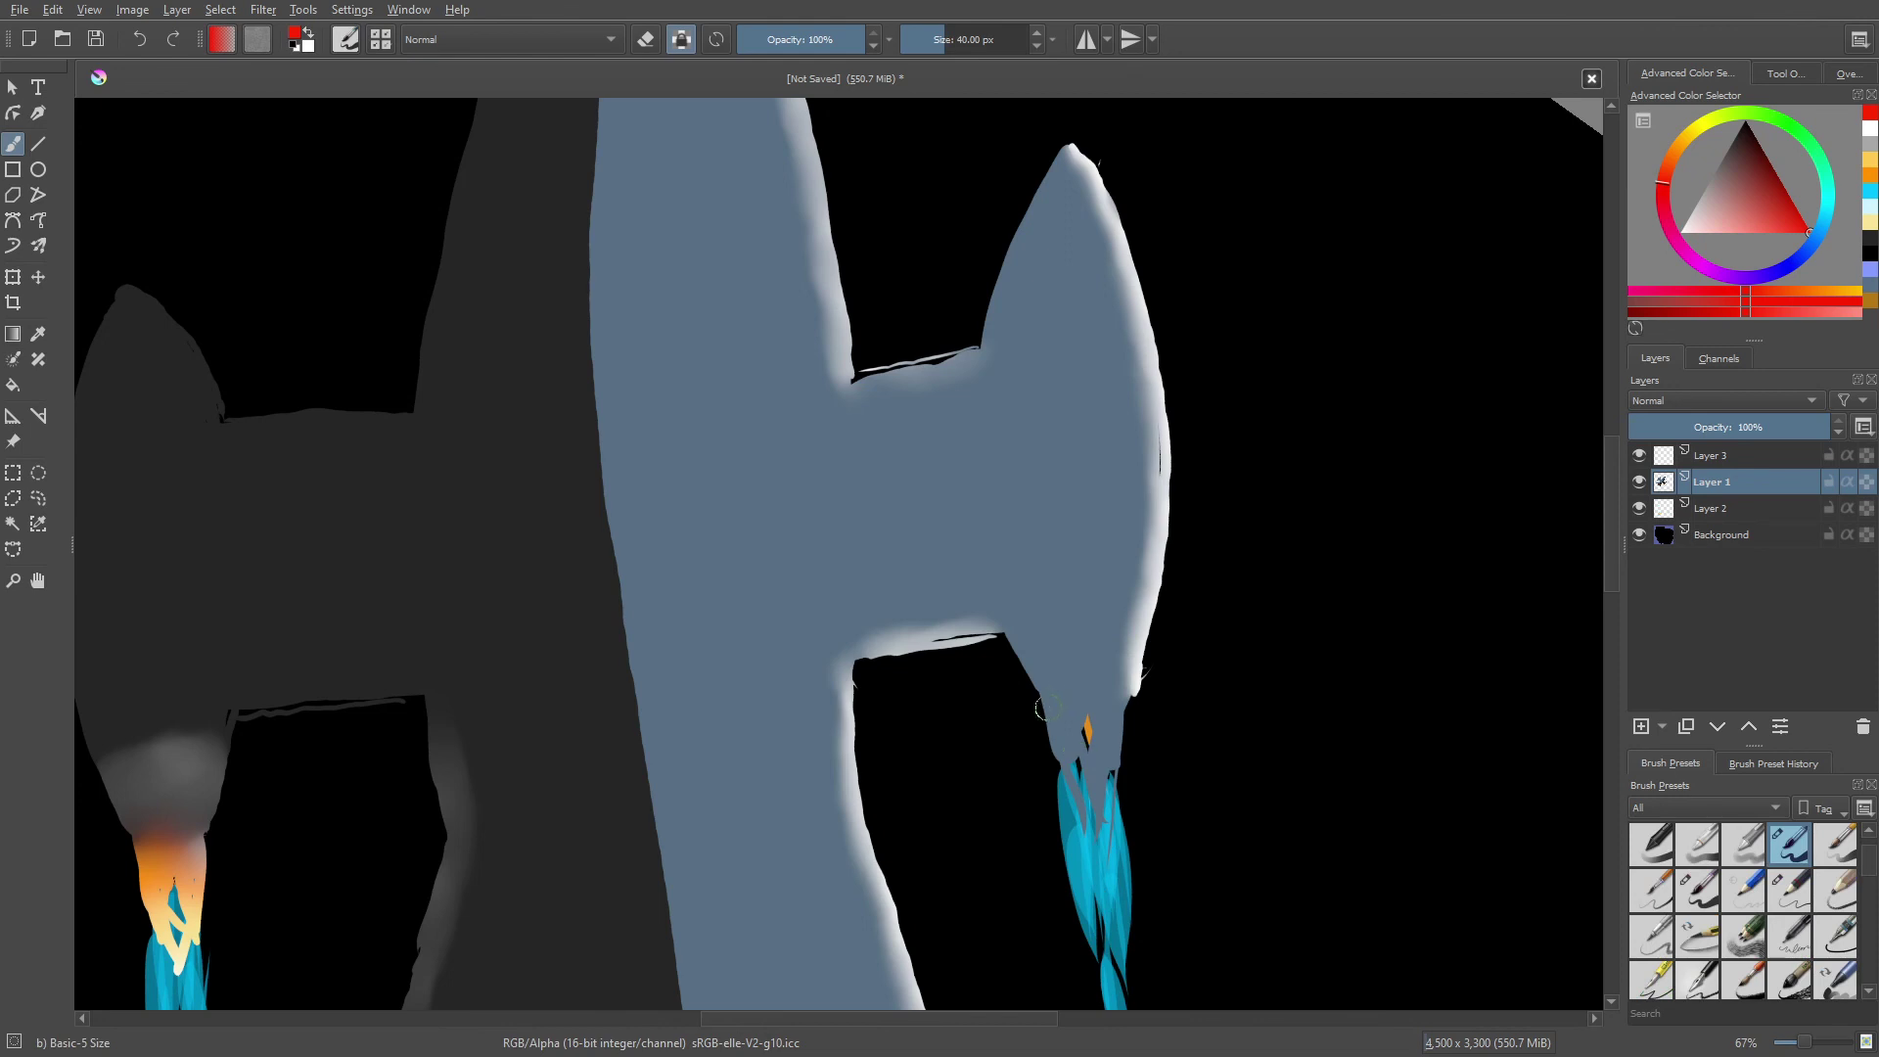
pyautogui.moveTo(1057, 698); pyautogui.dragTo(1130, 696)
pyautogui.rightClick(962, 749)
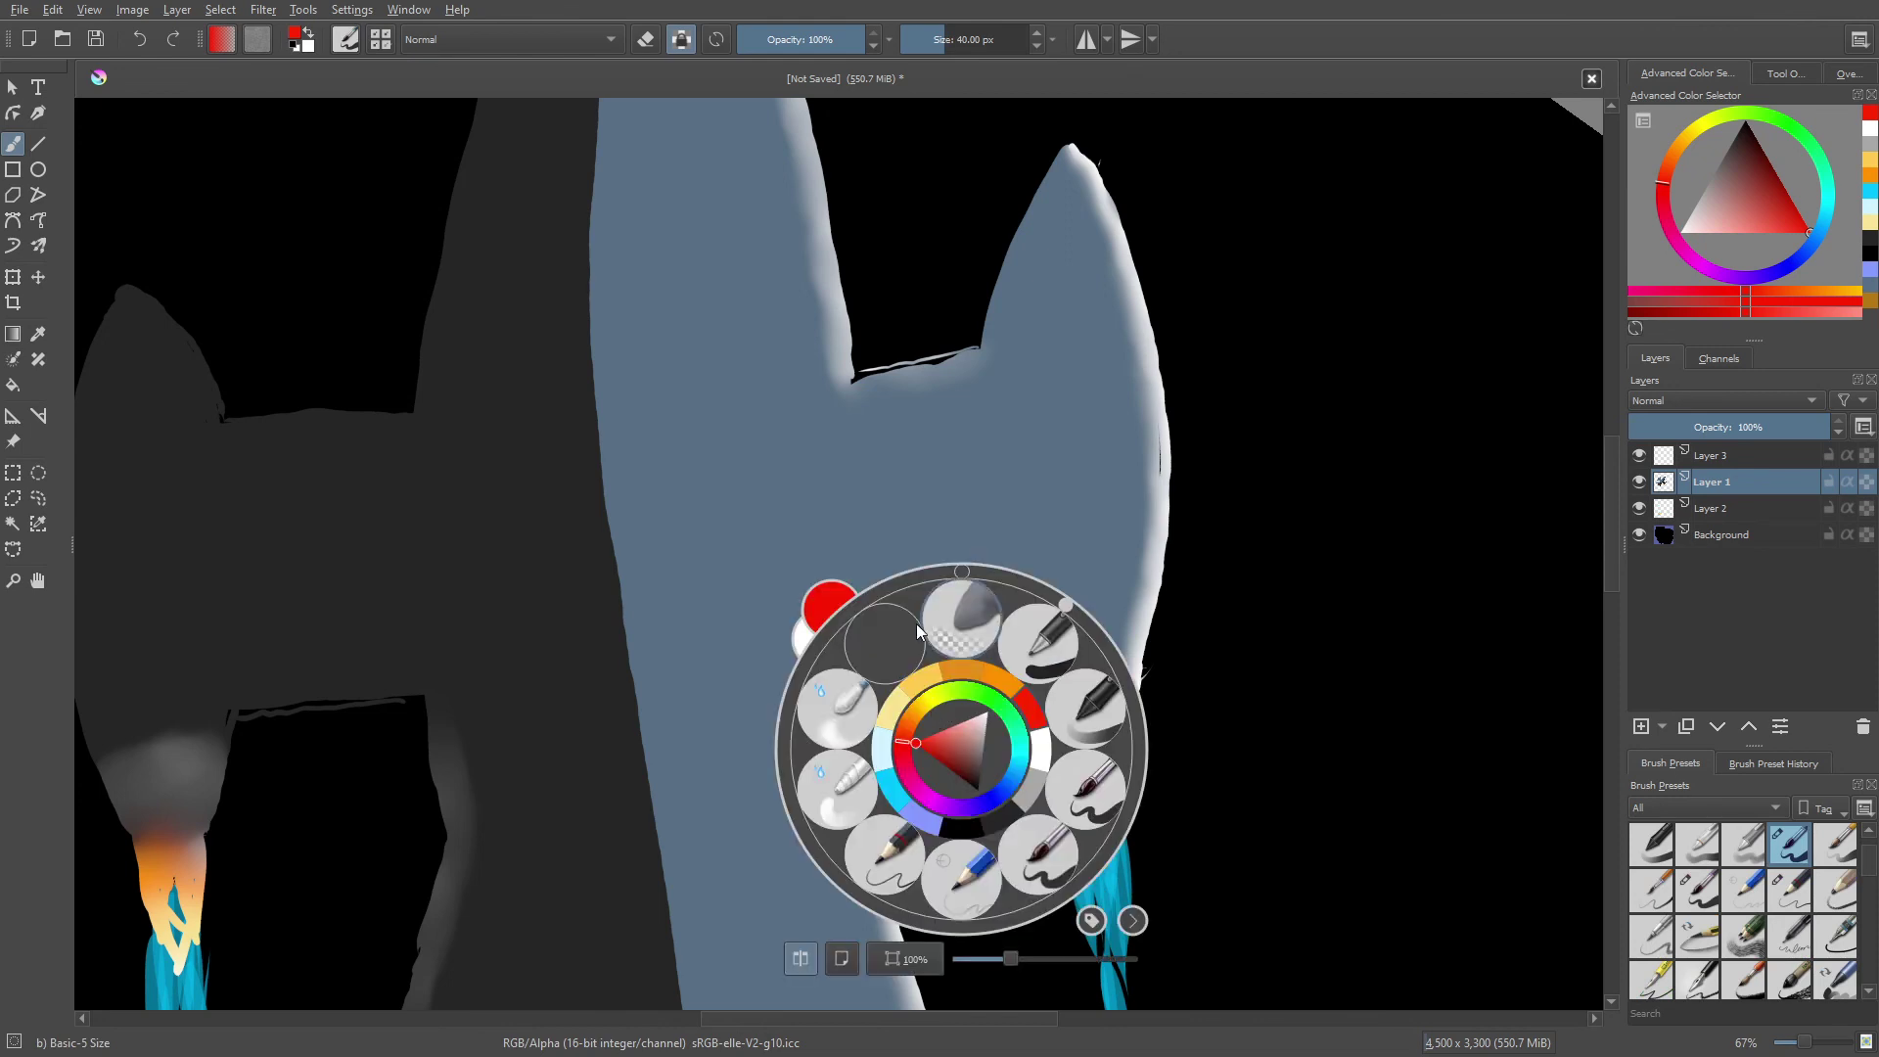
pyautogui.click(914, 687)
pyautogui.moveTo(1048, 726); pyautogui.dragTo(1124, 722)
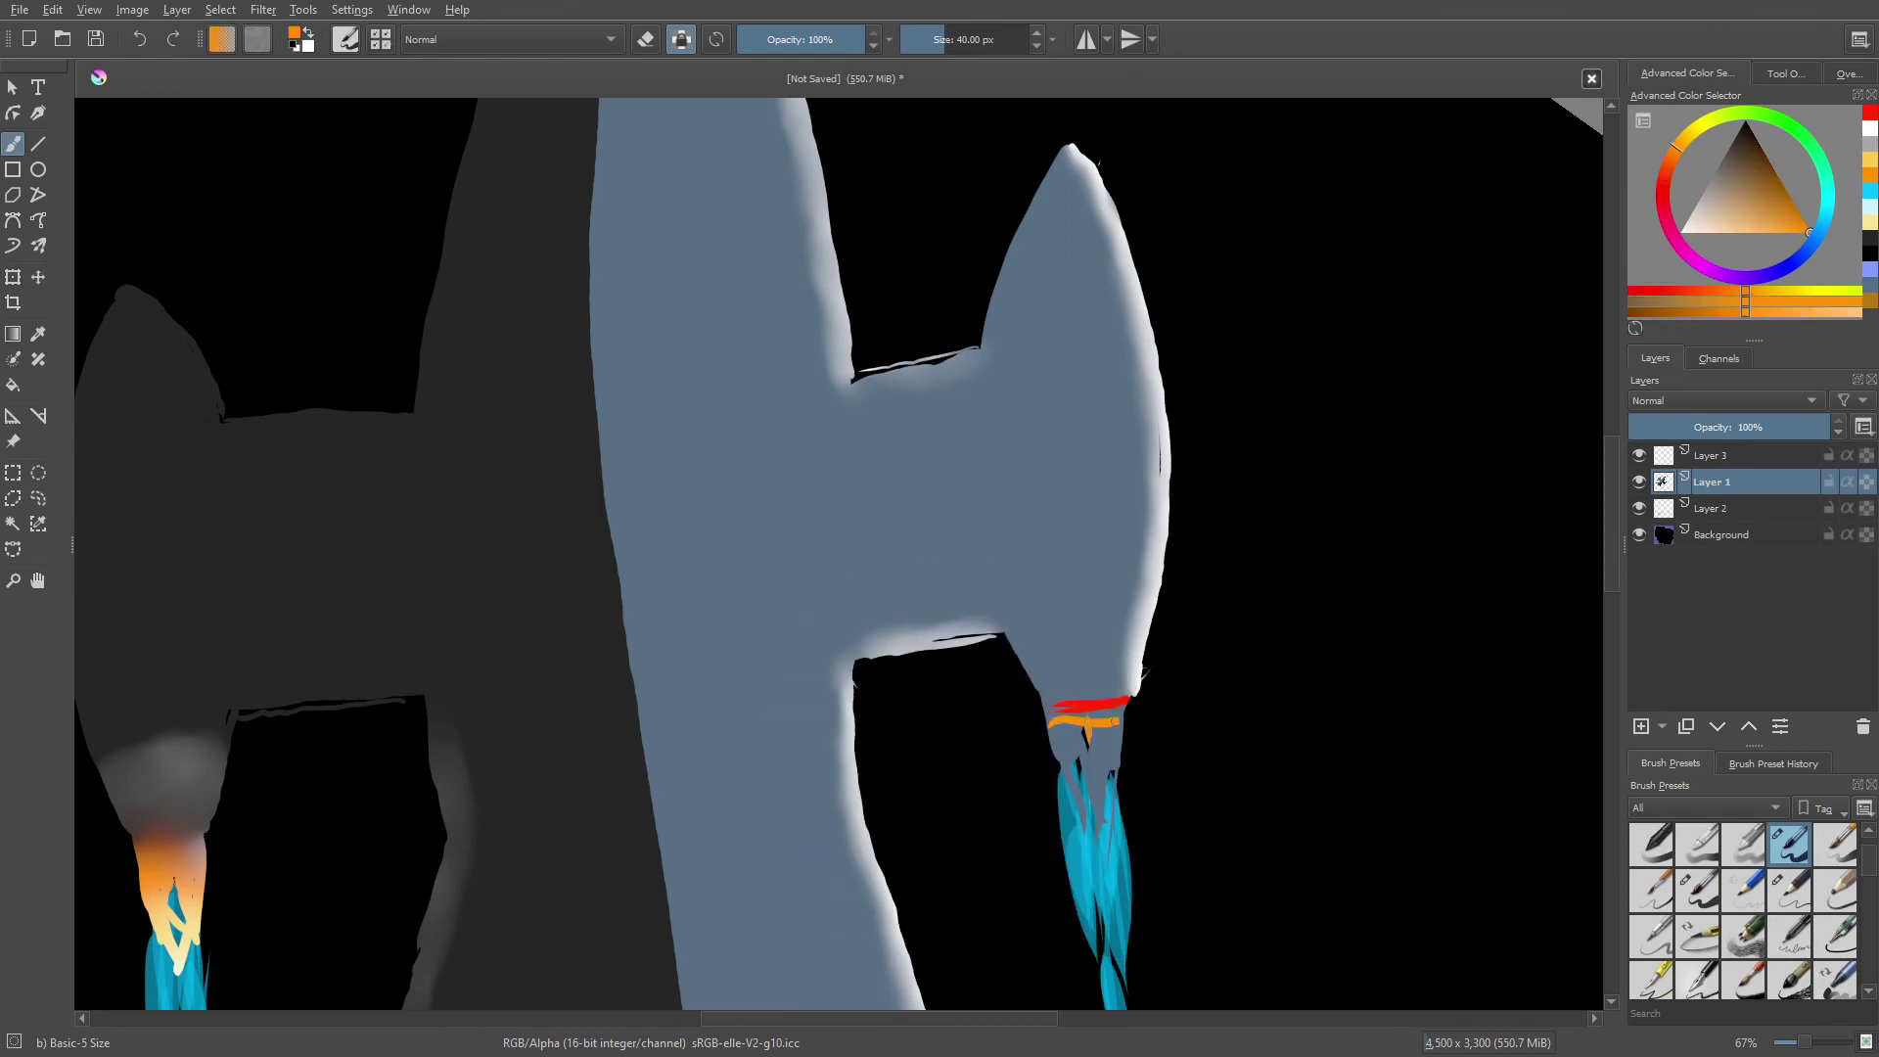
pyautogui.rightClick(947, 729)
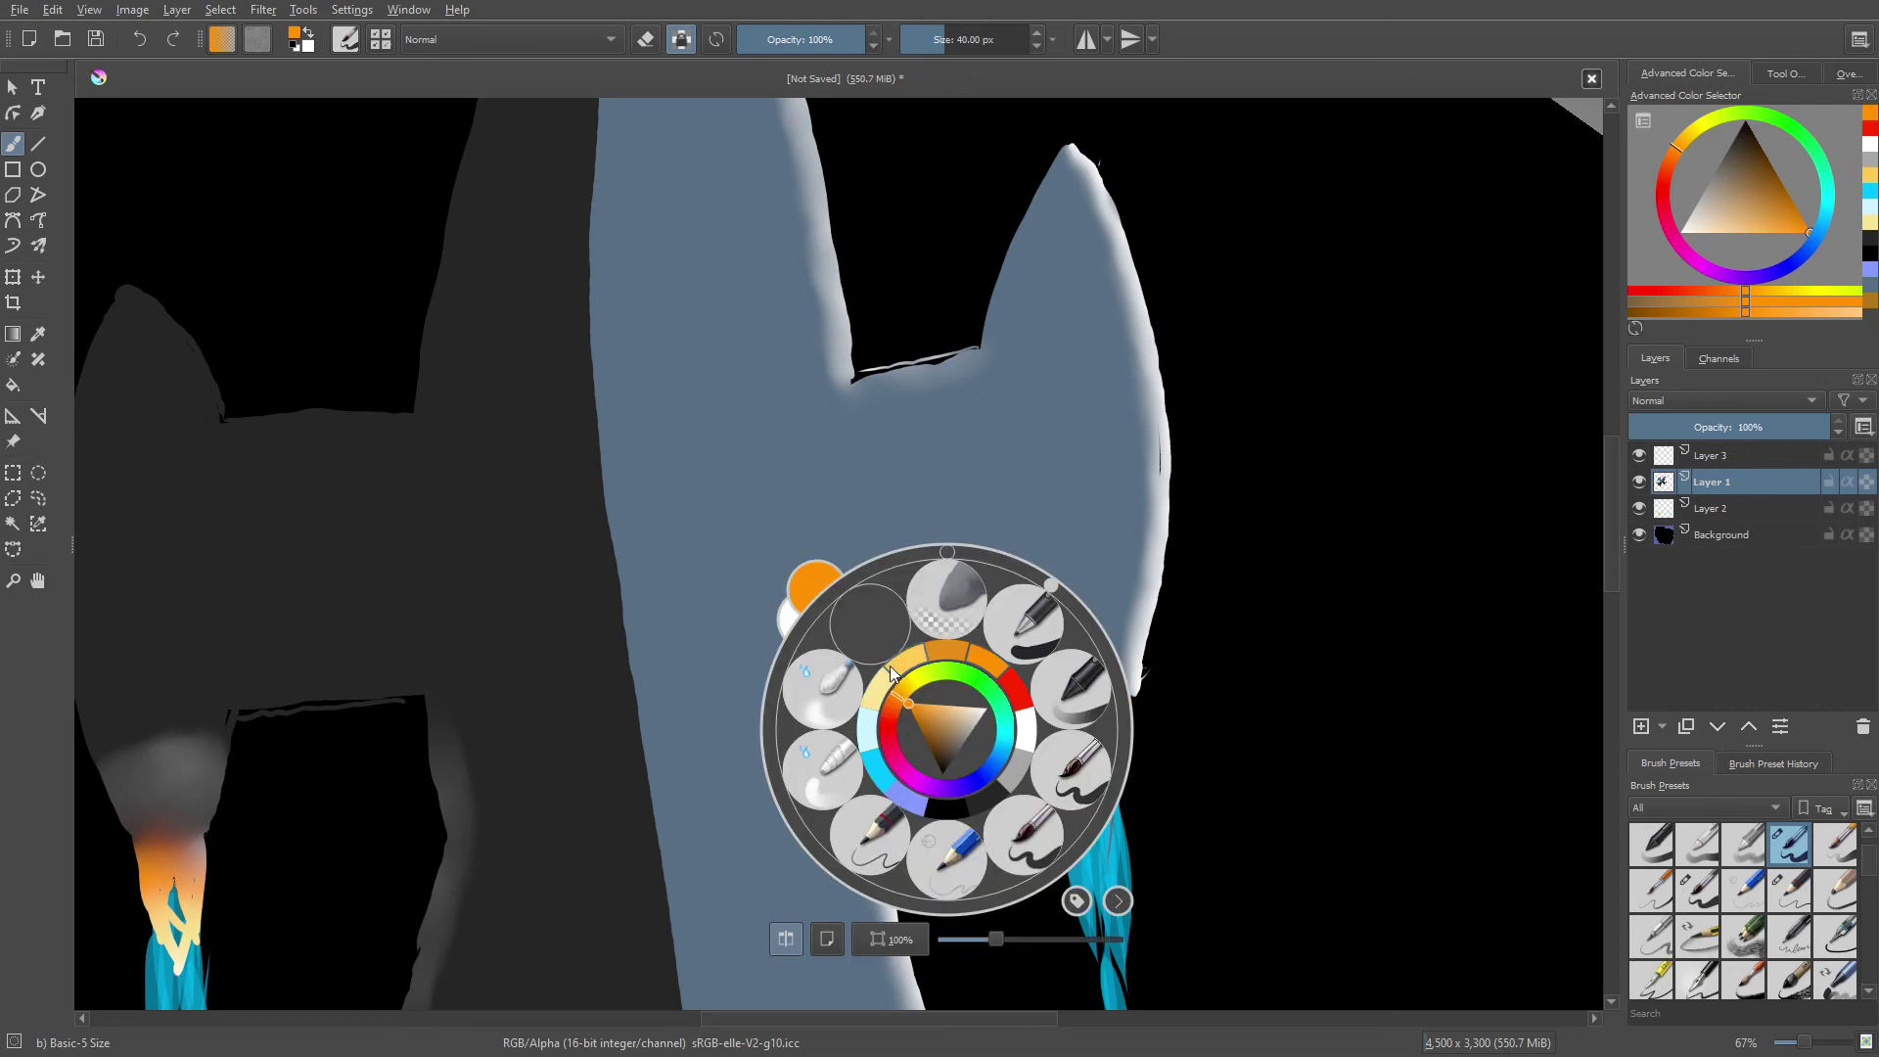
pyautogui.click(895, 665)
pyautogui.moveTo(1058, 744)
pyautogui.mouseDown()
pyautogui.moveTo(1124, 742)
pyautogui.moveTo(1116, 761)
pyautogui.mouseUp()
# - Add pale-yellow and white strokes below, then blend the exhaust bands into a gradient
pyautogui.rightClick(922, 737)
pyautogui.click(896, 719)
pyautogui.rightClick(947, 752)
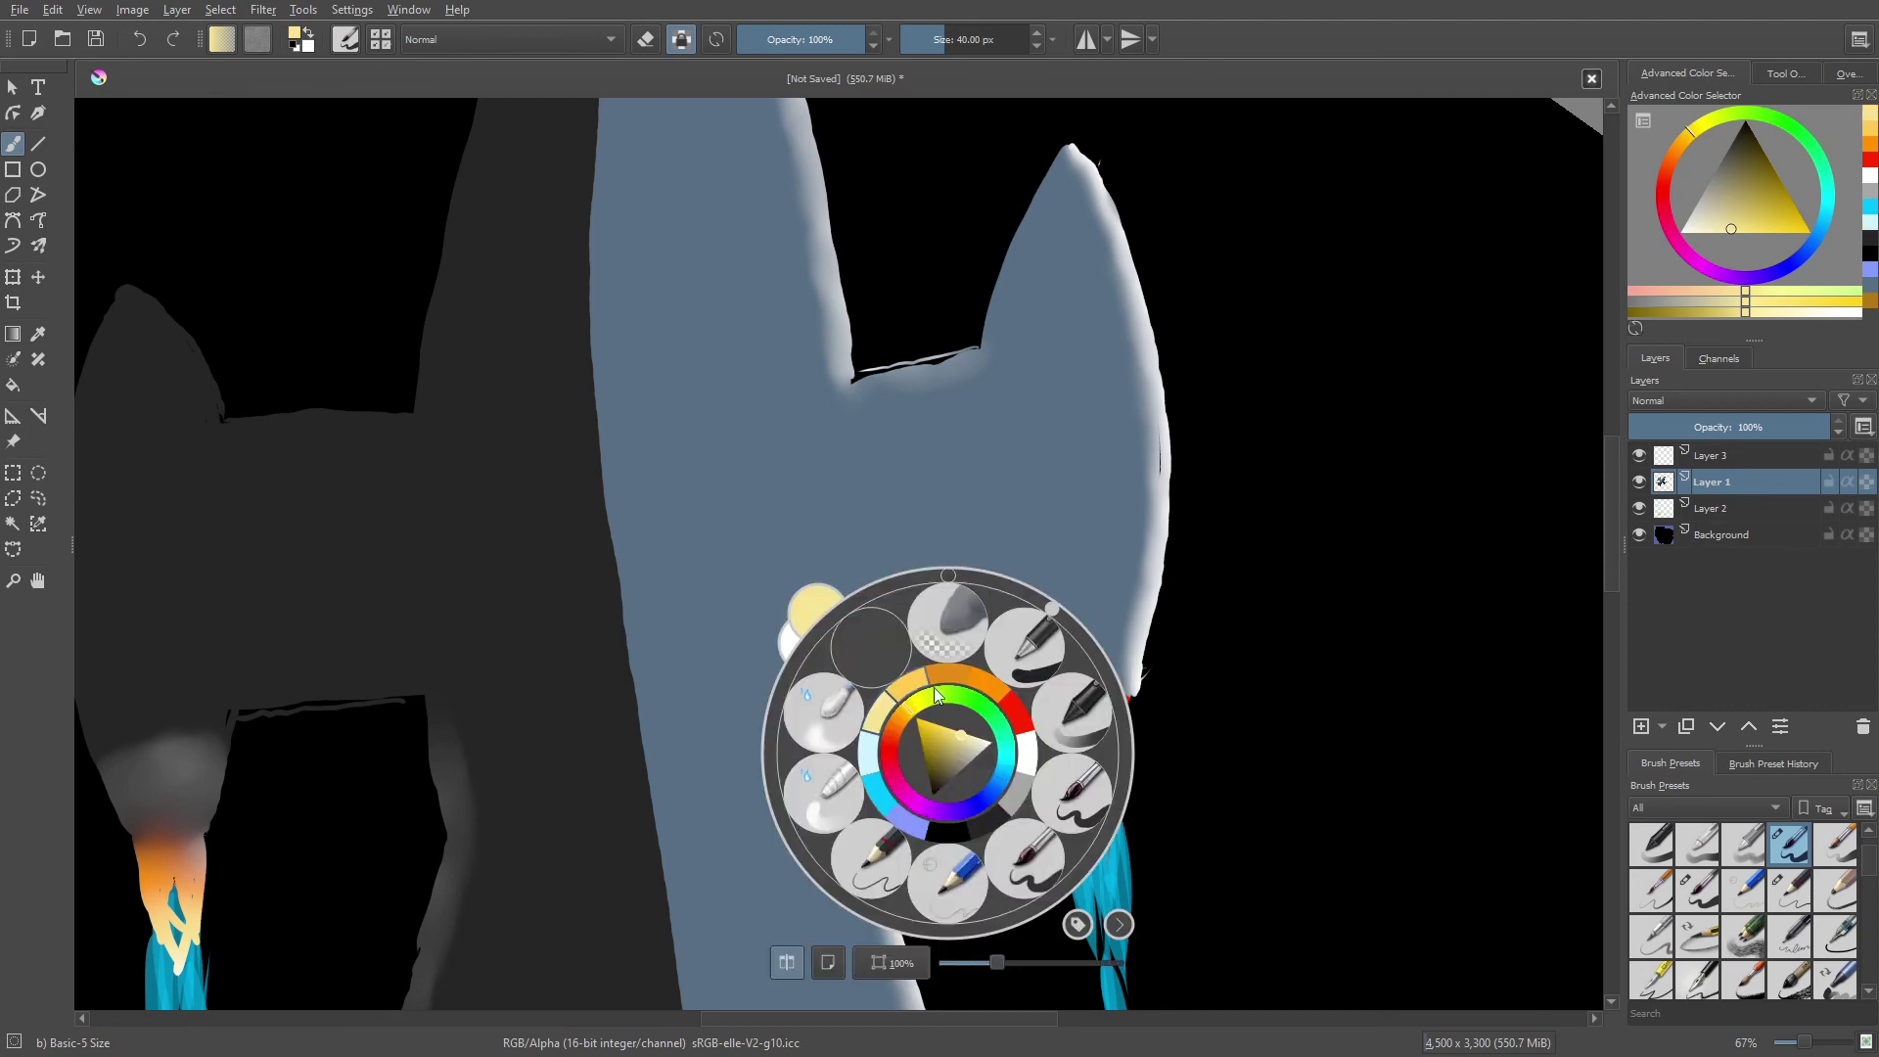
pyautogui.click(1021, 778)
pyautogui.moveTo(1072, 783); pyautogui.dragTo(1114, 780)
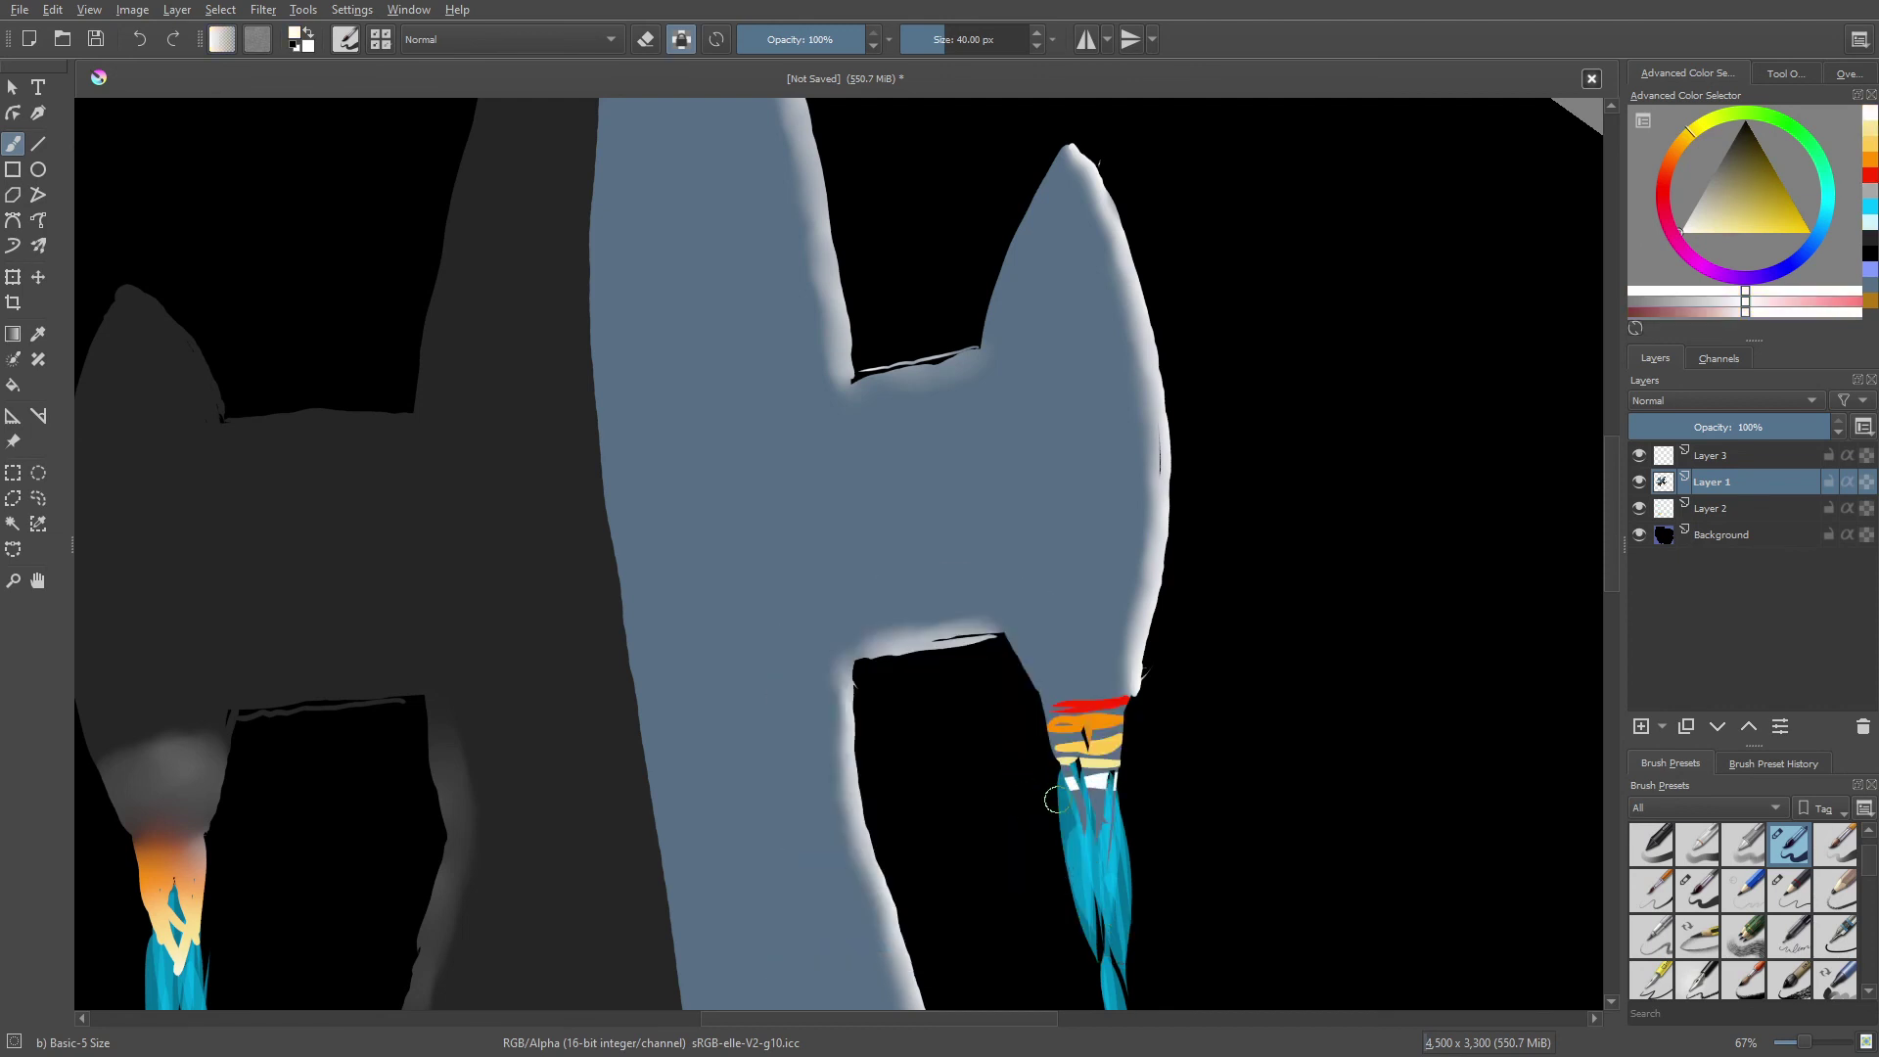
pyautogui.rightClick(1023, 793)
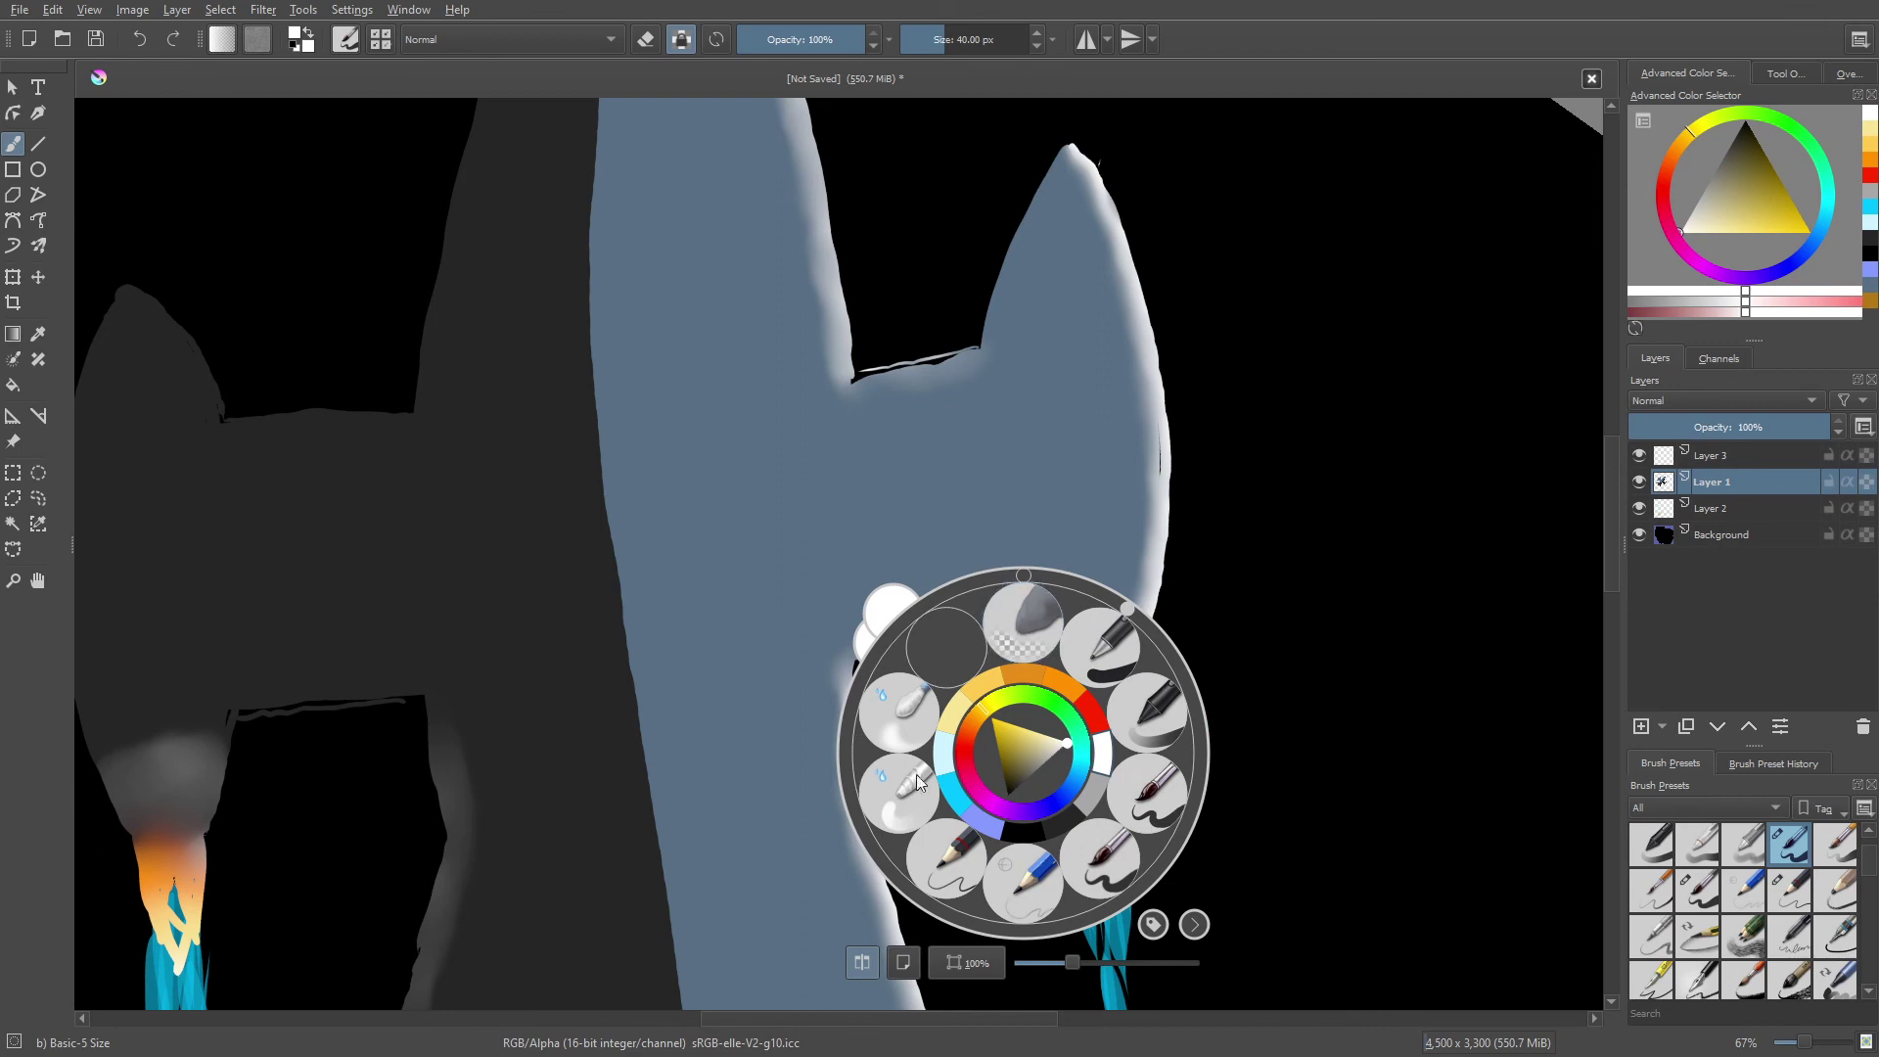
pyautogui.click(896, 710)
pyautogui.moveTo(1070, 719); pyautogui.dragTo(1107, 885)
# - Repaint the exhaust's orange area in saturated yellow-orange and deepen its lower orange band
pyautogui.rightClick(1007, 751)
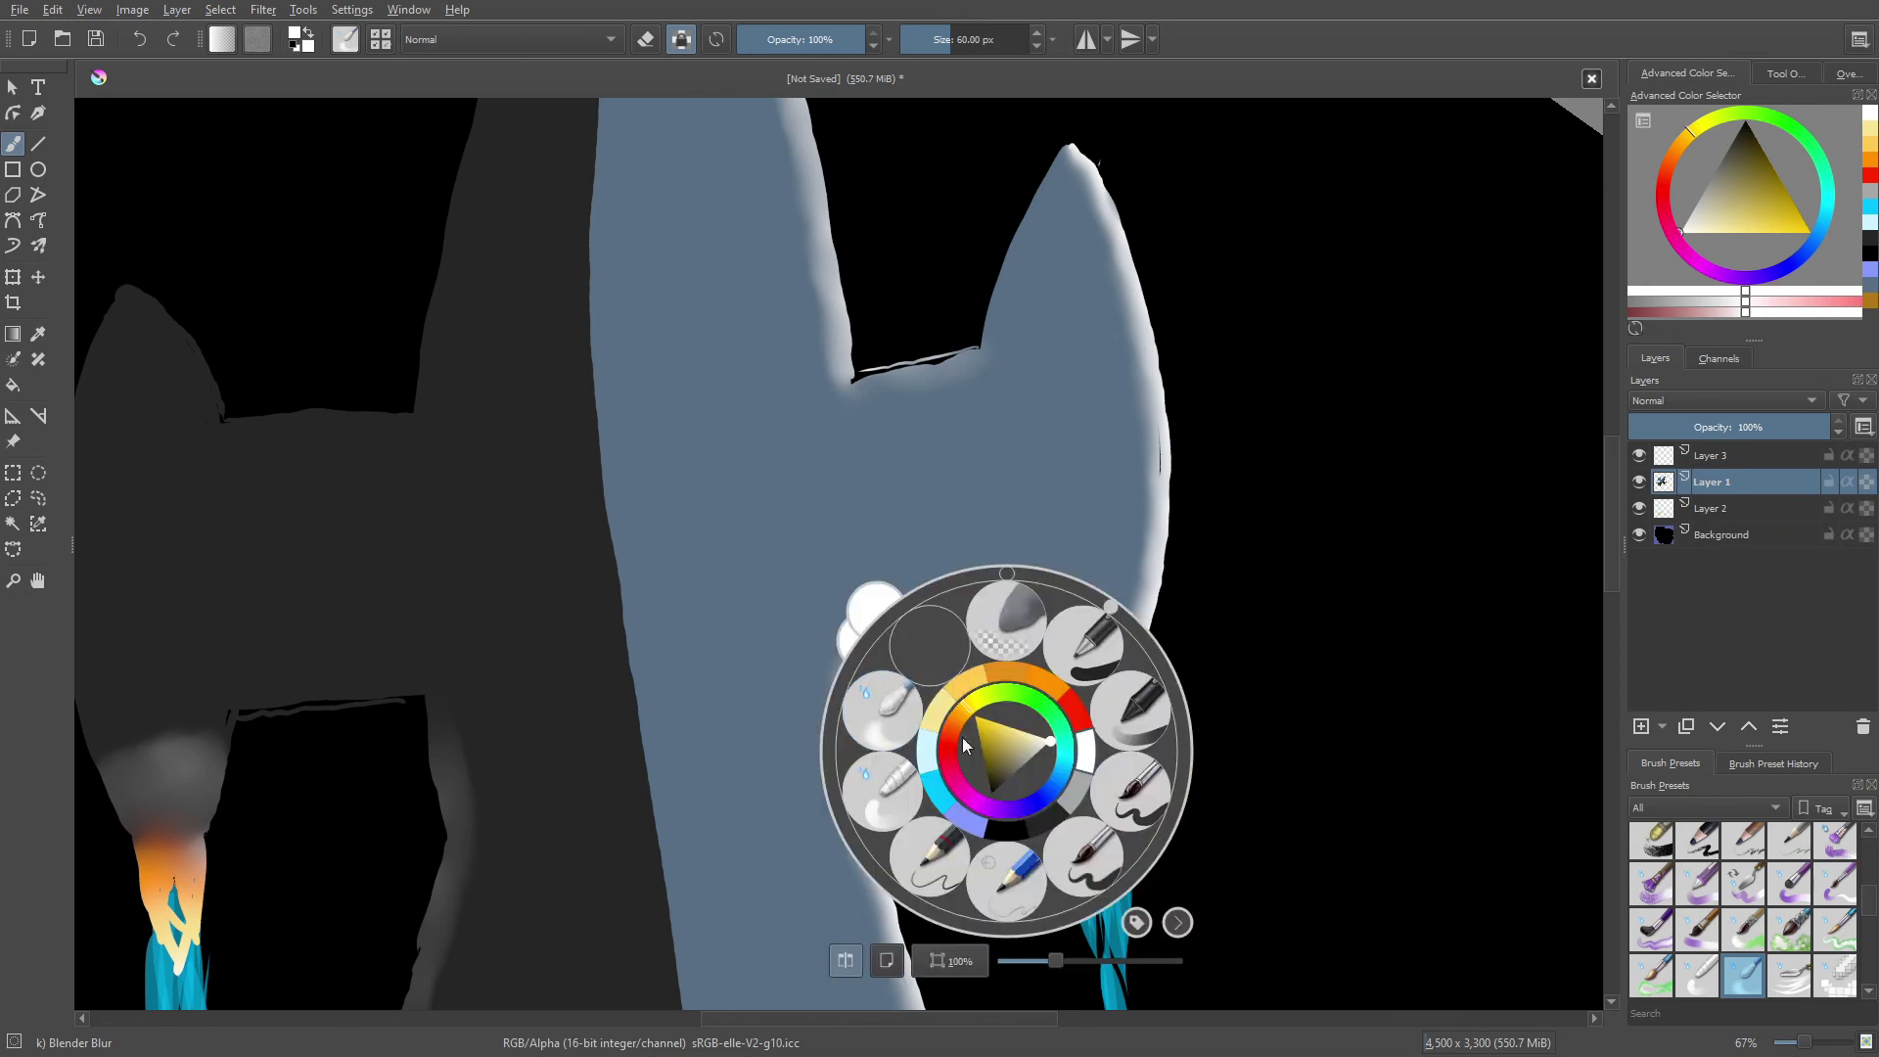
pyautogui.click(1086, 763)
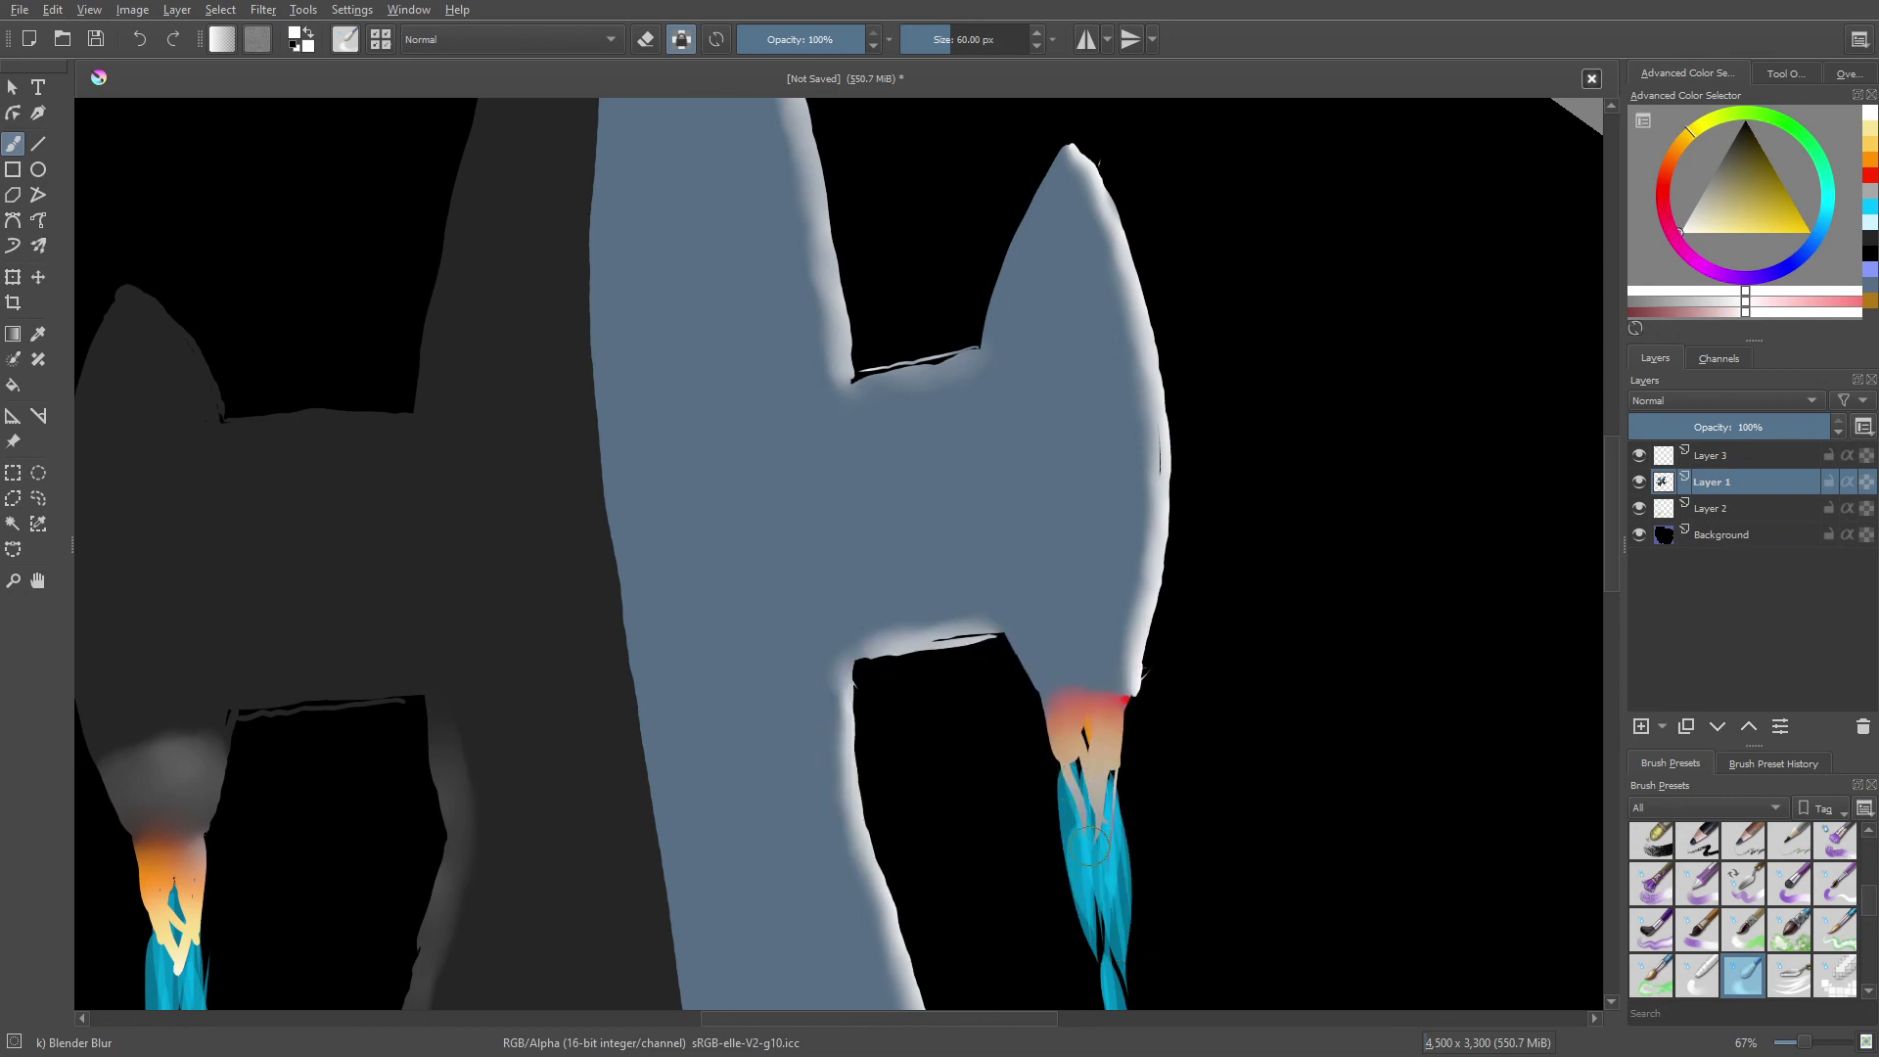
pyautogui.rightClick(999, 823)
pyautogui.click(1083, 832)
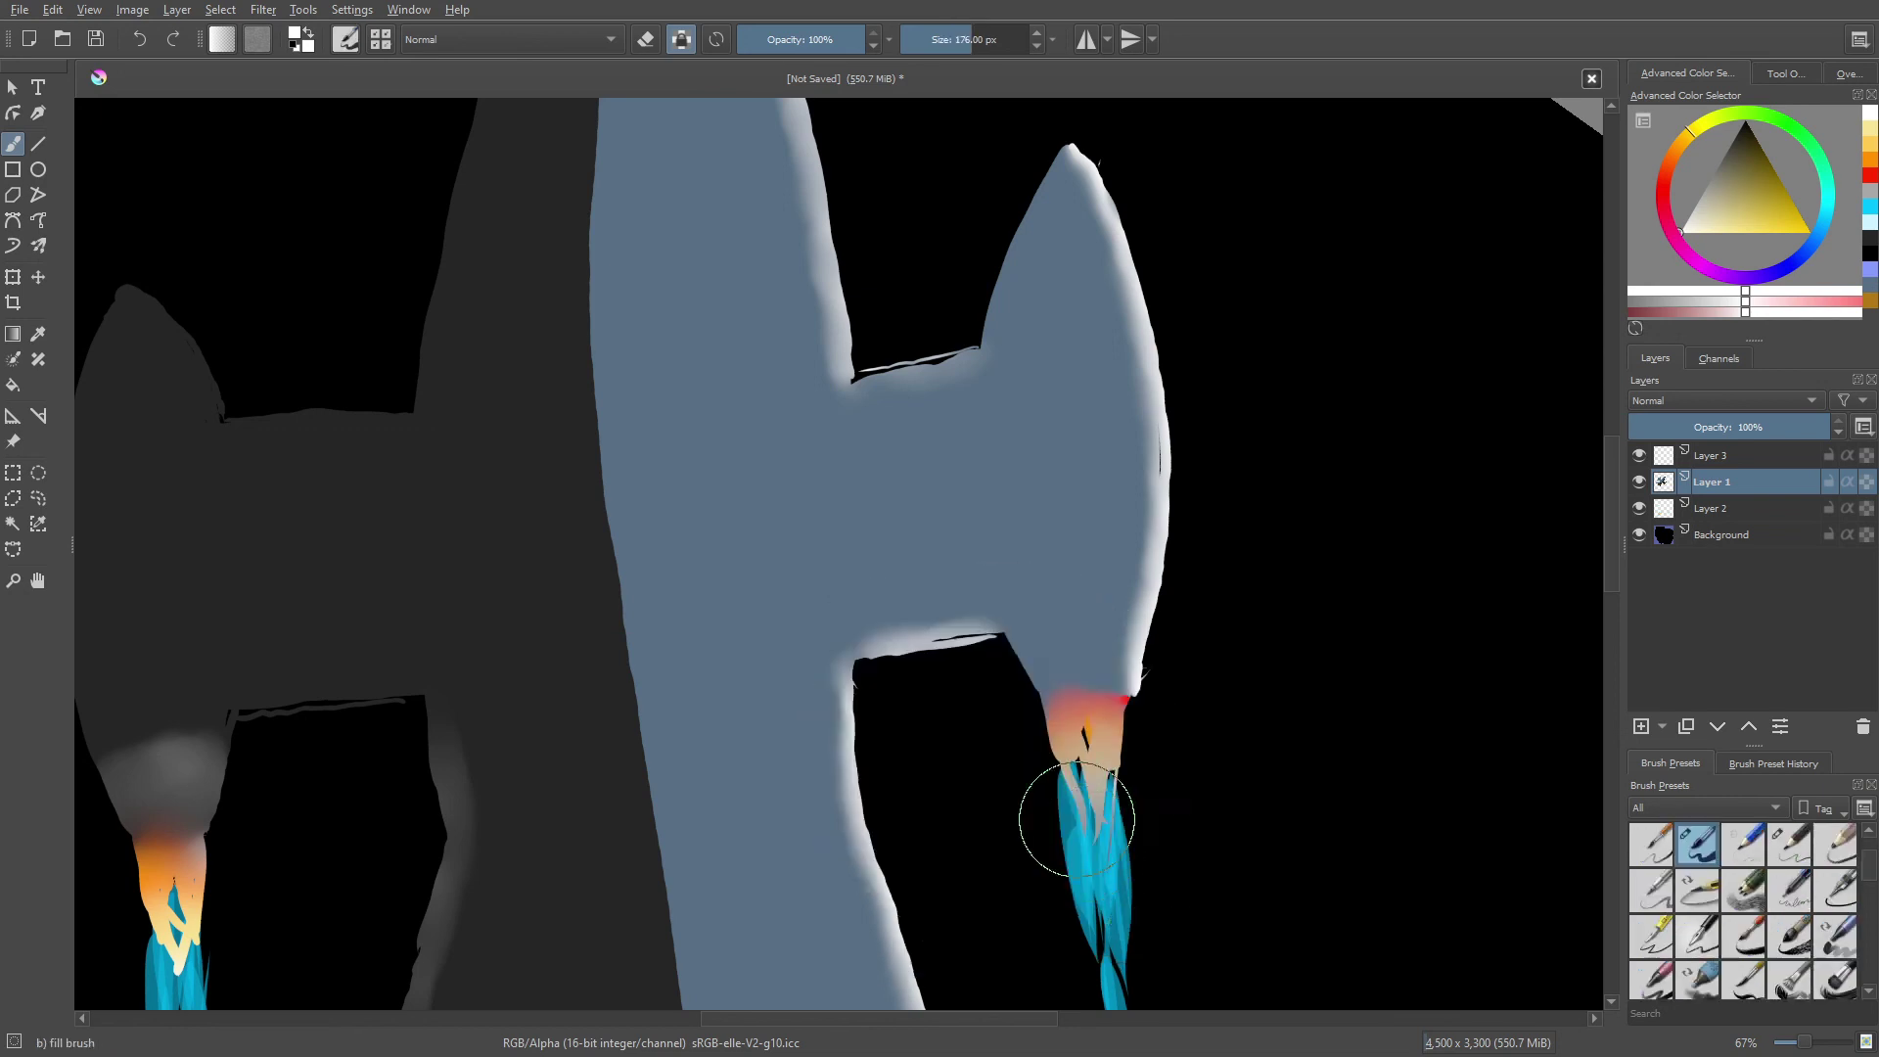
pyautogui.rightClick(1108, 832)
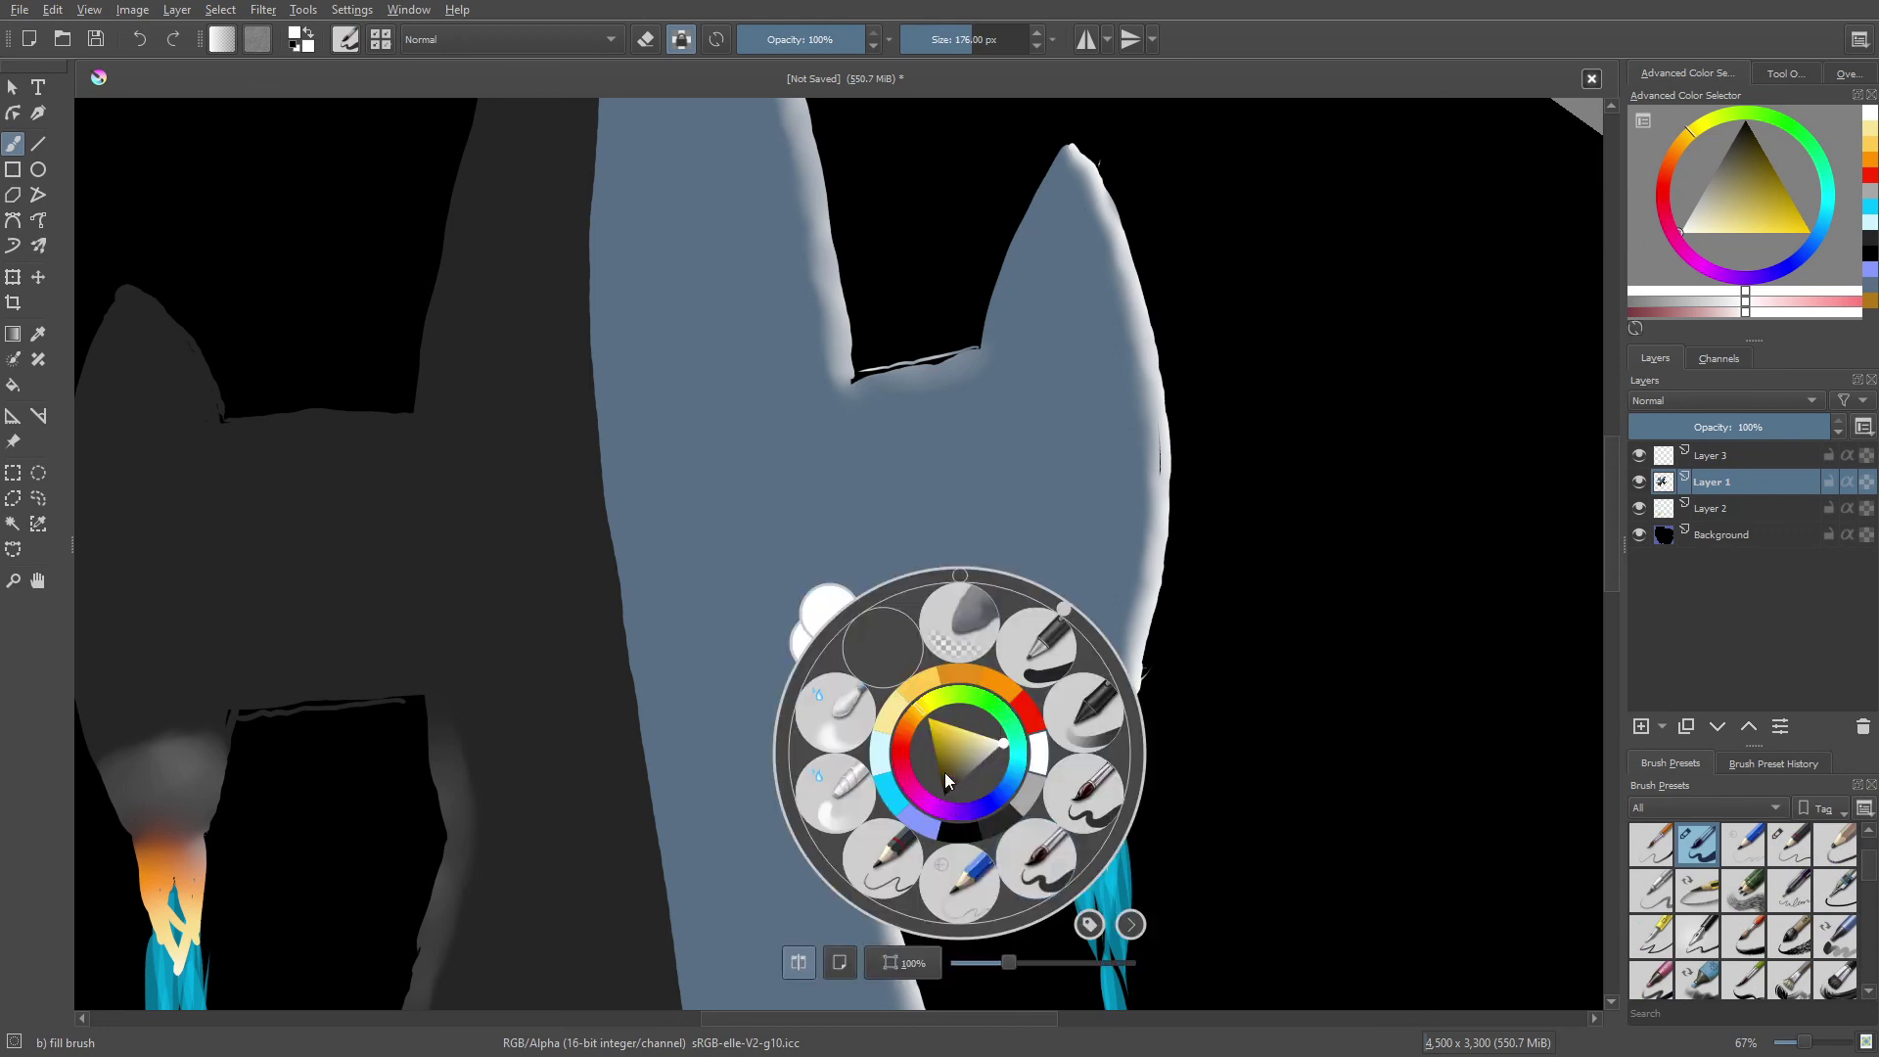
pyautogui.click(1067, 793)
pyautogui.rightClick(974, 778)
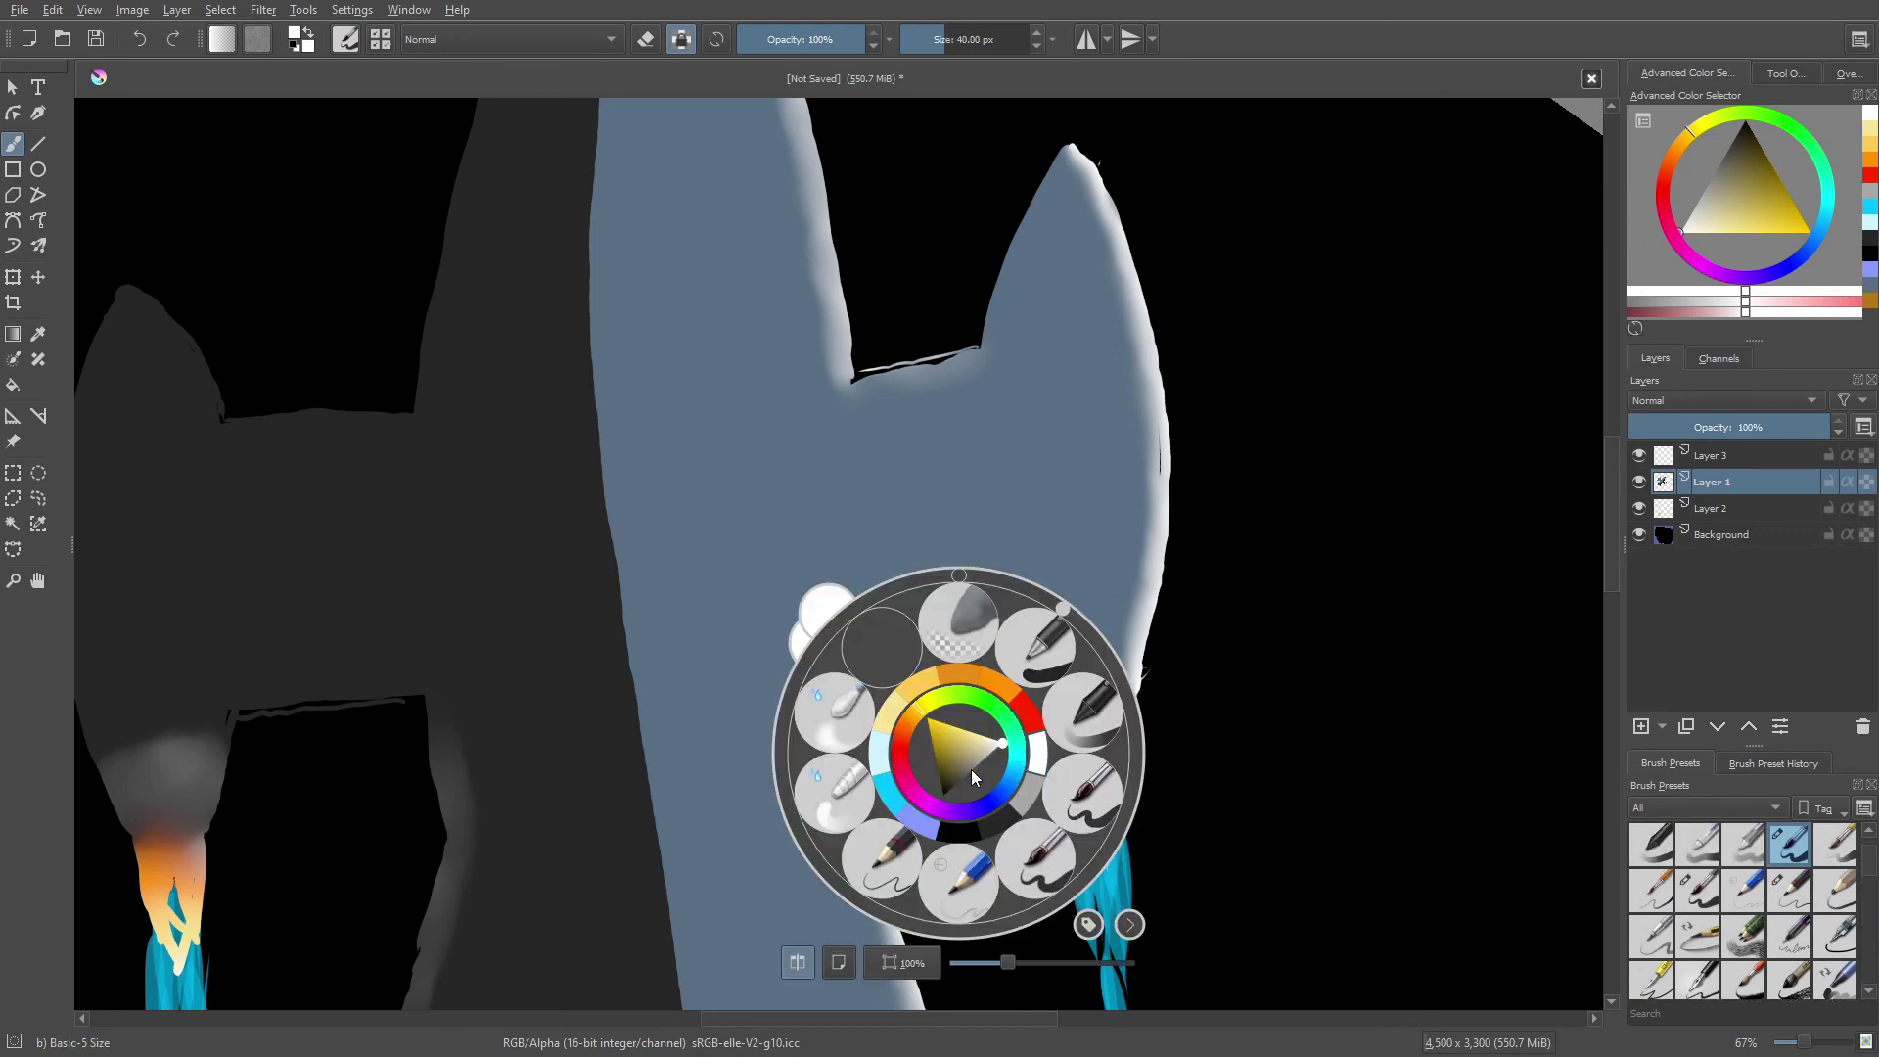
pyautogui.click(908, 702)
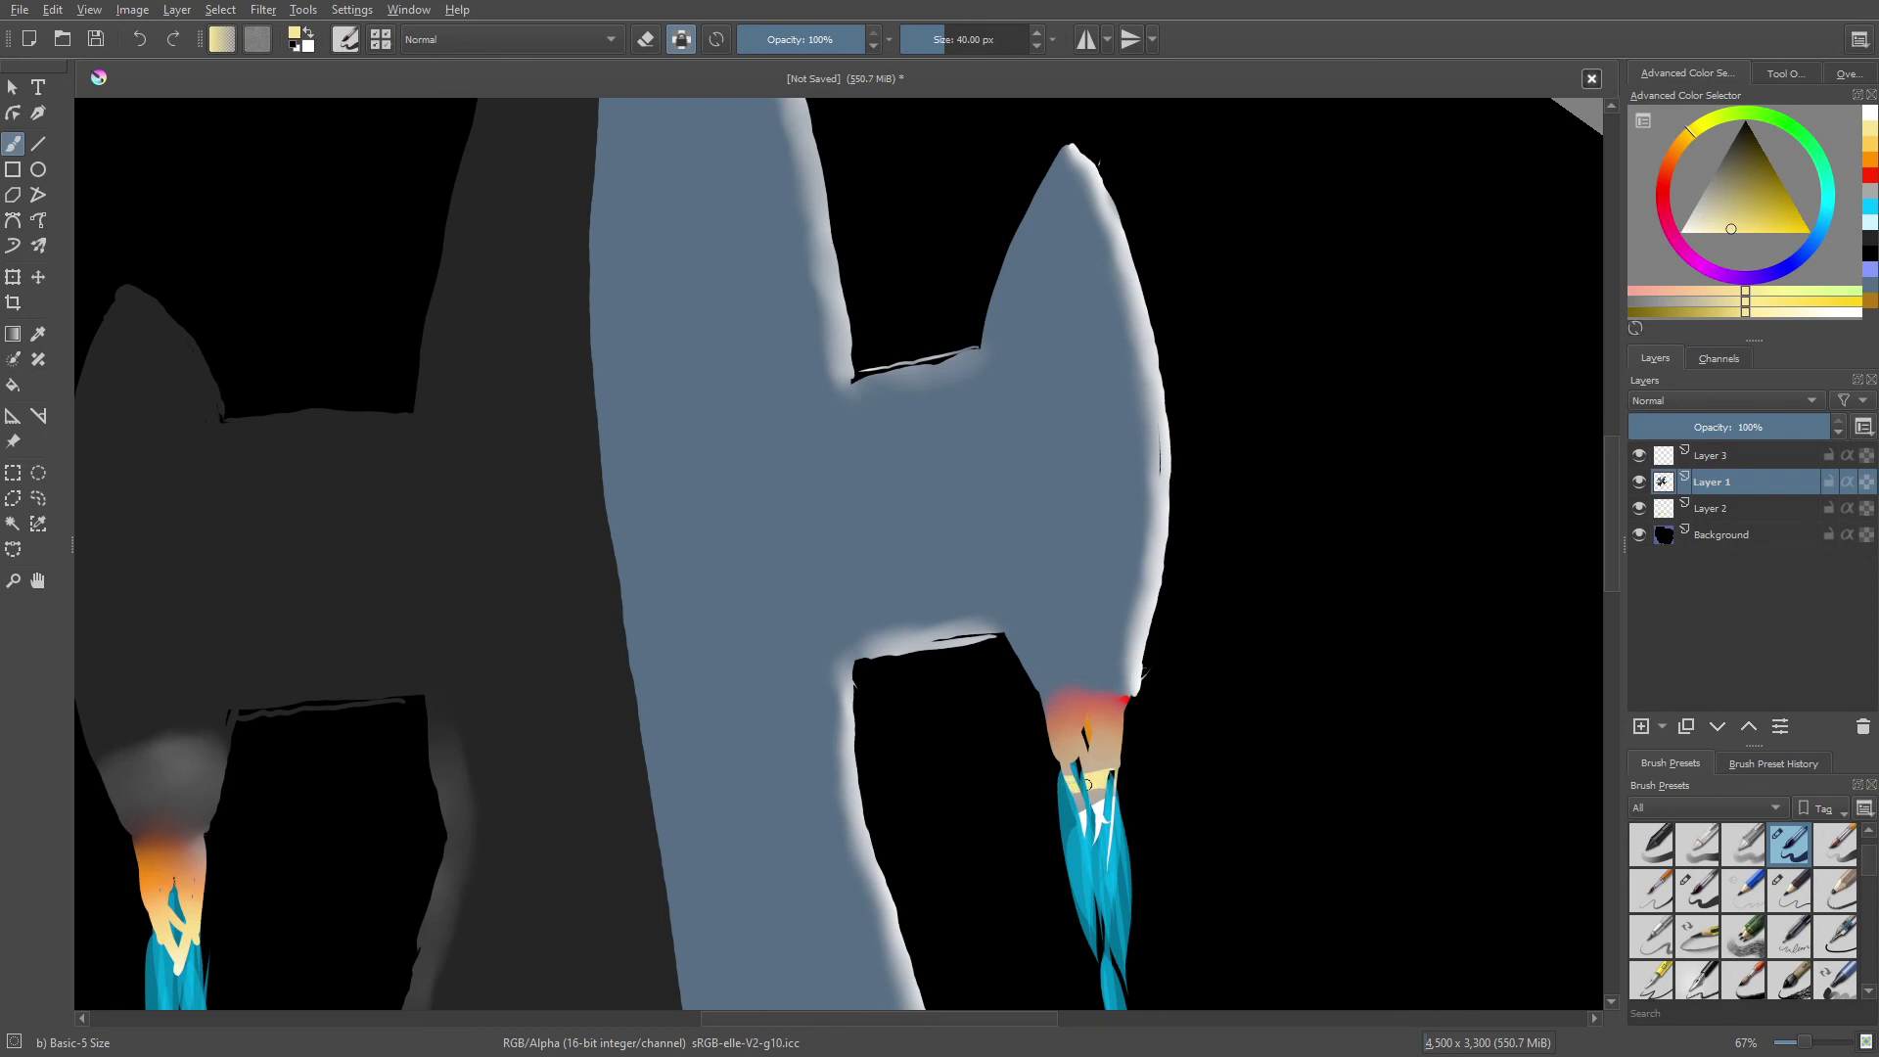
pyautogui.rightClick(1096, 803)
pyautogui.click(993, 687)
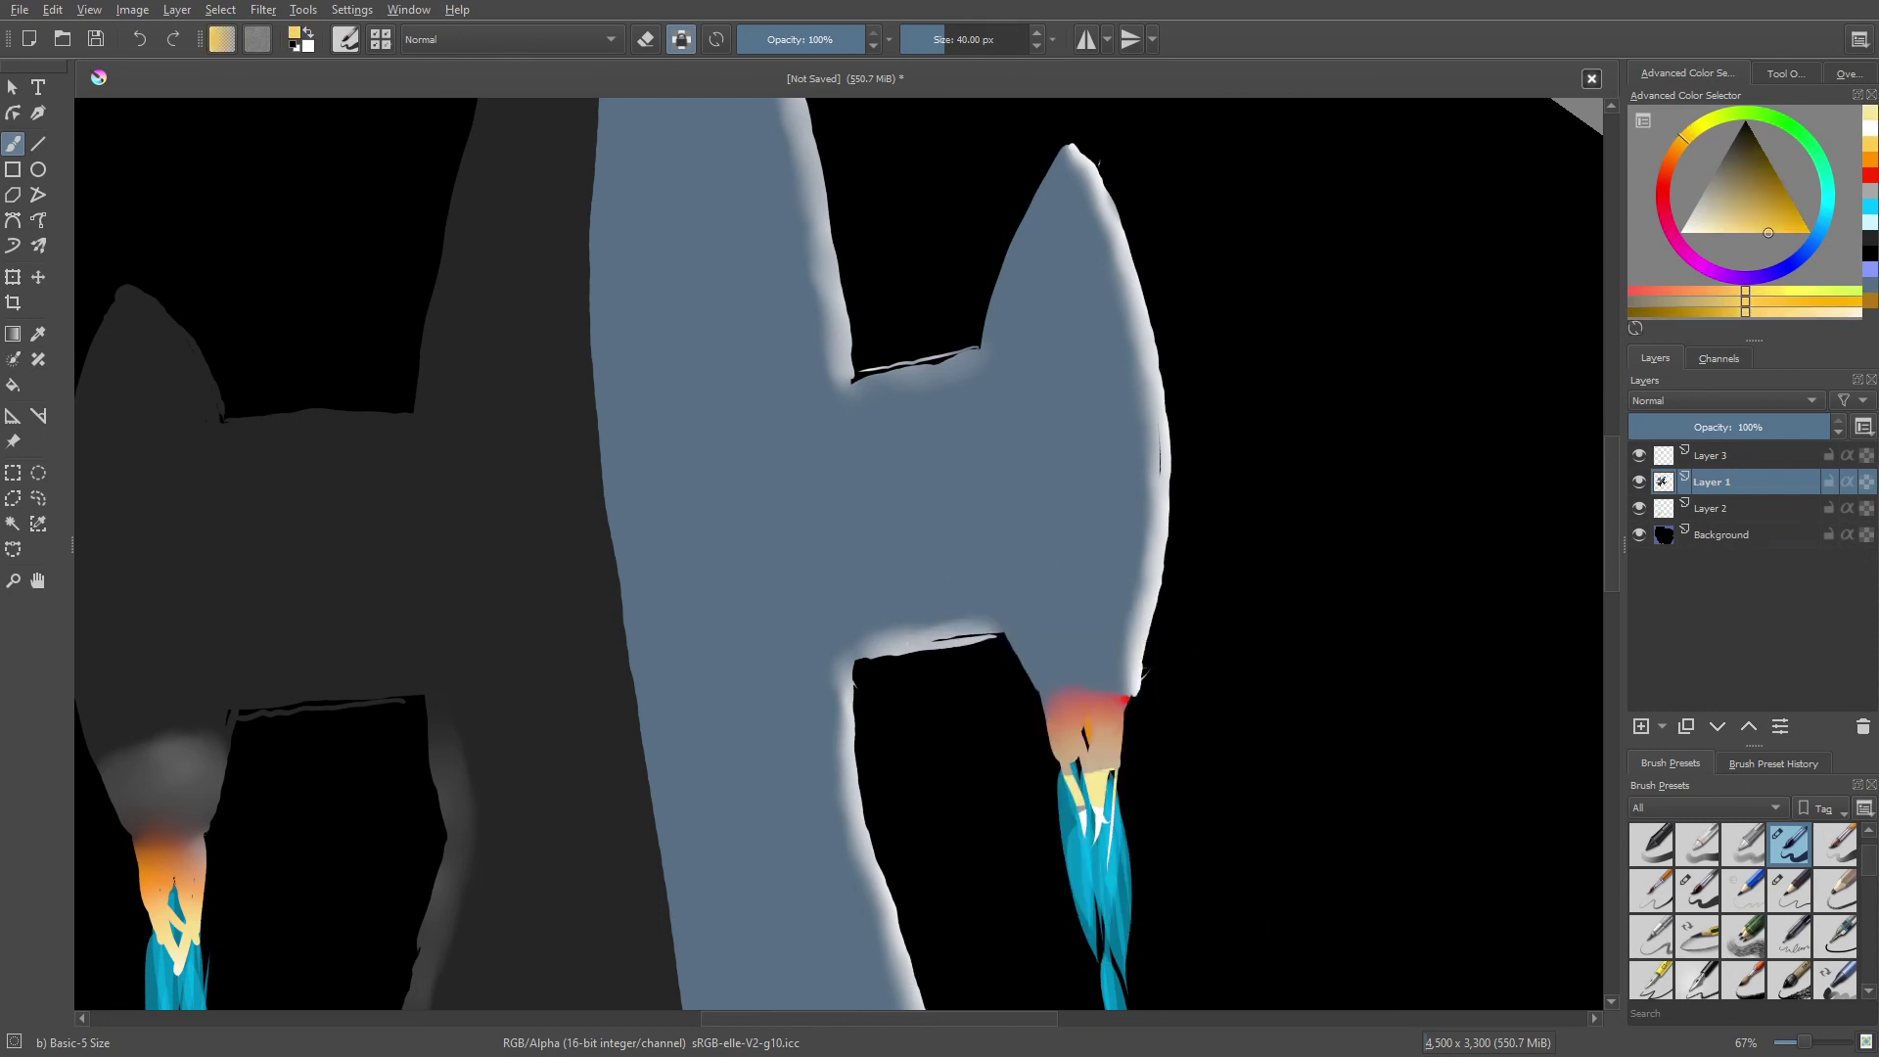
pyautogui.moveTo(1066, 741); pyautogui.dragTo(1102, 761)
pyautogui.rightClick(992, 756)
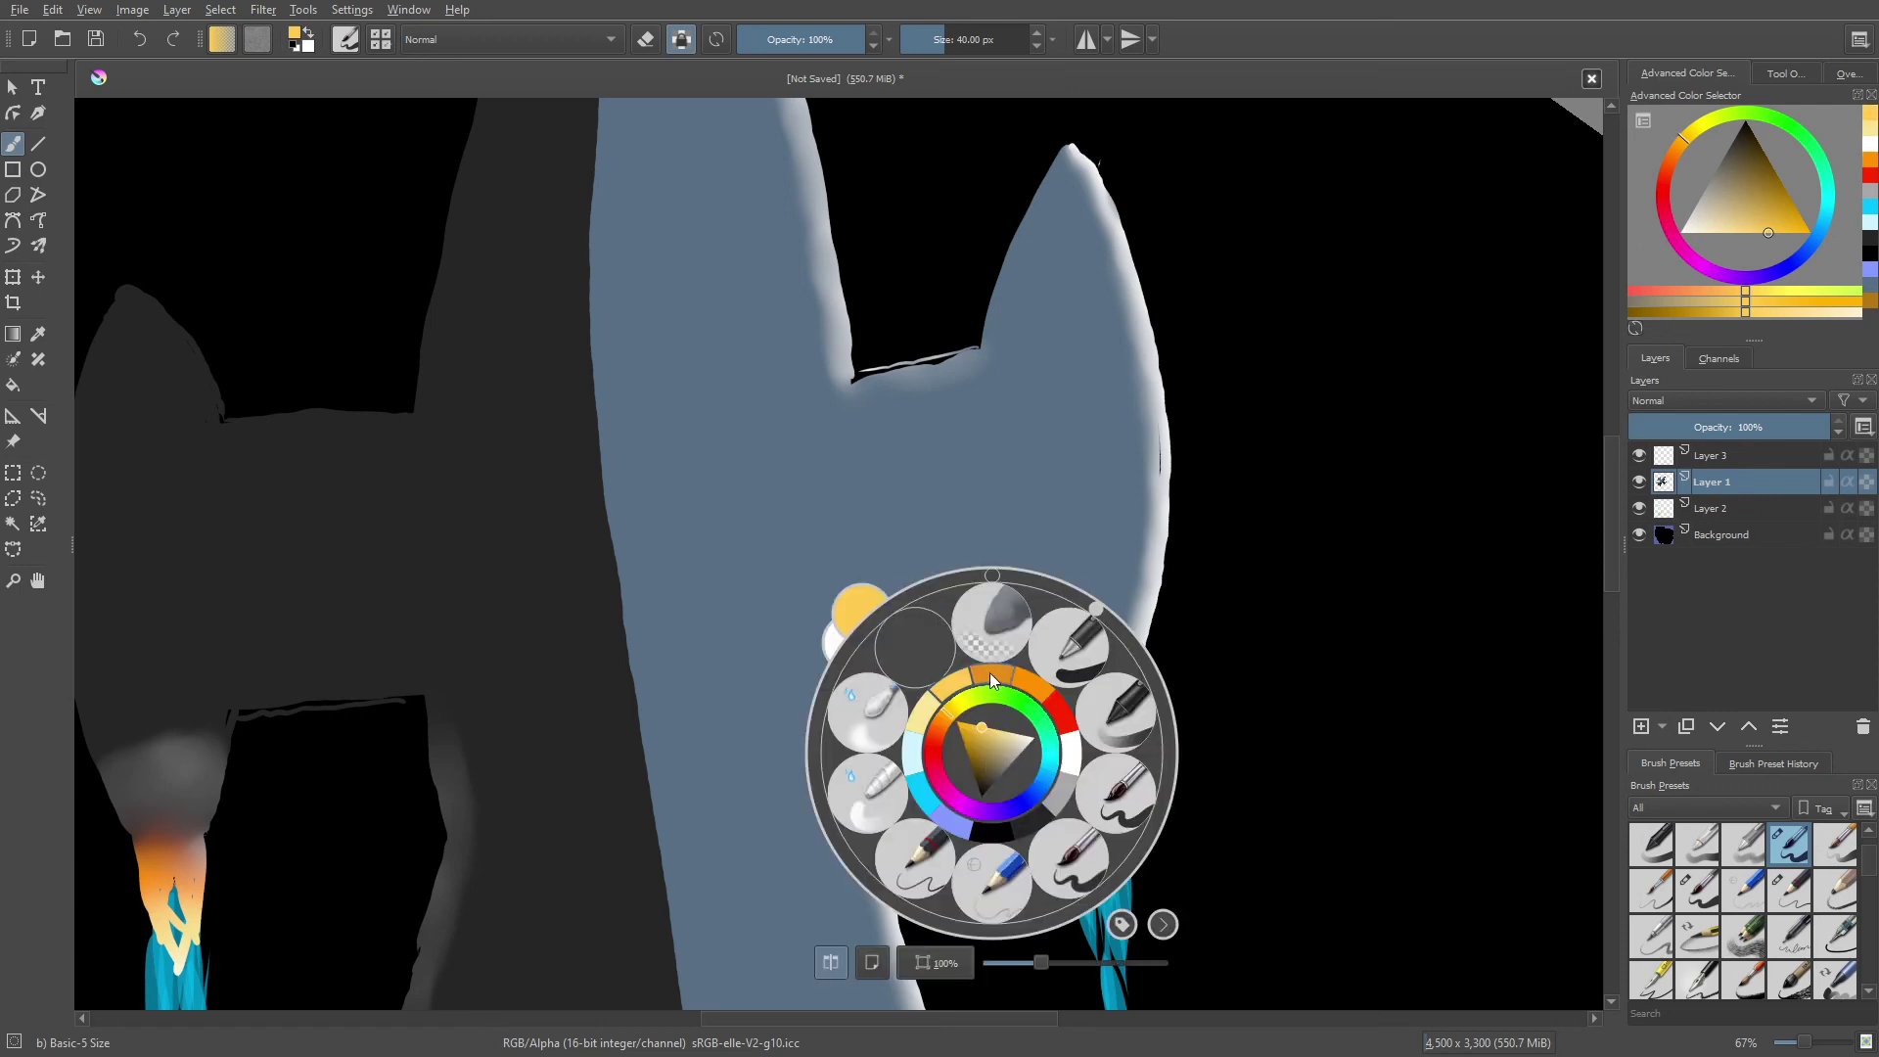
pyautogui.click(1028, 692)
pyautogui.moveTo(1064, 742); pyautogui.dragTo(1048, 744)
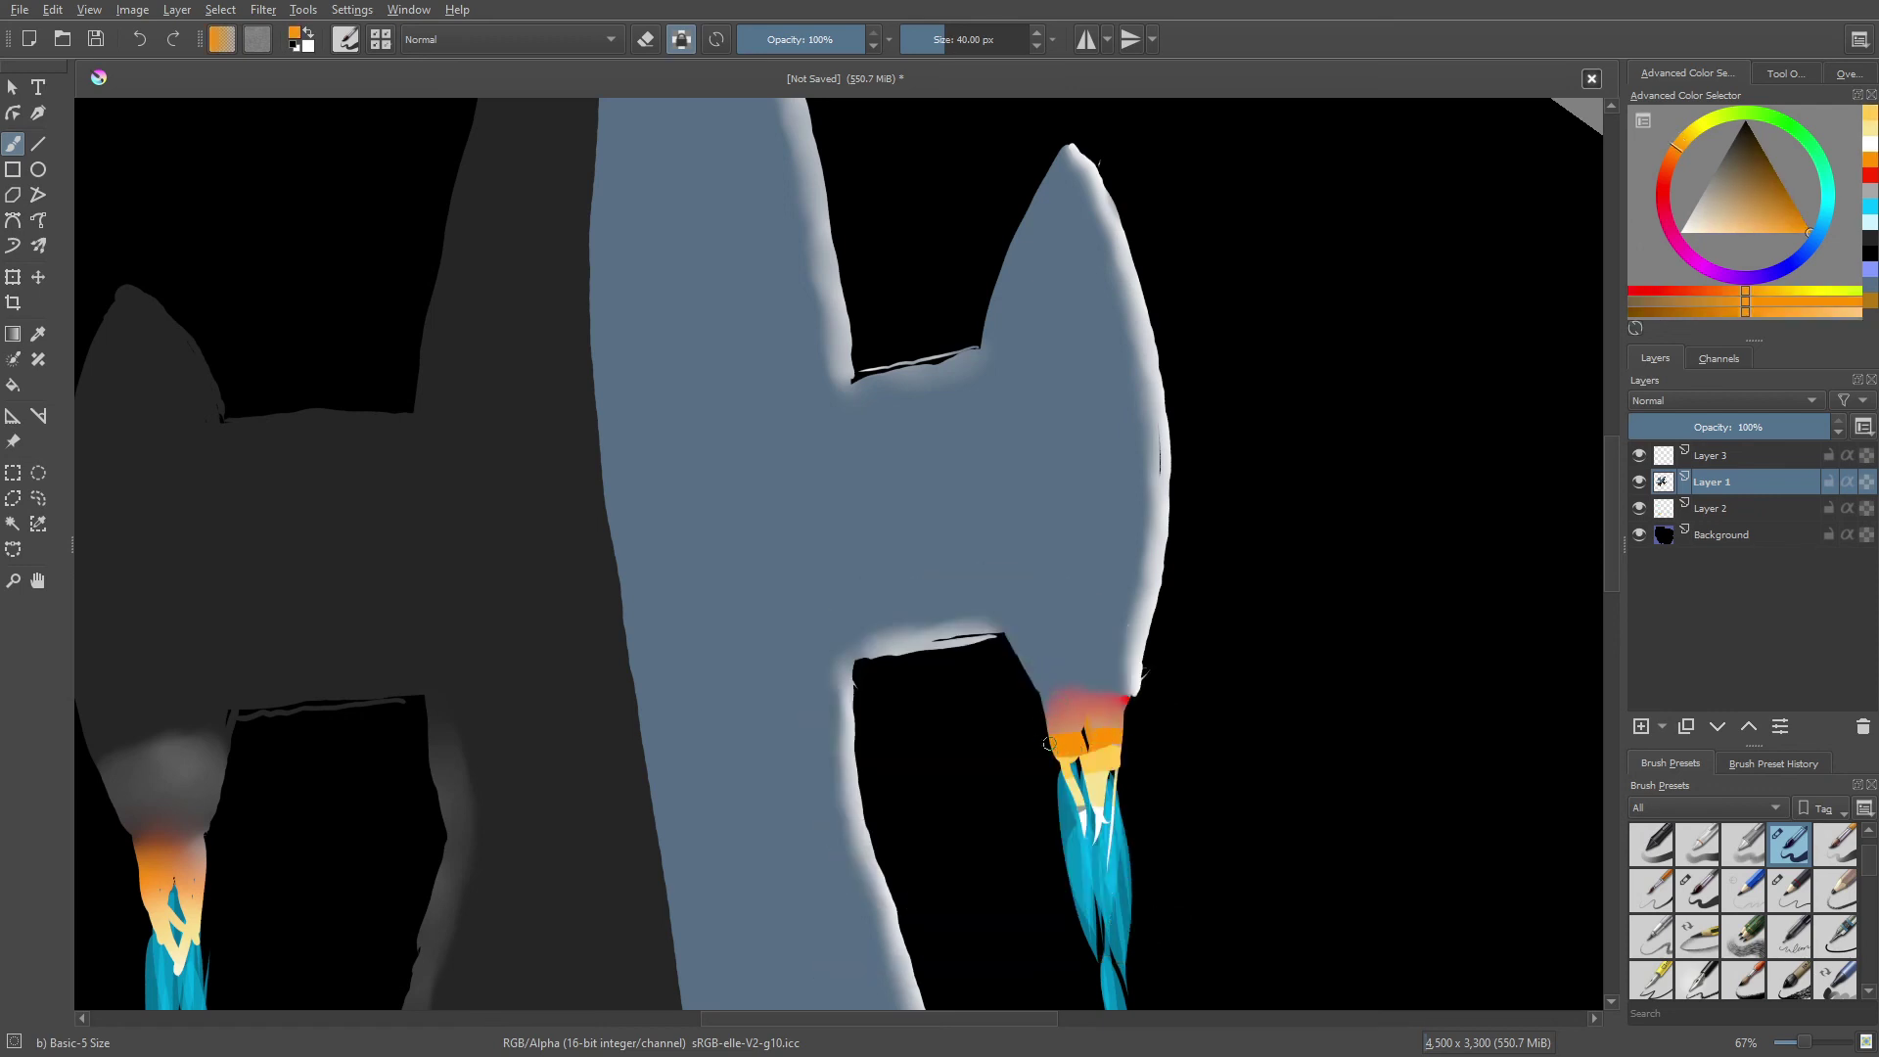
# - Paint red across the top of the right flame and smudge it into the orange with a 60 px blender
pyautogui.rightClick(967, 774)
pyautogui.click(1026, 682)
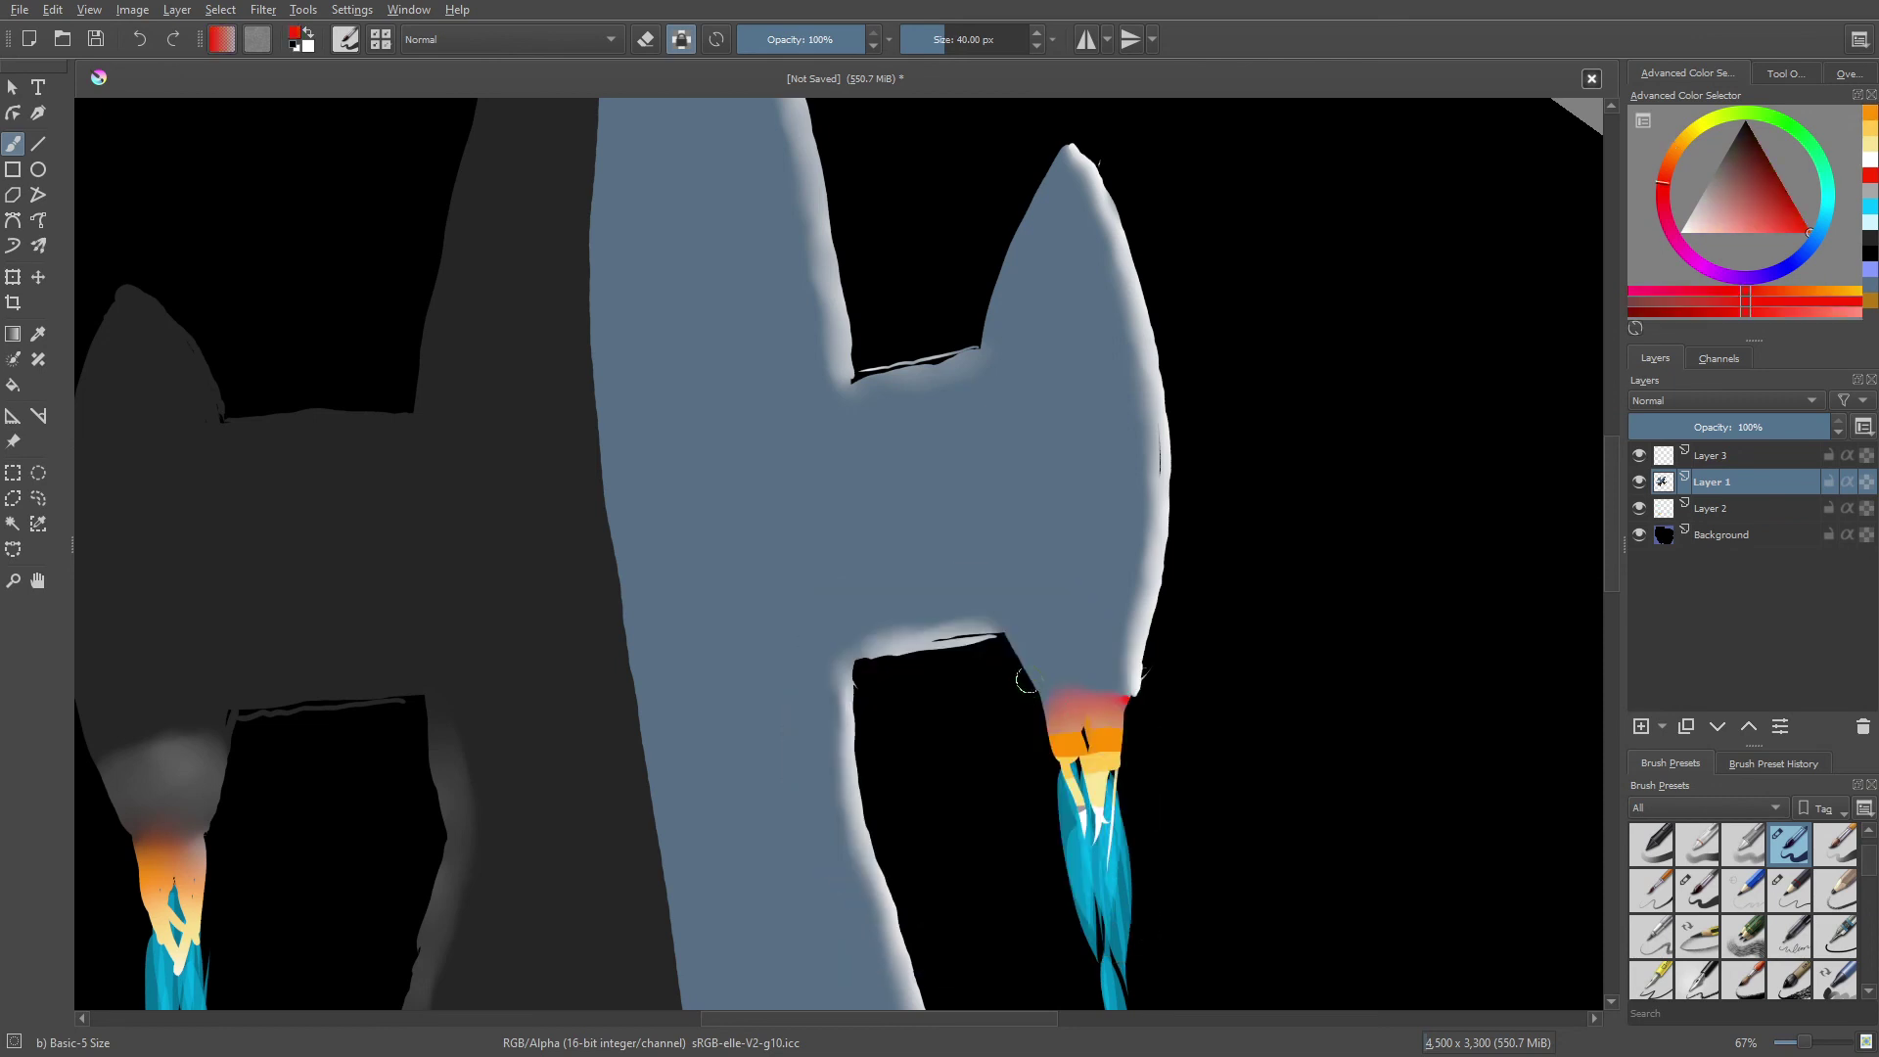
pyautogui.moveTo(1076, 702); pyautogui.dragTo(1135, 709)
pyautogui.rightClick(960, 760)
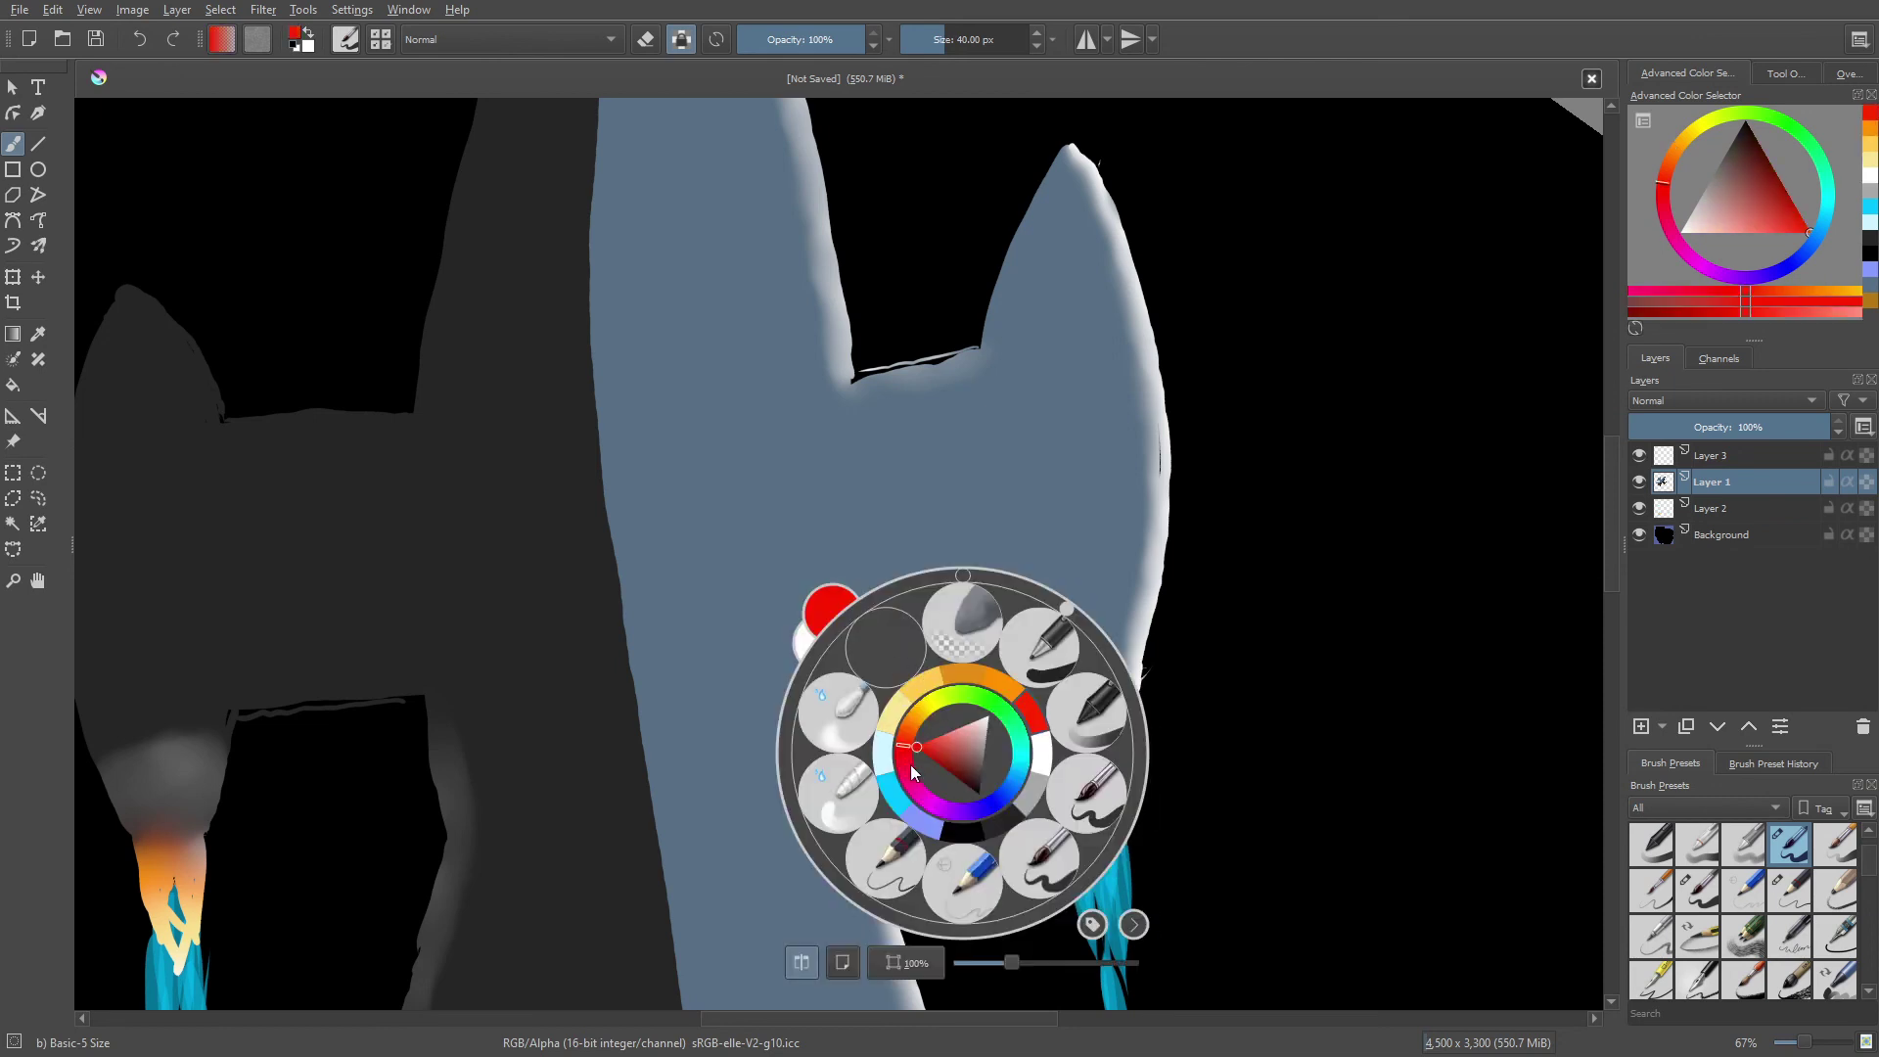
pyautogui.click(823, 734)
pyautogui.moveTo(1048, 784)
pyautogui.mouseDown()
pyautogui.moveTo(1062, 763)
pyautogui.moveTo(1083, 793)
pyautogui.moveTo(1106, 715)
pyautogui.moveTo(1077, 773)
pyautogui.moveTo(1071, 730)
pyautogui.moveTo(1114, 704)
pyautogui.moveTo(1104, 818)
pyautogui.mouseUp()
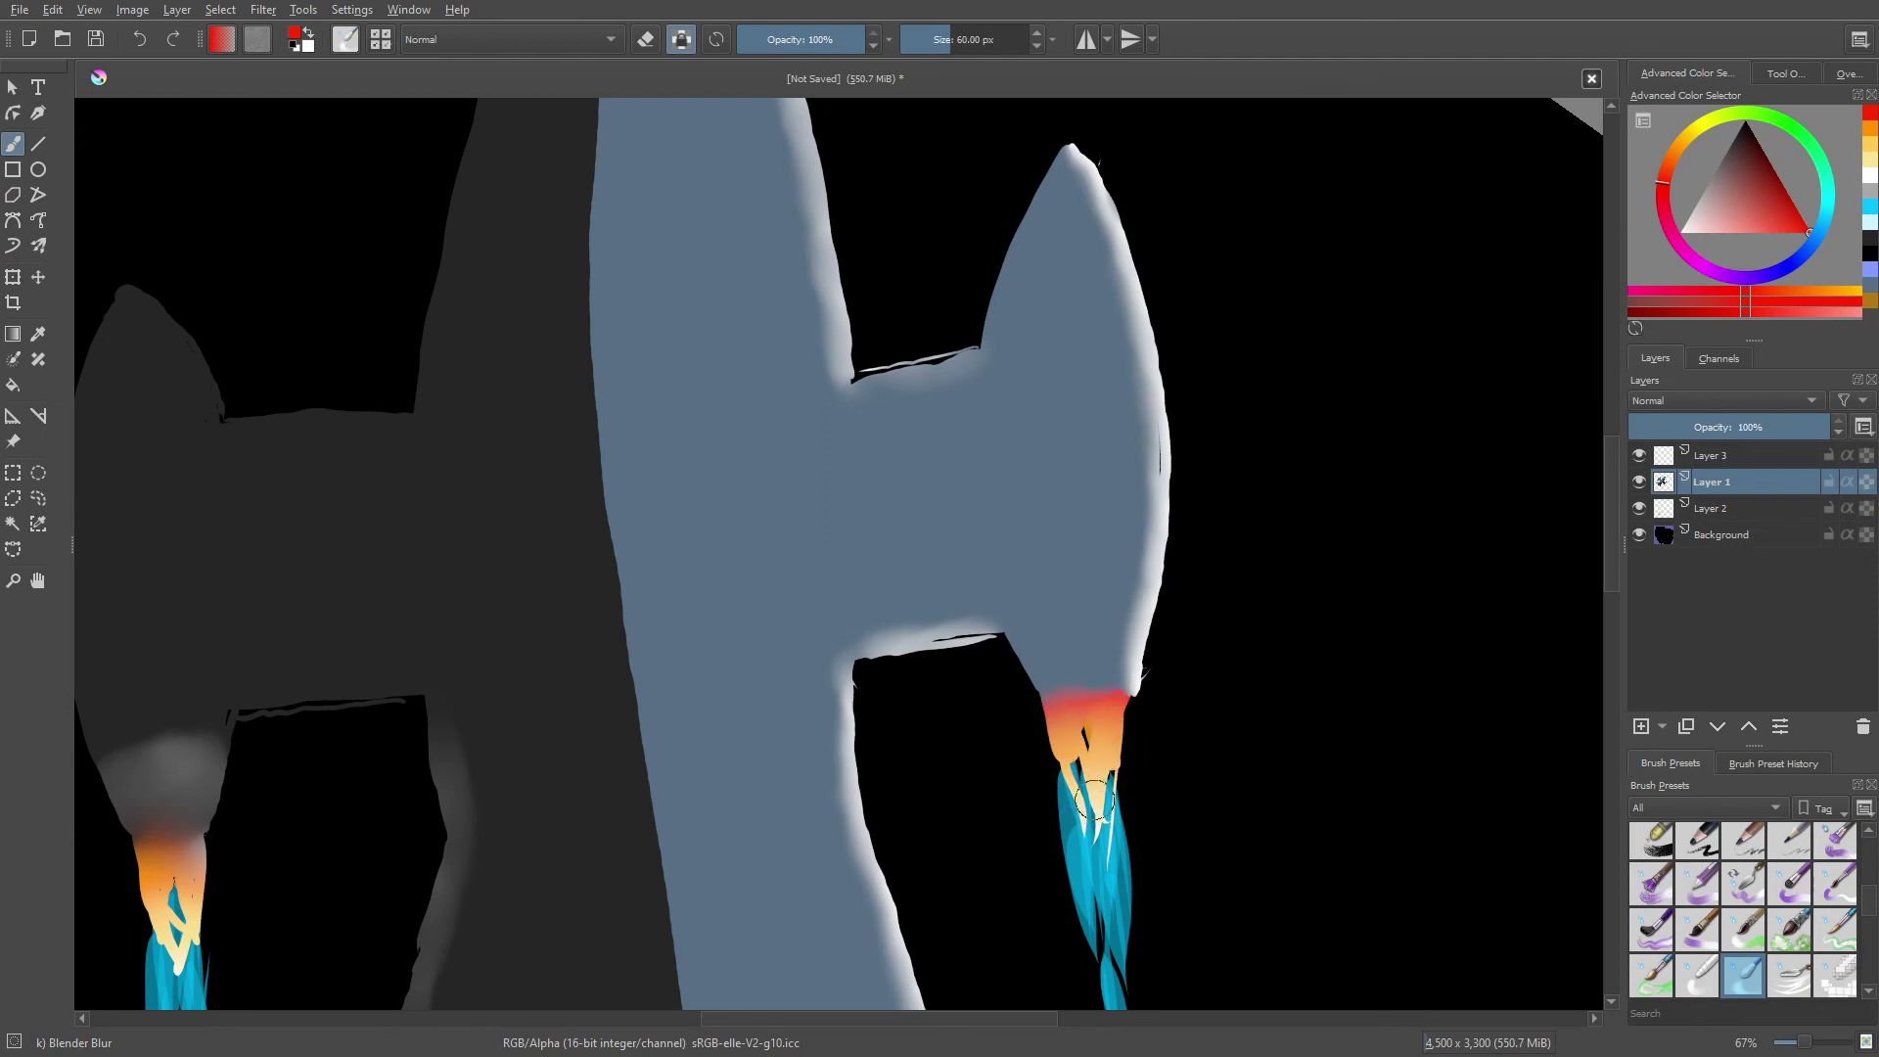
# - Paint light grey highlights along the wing's lower edge above the flame and blur them soft
pyautogui.rightClick(946, 701)
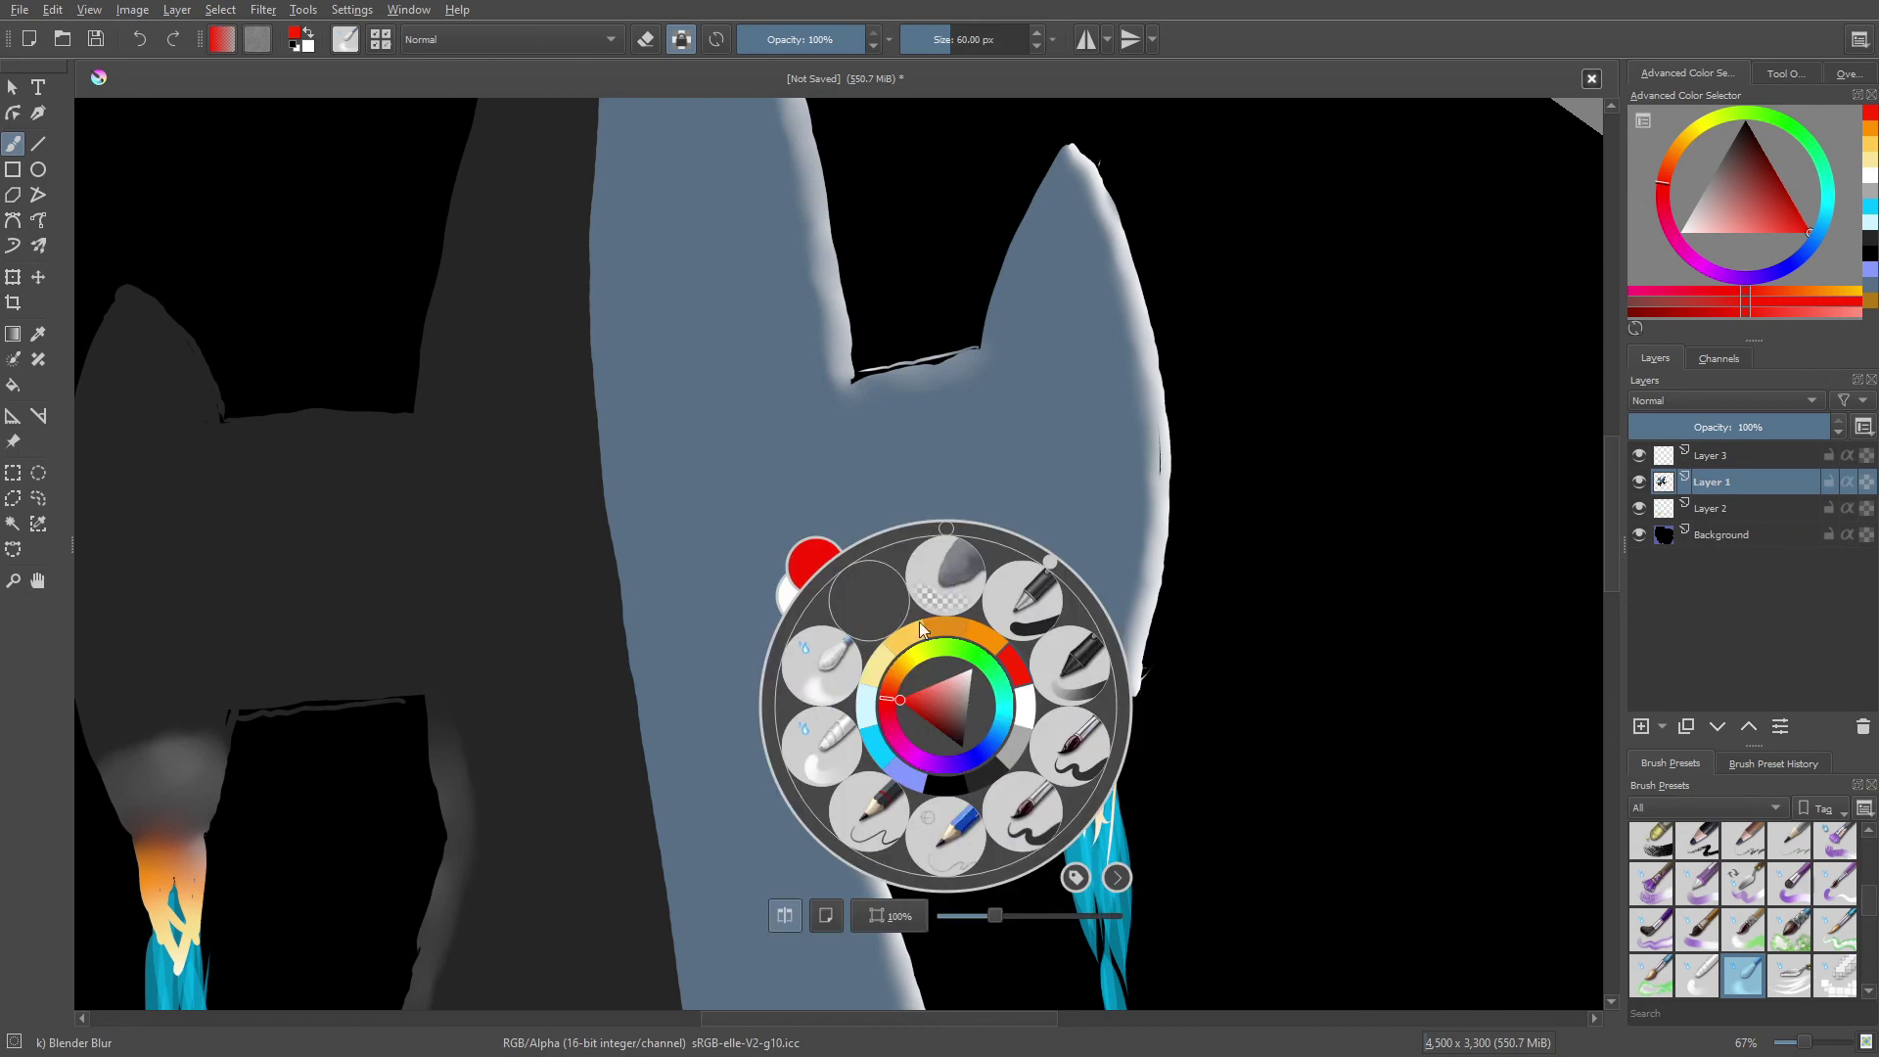
pyautogui.click(1014, 732)
pyautogui.moveTo(1040, 690); pyautogui.dragTo(1031, 696)
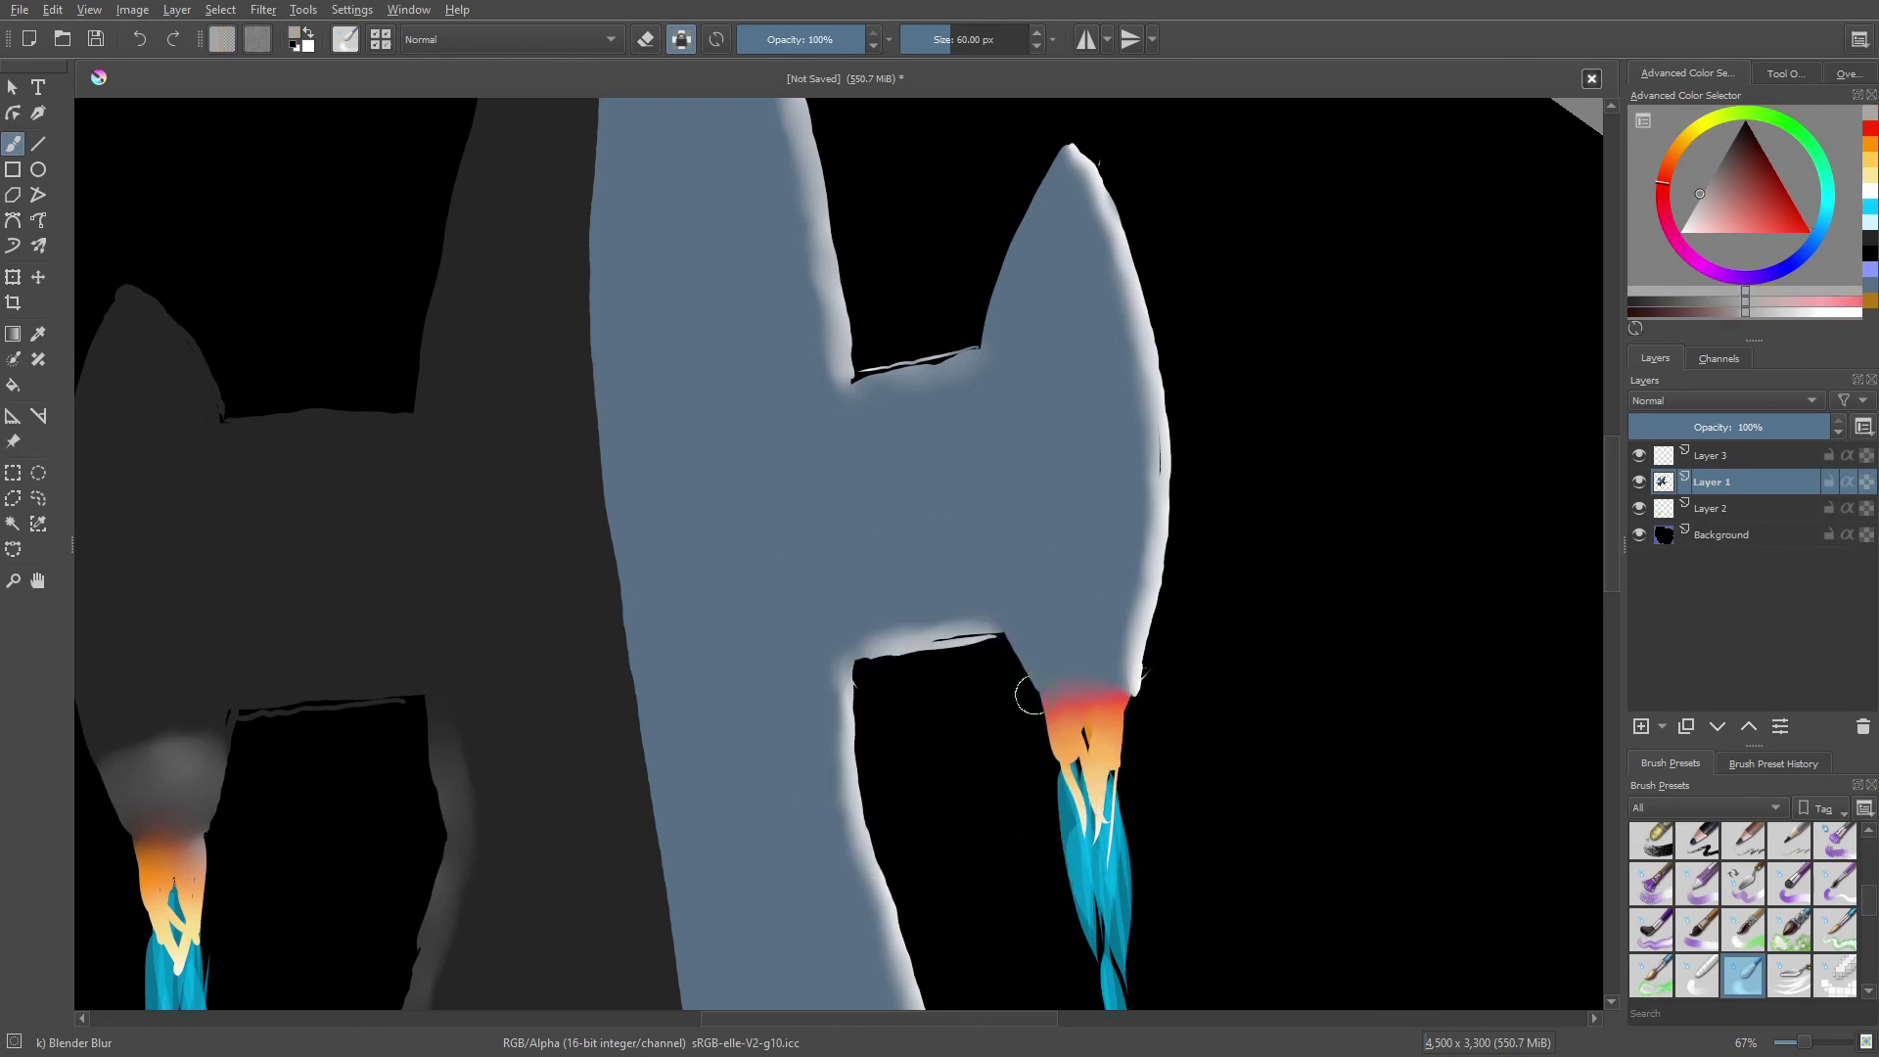
pyautogui.rightClick(973, 688)
pyautogui.click(1084, 749)
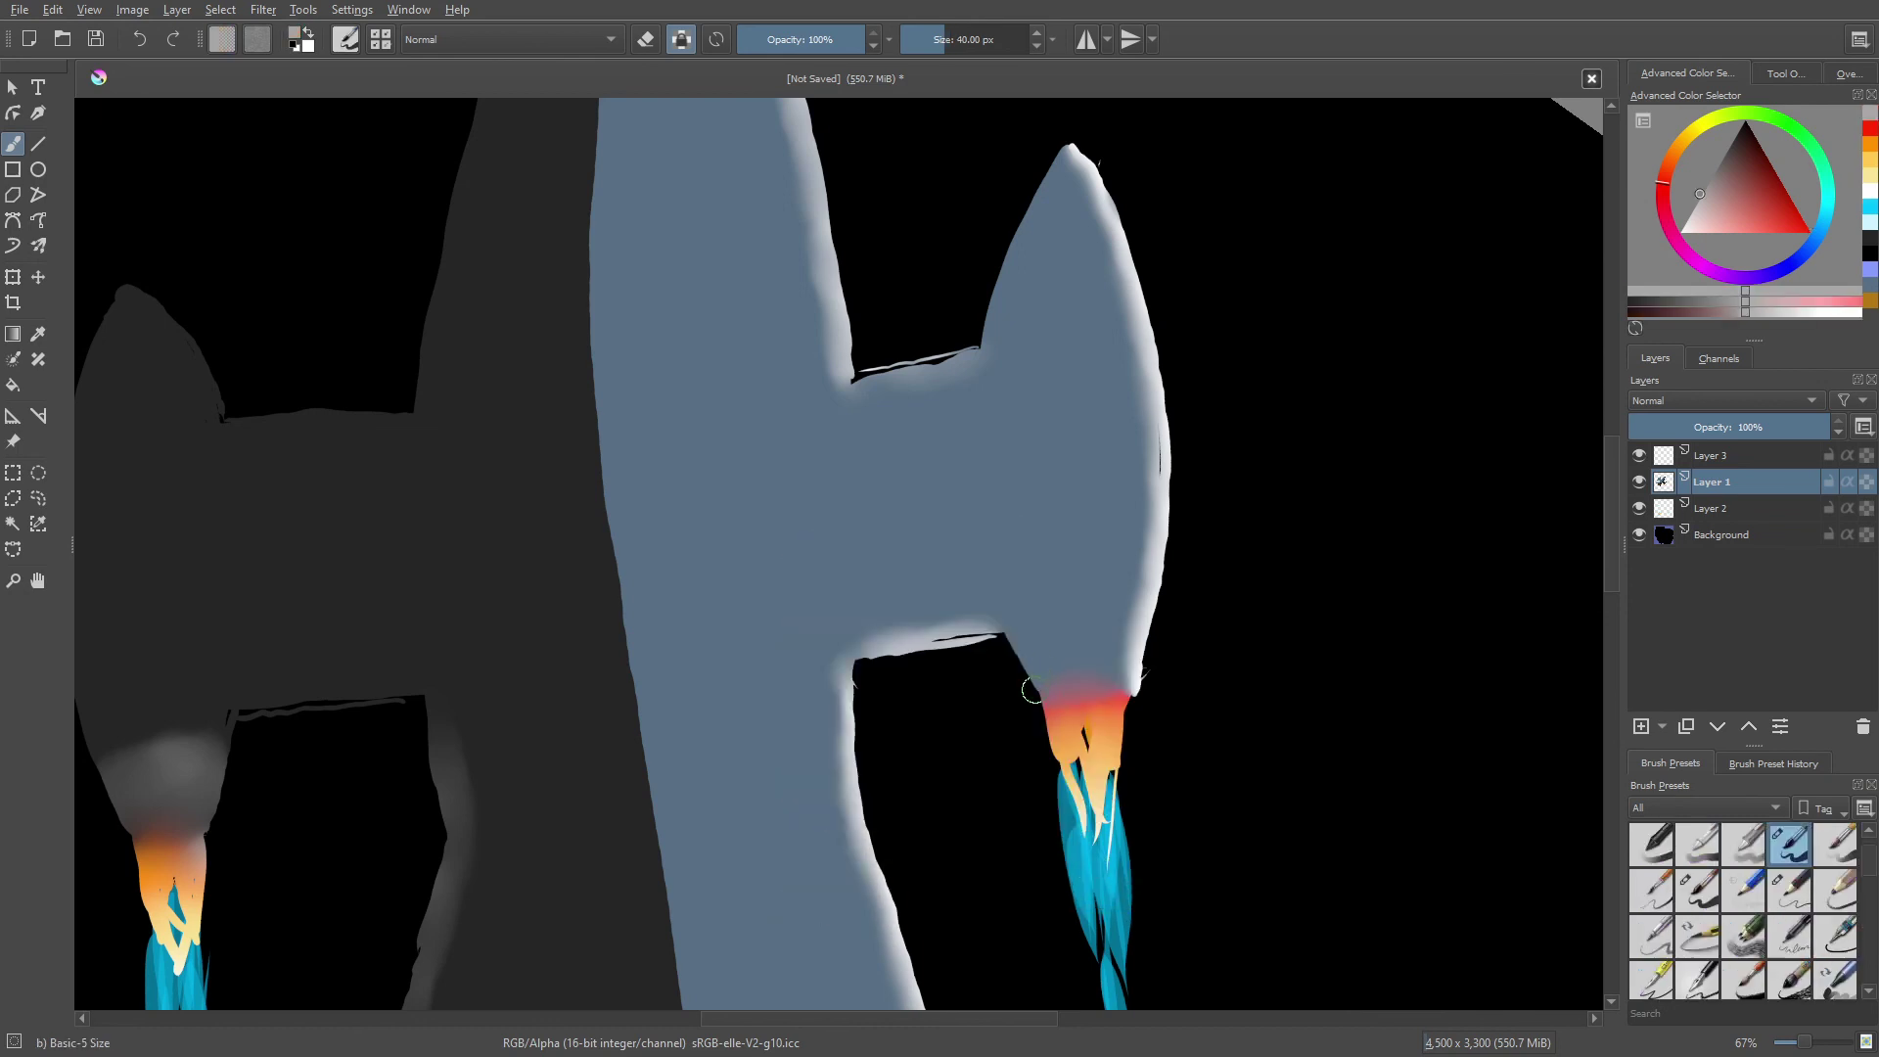
pyautogui.moveTo(1096, 677); pyautogui.dragTo(1124, 682)
pyautogui.rightClick(935, 749)
pyautogui.click(832, 788)
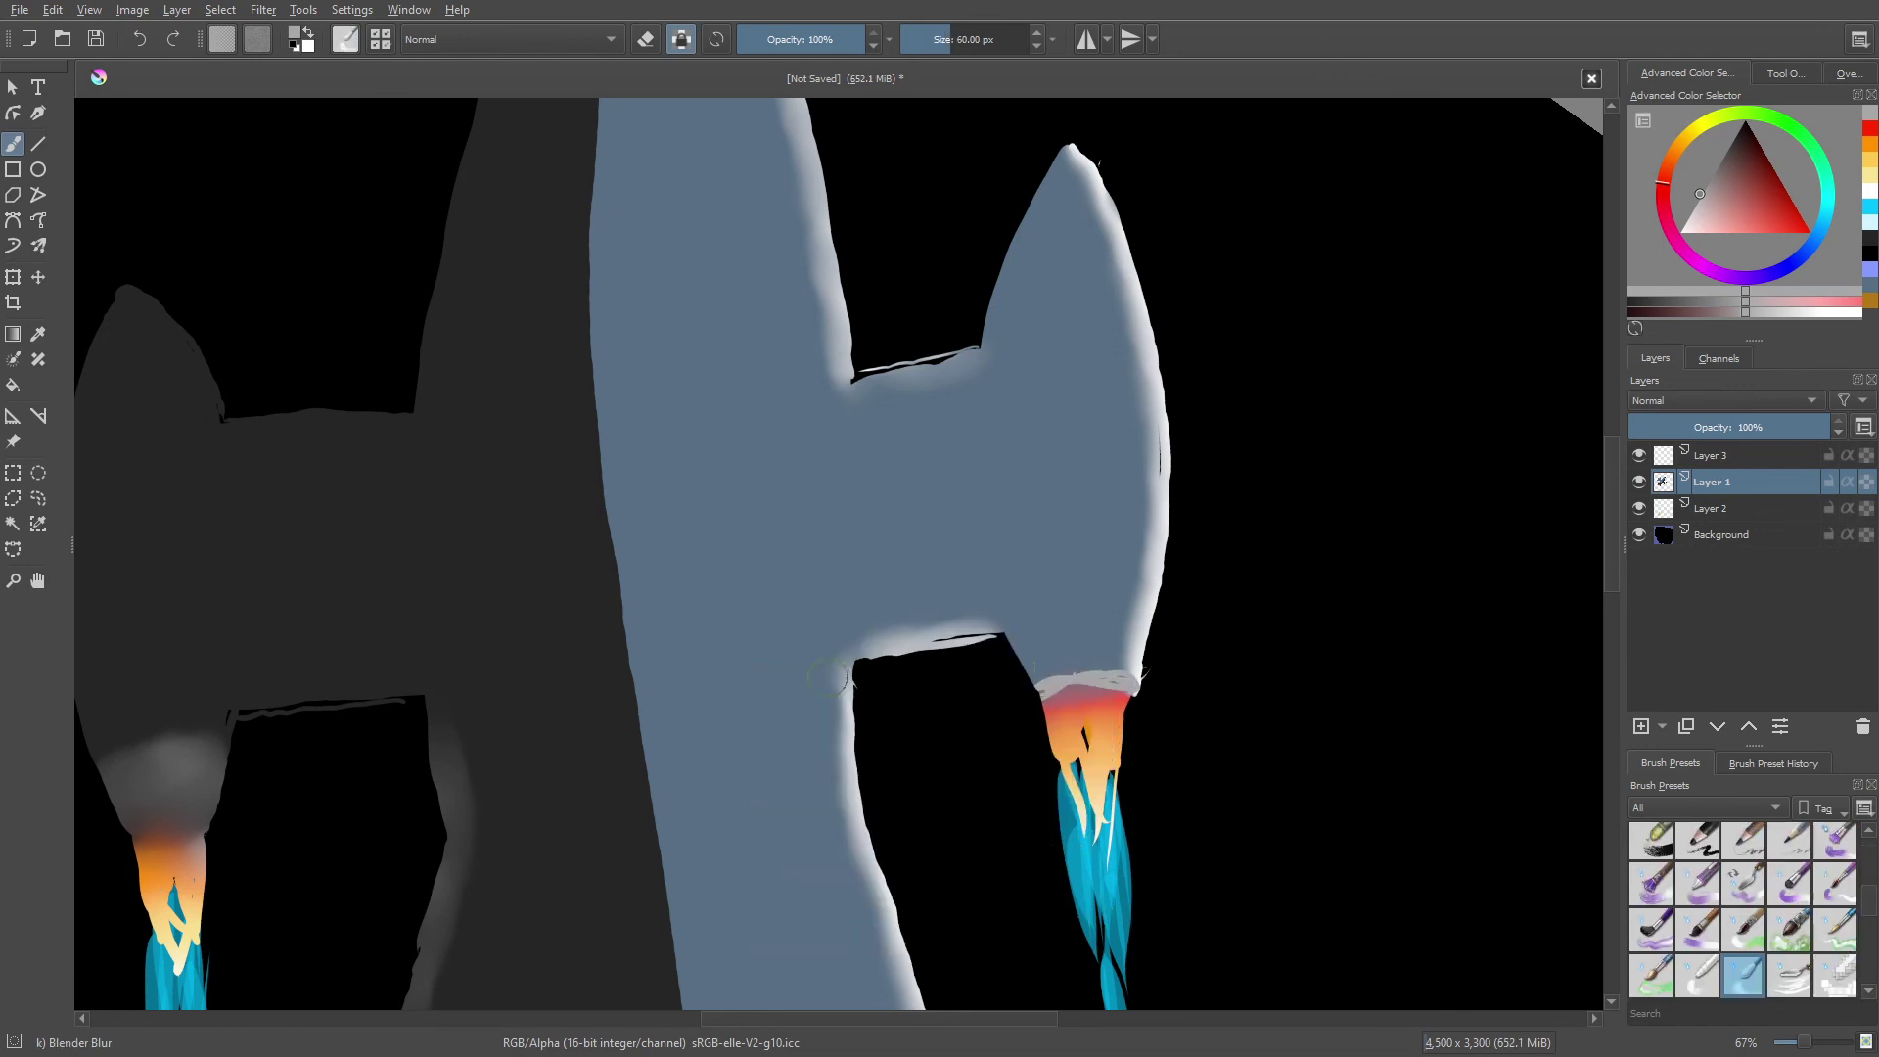
pyautogui.moveTo(1038, 678); pyautogui.dragTo(1136, 678)
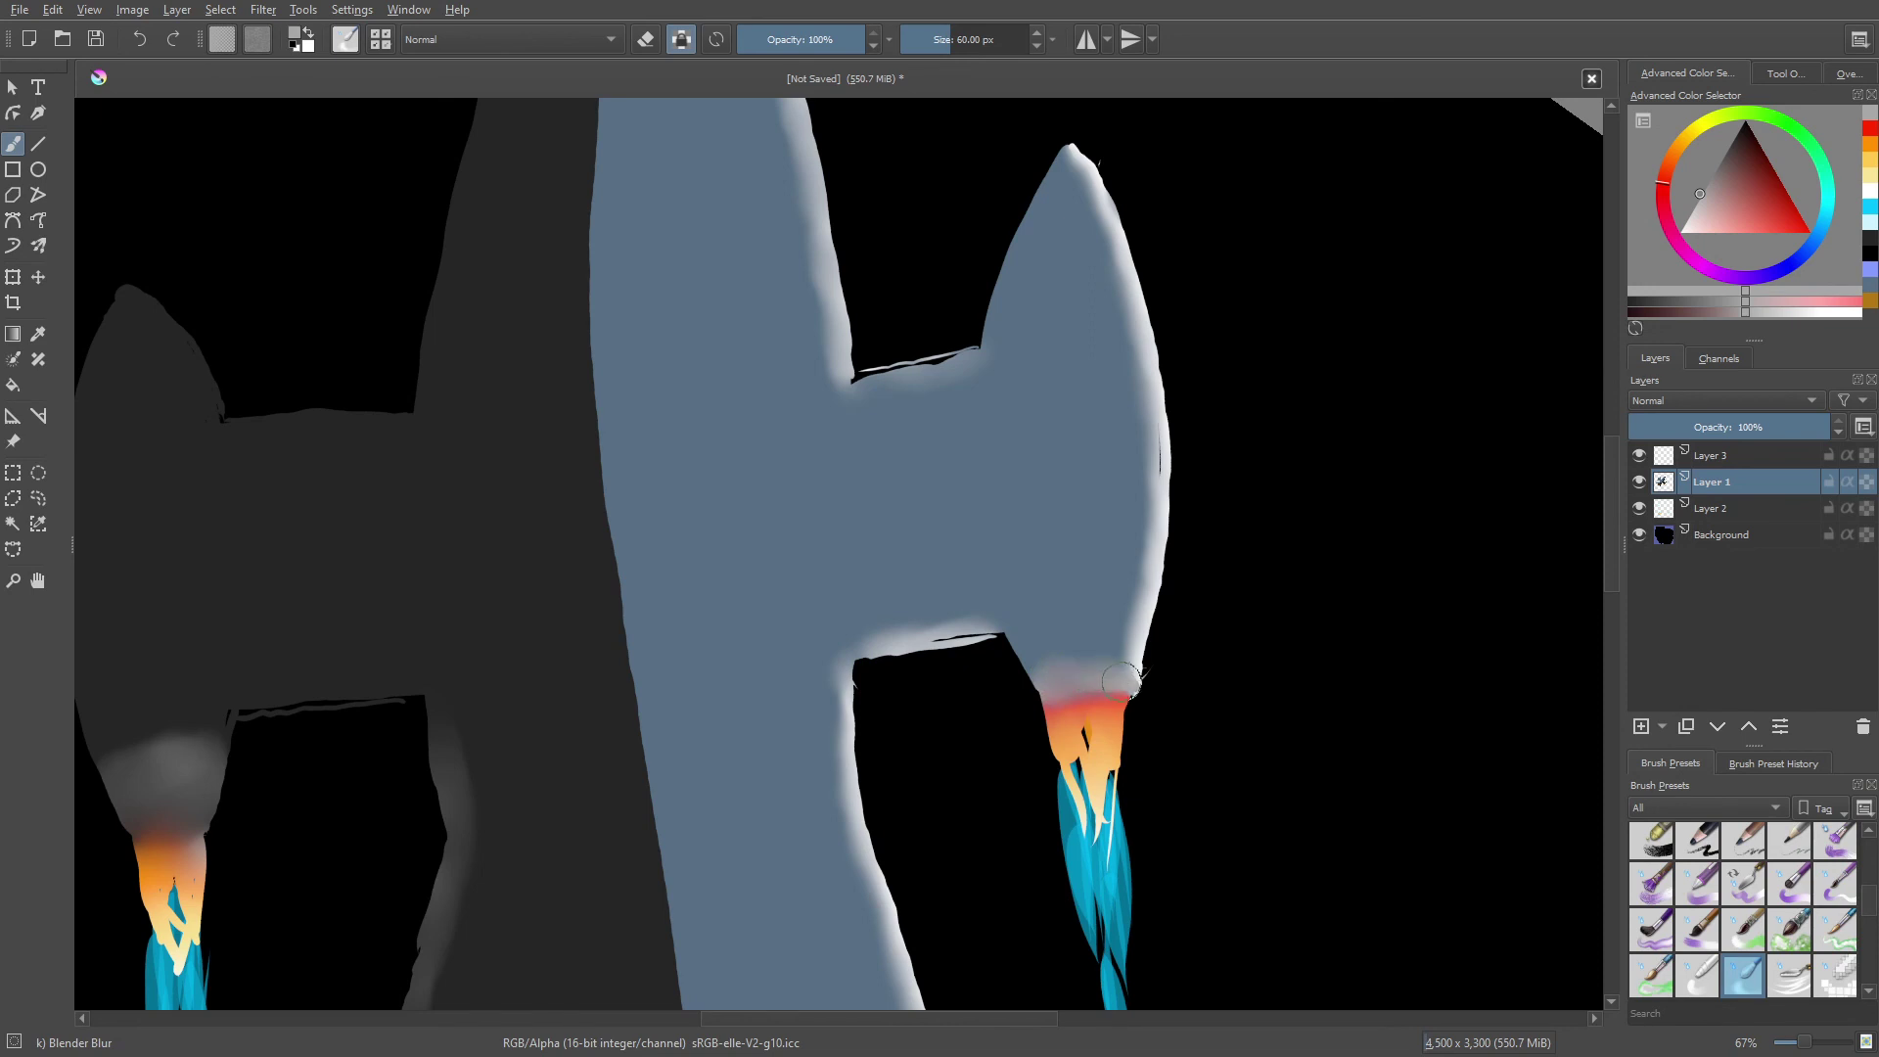
pyautogui.moveTo(940, 699); pyautogui.dragTo(893, 582)
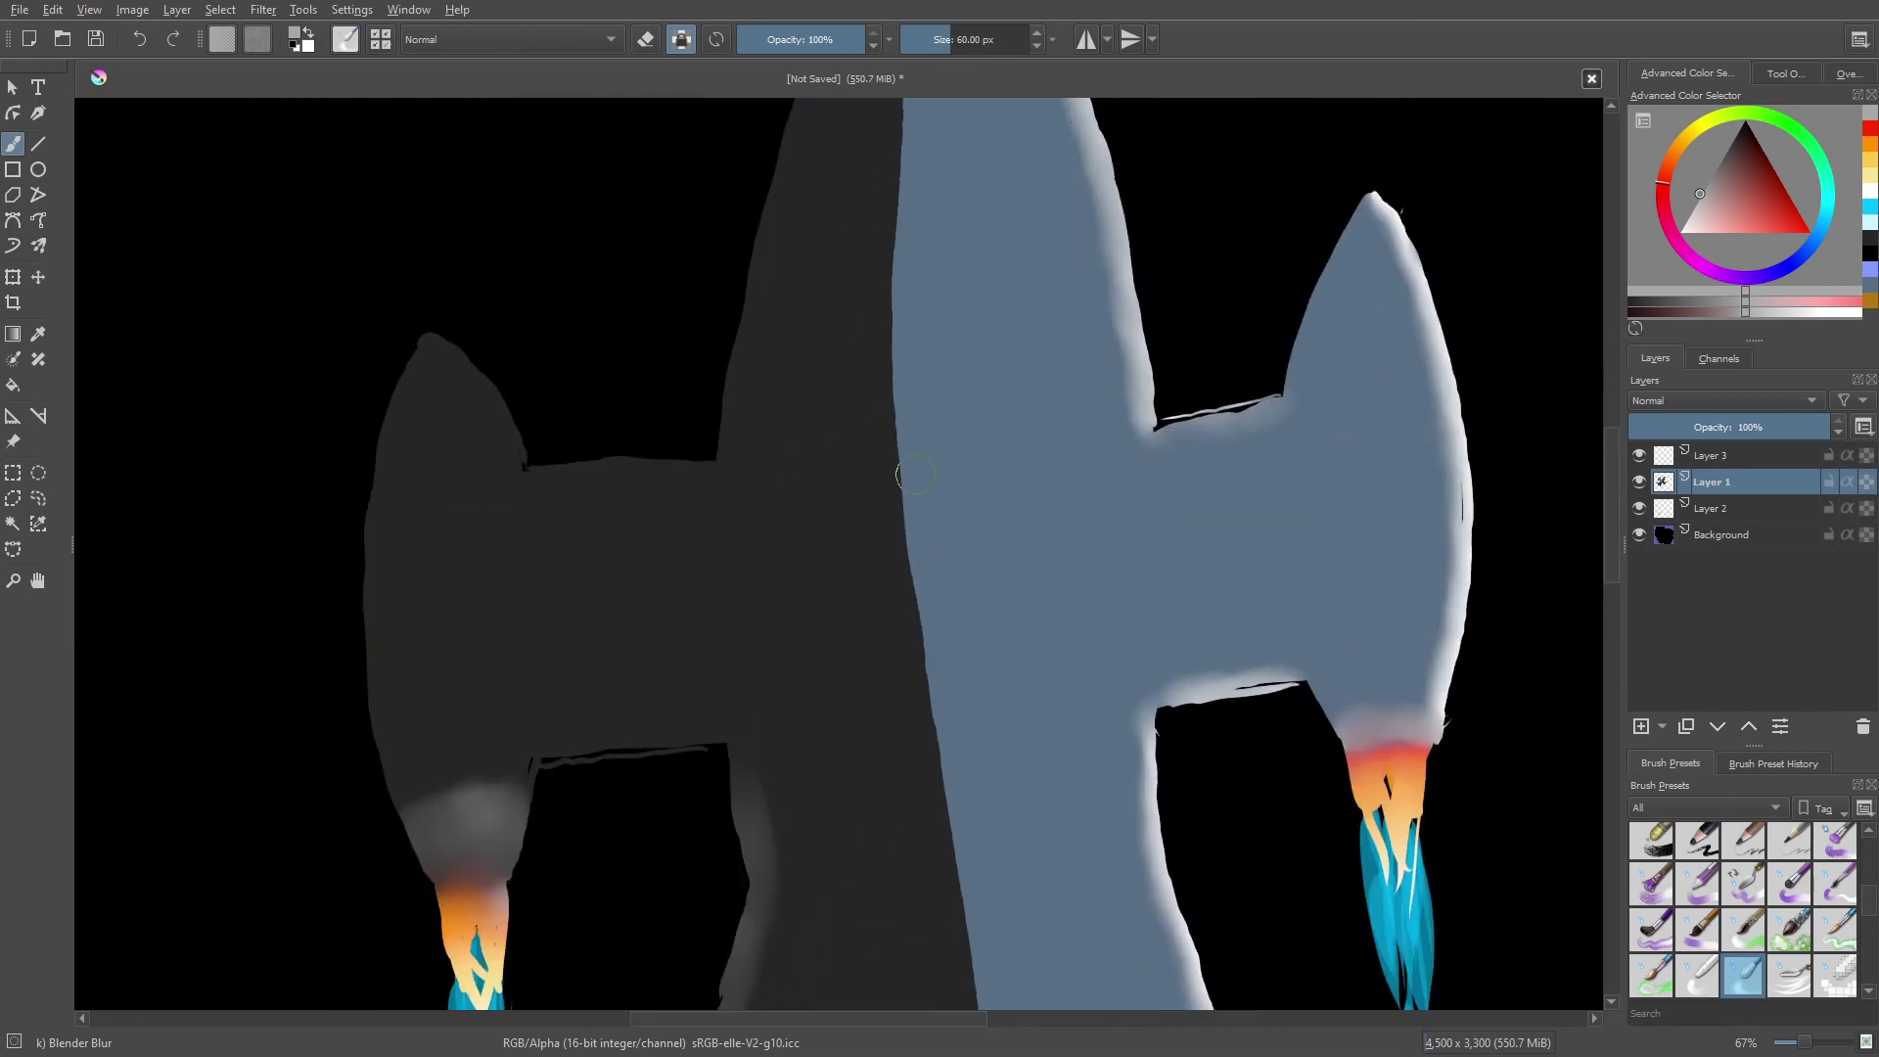
pyautogui.moveTo(893, 582); pyautogui.dragTo(898, 806)
# - Paint a white oval porthole outline below the nose with the 40 px Basic-5 Size brush
pyautogui.scroll(-1, 870, 441)
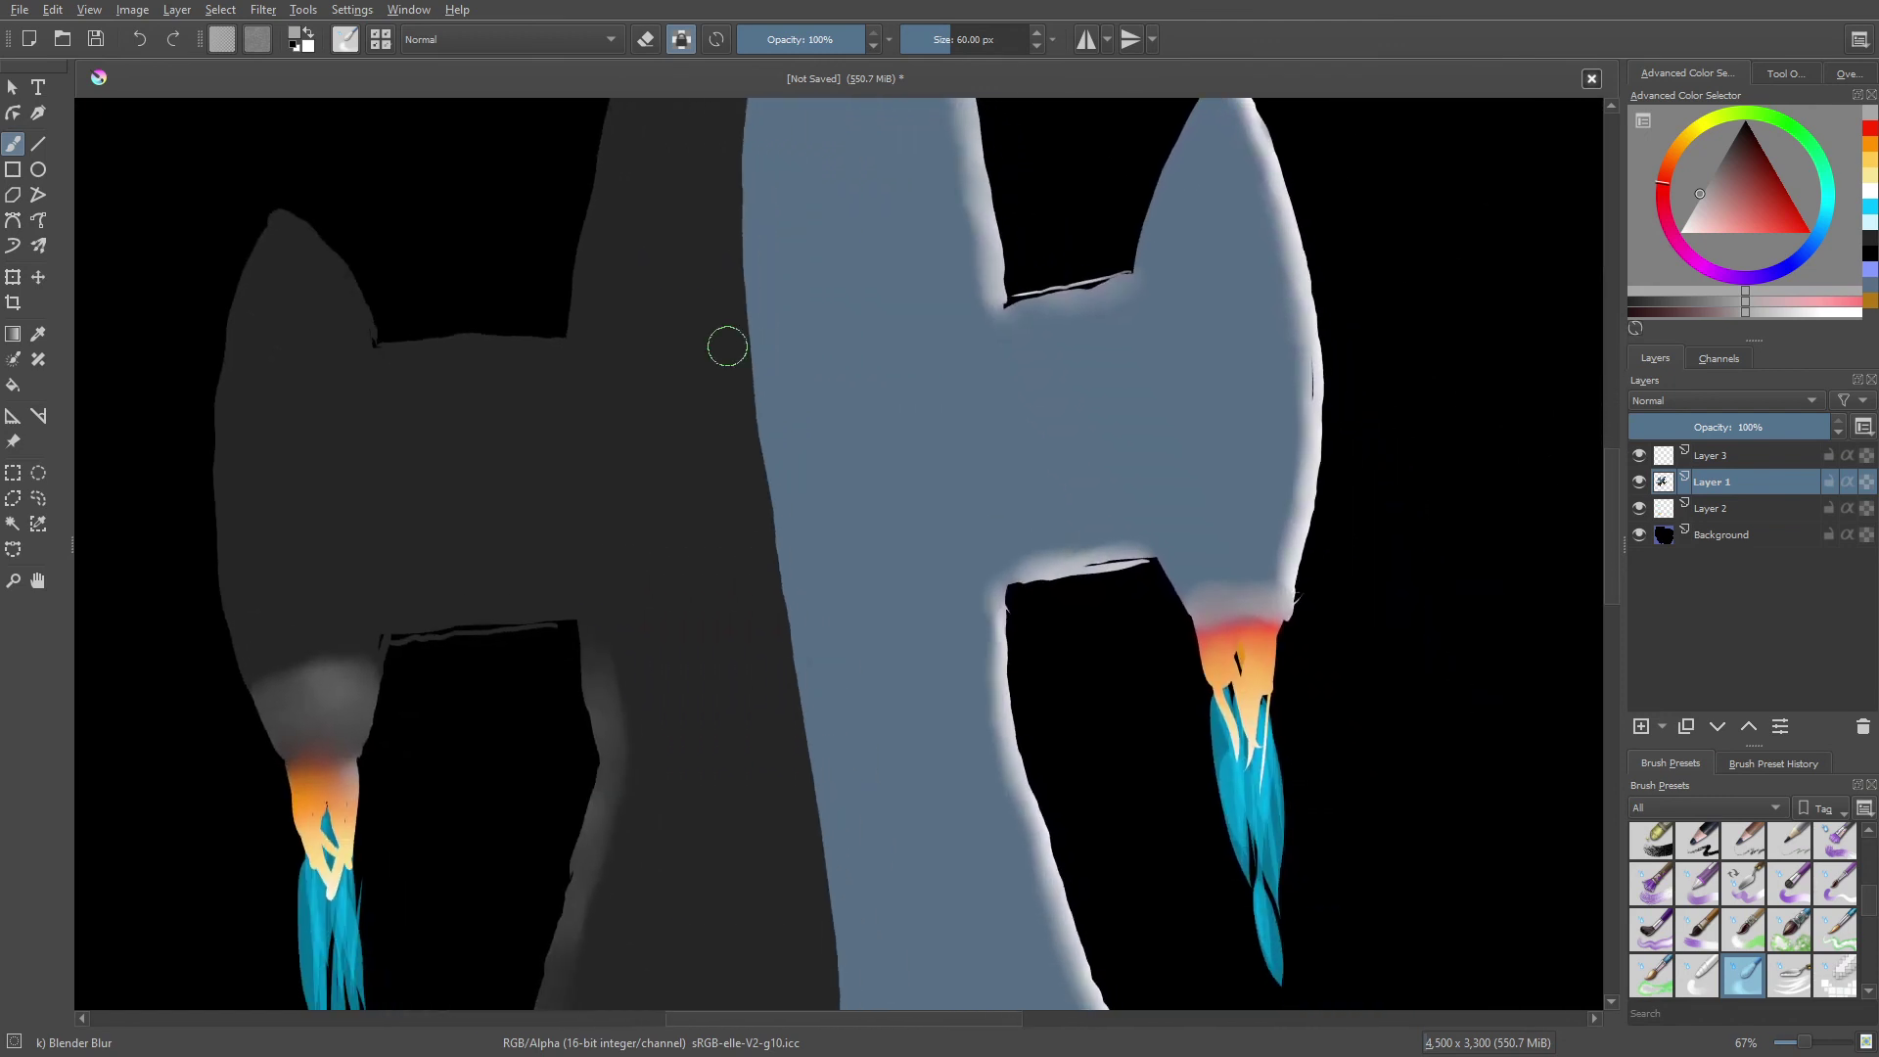
pyautogui.scroll(-1, 726, 345)
pyautogui.scroll(-1, 755, 398)
pyautogui.scroll(1, 829, 646)
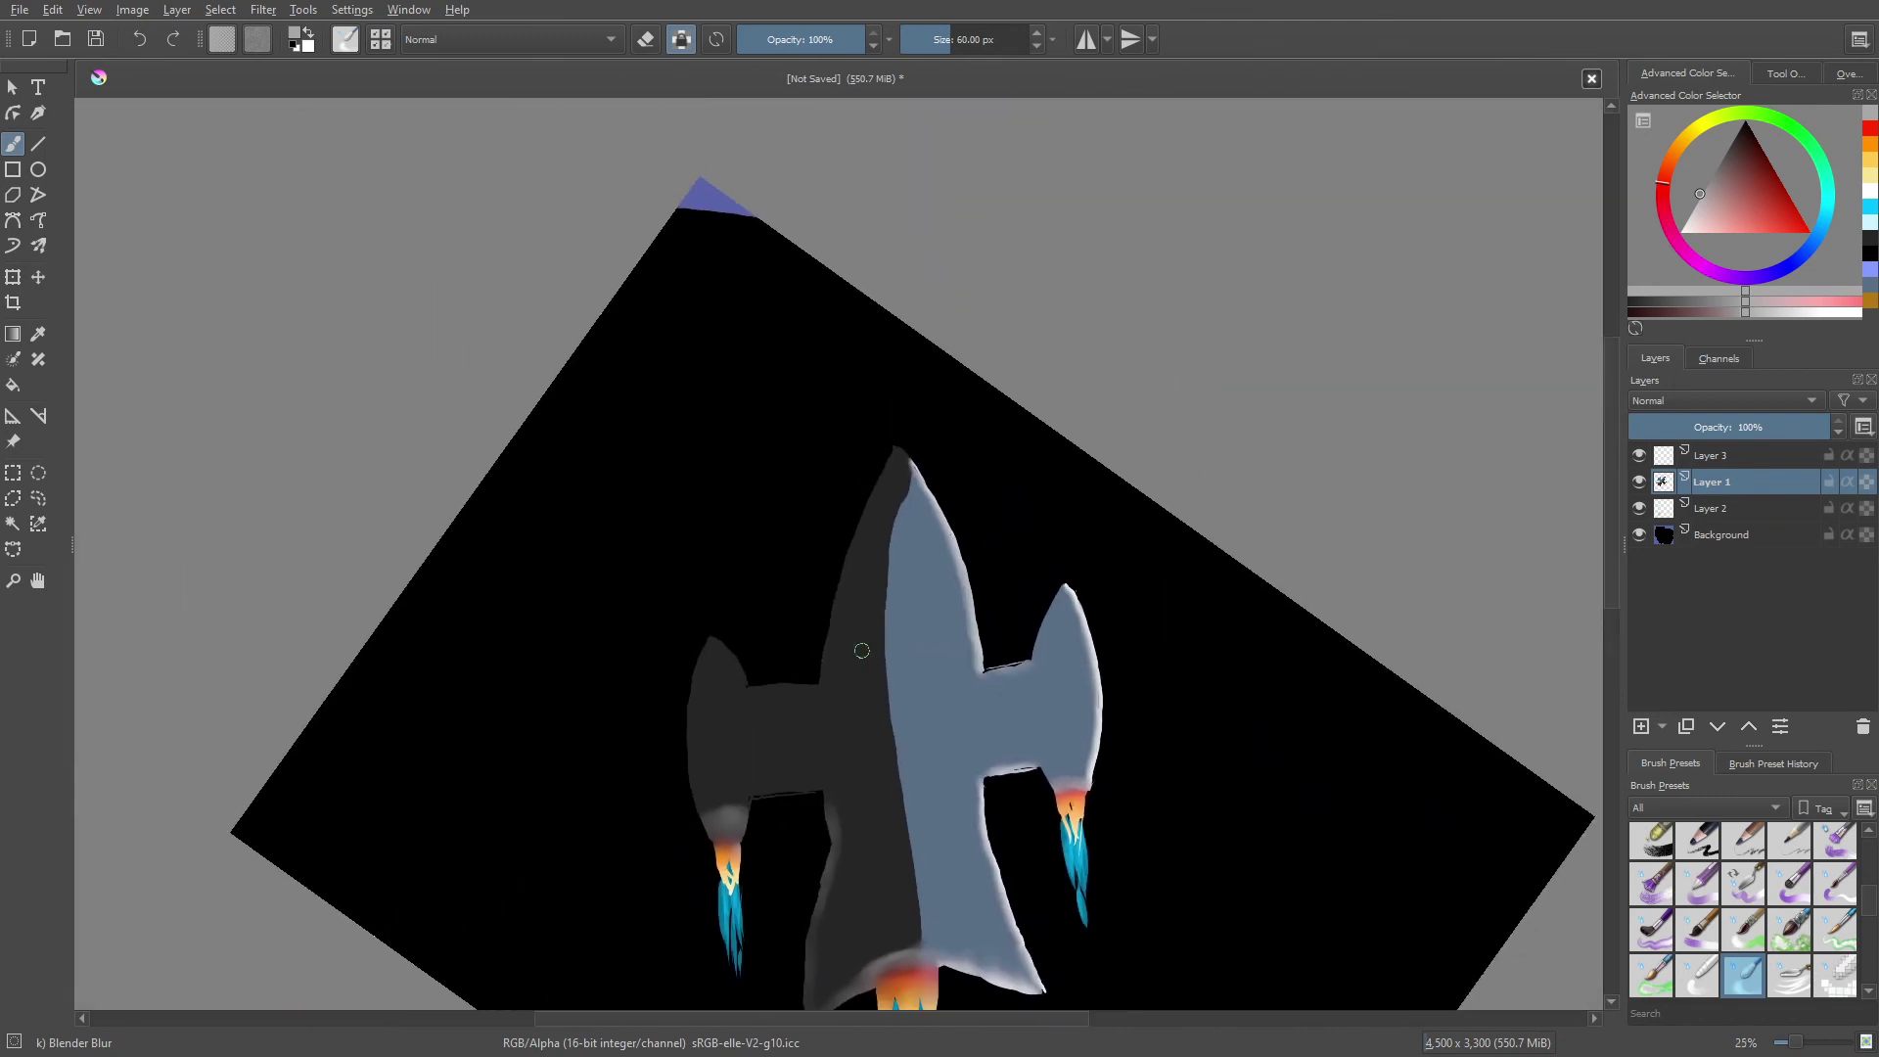
pyautogui.scroll(1, 860, 650)
pyautogui.scroll(1, 868, 679)
pyautogui.rightClick(783, 556)
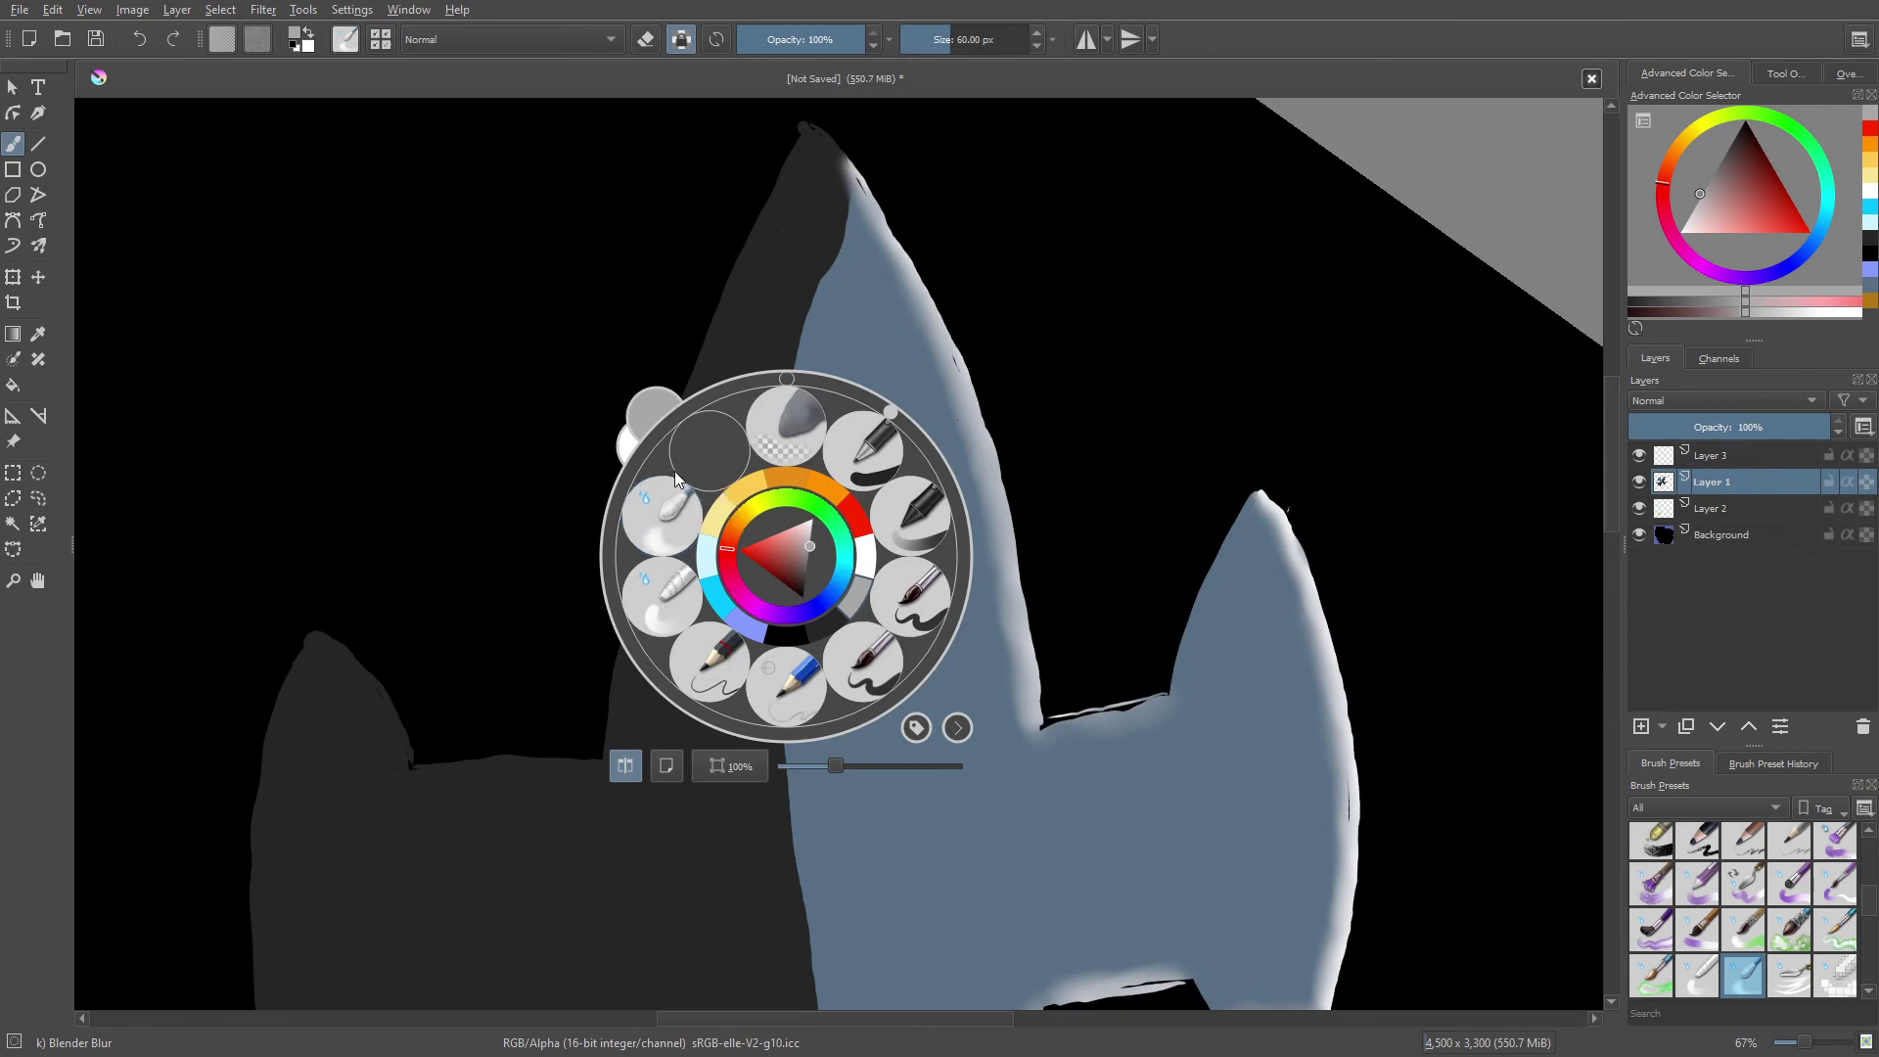
pyautogui.click(895, 613)
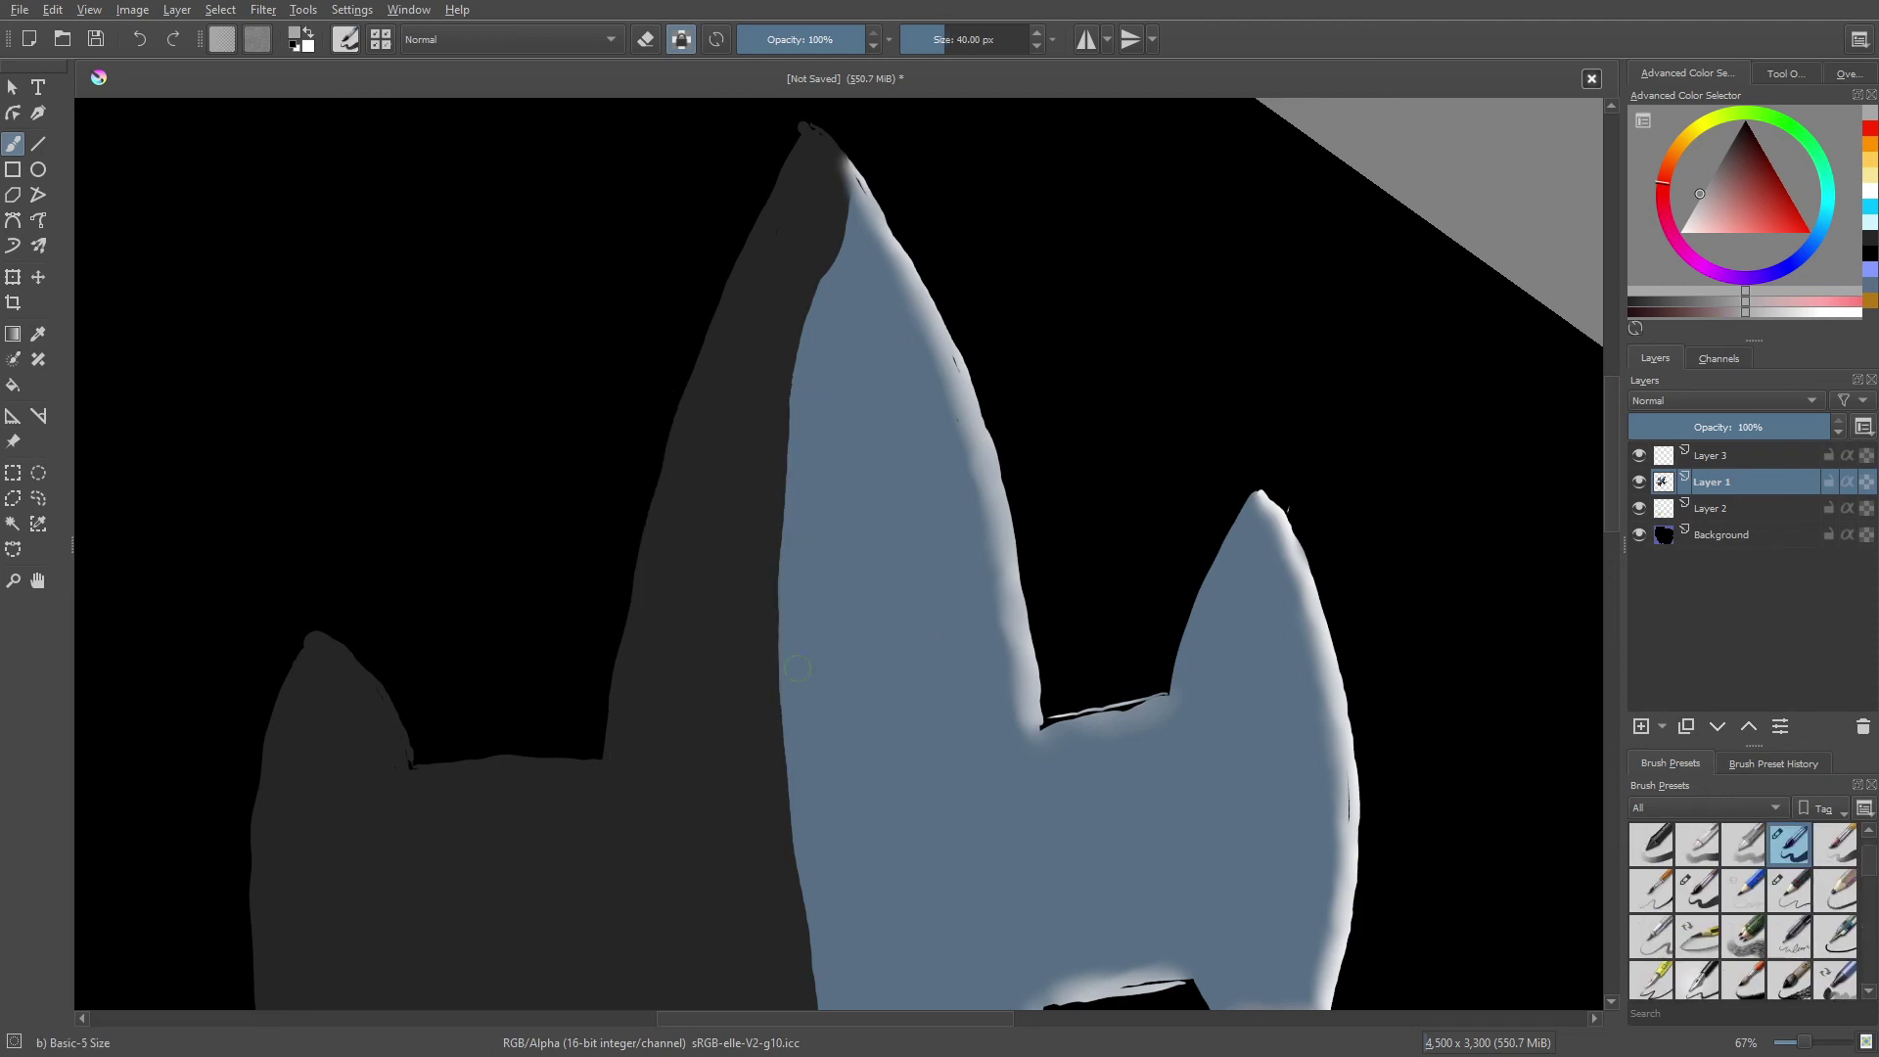
pyautogui.rightClick(788, 624)
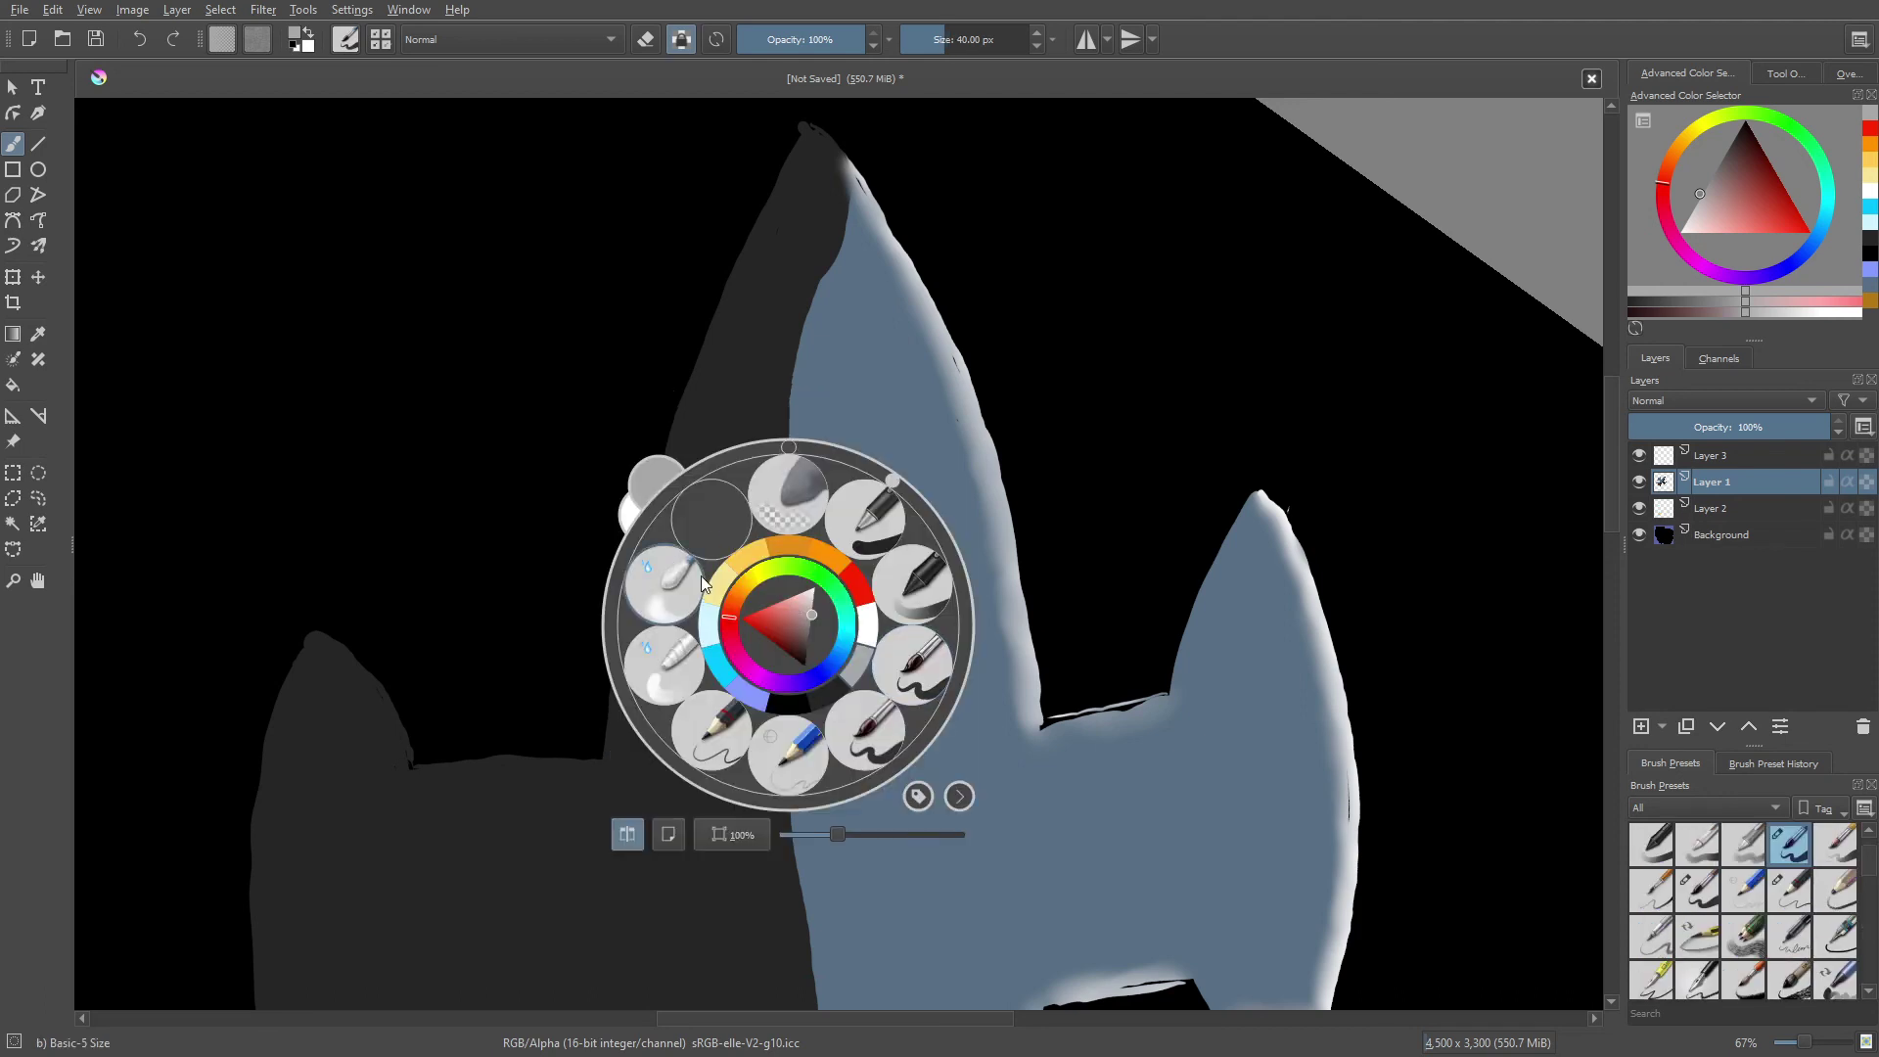
pyautogui.click(812, 605)
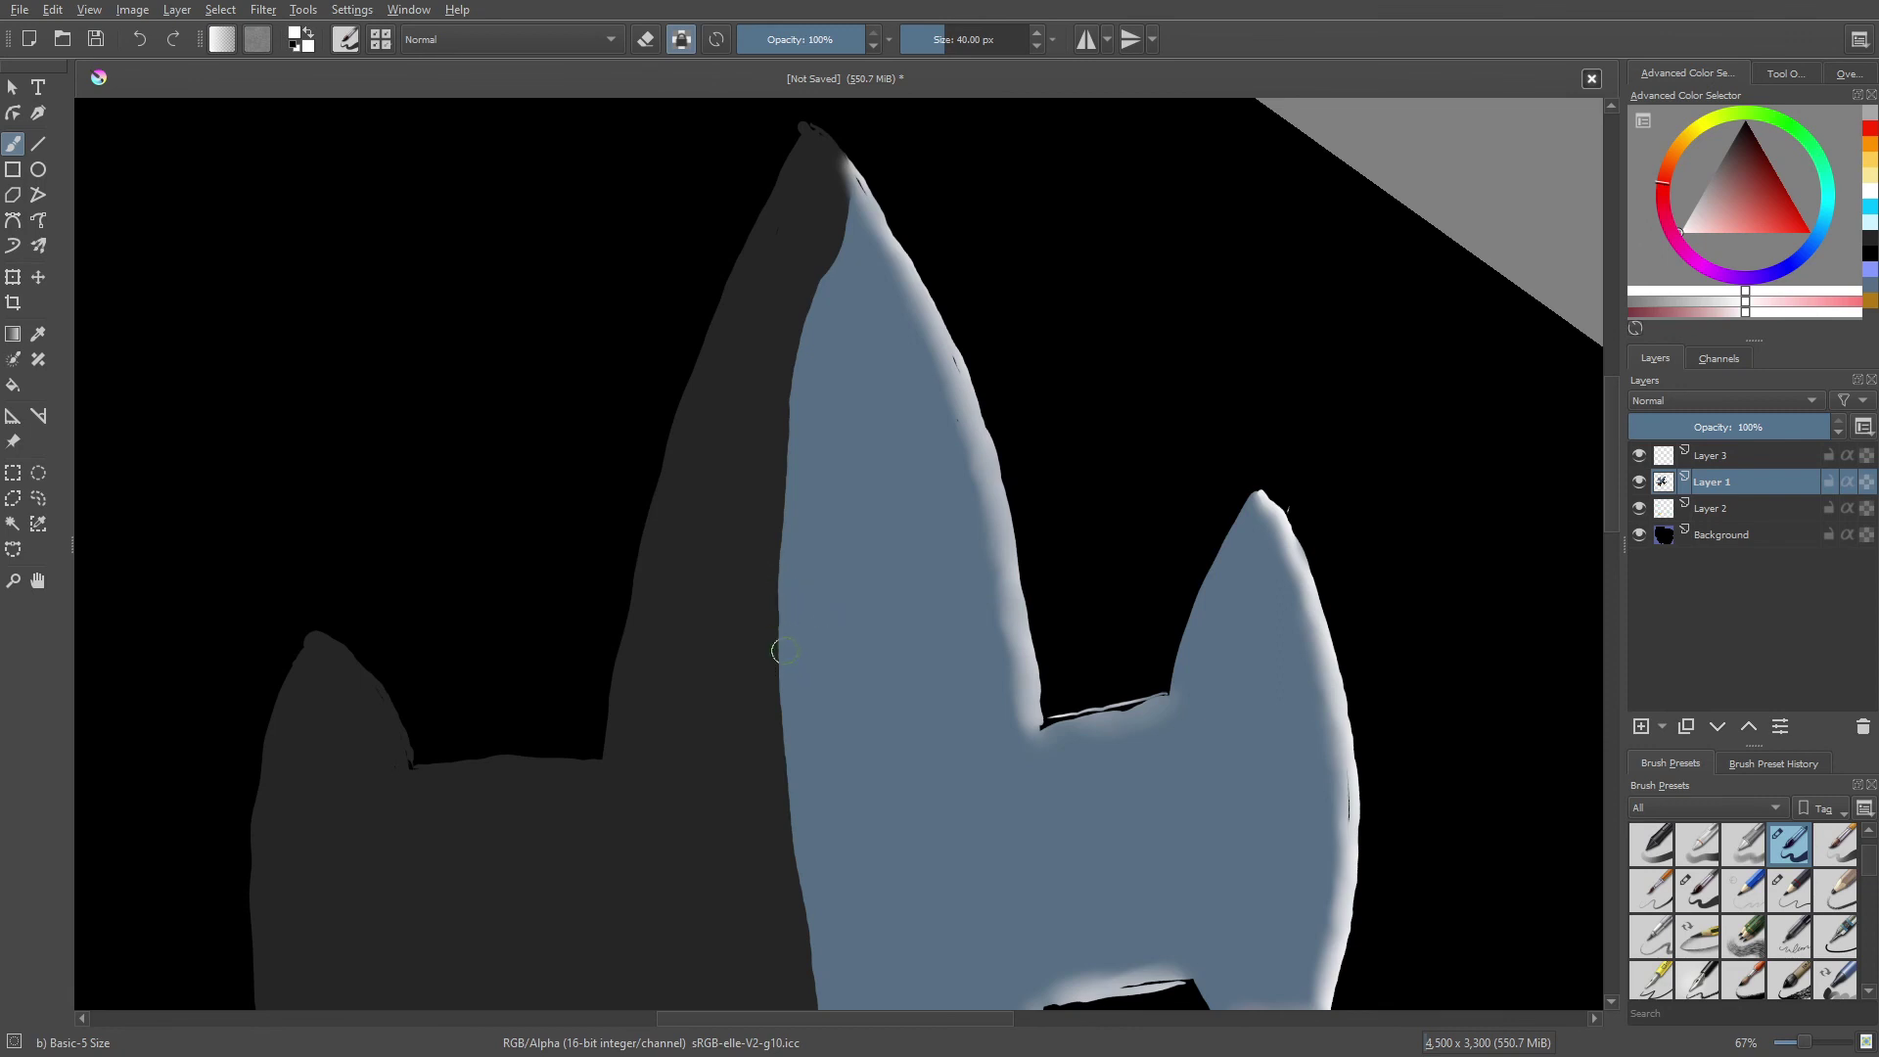
pyautogui.moveTo(793, 646)
pyautogui.mouseDown()
pyautogui.moveTo(836, 486)
pyautogui.moveTo(774, 623)
pyautogui.moveTo(749, 529)
pyautogui.mouseUp()
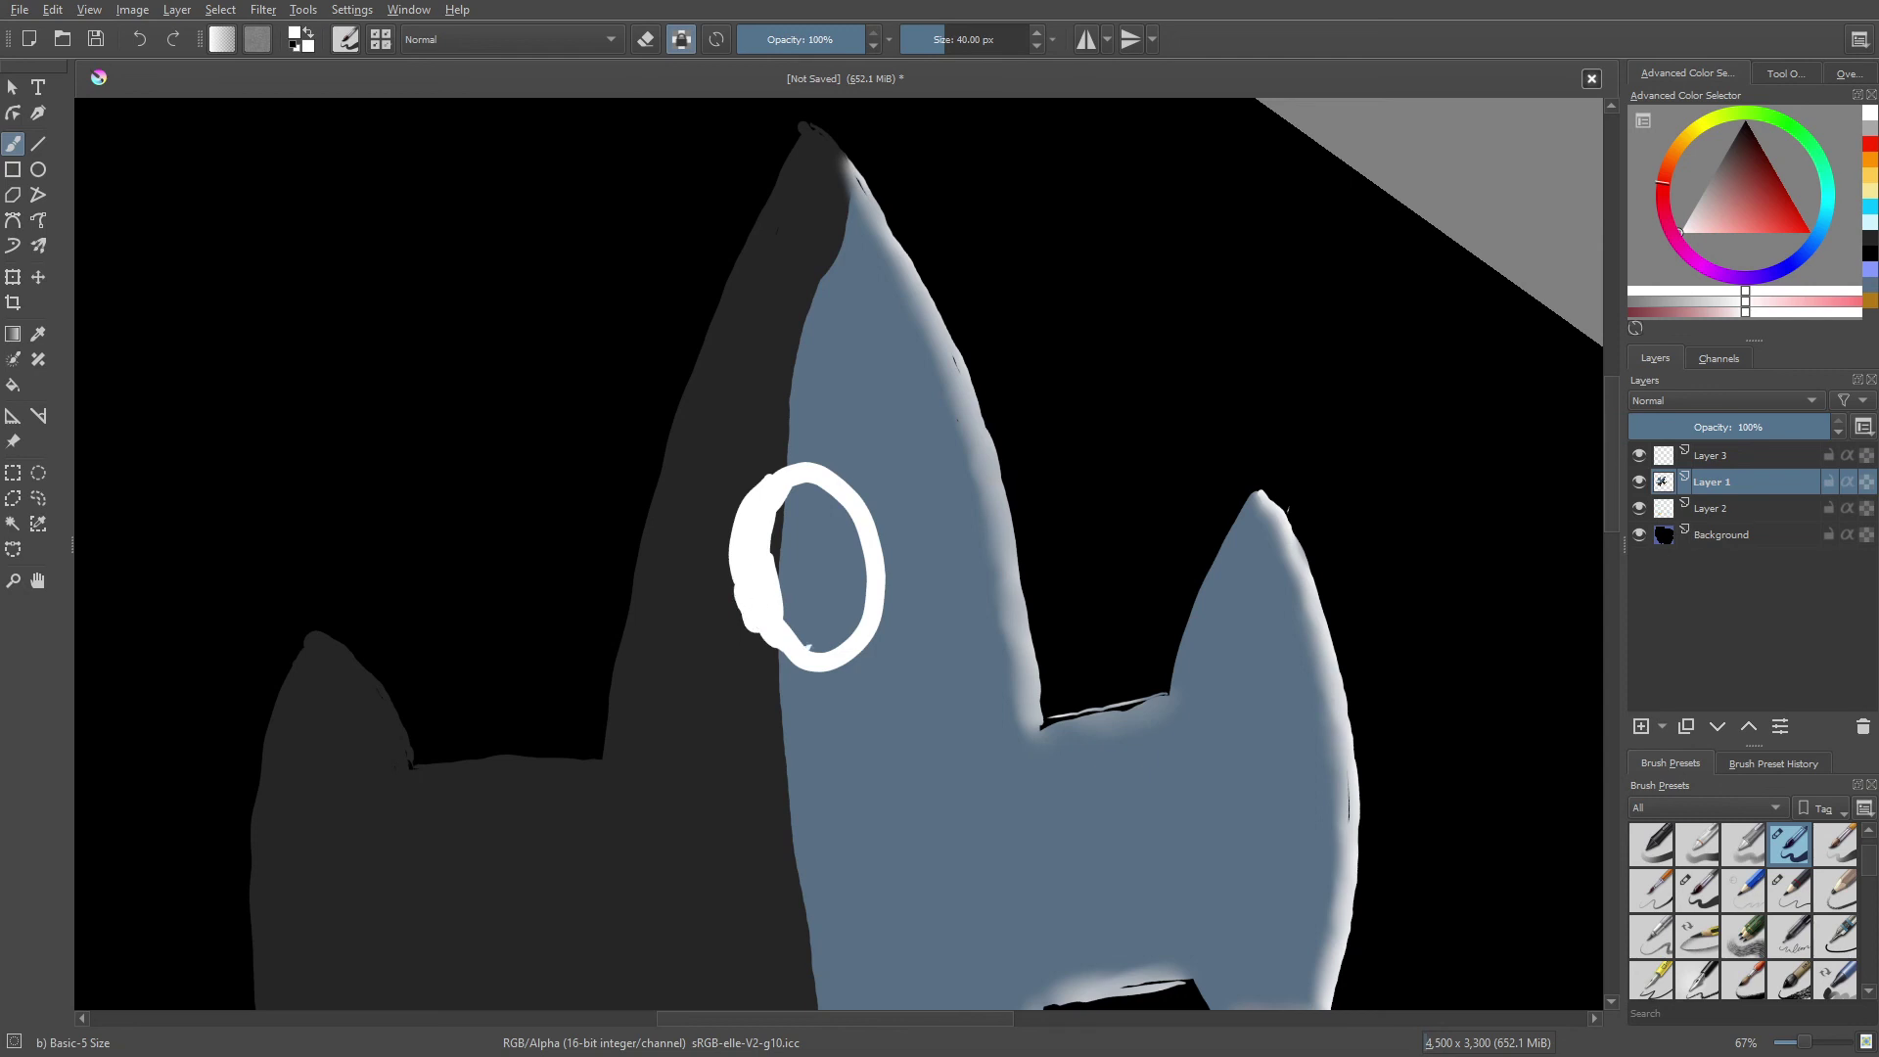
# - Fill the oval's edges and interior with white strokes, undoing one stray stroke along the way
pyautogui.moveTo(738, 612)
pyautogui.mouseDown()
pyautogui.moveTo(772, 515)
pyautogui.moveTo(779, 529)
pyautogui.mouseUp()
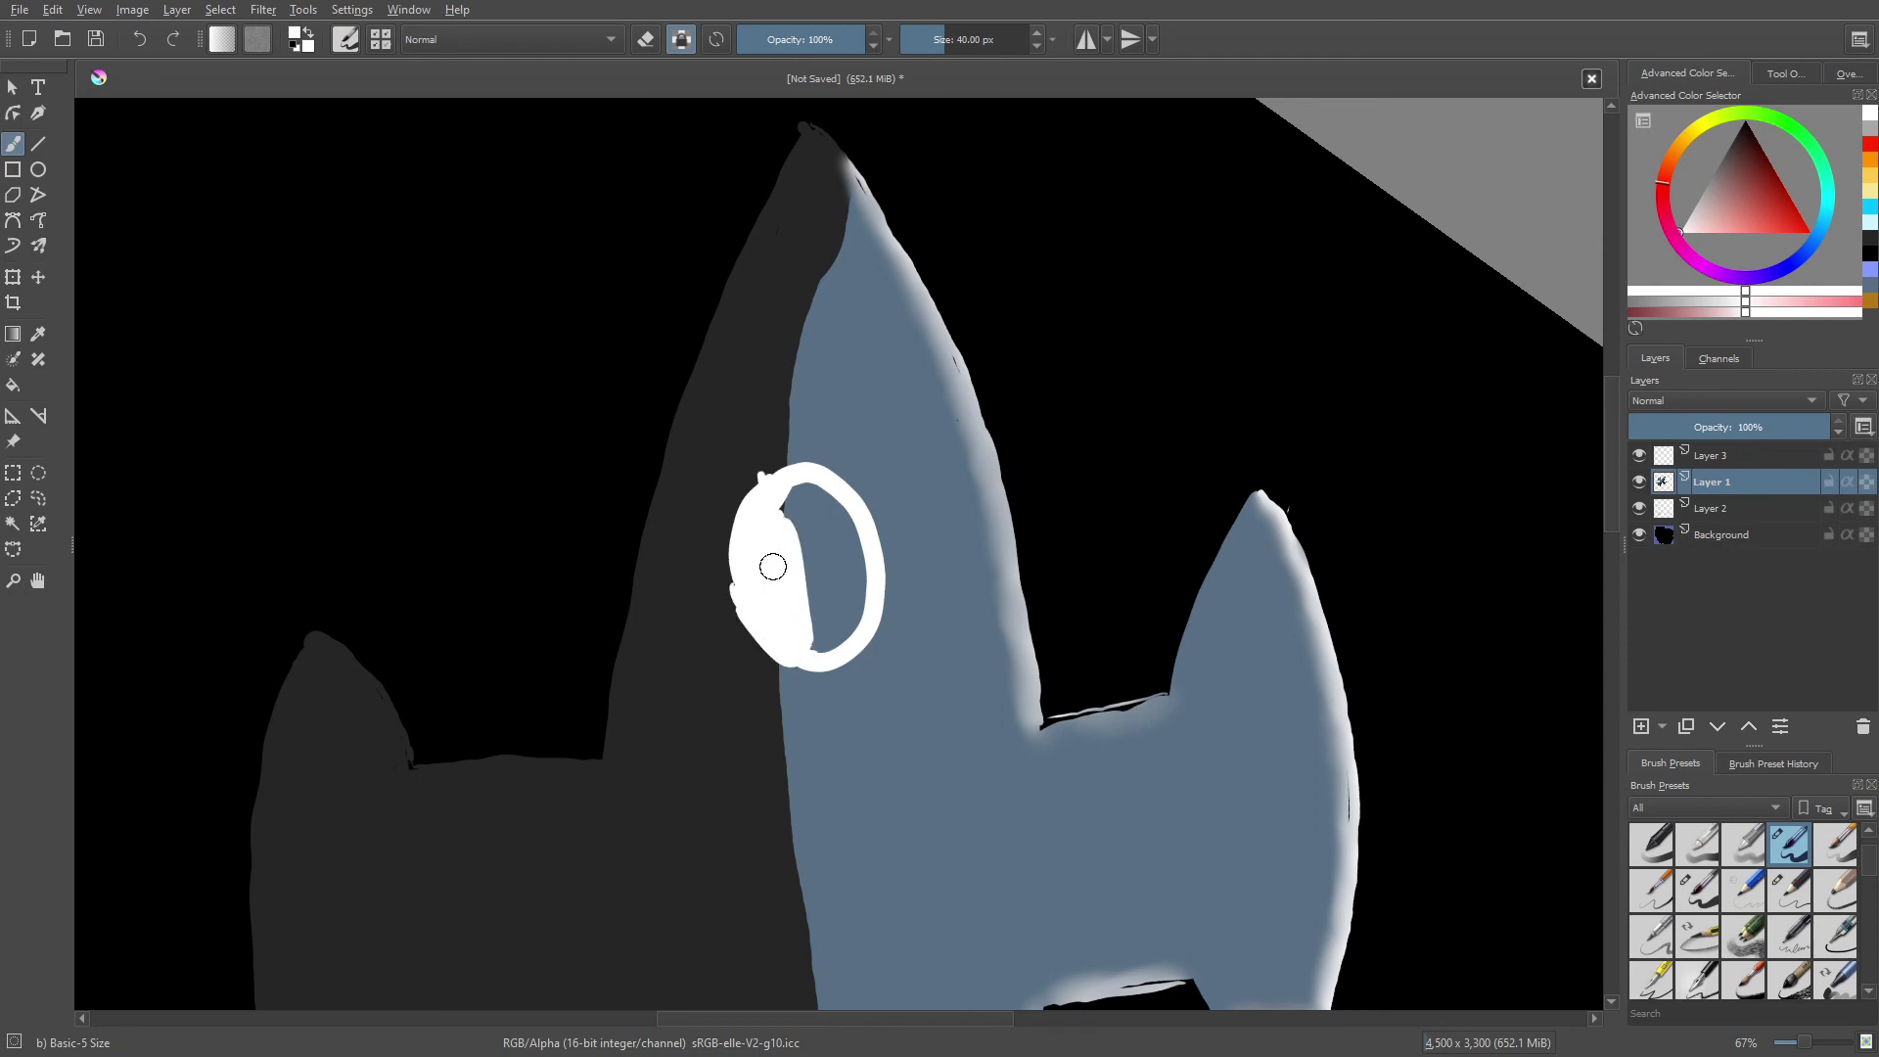
pyautogui.hotkey('ctrl', 'z')
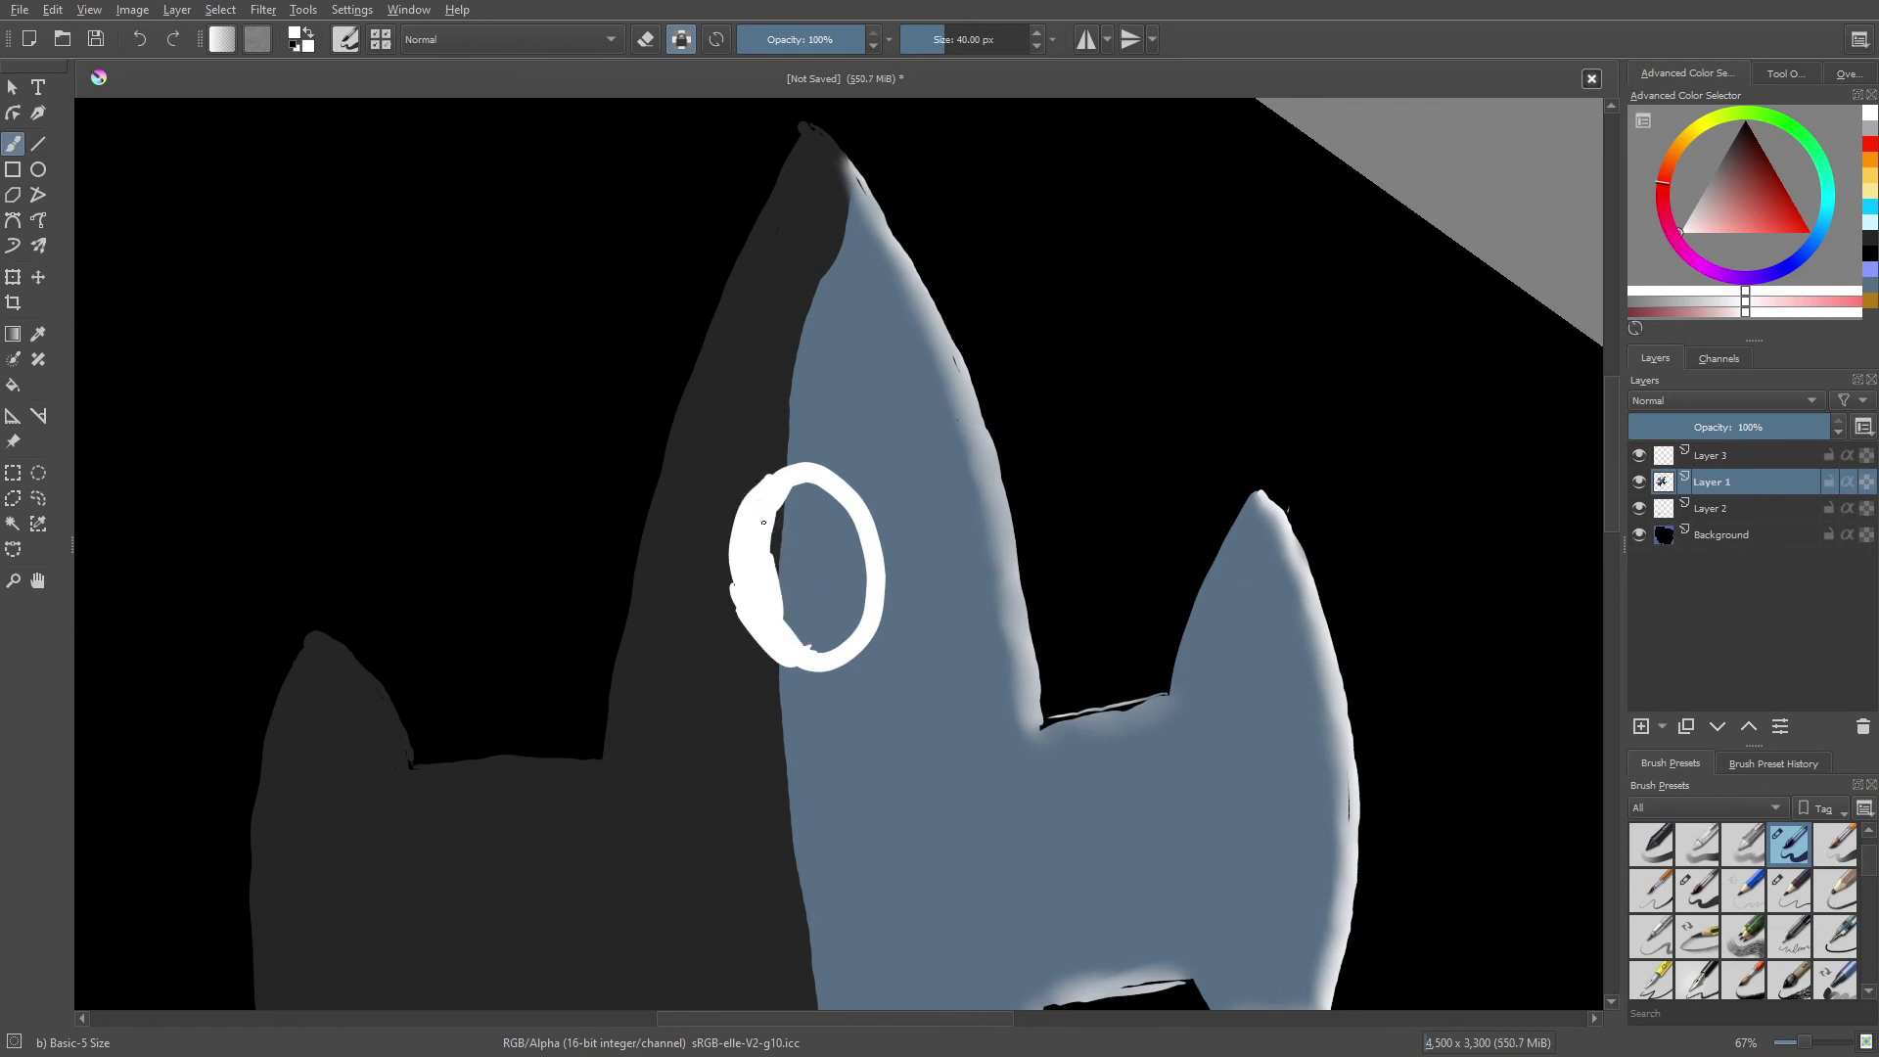
pyautogui.moveTo(764, 523)
pyautogui.mouseDown()
pyautogui.moveTo(817, 516)
pyautogui.moveTo(792, 526)
pyautogui.mouseUp()
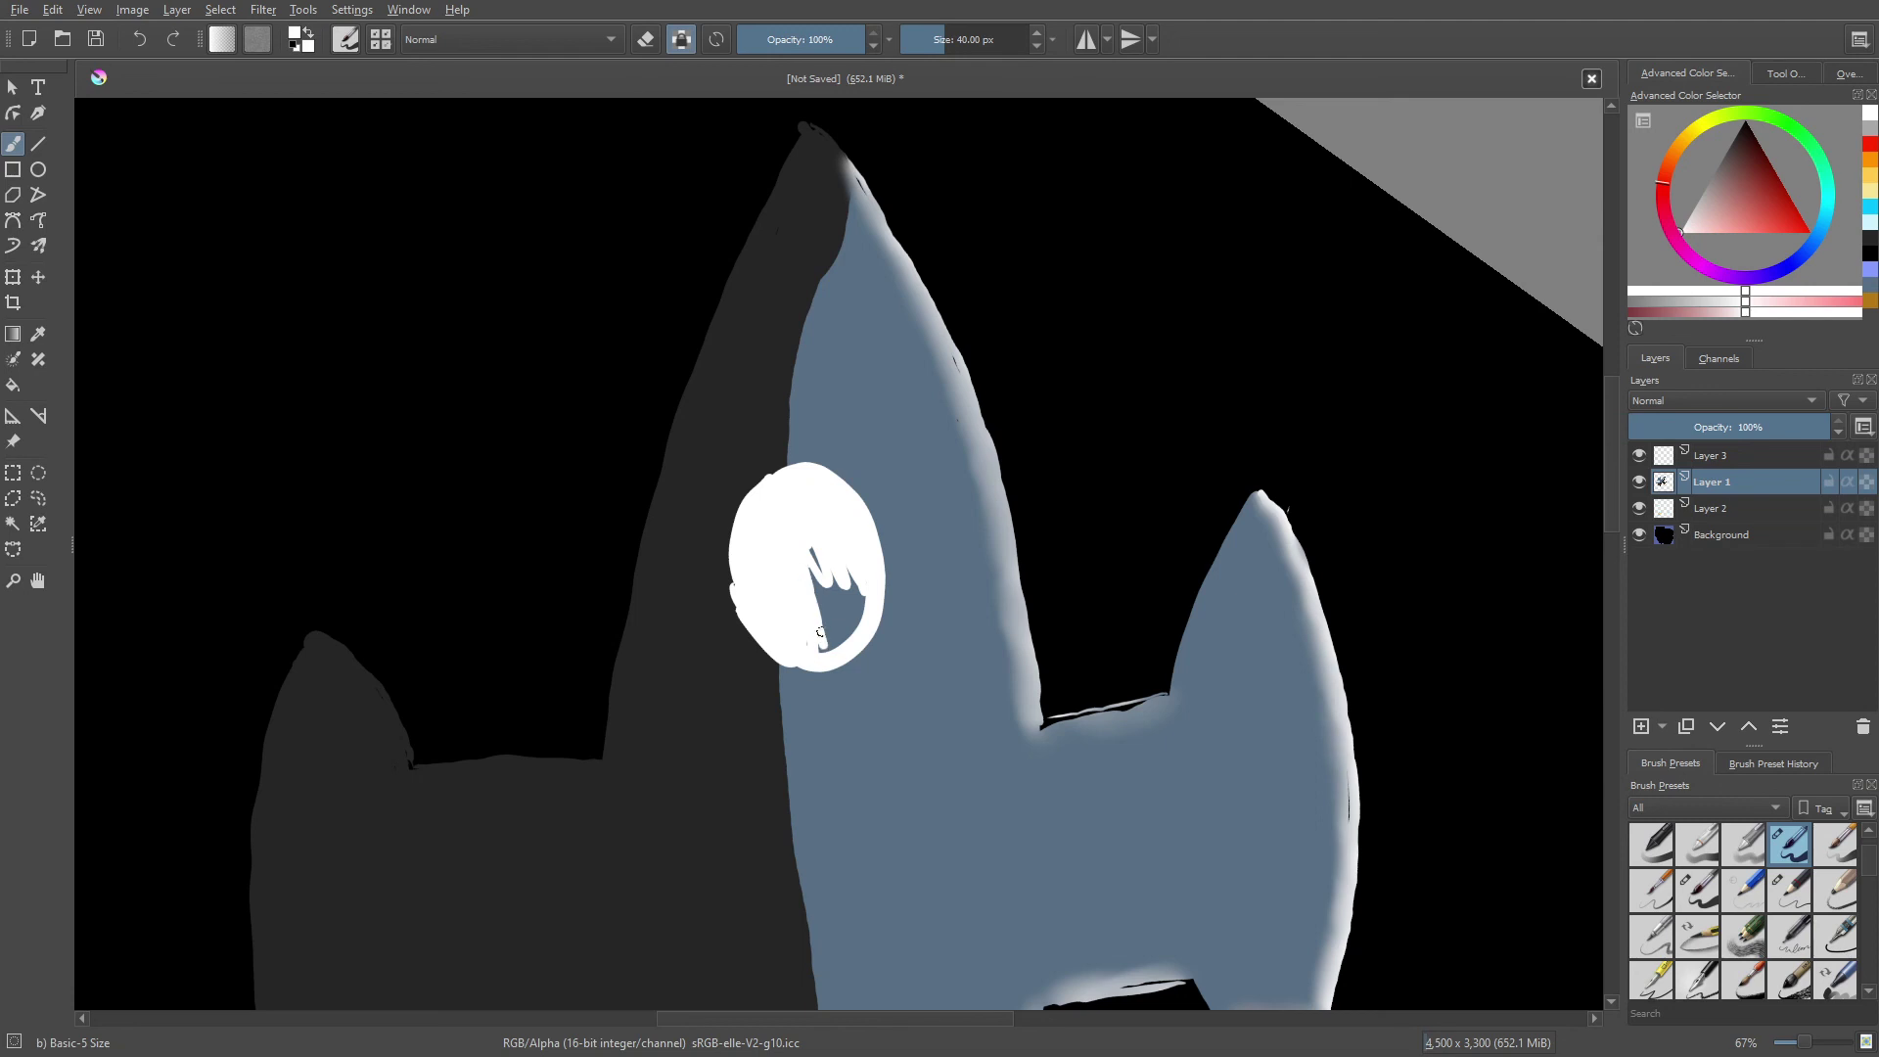
pyautogui.moveTo(820, 632)
pyautogui.mouseDown()
pyautogui.moveTo(824, 609)
pyautogui.moveTo(860, 617)
pyautogui.mouseUp()
pyautogui.moveTo(734, 570); pyautogui.dragTo(730, 529)
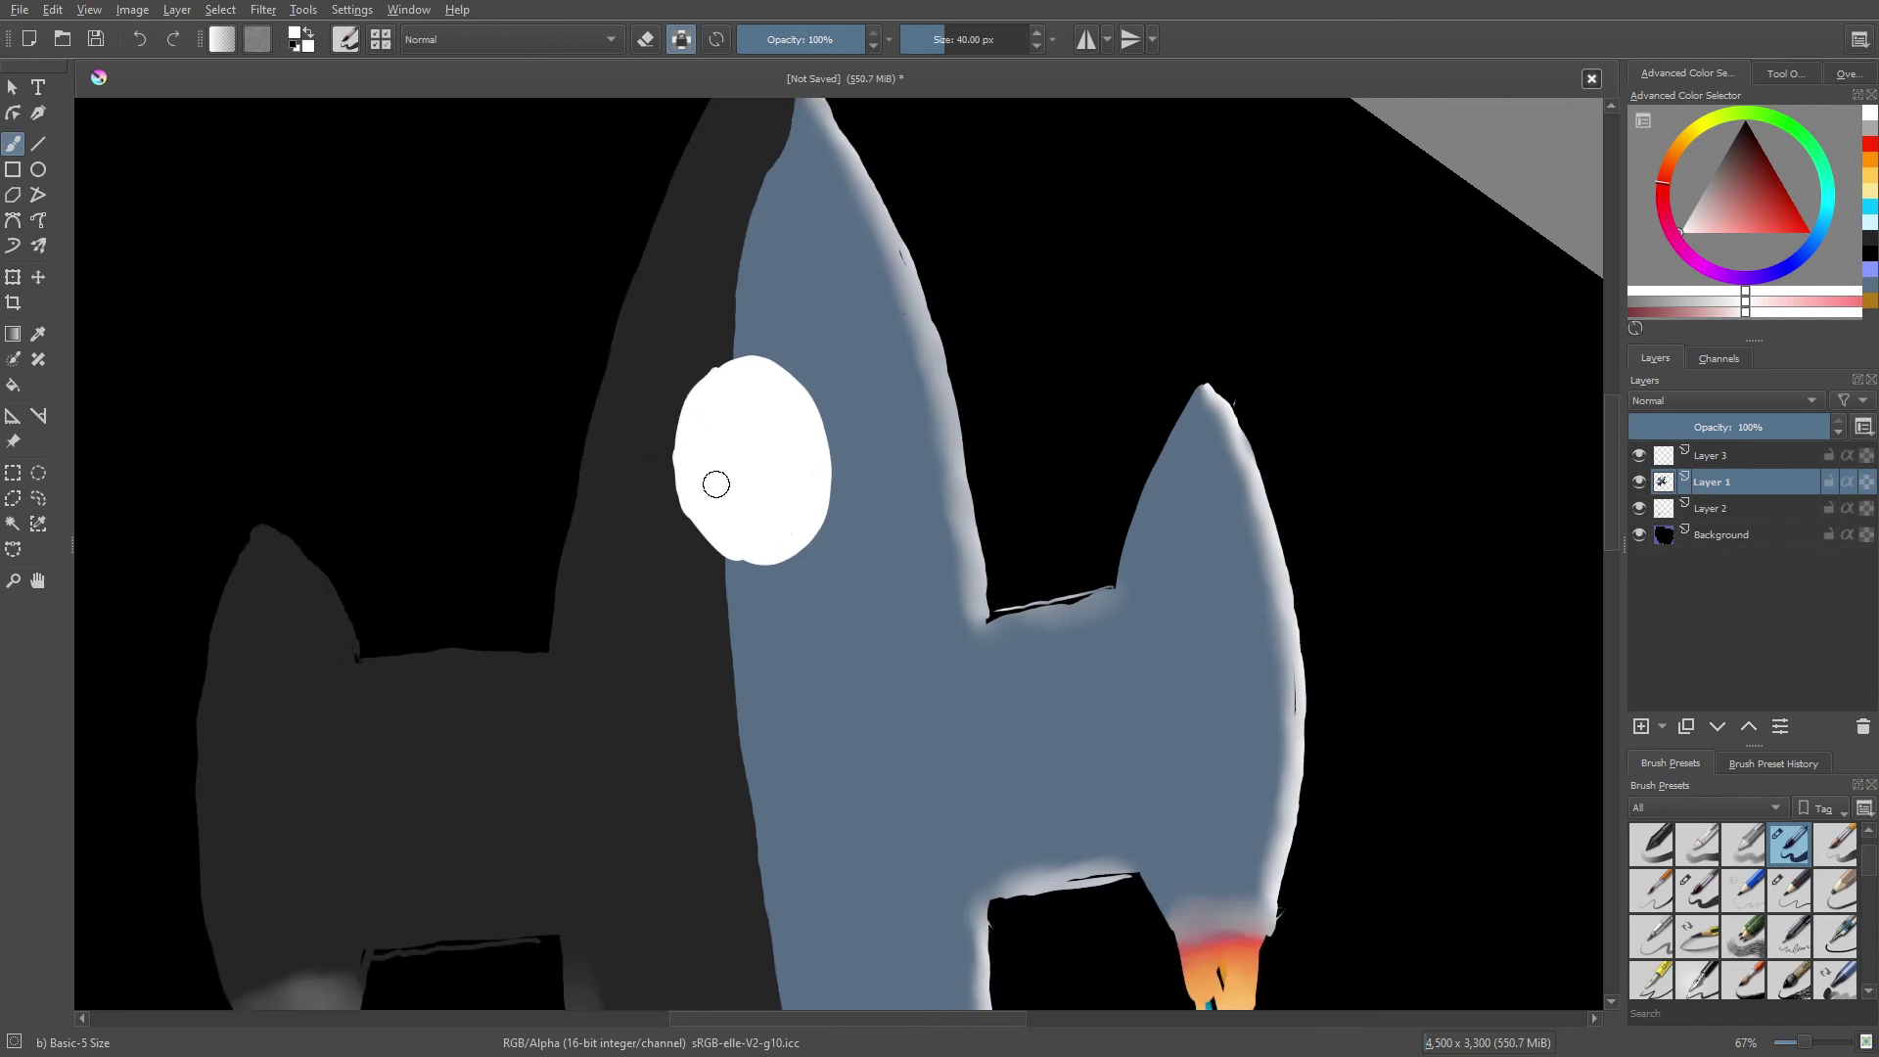
# - Blur the porthole's upper-left, lower and right edges with Blender Blur, then zoom out
pyautogui.rightClick(735, 554)
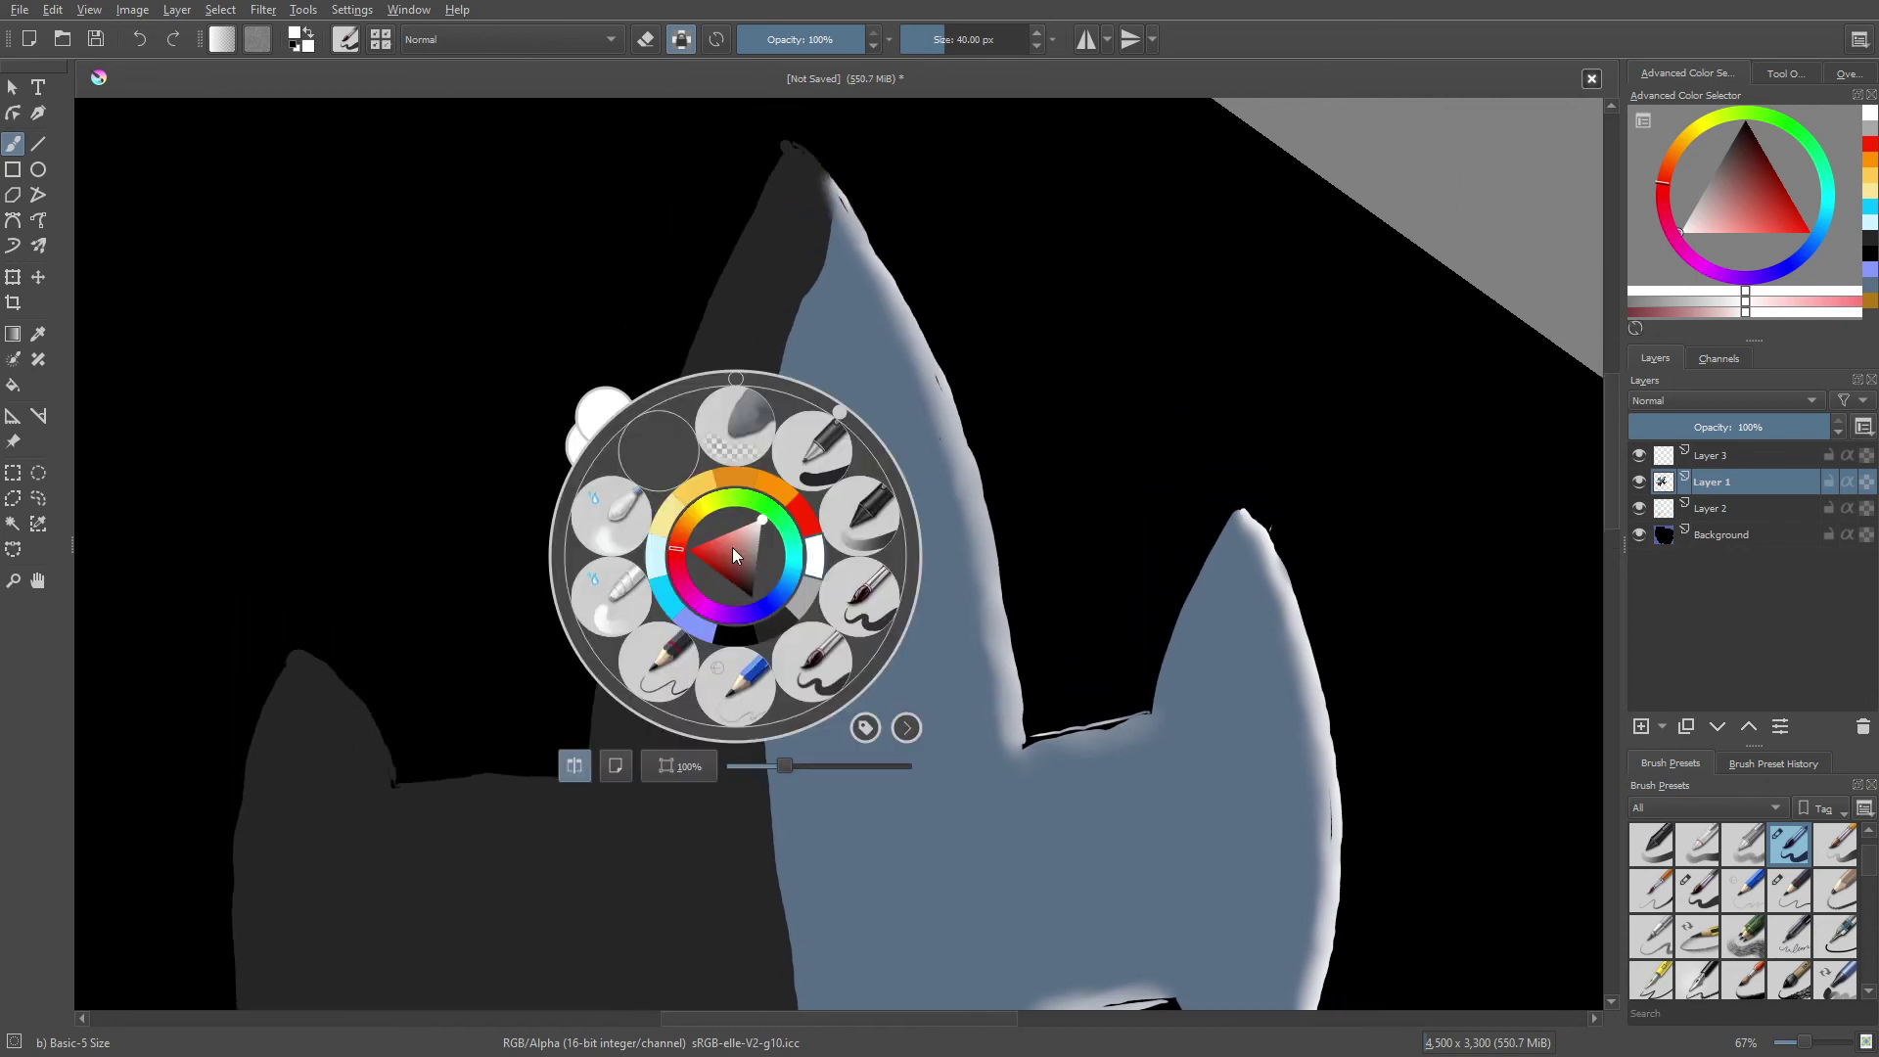
pyautogui.click(624, 526)
pyautogui.moveTo(743, 625)
pyautogui.mouseDown()
pyautogui.moveTo(746, 512)
pyautogui.moveTo(772, 495)
pyautogui.moveTo(835, 537)
pyautogui.moveTo(851, 608)
pyautogui.moveTo(826, 663)
pyautogui.moveTo(767, 663)
pyautogui.moveTo(749, 610)
pyautogui.moveTo(734, 637)
pyautogui.moveTo(743, 549)
pyautogui.mouseUp()
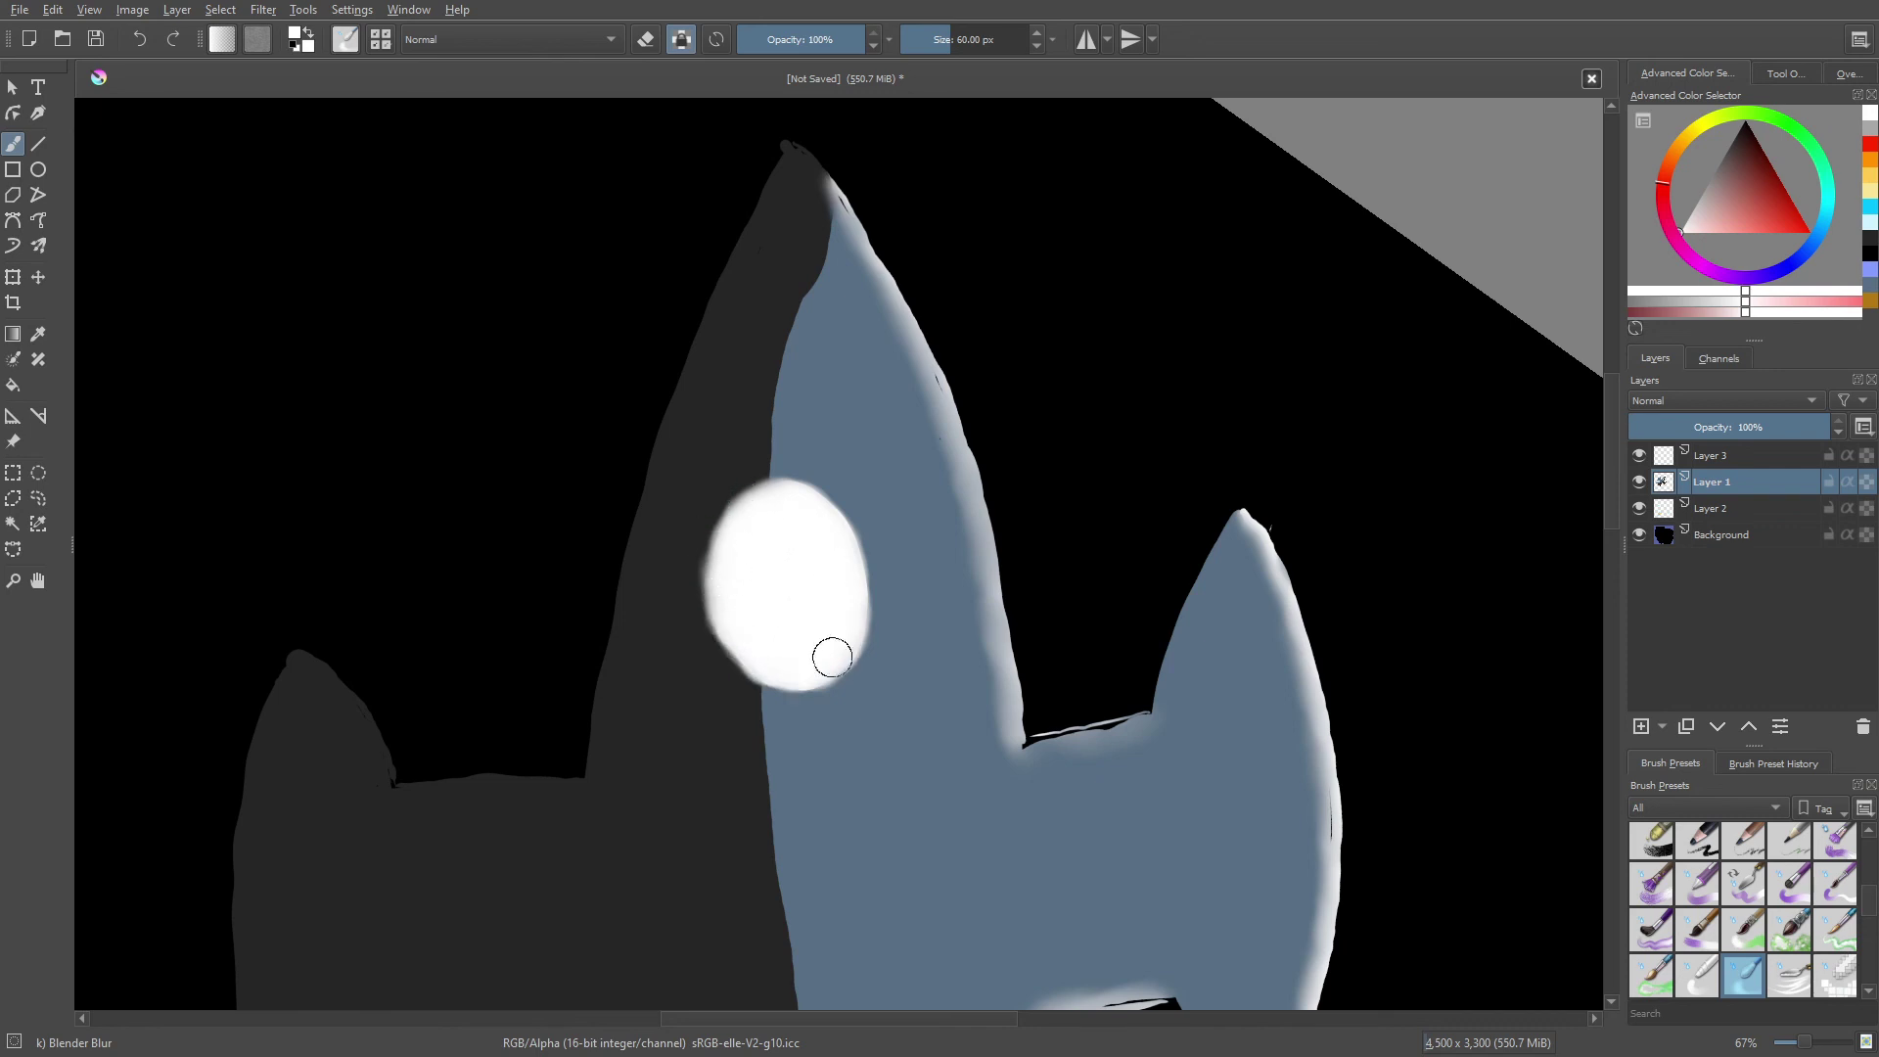
pyautogui.moveTo(832, 657)
pyautogui.mouseDown()
pyautogui.moveTo(754, 600)
pyautogui.moveTo(826, 533)
pyautogui.moveTo(772, 642)
pyautogui.moveTo(828, 541)
pyautogui.moveTo(725, 588)
pyautogui.moveTo(810, 642)
pyautogui.moveTo(754, 543)
pyautogui.mouseUp()
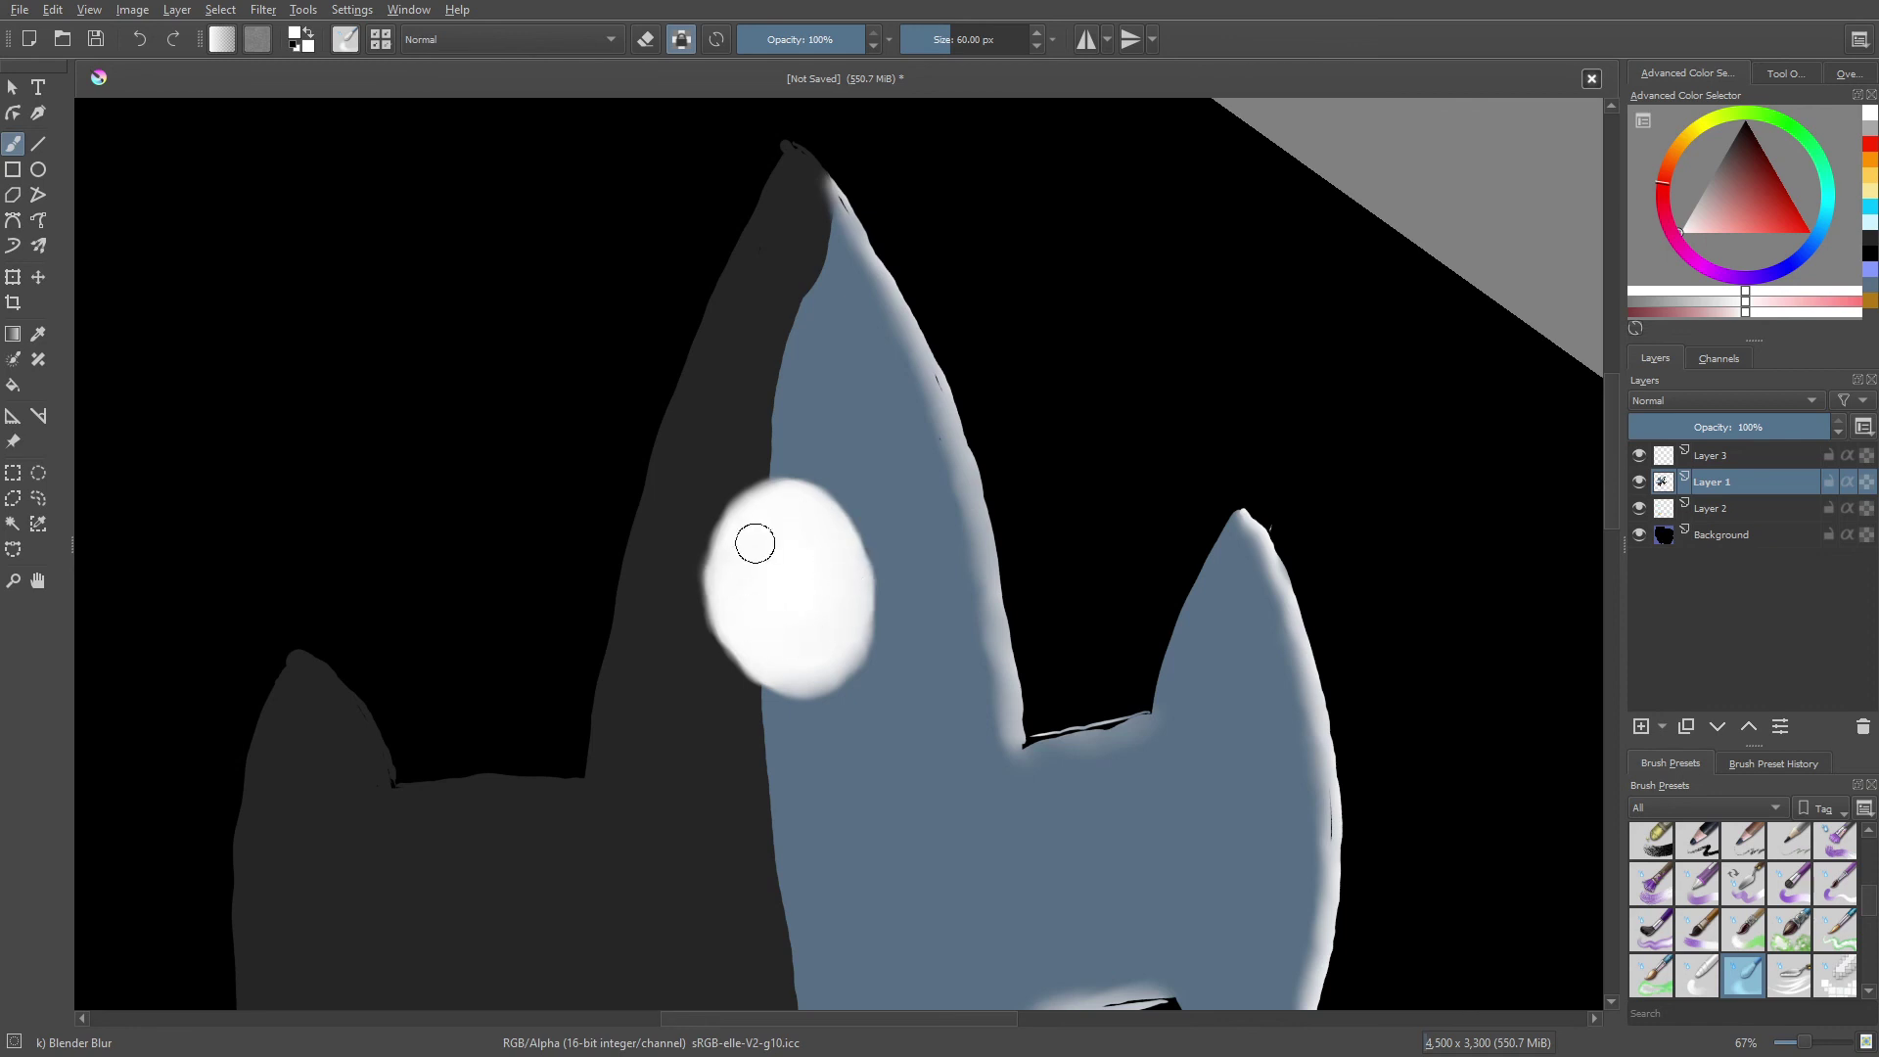
pyautogui.press('-')
pyautogui.press('-')
pyautogui.press('-')
pyautogui.press('-')
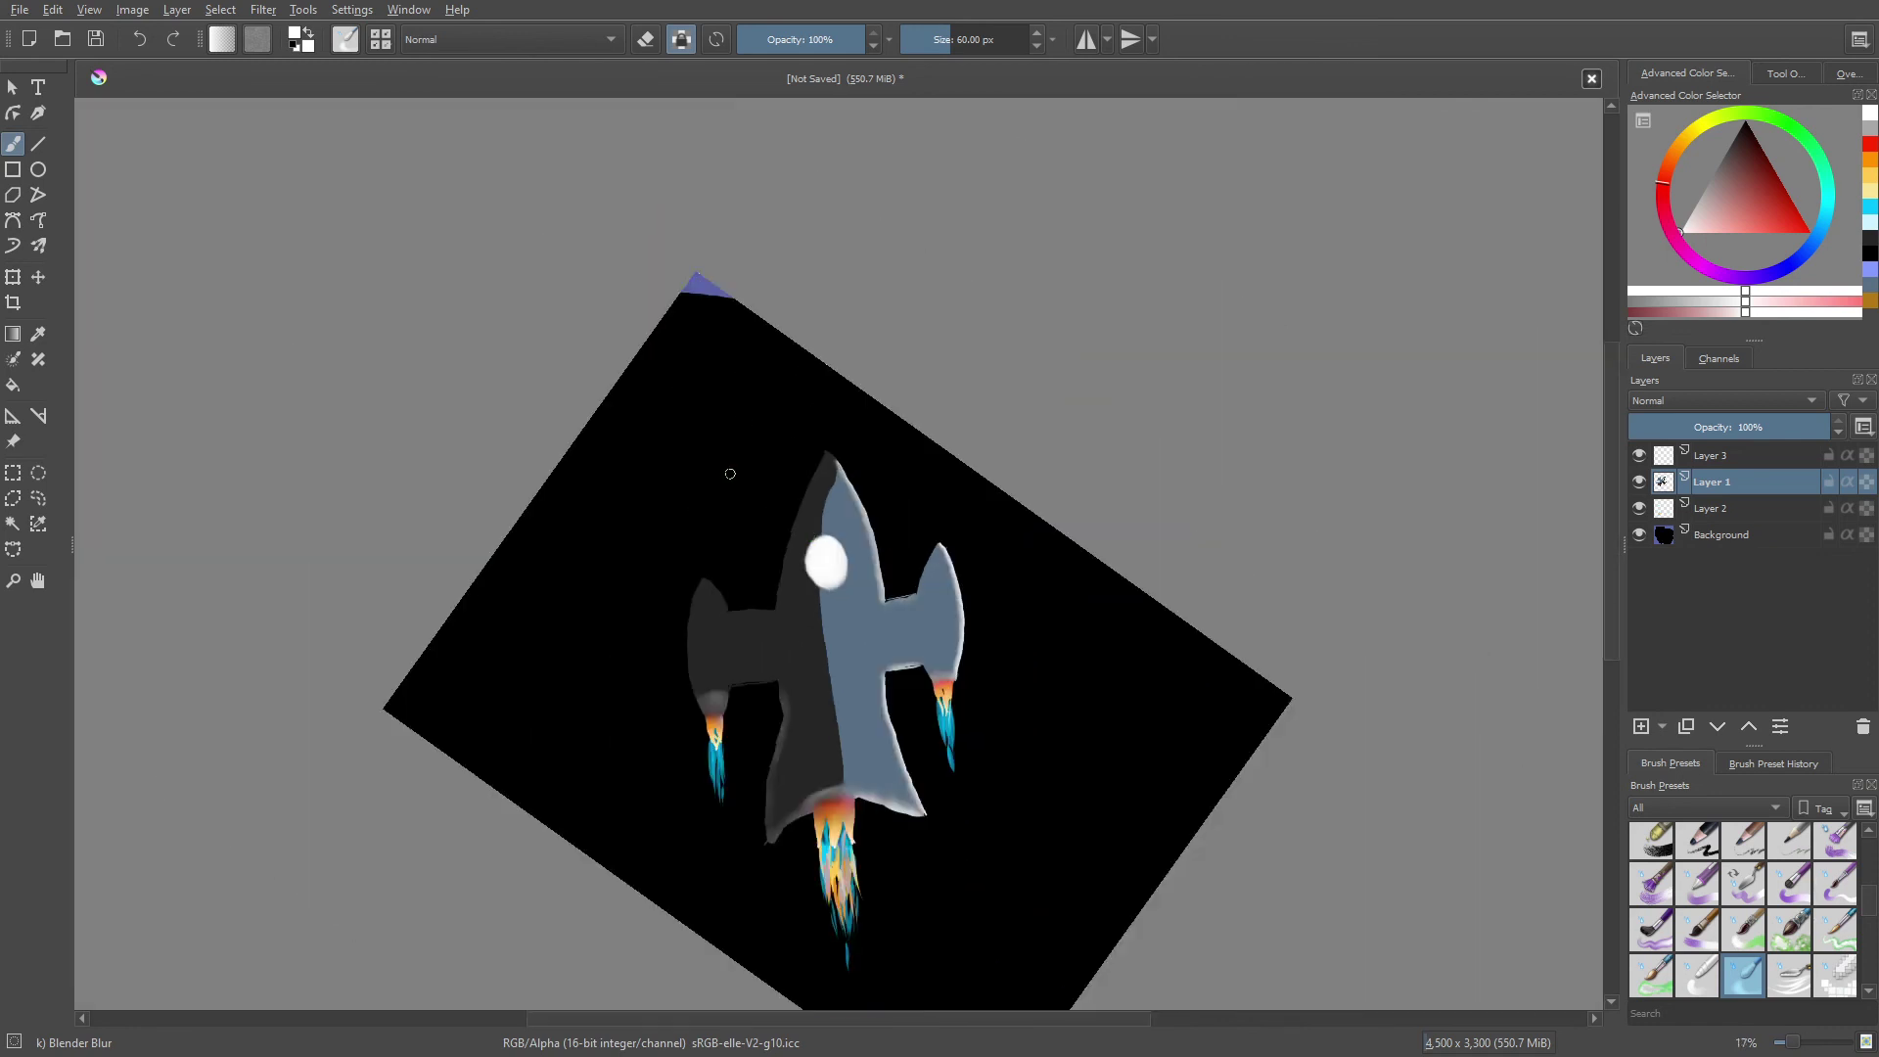
# - Blur down the dark/blue hull seam from the nose and lightly soften the porthole's top edge
pyautogui.moveTo(695, 418); pyautogui.dragTo(619, 288)
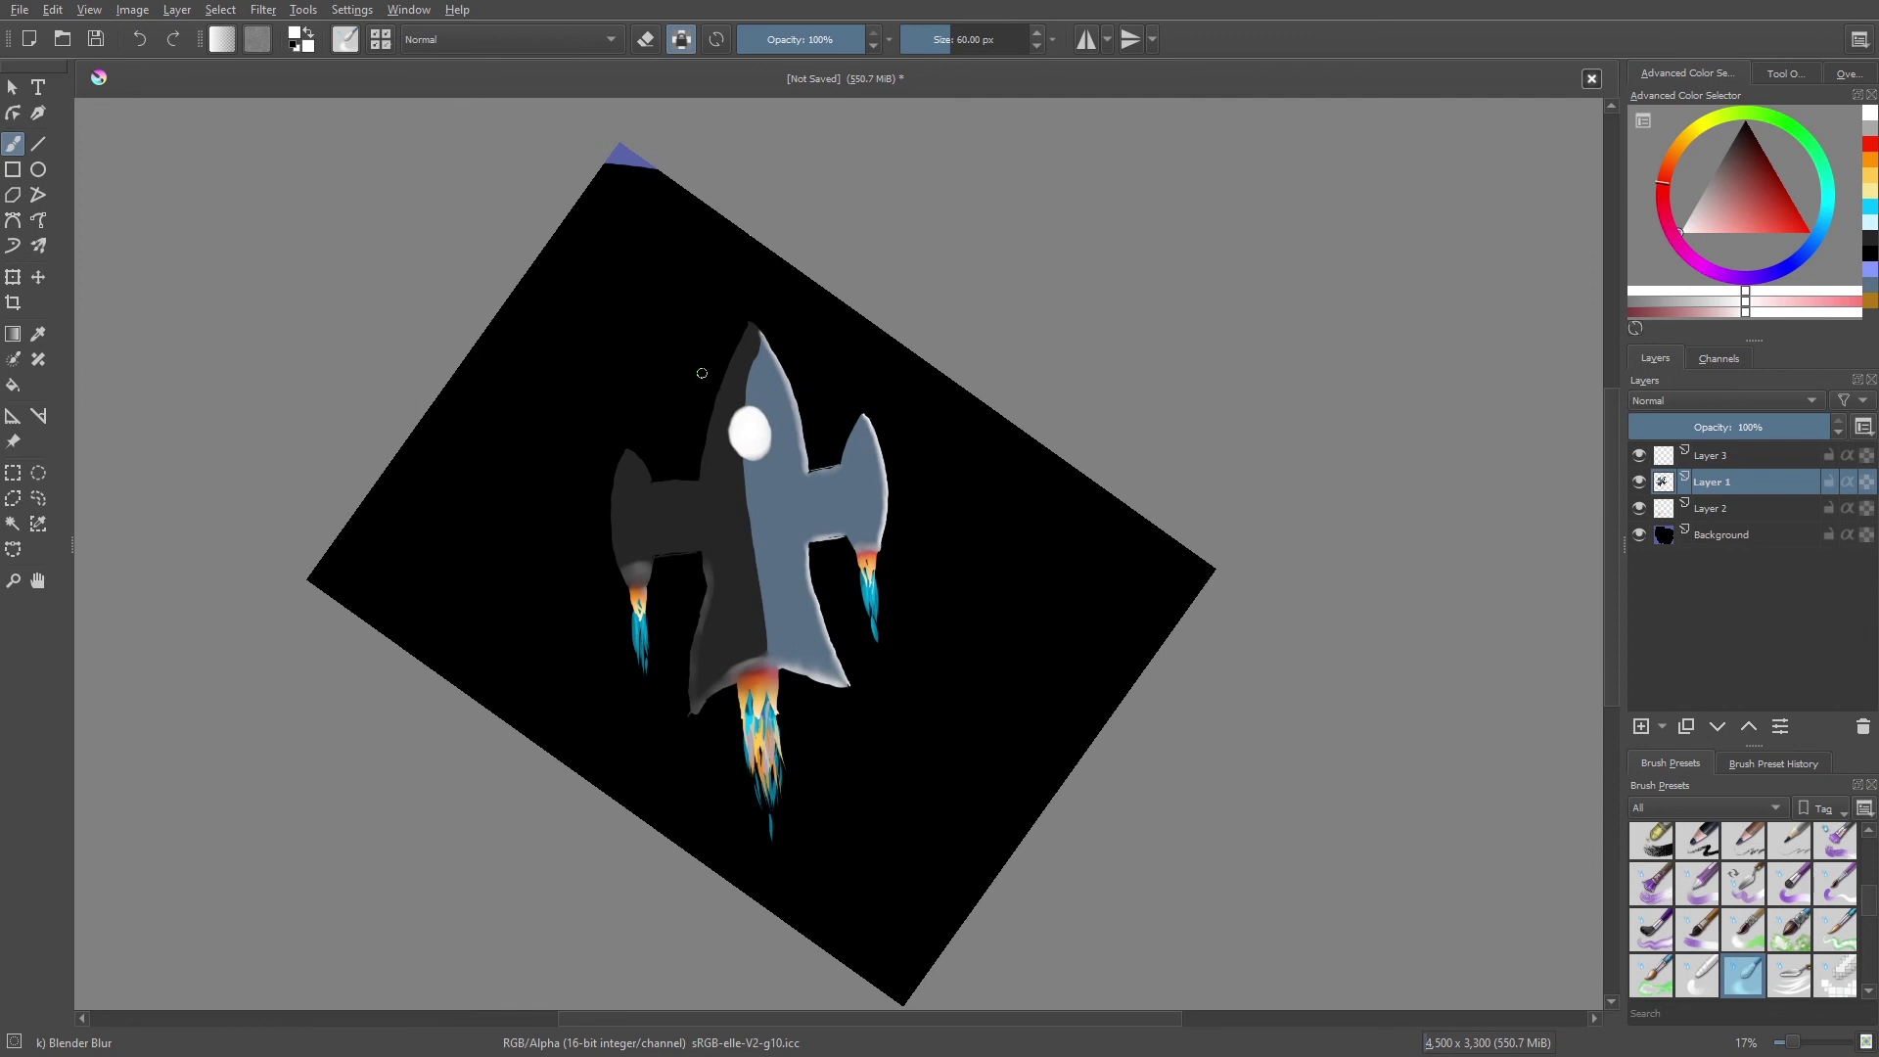
pyautogui.press('+')
pyautogui.press('+')
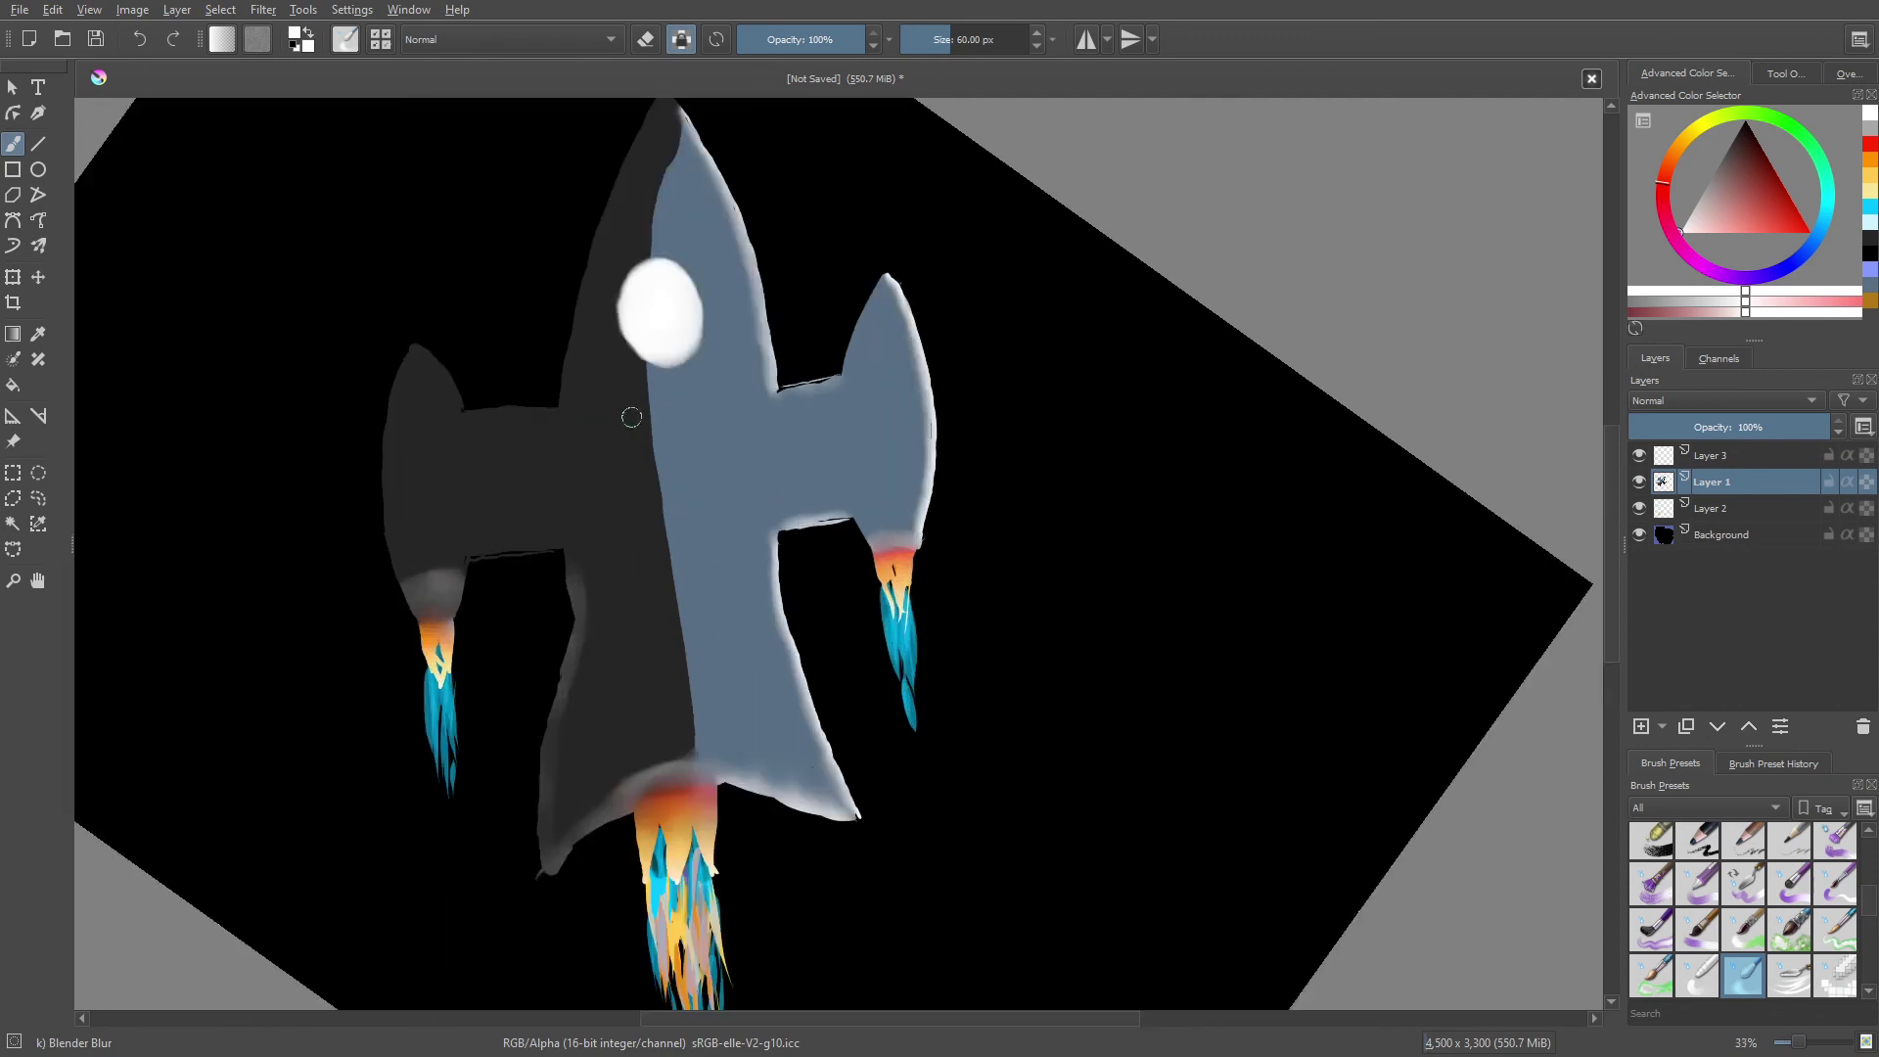
pyautogui.moveTo(631, 418); pyautogui.dragTo(781, 530)
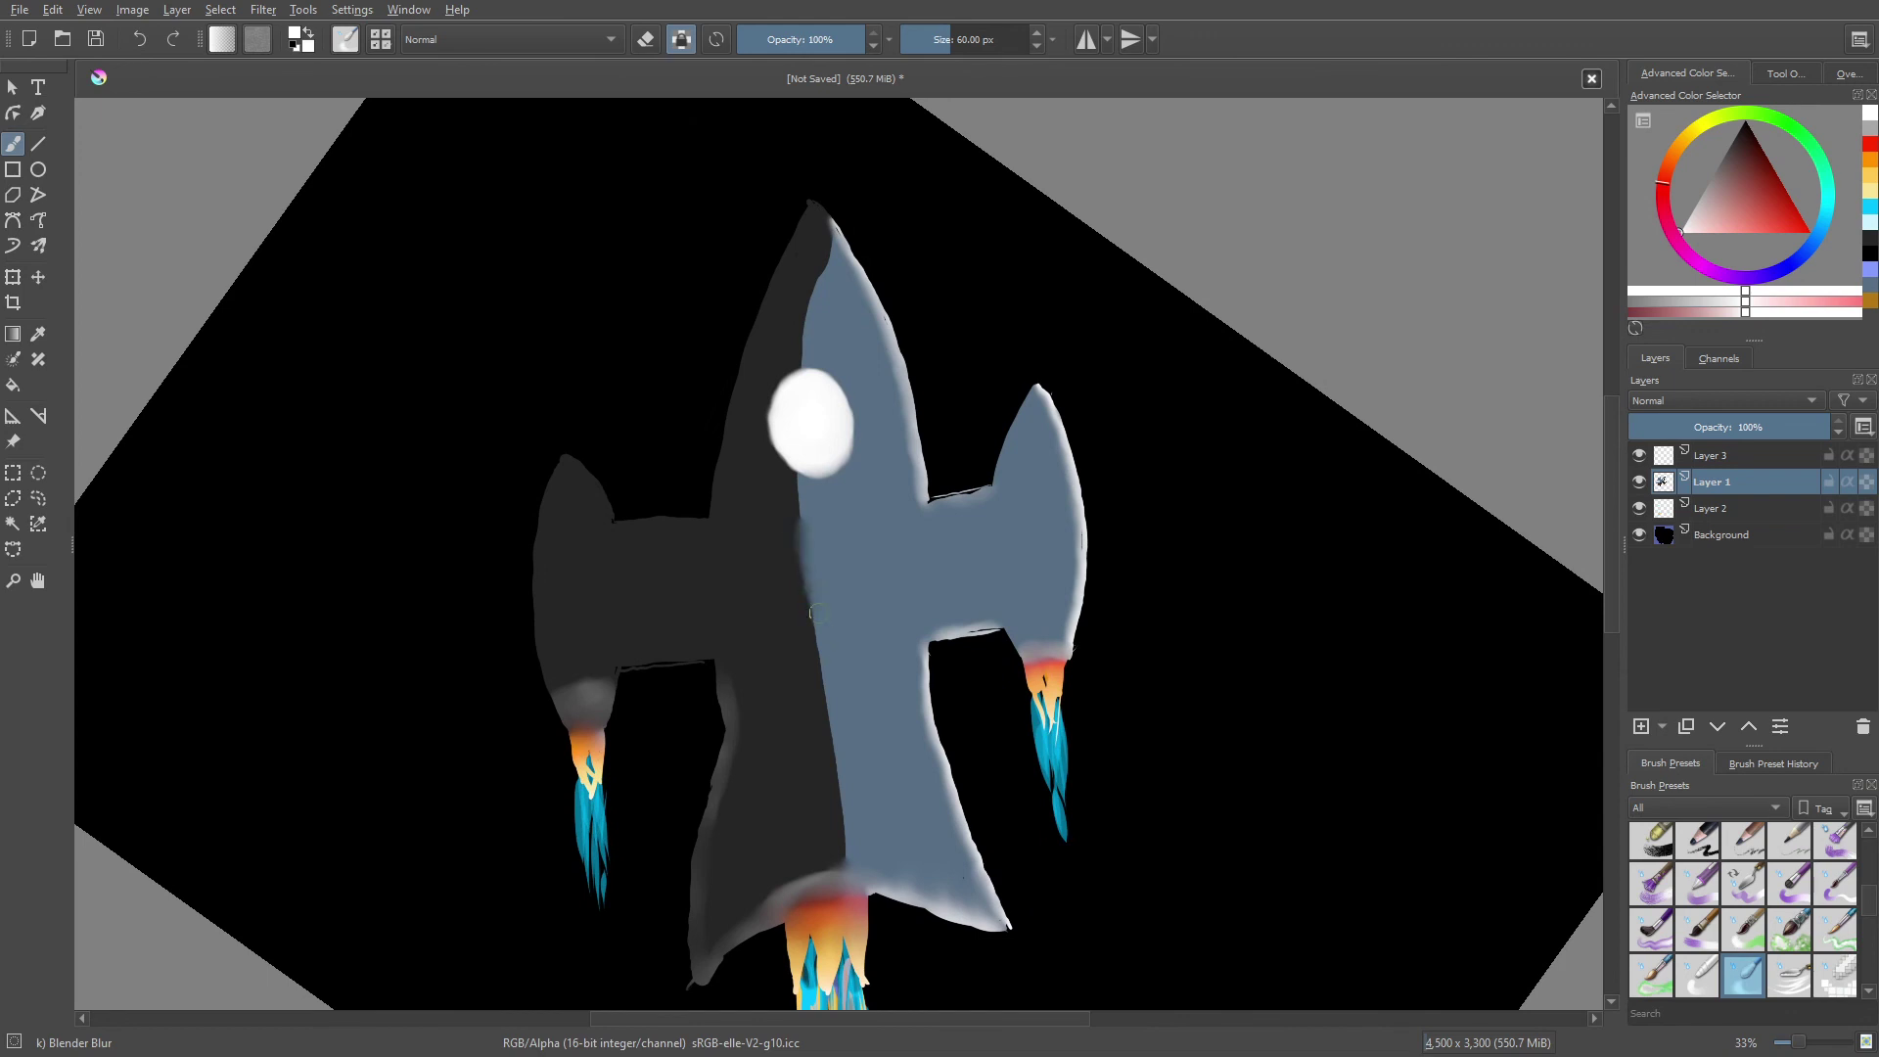
pyautogui.moveTo(812, 614)
pyautogui.mouseDown()
pyautogui.moveTo(822, 829)
pyautogui.moveTo(857, 854)
pyautogui.mouseUp()
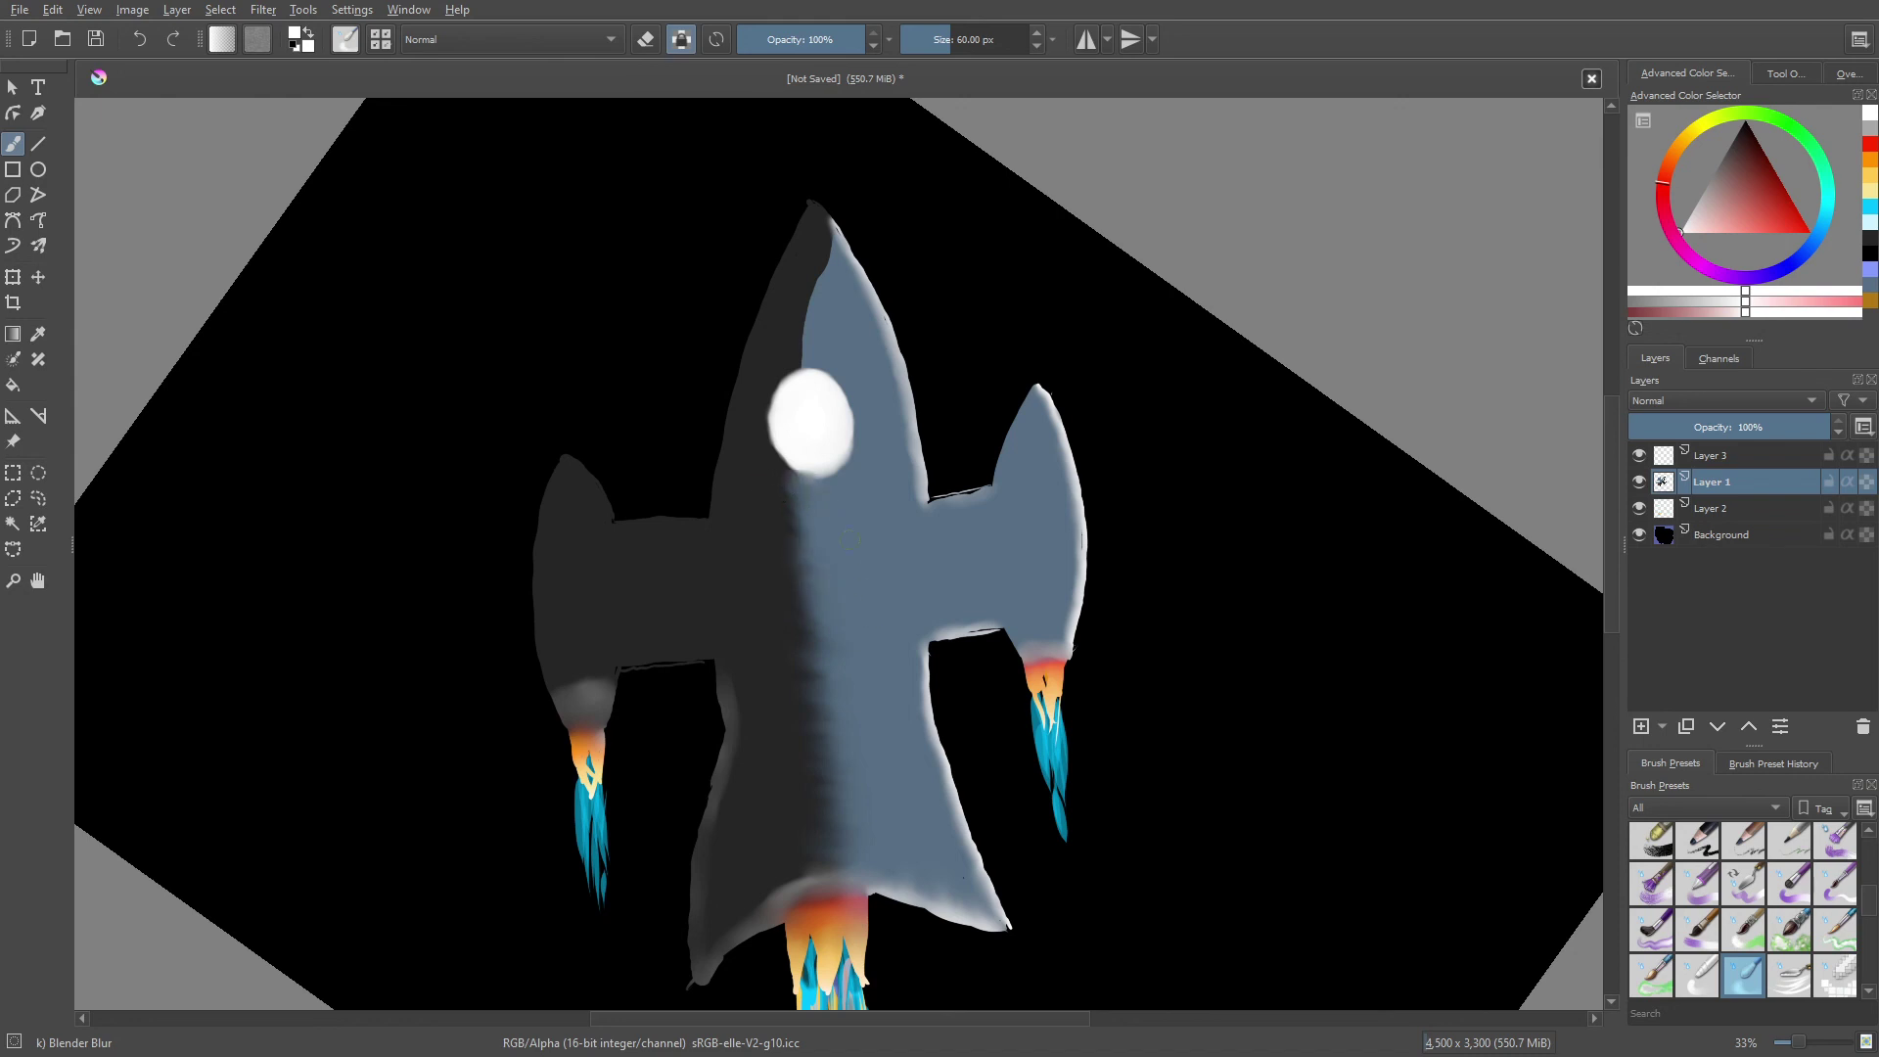
pyautogui.press('-')
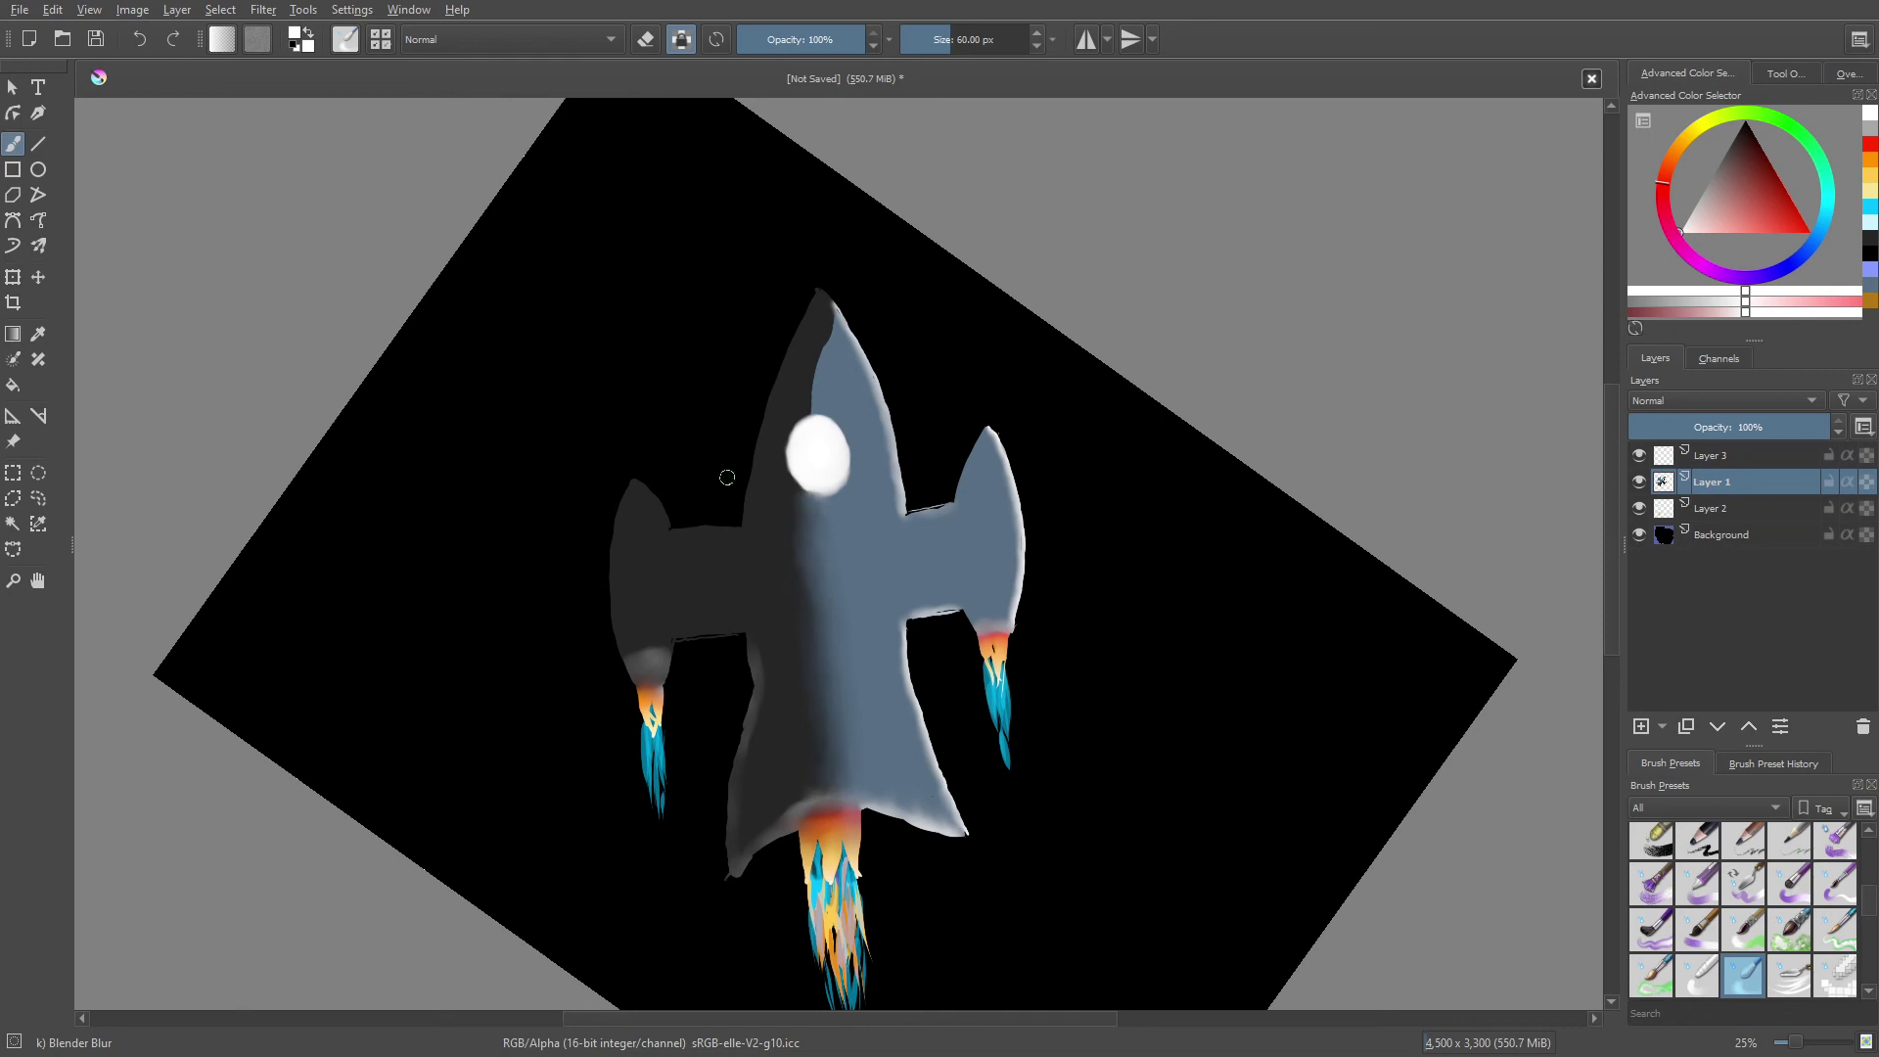
pyautogui.moveTo(817, 370); pyautogui.dragTo(809, 423)
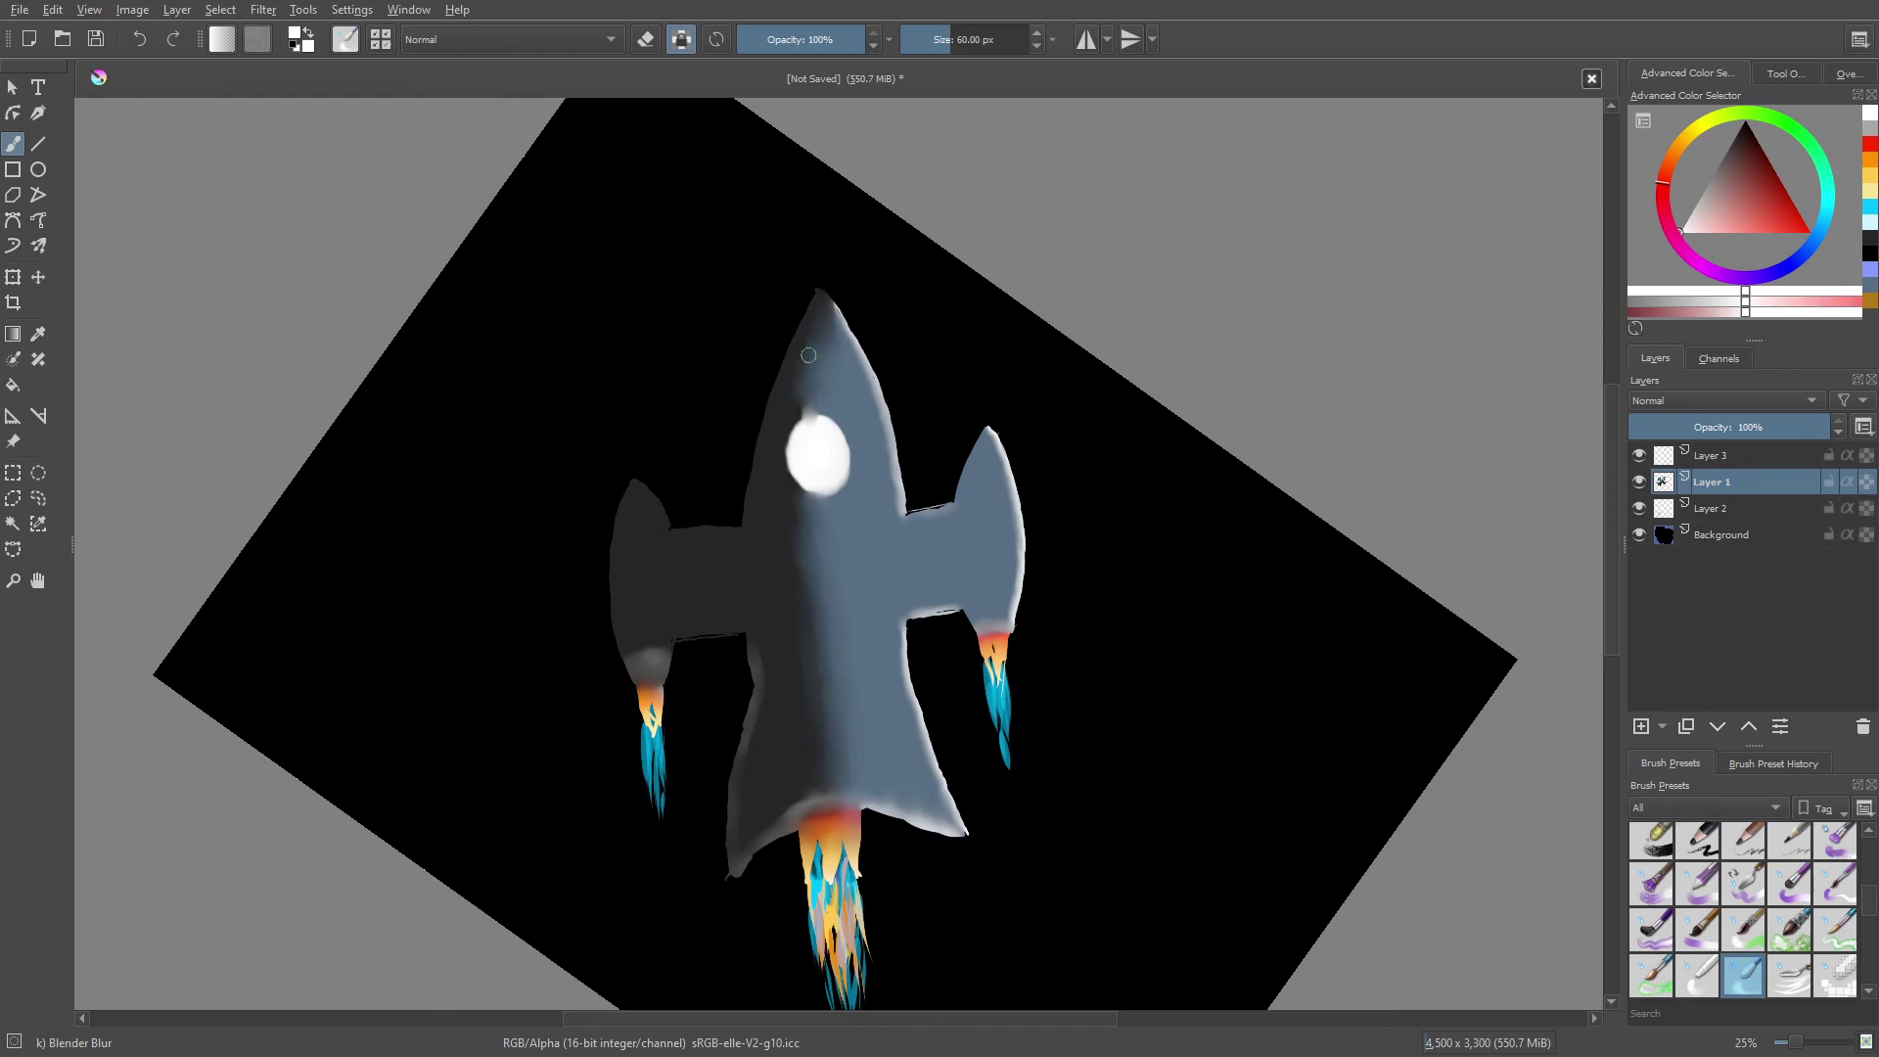
# - Zoom in and blend the dark-to-blue shading just above the white porthole
pyautogui.scroll(1, 809, 355)
pyautogui.scroll(1, 813, 362)
pyautogui.scroll(1, 894, 503)
pyautogui.scroll(1, 942, 473)
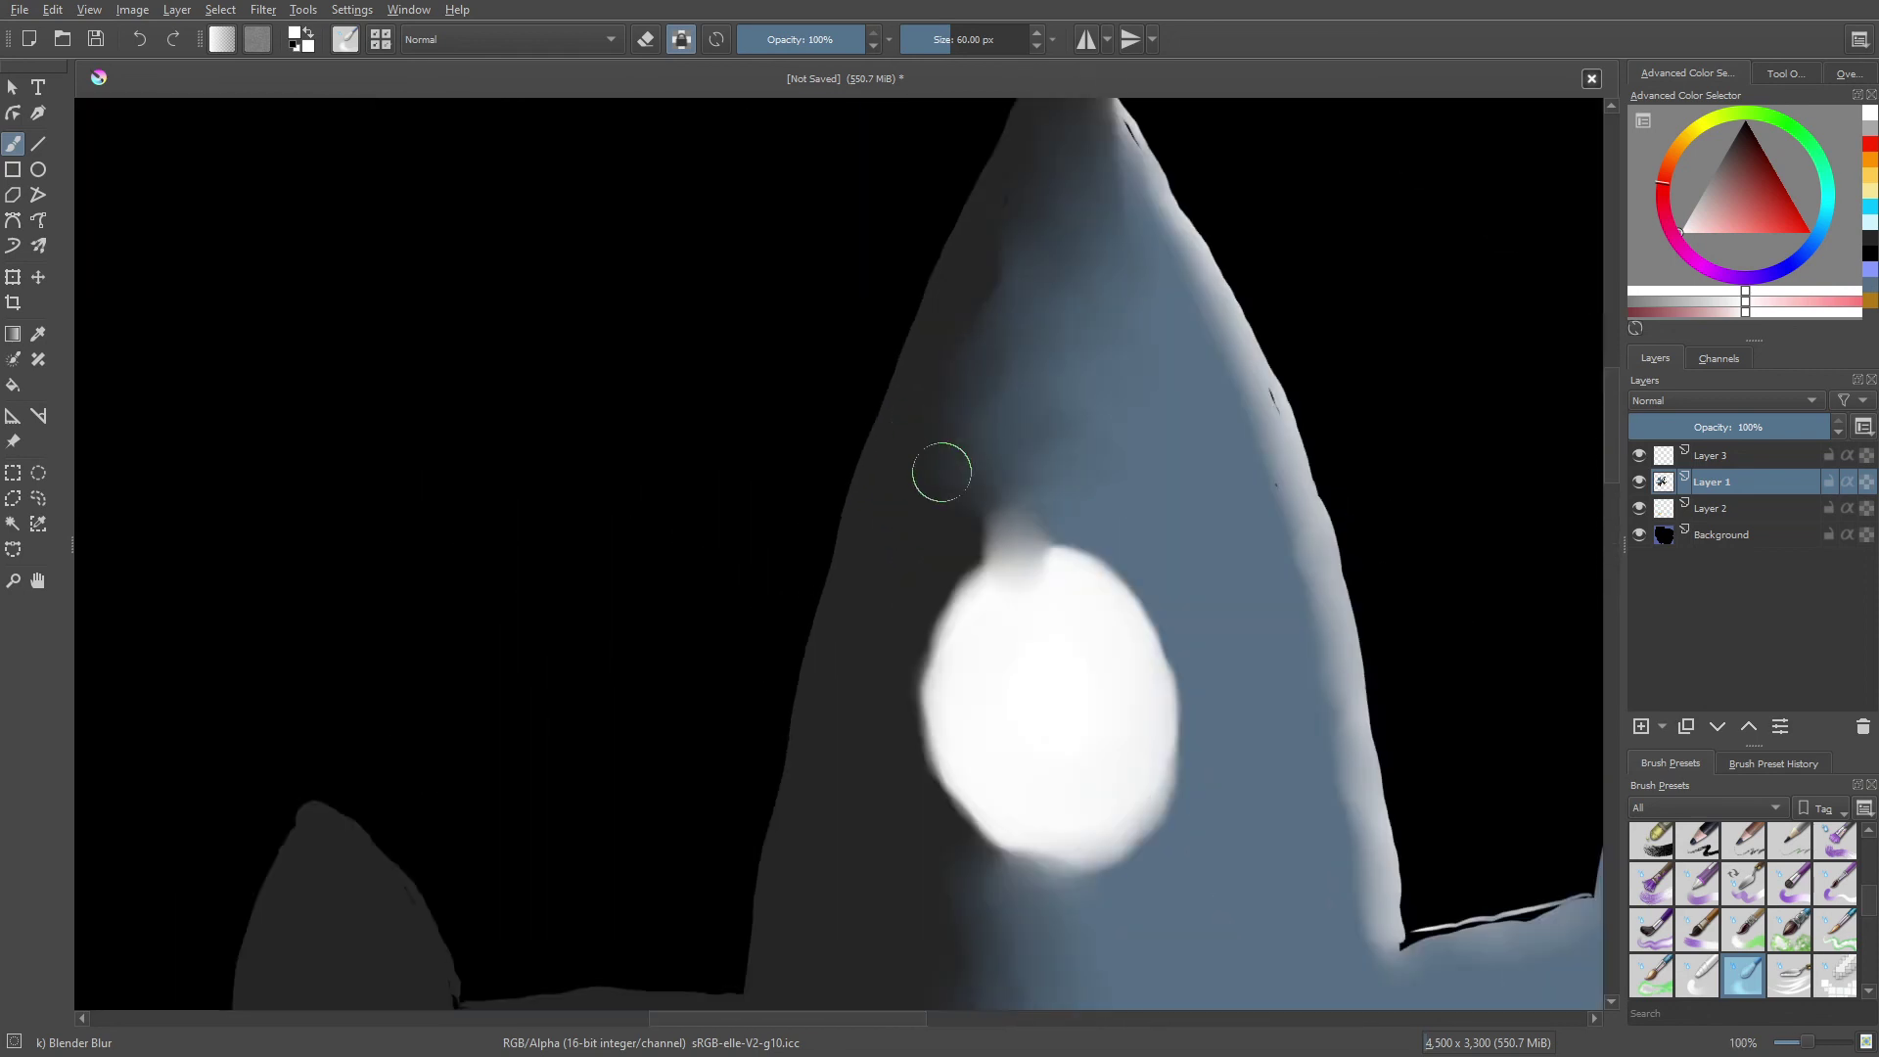
pyautogui.moveTo(941, 472)
pyautogui.mouseDown()
pyautogui.moveTo(969, 496)
pyautogui.moveTo(961, 453)
pyautogui.moveTo(972, 521)
pyautogui.mouseUp()
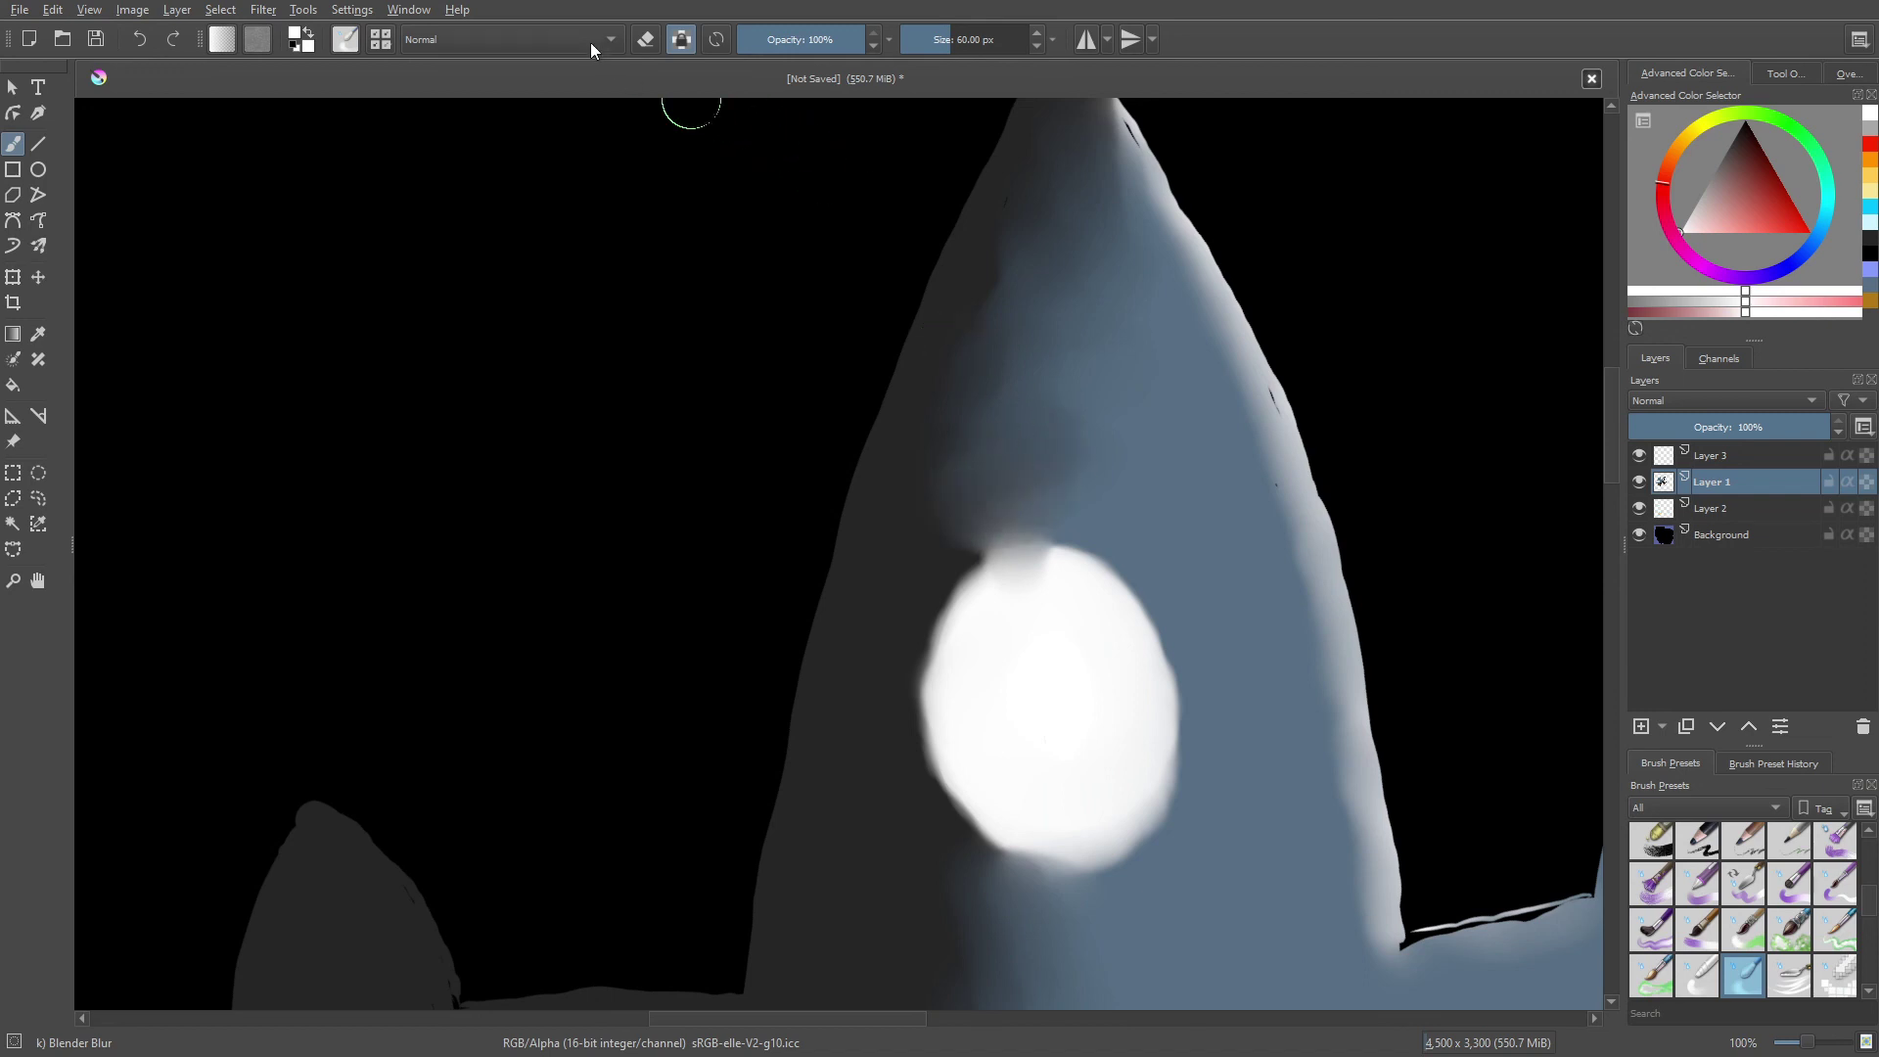
pyautogui.moveTo(991, 462); pyautogui.dragTo(999, 398)
# - Zoom back out and make the Background layer active
pyautogui.scroll(-3, 933, 453)
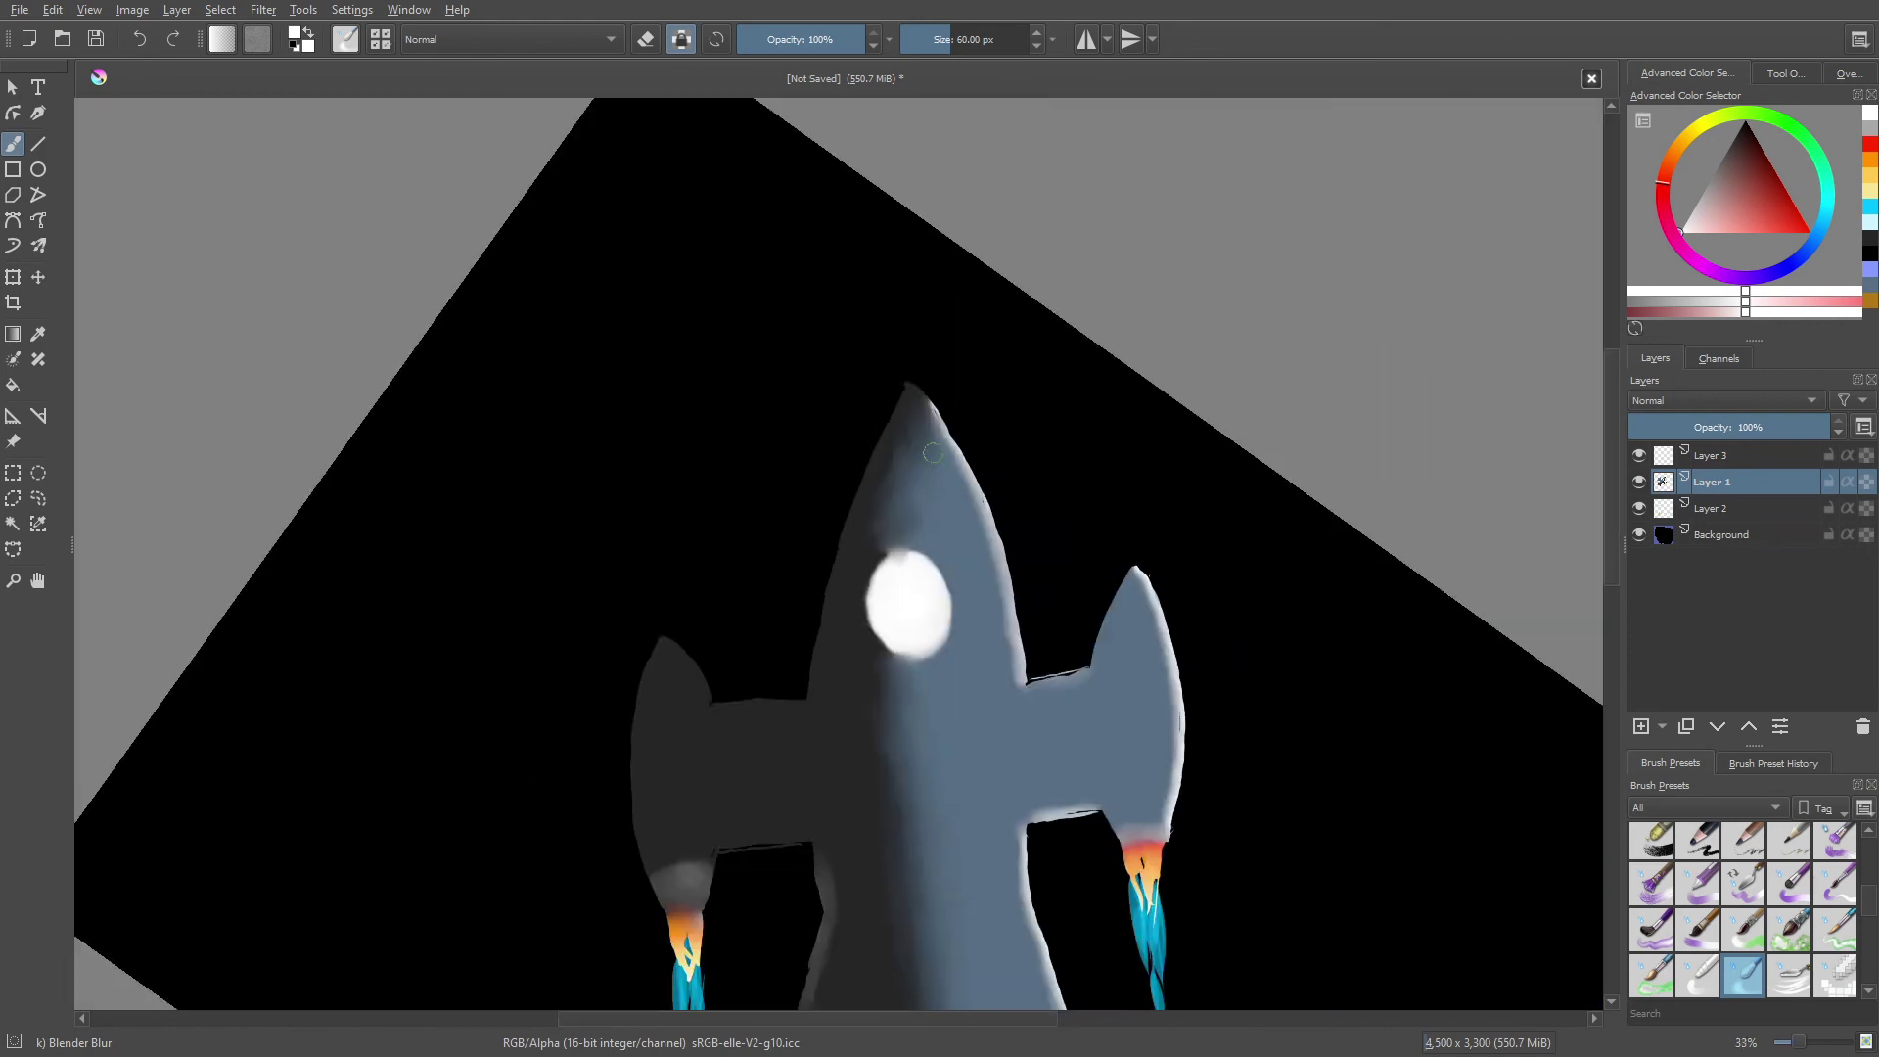
pyautogui.scroll(-2, 933, 453)
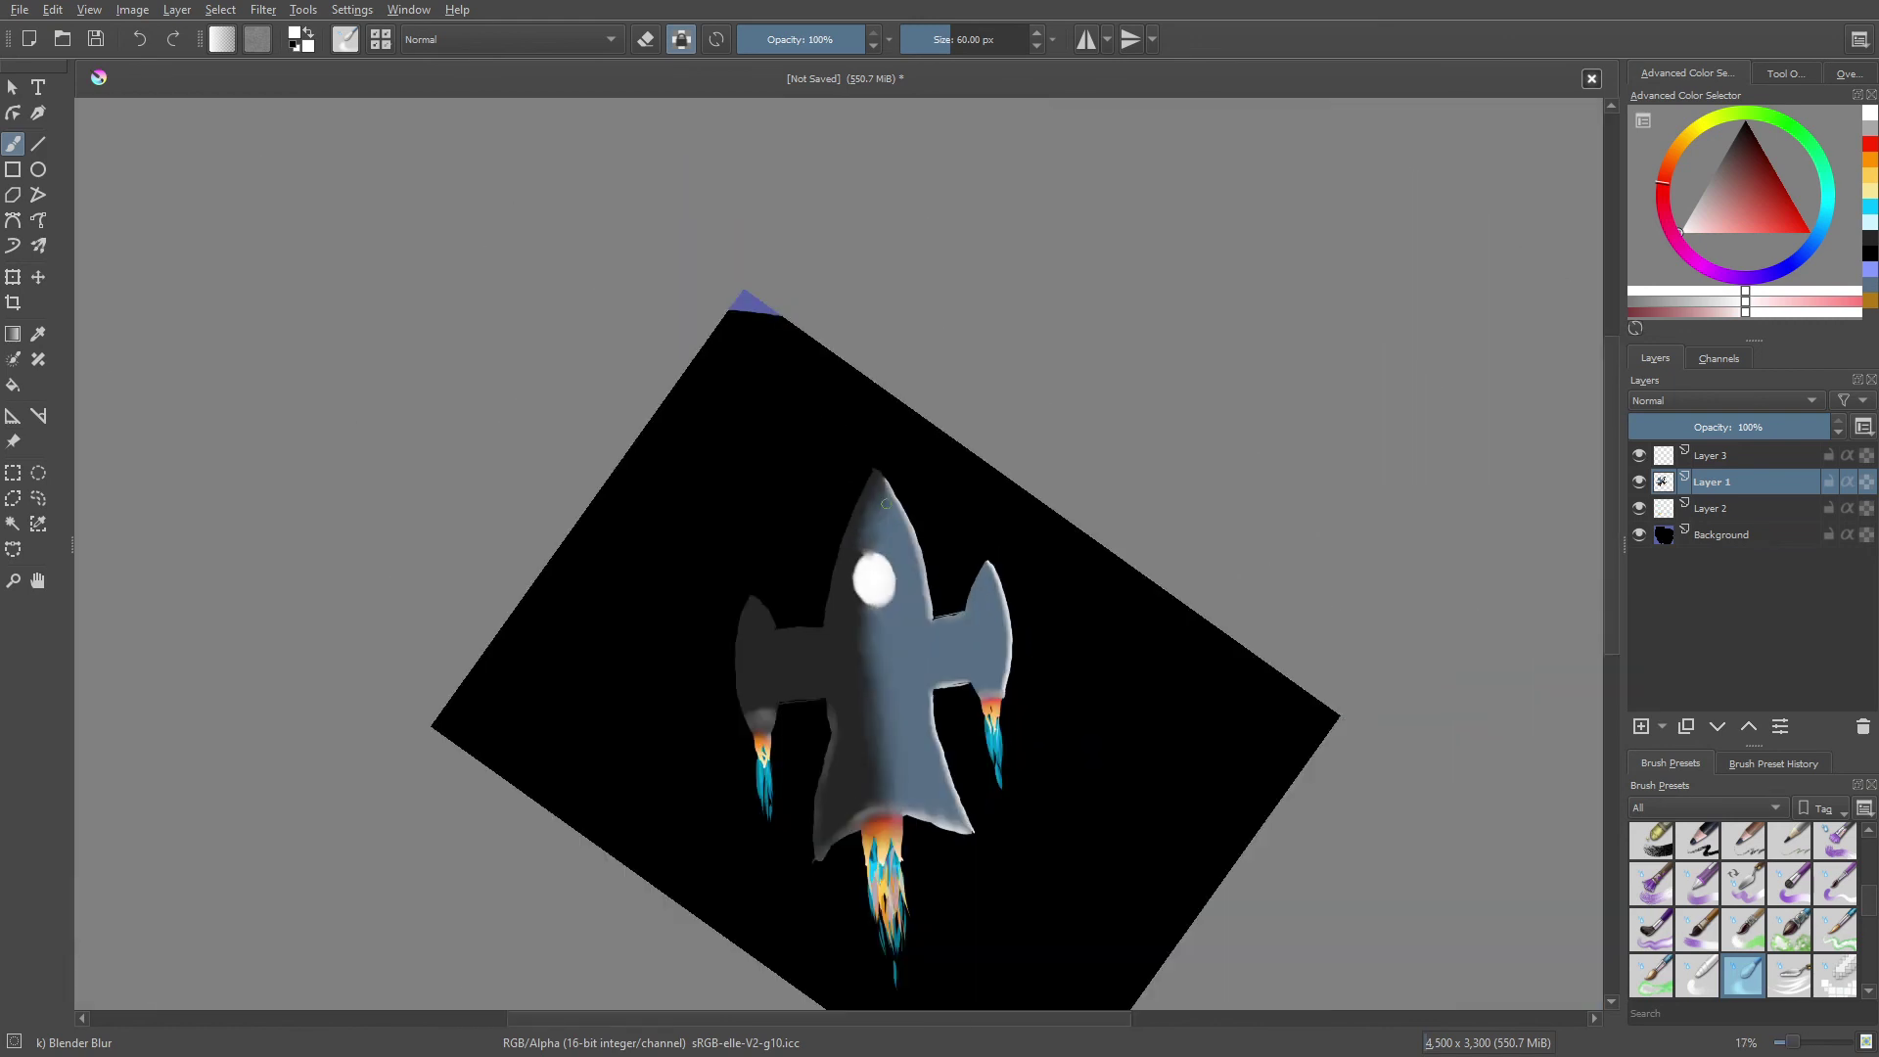
pyautogui.press('pagedown')
pyautogui.press('pagedown')
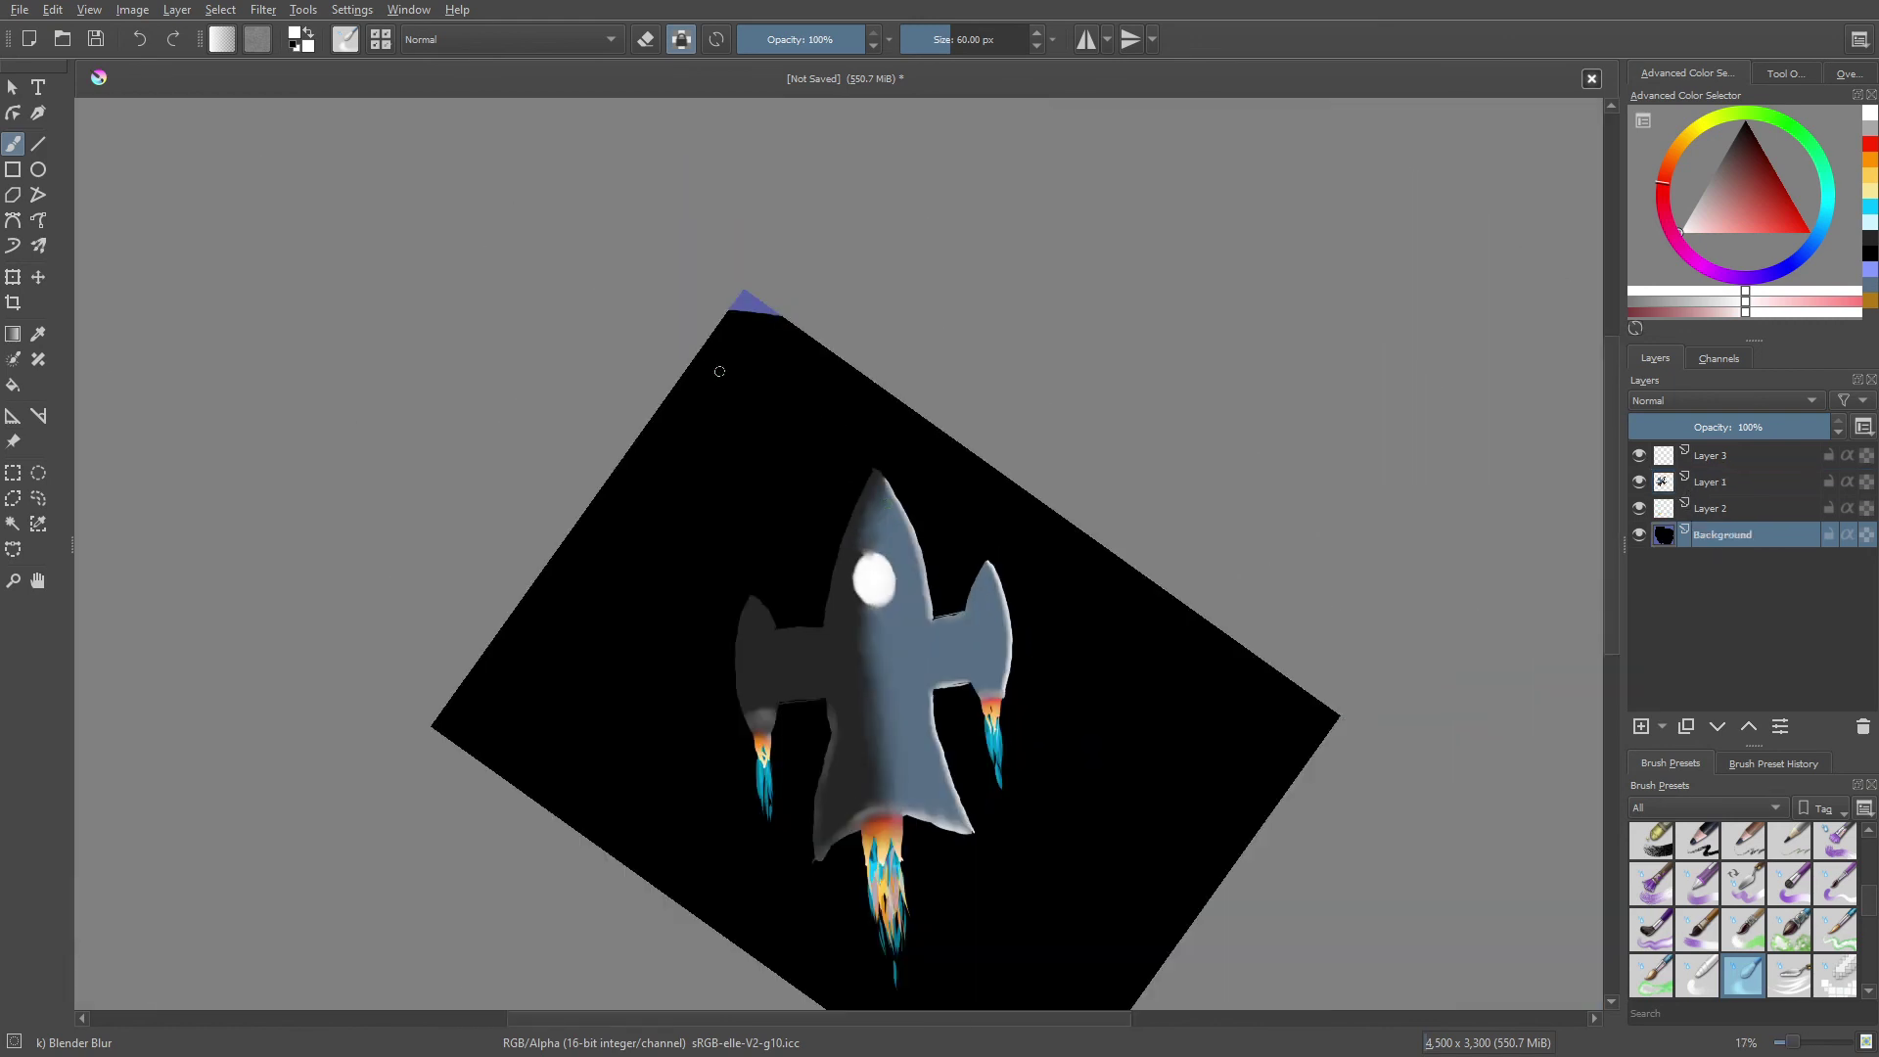
# - Sample black from the background canvas and load the Texture Splat brush preset
pyautogui.scroll(-2, 719, 371)
pyautogui.scroll(-1, 686, 352)
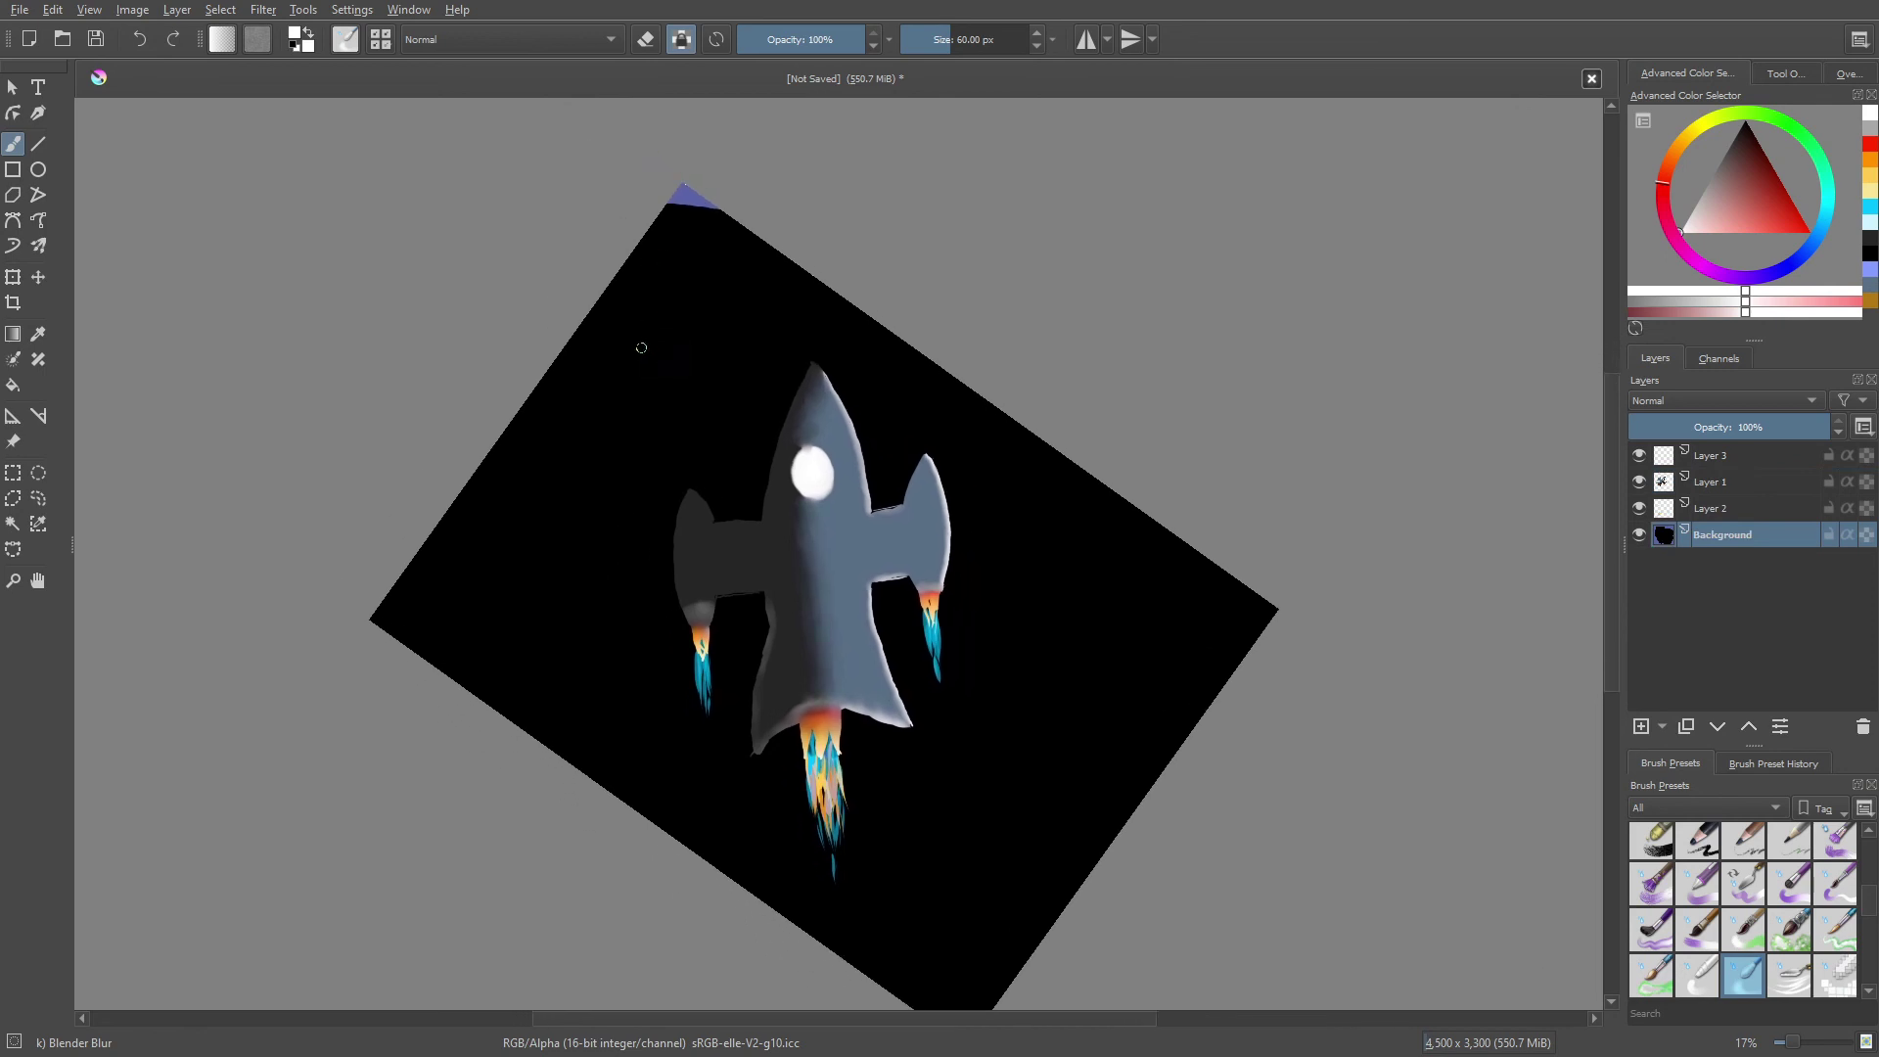
pyautogui.keyDown('ctrl'); pyautogui.click(631, 338); pyautogui.keyUp('ctrl')
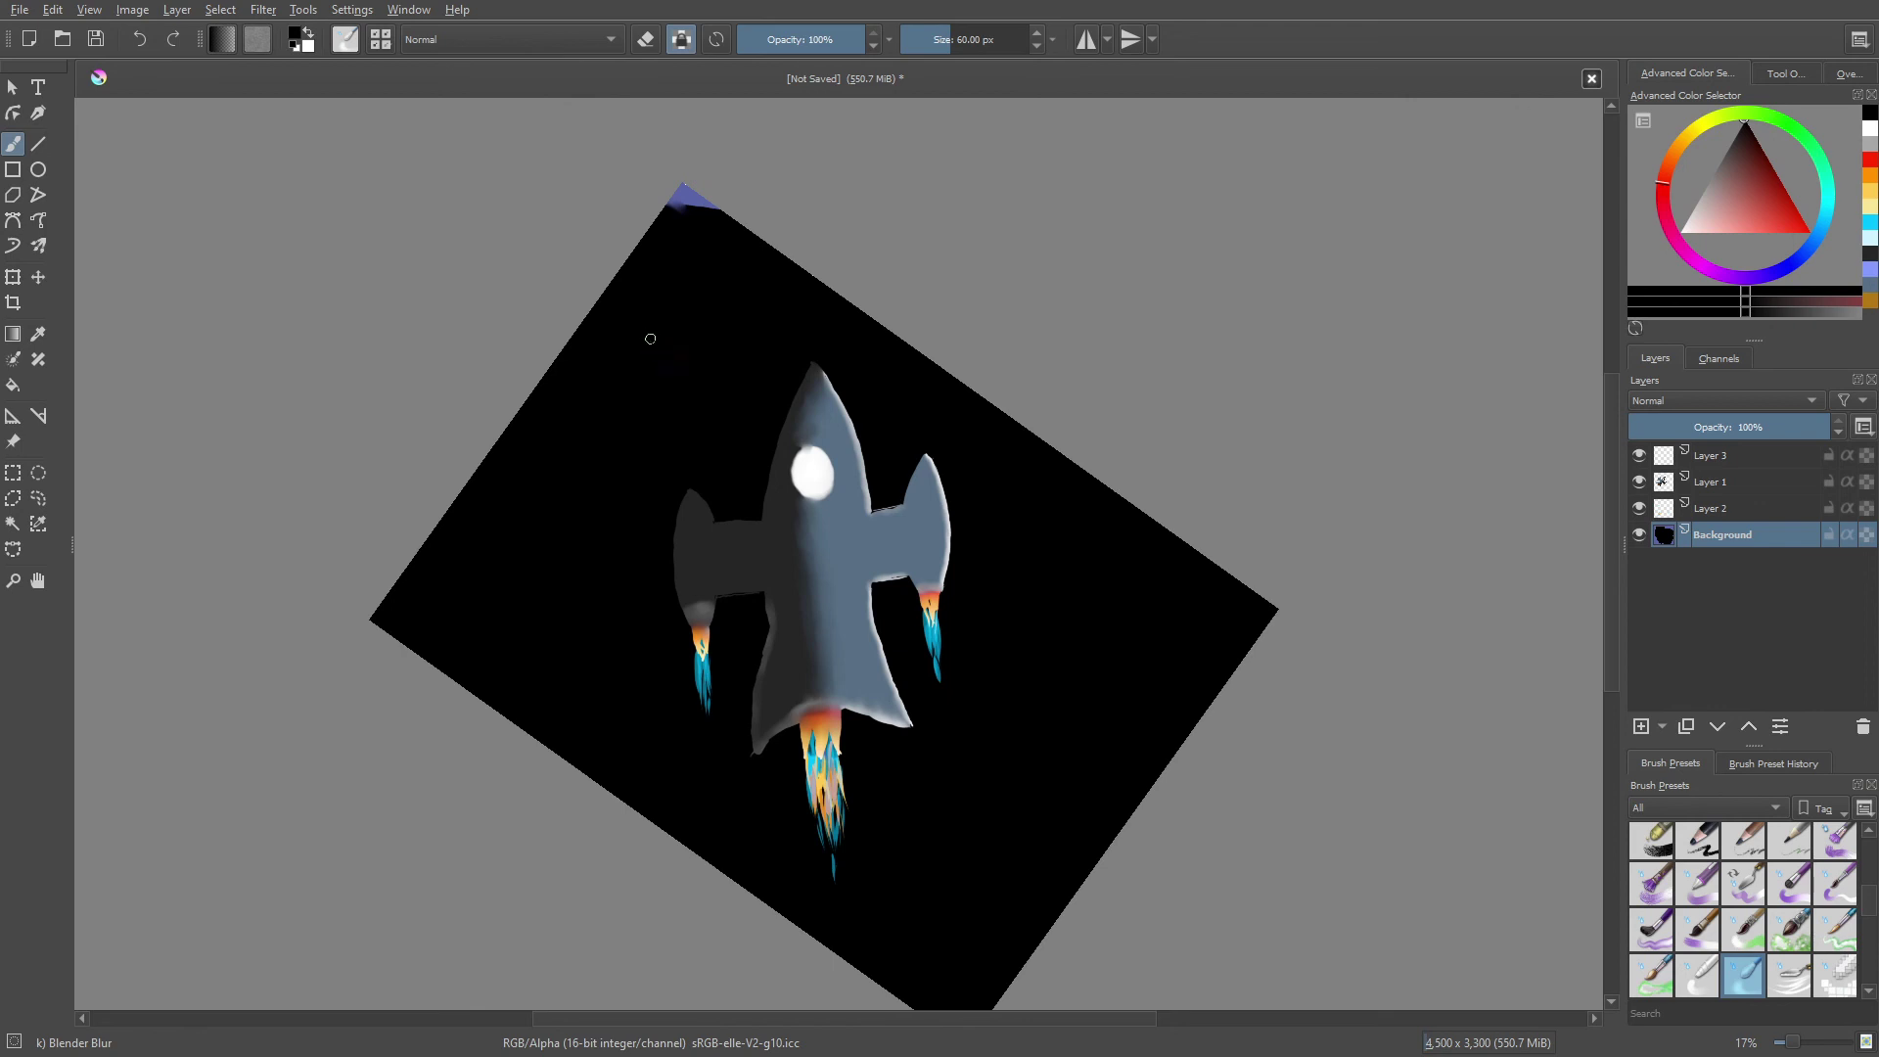
pyautogui.rightClick(703, 317)
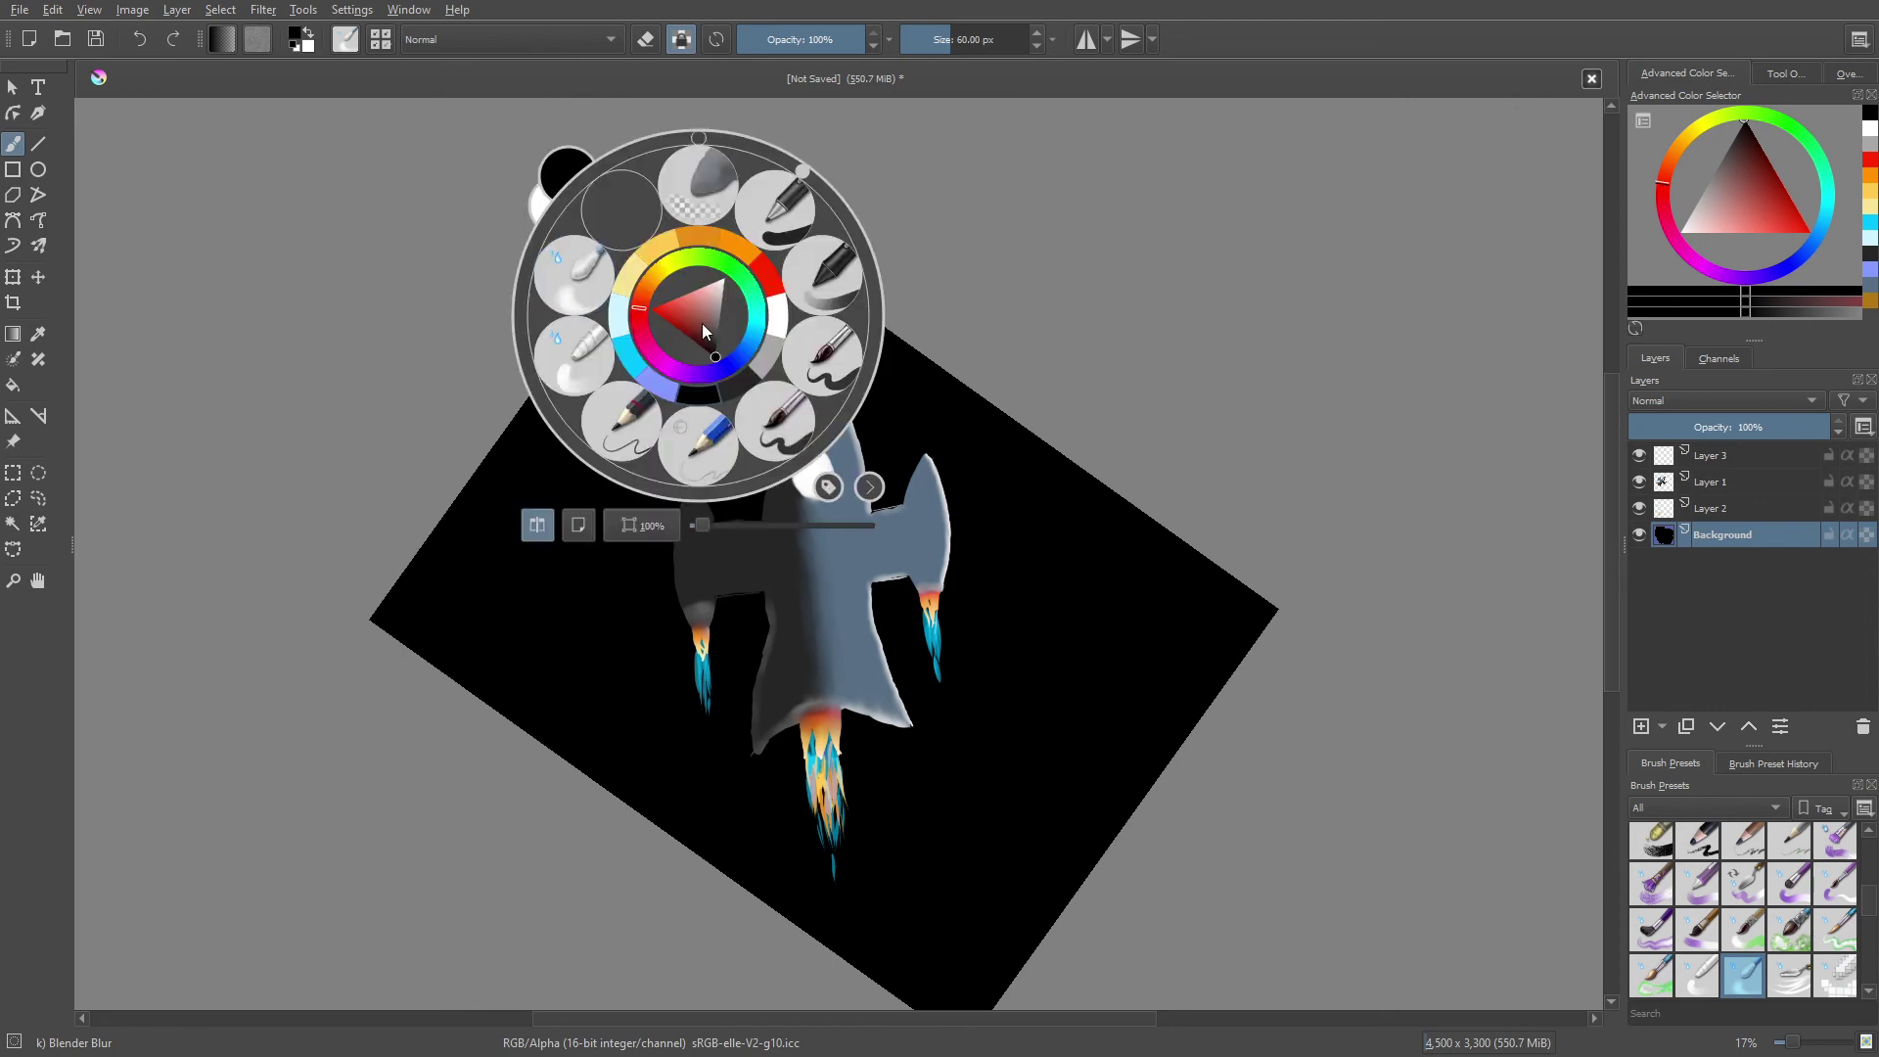
pyautogui.click(775, 434)
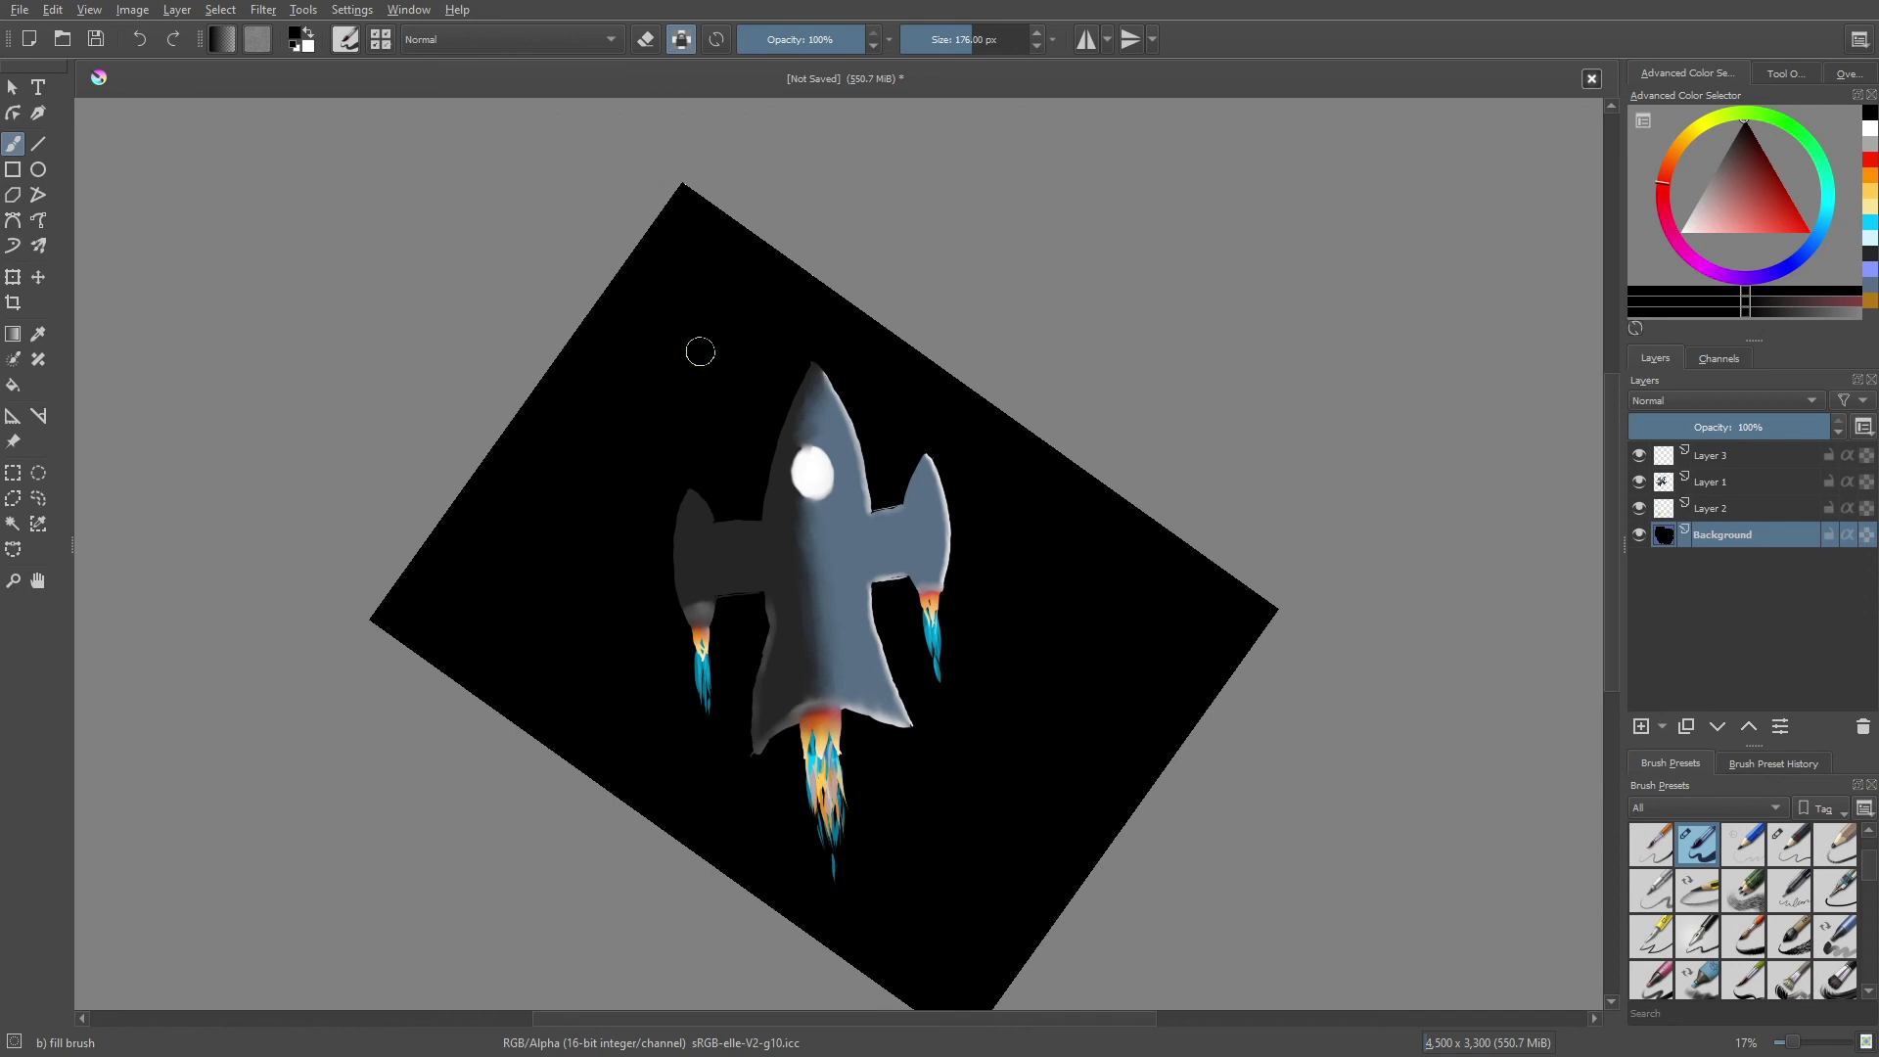
pyautogui.moveTo(682, 288); pyautogui.dragTo(666, 234)
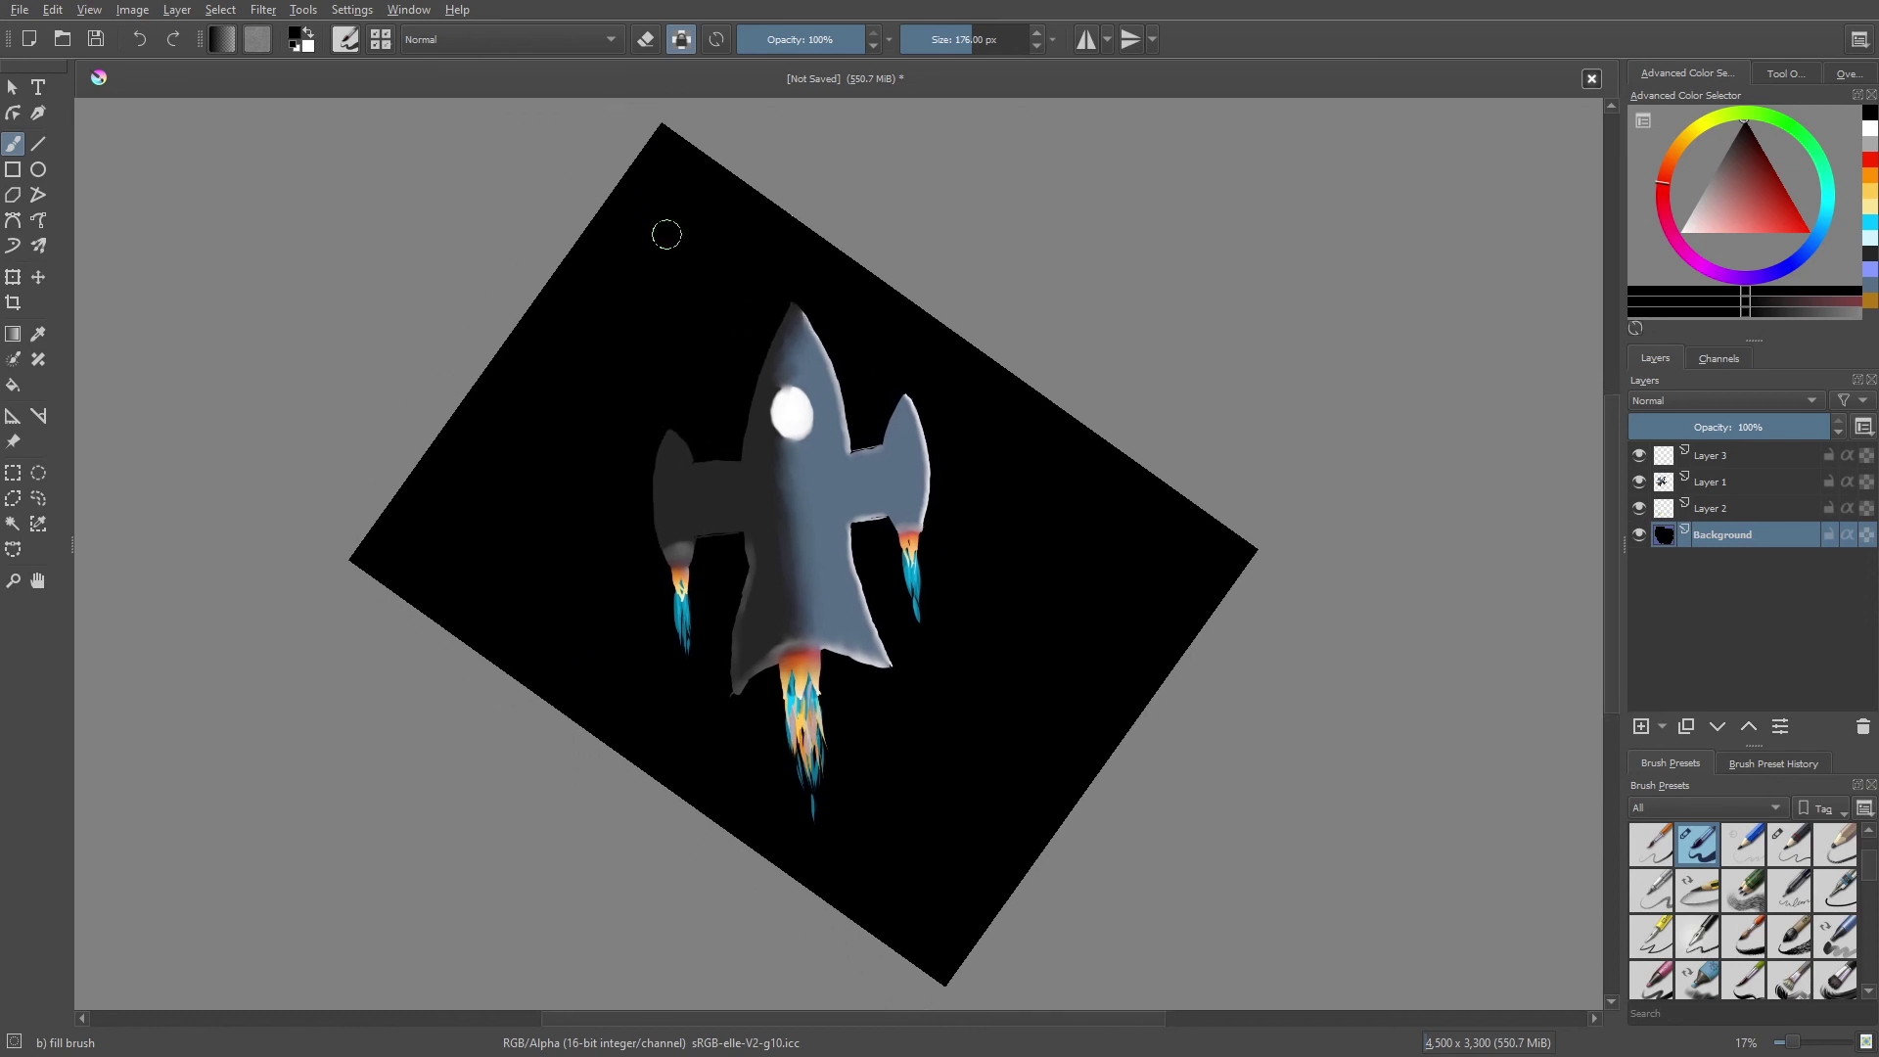
pyautogui.rightClick(633, 333)
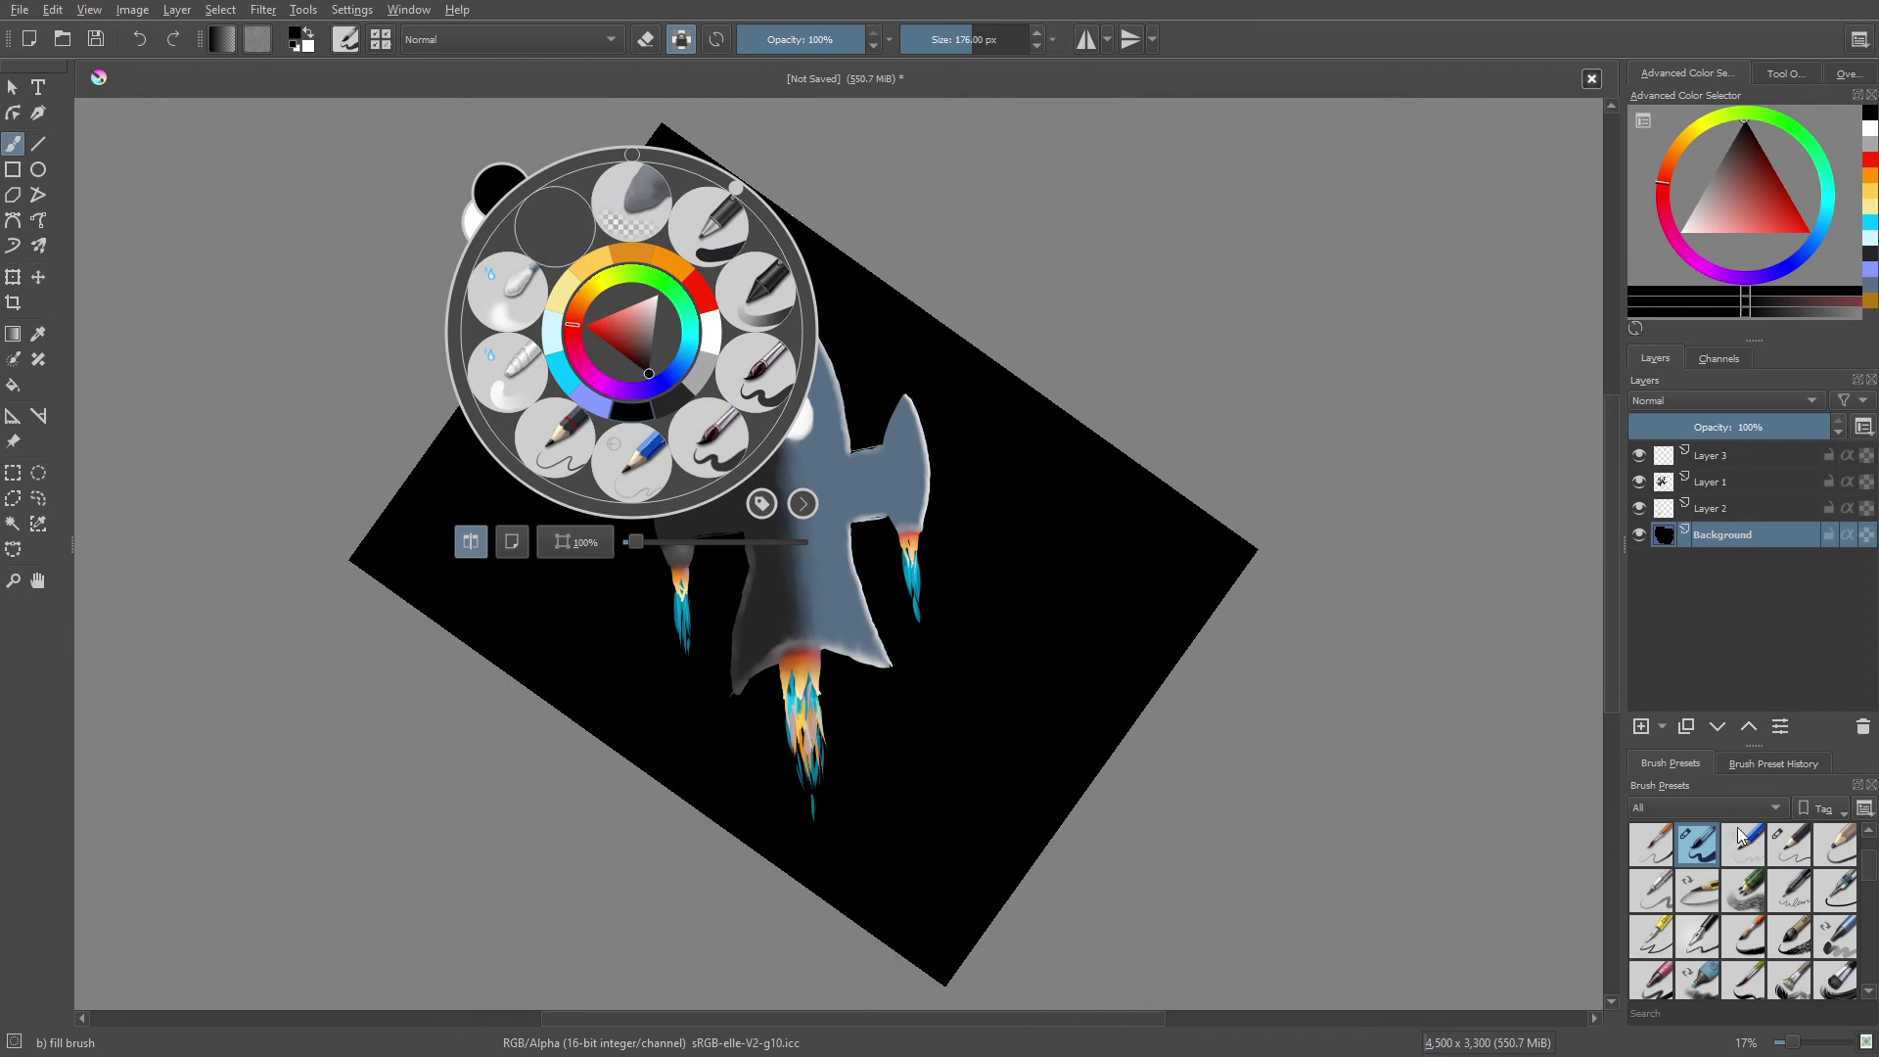
pyautogui.moveTo(1869, 886); pyautogui.dragTo(1873, 1028)
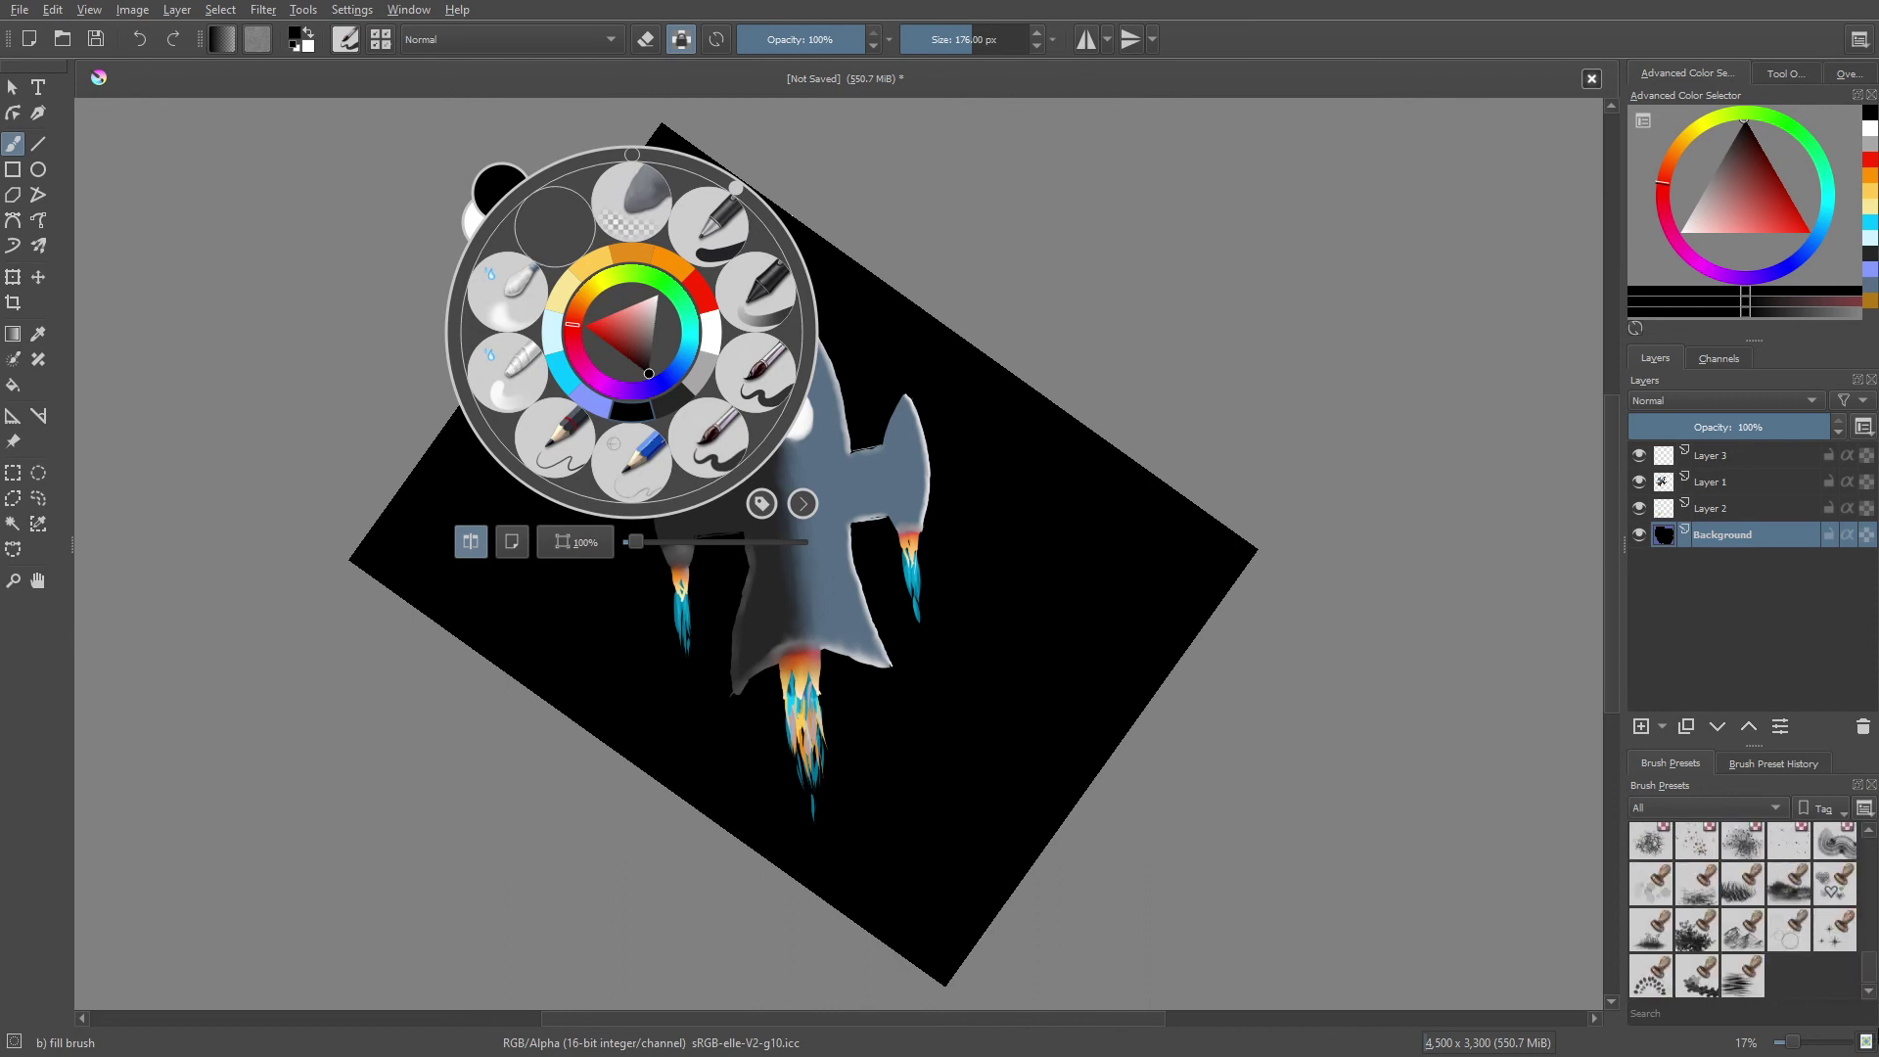
pyautogui.click(1692, 839)
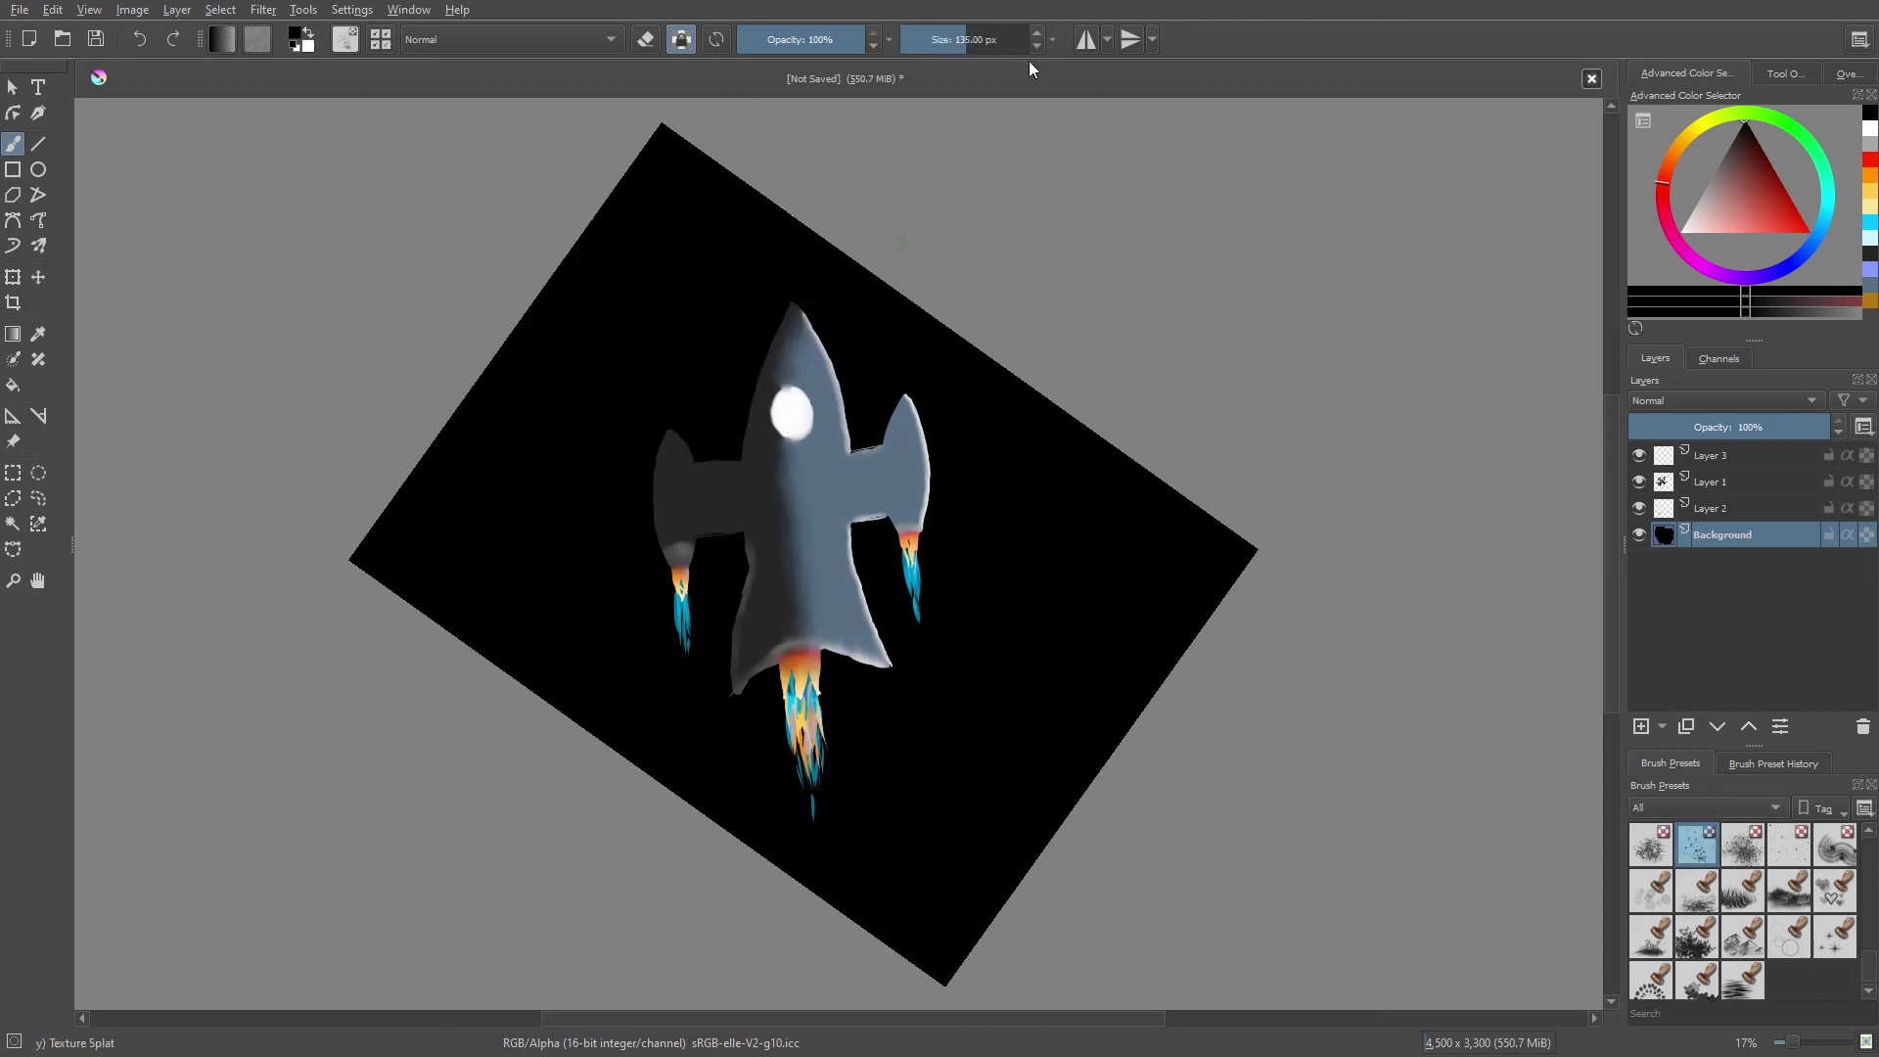
# - Enlarge Texture Splat to about 1000 px and scatter pale pink stars around the rocket
pyautogui.moveTo(940, 43); pyautogui.dragTo(1052, 51)
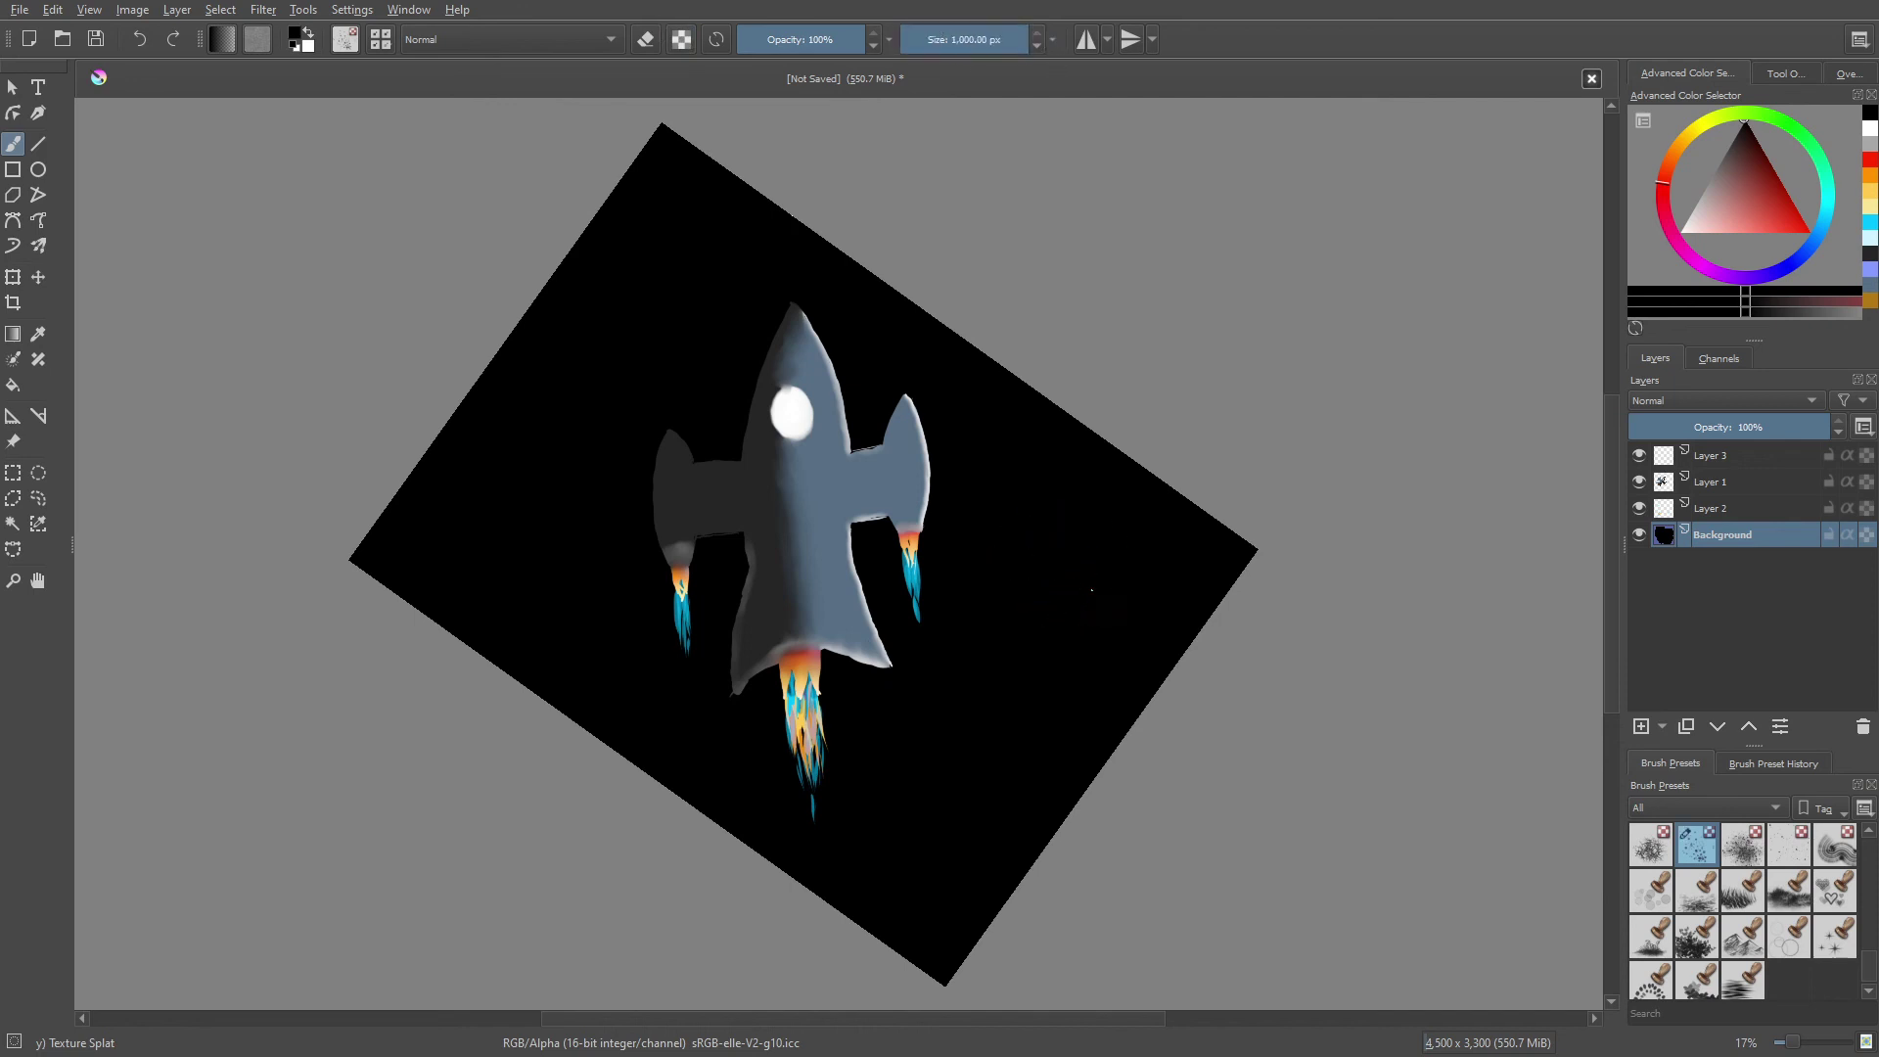
pyautogui.moveTo(1007, 608); pyautogui.dragTo(1028, 587)
pyautogui.click(1696, 233)
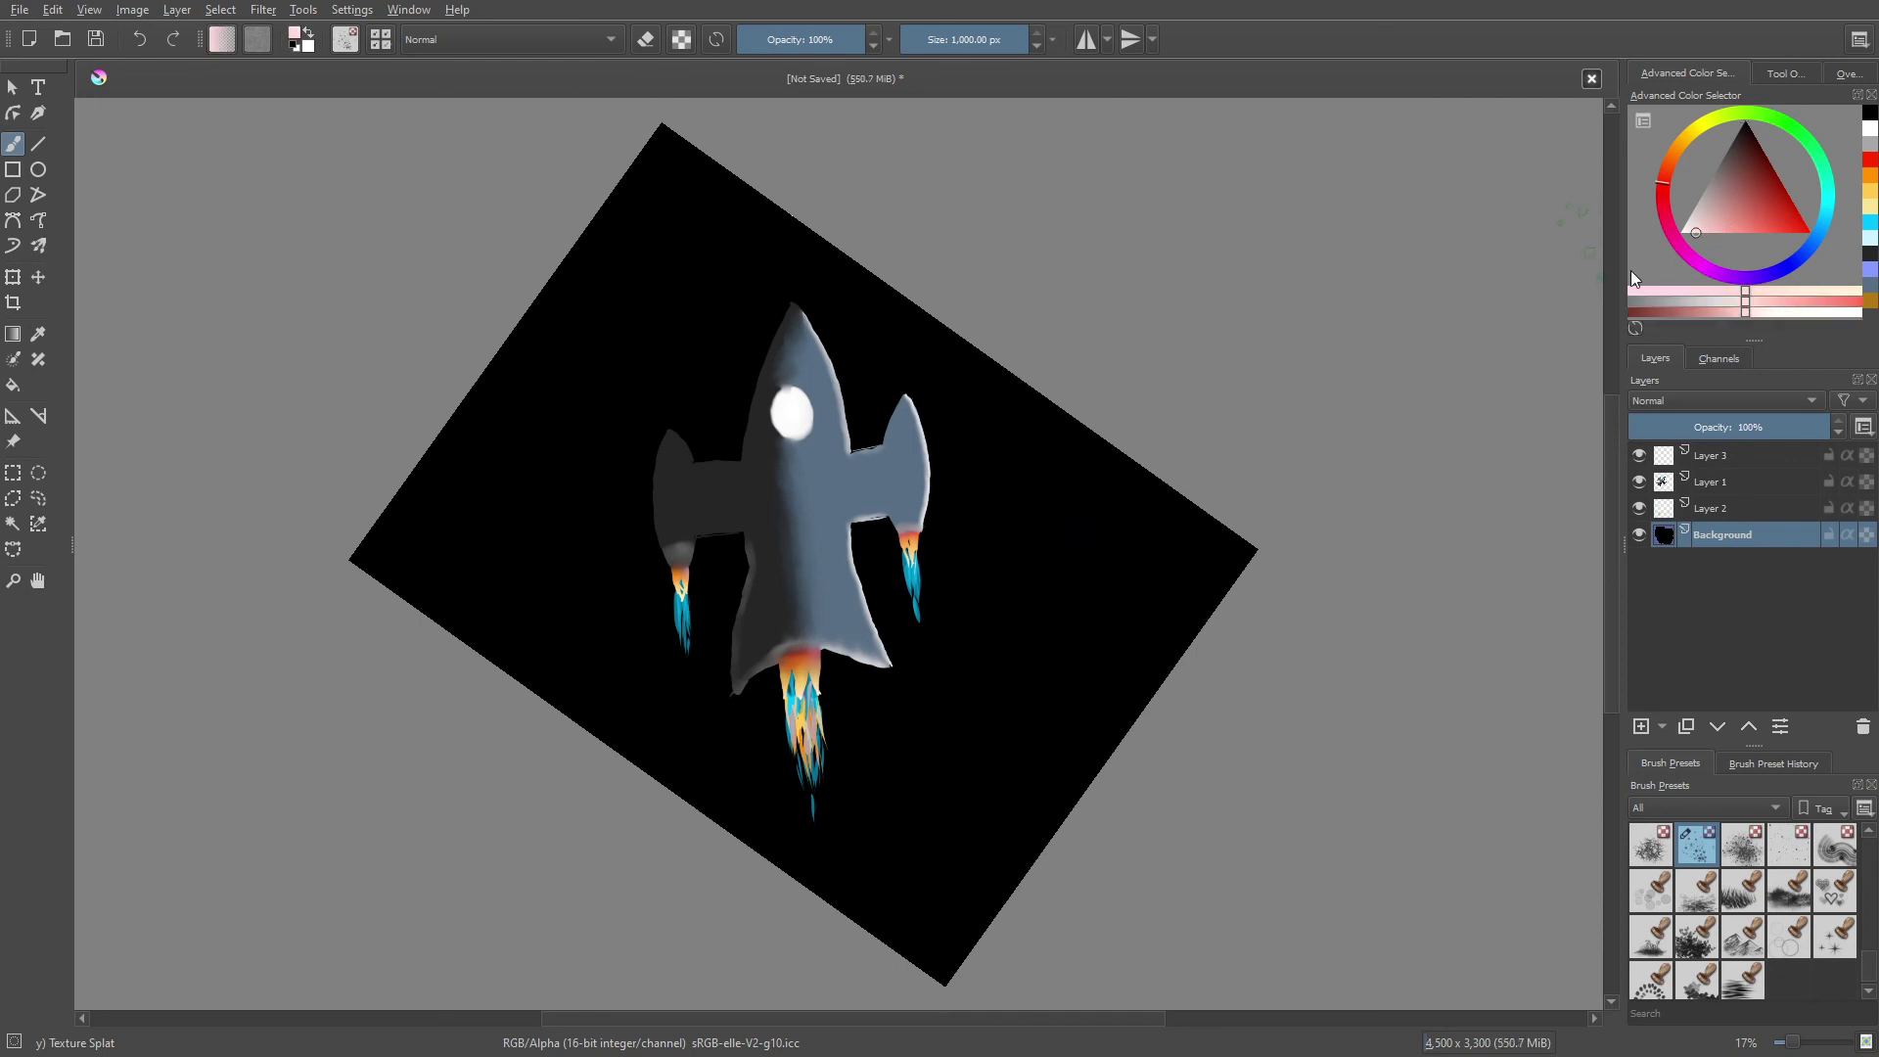
pyautogui.click(1069, 543)
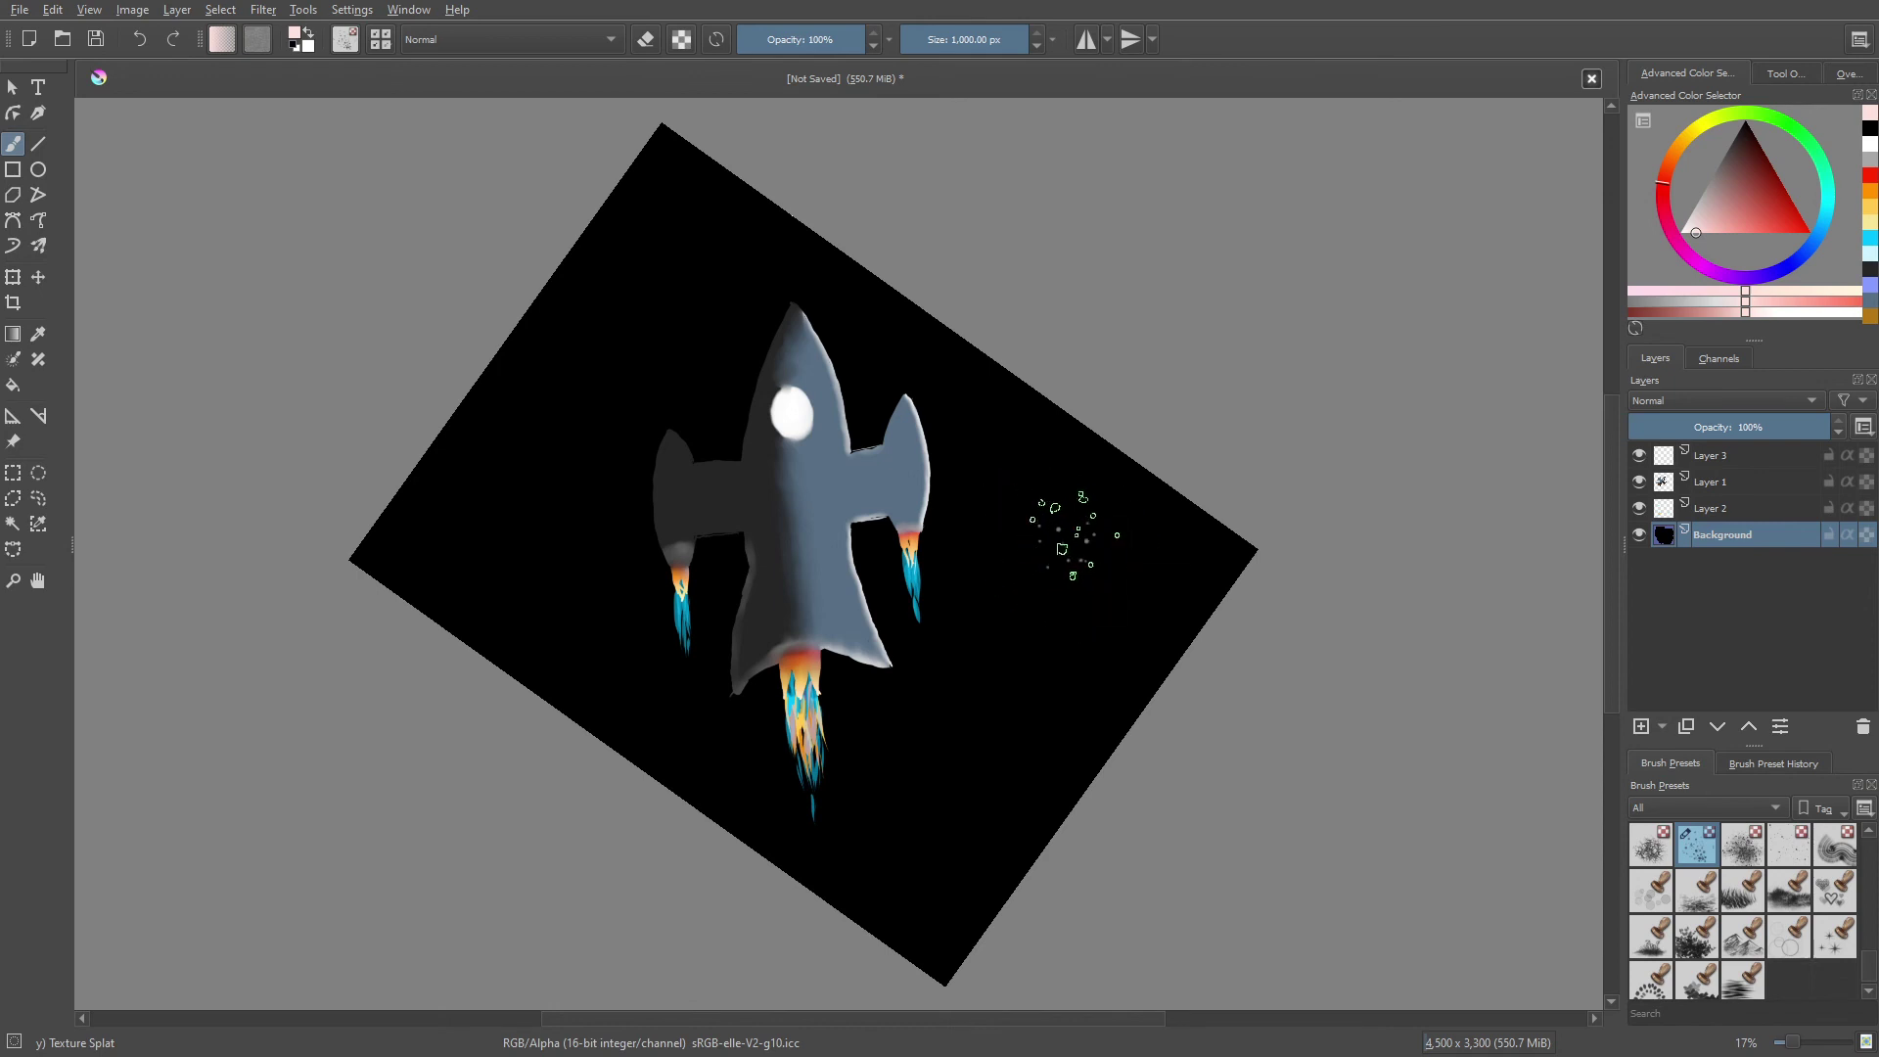
pyautogui.moveTo(1070, 543)
pyautogui.mouseDown()
pyautogui.moveTo(619, 426)
pyautogui.moveTo(773, 636)
pyautogui.moveTo(988, 851)
pyautogui.moveTo(852, 670)
pyautogui.mouseUp()
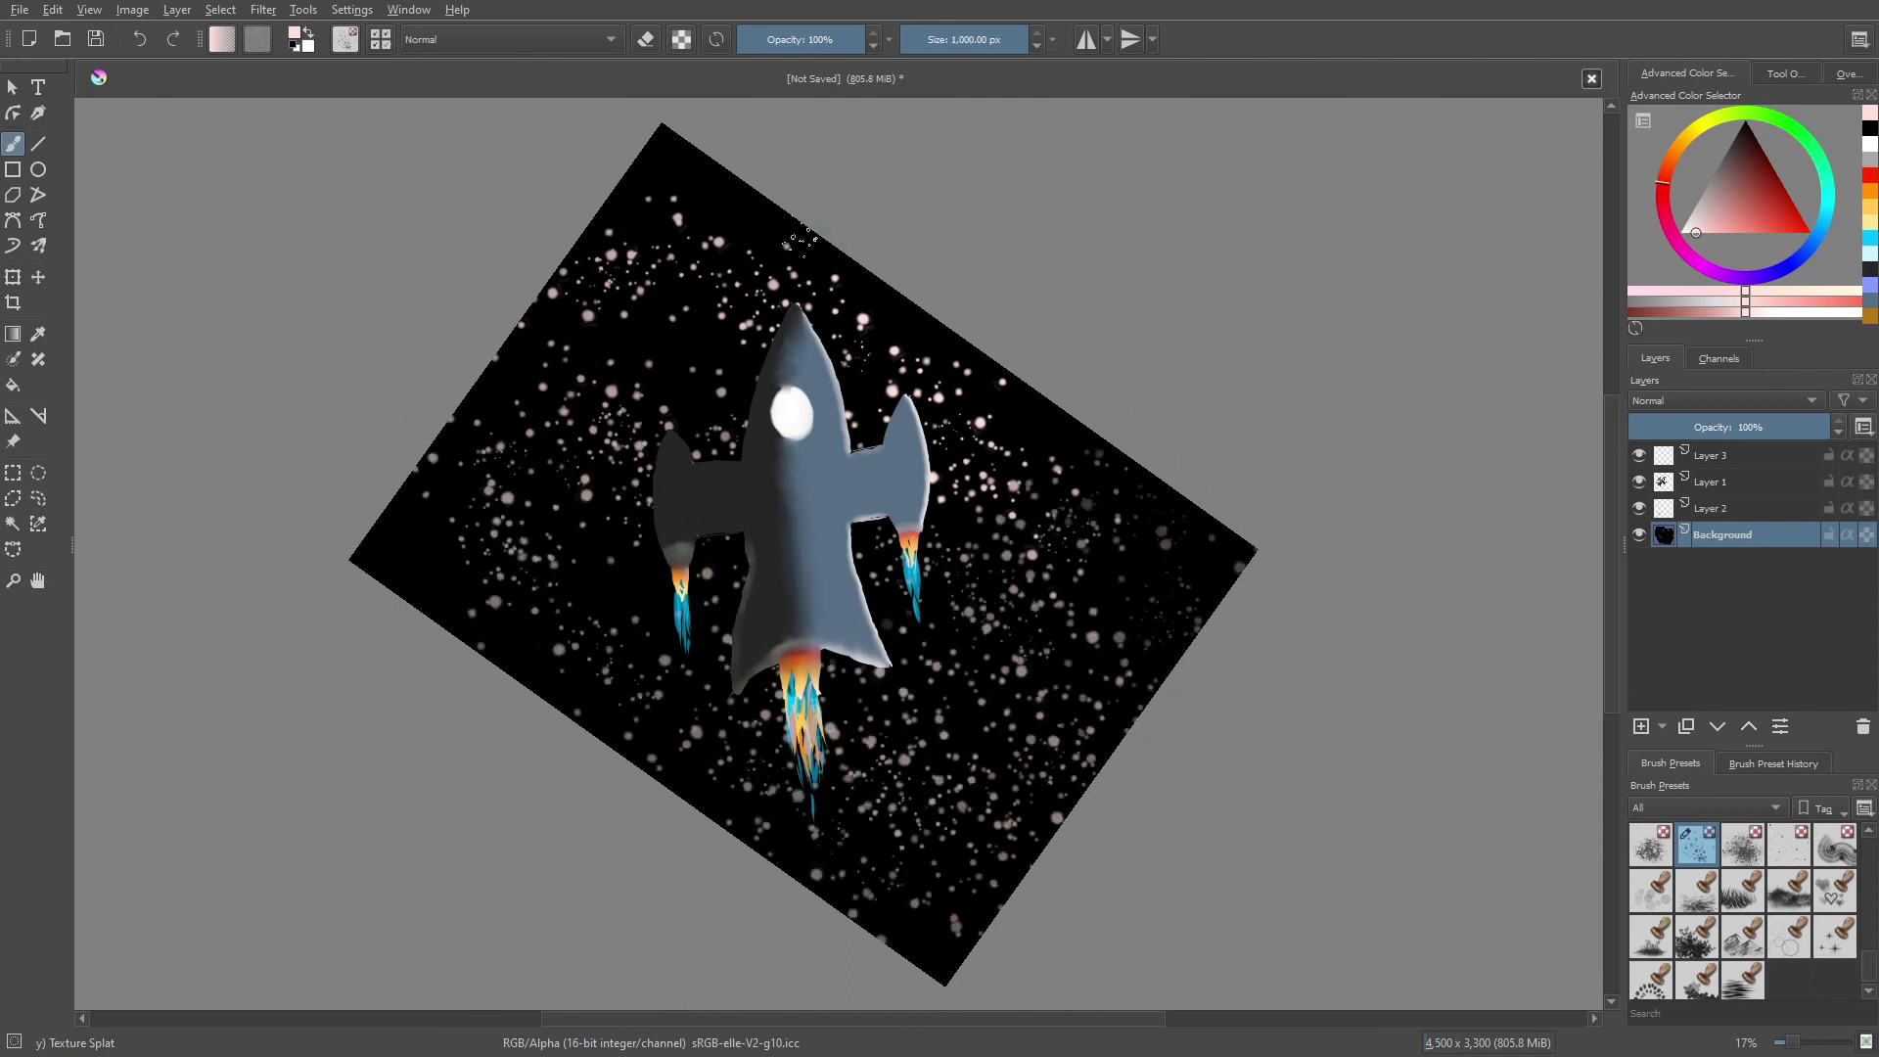
pyautogui.moveTo(800, 234); pyautogui.dragTo(425, 533)
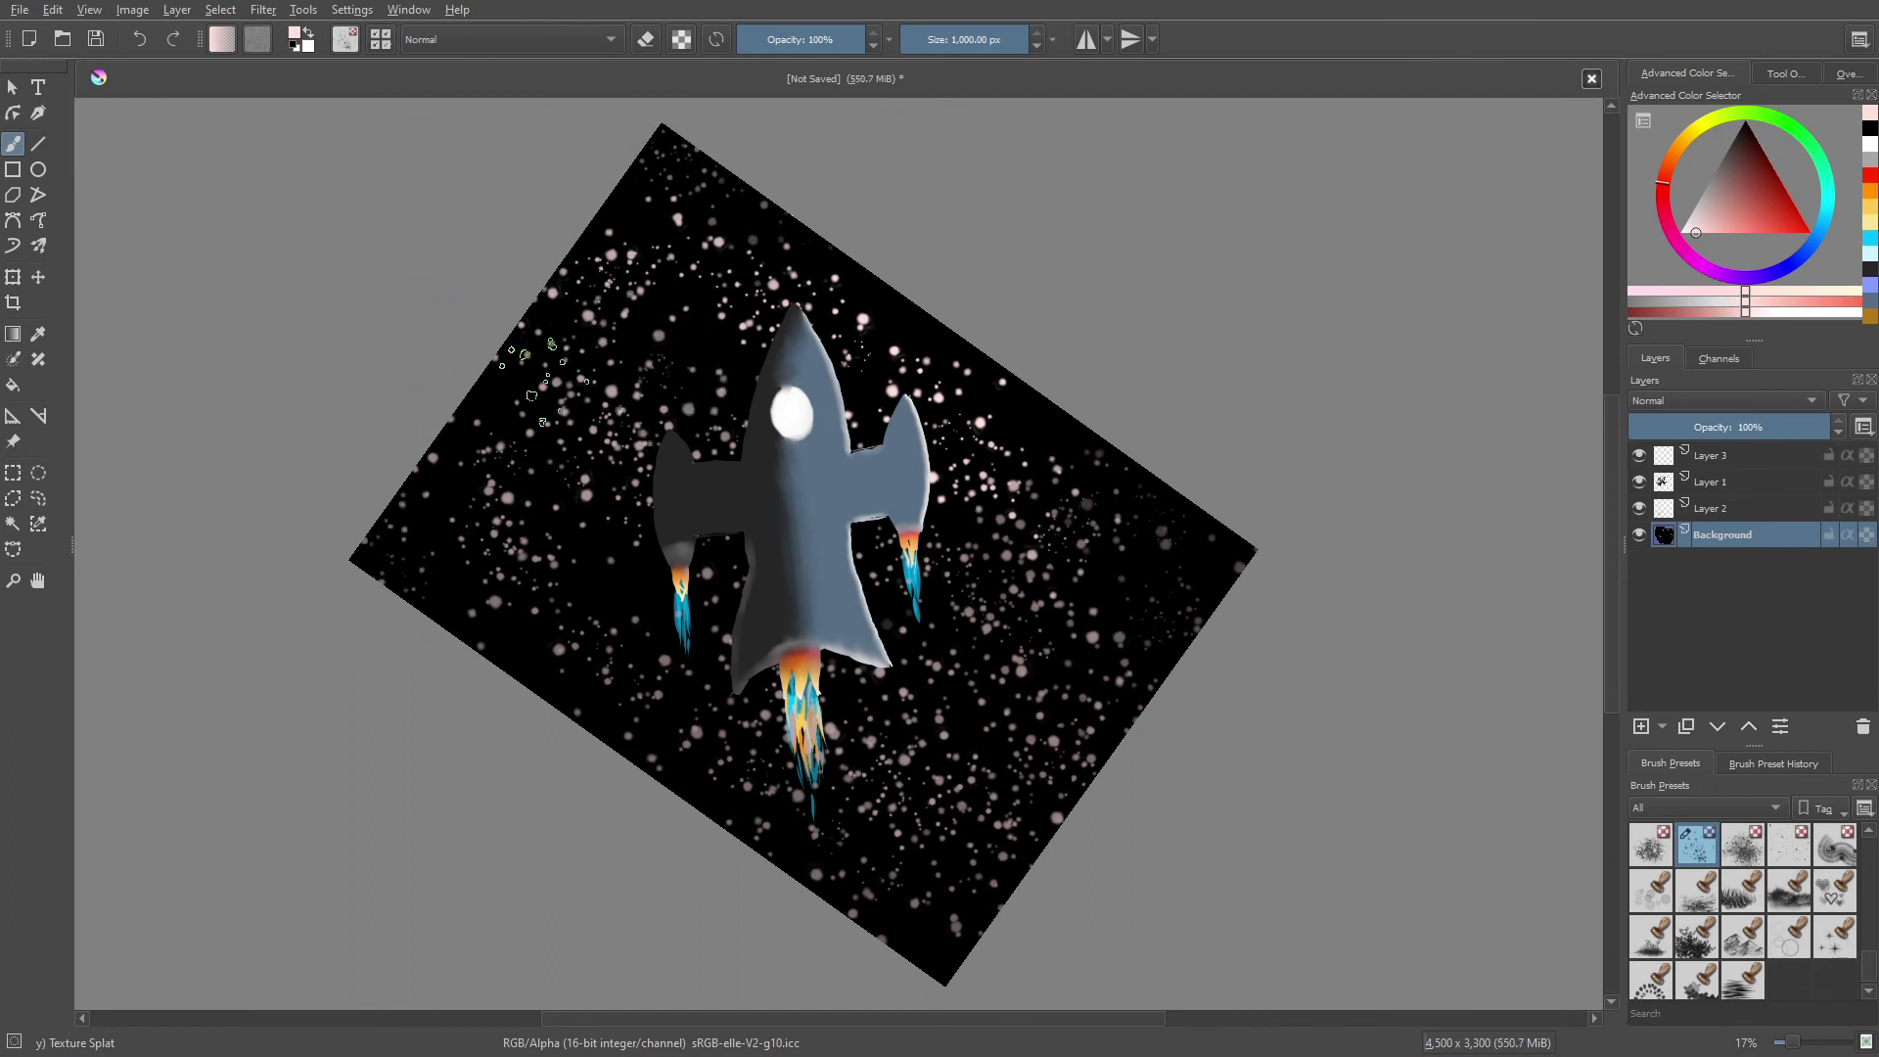
# - Shrink the brush to about 41 px and choose a light peach paint colour
pyautogui.moveTo(981, 35); pyautogui.dragTo(947, 37)
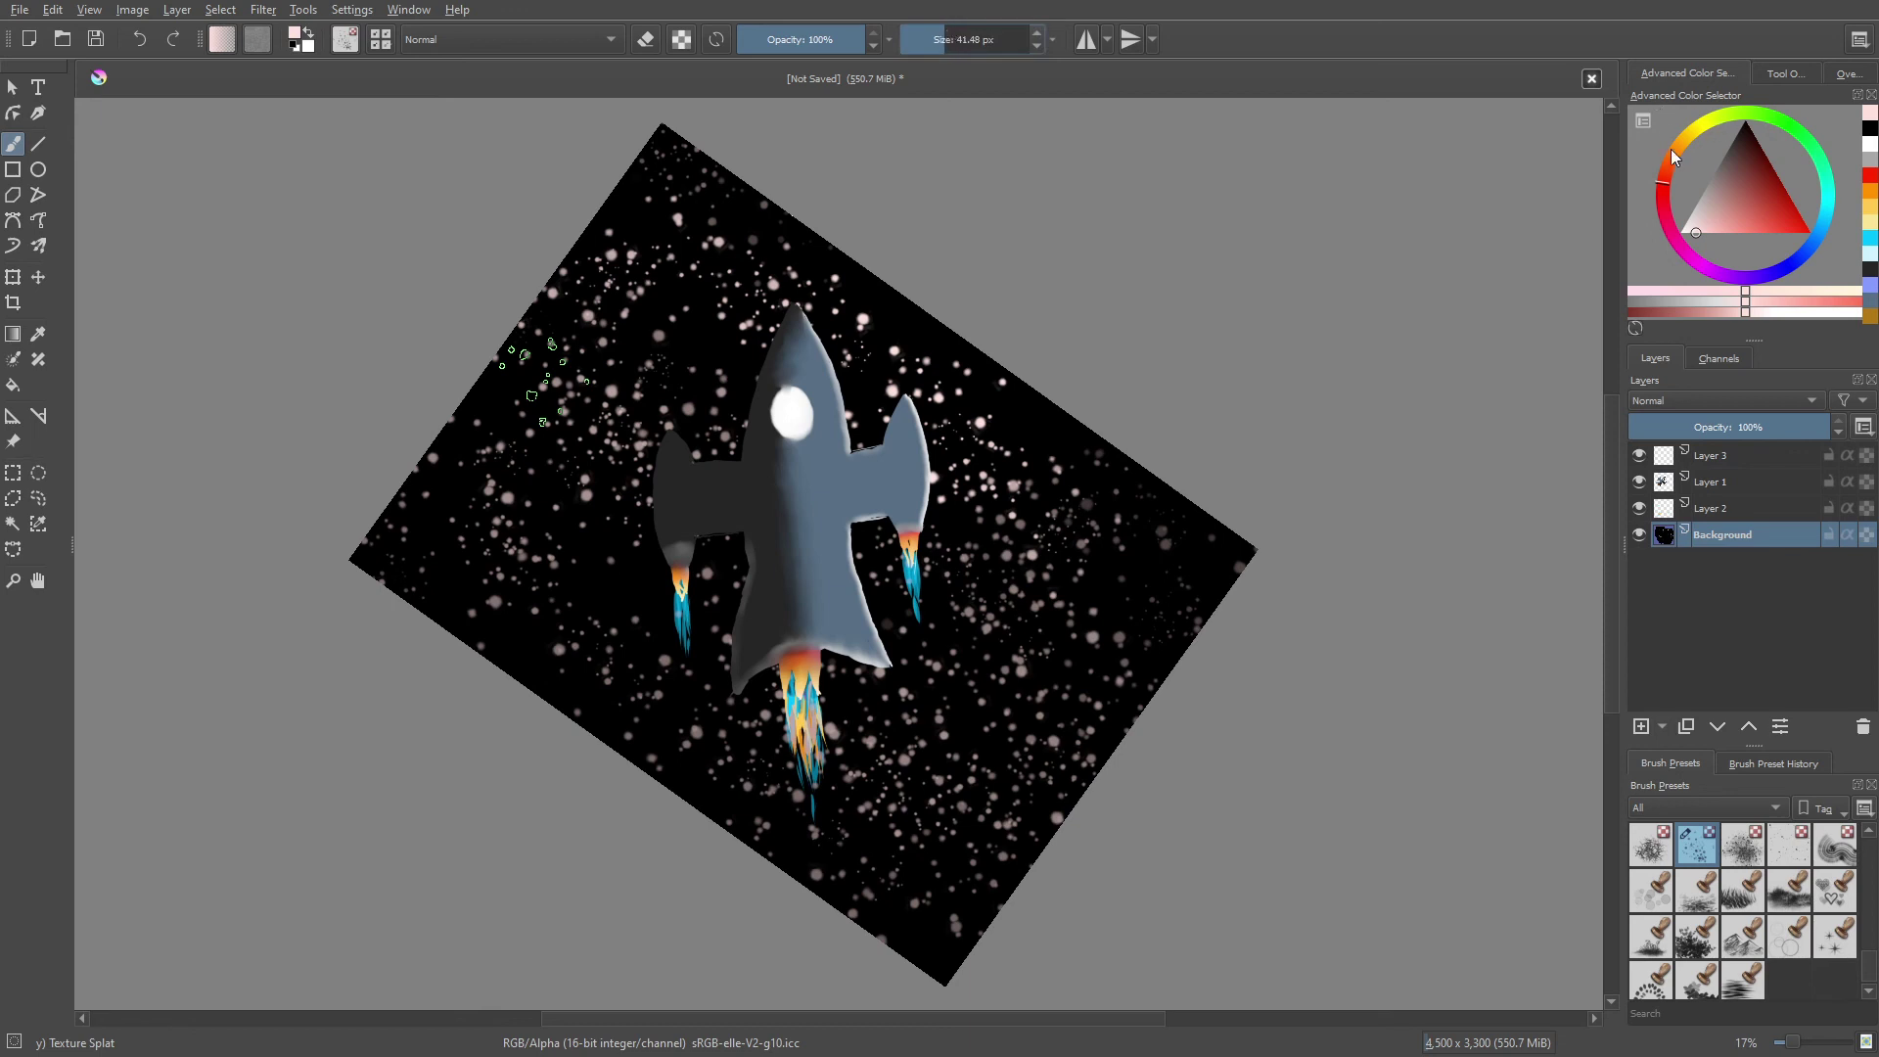
pyautogui.moveTo(1671, 149); pyautogui.dragTo(1676, 145)
pyautogui.moveTo(1700, 223)
pyautogui.mouseDown()
pyautogui.moveTo(1760, 214)
pyautogui.moveTo(1758, 243)
pyautogui.mouseUp()
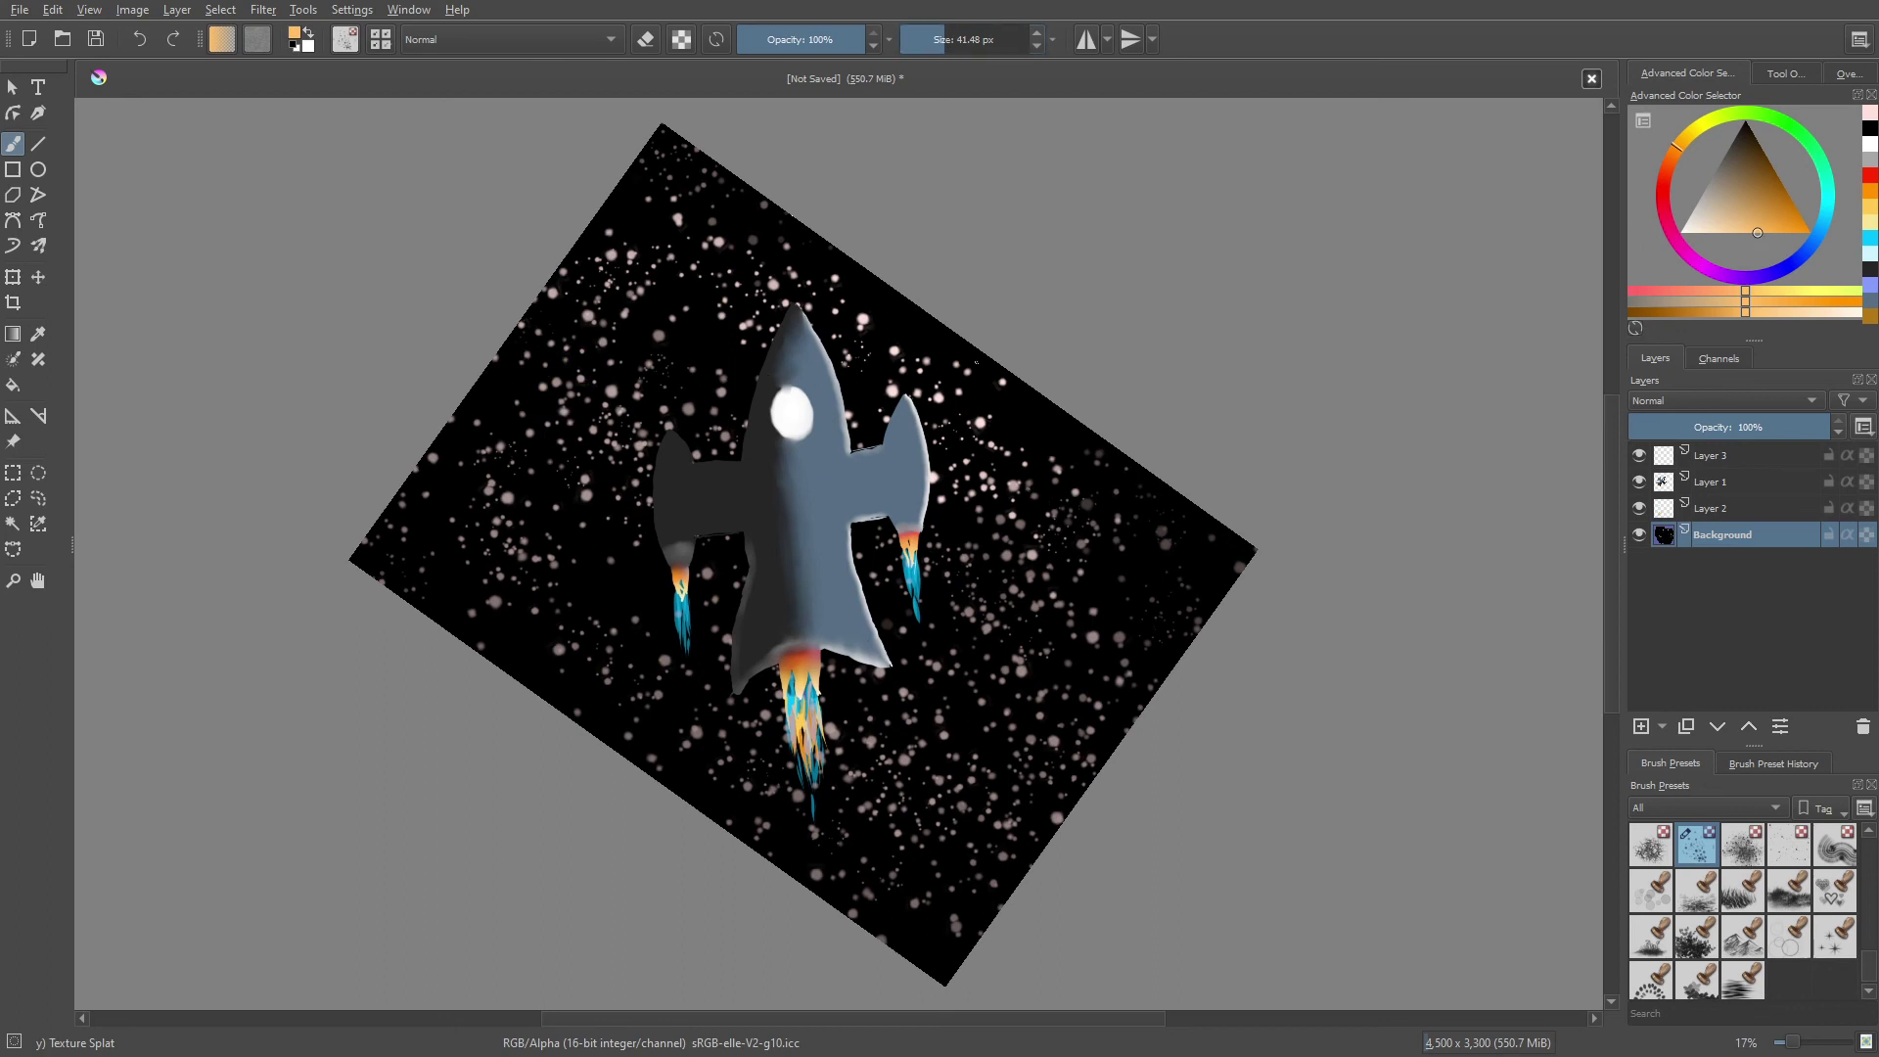
# - Enlarge the brush to about 600 px and dab orange, then cyan, specks into the starfield
pyautogui.moveTo(938, 37); pyautogui.dragTo(1008, 41)
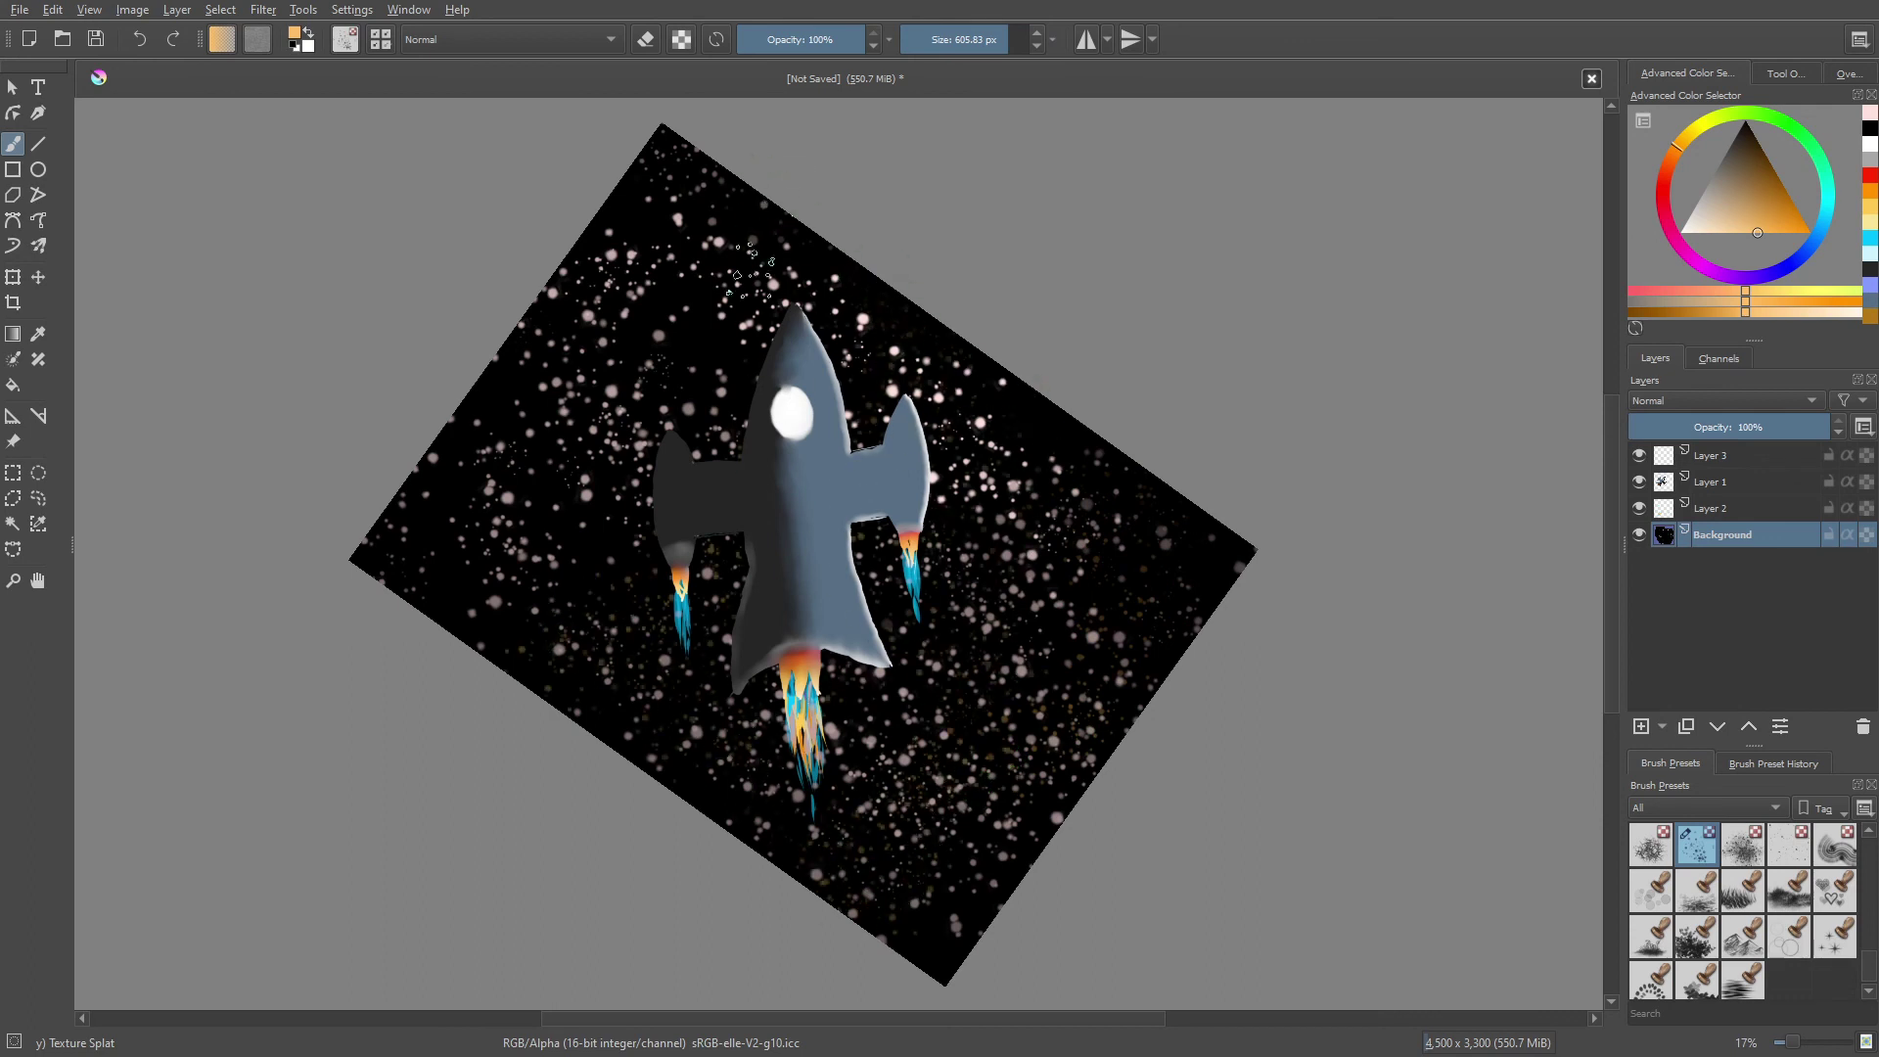
pyautogui.click(511, 399)
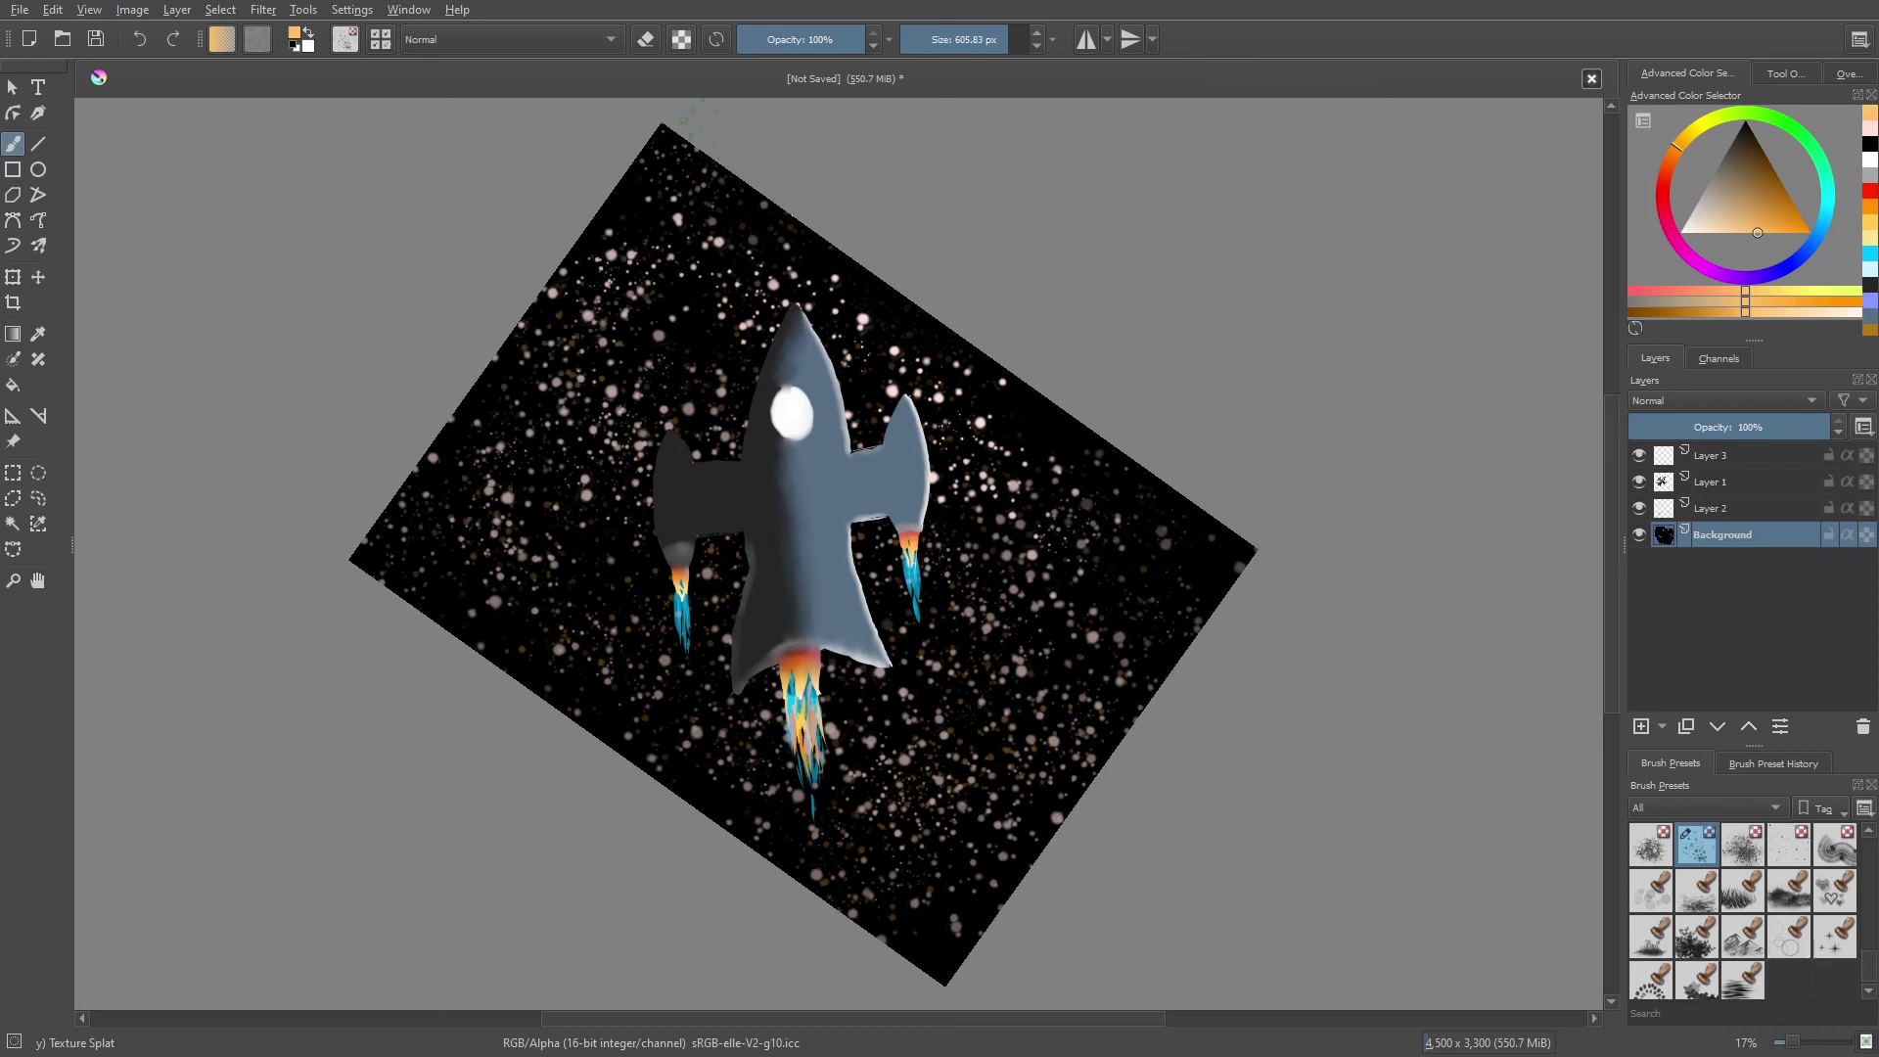
pyautogui.moveTo(1678, 147); pyautogui.dragTo(1862, 210)
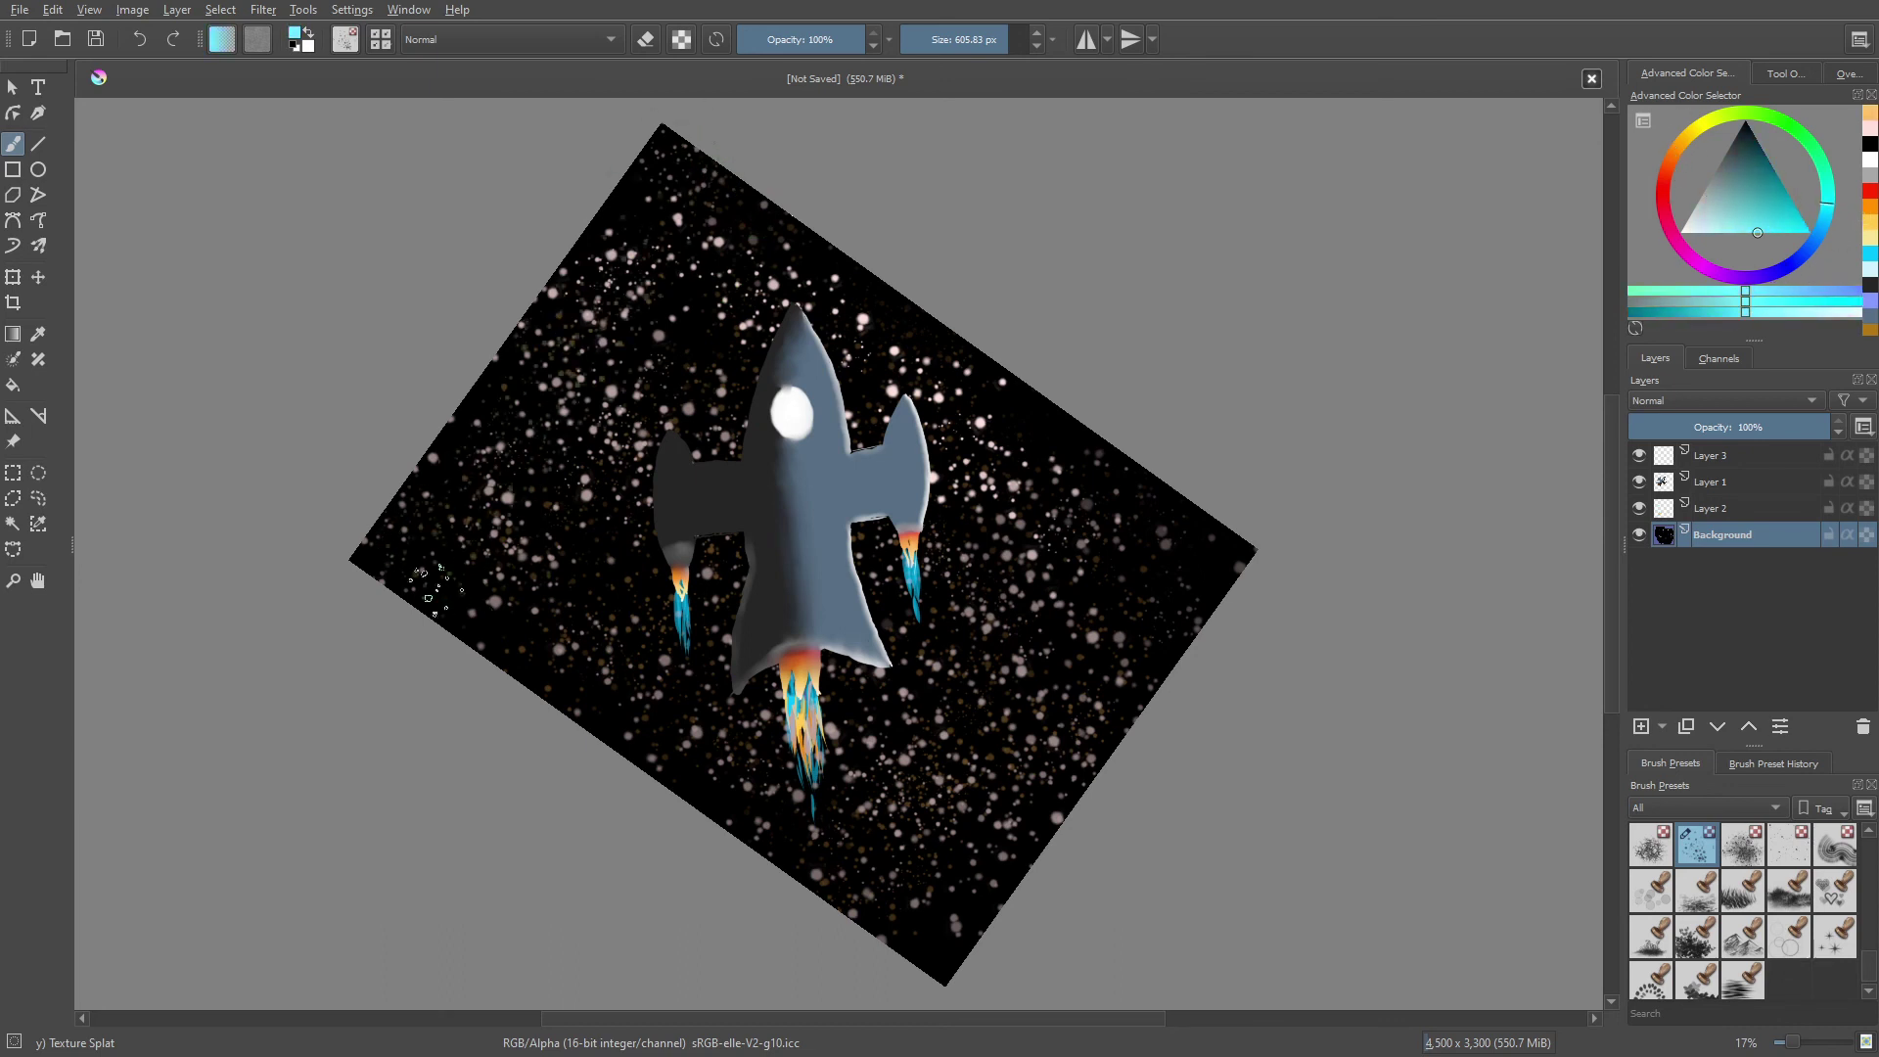
pyautogui.click(548, 681)
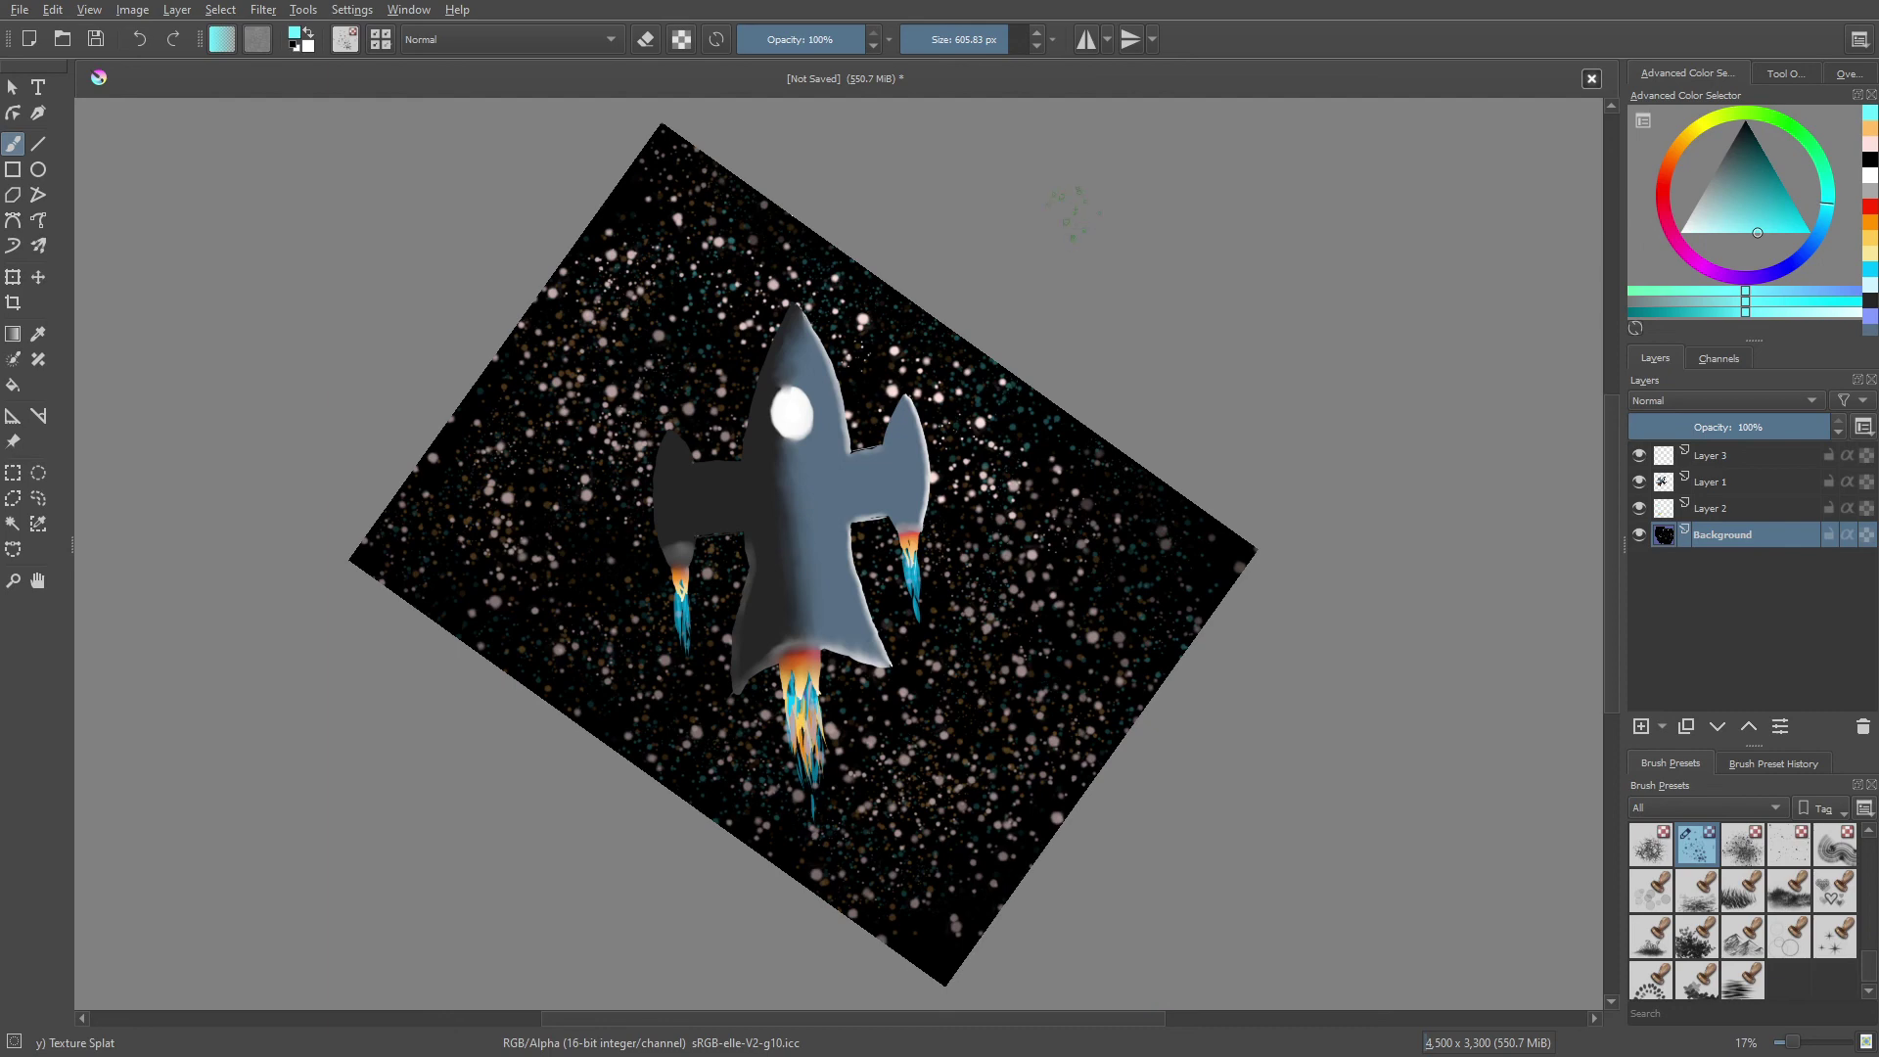
# - Rotate the canvas view, then open and dismiss the quick brush palette
pyautogui.moveTo(550, 369); pyautogui.dragTo(639, 385)
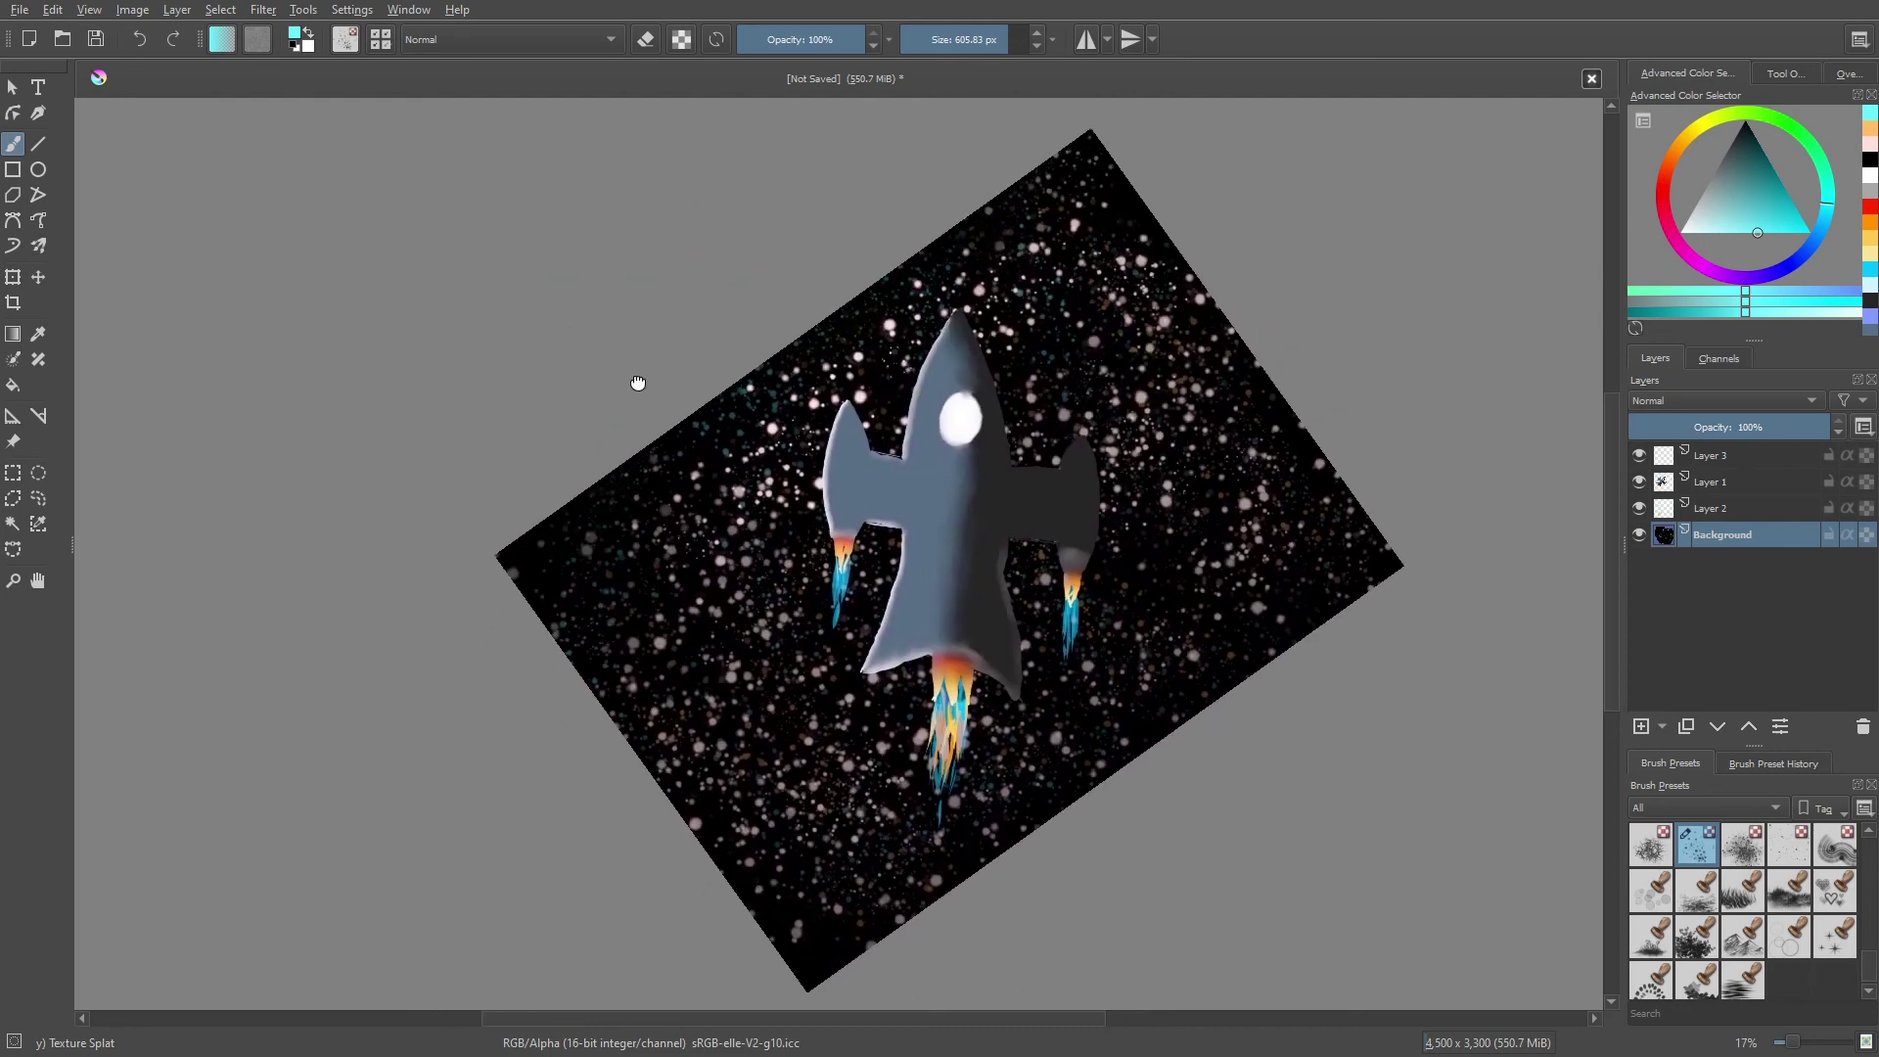
pyautogui.rightClick(599, 389)
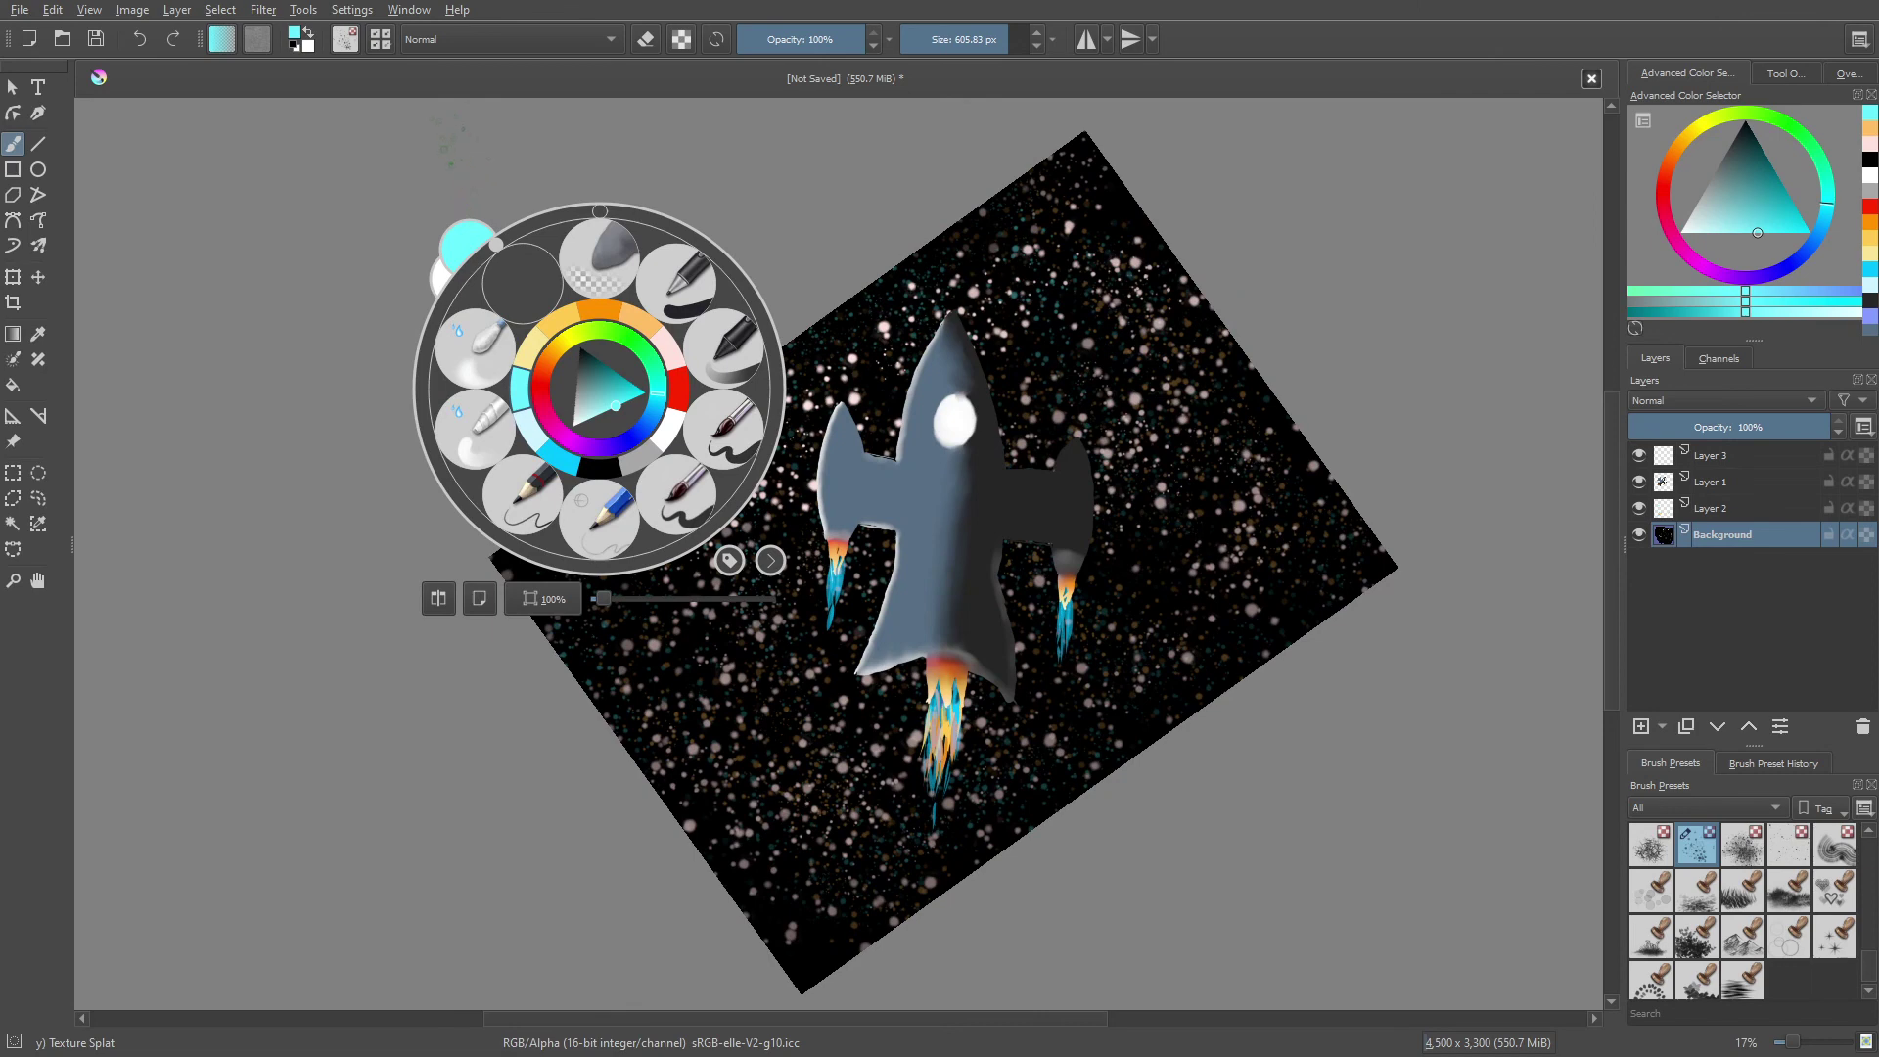
pyautogui.click(460, 147)
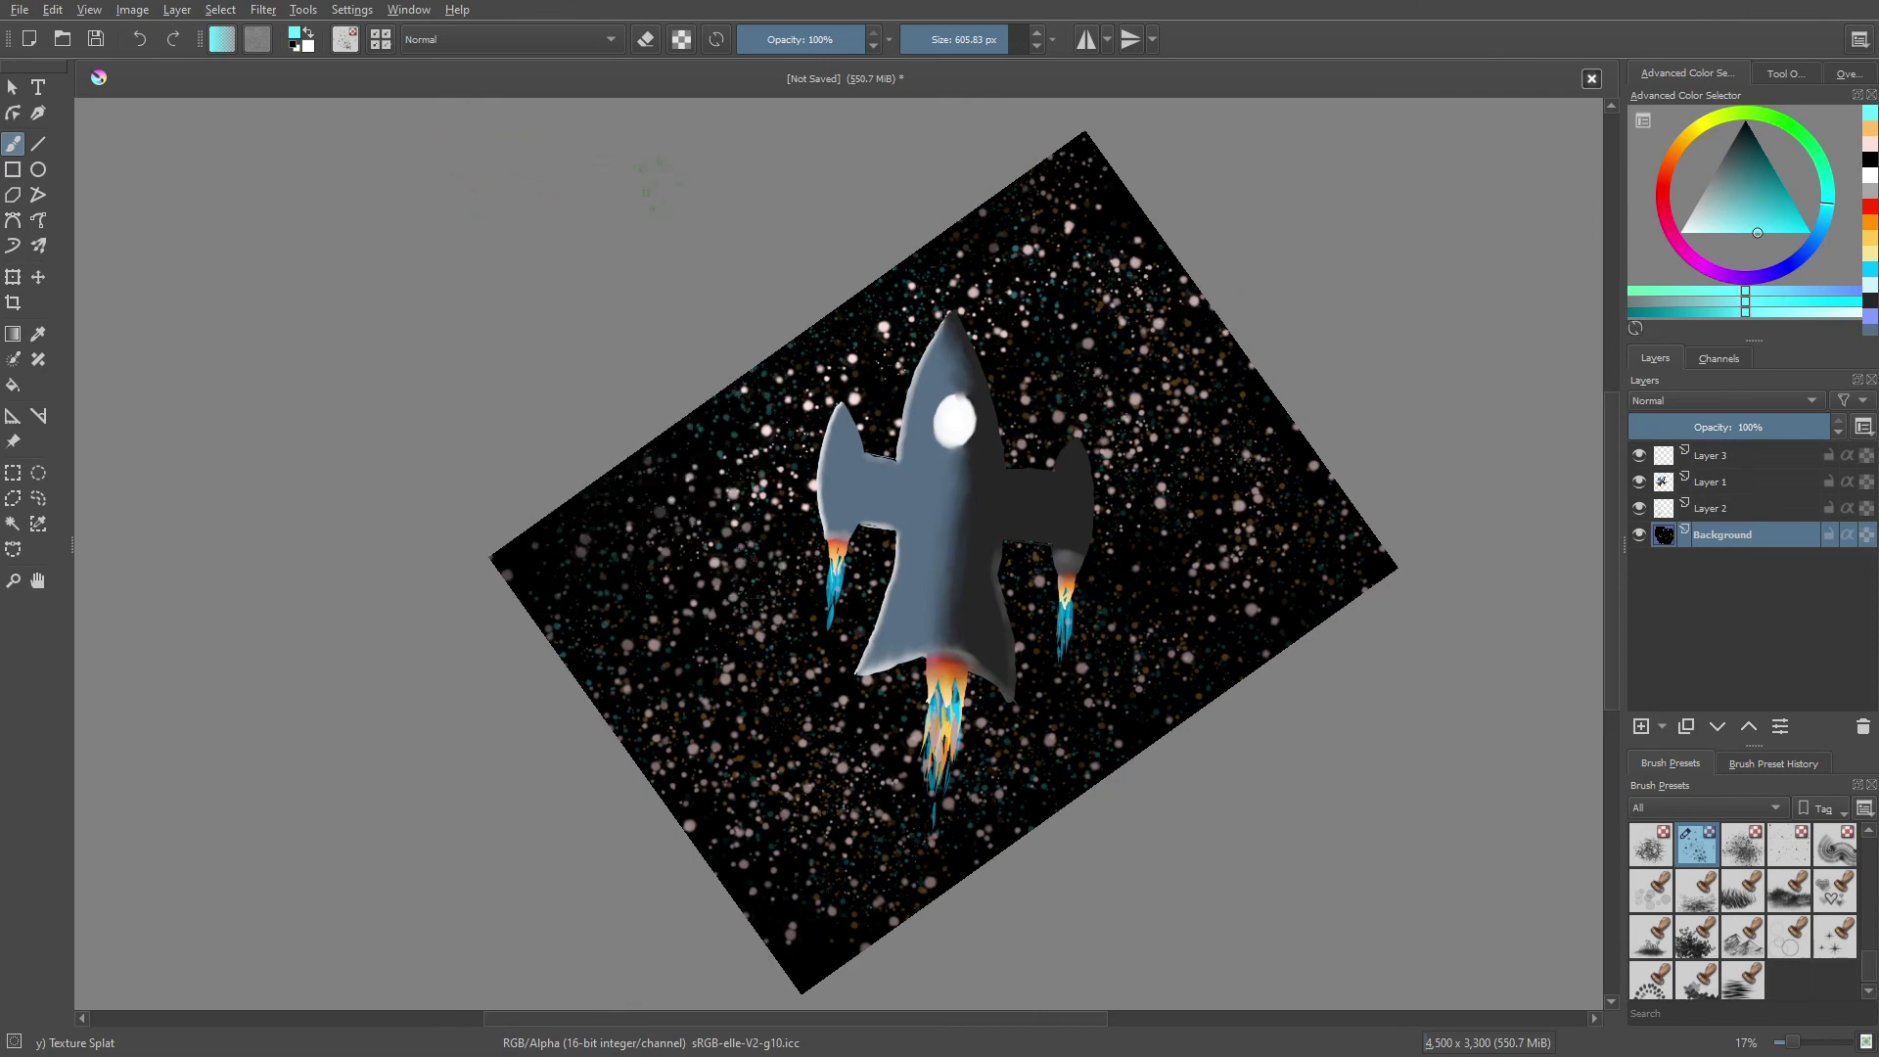